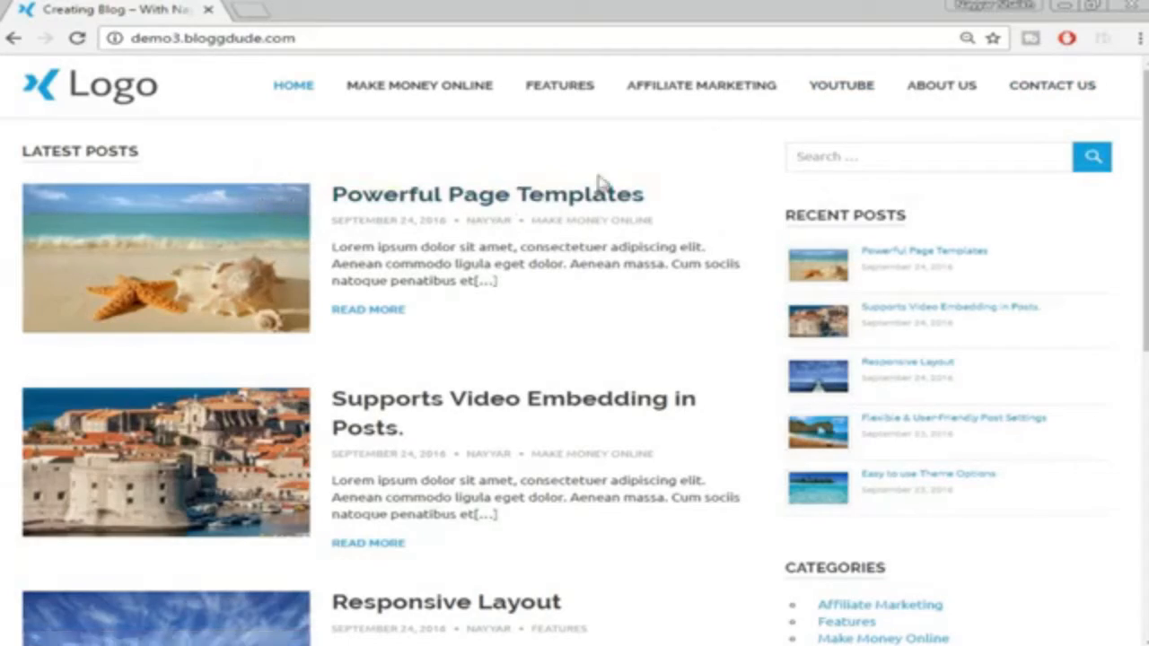
Scroll through the demo blog's home page posts
{"action": "scroll", "coordinate": [465, 254], "scroll_direction": "down", "scroll_amount": 1}
{"action": "scroll", "coordinate": [484, 323], "scroll_direction": "down", "scroll_amount": 7}
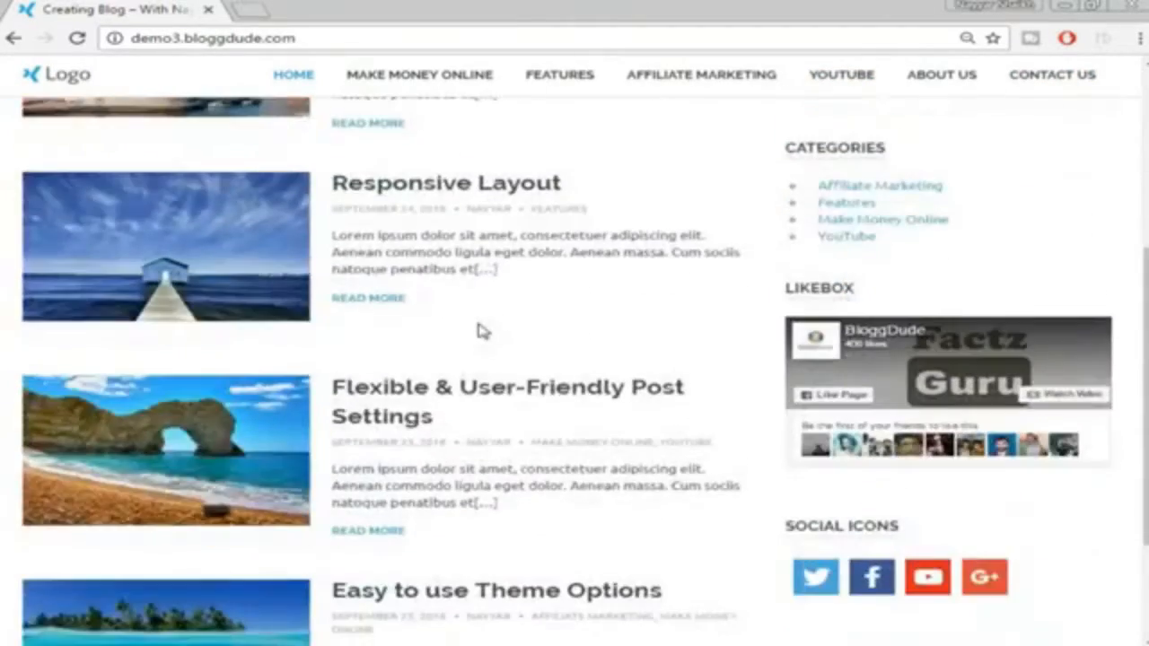
{"action": "scroll", "coordinate": [668, 405], "scroll_direction": "up", "scroll_amount": 7}
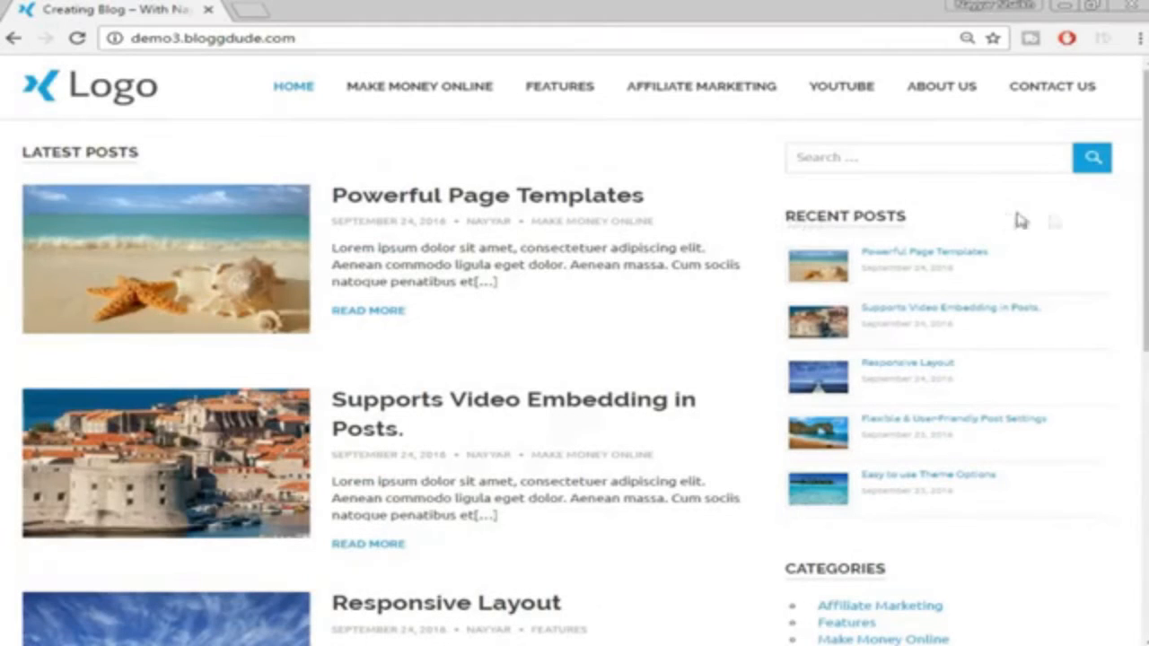
{"action": "scroll", "coordinate": [1032, 238], "scroll_direction": "down", "scroll_amount": 2}
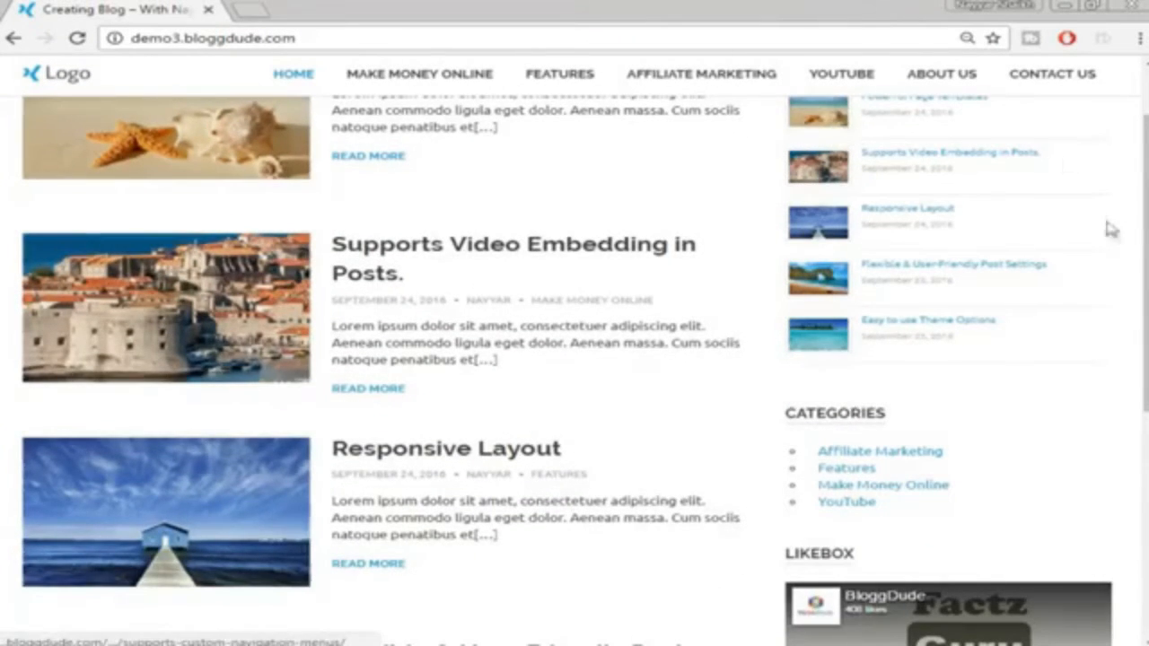
{"action": "scroll", "coordinate": [1111, 231], "scroll_direction": "down", "scroll_amount": 1}
{"action": "scroll", "coordinate": [1073, 335], "scroll_direction": "down", "scroll_amount": 2}
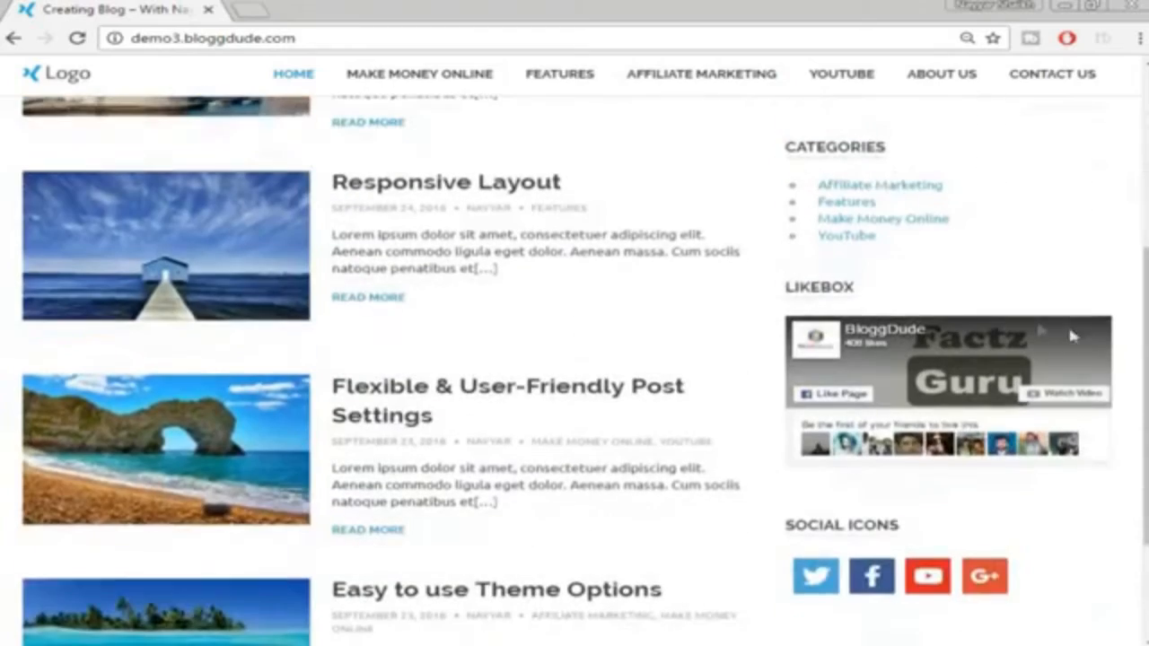
{"action": "scroll", "coordinate": [889, 323], "scroll_direction": "down", "scroll_amount": 2}
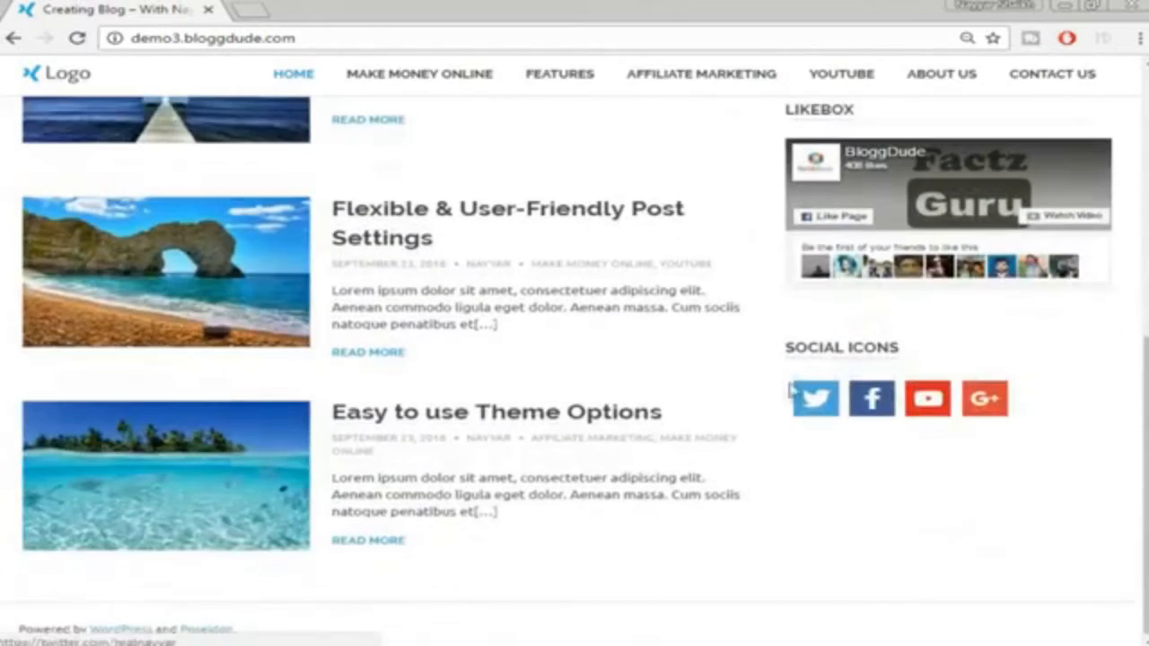
{"action": "scroll", "coordinate": [1053, 484], "scroll_direction": "up", "scroll_amount": 7}
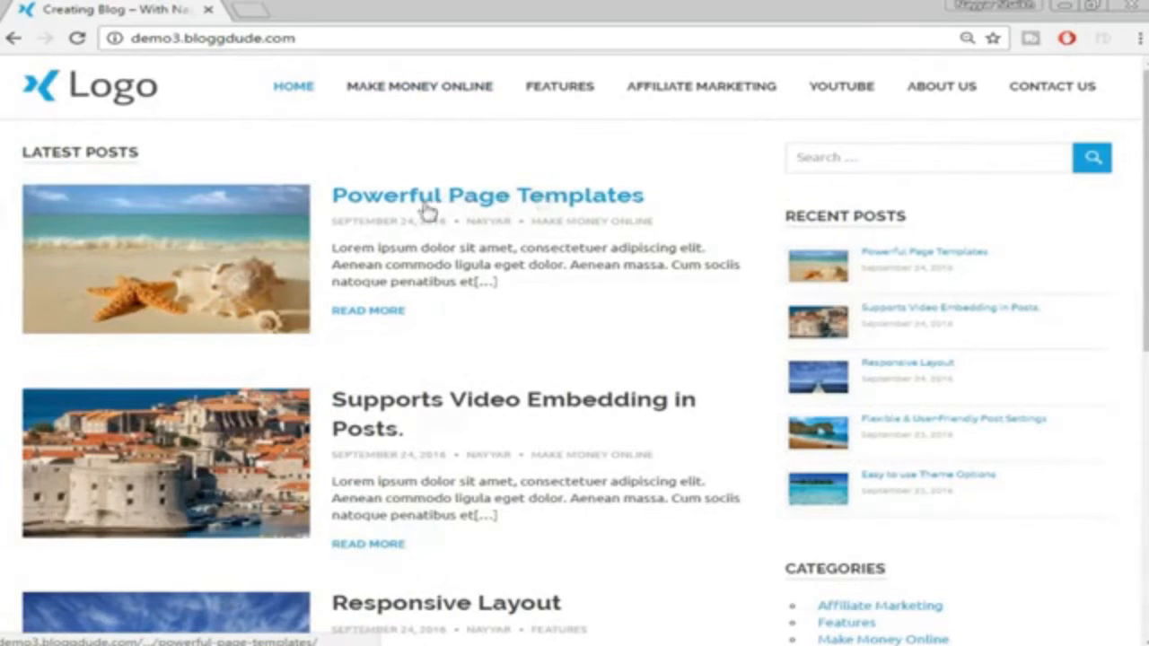
Open the 'Powerful Page Templates' post and scroll through its content
{"action": "left_click", "coordinate": [557, 195]}
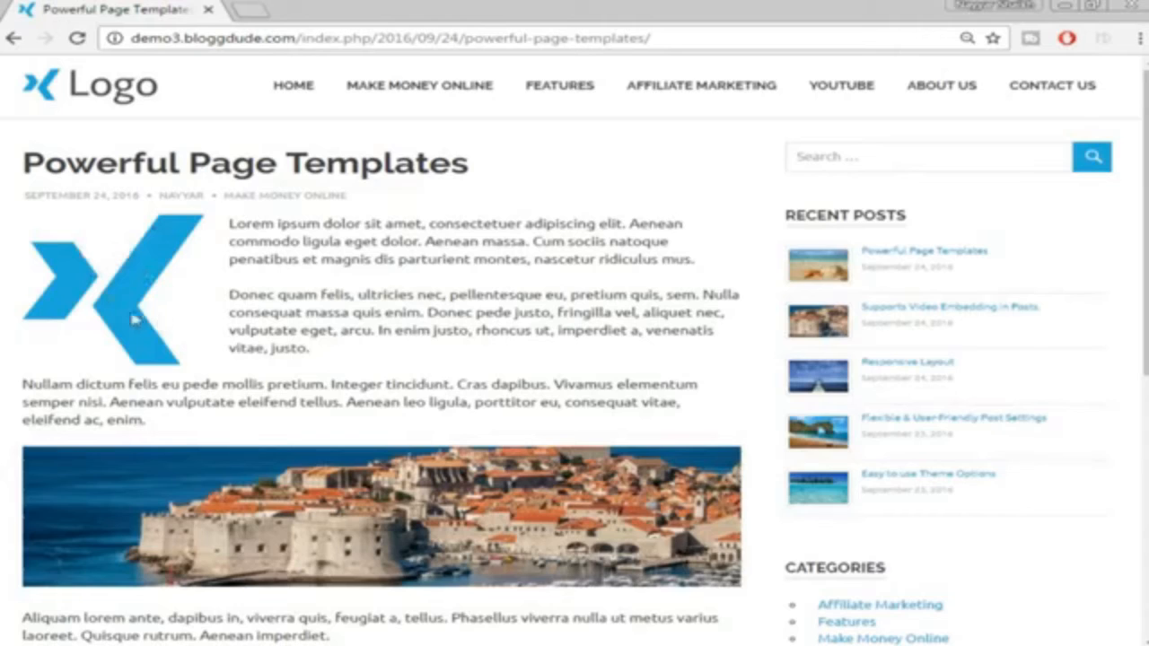
{"action": "scroll", "coordinate": [485, 306], "scroll_direction": "down", "scroll_amount": 3}
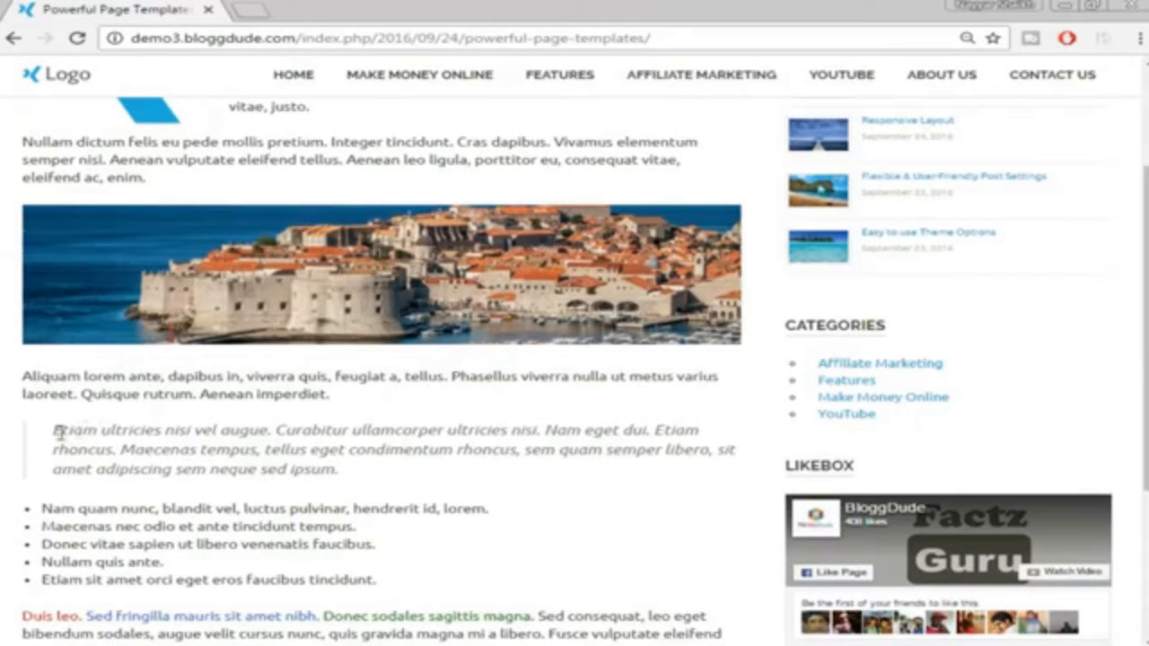
{"action": "scroll", "coordinate": [502, 502], "scroll_direction": "down", "scroll_amount": 2}
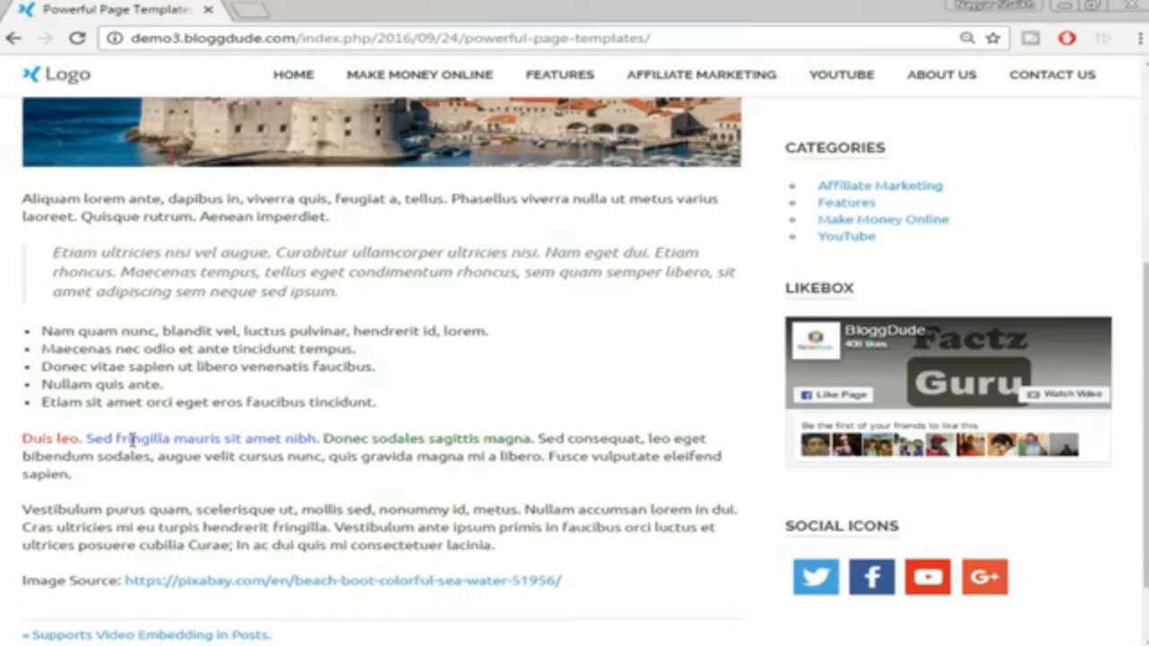
{"action": "scroll", "coordinate": [511, 444], "scroll_direction": "down", "scroll_amount": 1}
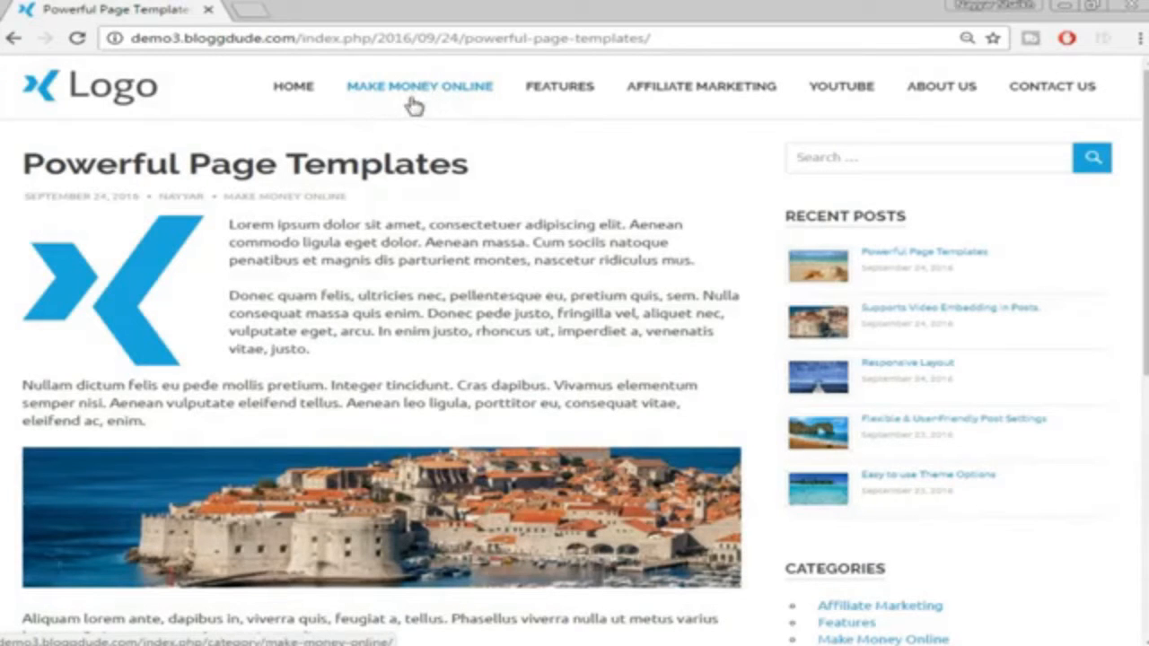
Open the Make Money Online category and scroll through its post list
{"action": "left_click", "coordinate": [434, 103]}
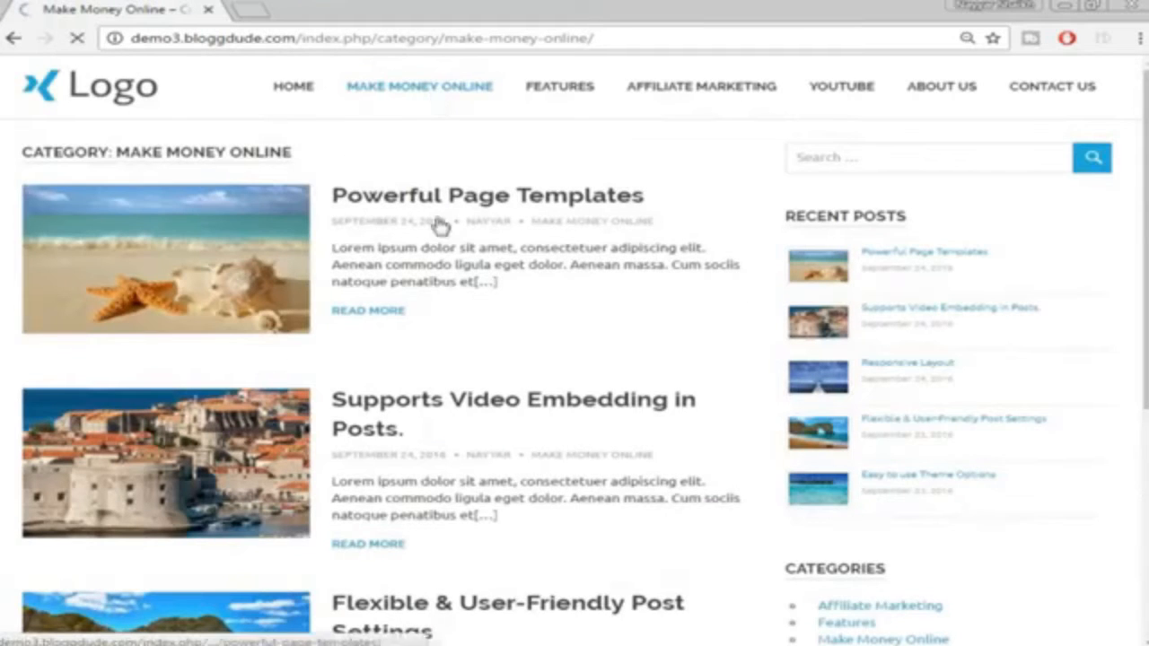
{"action": "scroll", "coordinate": [528, 313], "scroll_direction": "down", "scroll_amount": 2}
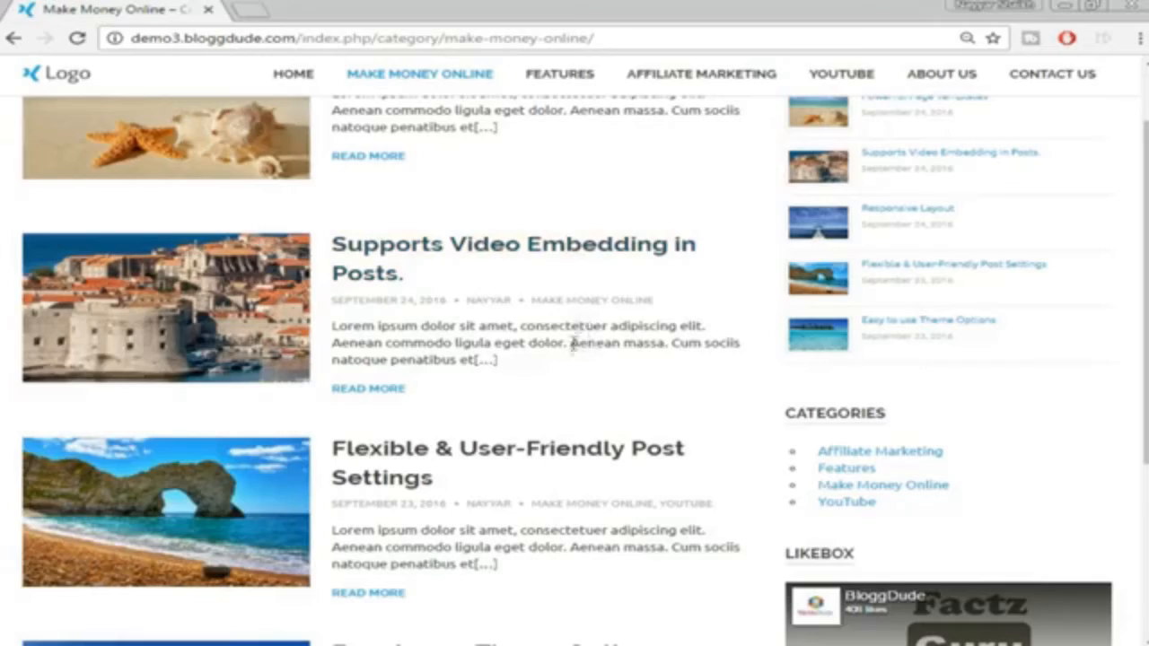
{"action": "scroll", "coordinate": [562, 325], "scroll_direction": "up", "scroll_amount": 2}
{"action": "scroll", "coordinate": [518, 235], "scroll_direction": "down", "scroll_amount": 2}
{"action": "scroll", "coordinate": [493, 242], "scroll_direction": "down", "scroll_amount": 1}
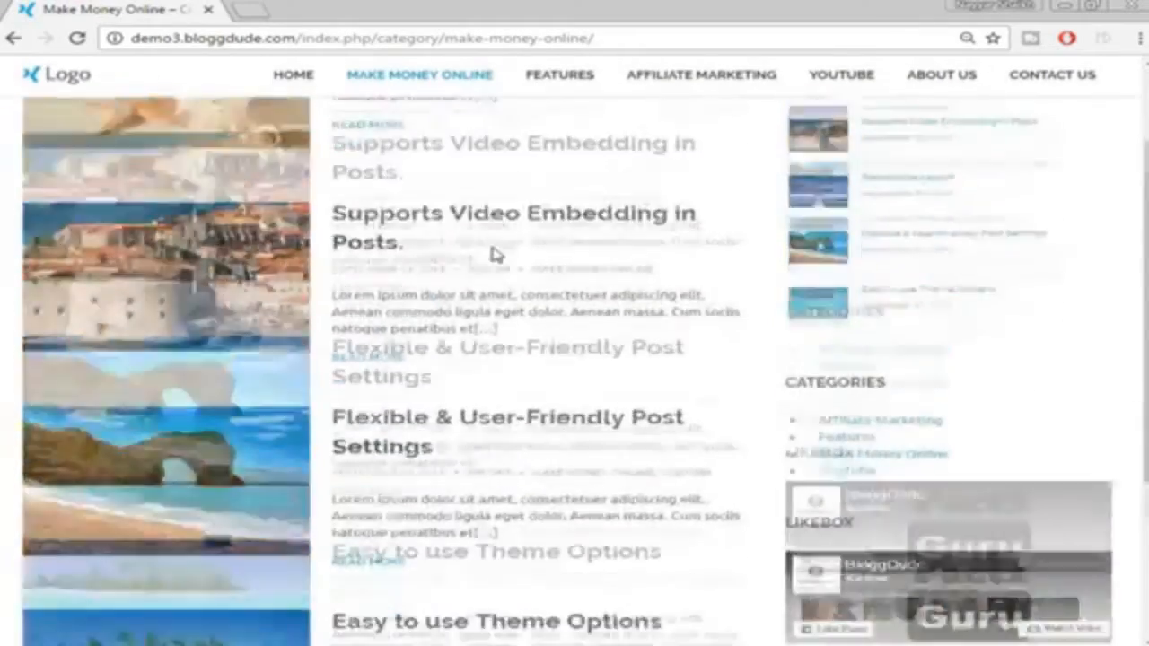
{"action": "scroll", "coordinate": [496, 255], "scroll_direction": "down", "scroll_amount": 2}
{"action": "scroll", "coordinate": [493, 252], "scroll_direction": "up", "scroll_amount": 5}
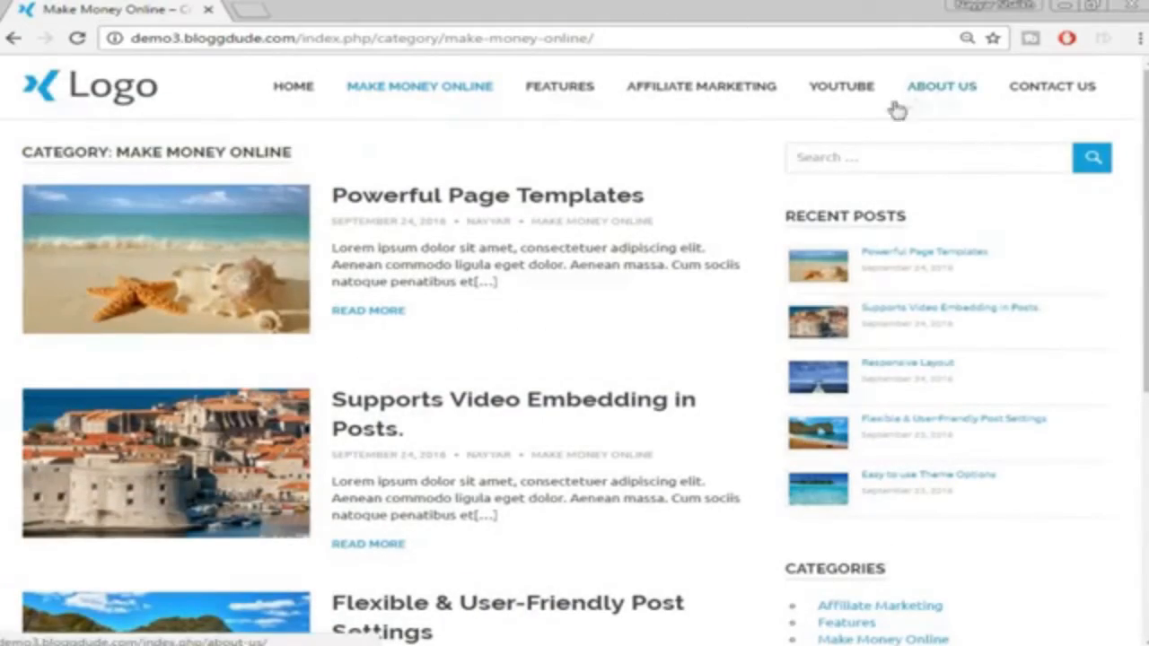
Go to the About Us page and select words in the Our Story and 'Started in 1994' headings
{"action": "left_click", "coordinate": [944, 97]}
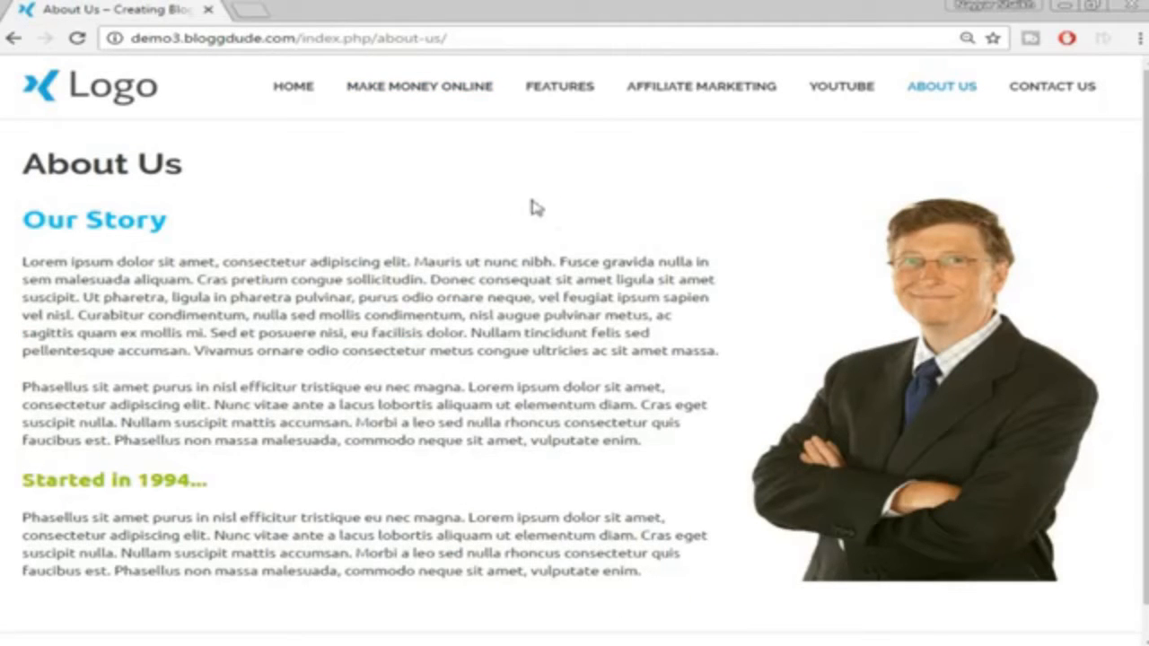
{"action": "double_click", "coordinate": [70, 218]}
{"action": "double_click", "coordinate": [128, 220]}
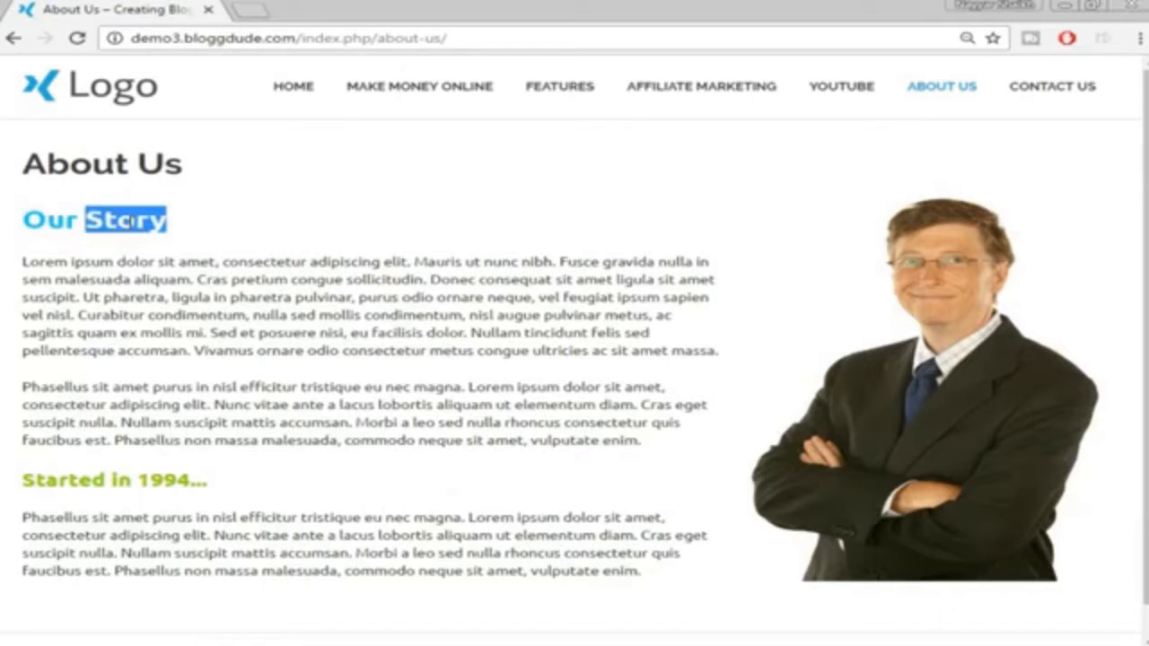
{"action": "left_click", "coordinate": [102, 475]}
{"action": "triple_click", "coordinate": [107, 481]}
{"action": "left_click", "coordinate": [219, 481]}
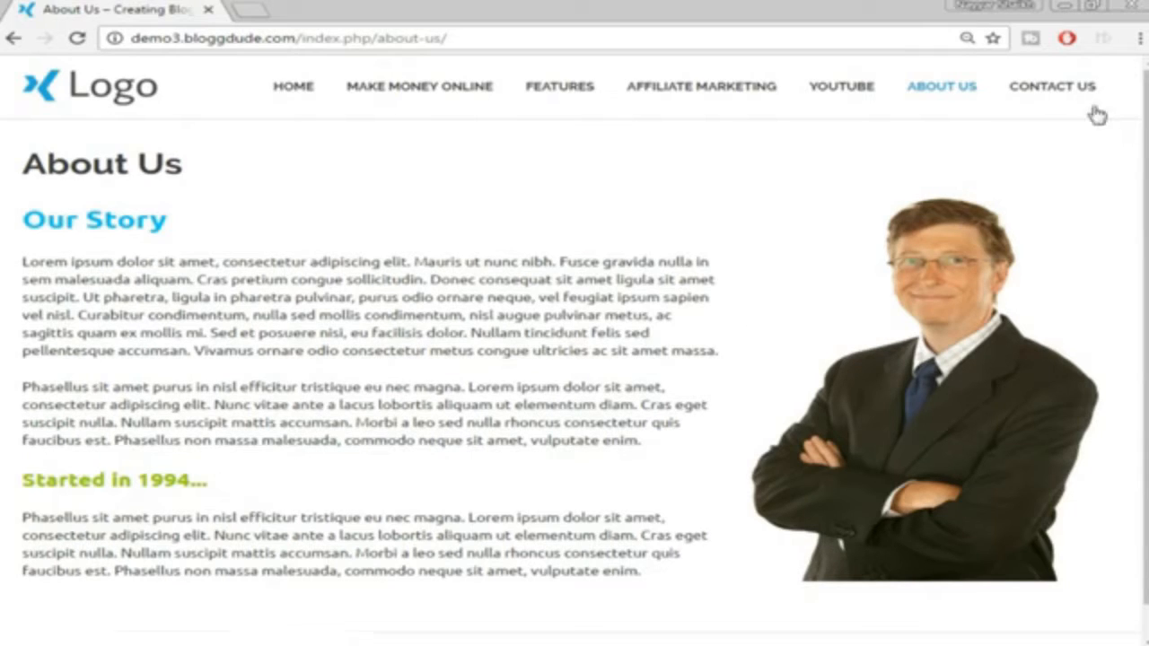
Look over the Contact Us form and office details, then return to the home page via the logo
{"action": "left_click", "coordinate": [1081, 98]}
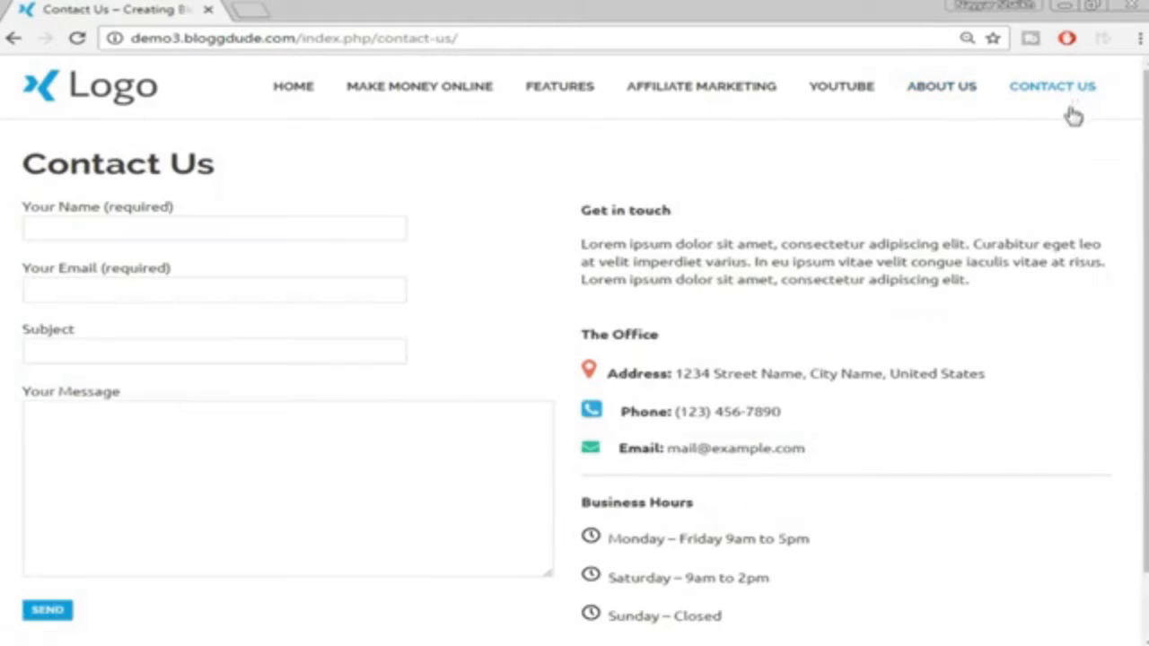
{"action": "scroll", "coordinate": [1073, 117], "scroll_direction": "down", "scroll_amount": 1}
{"action": "scroll", "coordinate": [1041, 216], "scroll_direction": "up", "scroll_amount": 1}
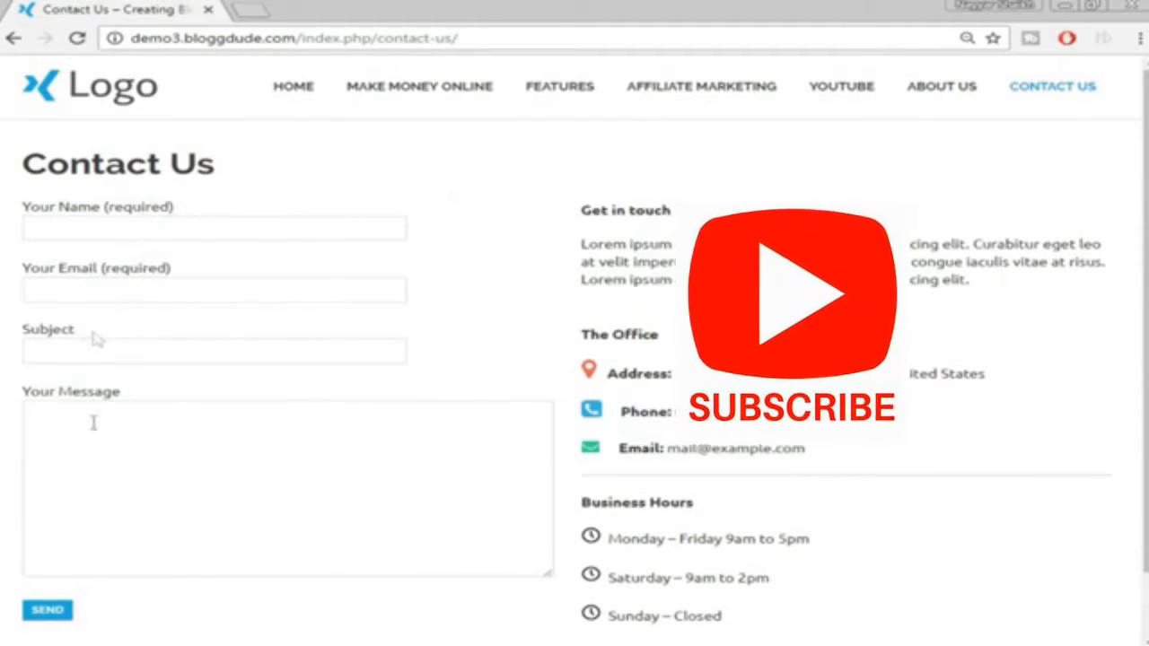
{"action": "scroll", "coordinate": [126, 466], "scroll_direction": "down", "scroll_amount": 1}
{"action": "scroll", "coordinate": [135, 404], "scroll_direction": "up", "scroll_amount": 1}
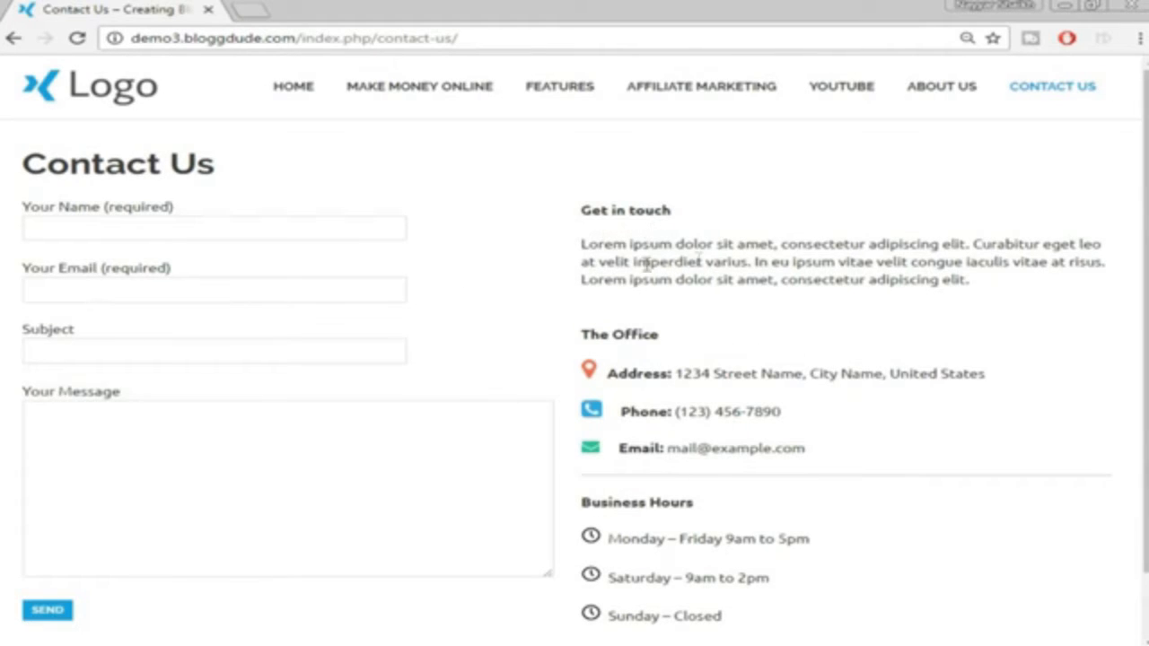
{"action": "scroll", "coordinate": [763, 262], "scroll_direction": "down", "scroll_amount": 1}
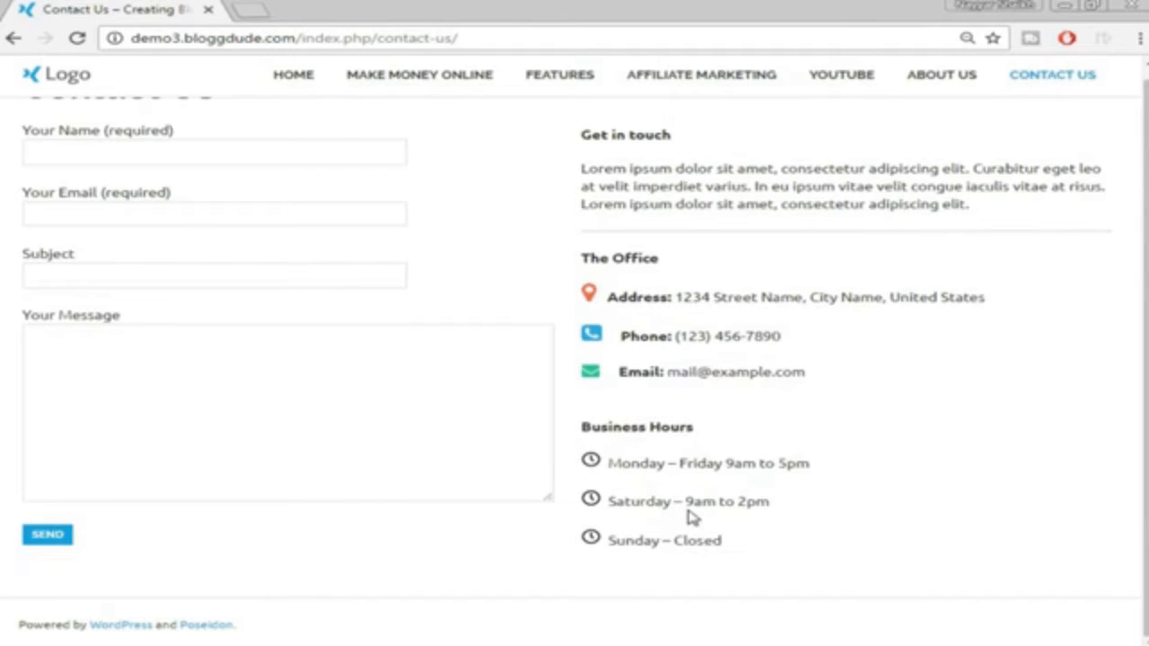
{"action": "scroll", "coordinate": [691, 518], "scroll_direction": "up", "scroll_amount": 2}
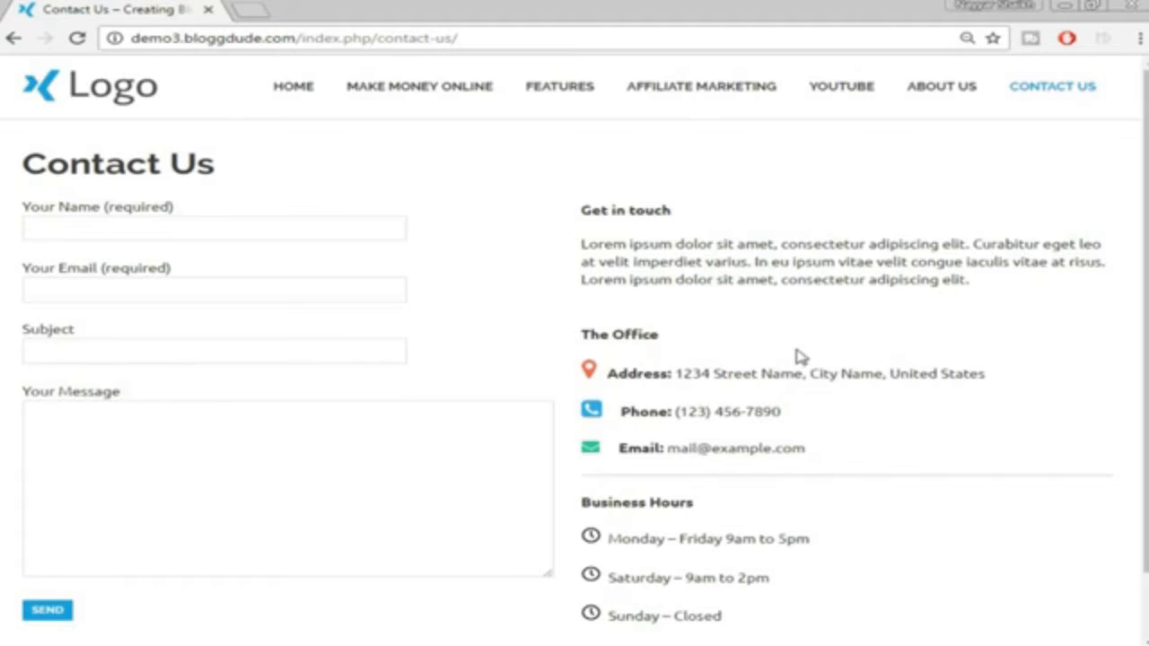
{"action": "scroll", "coordinate": [843, 345], "scroll_direction": "down", "scroll_amount": 2}
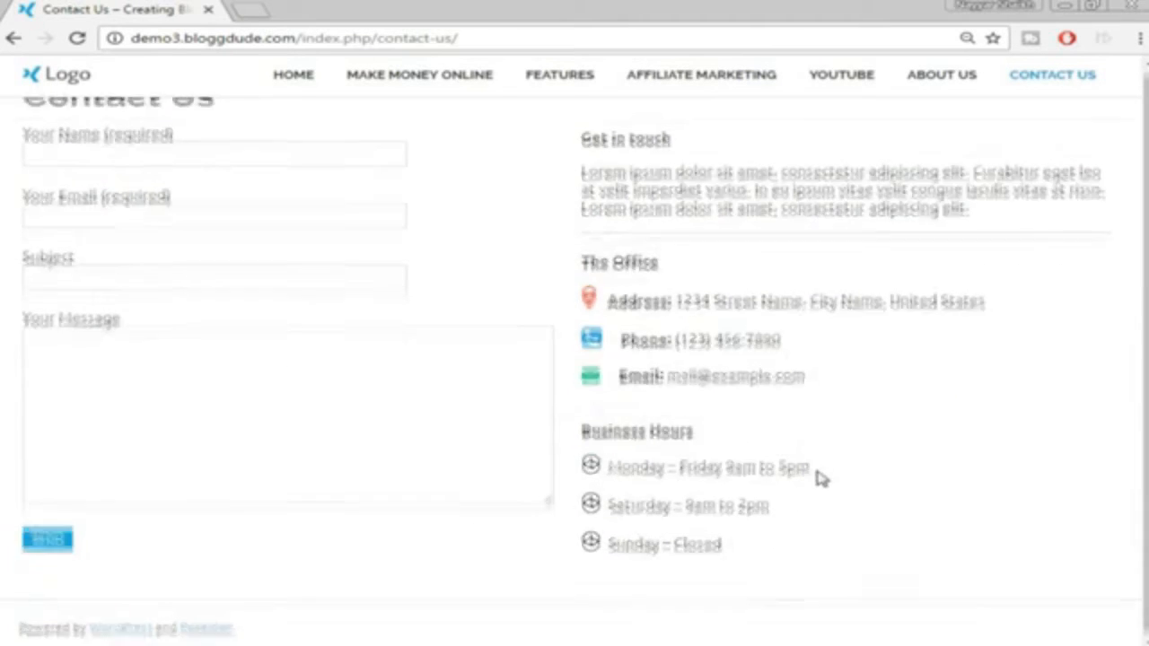
{"action": "scroll", "coordinate": [790, 413], "scroll_direction": "up", "scroll_amount": 2}
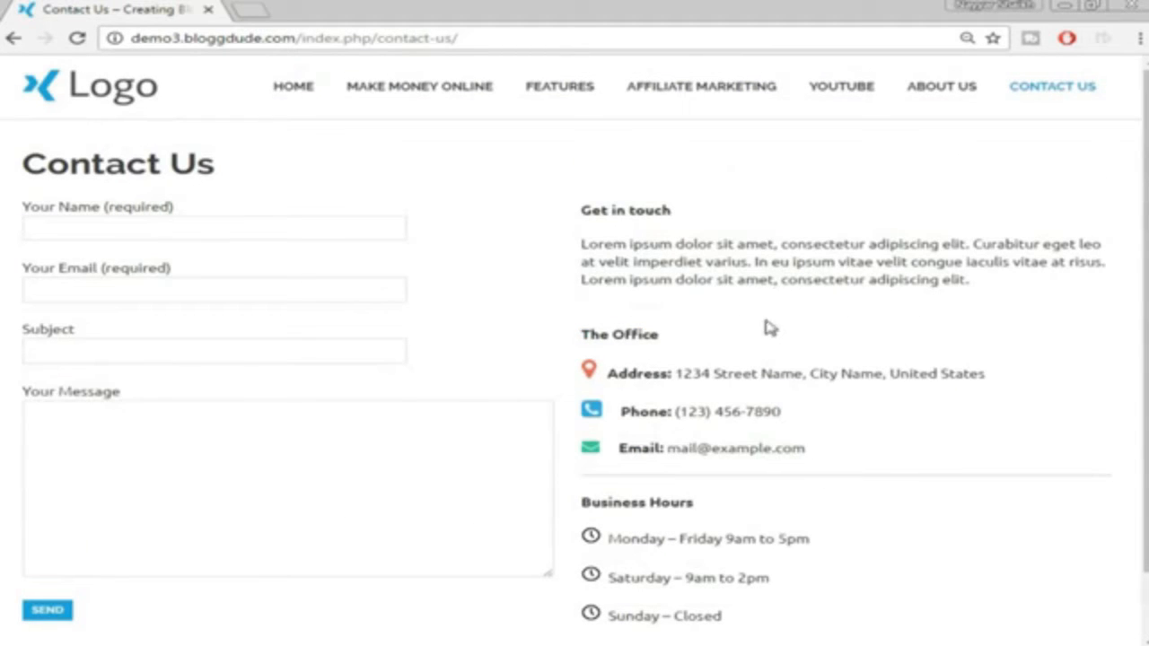
{"action": "left_click", "coordinate": [130, 87]}
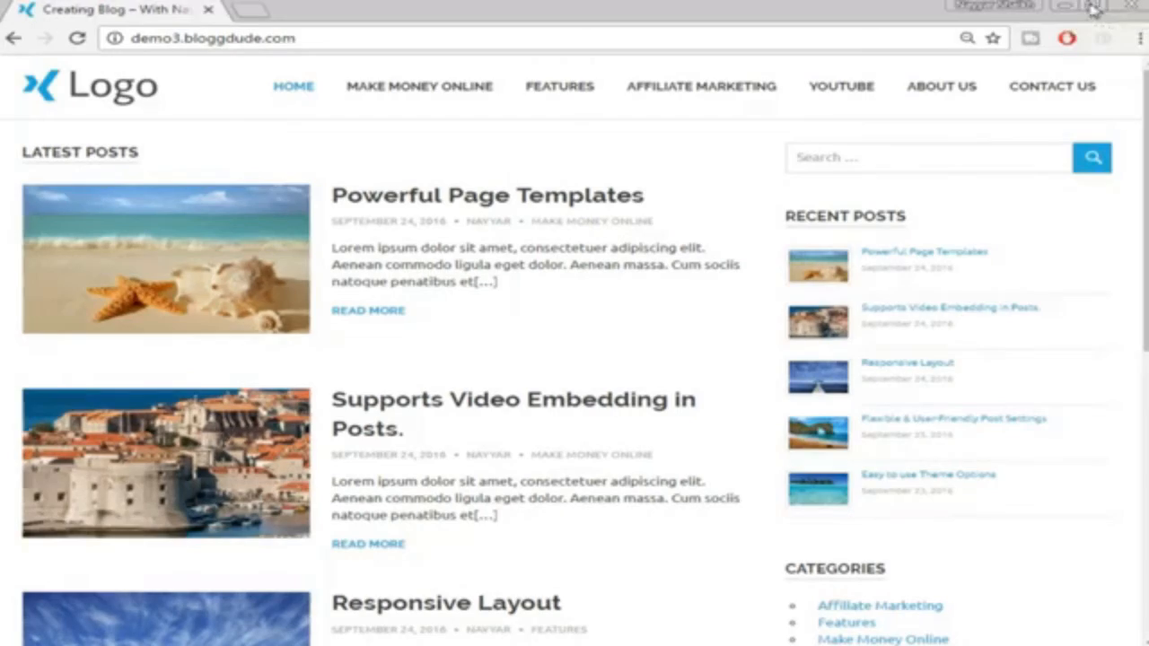
Shrink the browser to phone width and toggle the collapsed navigation menu open and shut
{"action": "left_click", "coordinate": [1093, 7]}
{"action": "left_click_drag", "start_coordinate": [896, 106], "coordinate": [386, 137]}
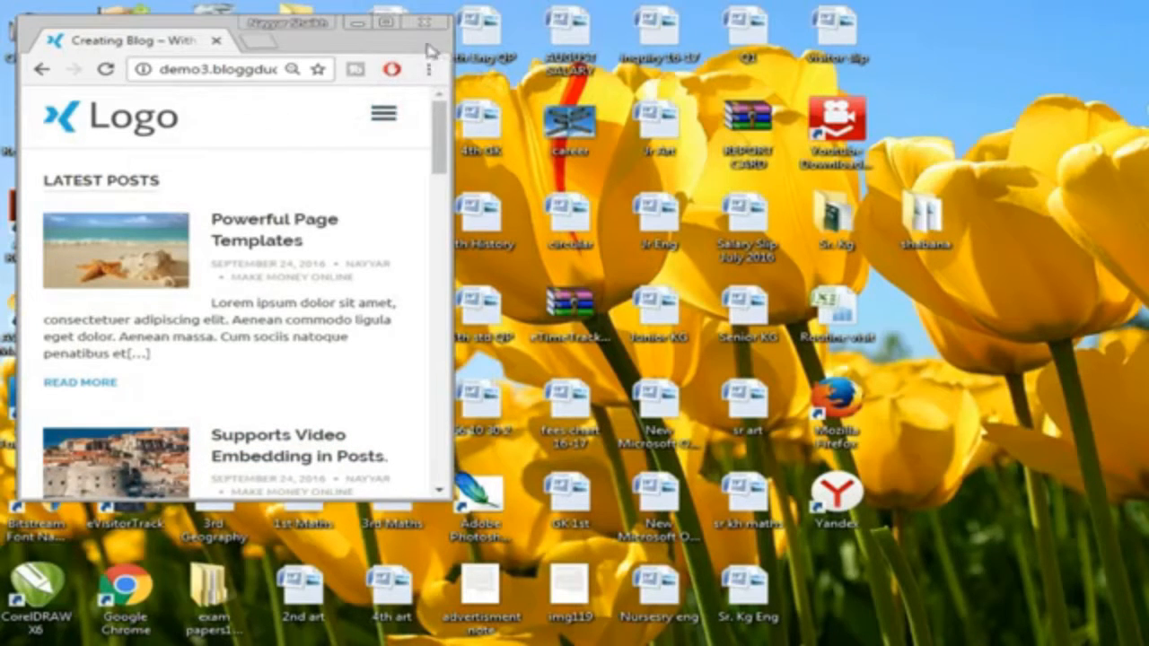
{"action": "left_click", "coordinate": [384, 117]}
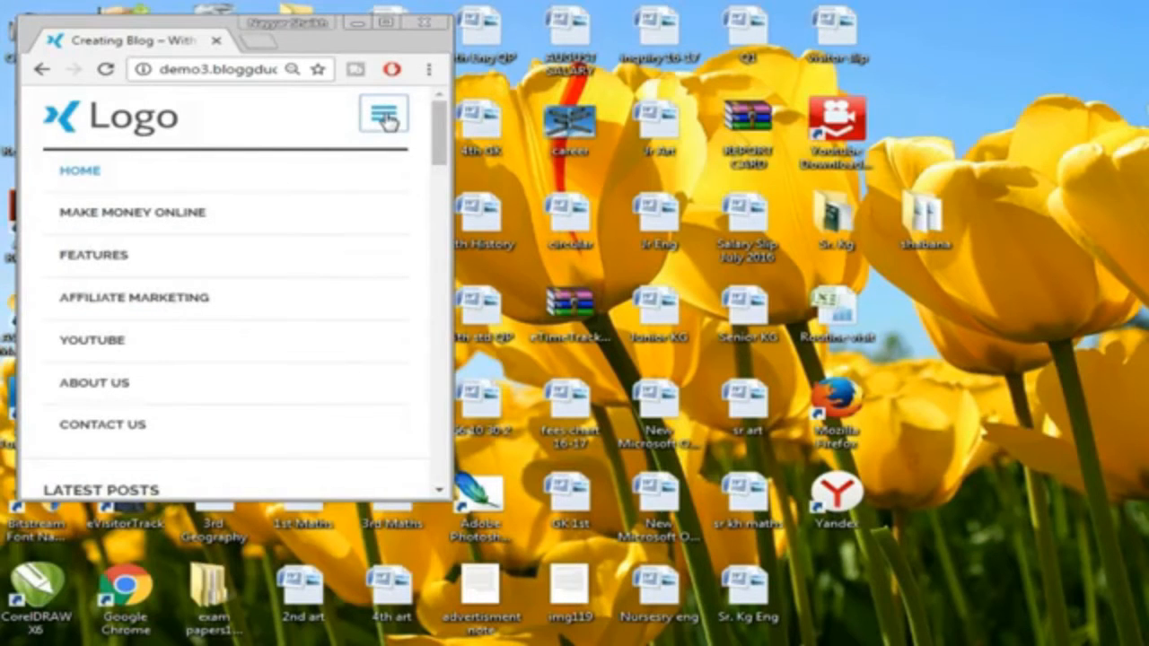
{"action": "left_click", "coordinate": [385, 118]}
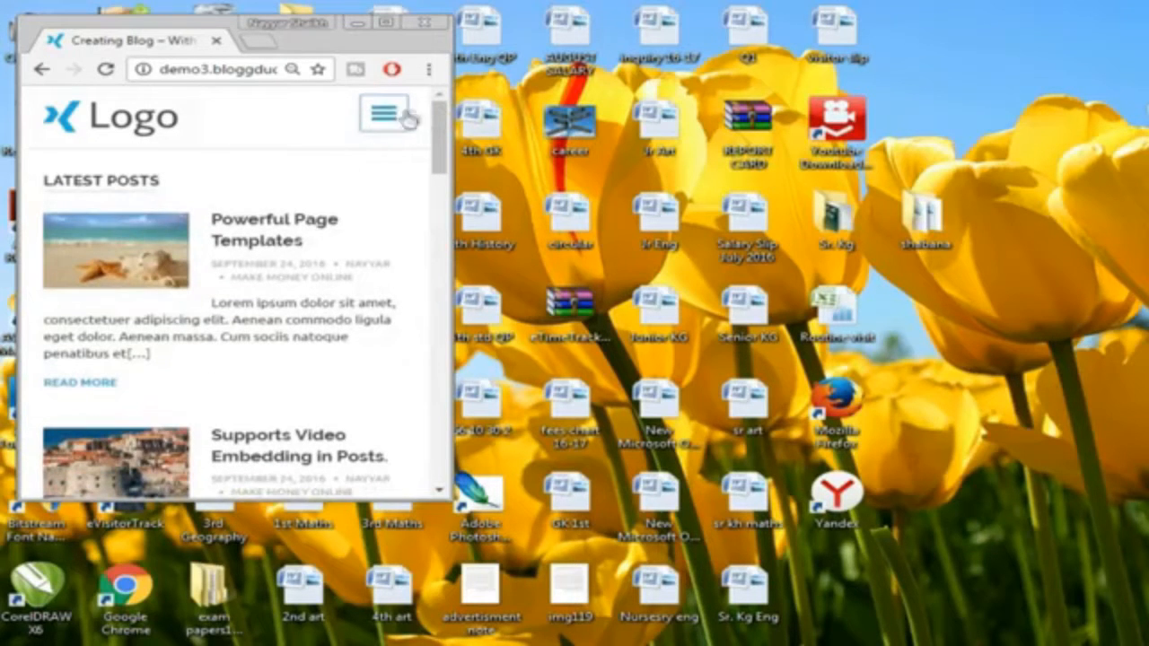
{"action": "left_click", "coordinate": [380, 124]}
{"action": "left_click", "coordinate": [384, 124]}
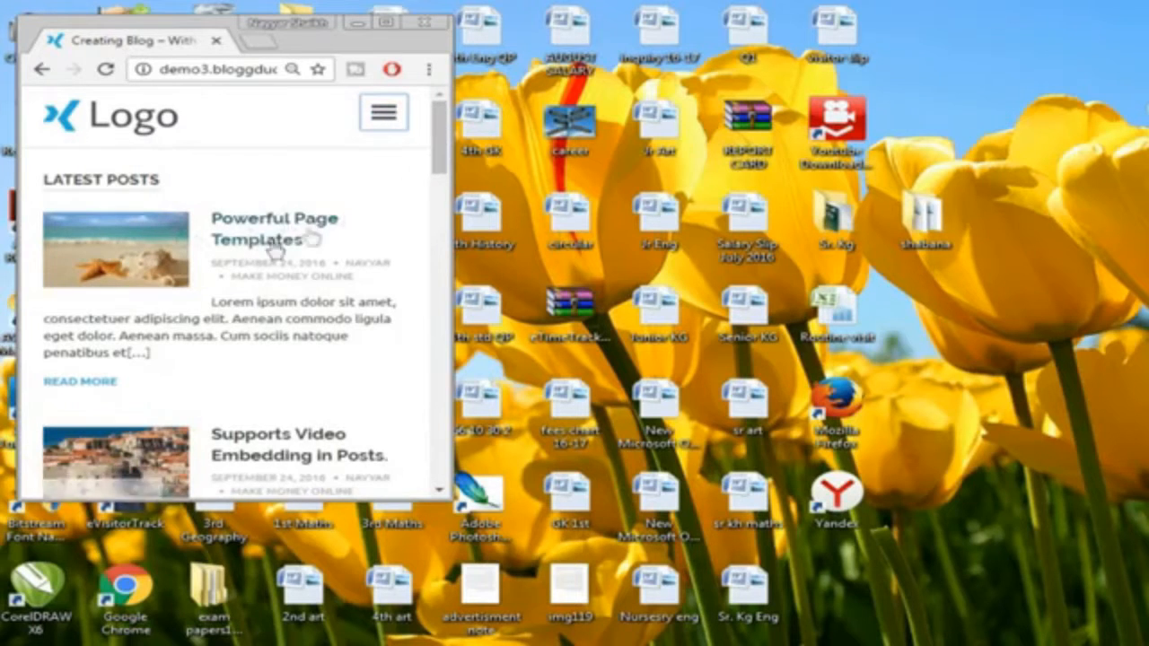
Scroll the mobile layout, then maximize the browser window to full size
{"action": "scroll", "coordinate": [400, 274], "scroll_direction": "down", "scroll_amount": 5}
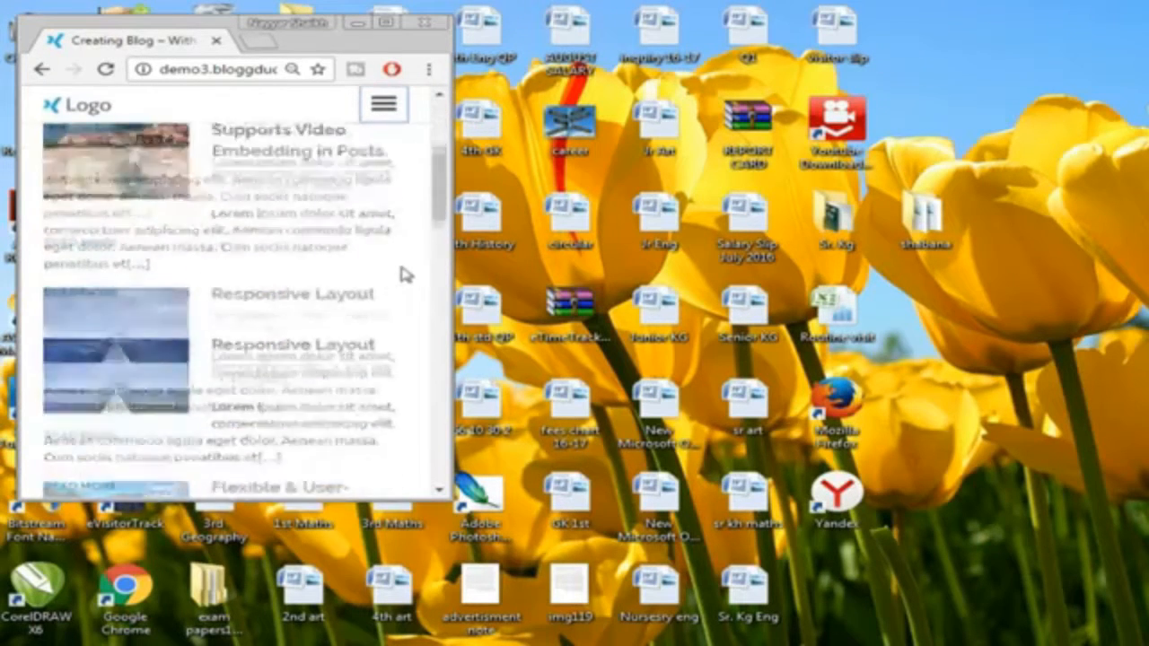
{"action": "scroll", "coordinate": [404, 282], "scroll_direction": "down", "scroll_amount": 3}
{"action": "scroll", "coordinate": [405, 288], "scroll_direction": "up", "scroll_amount": 10}
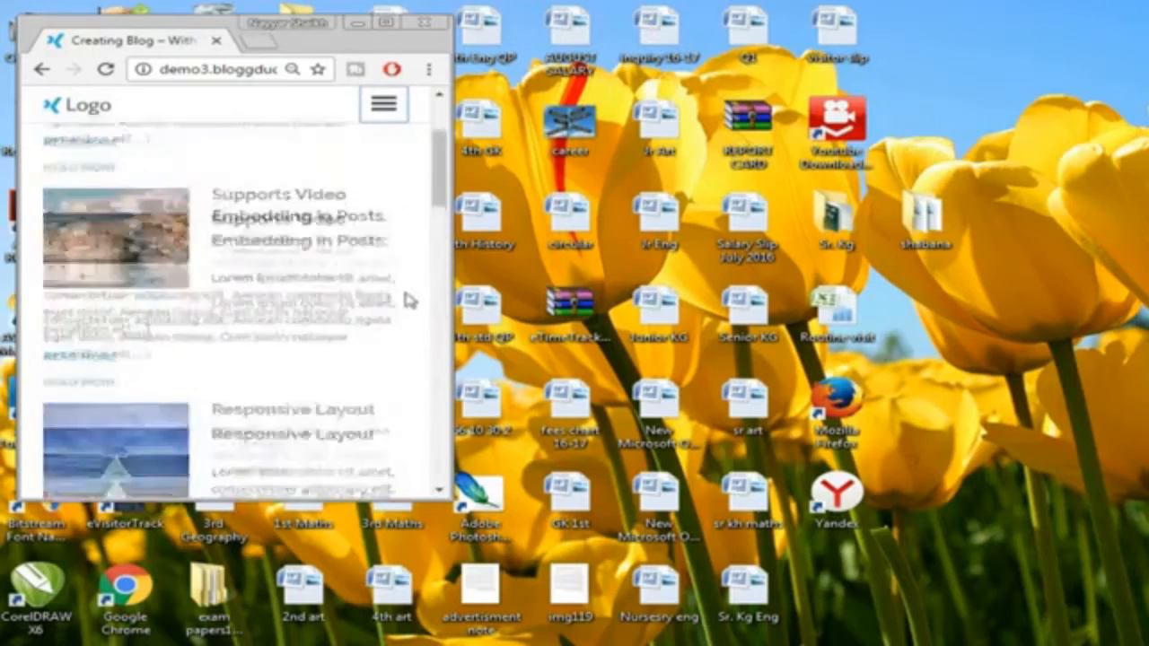
{"action": "left_click", "coordinate": [385, 23]}
{"action": "scroll", "coordinate": [954, 164], "scroll_direction": "down", "scroll_amount": 5}
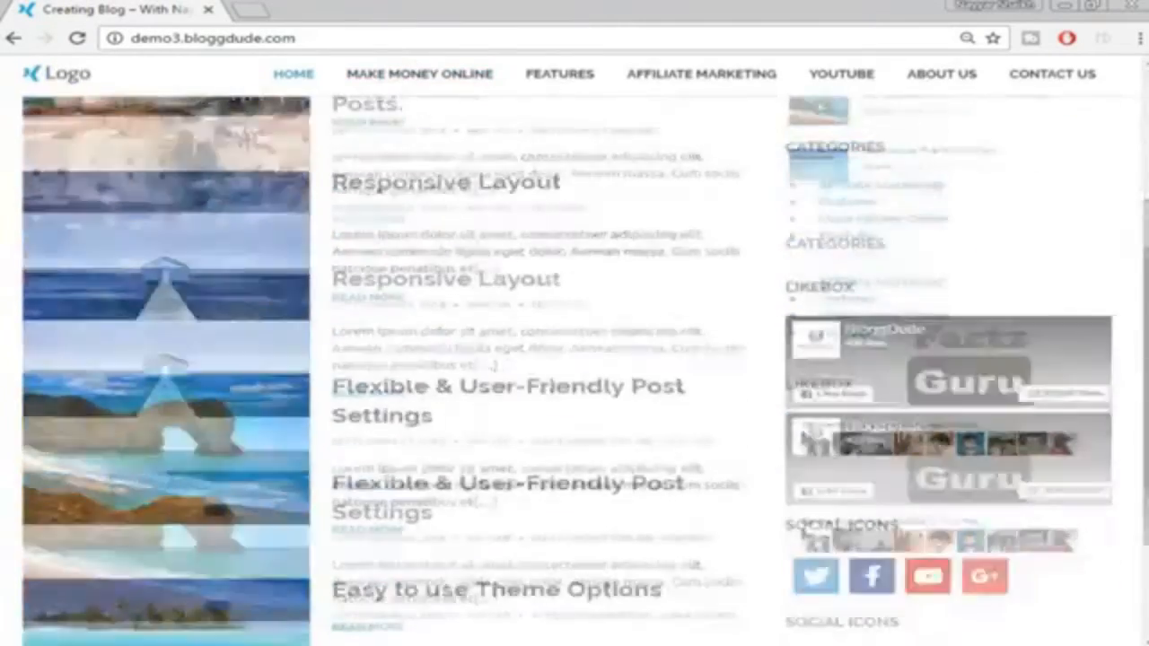
Drag the scrollbar up toward the top of the blog's home page
{"action": "left_click_drag", "start_coordinate": [1144, 325], "coordinate": [1142, 137]}
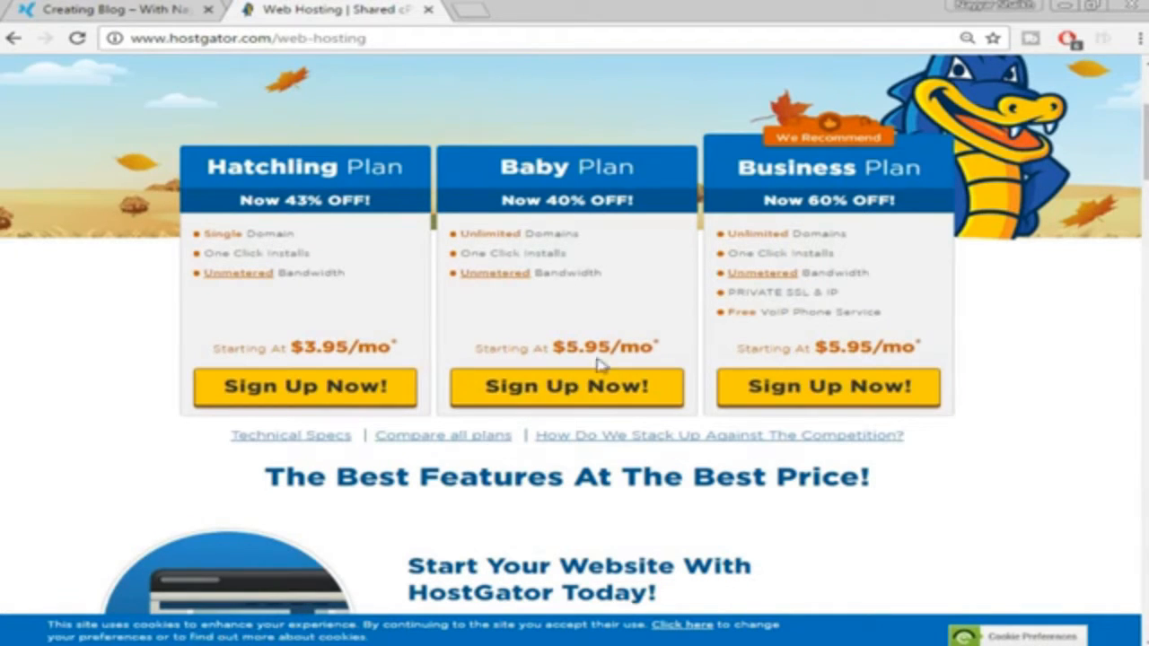
Start a Baby plan sign-up with bloggdude.com marked as an already-owned domain
{"action": "left_click", "coordinate": [565, 397]}
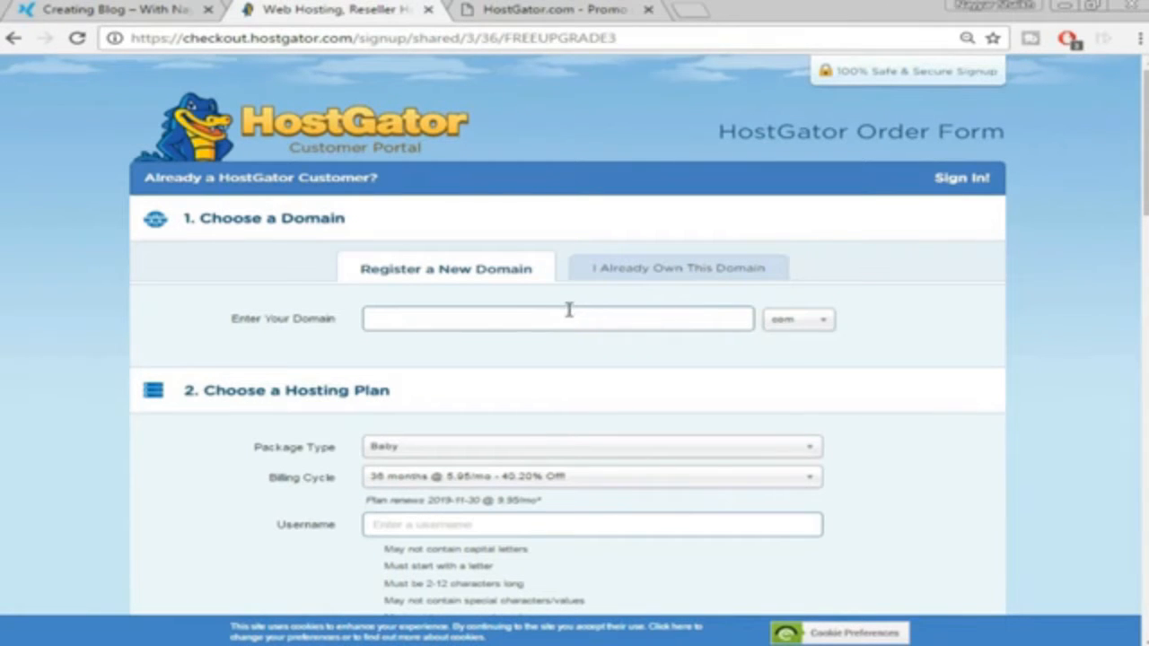
{"action": "left_click", "coordinate": [682, 268]}
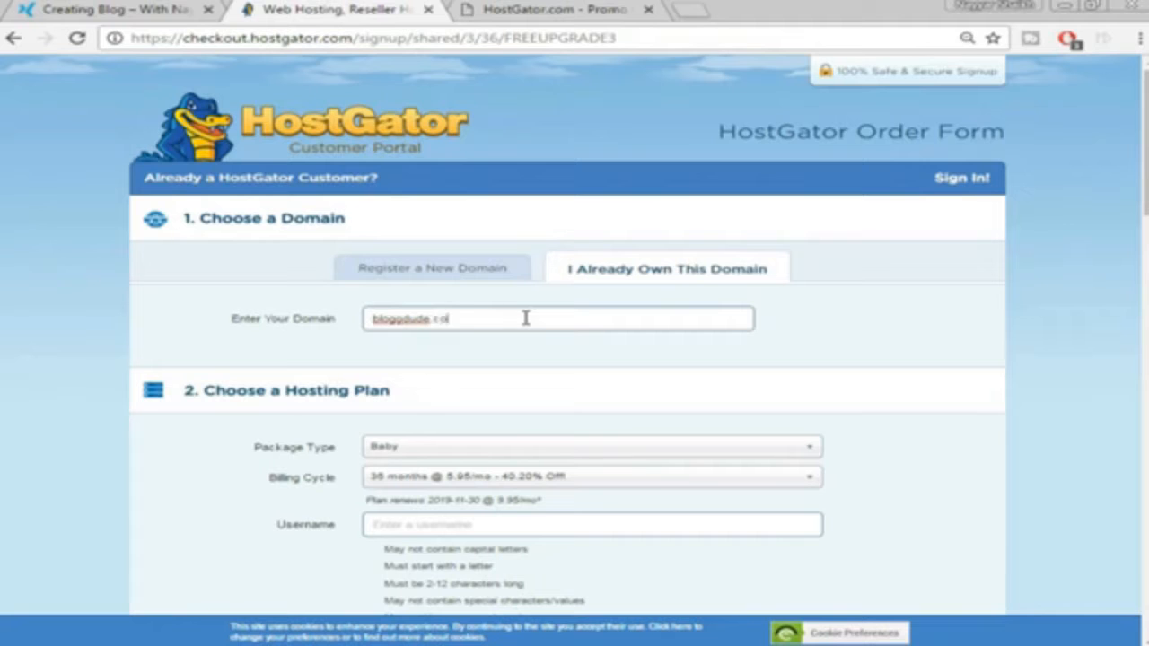
{"action": "scroll", "coordinate": [547, 363], "scroll_direction": "down", "scroll_amount": 1}
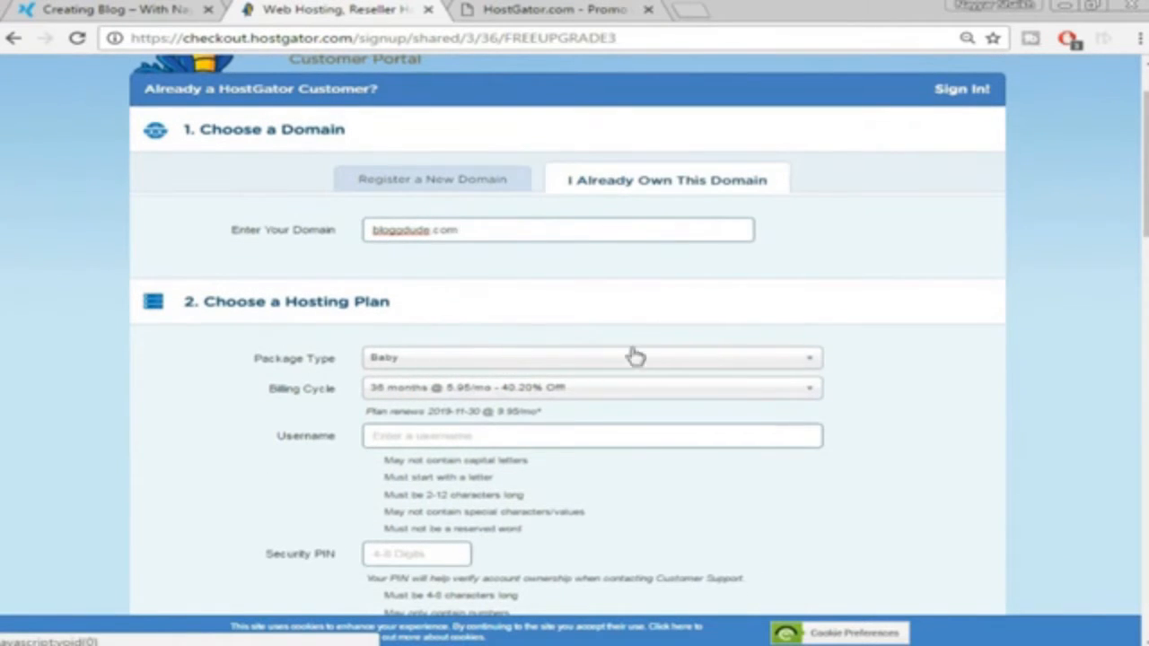
{"action": "scroll", "coordinate": [631, 357], "scroll_direction": "down", "scroll_amount": 1}
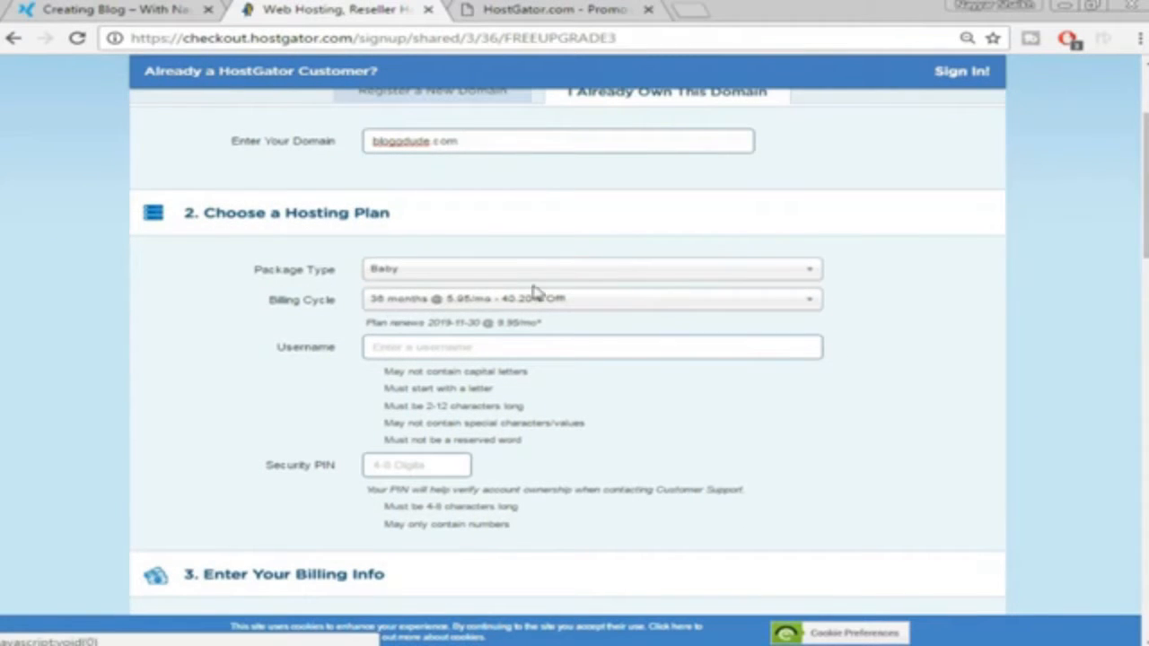
Set the Baby plan billing cycle to 12 months
{"action": "left_click", "coordinate": [606, 301]}
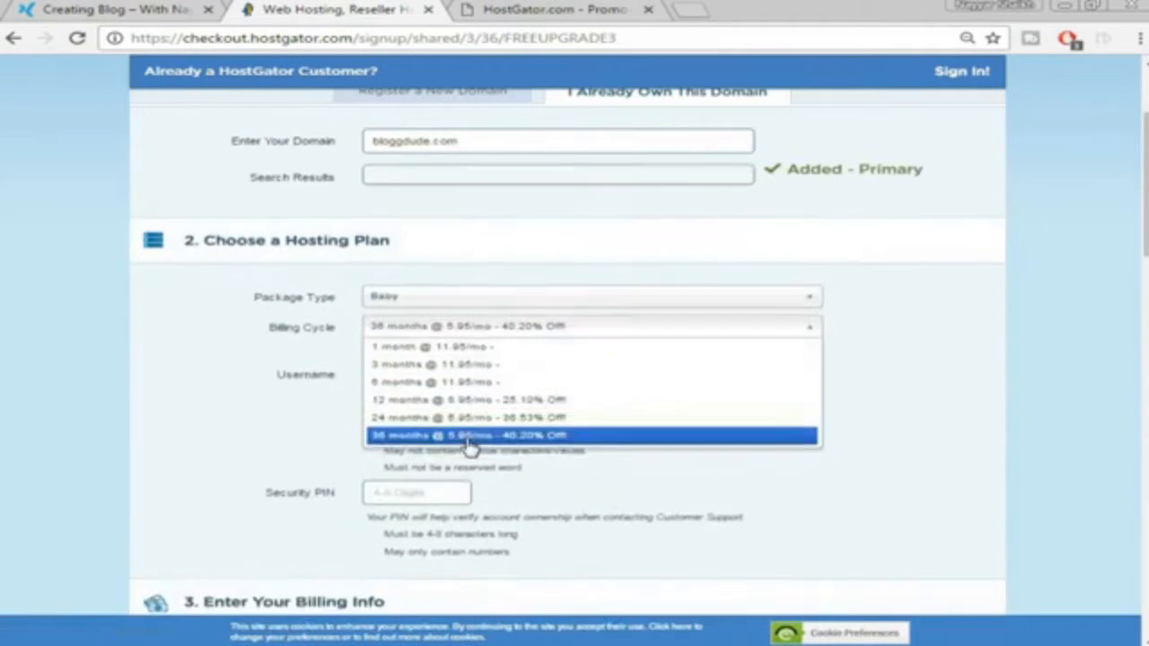
{"action": "left_click", "coordinate": [435, 410]}
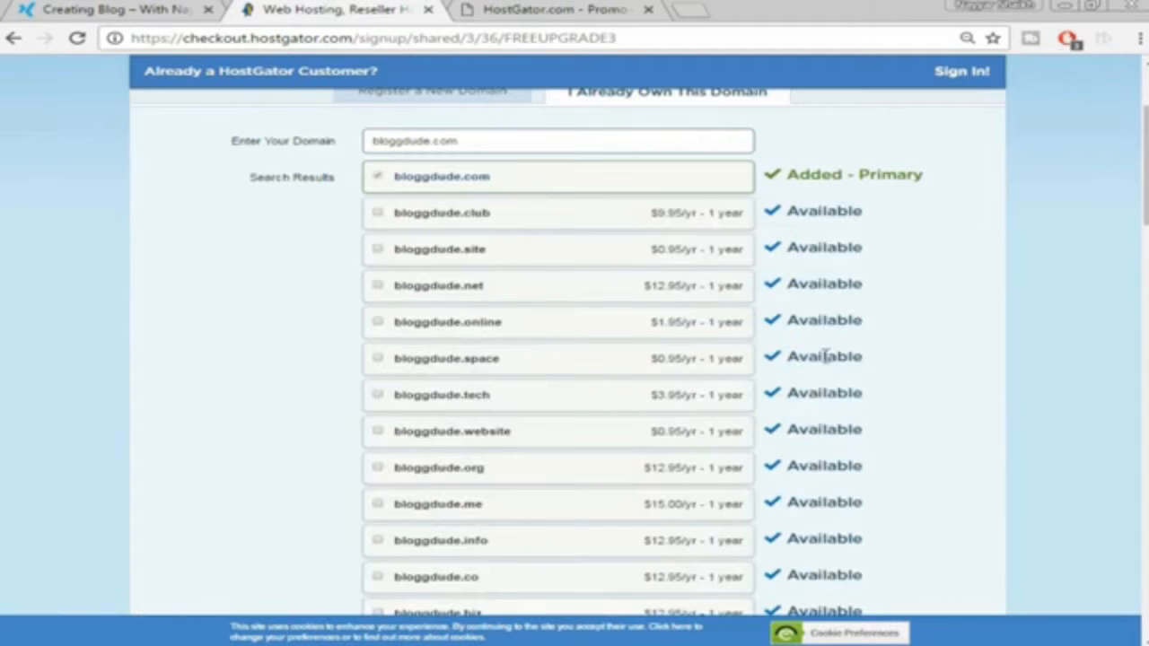
{"action": "scroll", "coordinate": [966, 310], "scroll_direction": "down", "scroll_amount": 8}
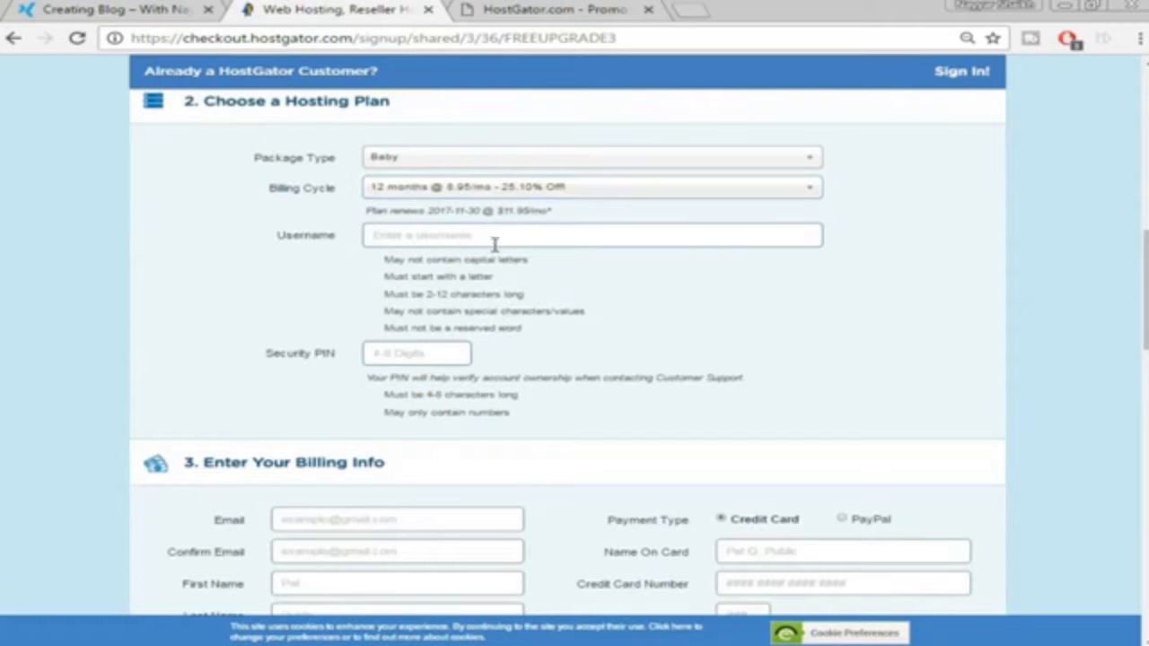
Enter the account username and a 4-digit security PIN
{"action": "type", "text": "admin"}
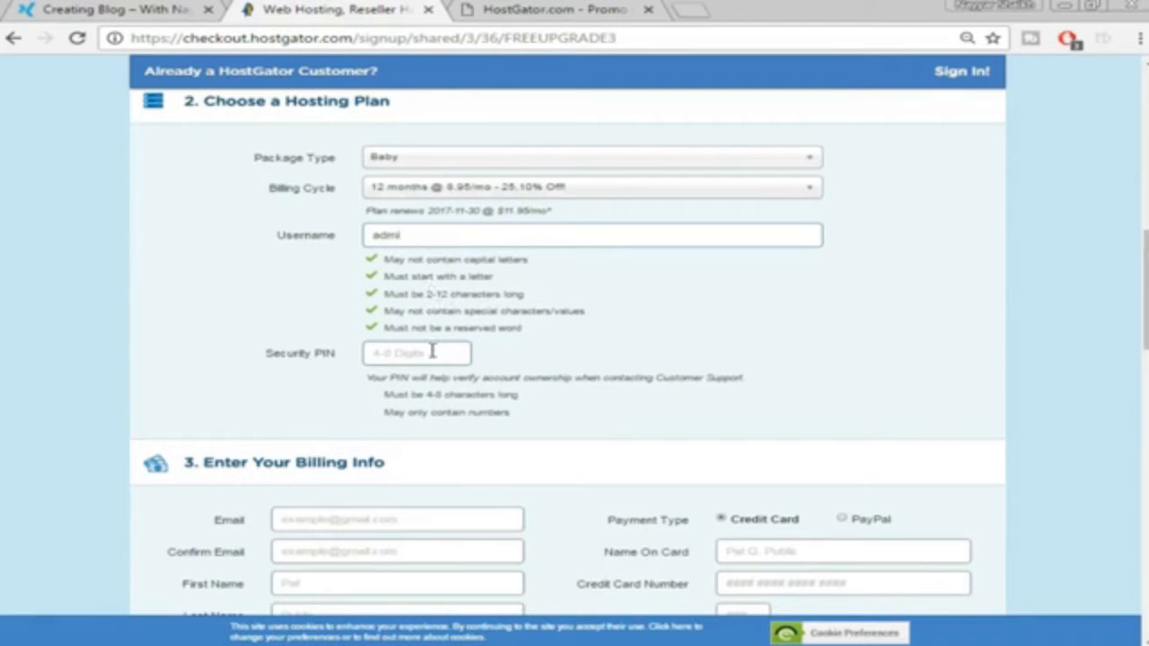
{"action": "left_click", "coordinate": [432, 352]}
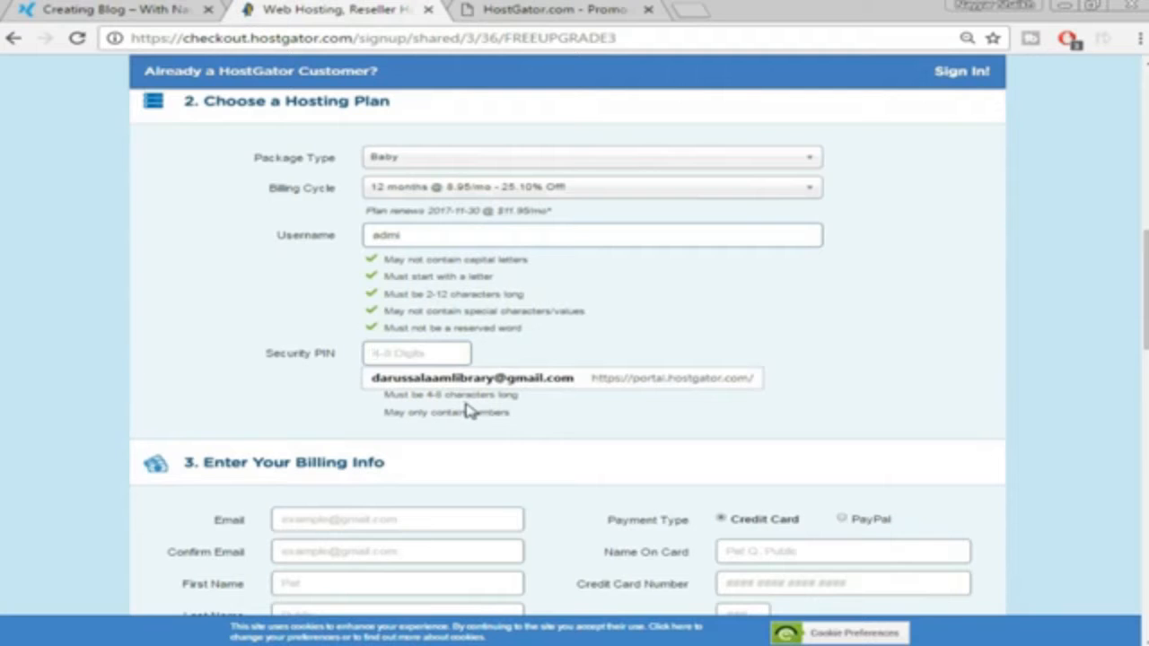
{"action": "type", "text": "1234"}
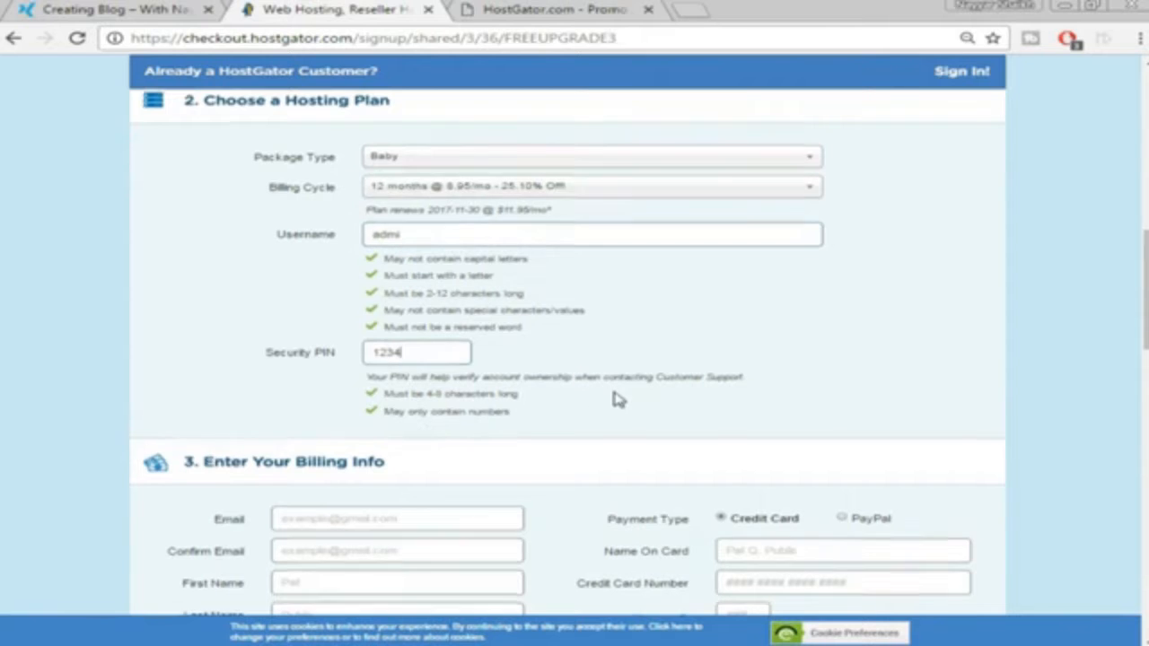
In Billing Info, try PayPal and then keep Credit Card as the payment type
{"action": "scroll", "coordinate": [617, 399], "scroll_direction": "down", "scroll_amount": 3}
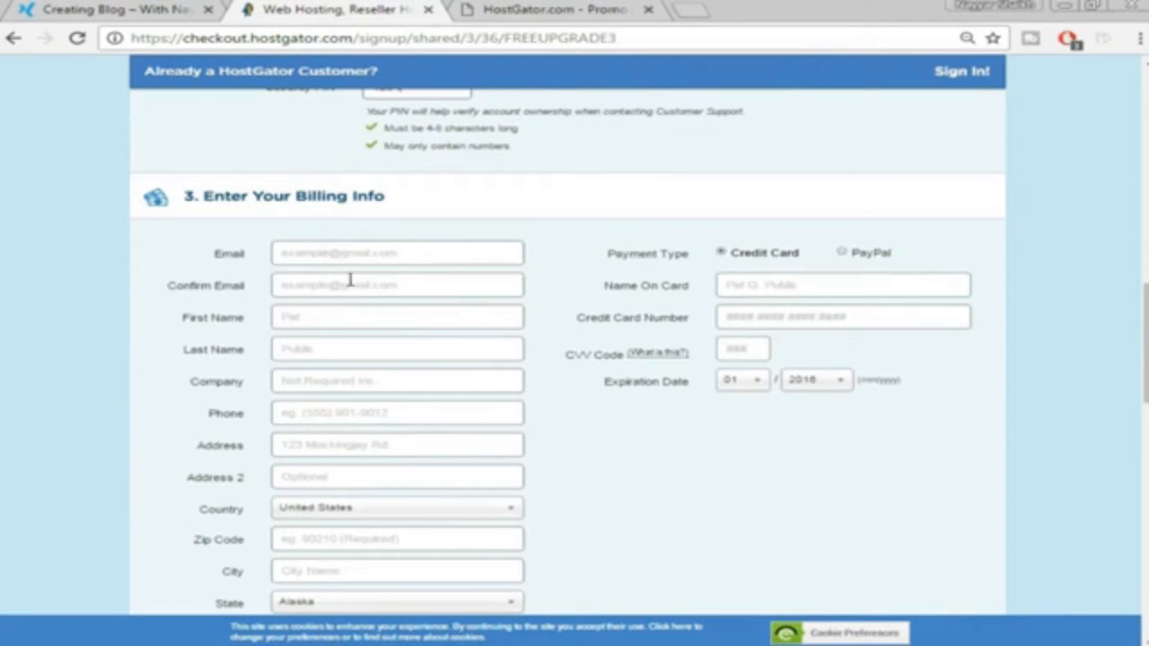
{"action": "scroll", "coordinate": [323, 289], "scroll_direction": "down", "scroll_amount": 1}
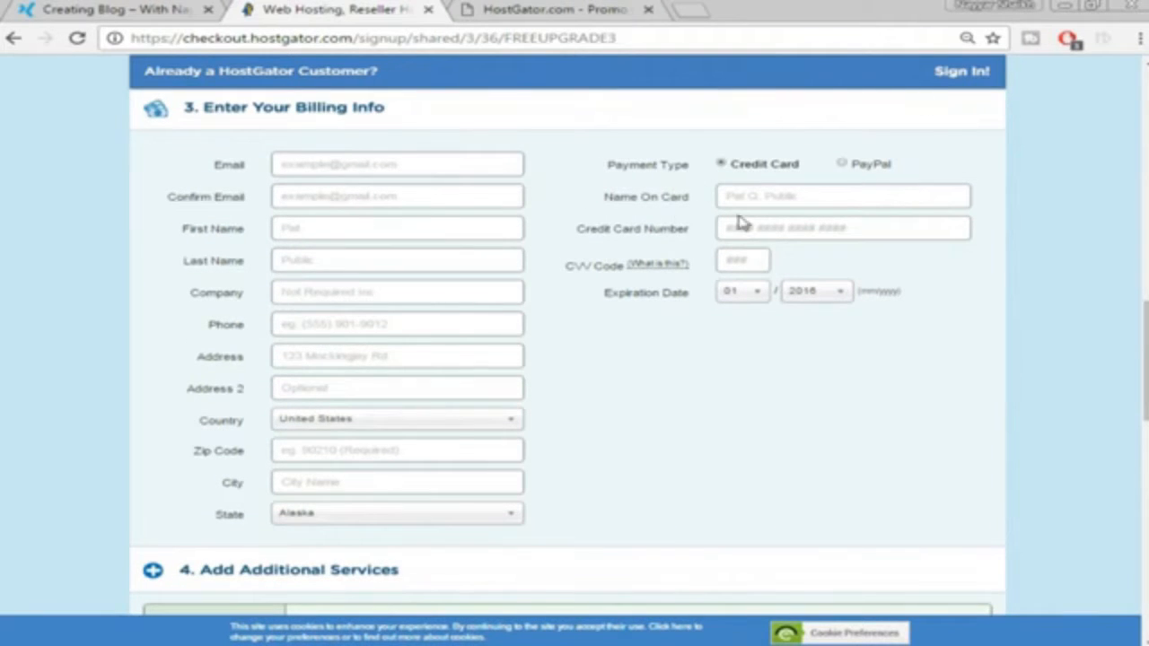
{"action": "left_click", "coordinate": [842, 165]}
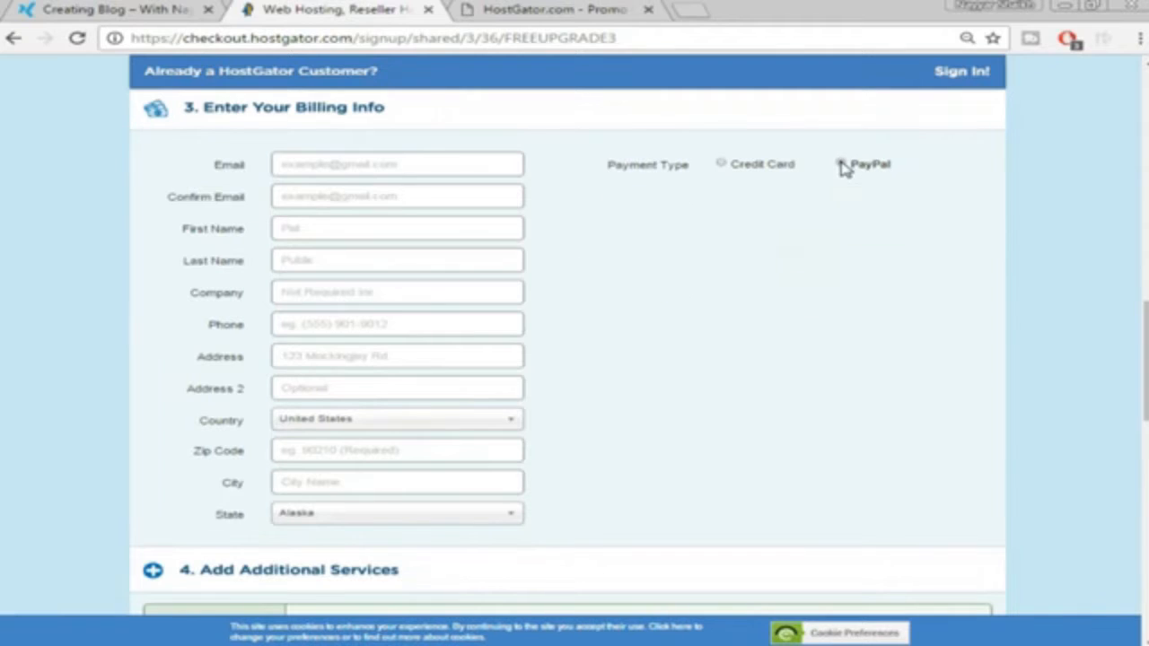
{"action": "left_click", "coordinate": [731, 168]}
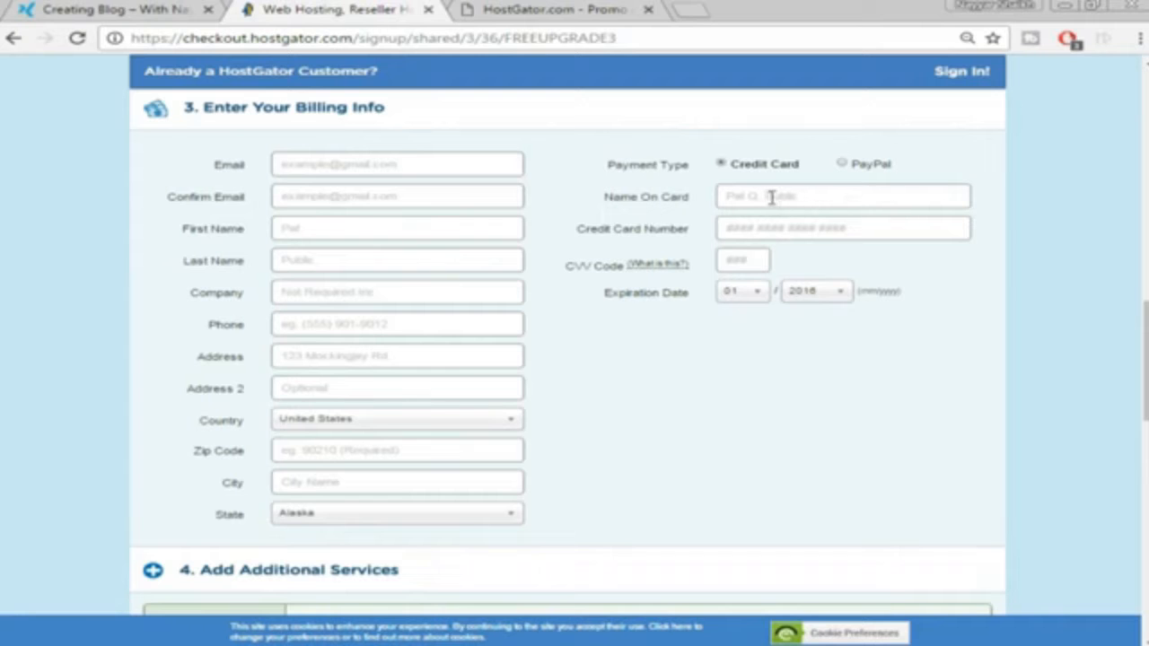
Untick the HackAlert and Site Backup add-ons and scroll to the order total
{"action": "scroll", "coordinate": [825, 310], "scroll_direction": "down", "scroll_amount": 4}
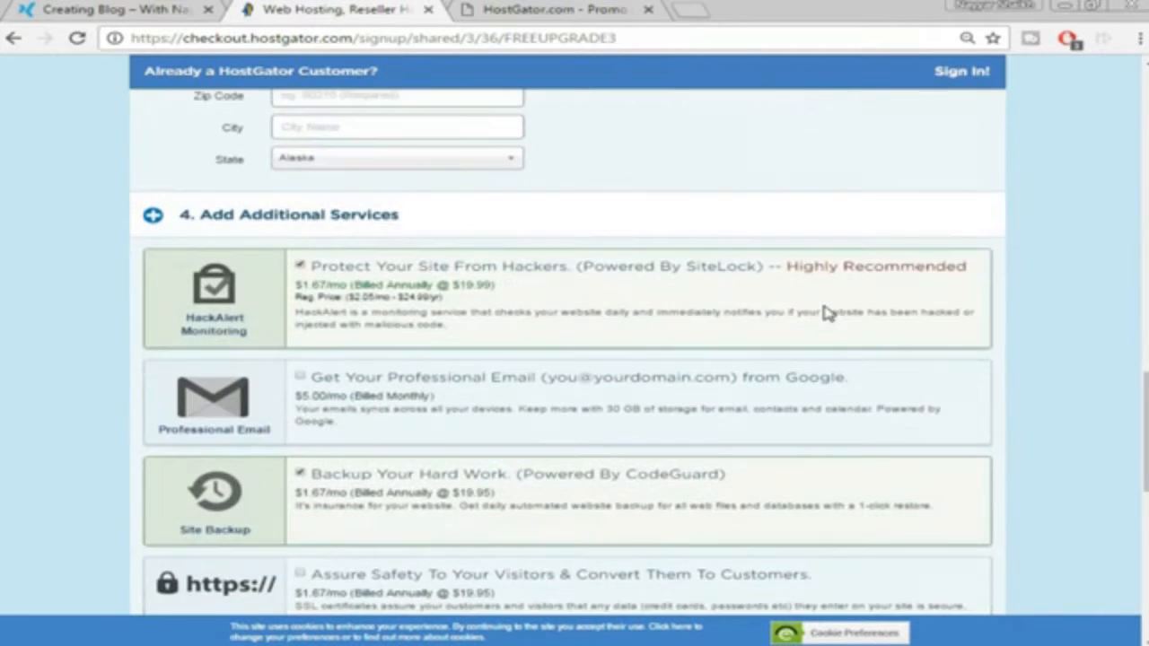
{"action": "scroll", "coordinate": [826, 310], "scroll_direction": "down", "scroll_amount": 1}
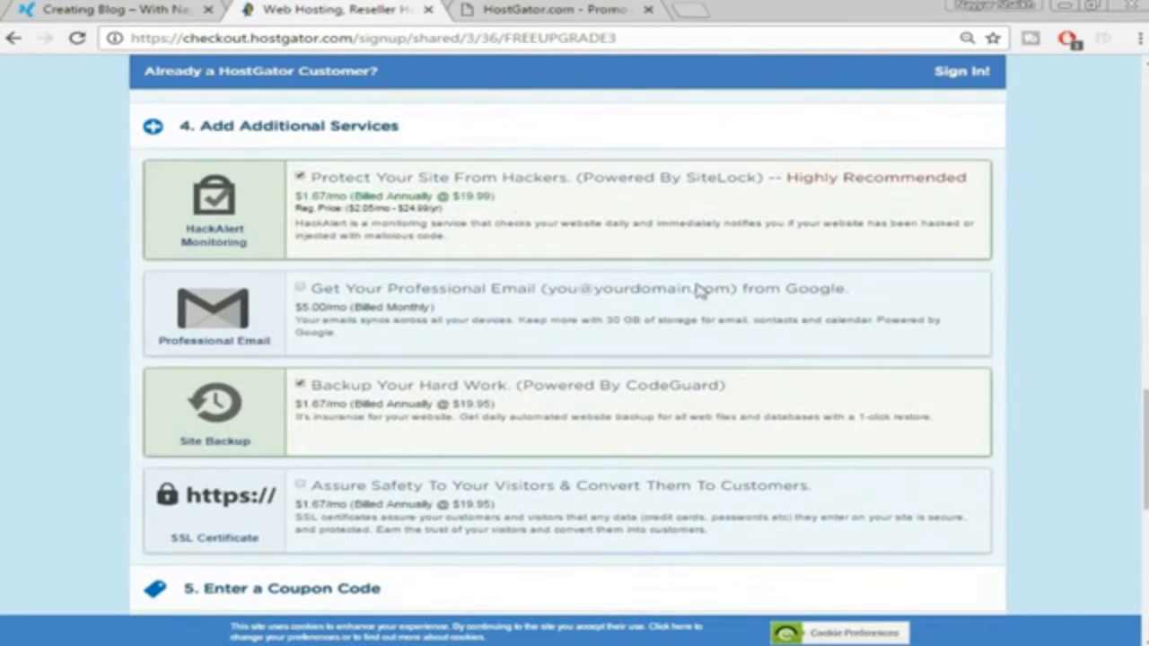
{"action": "left_click", "coordinate": [301, 178]}
{"action": "left_click", "coordinate": [300, 384]}
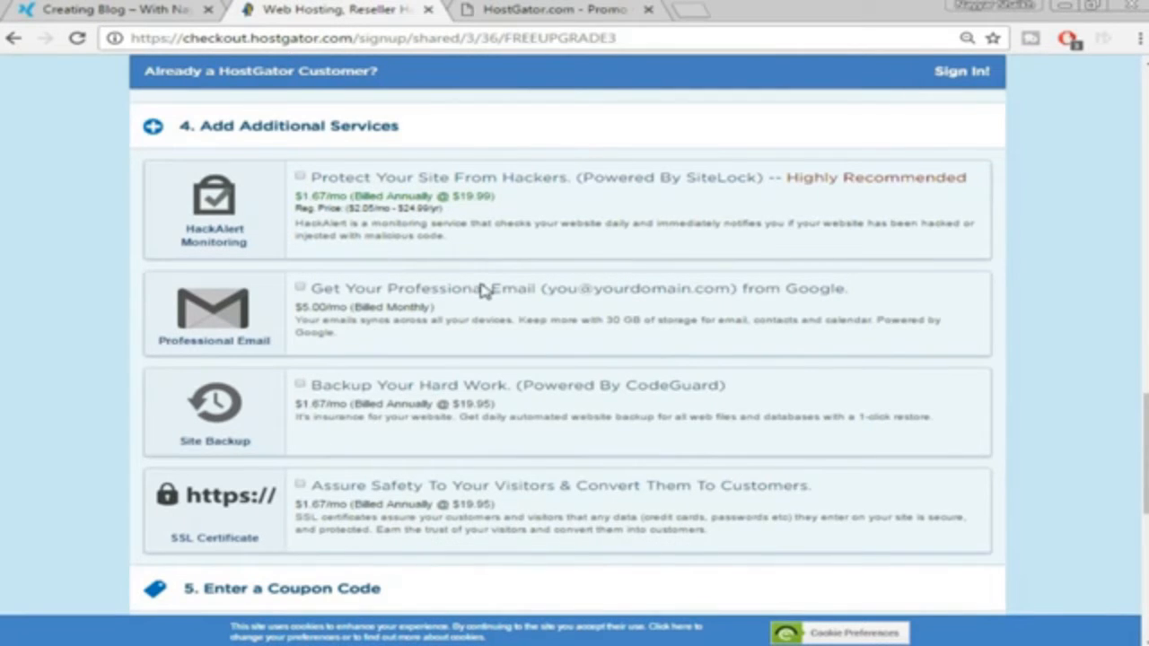
{"action": "scroll", "coordinate": [482, 290], "scroll_direction": "down", "scroll_amount": 2}
{"action": "scroll", "coordinate": [489, 305], "scroll_direction": "down", "scroll_amount": 2}
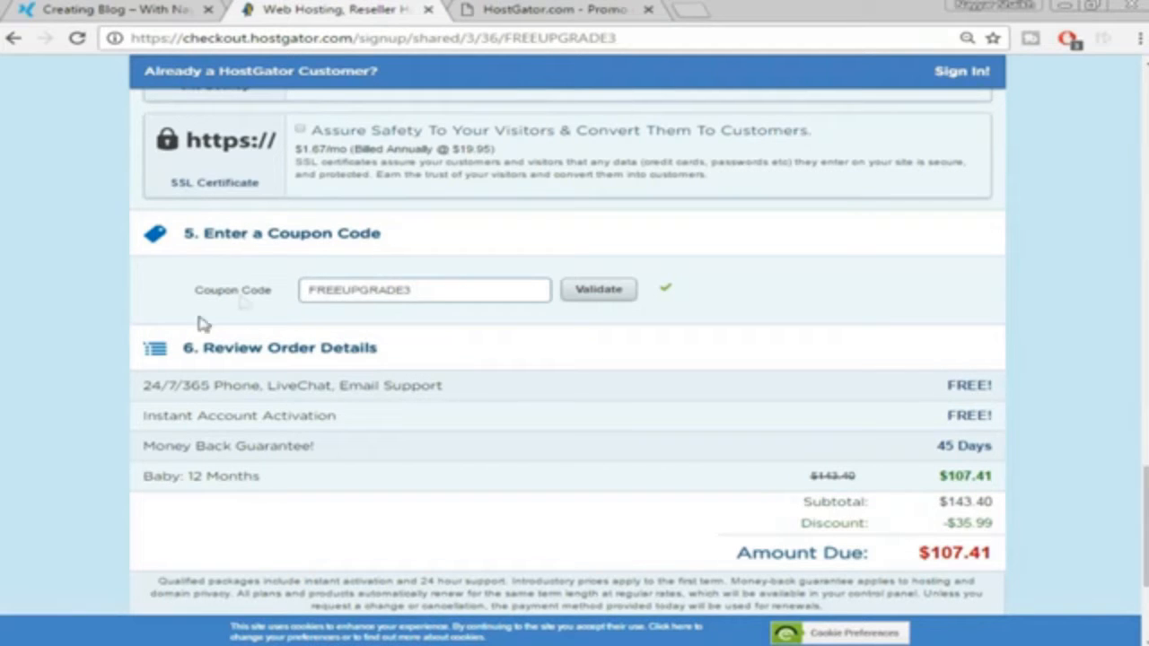
Replace coupon FREEUPGRADE3 with WEBBDUDE45 and validate it
{"action": "double_click", "coordinate": [396, 293]}
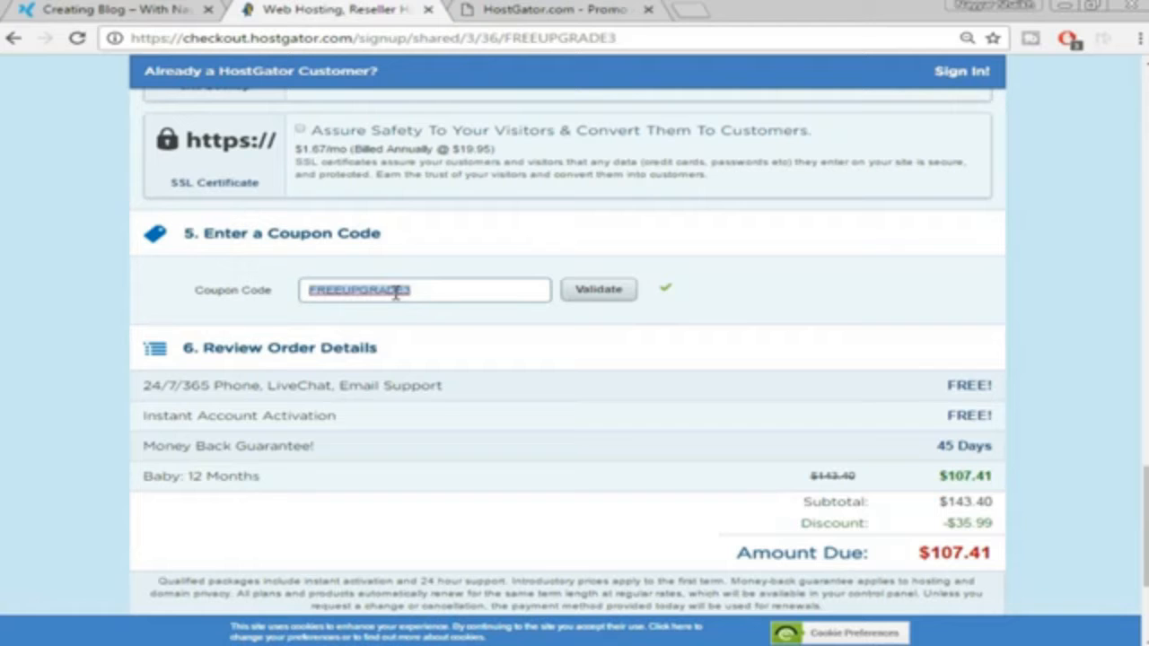
{"action": "type", "text": "WEBBDUDE45"}
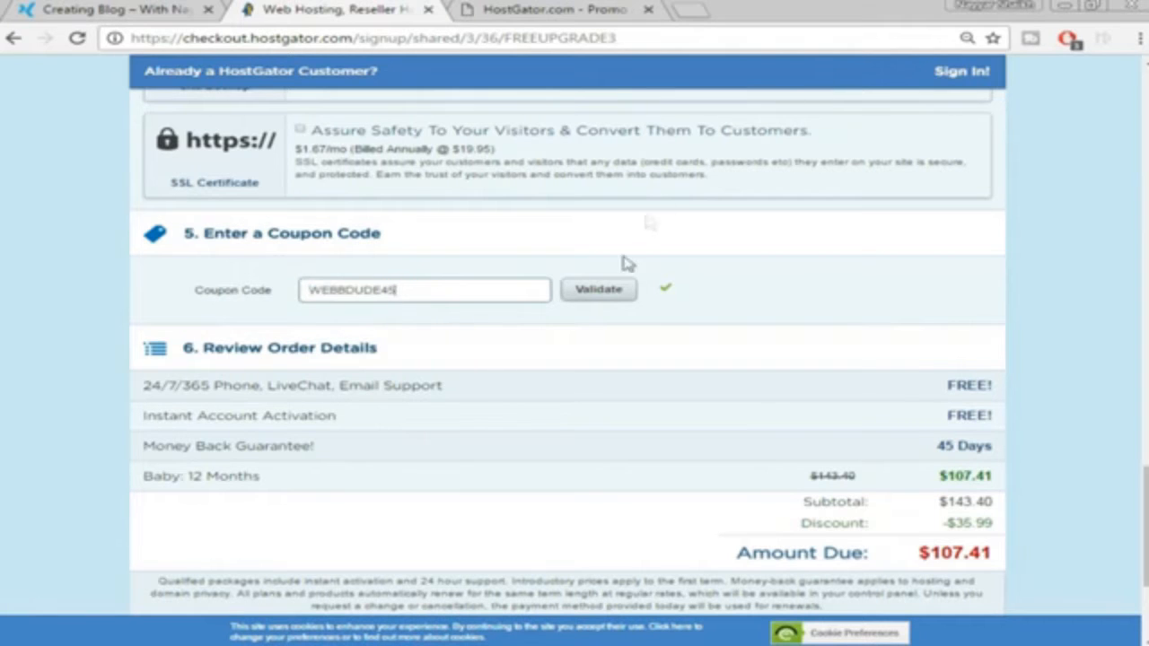
{"action": "left_click", "coordinate": [599, 289]}
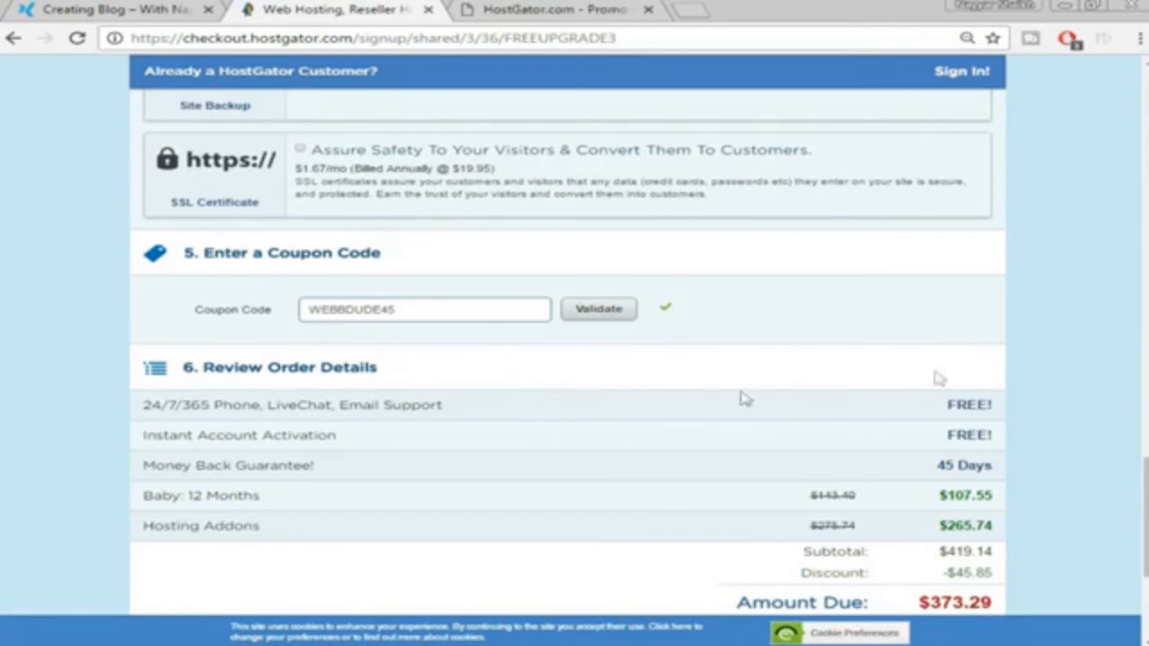
Agree to the terms of service
{"action": "scroll", "coordinate": [971, 375], "scroll_direction": "down", "scroll_amount": 2}
{"action": "scroll", "coordinate": [995, 444], "scroll_direction": "up", "scroll_amount": 9}
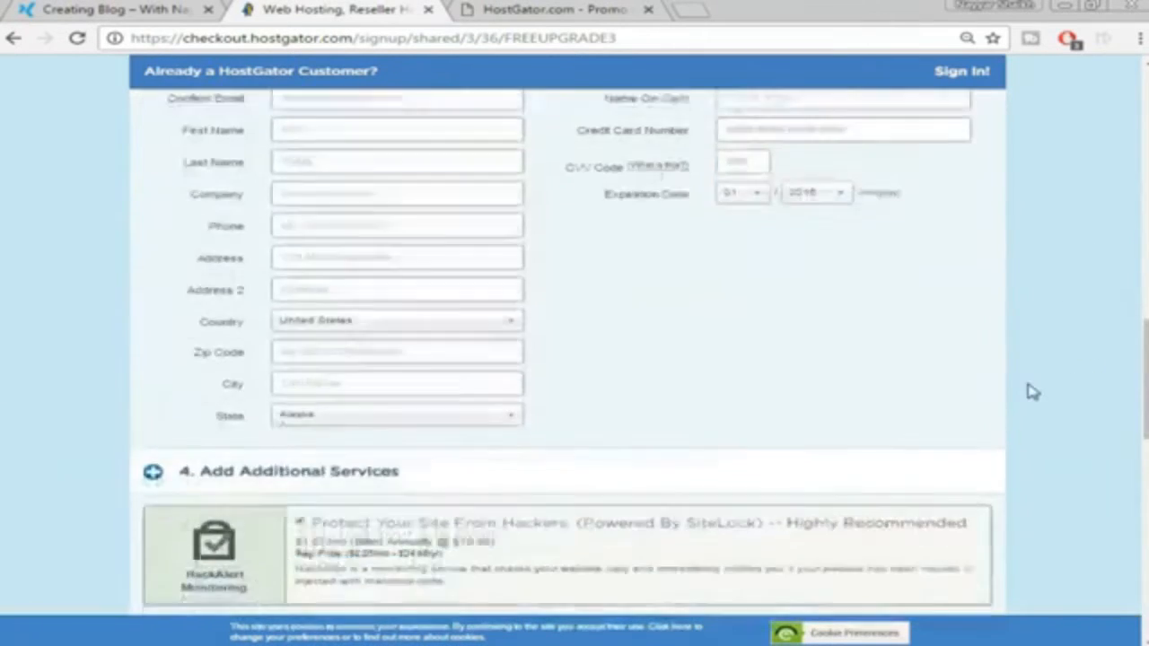
{"action": "scroll", "coordinate": [1031, 392], "scroll_direction": "down", "scroll_amount": 10}
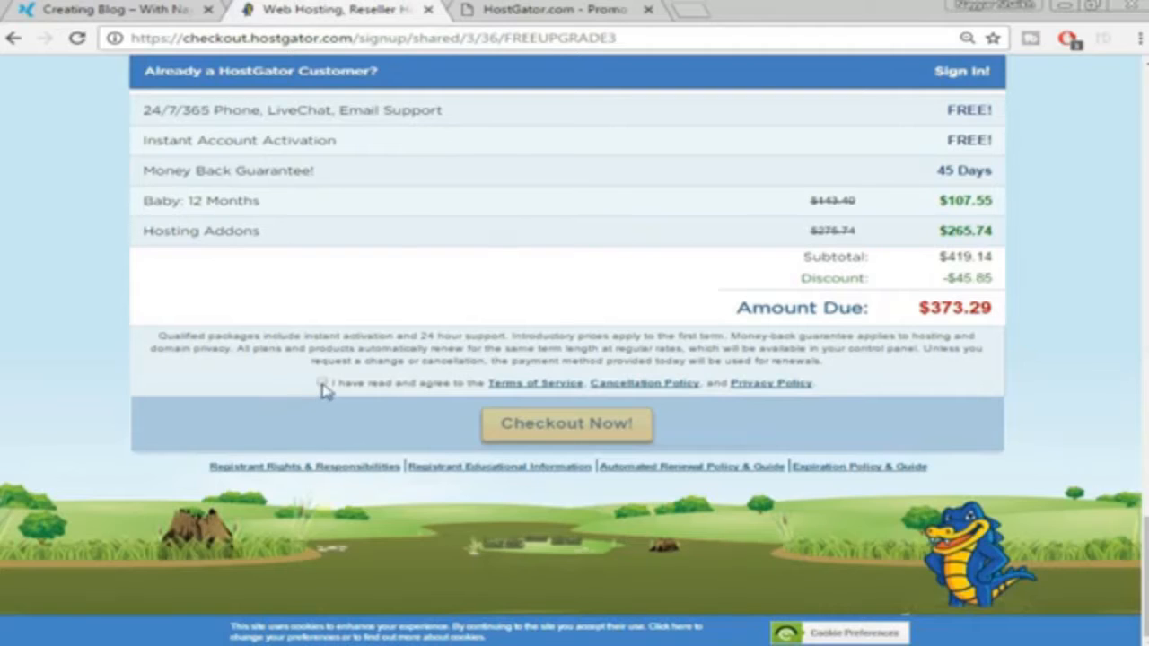
{"action": "left_click", "coordinate": [322, 384]}
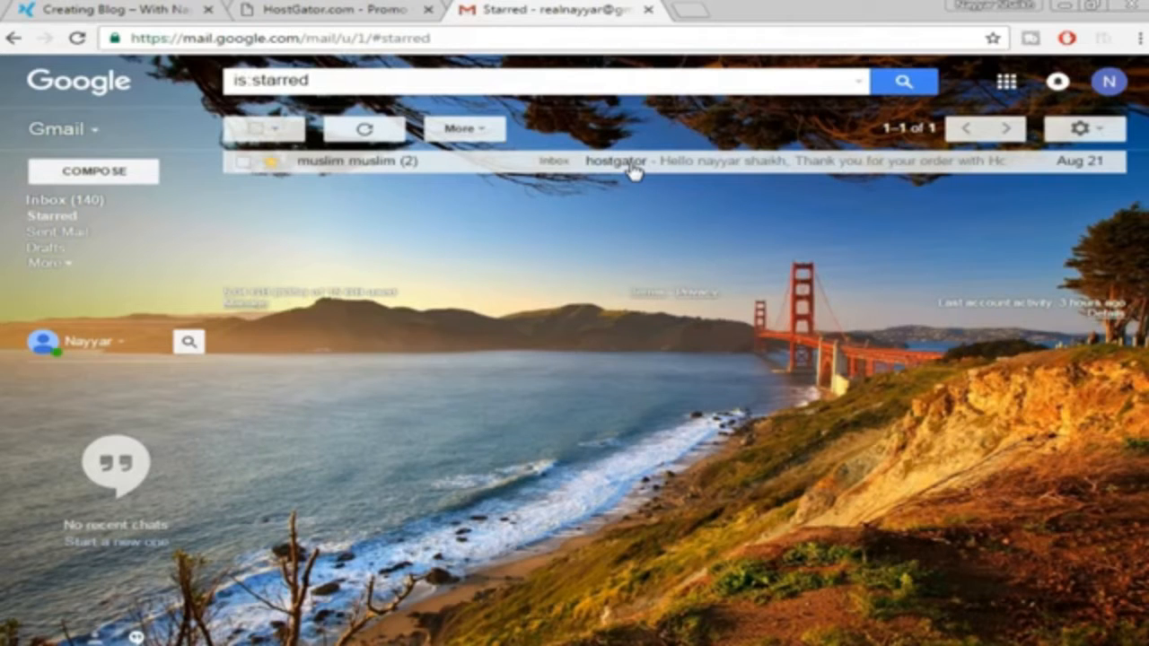
Open the starred HostGator order confirmation email
{"action": "left_click", "coordinate": [633, 171]}
{"action": "scroll", "coordinate": [933, 313], "scroll_direction": "down", "scroll_amount": 3}
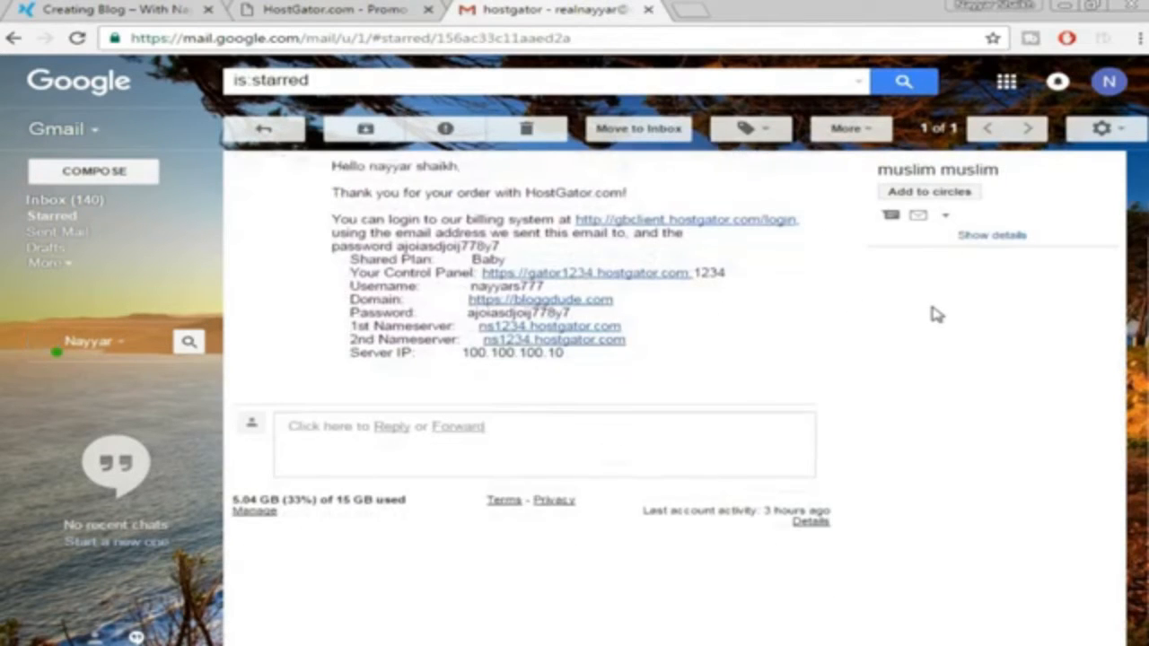
{"action": "scroll", "coordinate": [933, 314], "scroll_direction": "up", "scroll_amount": 3}
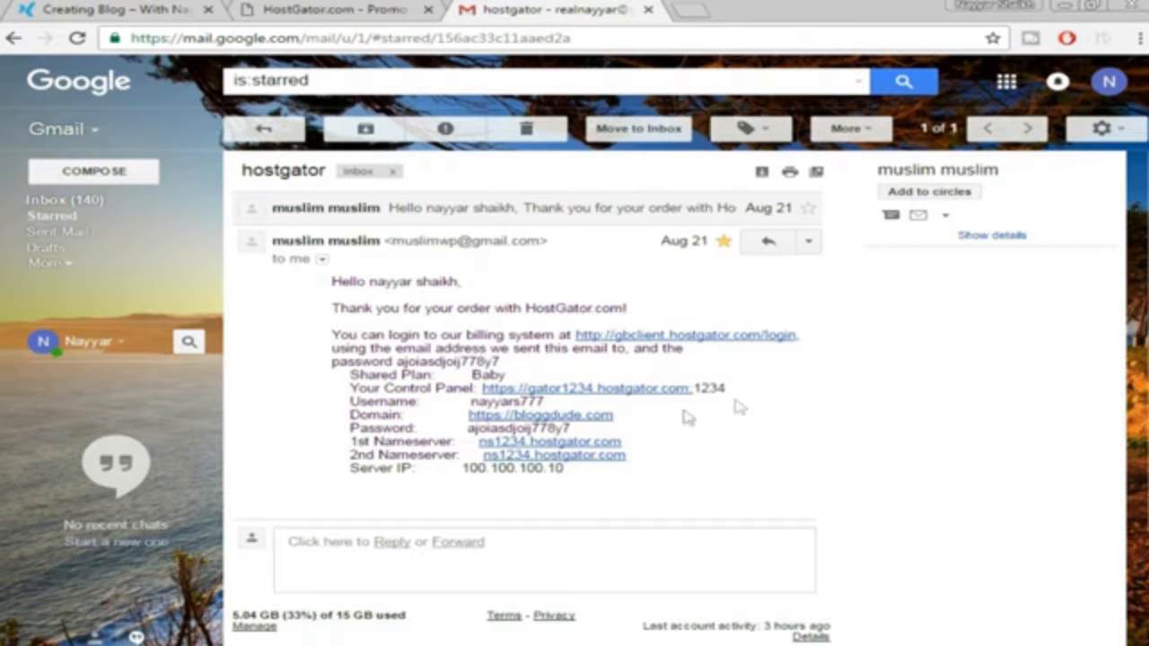
Open the email's Your Control Panel link in a new tab and switch to it
{"action": "right_click", "coordinate": [606, 393]}
{"action": "left_click", "coordinate": [624, 405]}
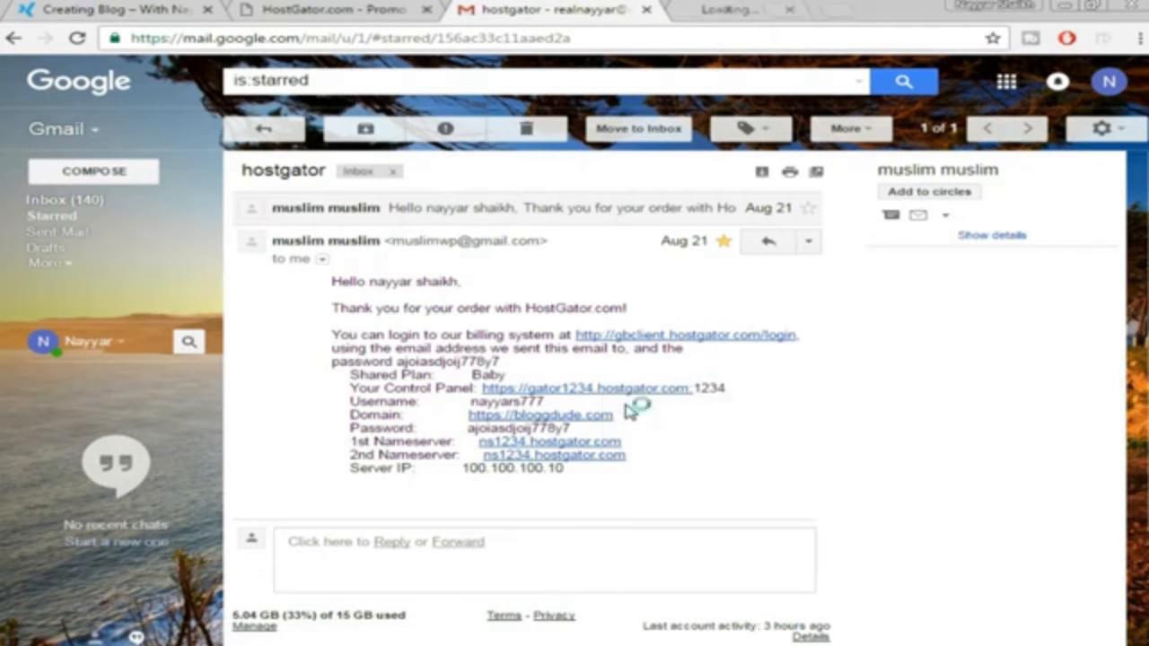
{"action": "left_click", "coordinate": [751, 7]}
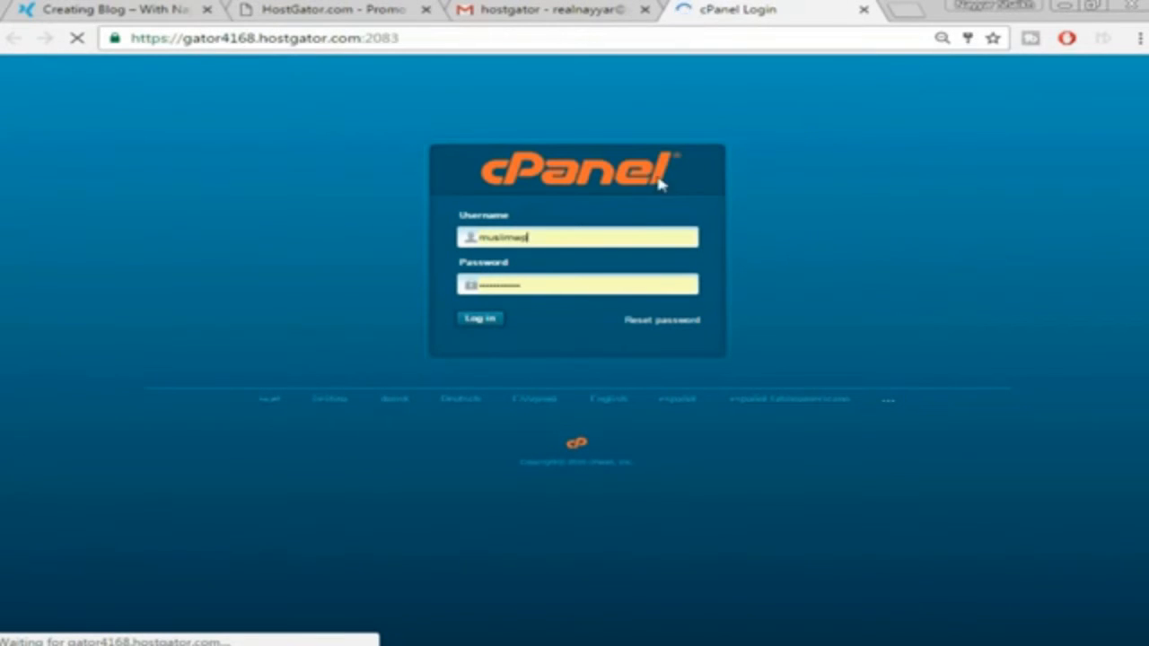
Check the login details in the order email and log in to HostGator's cPanel
{"action": "left_click", "coordinate": [547, 9]}
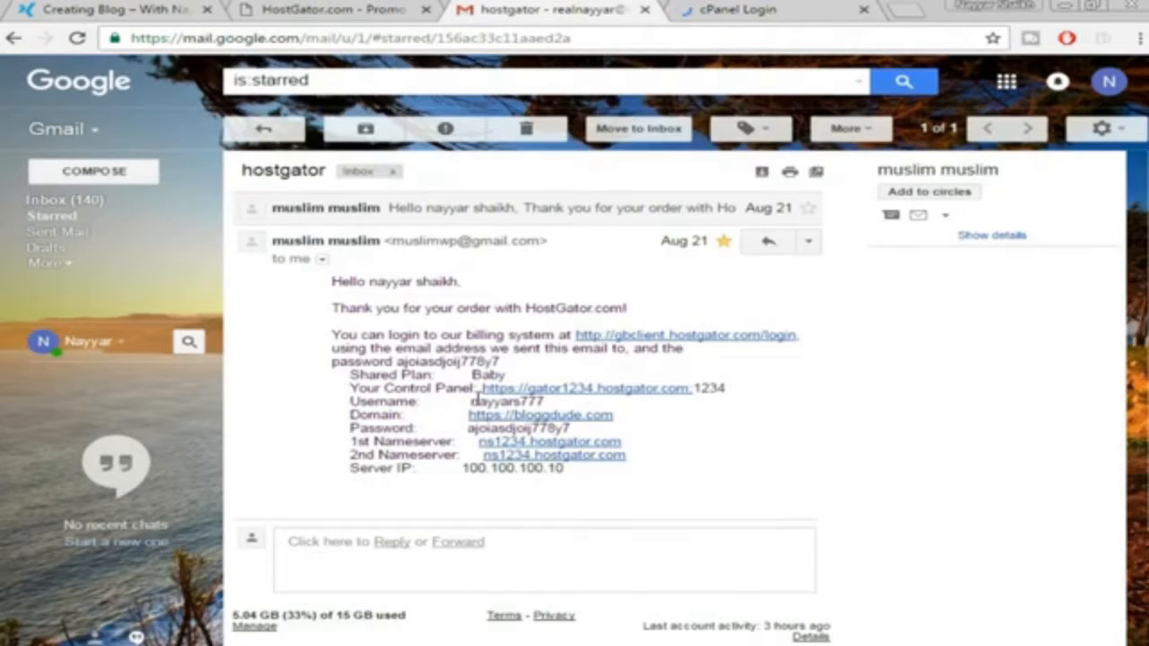
{"action": "left_click", "coordinate": [787, 7]}
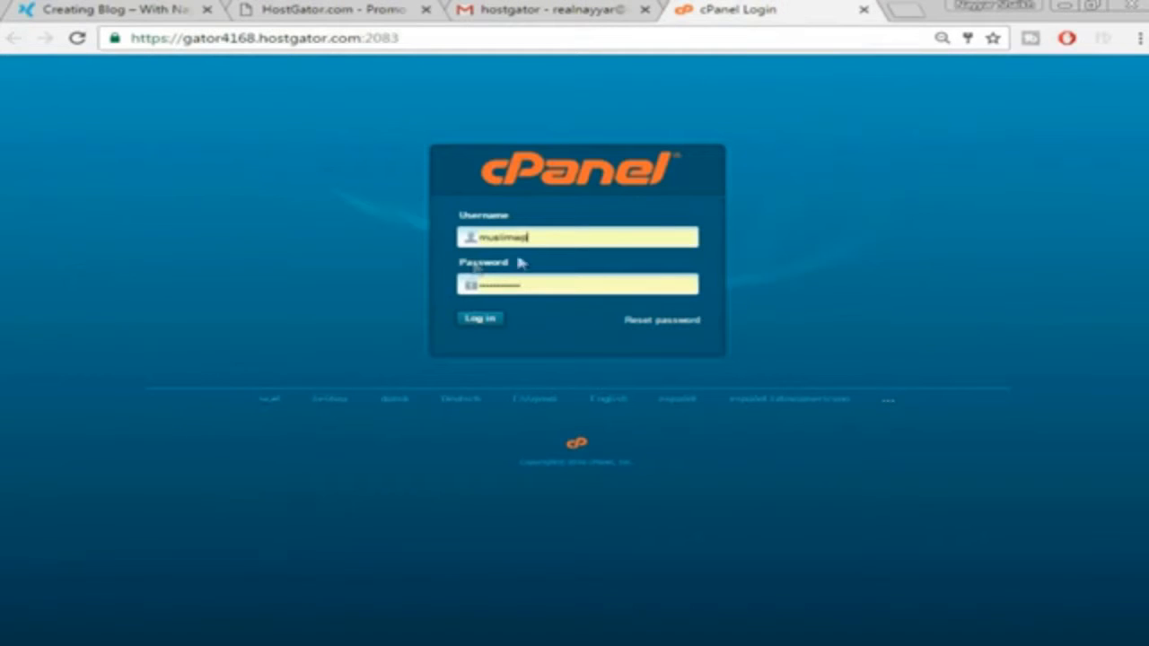
{"action": "left_click", "coordinate": [480, 320]}
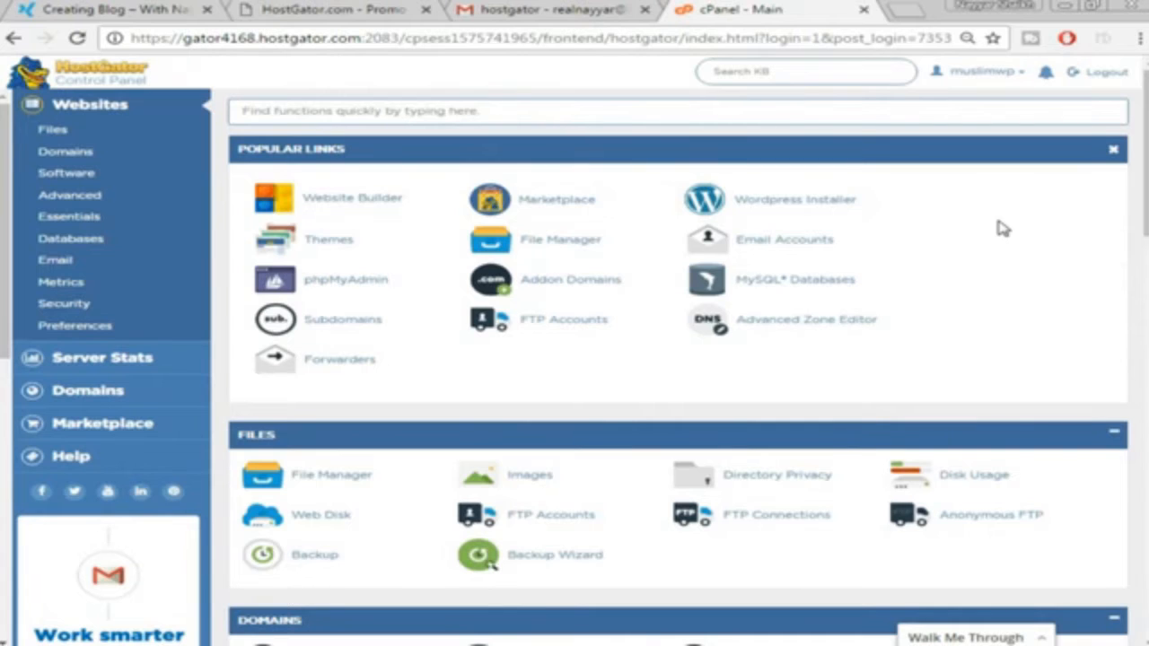
Launch the WordPress Installer and pick poseidon.bloggdude.com as the installation domain
{"action": "left_click", "coordinate": [810, 211]}
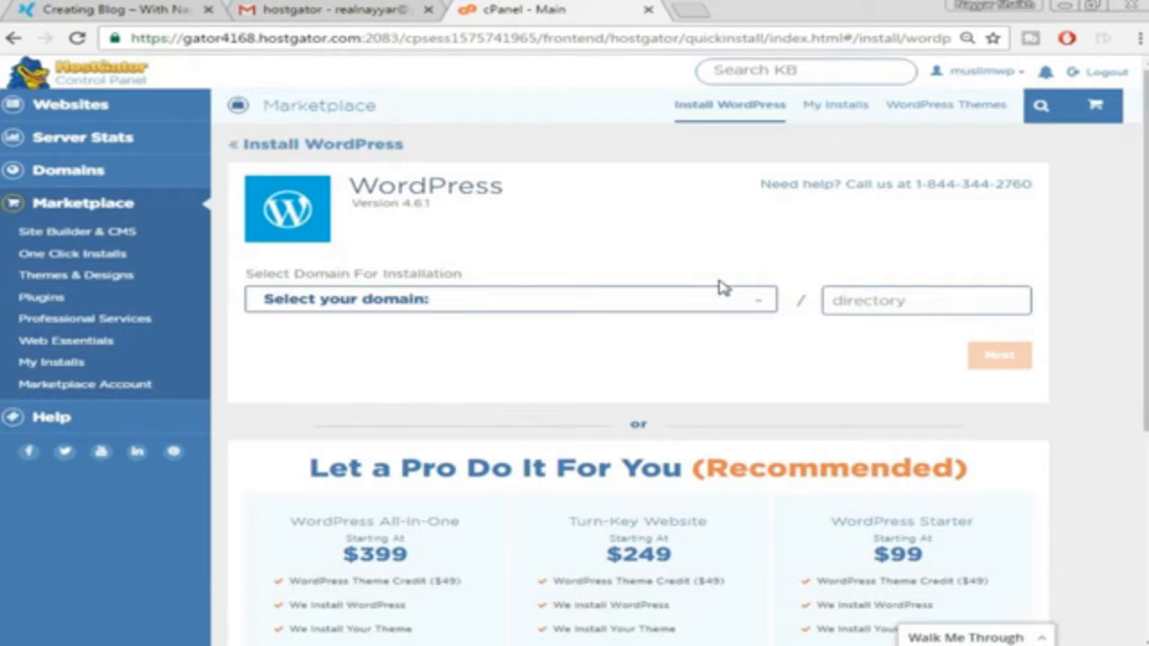
{"action": "left_click", "coordinate": [732, 306]}
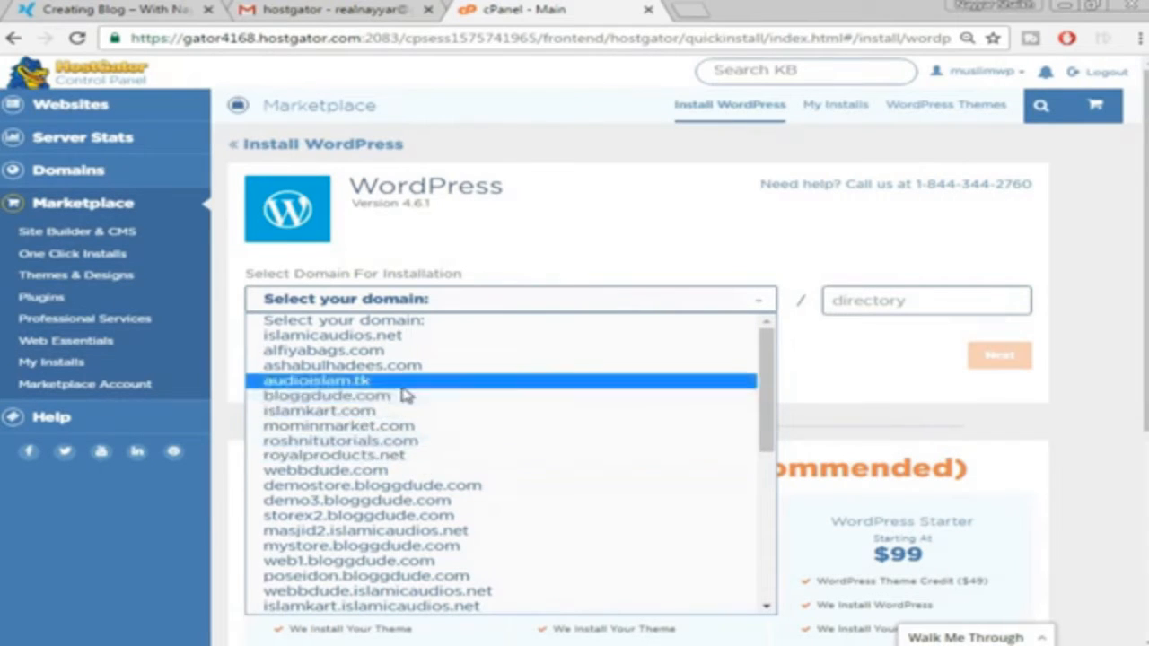
{"action": "scroll", "coordinate": [386, 449], "scroll_direction": "down", "scroll_amount": 4}
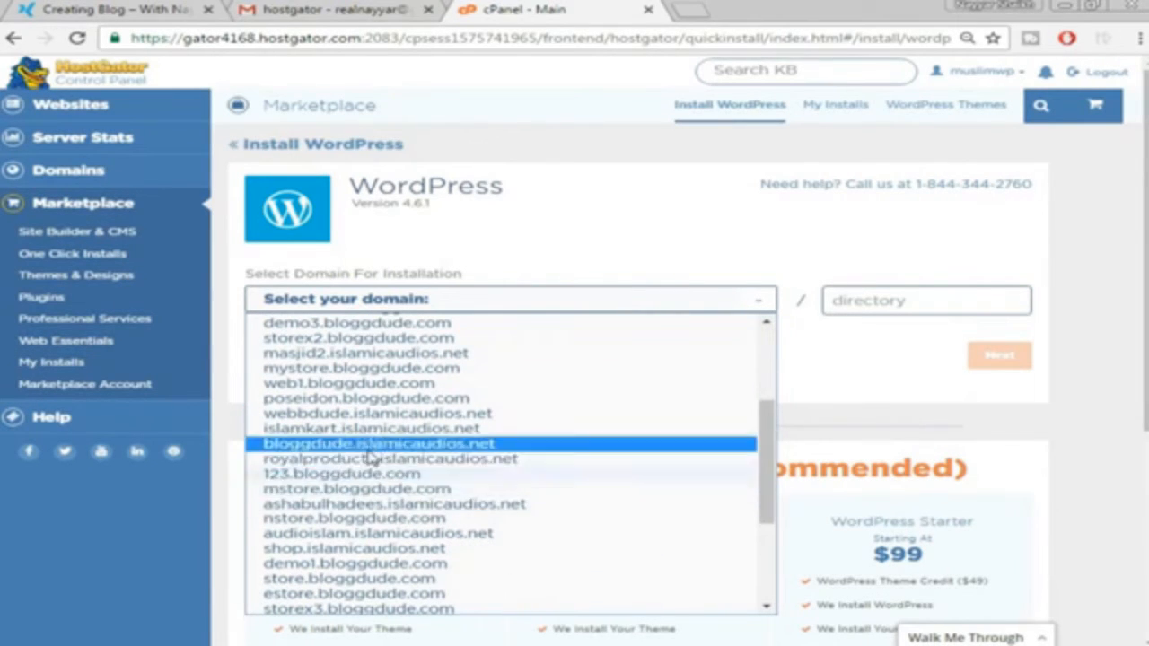
{"action": "left_click", "coordinate": [386, 399]}
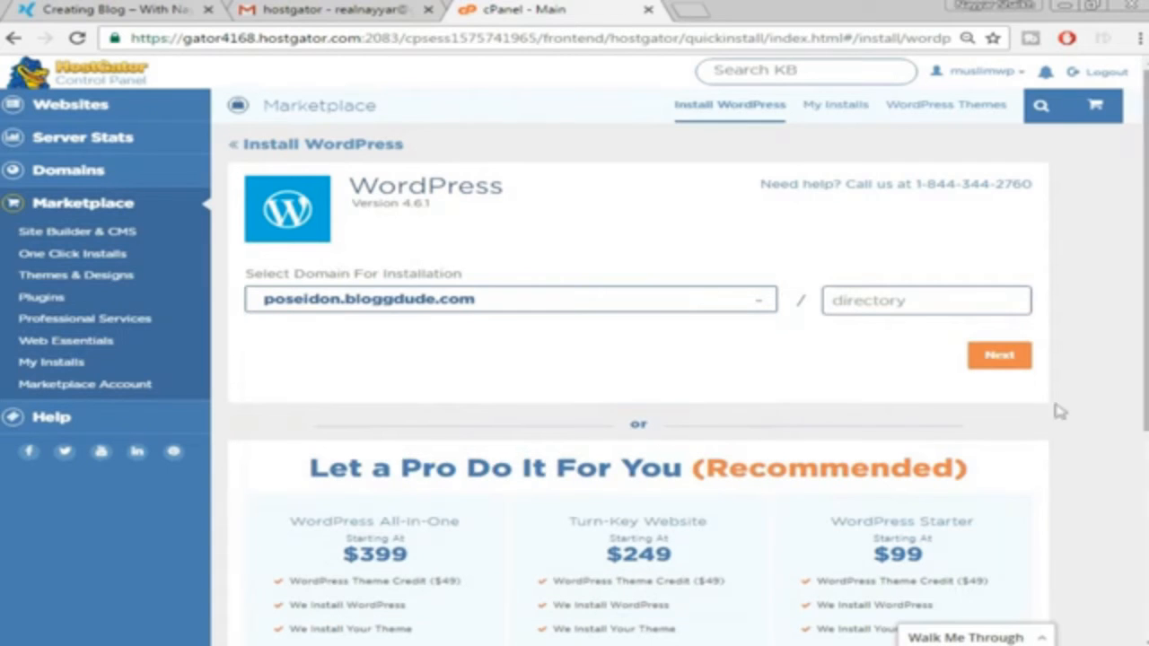
{"action": "left_click", "coordinate": [938, 301]}
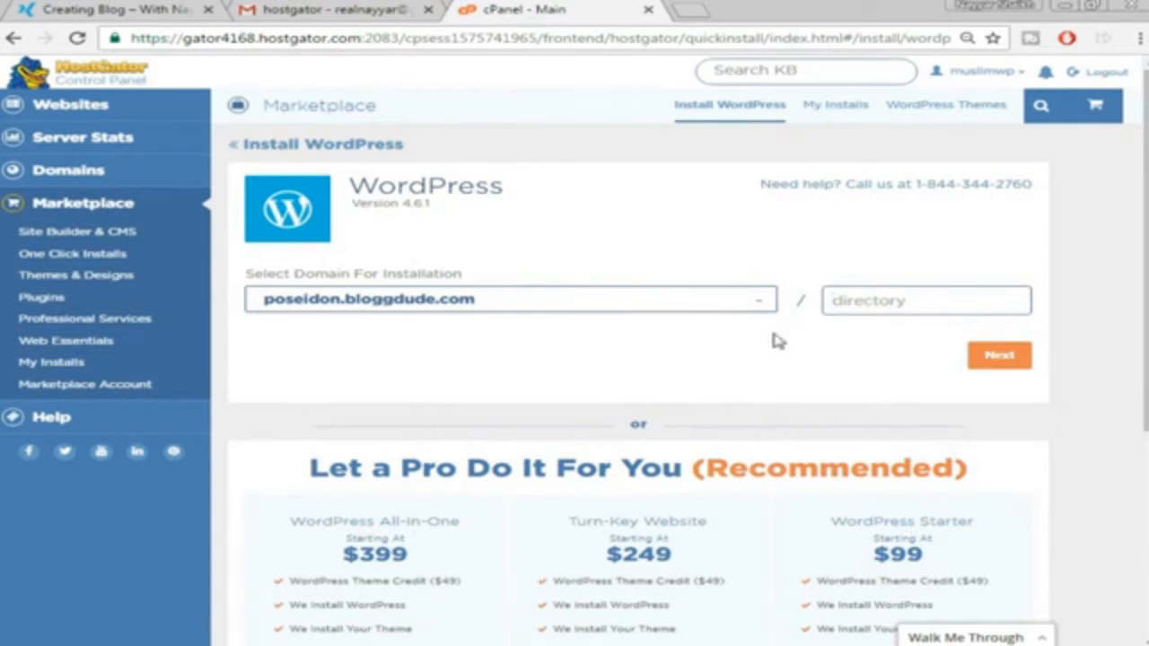
Continue to the blog details form, accept the terms of service and install WordPress
{"action": "left_click", "coordinate": [998, 356]}
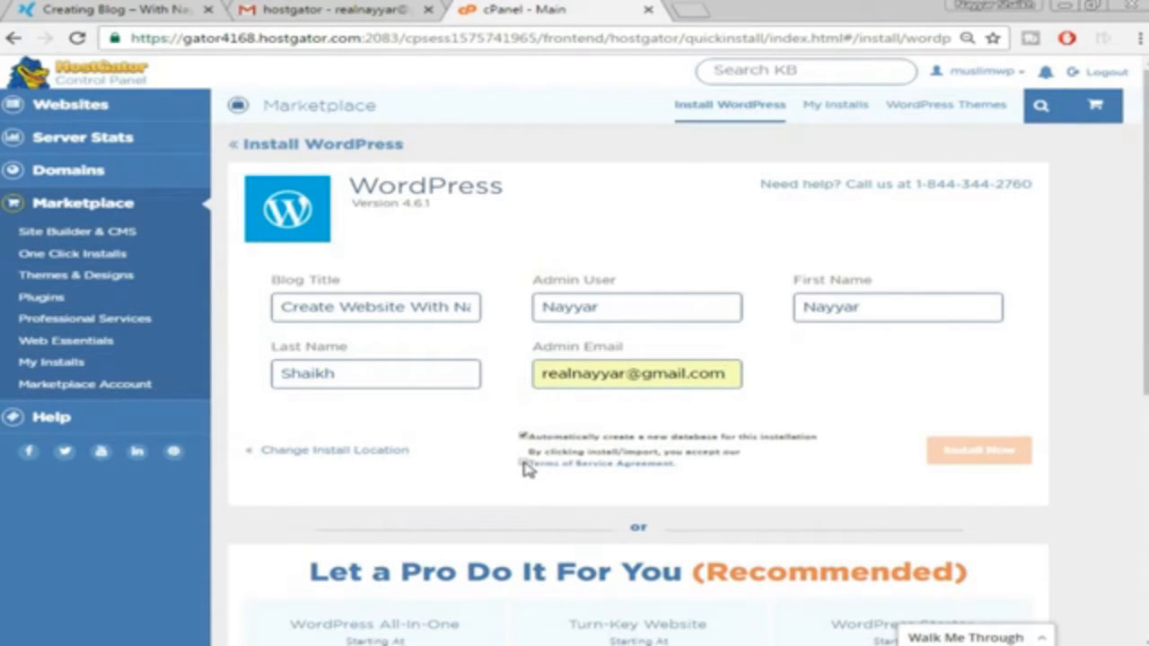
{"action": "left_click", "coordinate": [524, 464]}
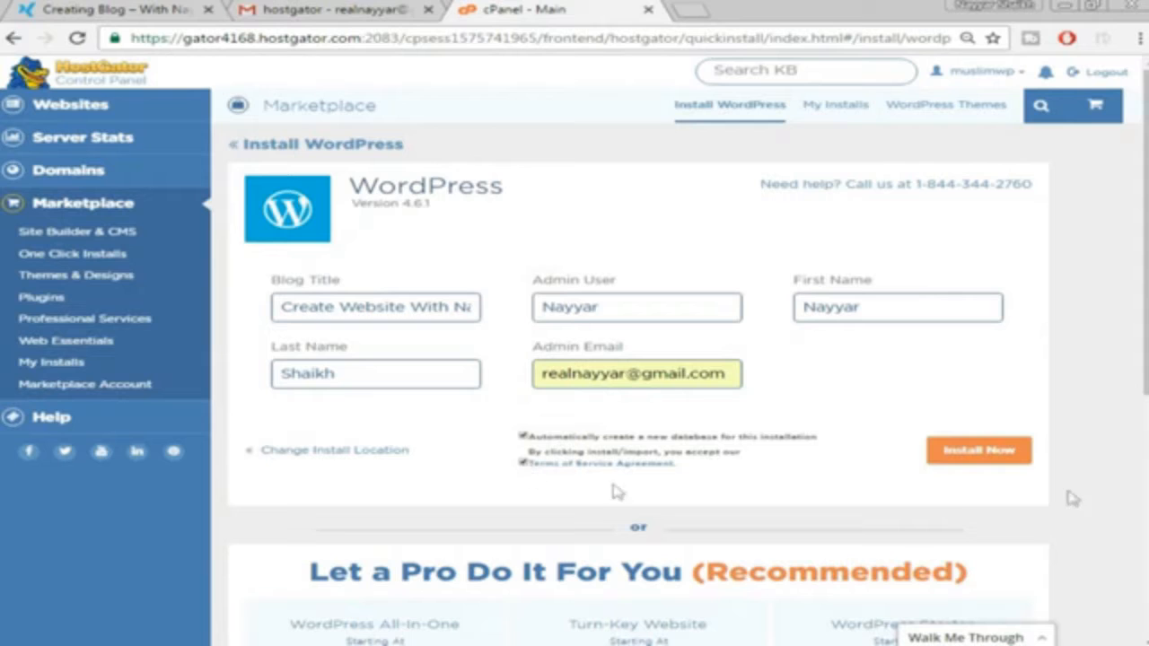
{"action": "left_click", "coordinate": [977, 453]}
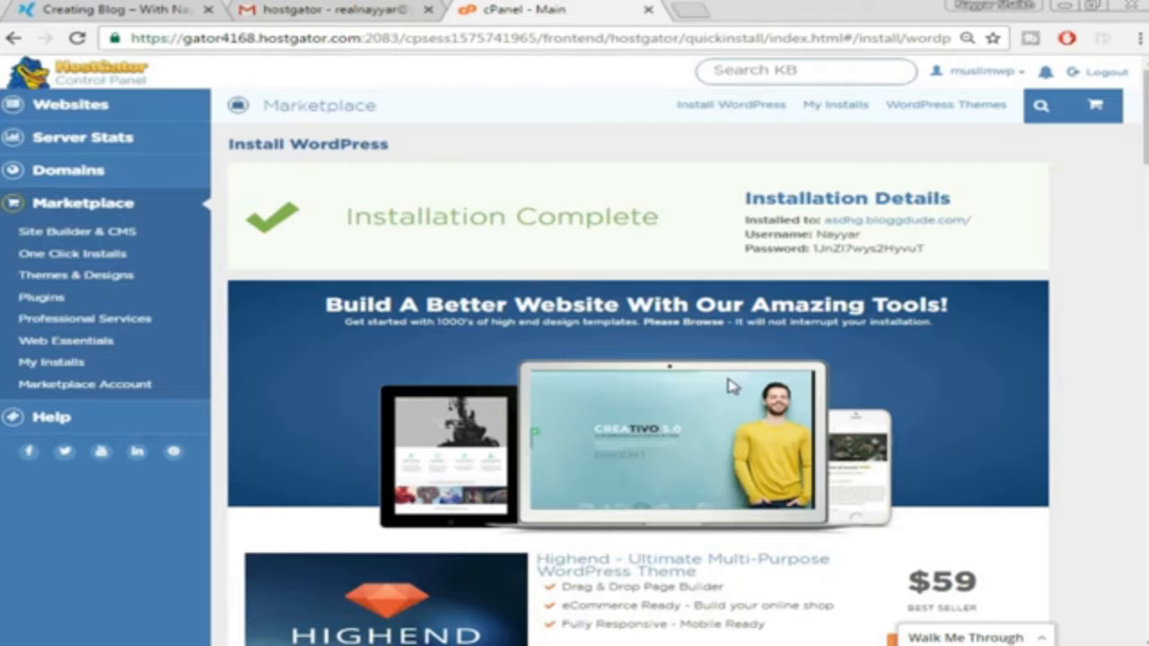
Open the installed poseidon.bloggdude.com site in a new tab and switch to it
{"action": "right_click", "coordinate": [849, 221]}
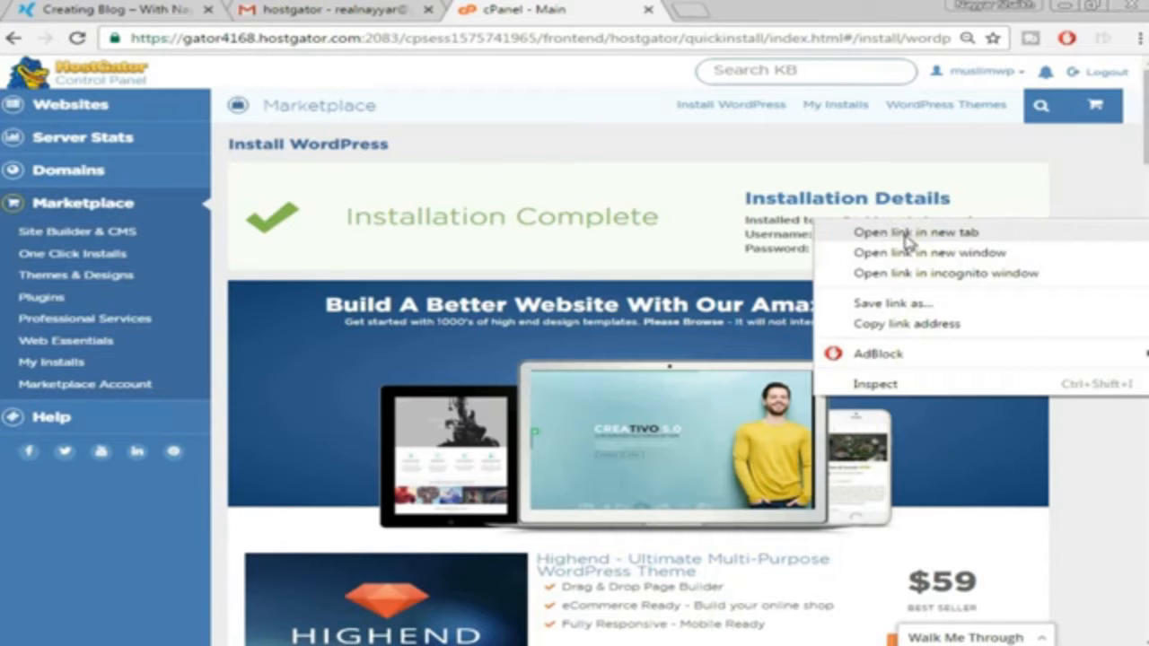
{"action": "left_click", "coordinate": [901, 235]}
{"action": "left_click", "coordinate": [757, 8]}
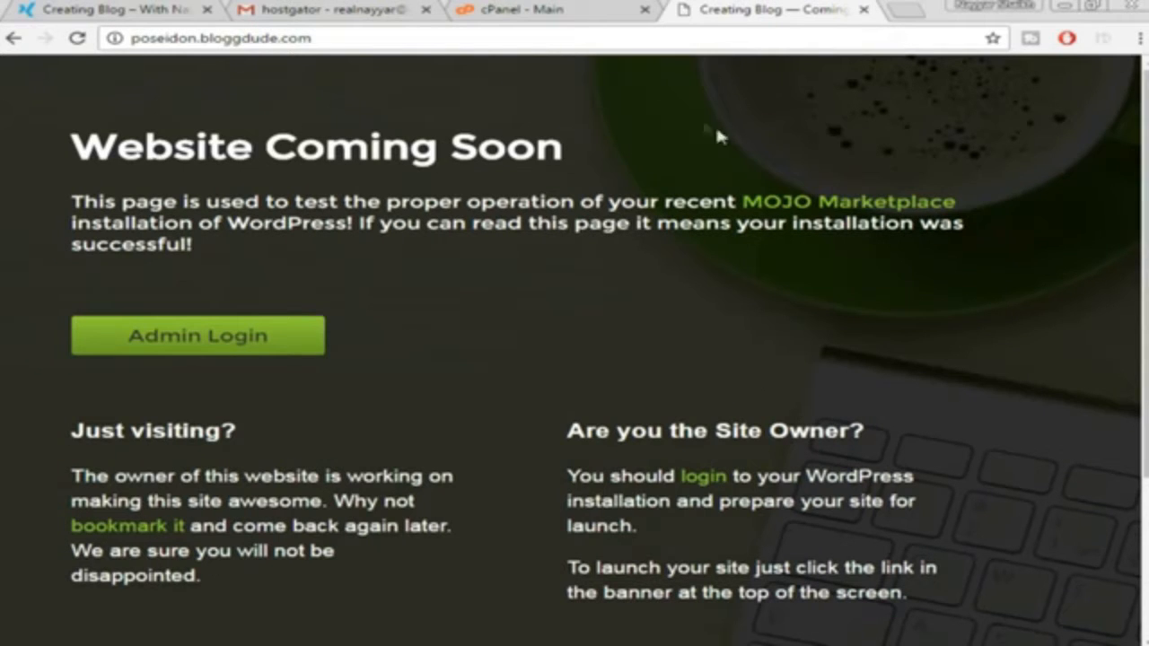
Append /wp-admin to the site address to load the WordPress login page
{"action": "left_click", "coordinate": [369, 38]}
{"action": "key", "text": "End"}
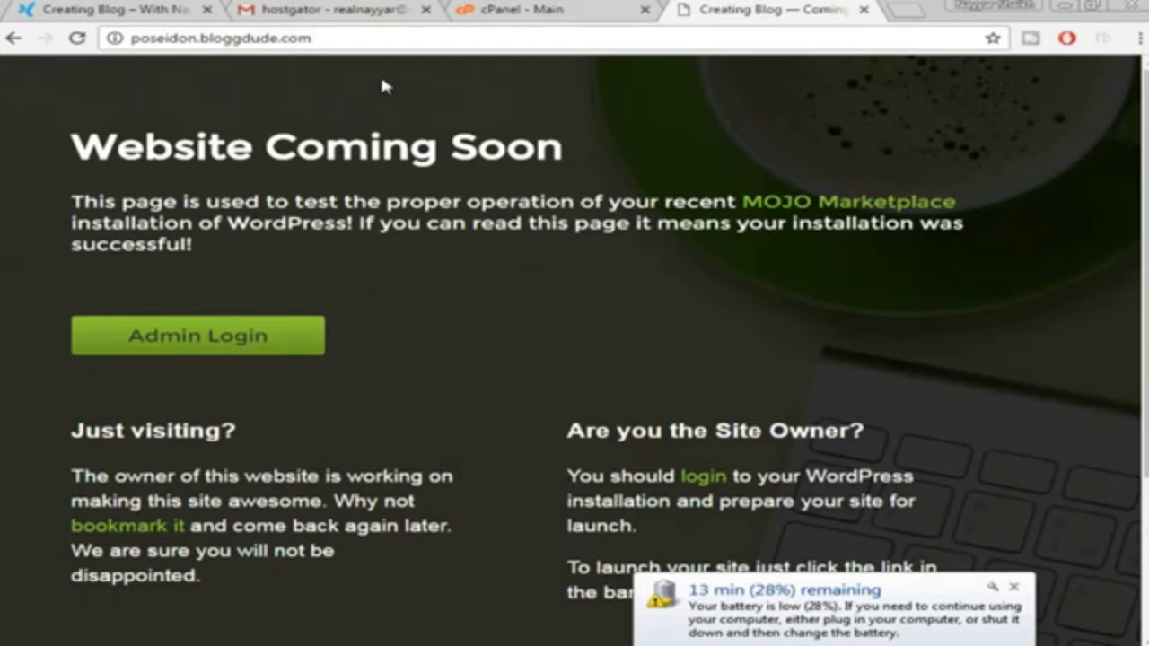
{"action": "type", "text": "/"}
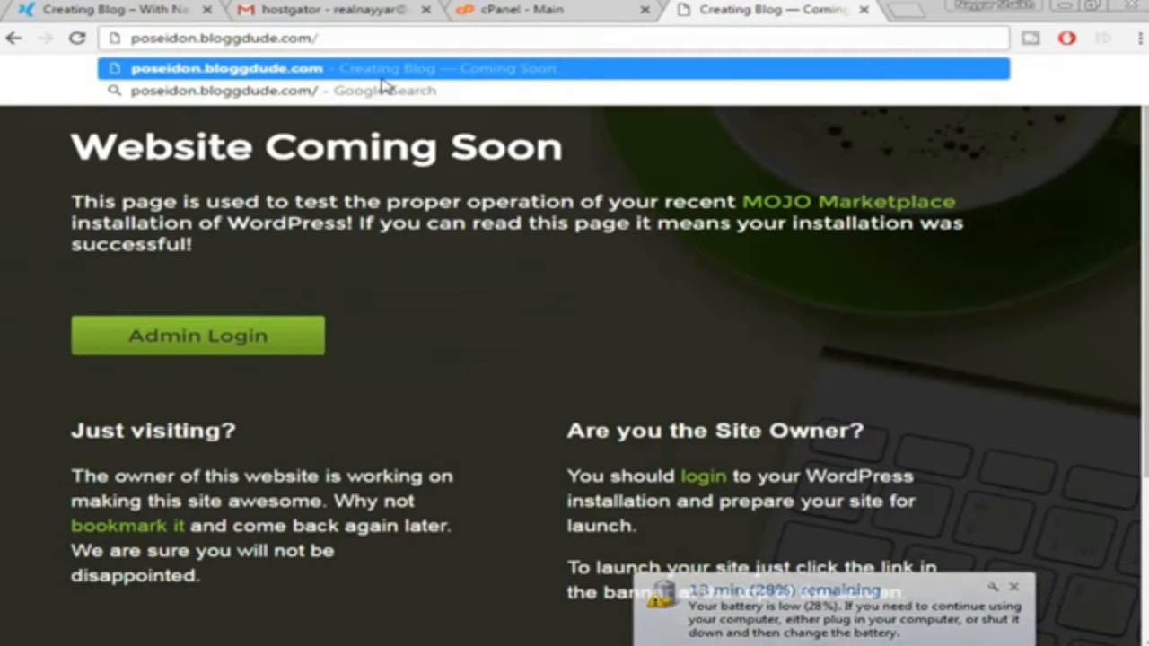
{"action": "type", "text": "wp-a"}
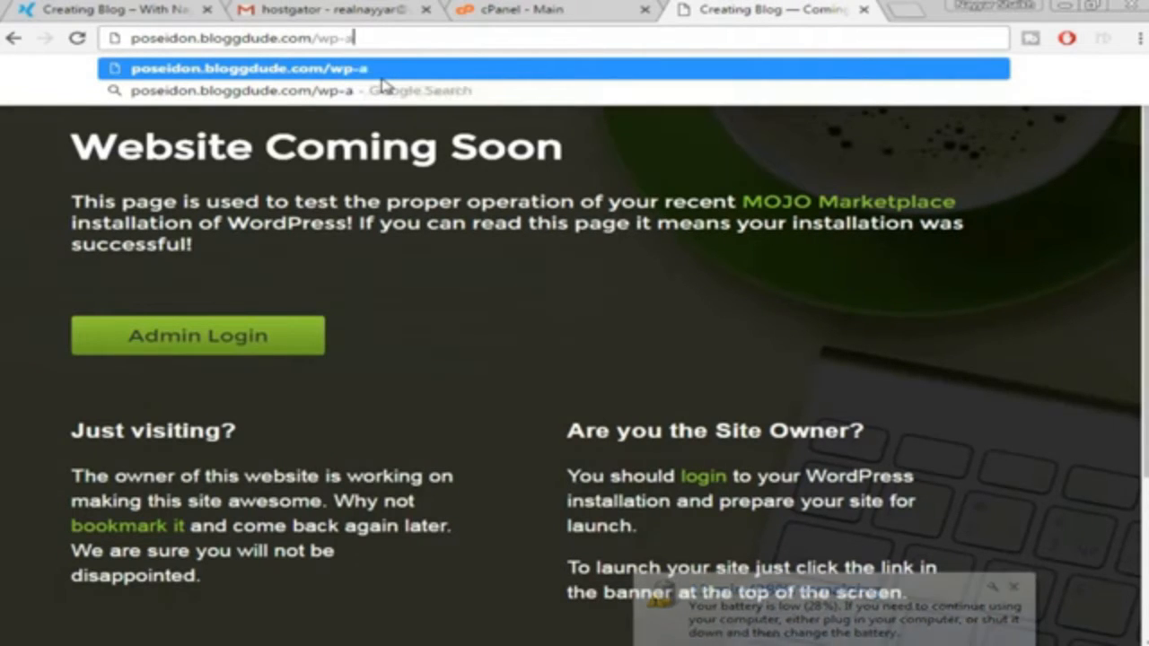
{"action": "type", "text": "dmin"}
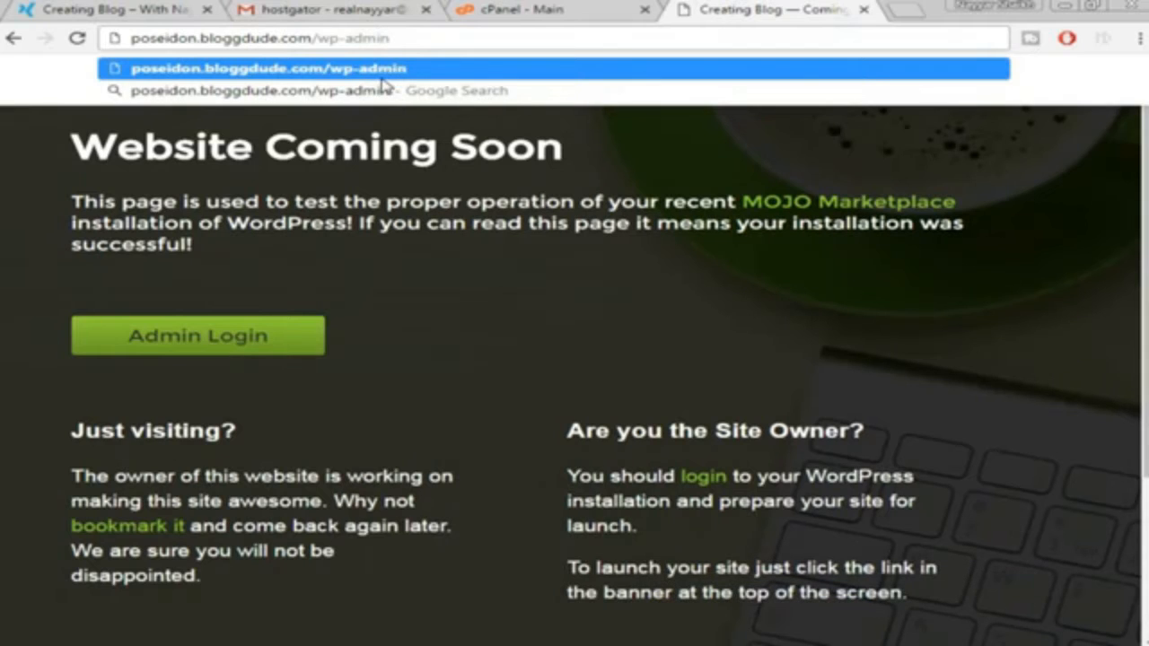
{"action": "key", "text": "Return"}
Select and copy the admin username from the cPanel installation details, then return to the login tab
{"action": "left_click", "coordinate": [538, 9]}
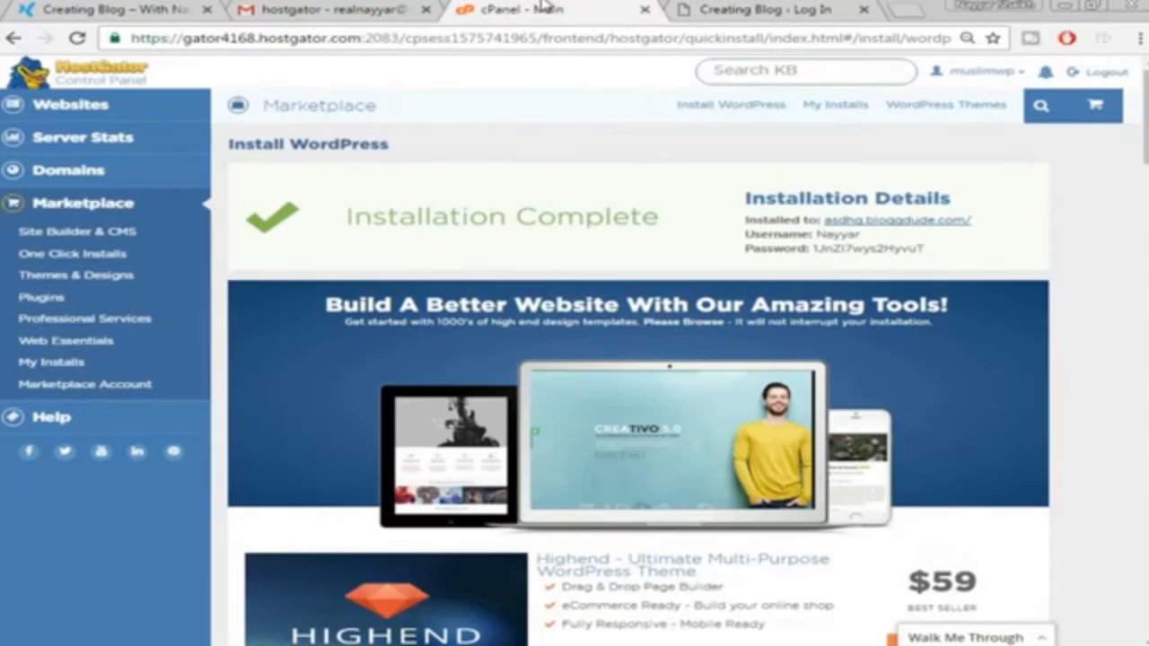
{"action": "left_click_drag", "start_coordinate": [857, 235], "coordinate": [818, 237]}
{"action": "key", "text": "ctrl+c"}
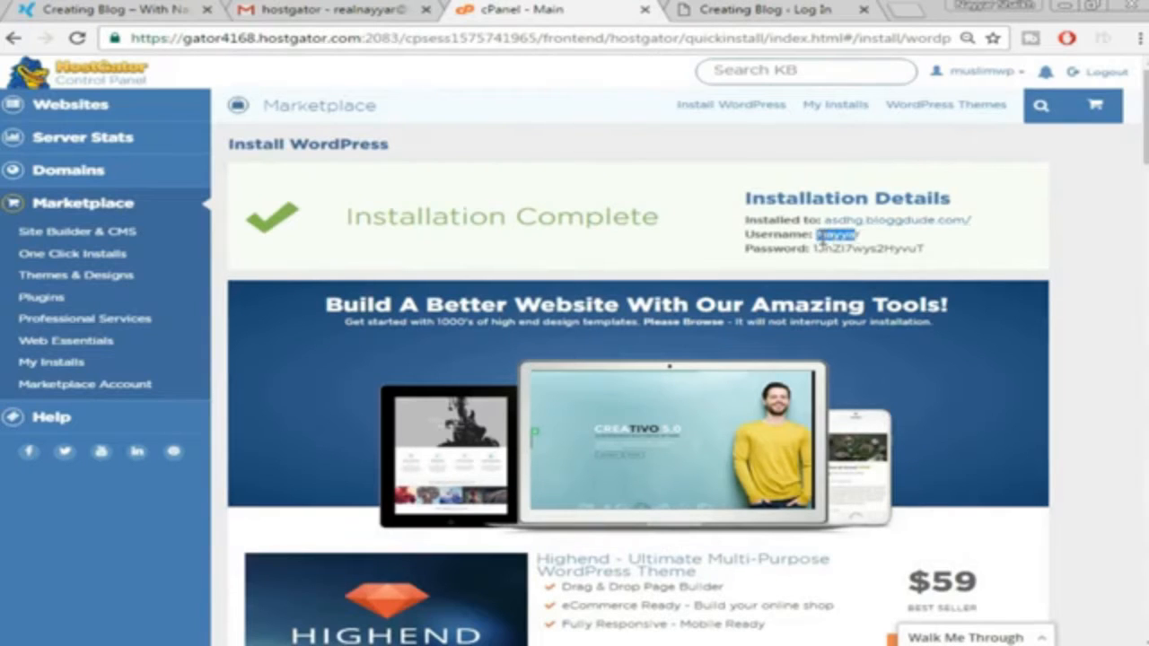
{"action": "double_click", "coordinate": [824, 237]}
{"action": "left_click", "coordinate": [754, 11]}
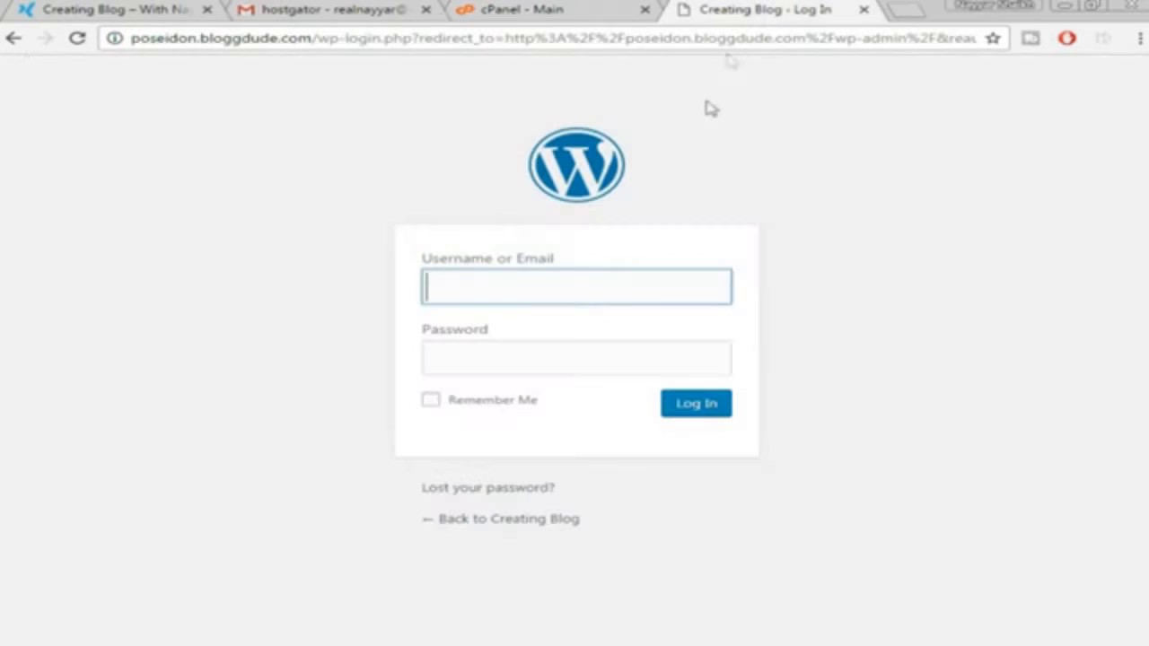
Paste the admin username and the copied generated password into the WordPress login form
{"action": "right_click", "coordinate": [596, 285]}
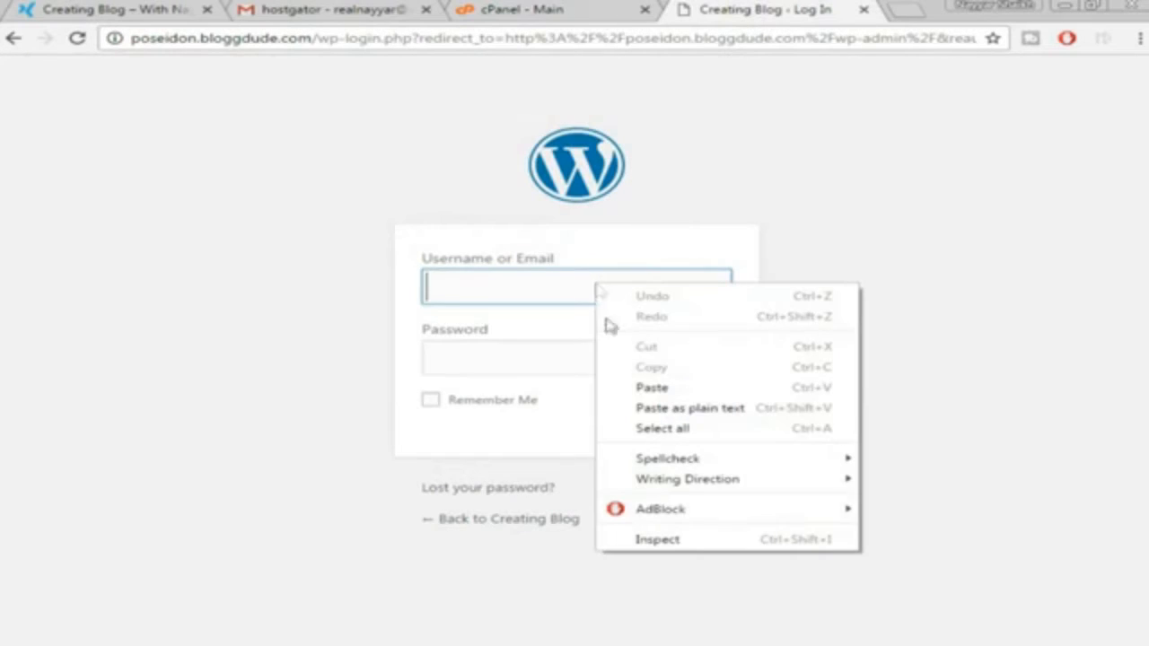
{"action": "left_click", "coordinate": [680, 387]}
{"action": "left_click", "coordinate": [650, 8]}
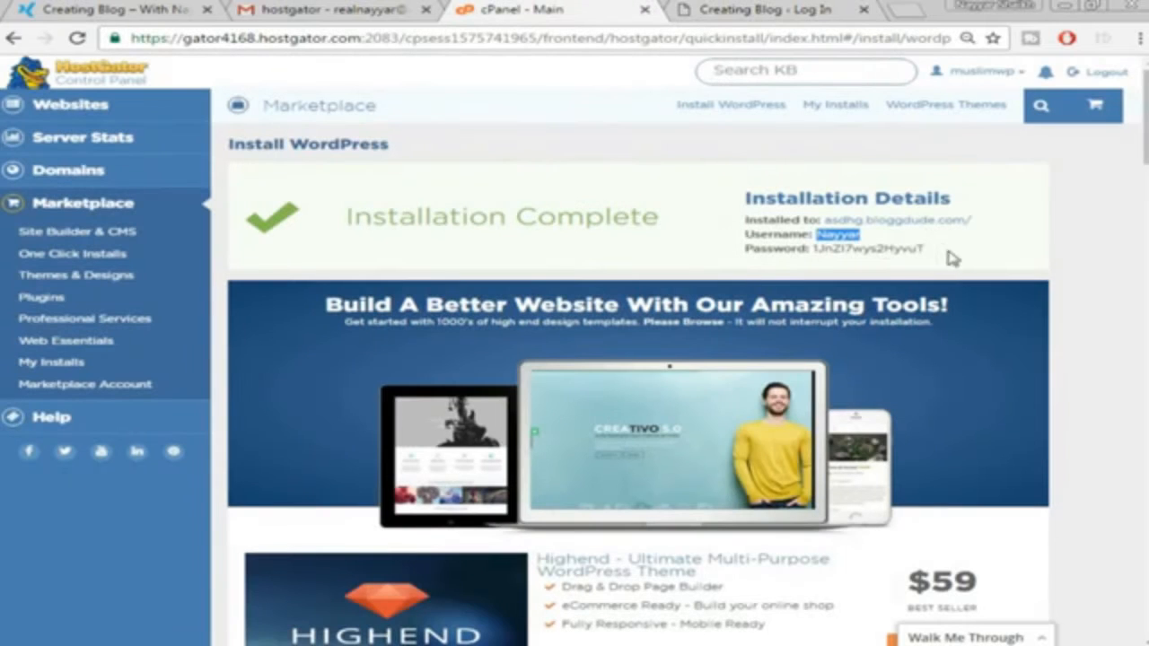
{"action": "left_click_drag", "start_coordinate": [928, 248], "coordinate": [812, 251]}
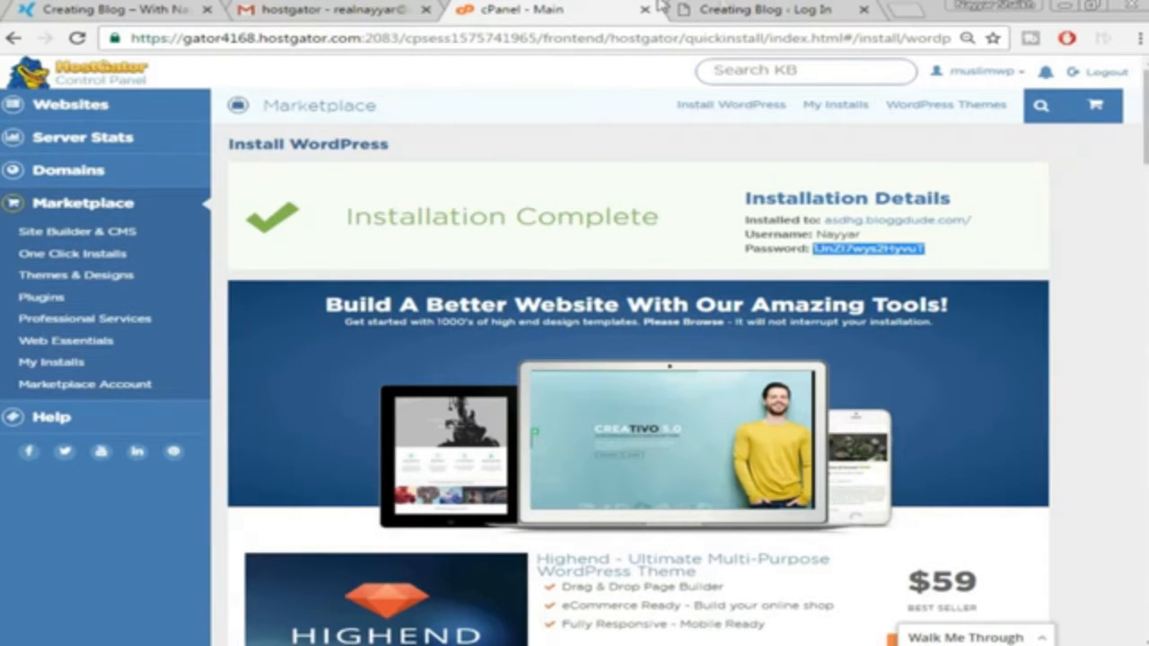
{"action": "right_click", "coordinate": [879, 242]}
{"action": "left_click", "coordinate": [815, 257]}
{"action": "left_click", "coordinate": [789, 10]}
{"action": "right_click", "coordinate": [579, 372]}
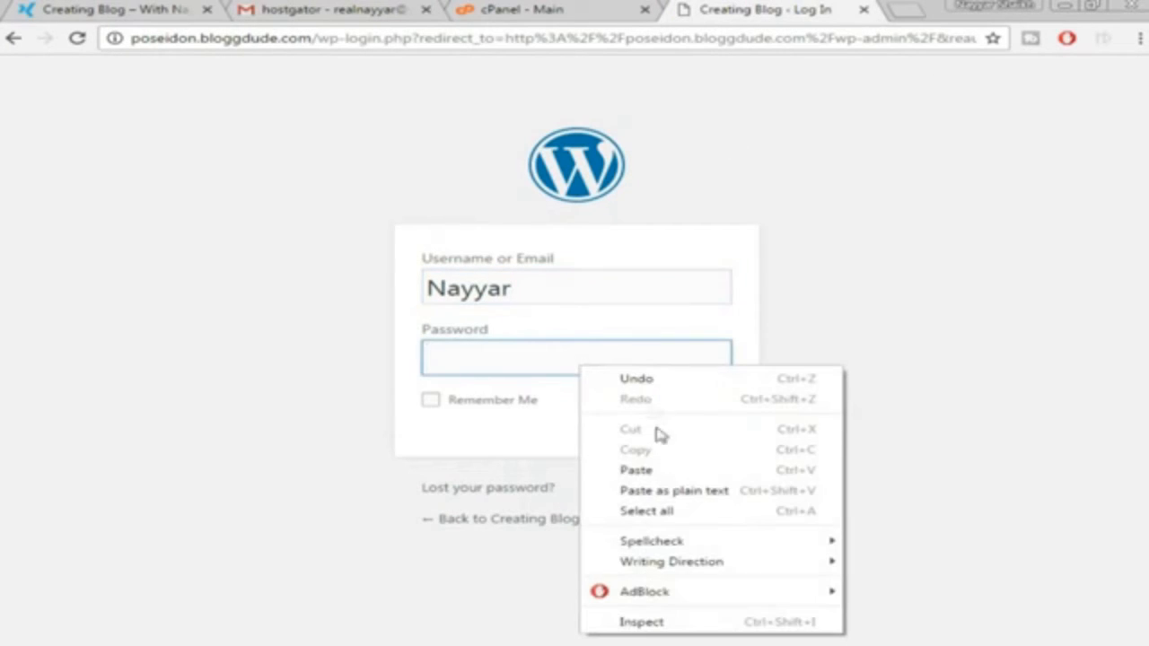
{"action": "left_click", "coordinate": [654, 472]}
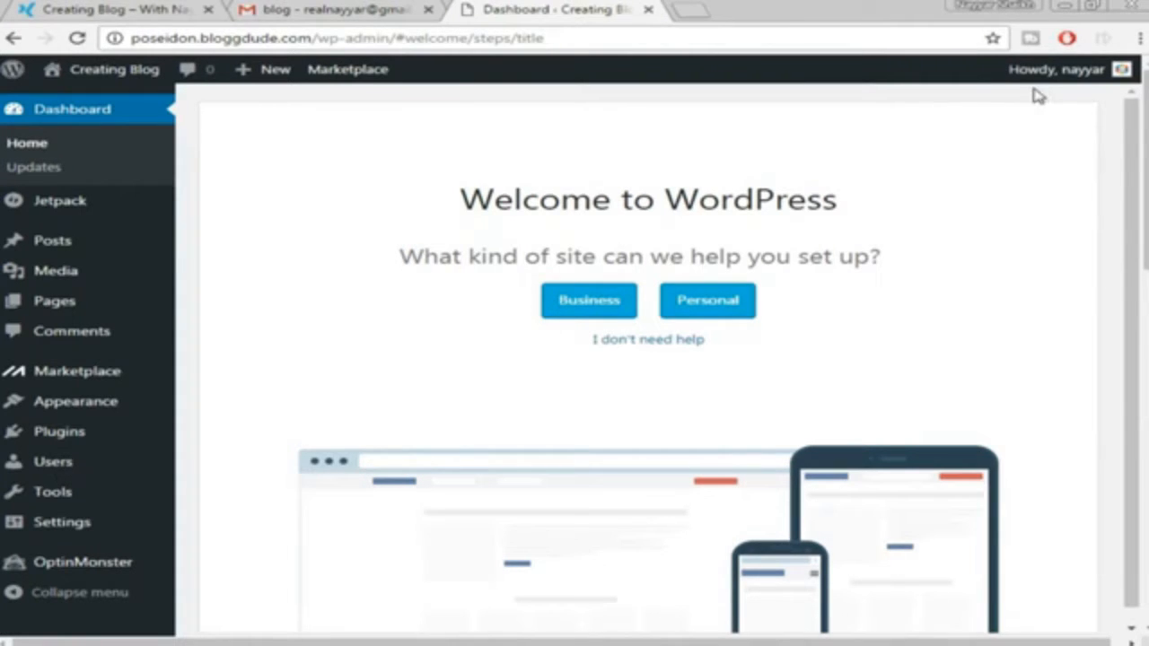
On the Profile page, replace the generated password with your own weak one and confirm its use
{"action": "mouse_move", "coordinate": [1081, 79]}
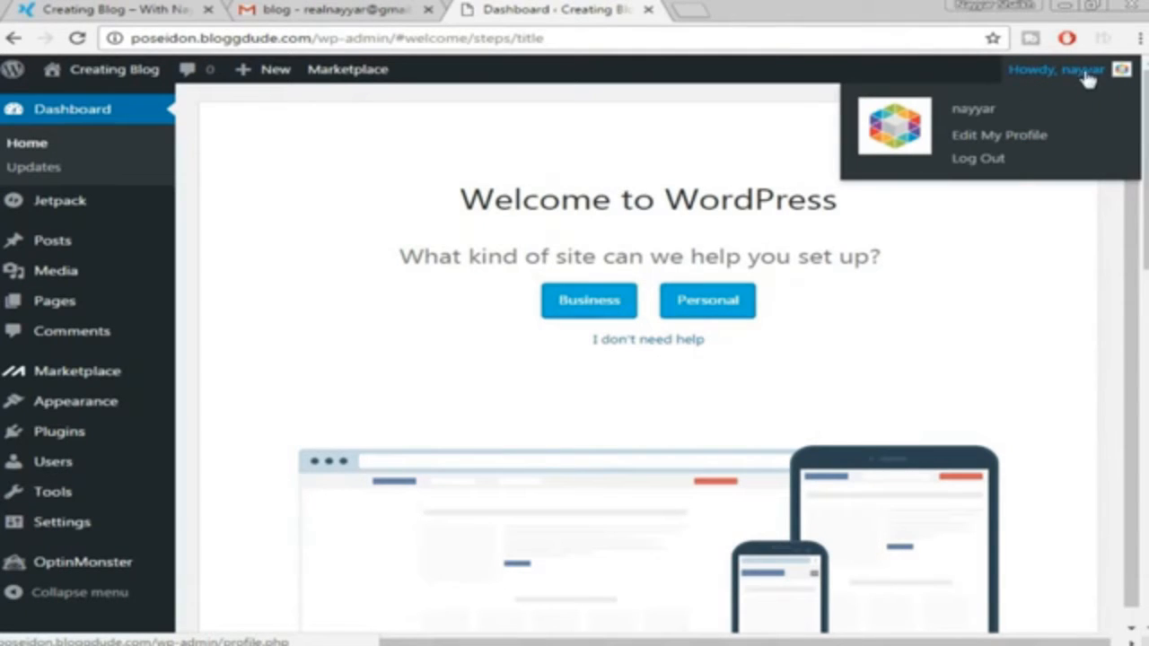
{"action": "left_click", "coordinate": [1014, 146]}
{"action": "scroll", "coordinate": [992, 251], "scroll_direction": "down", "scroll_amount": 10}
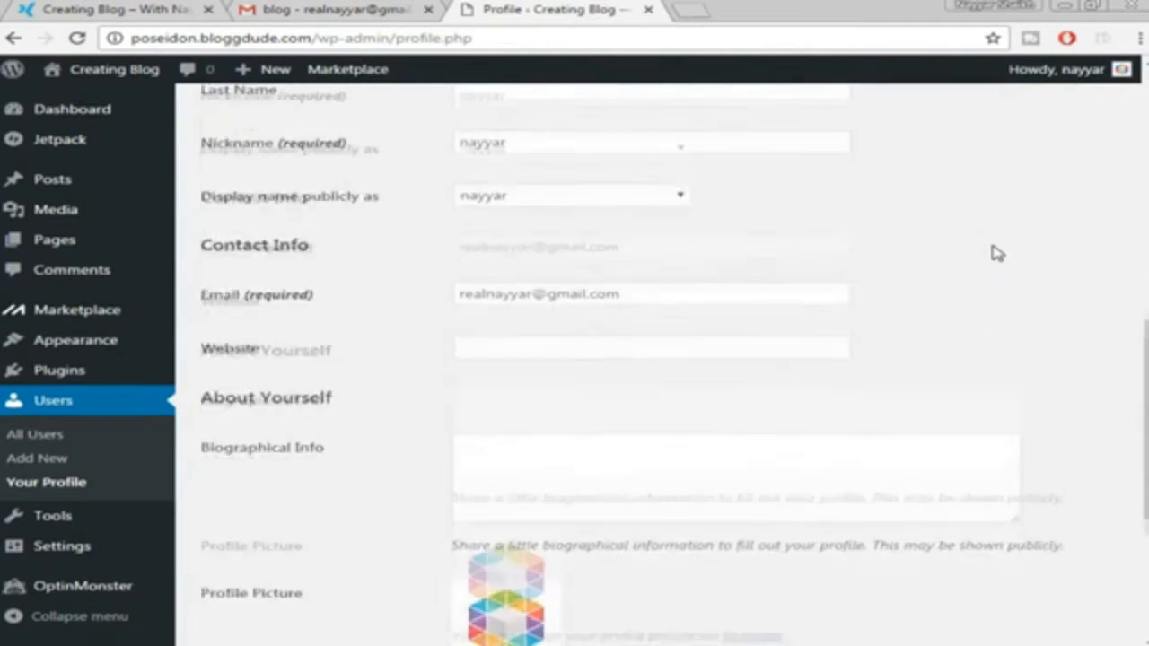
{"action": "scroll", "coordinate": [993, 250], "scroll_direction": "down", "scroll_amount": 4}
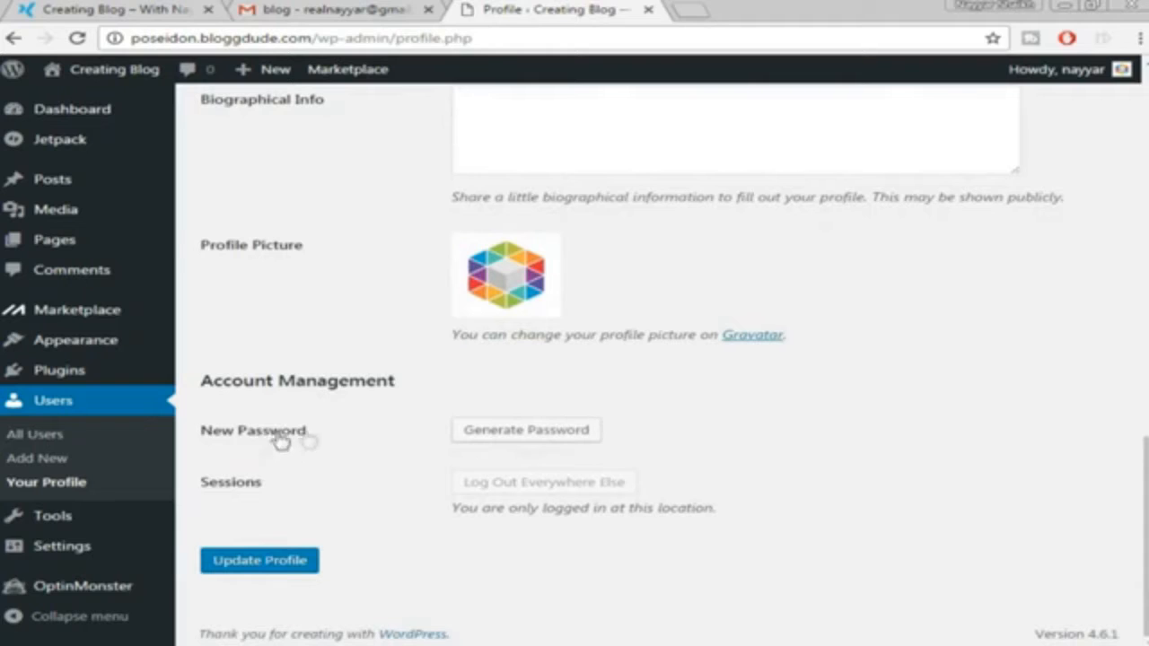
{"action": "left_click", "coordinate": [558, 432]}
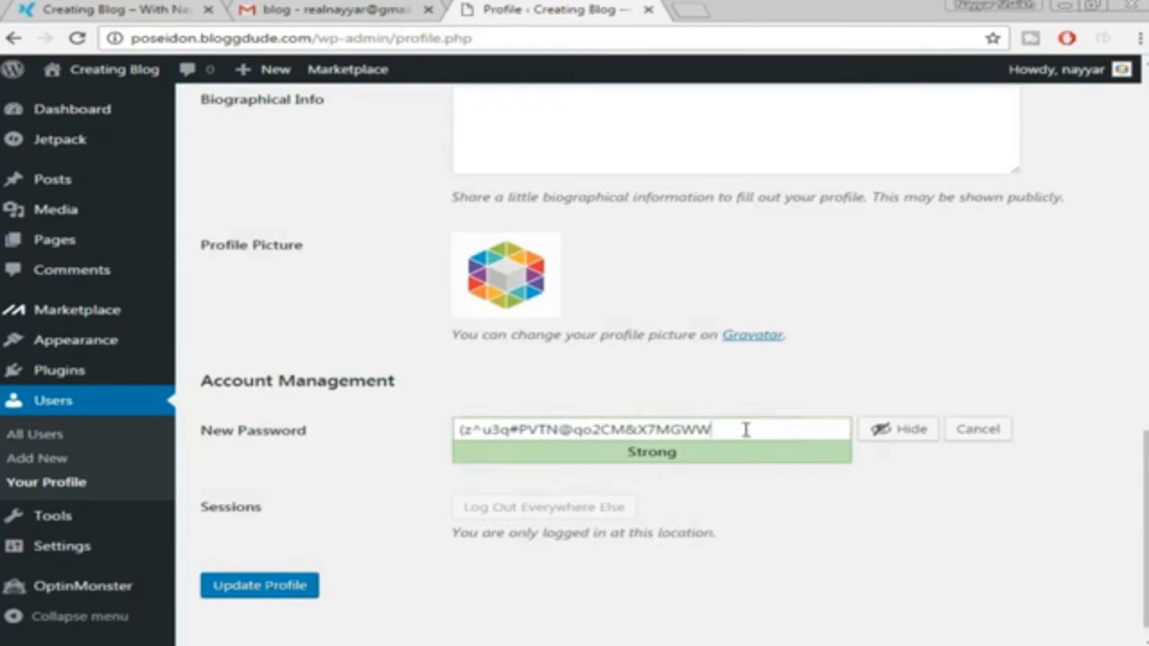
{"action": "triple_click", "coordinate": [746, 430]}
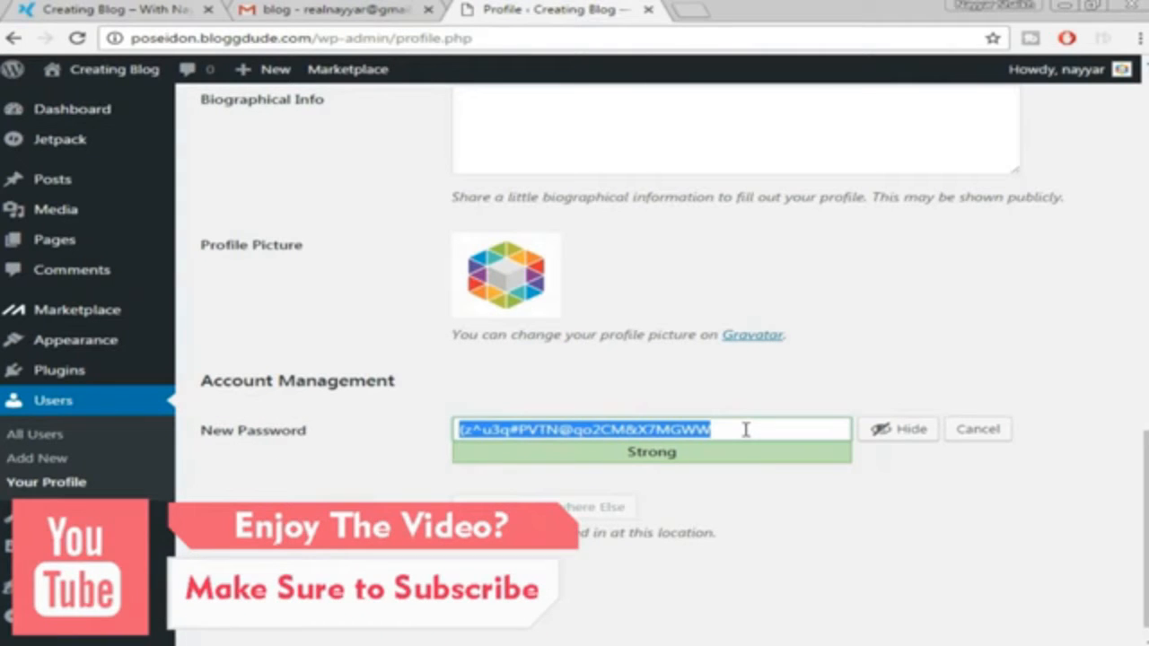
{"action": "key", "text": "BackSpace"}
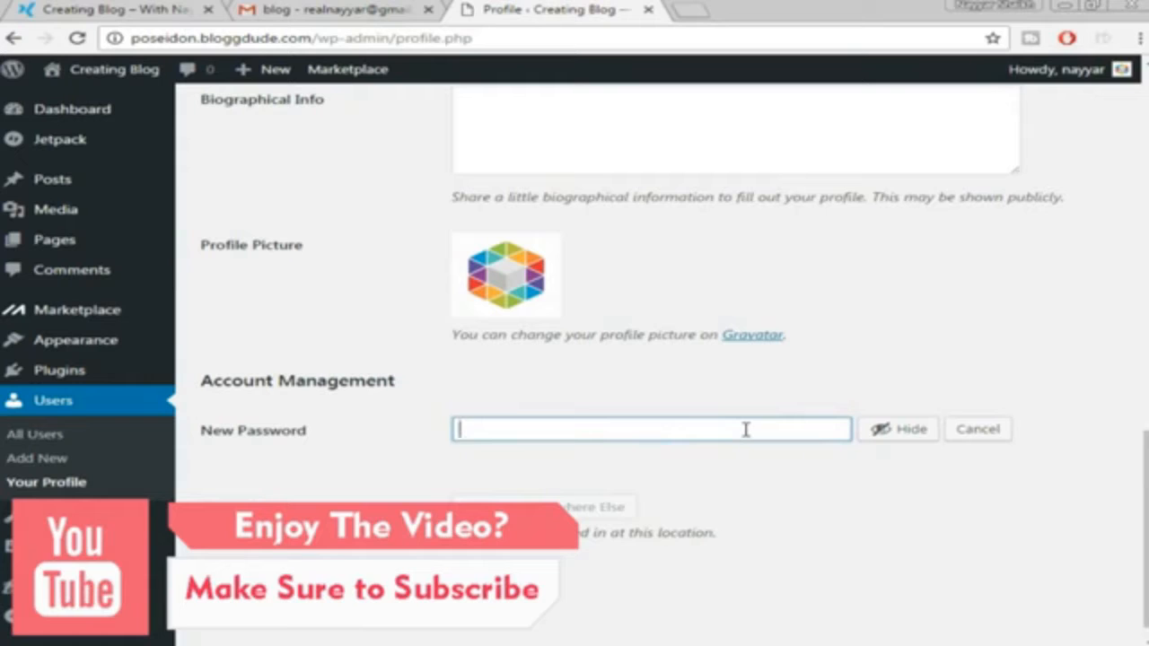
{"action": "type", "text": "pass"}
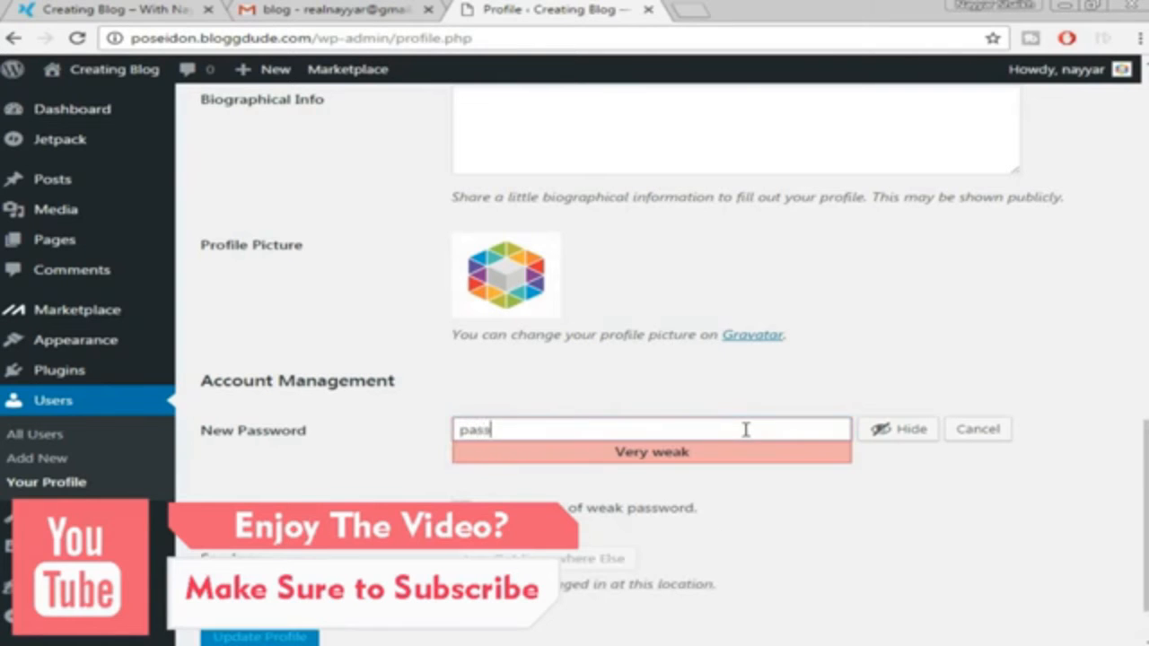
{"action": "type", "text": "word"}
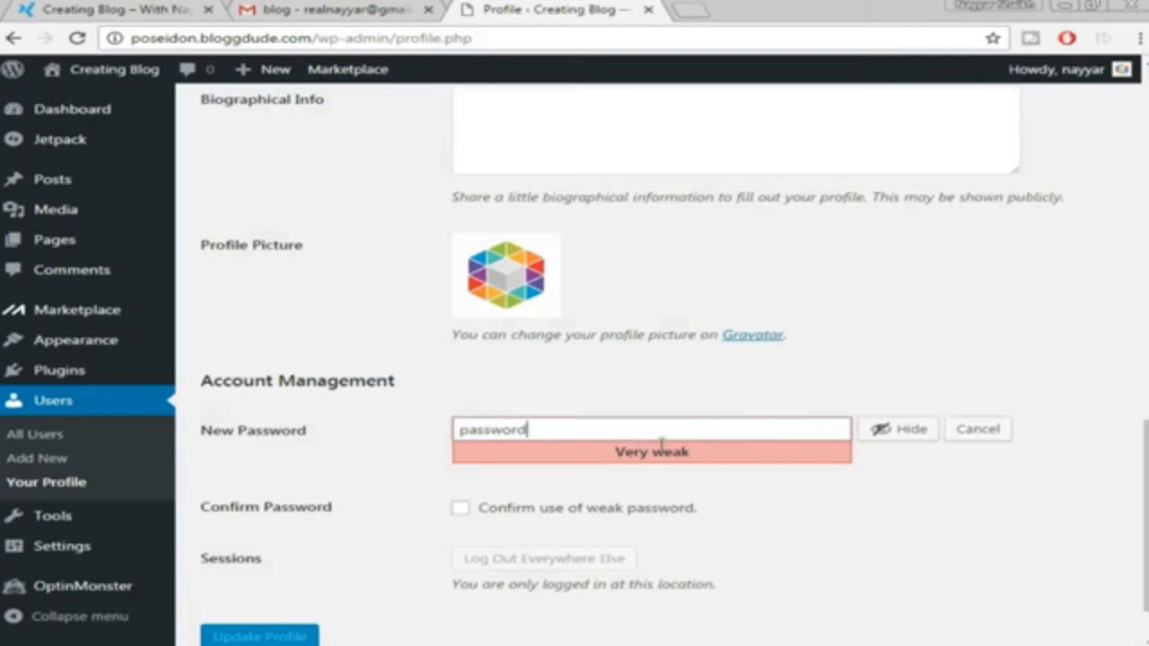
{"action": "left_click", "coordinate": [501, 516]}
Save the profile with Update Profile
{"action": "scroll", "coordinate": [797, 484], "scroll_direction": "down", "scroll_amount": 1}
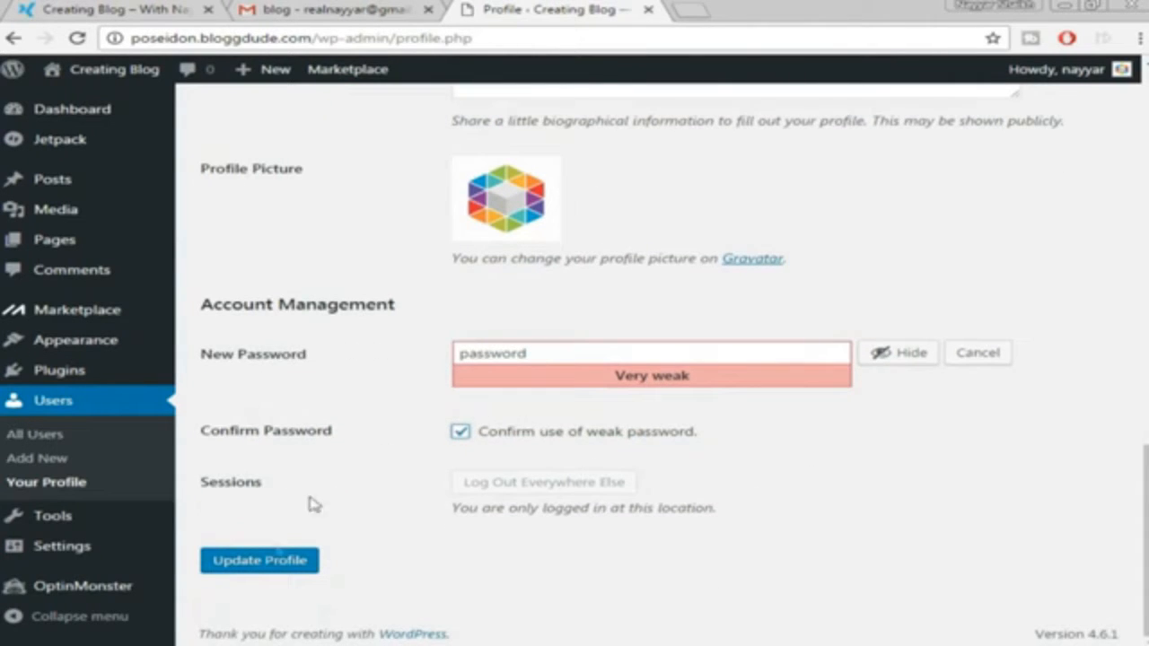
{"action": "left_click", "coordinate": [267, 563]}
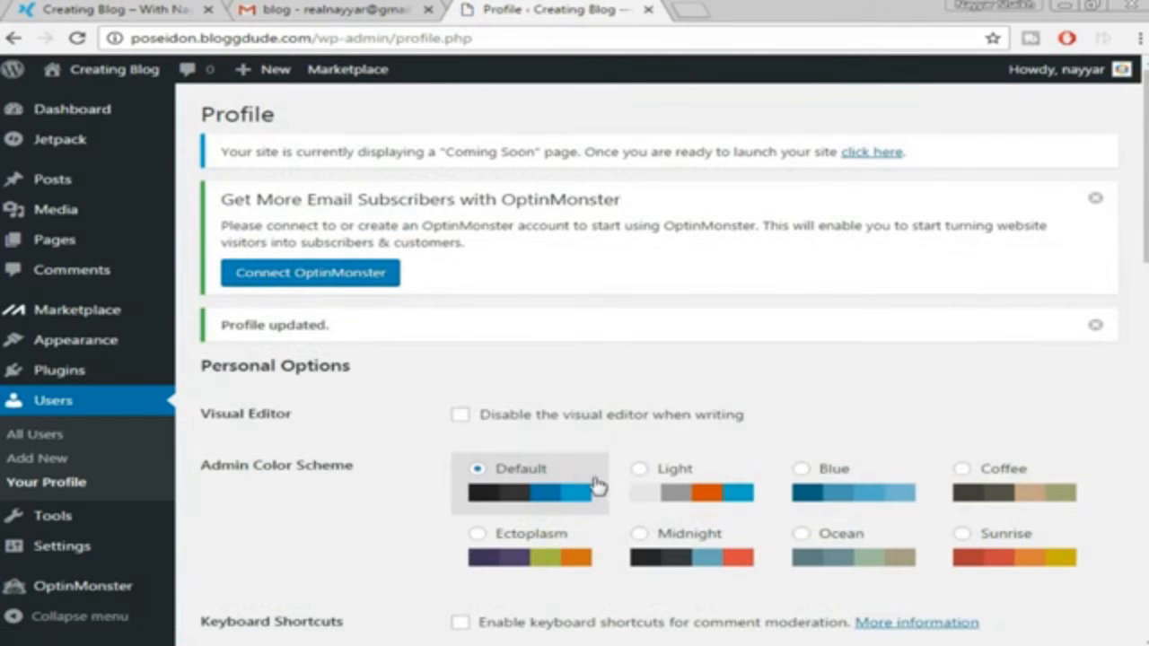
{"action": "scroll", "coordinate": [184, 485], "scroll_direction": "down", "scroll_amount": 1}
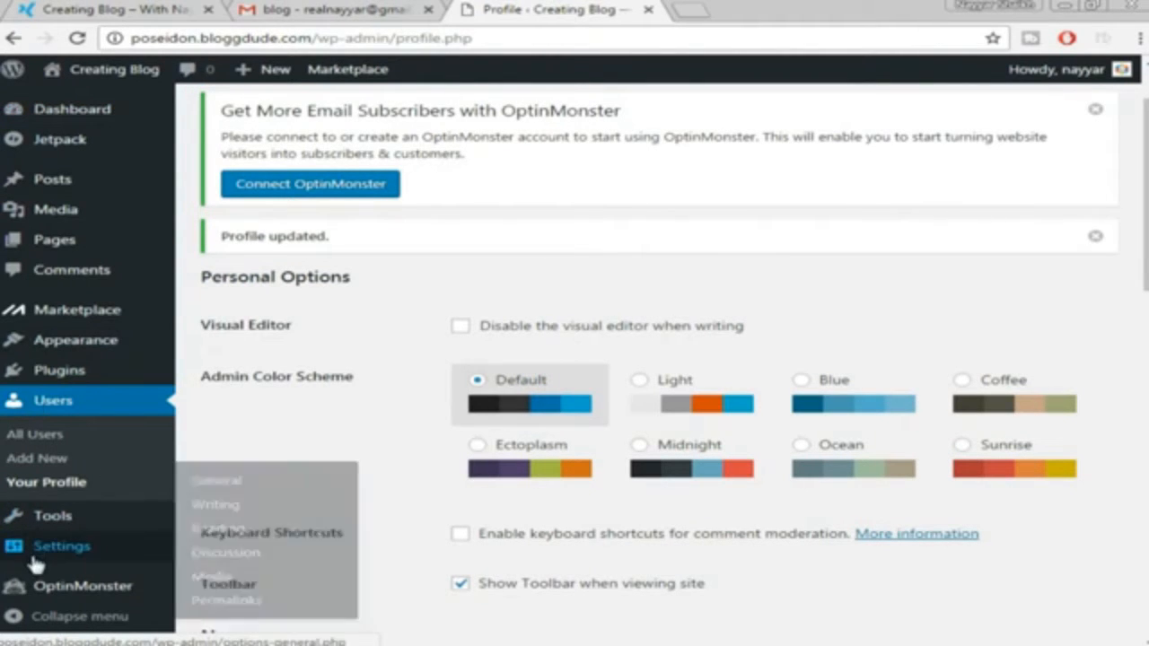
{"action": "mouse_move", "coordinate": [86, 557]}
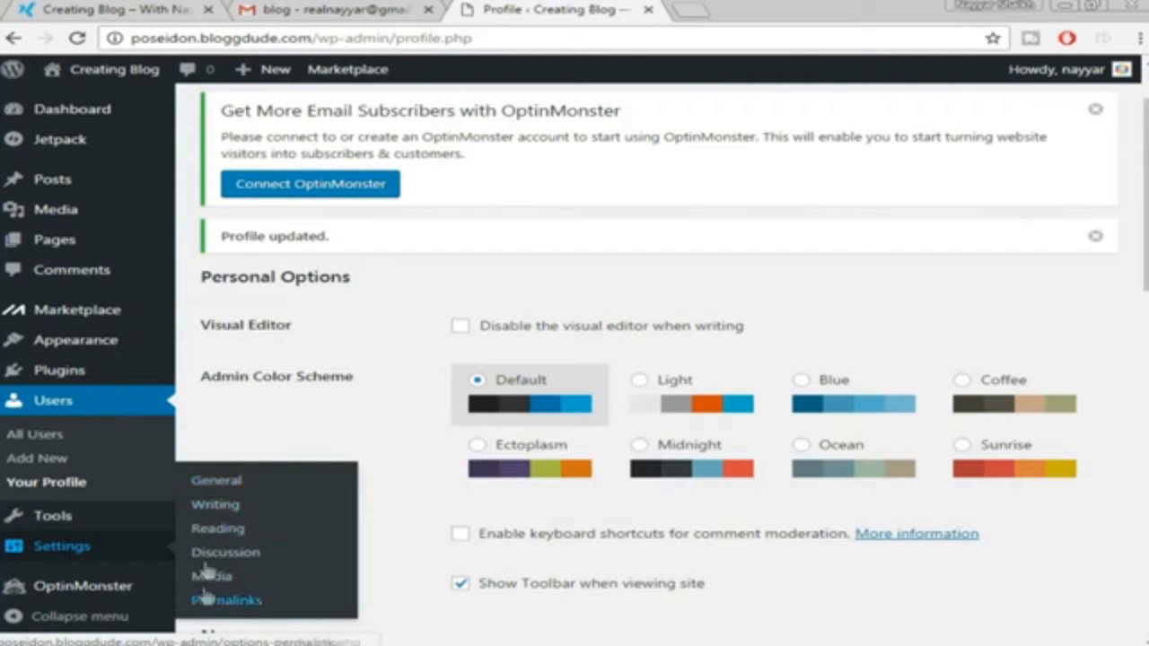
Open Settings > General, then open a new blank browser tab
{"action": "left_click", "coordinate": [224, 484]}
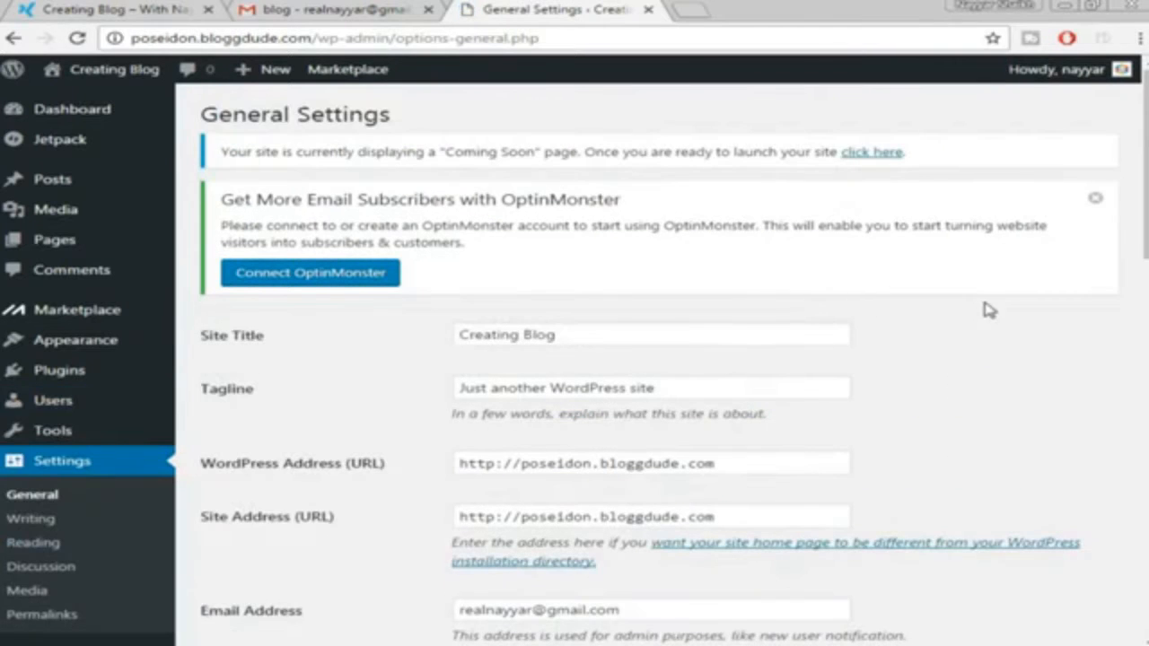
{"action": "scroll", "coordinate": [989, 310], "scroll_direction": "down", "scroll_amount": 1}
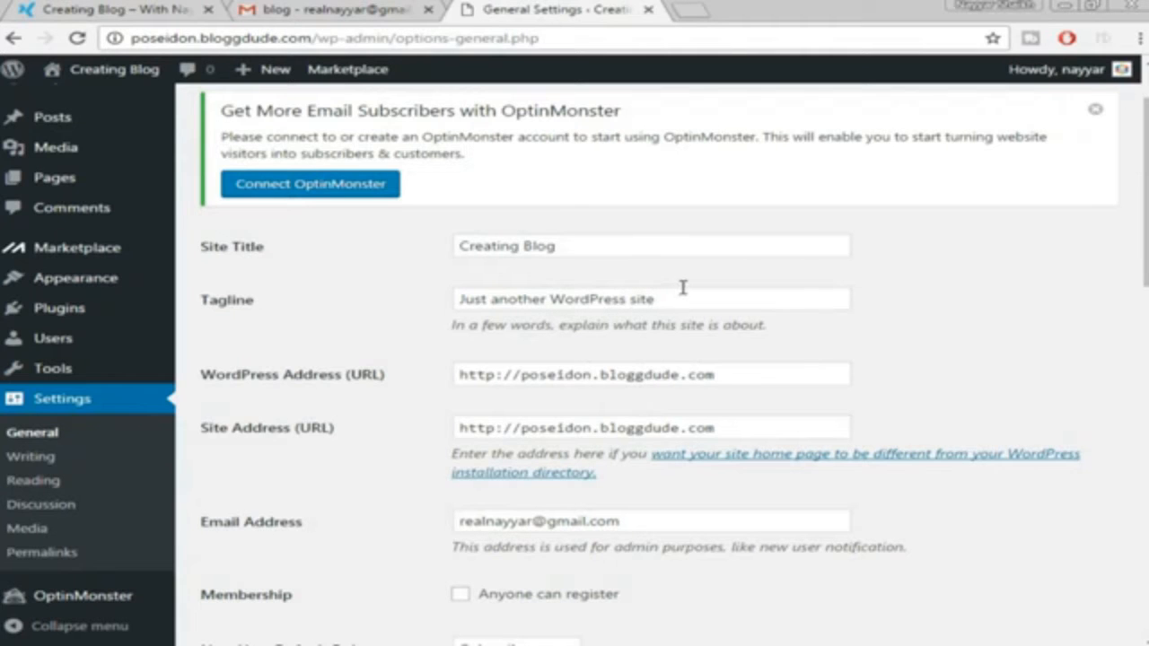
{"action": "left_click", "coordinate": [692, 9]}
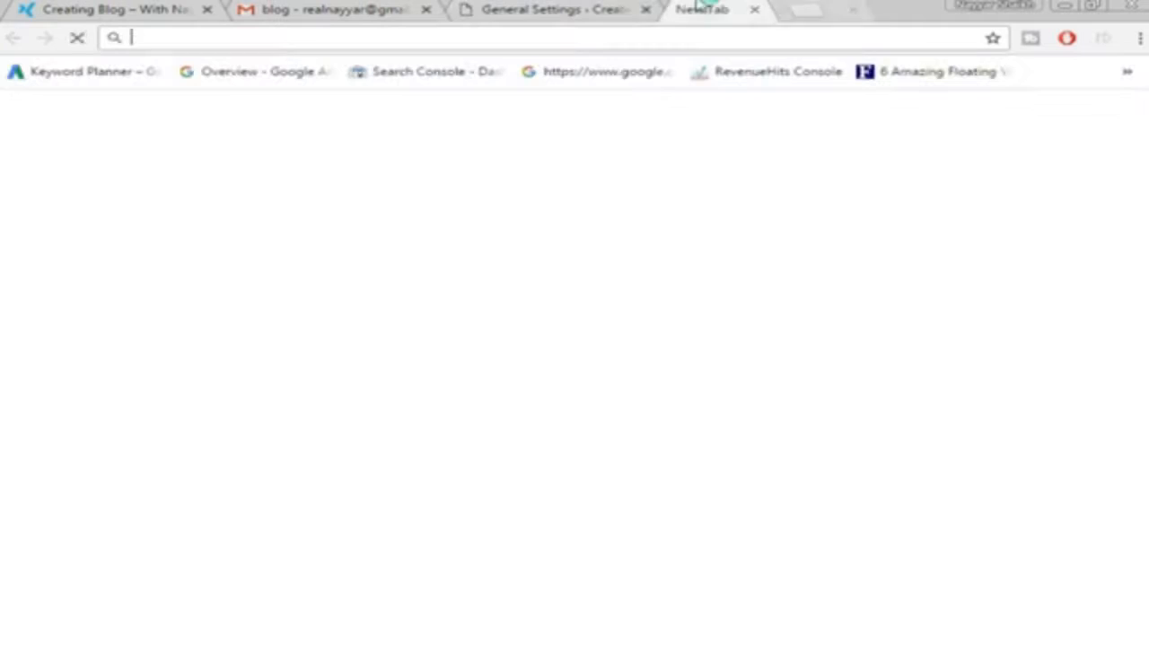
Load bloggdude.com in the new tab, then go back to the General Settings tab
{"action": "type", "text": "bl"}
{"action": "key", "text": "Return"}
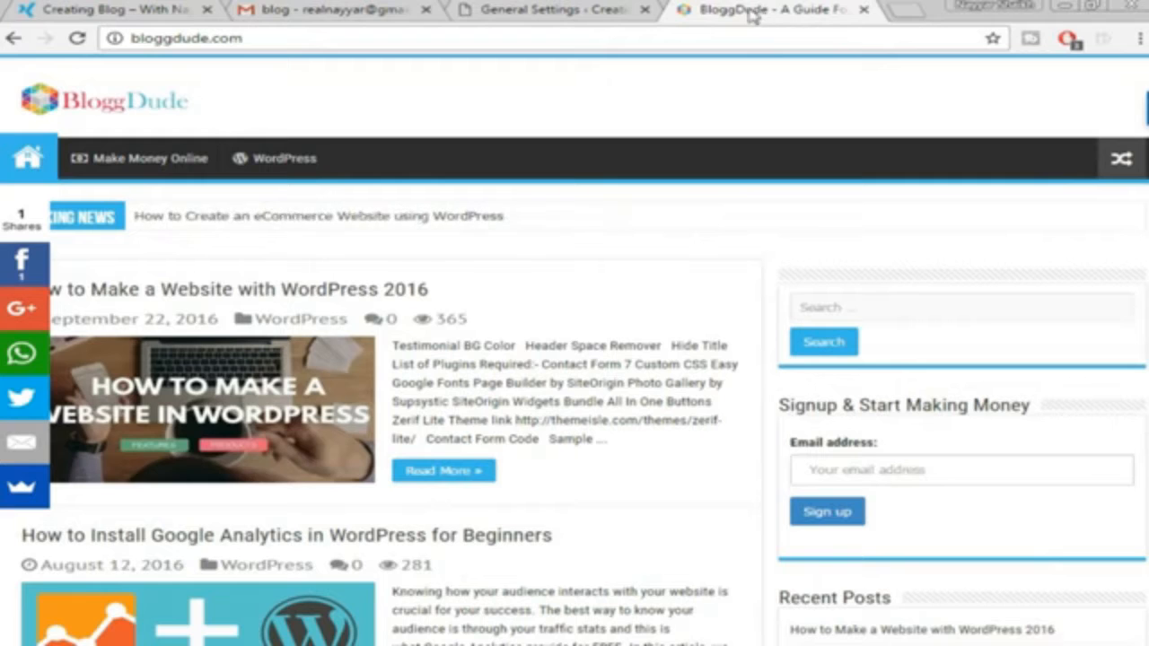
{"action": "left_click", "coordinate": [519, 9]}
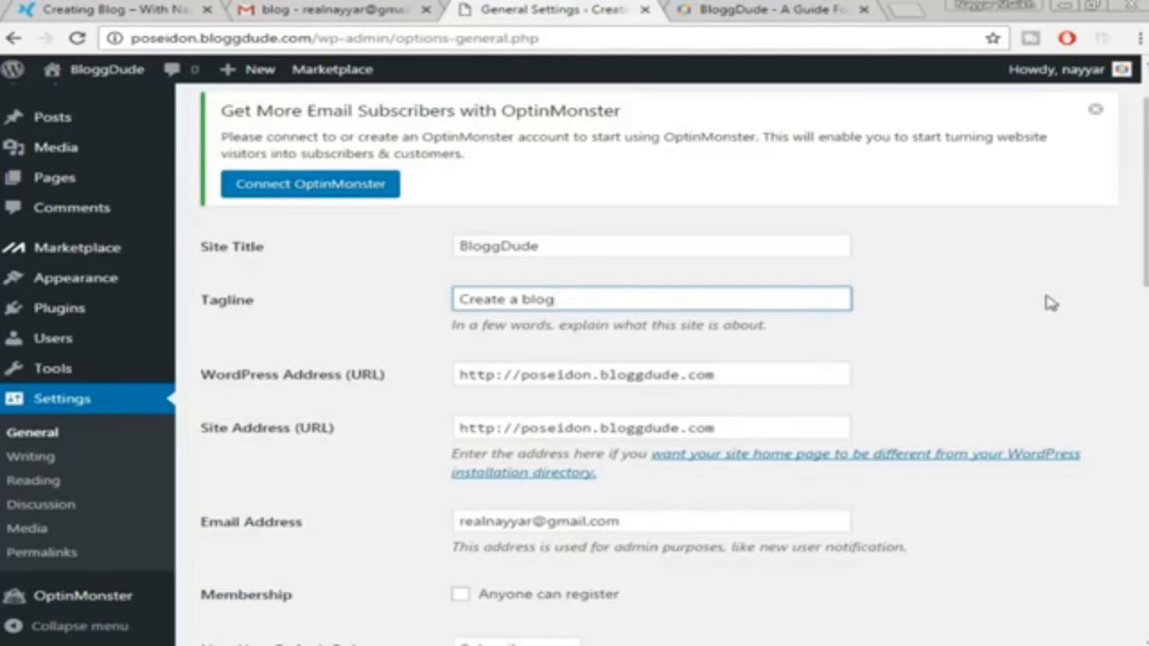
Save the General Settings with Site Title BloggDude and Tagline 'Create a blog'
{"action": "scroll", "coordinate": [1047, 303], "scroll_direction": "down", "scroll_amount": 2}
{"action": "scroll", "coordinate": [1008, 331], "scroll_direction": "down", "scroll_amount": 3}
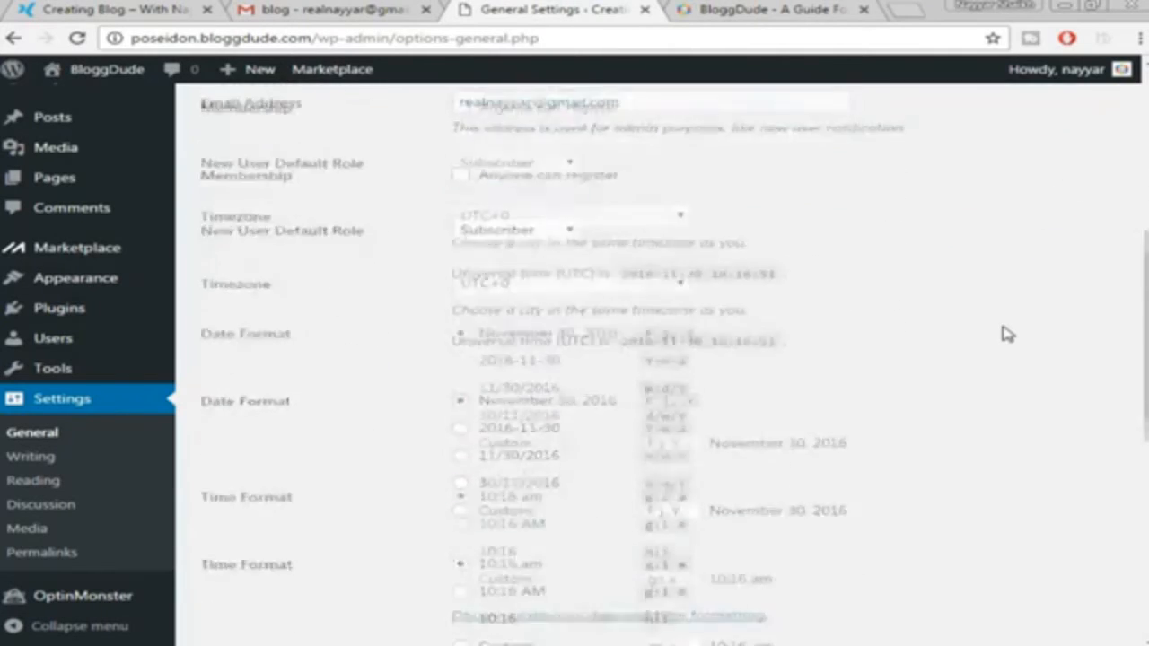
{"action": "scroll", "coordinate": [1007, 334], "scroll_direction": "down", "scroll_amount": 5}
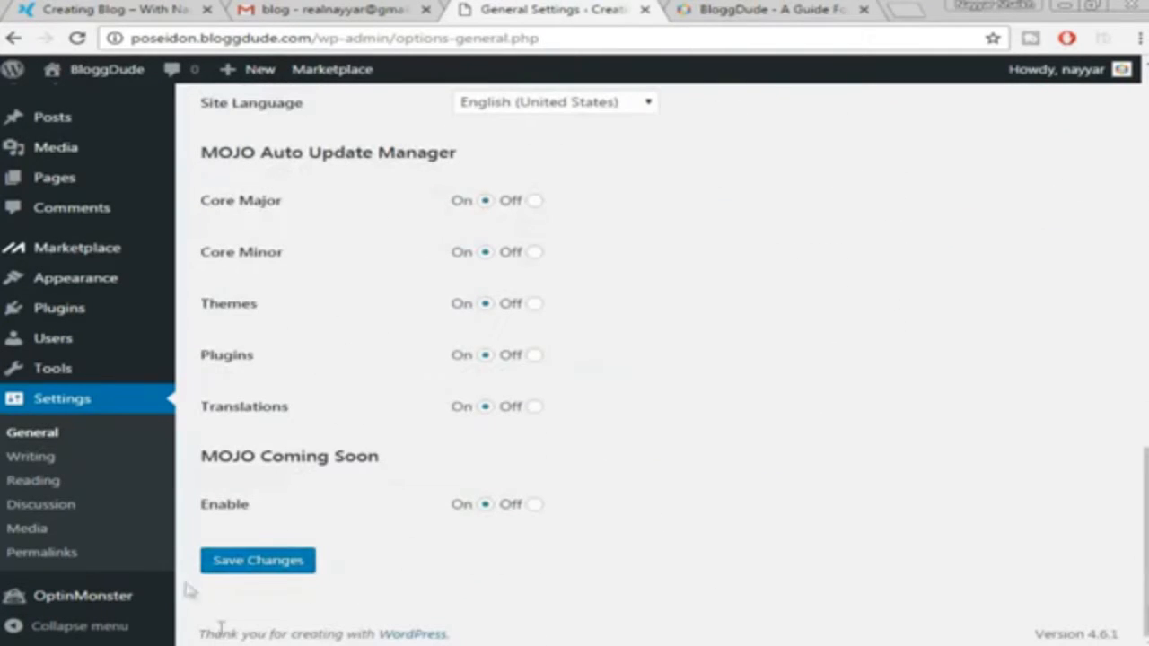
{"action": "left_click", "coordinate": [257, 571]}
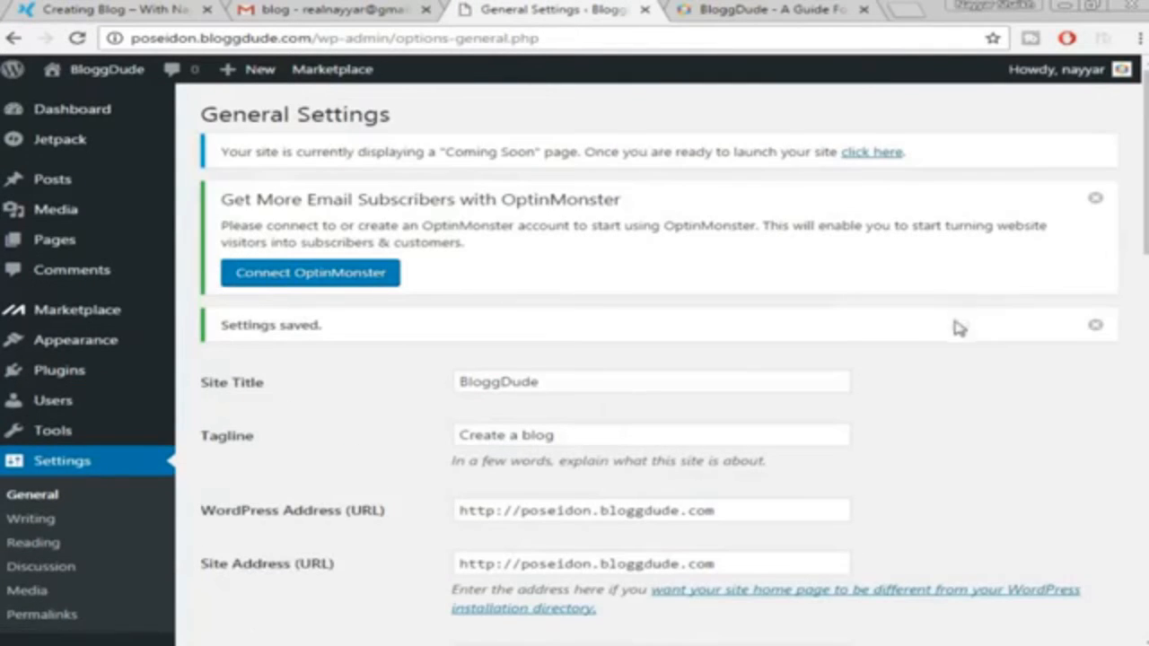
{"action": "scroll", "coordinate": [628, 350], "scroll_direction": "down", "scroll_amount": 2}
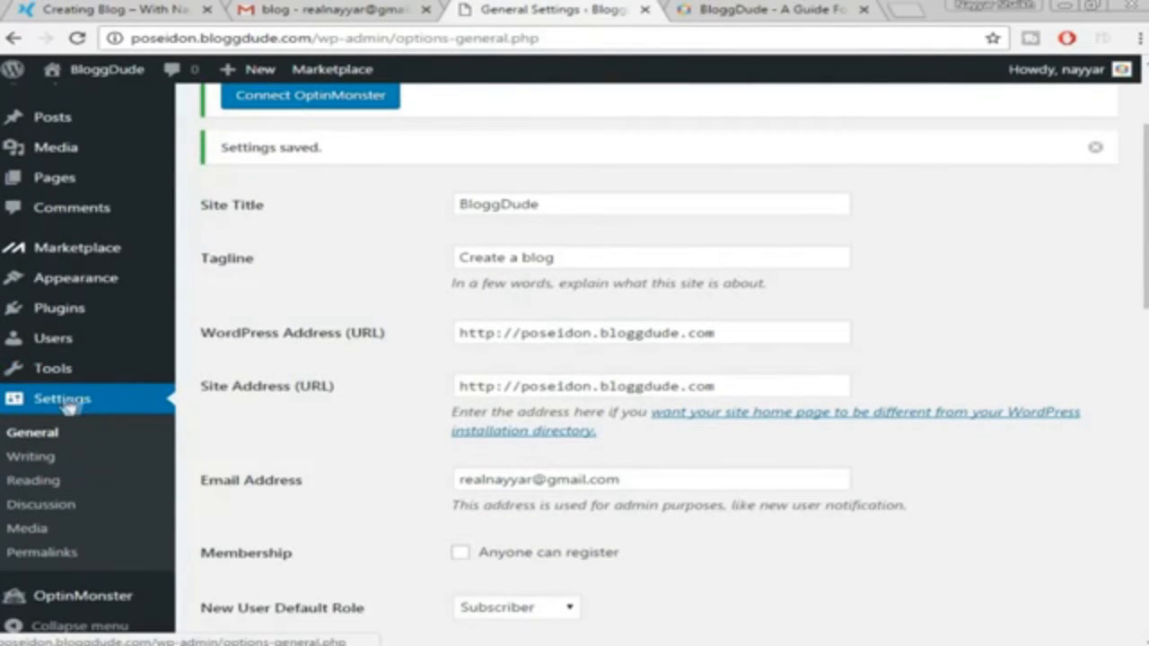
Set the permalink structure to Post name and save it, then select the Coming Soon notice text
{"action": "left_click", "coordinate": [40, 554]}
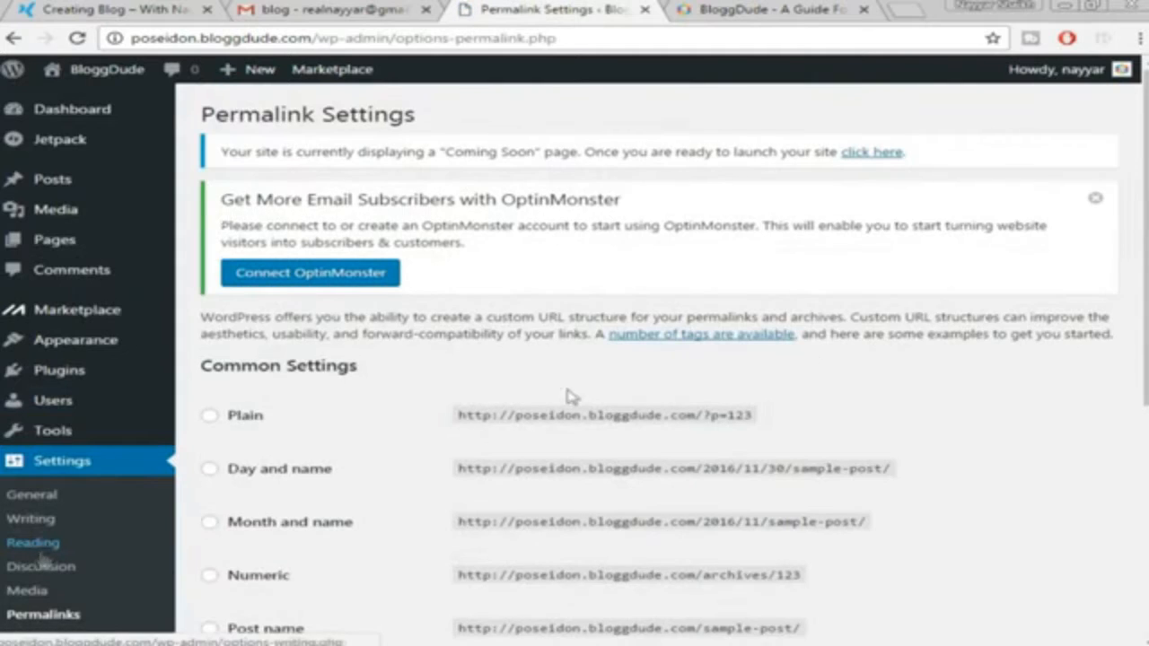
{"action": "scroll", "coordinate": [923, 372], "scroll_direction": "down", "scroll_amount": 3}
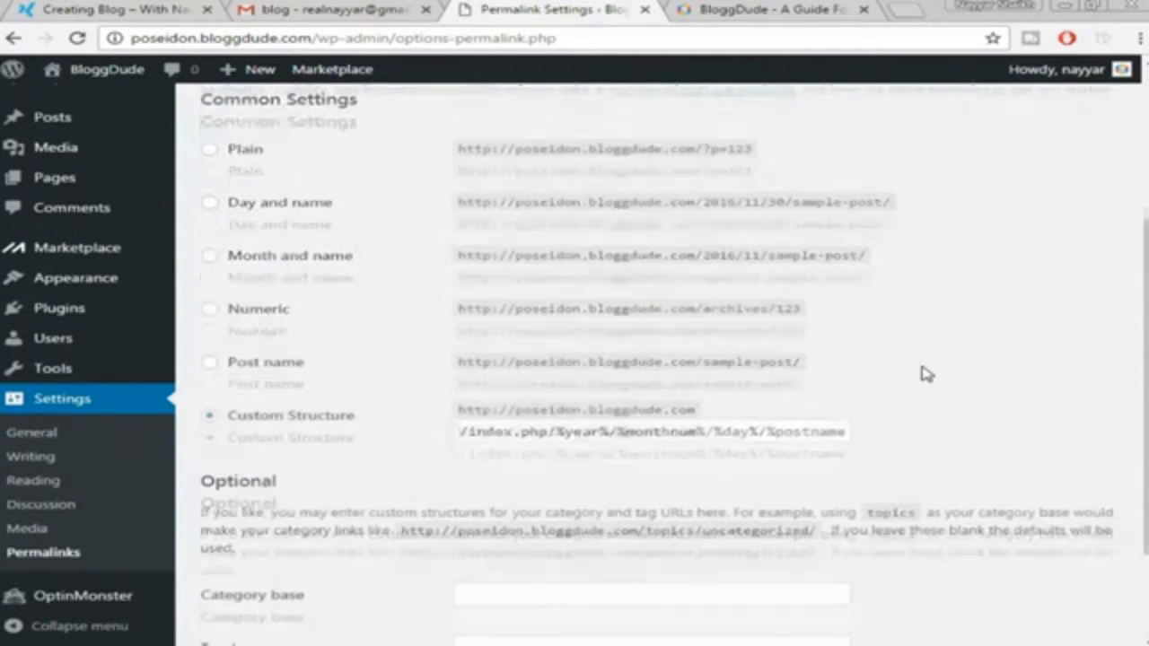
{"action": "left_click", "coordinate": [248, 374]}
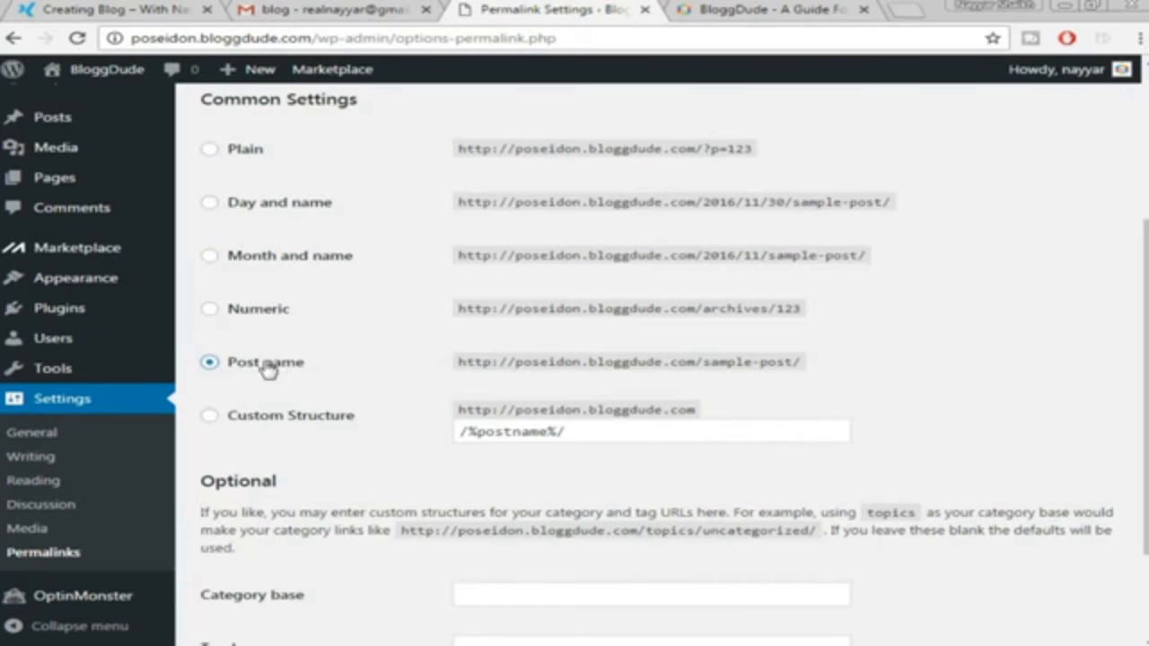
{"action": "scroll", "coordinate": [764, 336], "scroll_direction": "down", "scroll_amount": 3}
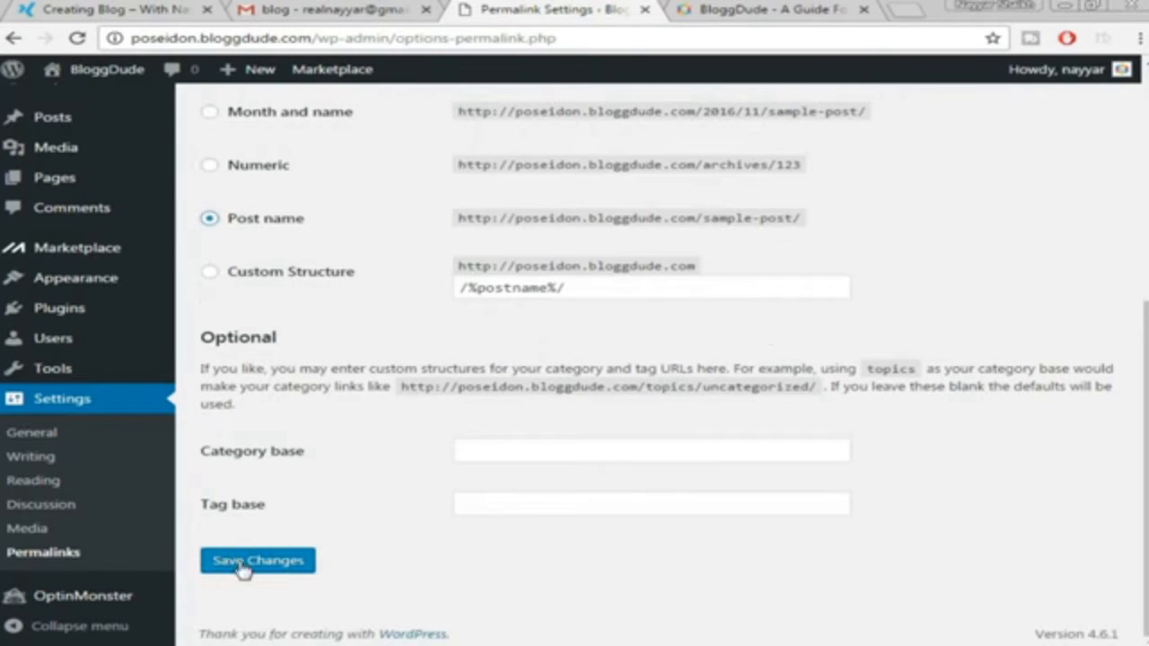
{"action": "left_click", "coordinate": [242, 563]}
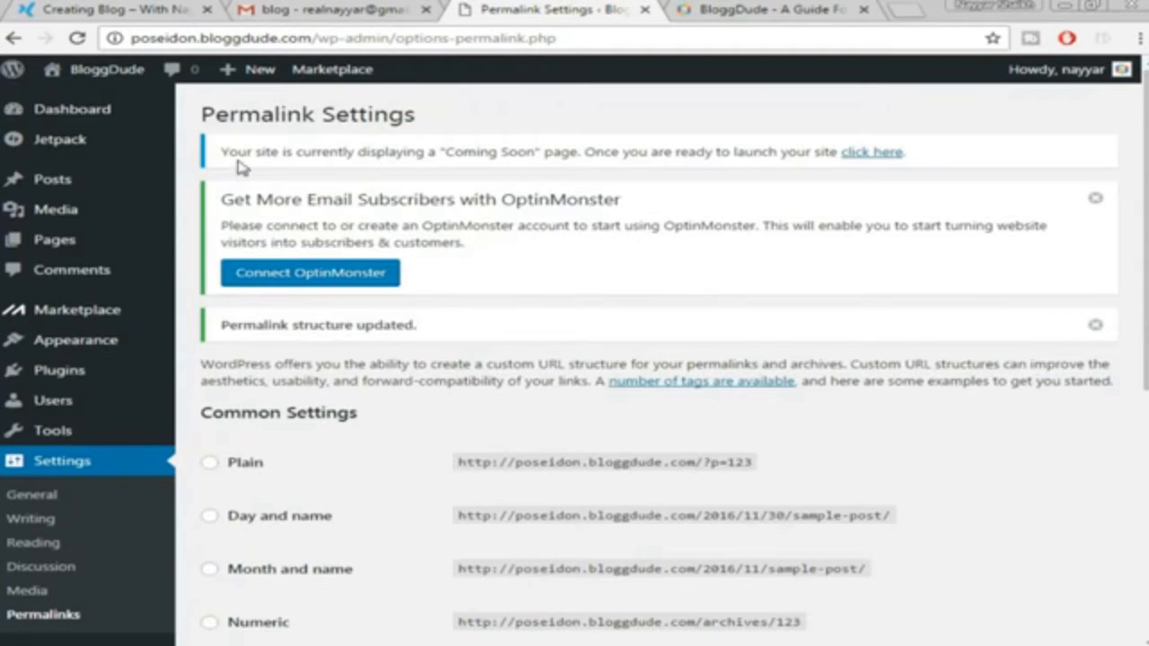
{"action": "left_click_drag", "start_coordinate": [223, 156], "coordinate": [931, 159]}
{"action": "left_click", "coordinate": [885, 154]}
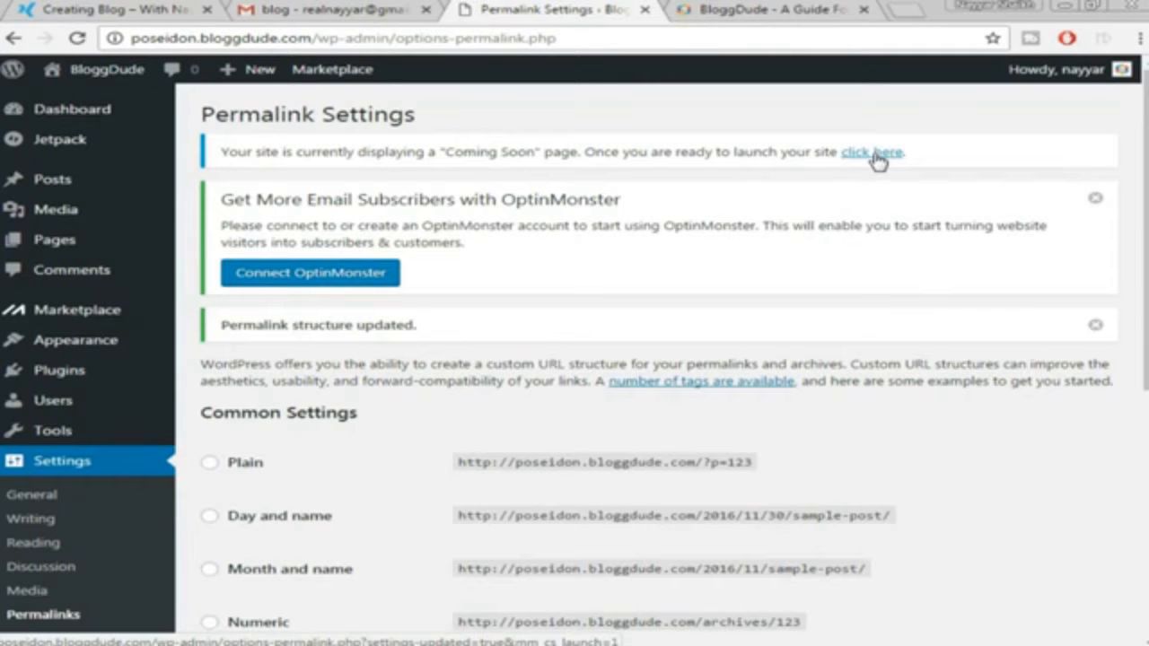
Launch the site from the Coming Soon notice and open the BloggDude front page in a new tab
{"action": "left_click", "coordinate": [872, 154]}
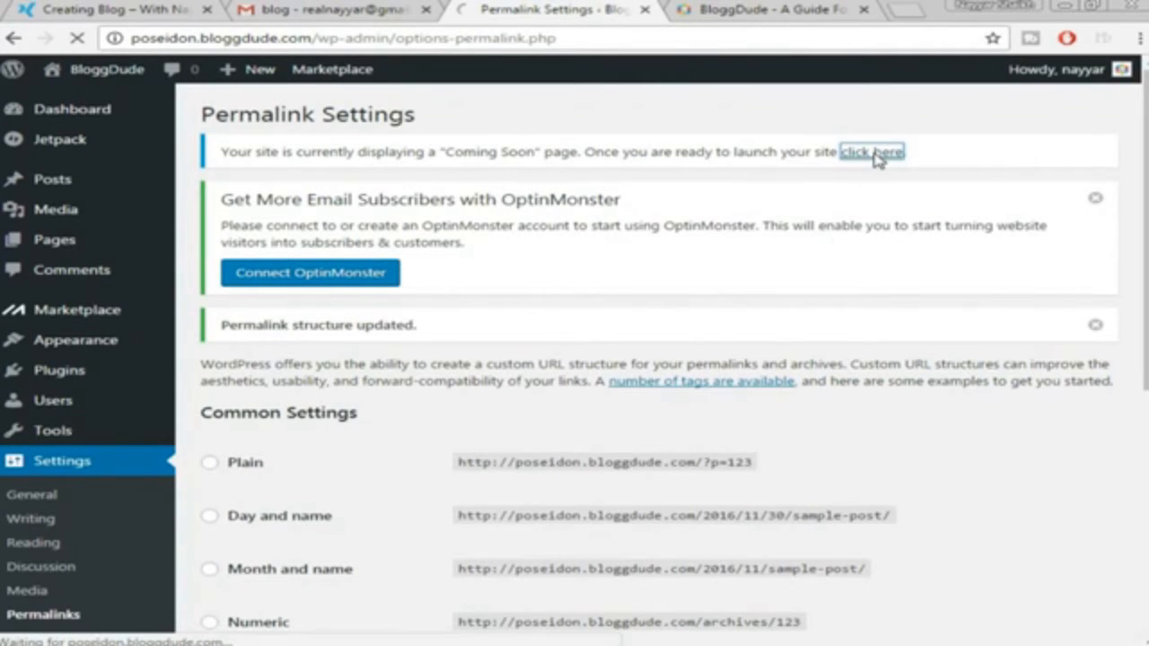
{"action": "left_click", "coordinate": [863, 9]}
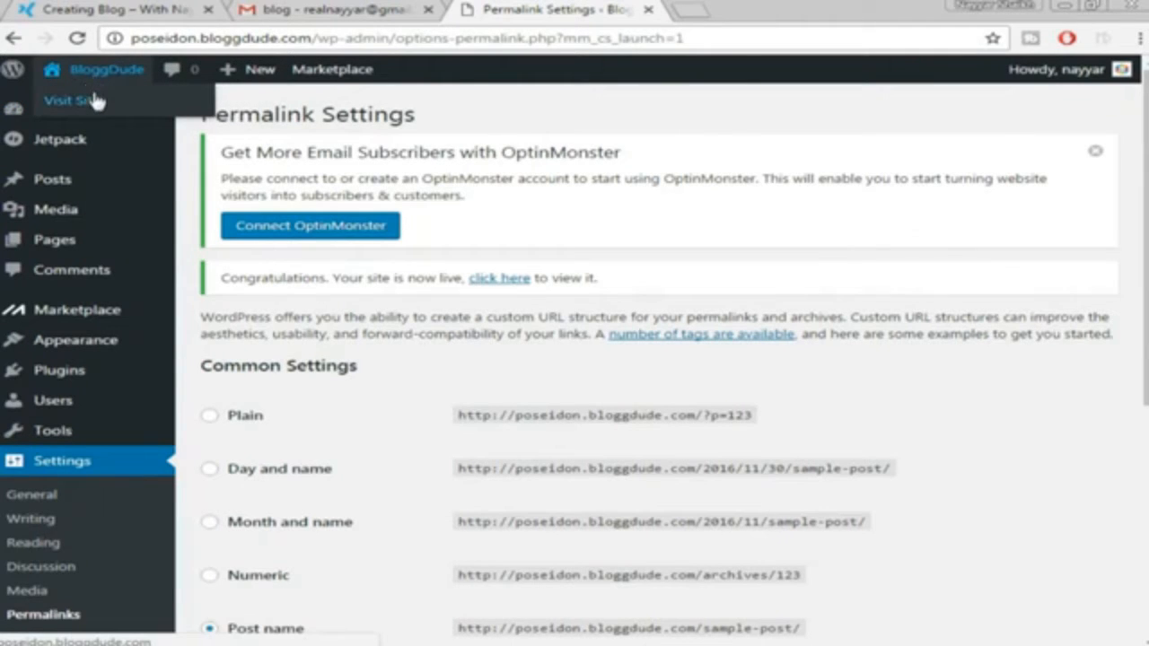
{"action": "right_click", "coordinate": [94, 93]}
{"action": "left_click", "coordinate": [109, 106]}
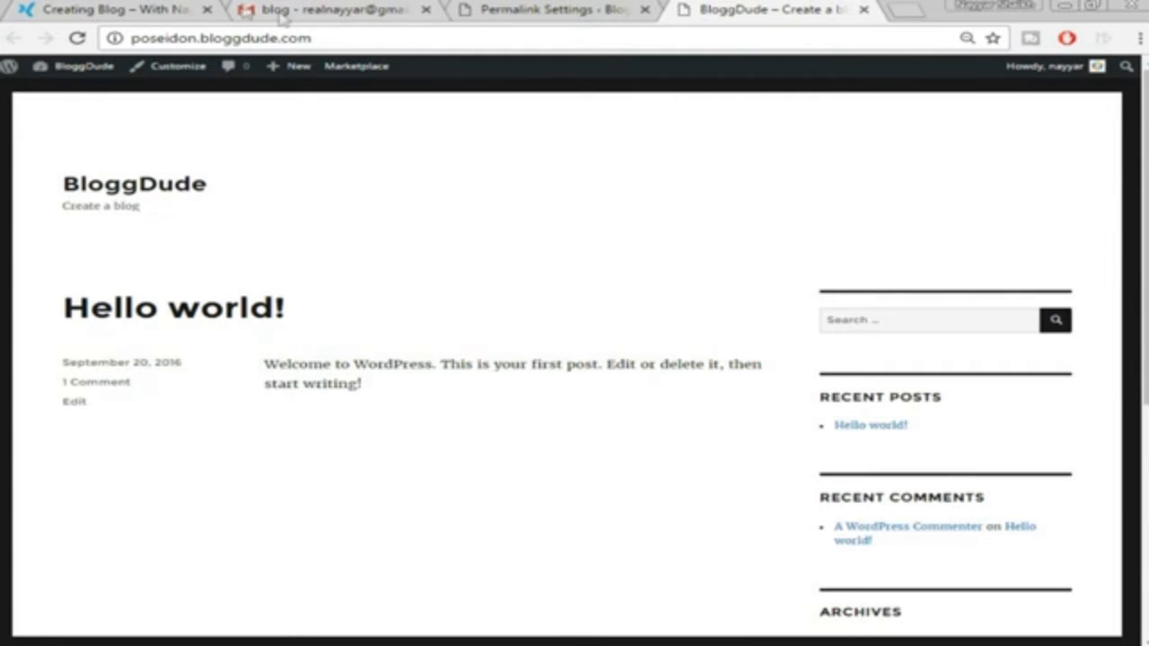
Compare the live front page with the theme demo site, then return to the permalink settings
{"action": "left_click", "coordinate": [121, 9]}
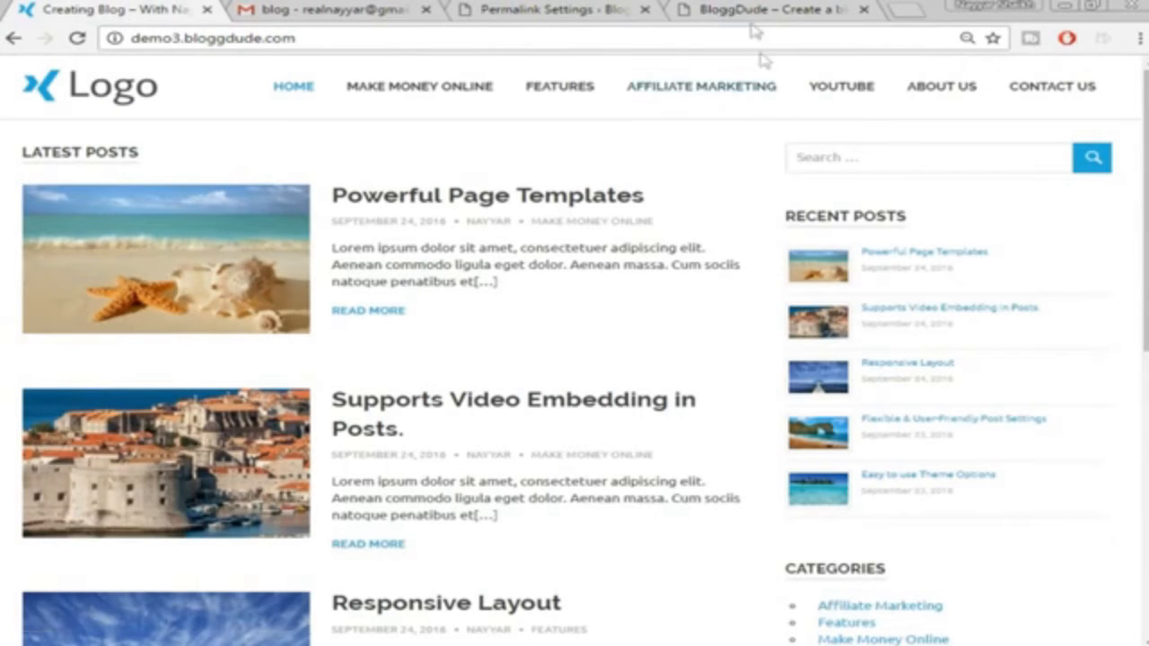
{"action": "left_click", "coordinate": [763, 7]}
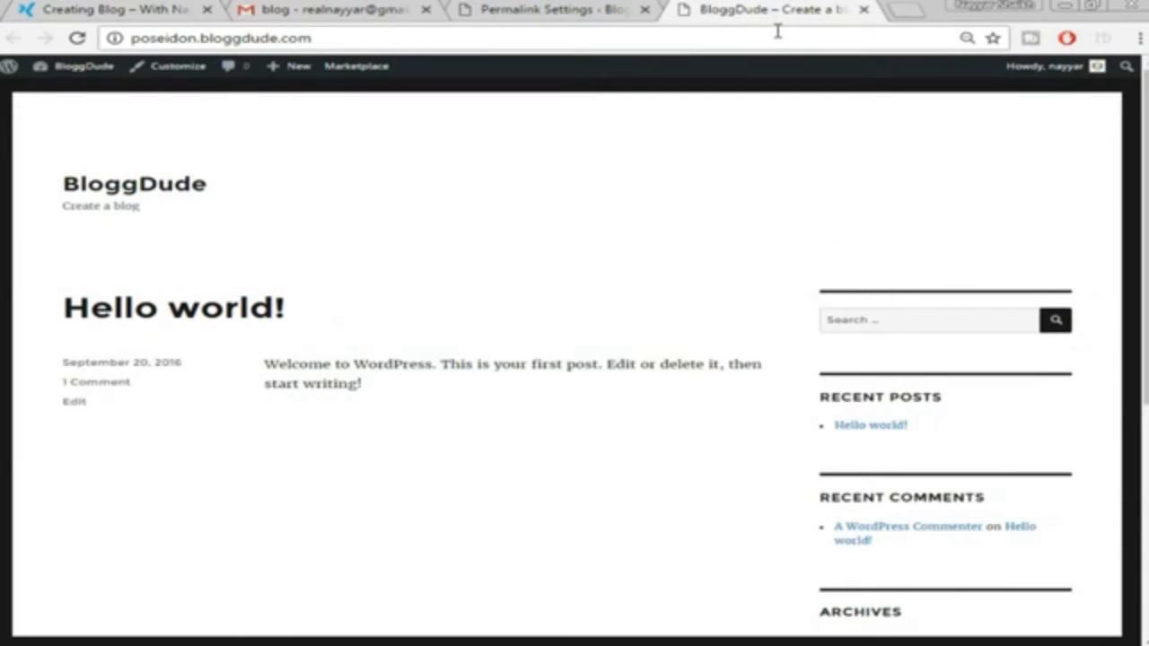
{"action": "left_click", "coordinate": [499, 9]}
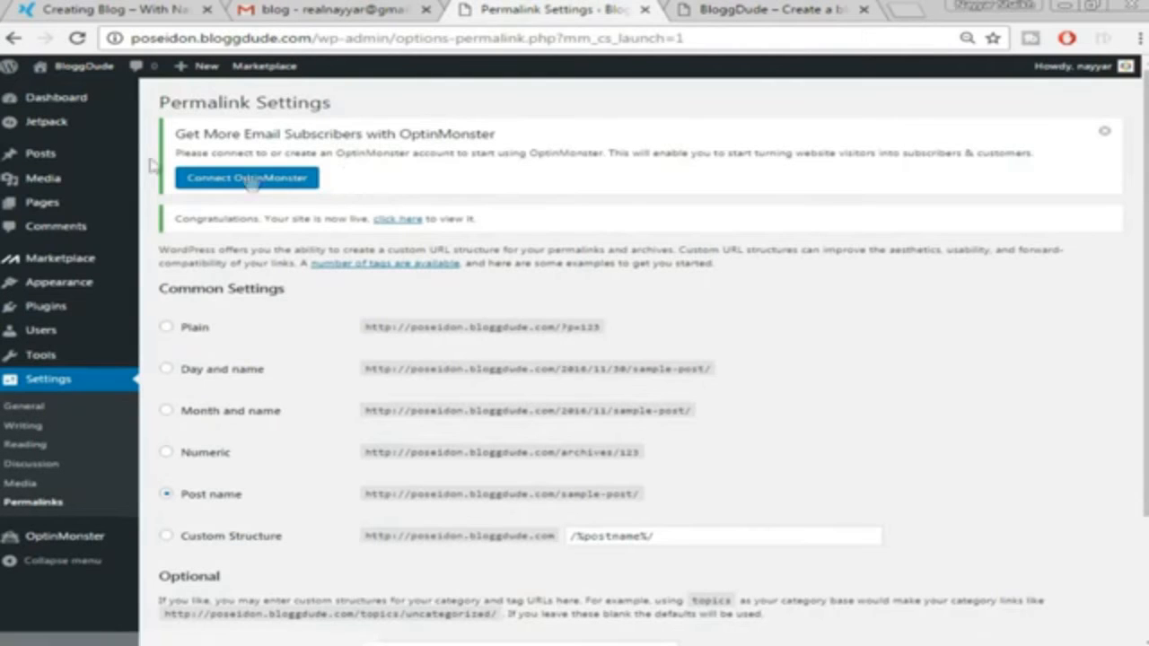
{"action": "mouse_move", "coordinate": [71, 292]}
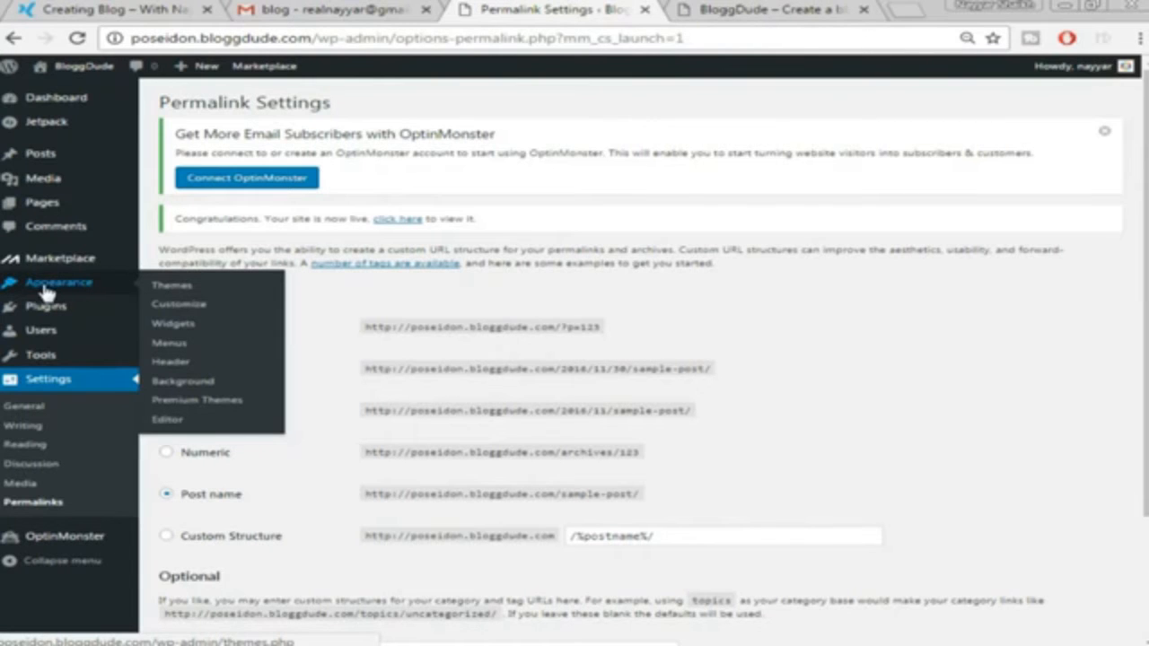
Search the WordPress.org theme directory for 'poseidon', then install and activate the Poseidon theme
{"action": "left_click", "coordinate": [172, 287]}
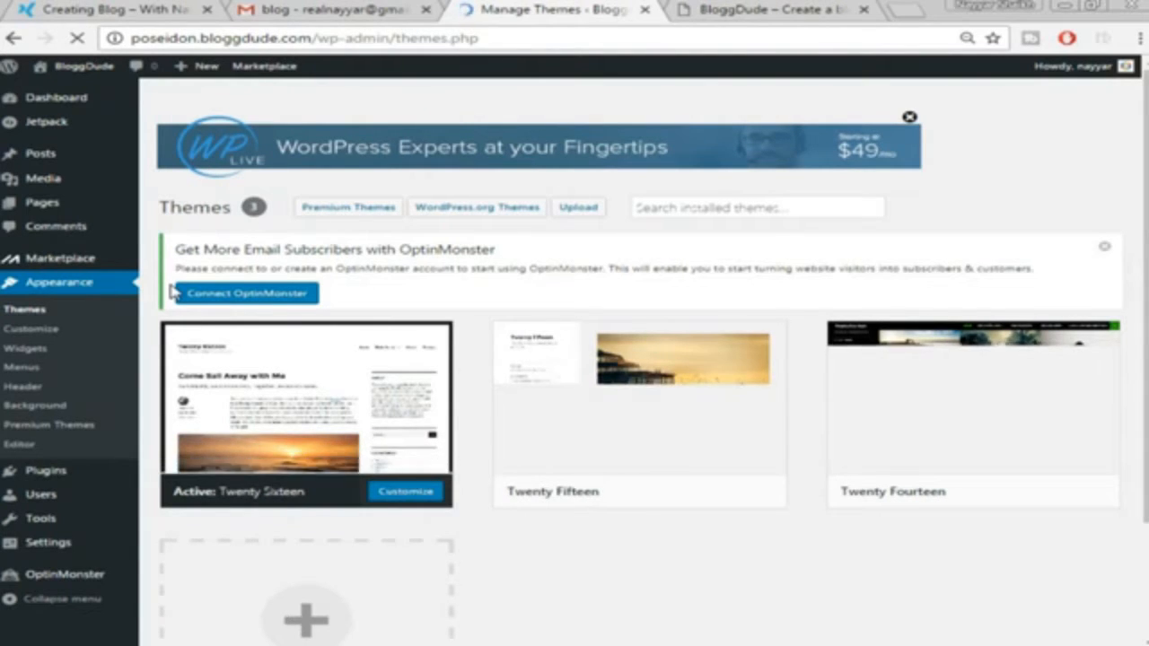
{"action": "left_click", "coordinate": [468, 212]}
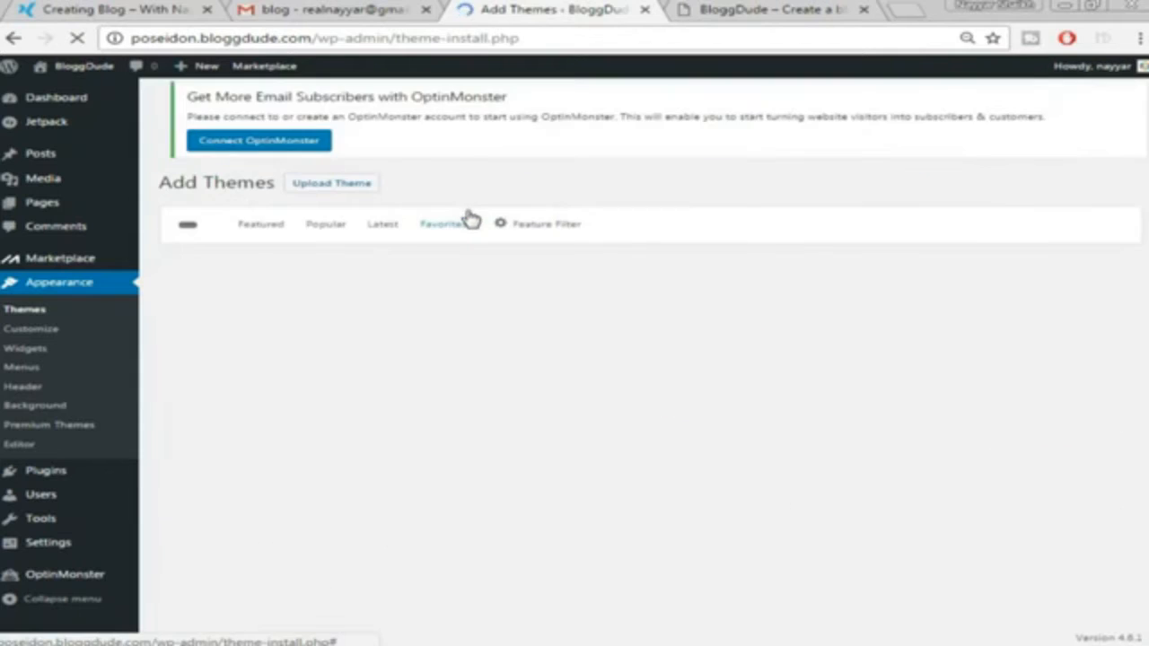
{"action": "left_click", "coordinate": [988, 236]}
{"action": "type", "text": "poseidon"}
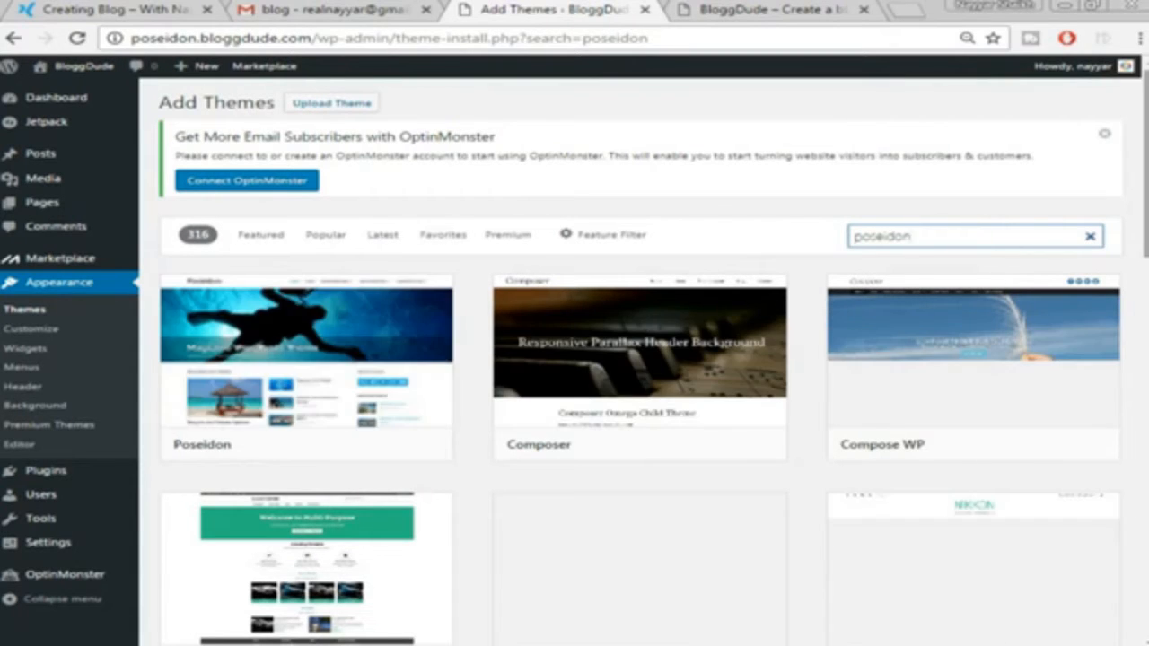
{"action": "mouse_move", "coordinate": [263, 405]}
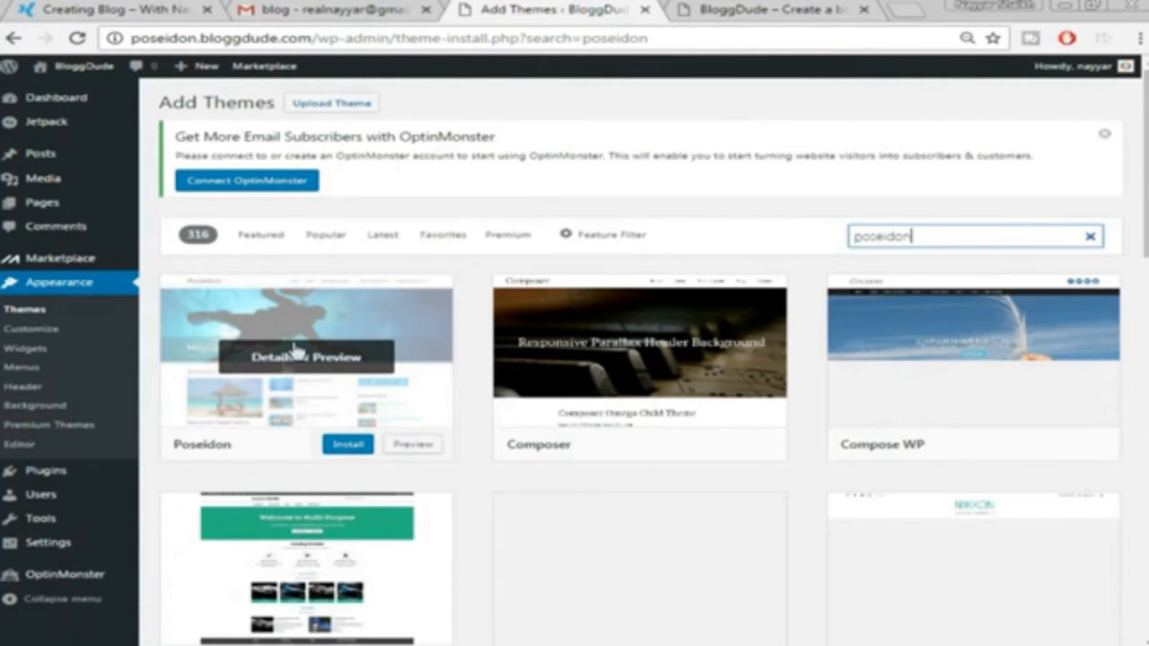
{"action": "left_click", "coordinate": [353, 447]}
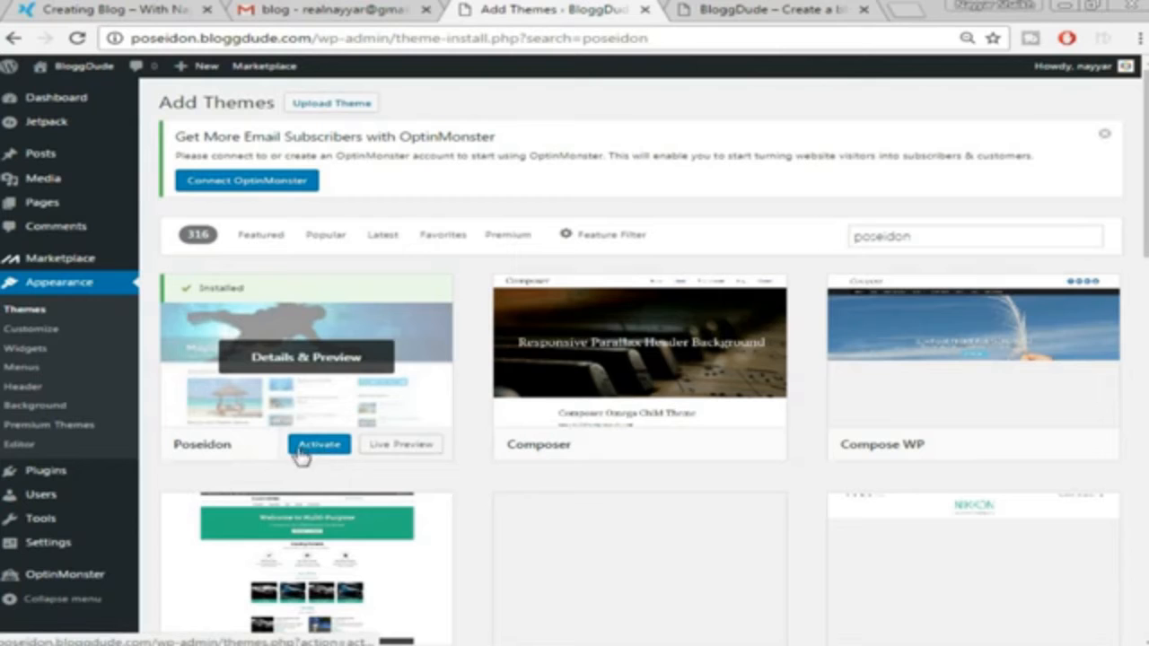
{"action": "left_click", "coordinate": [320, 446]}
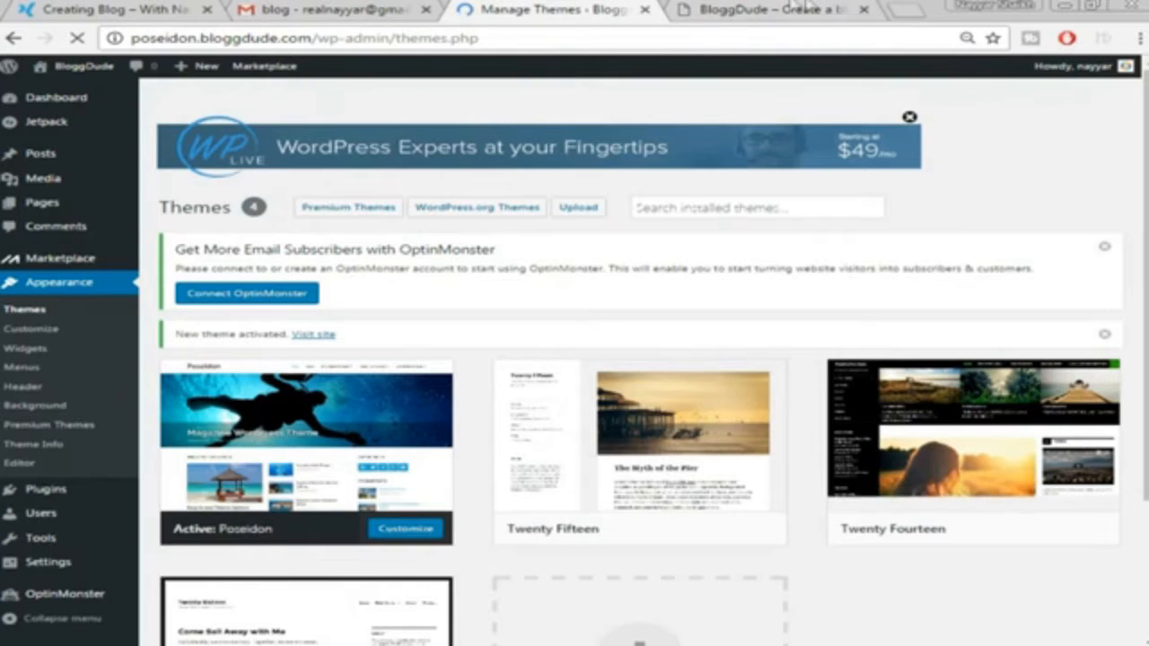
{"action": "left_click", "coordinate": [761, 9]}
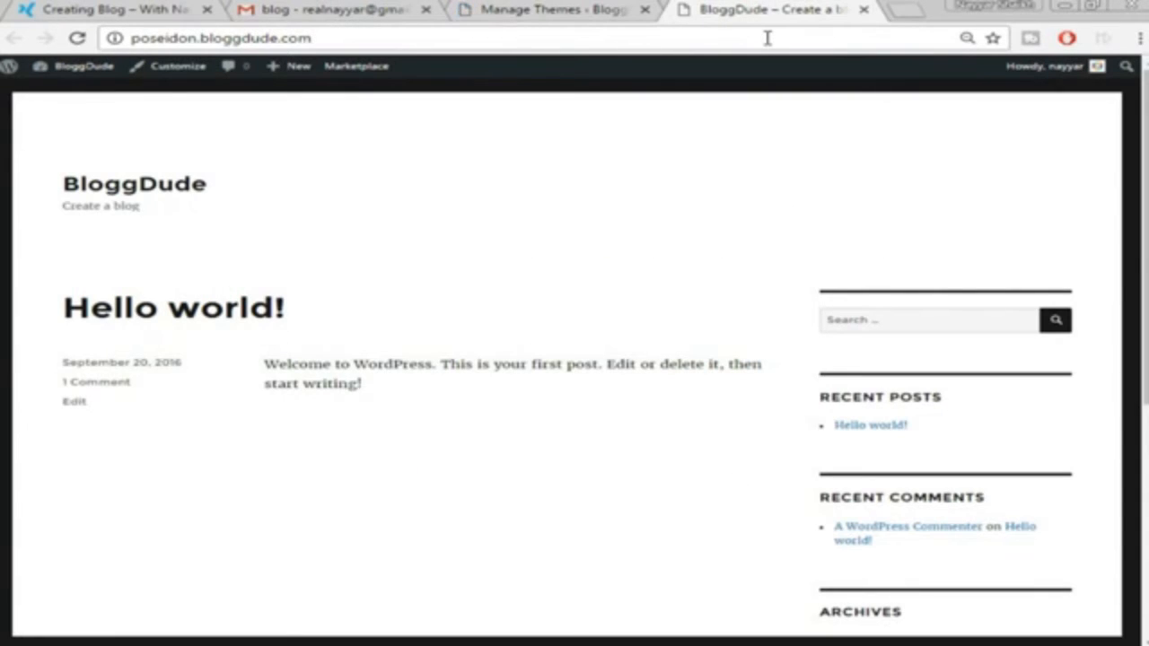
{"action": "left_click", "coordinate": [767, 37]}
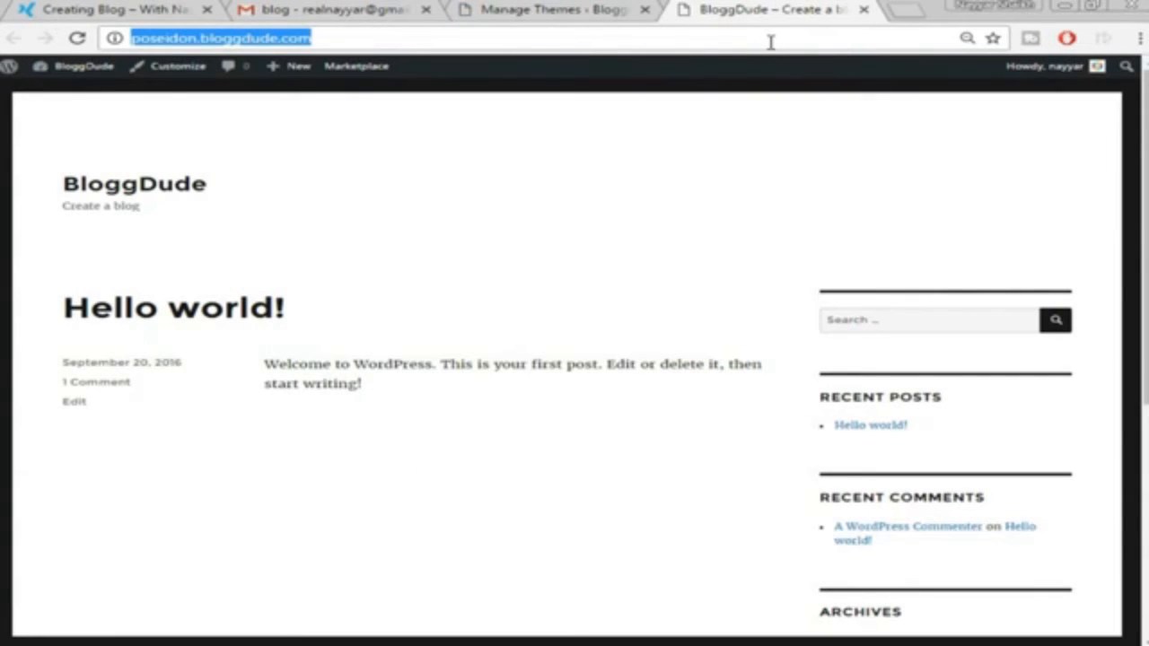
{"action": "key", "text": "Return"}
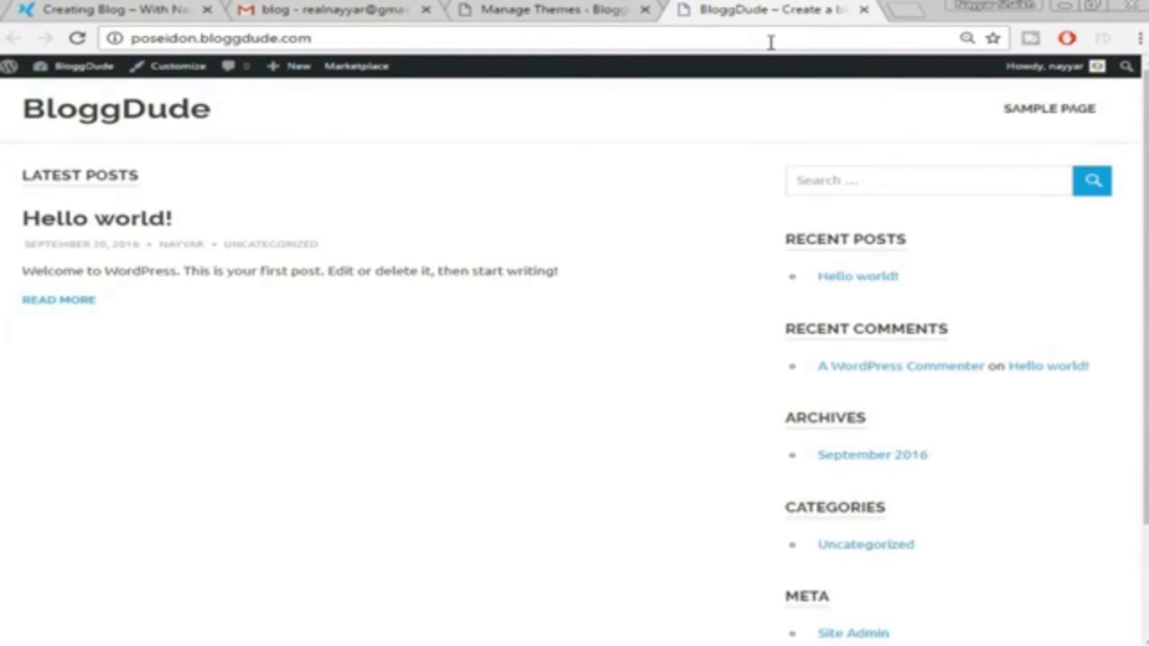
{"action": "scroll", "coordinate": [1018, 259], "scroll_direction": "down", "scroll_amount": 3}
{"action": "scroll", "coordinate": [1018, 269], "scroll_direction": "up", "scroll_amount": 3}
{"action": "left_click", "coordinate": [59, 9]}
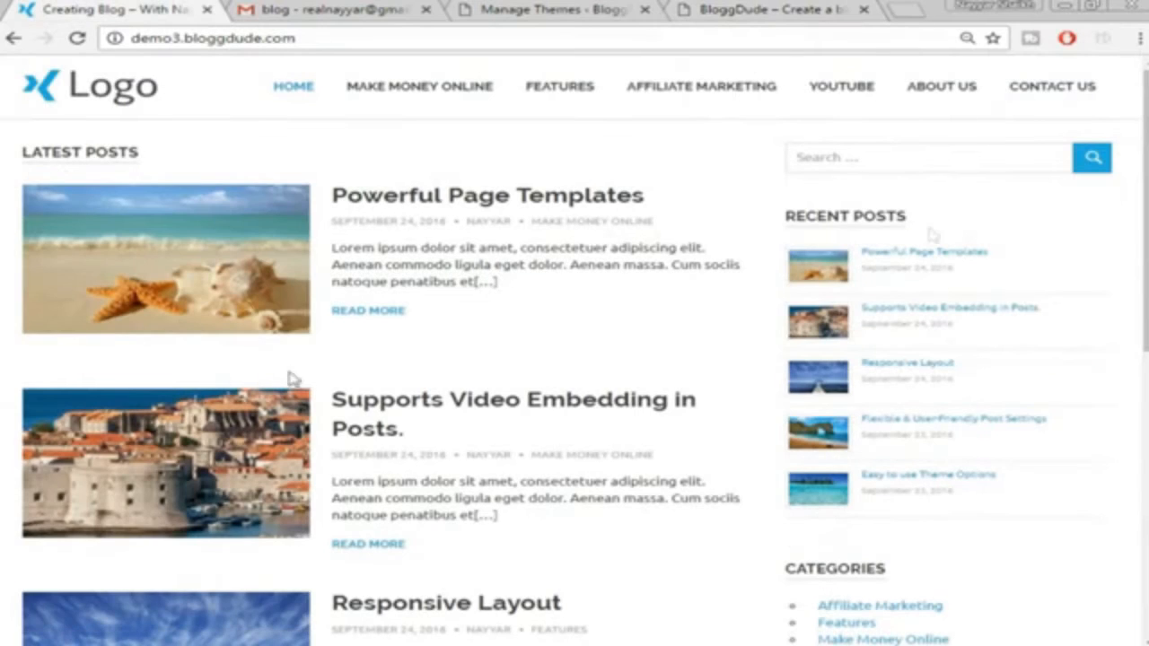
{"action": "left_click", "coordinate": [764, 10]}
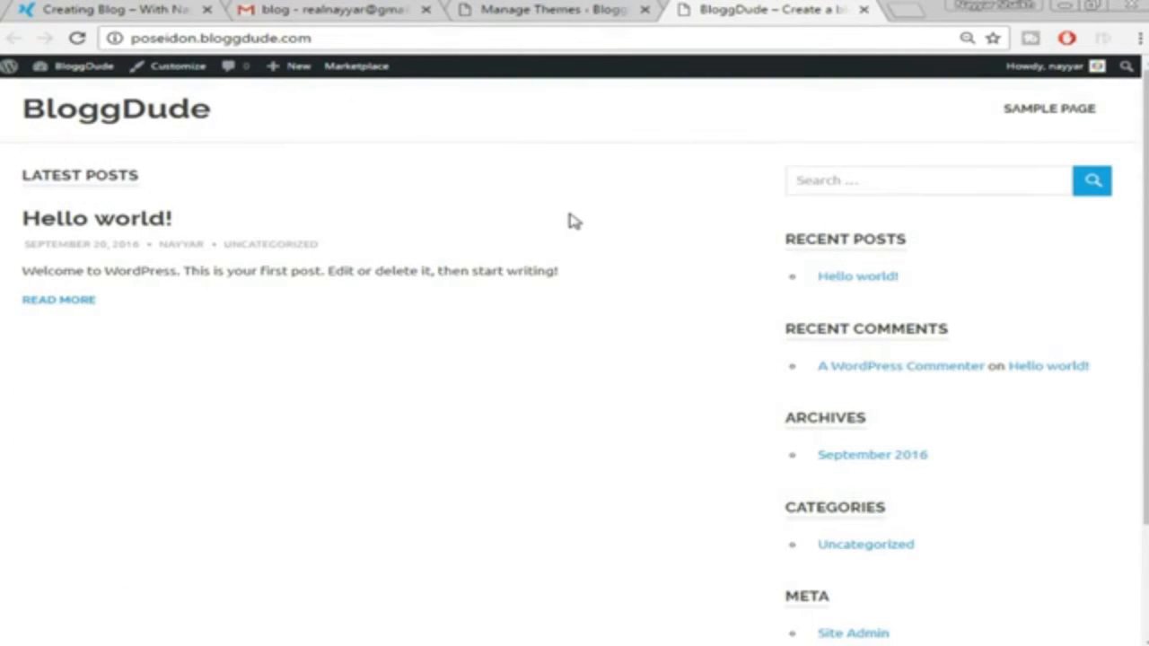
{"action": "left_click", "coordinate": [552, 9]}
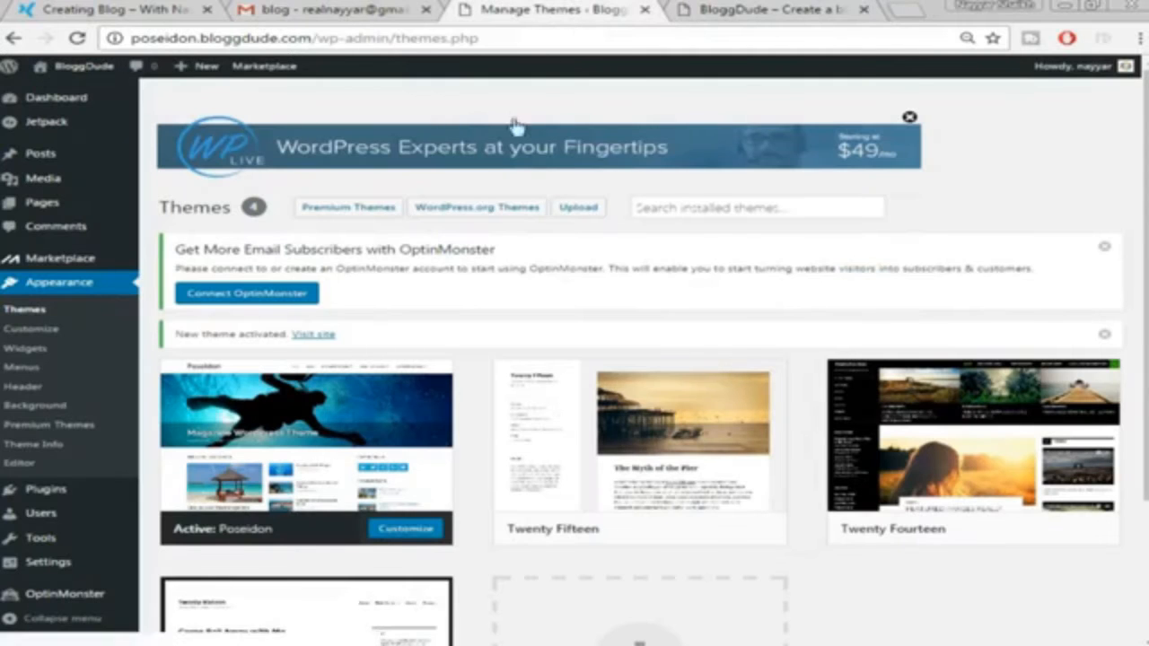
Go to Plugins > Add New, then bring up the Blog notes document in Word
{"action": "scroll", "coordinate": [470, 264], "scroll_direction": "down", "scroll_amount": 1}
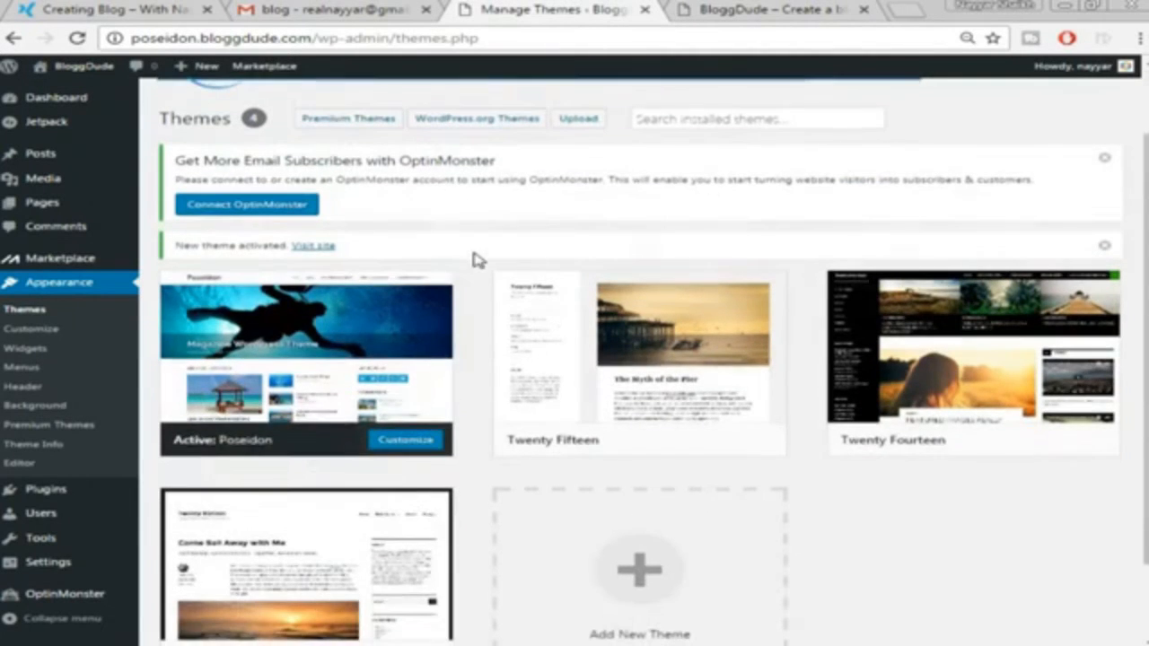
{"action": "mouse_move", "coordinate": [64, 489]}
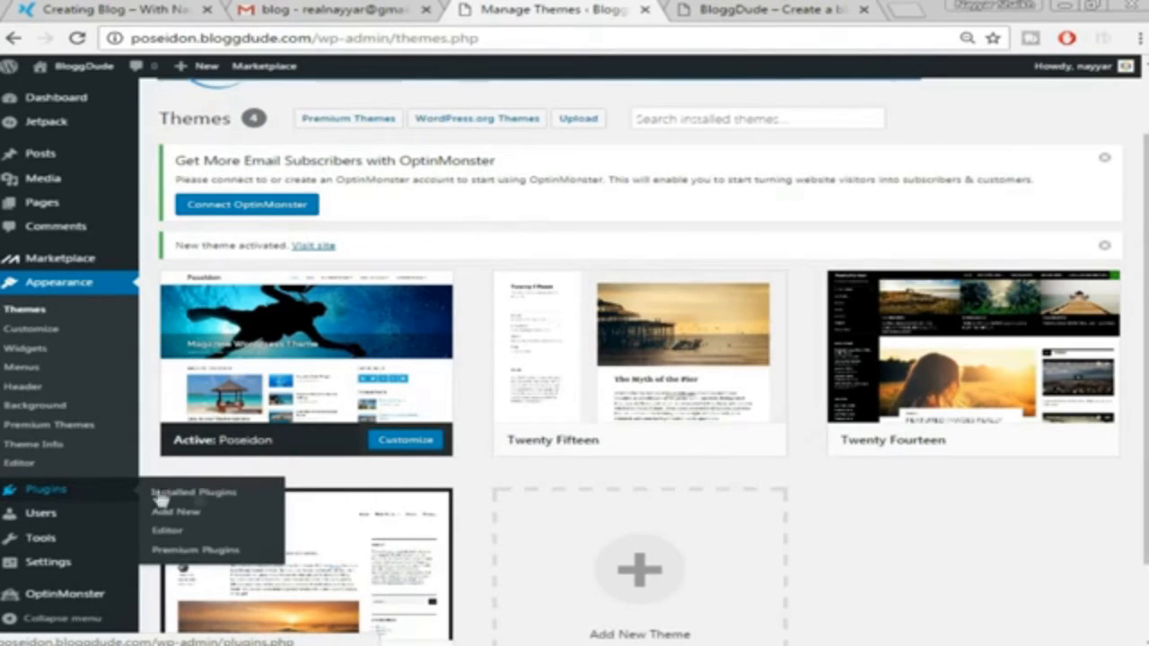
{"action": "left_click", "coordinate": [192, 511]}
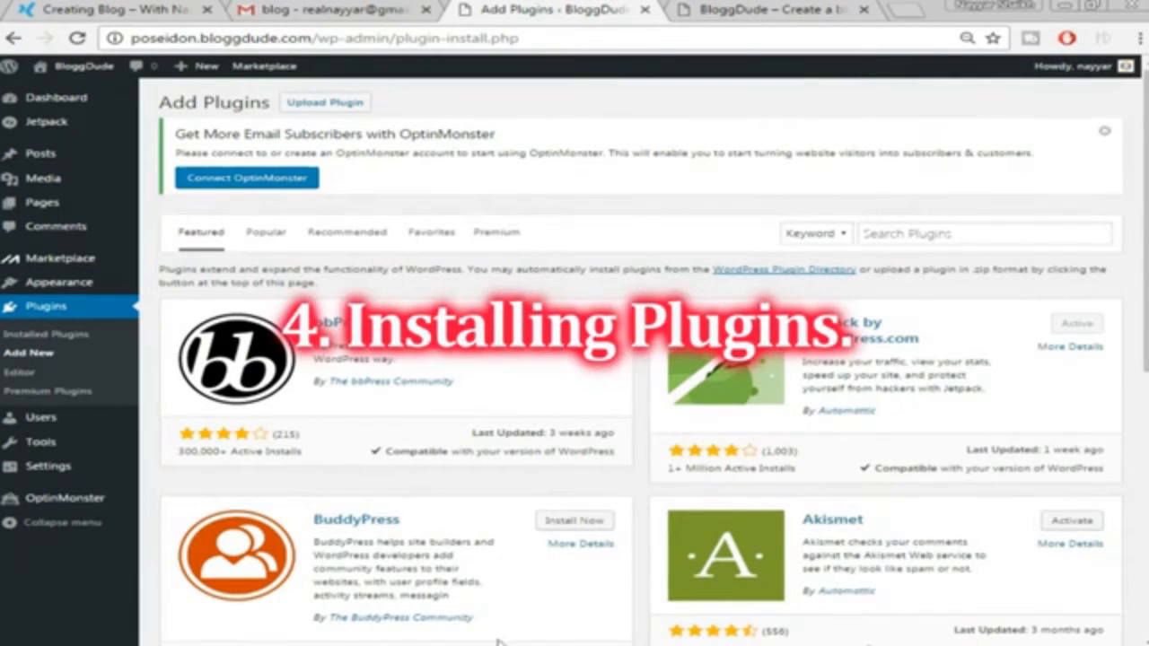
{"action": "mouse_move", "coordinate": [505, 645]}
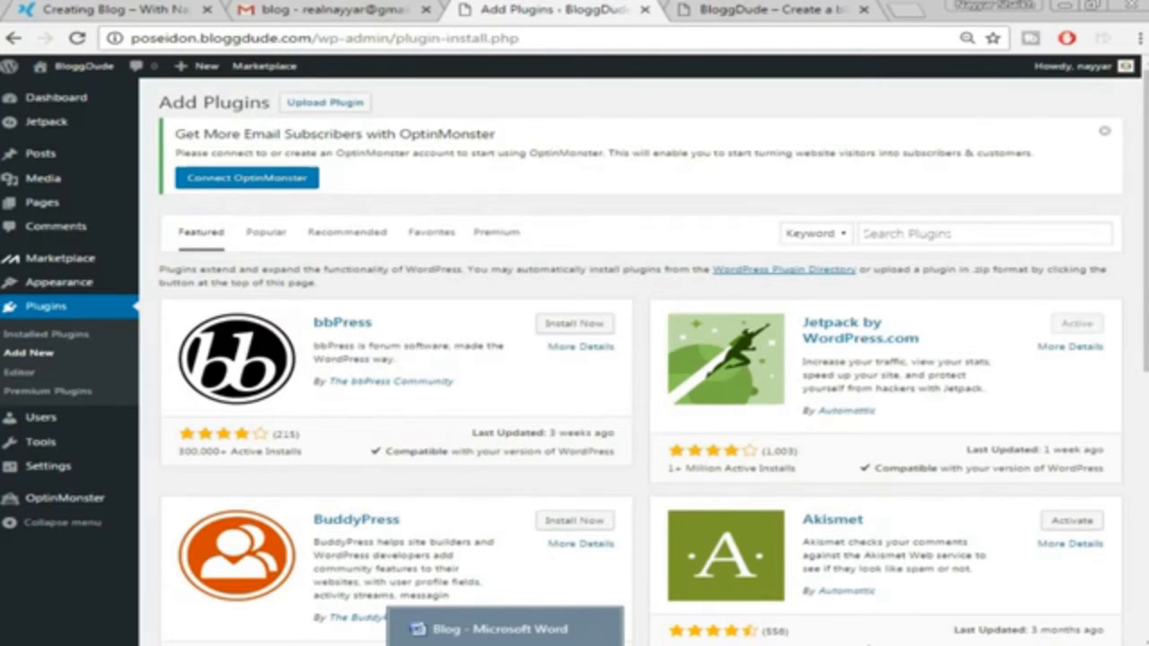
{"action": "left_click", "coordinate": [499, 628]}
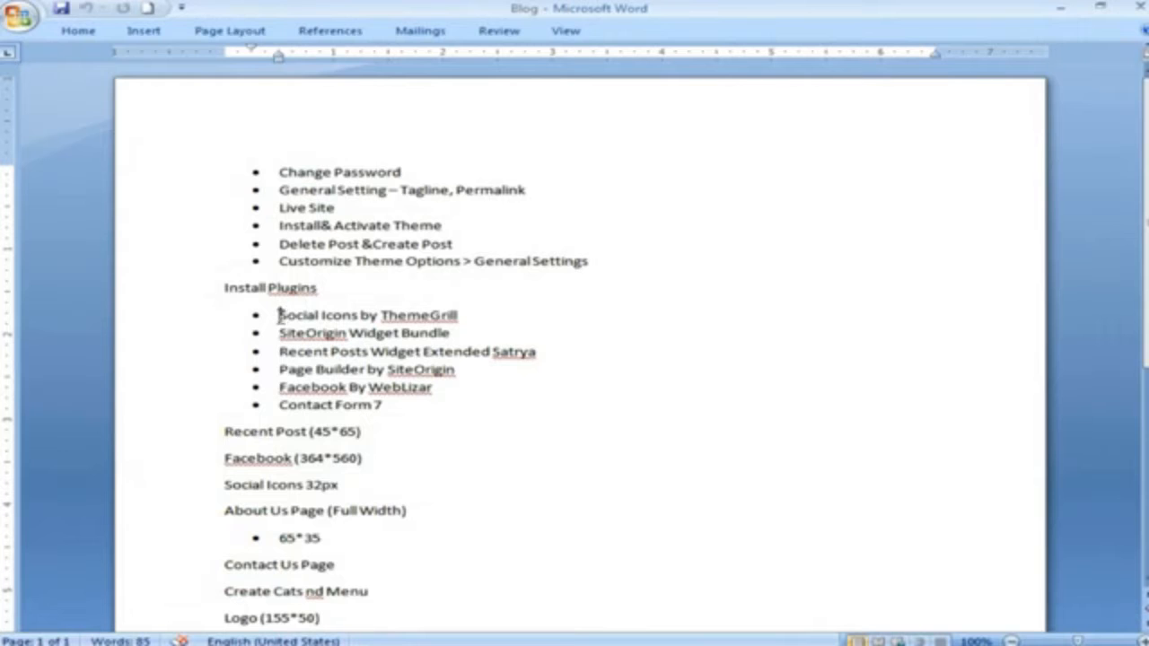
Copy the 'Social Icons by ThemeGrill' line from the Word notes into the plugin search box context
{"action": "left_click_drag", "start_coordinate": [279, 315], "coordinate": [388, 310]}
{"action": "right_click", "coordinate": [448, 310]}
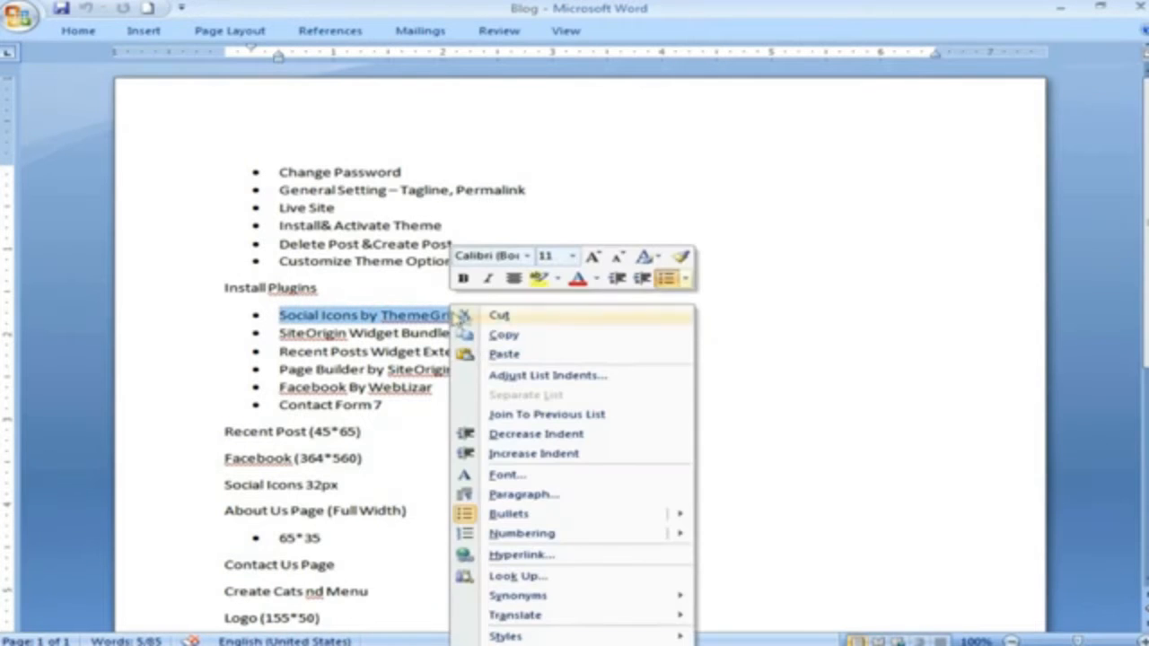
{"action": "left_click", "coordinate": [528, 334]}
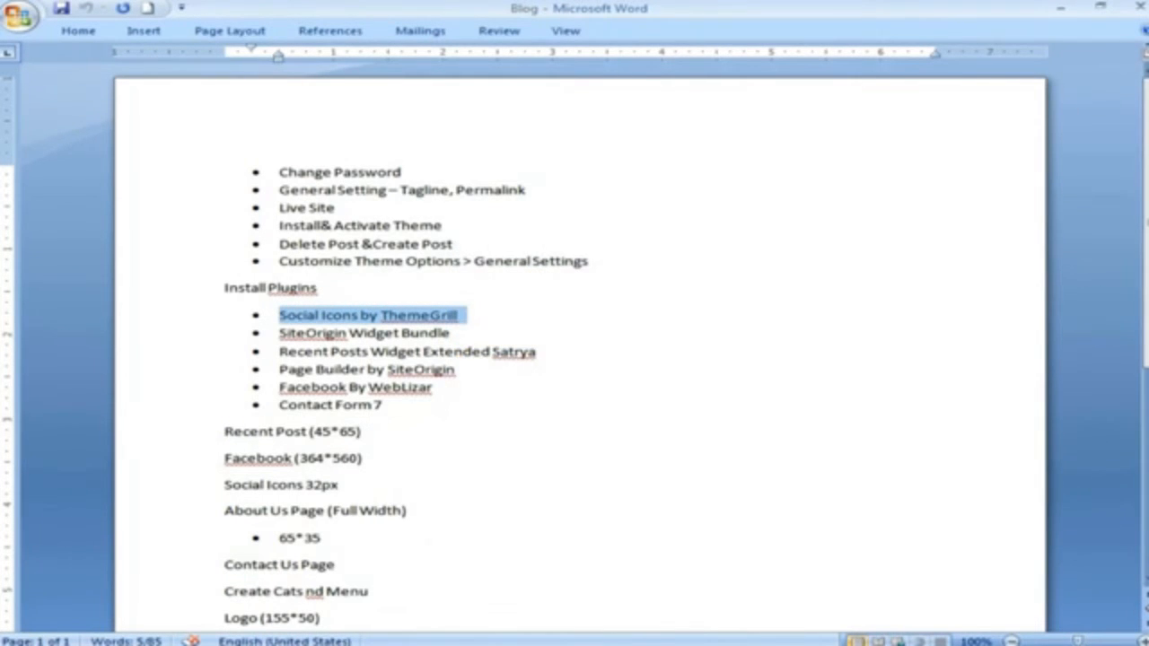
{"action": "key", "text": "alt+Tab"}
{"action": "left_click", "coordinate": [922, 235]}
{"action": "right_click", "coordinate": [922, 239]}
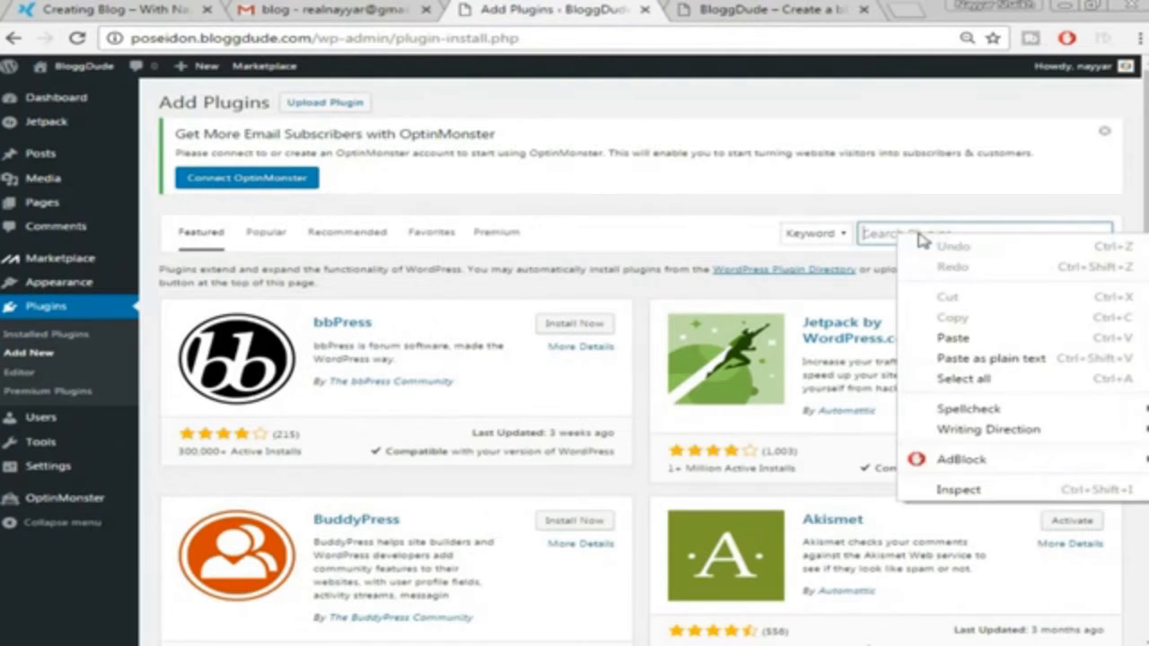
Paste 'Social Icons by ThemeGrill' into plugin search, install and activate it, then reopen Add New plugins
{"action": "left_click", "coordinate": [983, 339]}
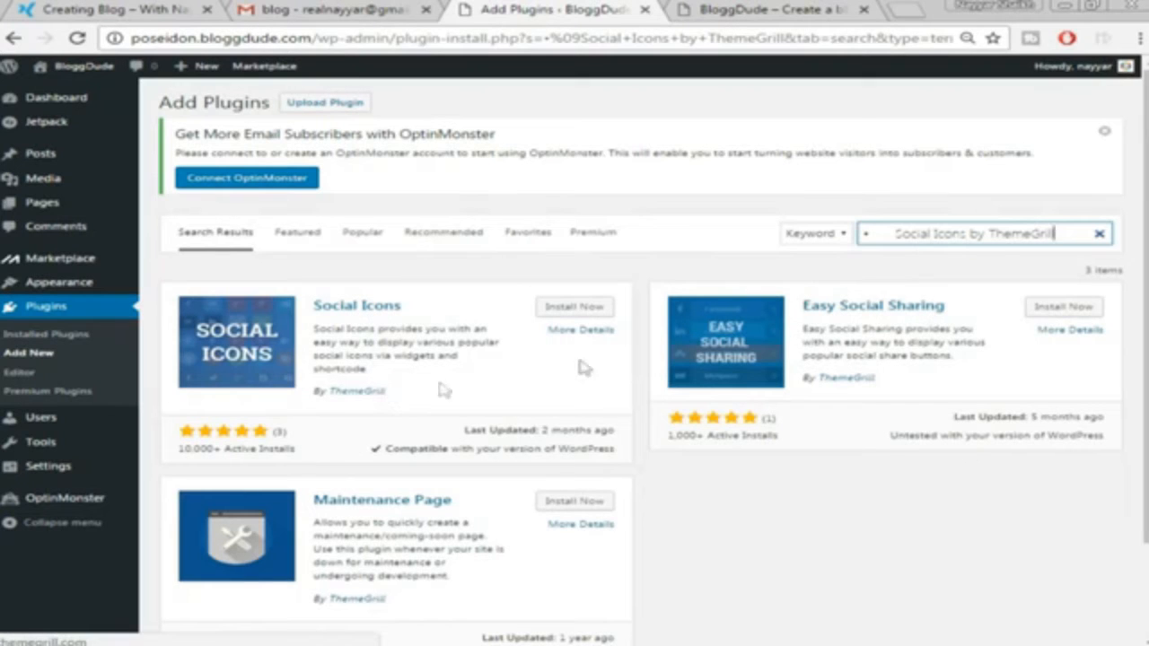
{"action": "left_click", "coordinate": [585, 308]}
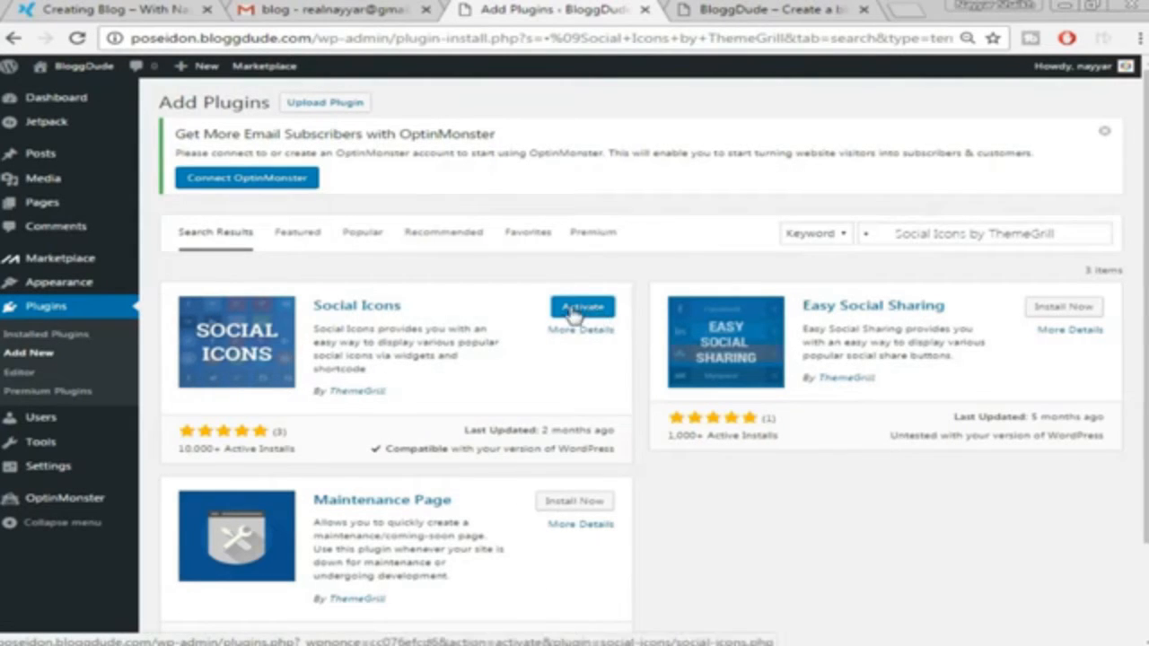
{"action": "left_click", "coordinate": [571, 311]}
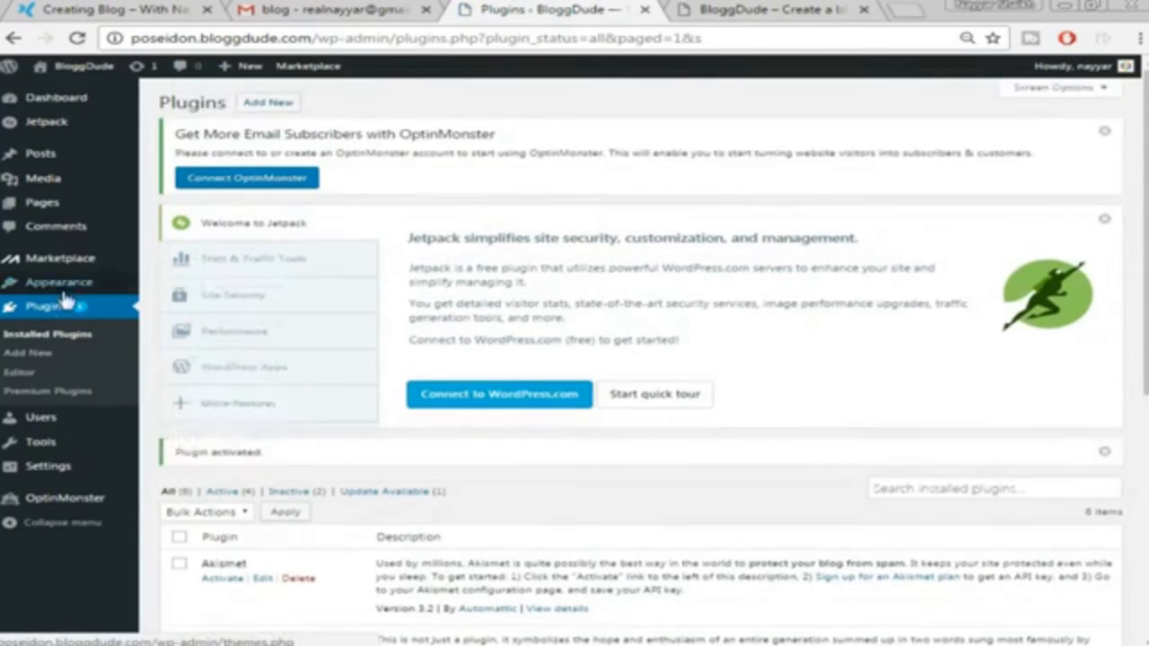
{"action": "left_click", "coordinate": [42, 356]}
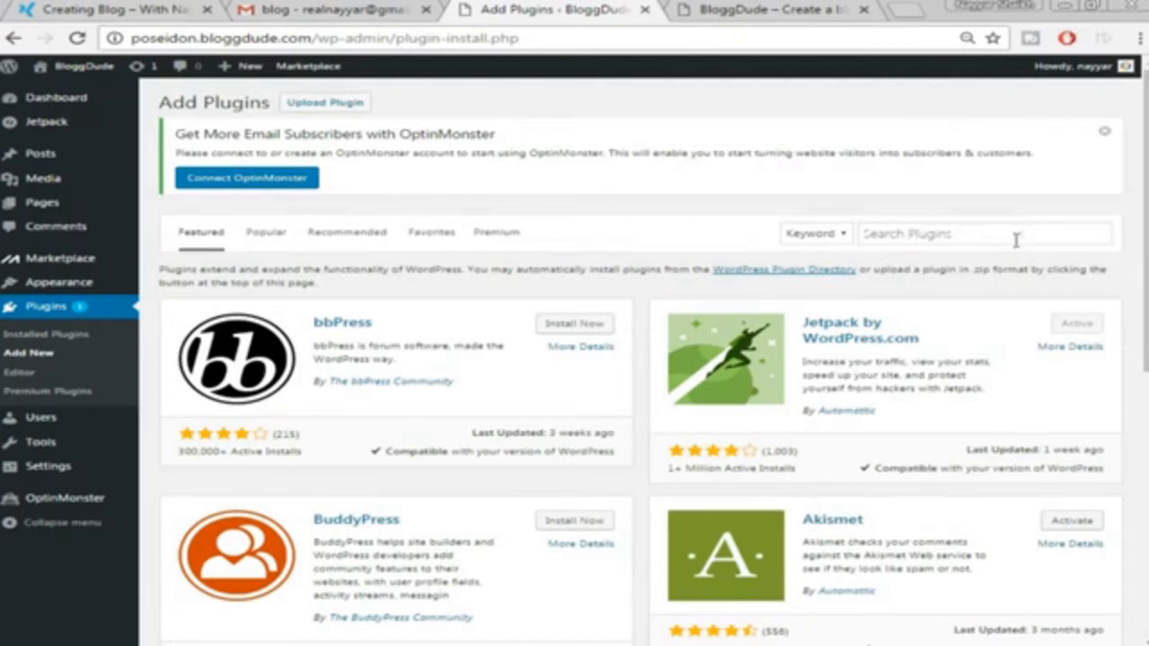
Paste 'SiteOrigin Widget Bundle' into the plugin search, then install and activate SiteOrigin Widgets Bundle
{"action": "right_click", "coordinate": [1016, 240]}
{"action": "left_click", "coordinate": [1021, 341]}
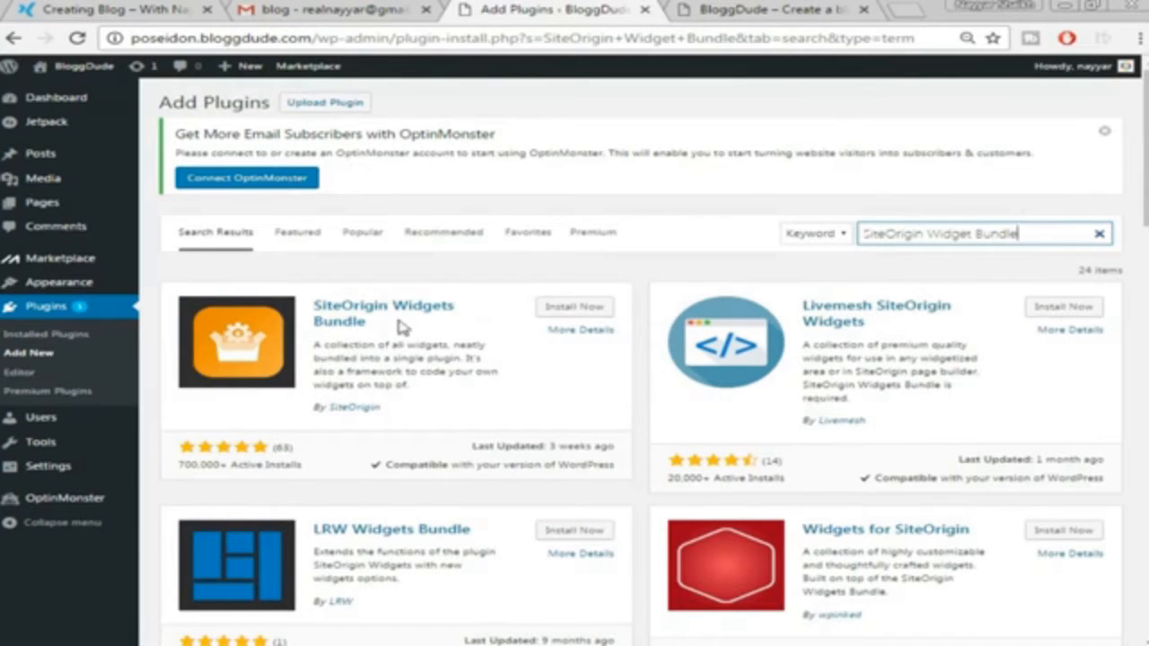
{"action": "left_click", "coordinate": [572, 309]}
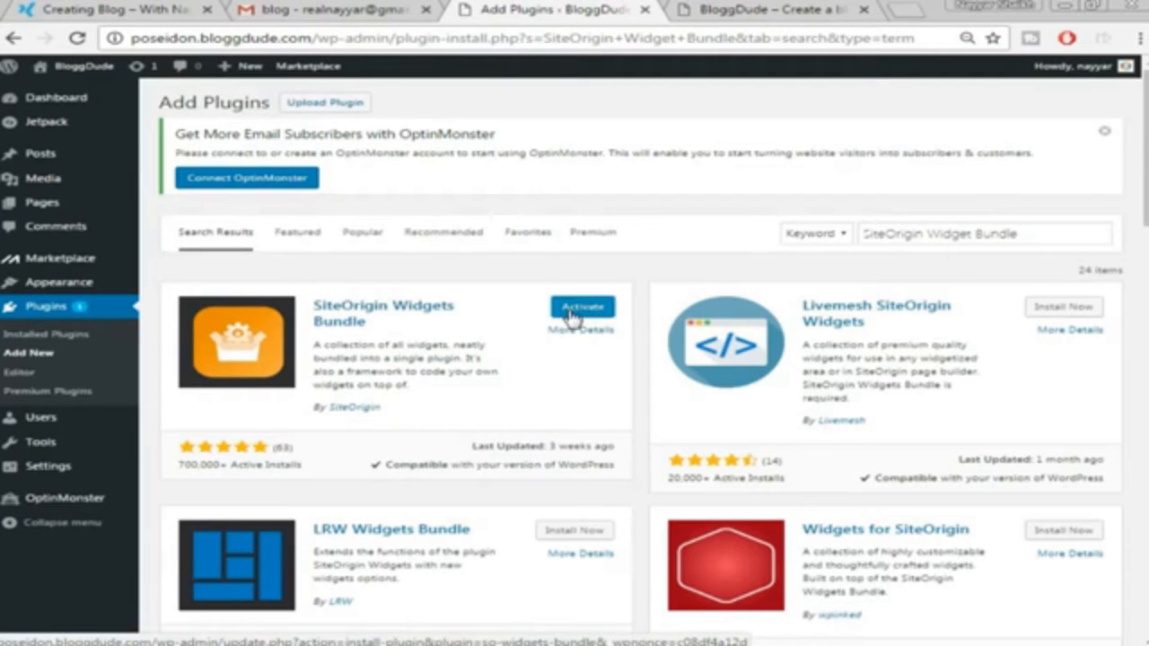
{"action": "left_click", "coordinate": [570, 309]}
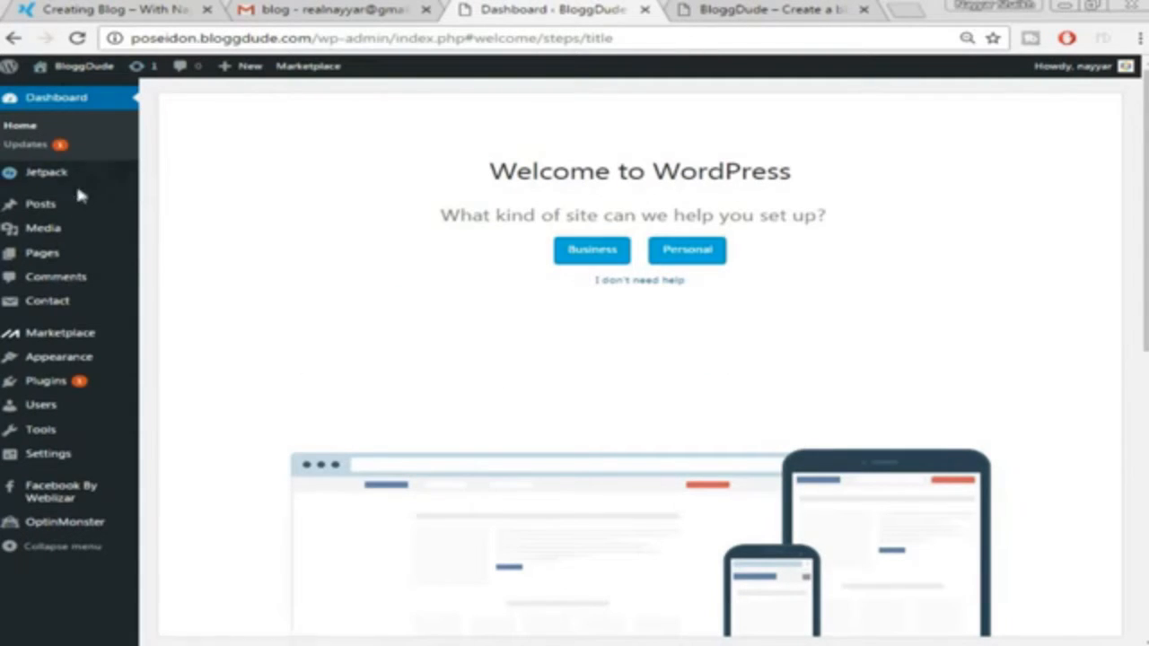
Start a new blog post and place the caret in its empty title field
{"action": "mouse_move", "coordinate": [77, 208]}
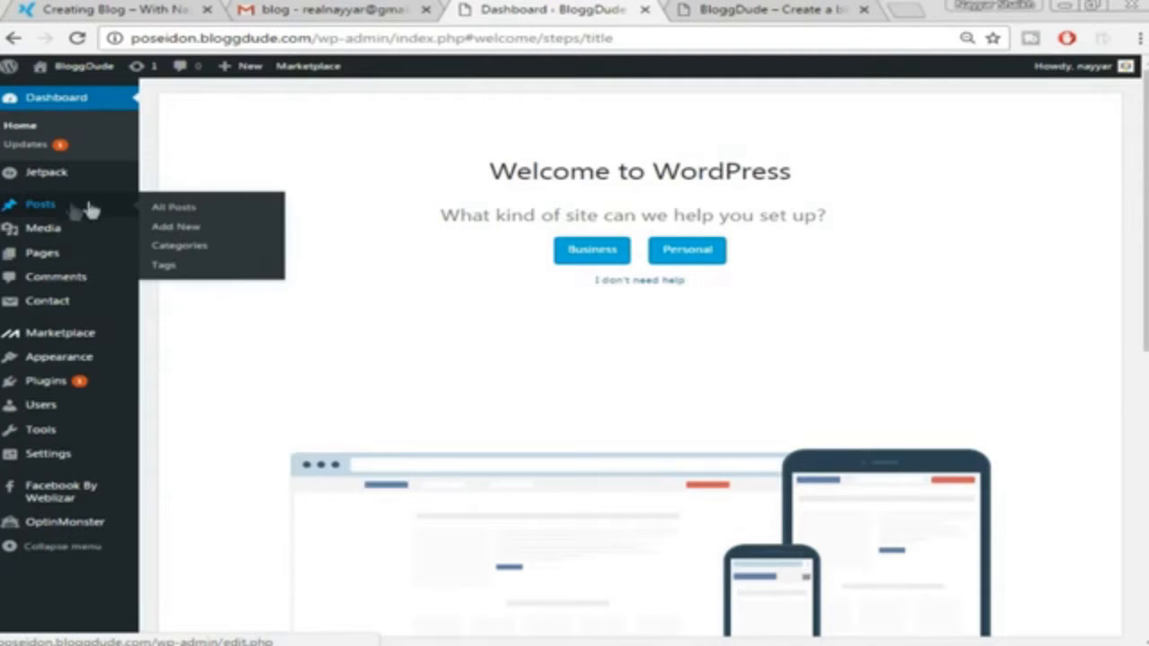
{"action": "left_click", "coordinate": [208, 232]}
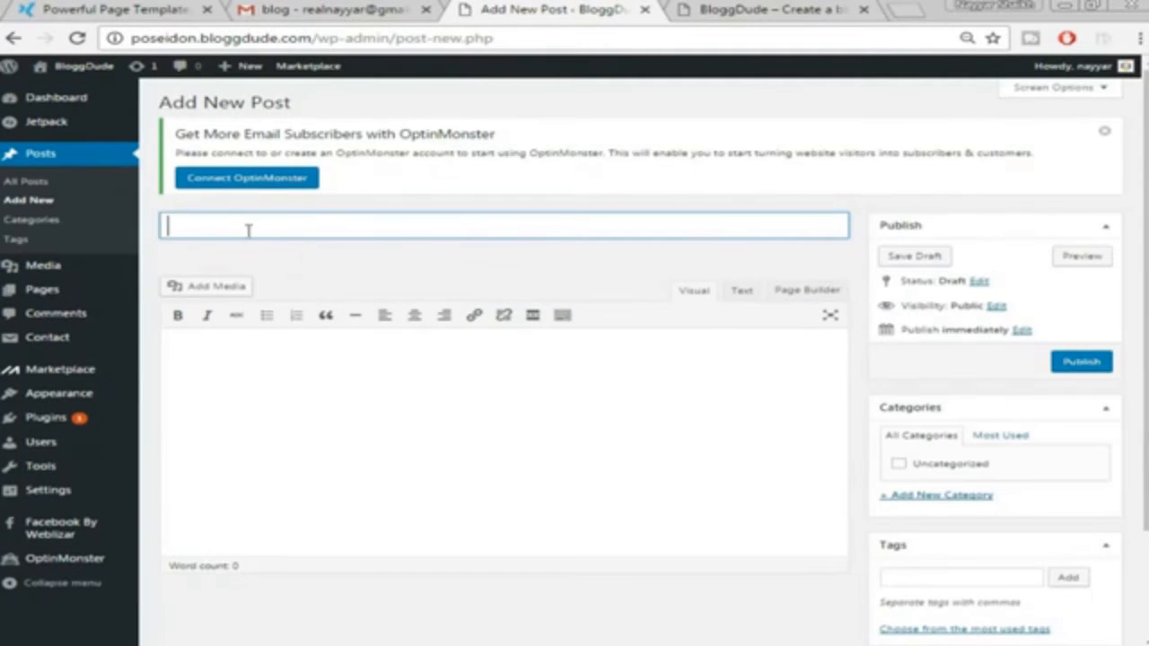
{"action": "left_click", "coordinate": [303, 269]}
{"action": "left_click", "coordinate": [322, 226]}
{"action": "left_click", "coordinate": [325, 252]}
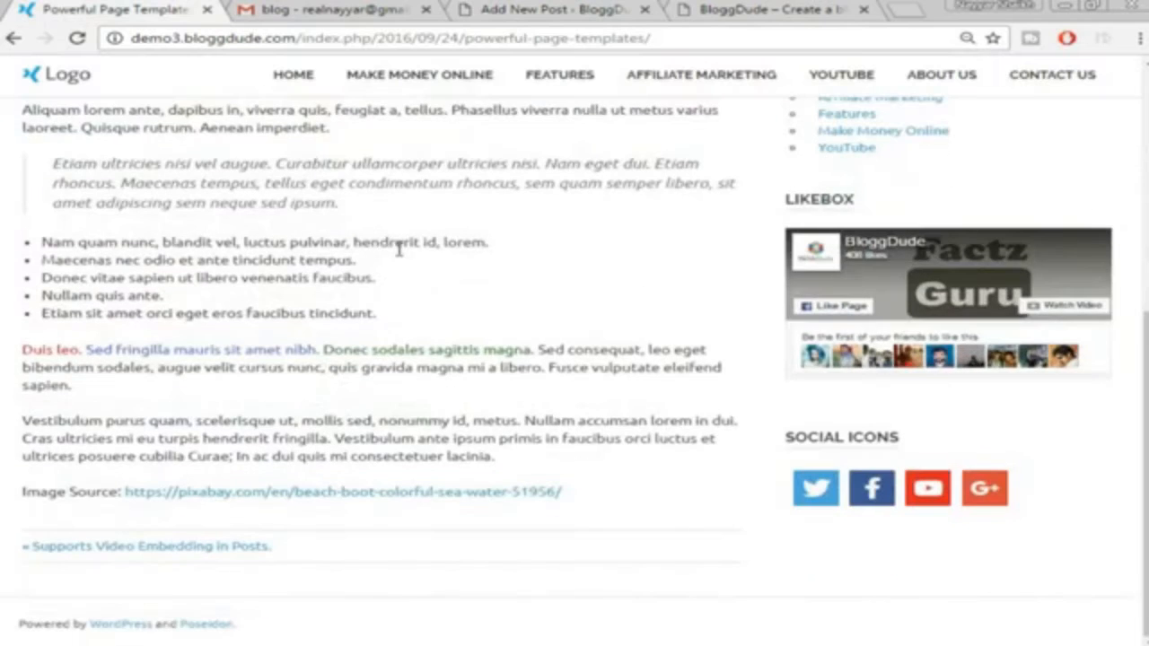
{"action": "scroll", "coordinate": [380, 330], "scroll_direction": "up", "scroll_amount": 6}
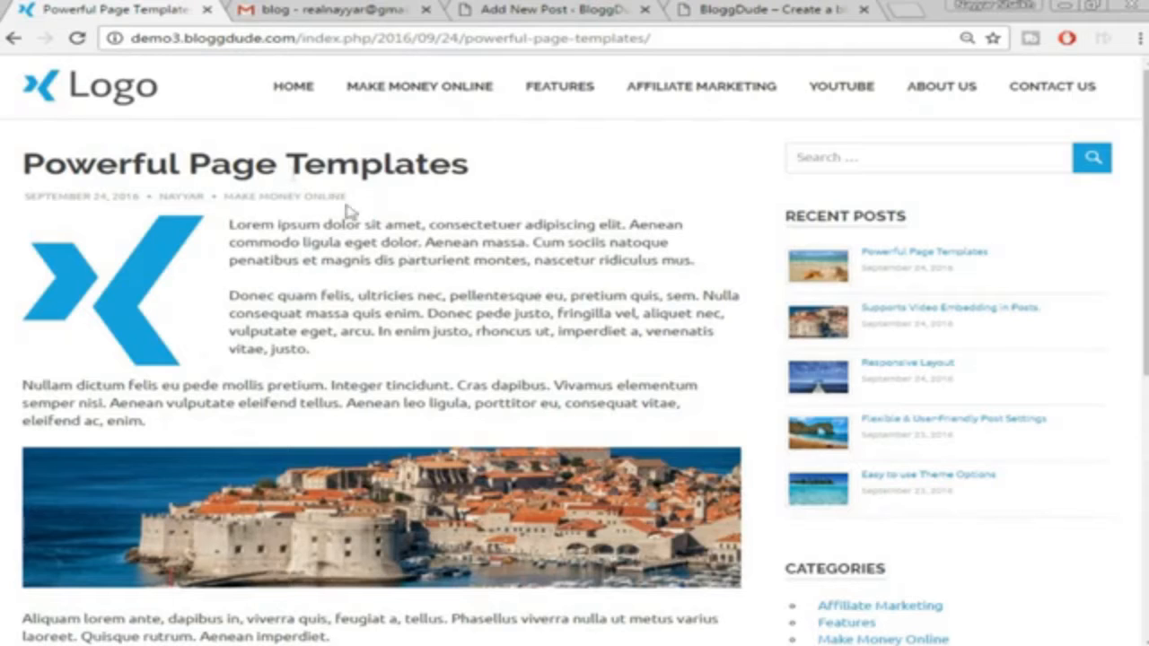
Paste the demo title 'Powerful Page Templates' into the post title and show the second toolbar row
{"action": "triple_click", "coordinate": [297, 165]}
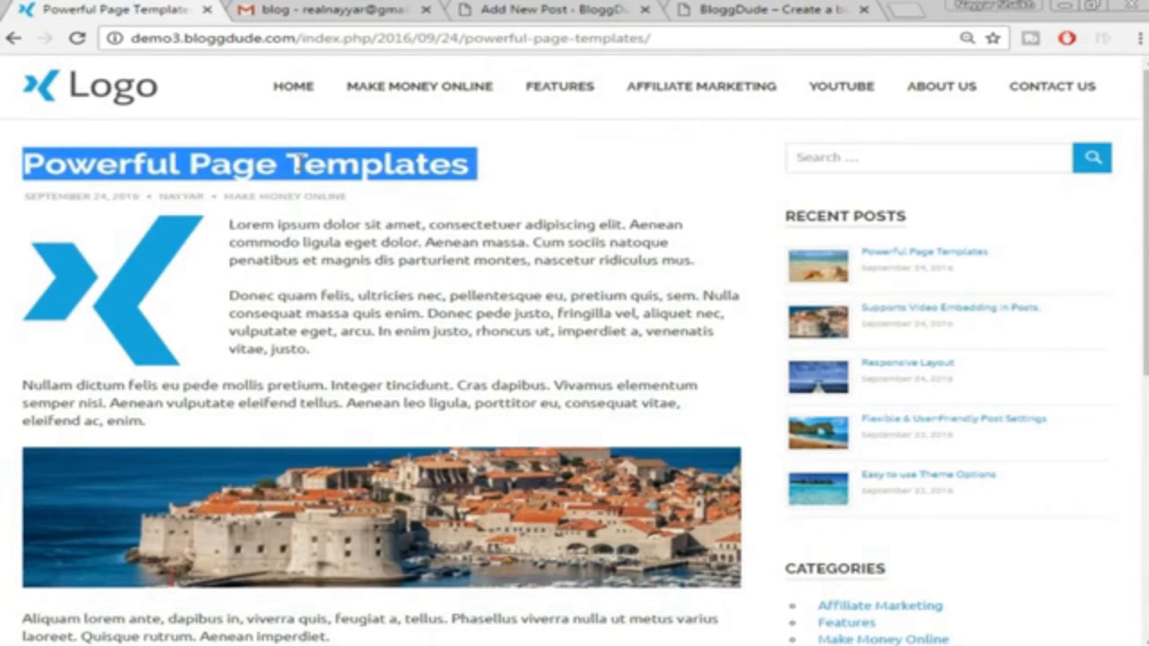
{"action": "left_click", "coordinate": [566, 9]}
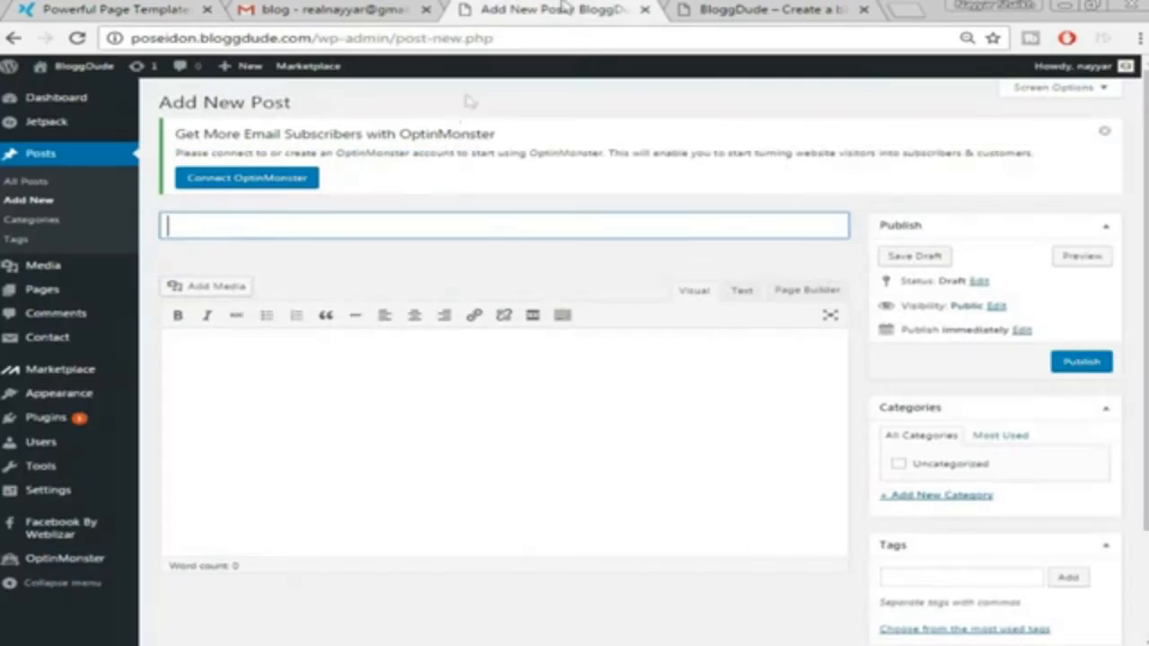
{"action": "right_click", "coordinate": [454, 235]}
{"action": "left_click", "coordinate": [569, 337]}
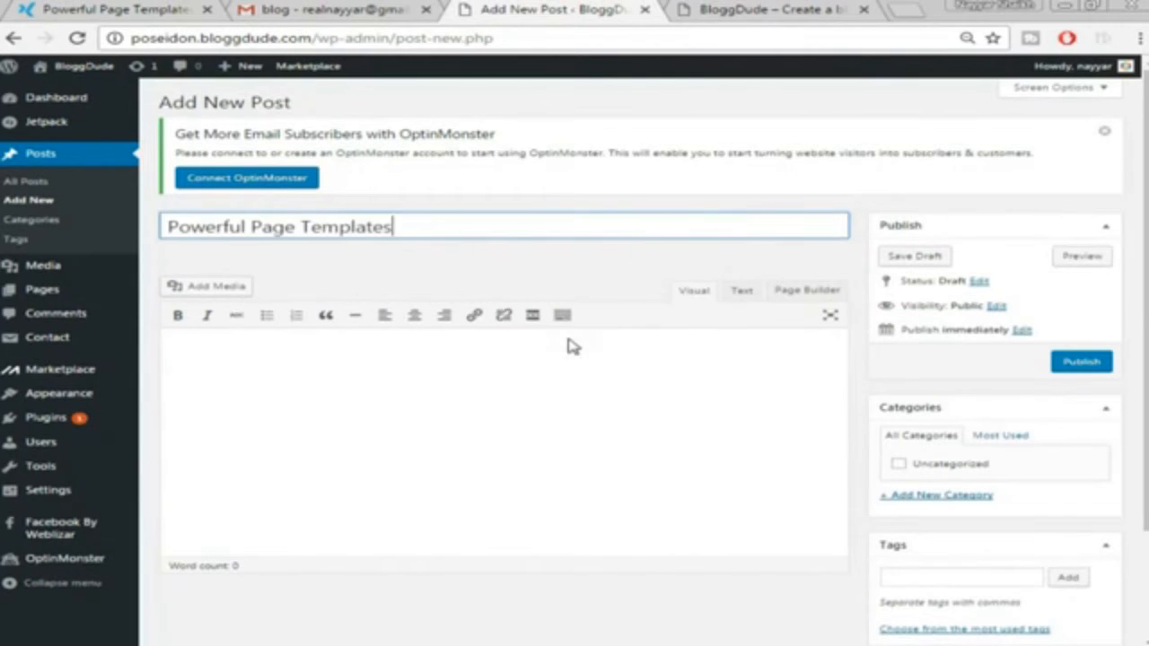
{"action": "left_click", "coordinate": [542, 371]}
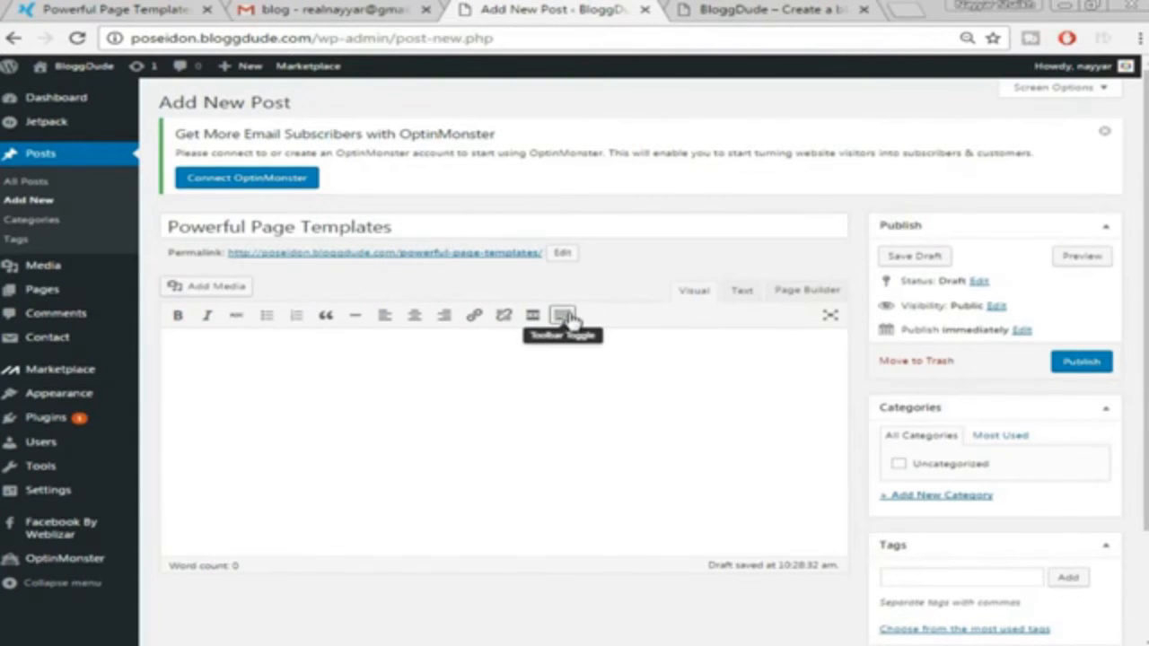
{"action": "left_click", "coordinate": [564, 316]}
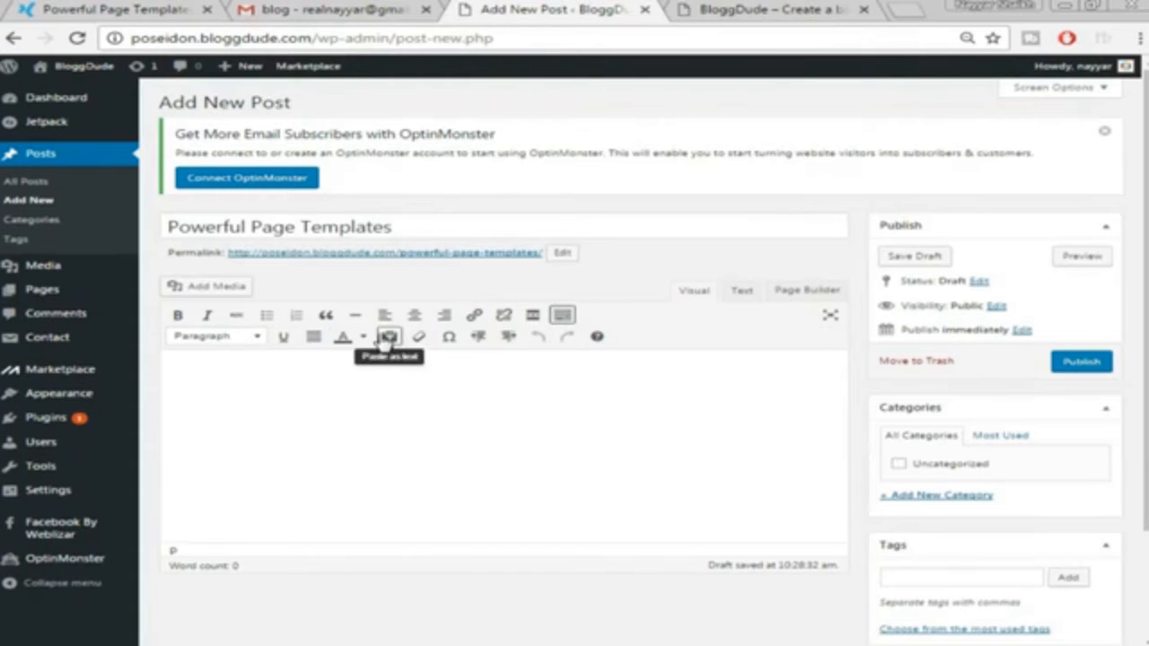
Copy the three opening Lorem ipsum paragraphs from the demo post and paste them into the draft body
{"action": "left_click", "coordinate": [144, 8]}
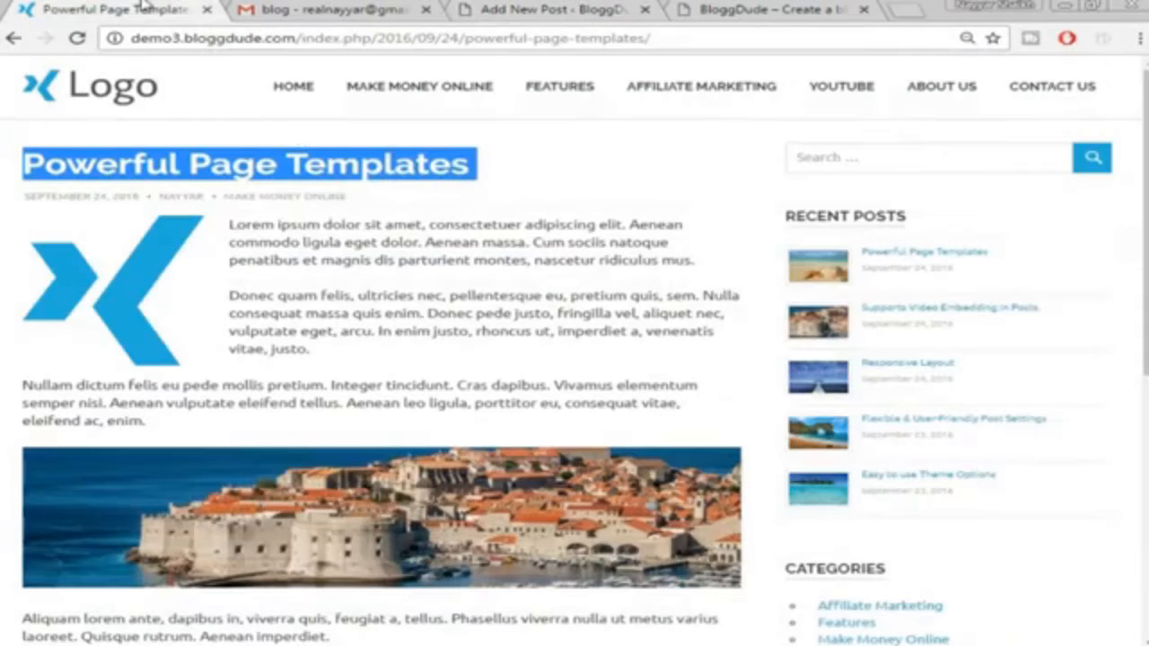
{"action": "left_click_drag", "start_coordinate": [230, 224], "coordinate": [268, 382]}
{"action": "right_click", "coordinate": [276, 332]}
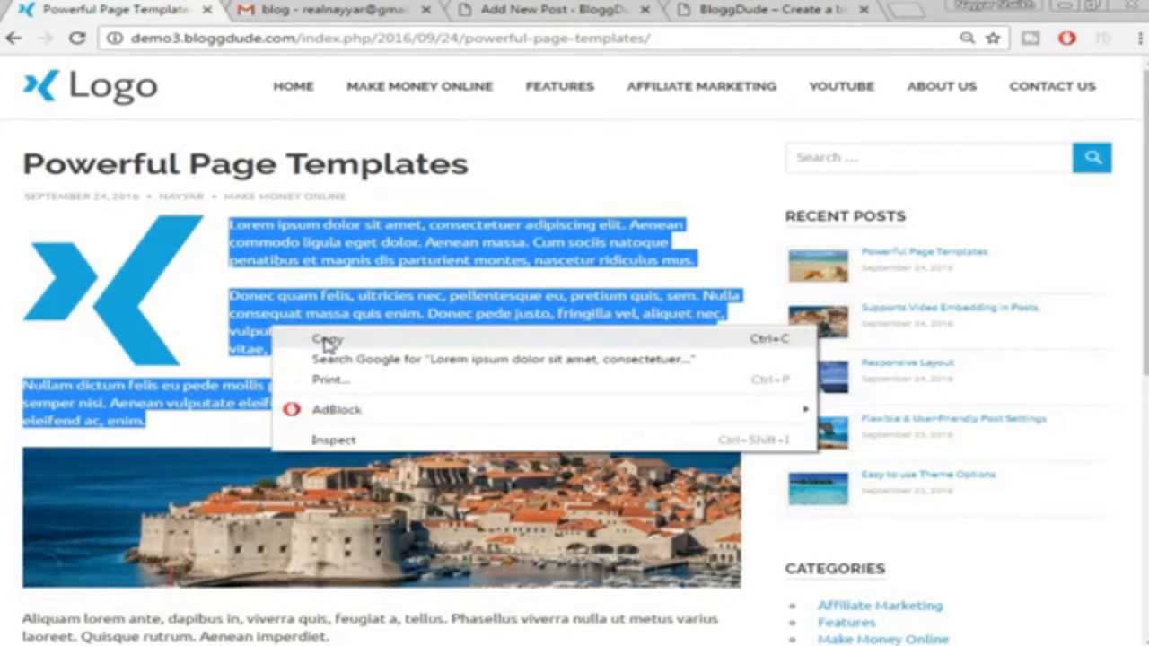
{"action": "left_click", "coordinate": [328, 339]}
{"action": "left_click", "coordinate": [592, 9]}
{"action": "right_click", "coordinate": [390, 413]}
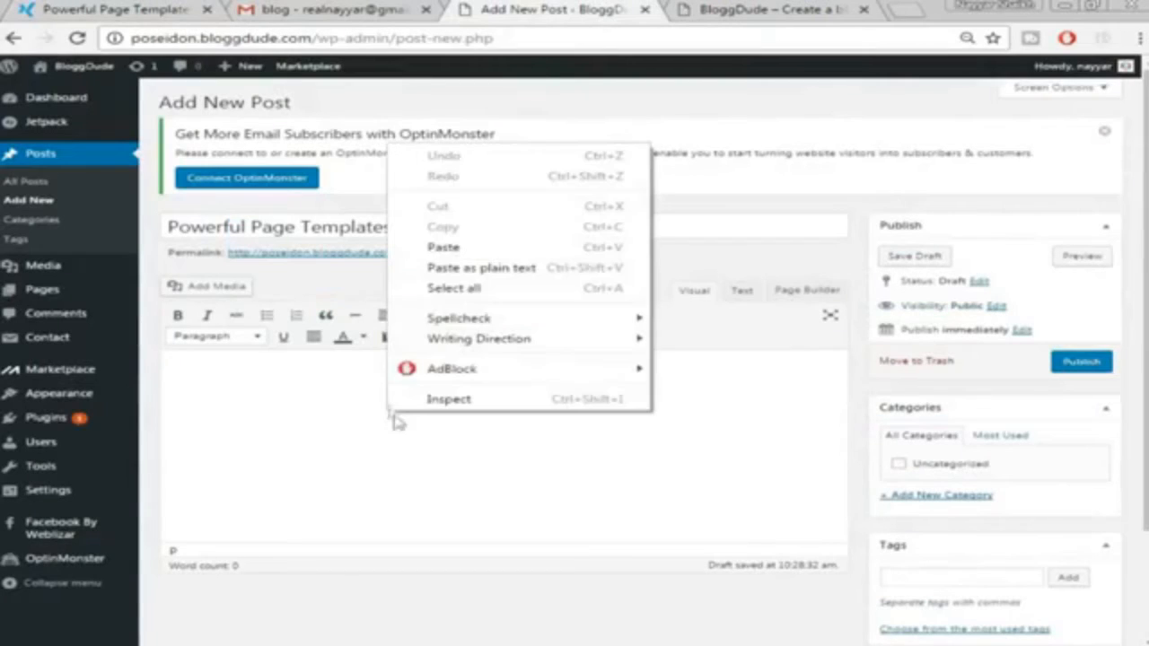
{"action": "left_click", "coordinate": [492, 248]}
{"action": "scroll", "coordinate": [492, 398], "scroll_direction": "down", "scroll_amount": 3}
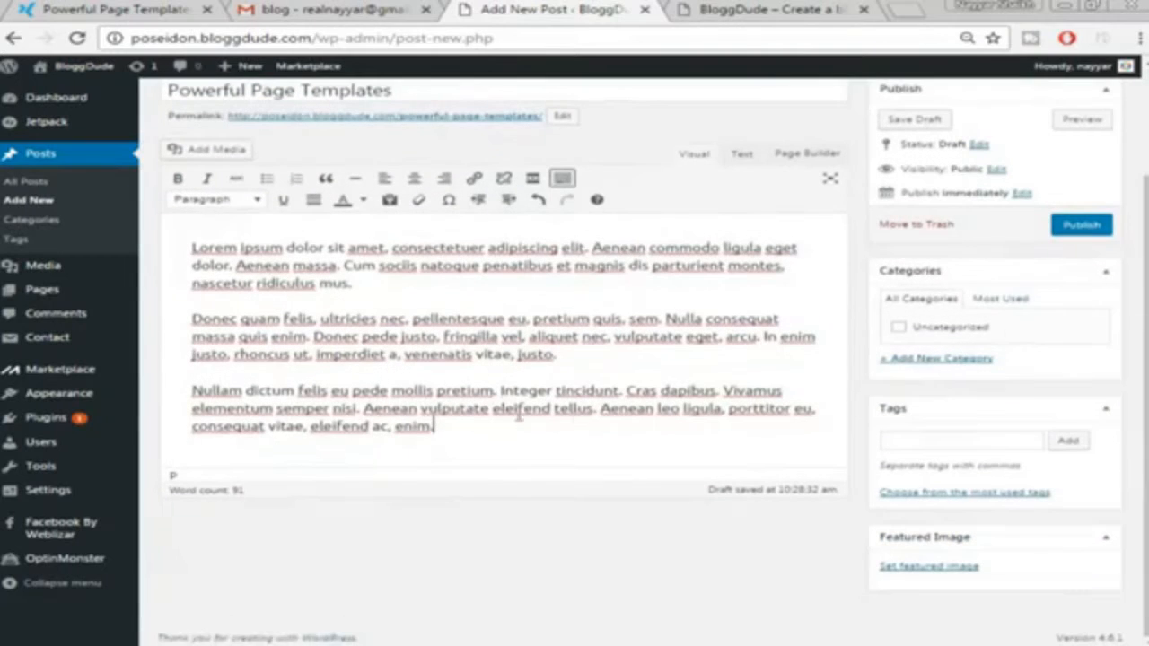
{"action": "scroll", "coordinate": [762, 287], "scroll_direction": "up", "scroll_amount": 4}
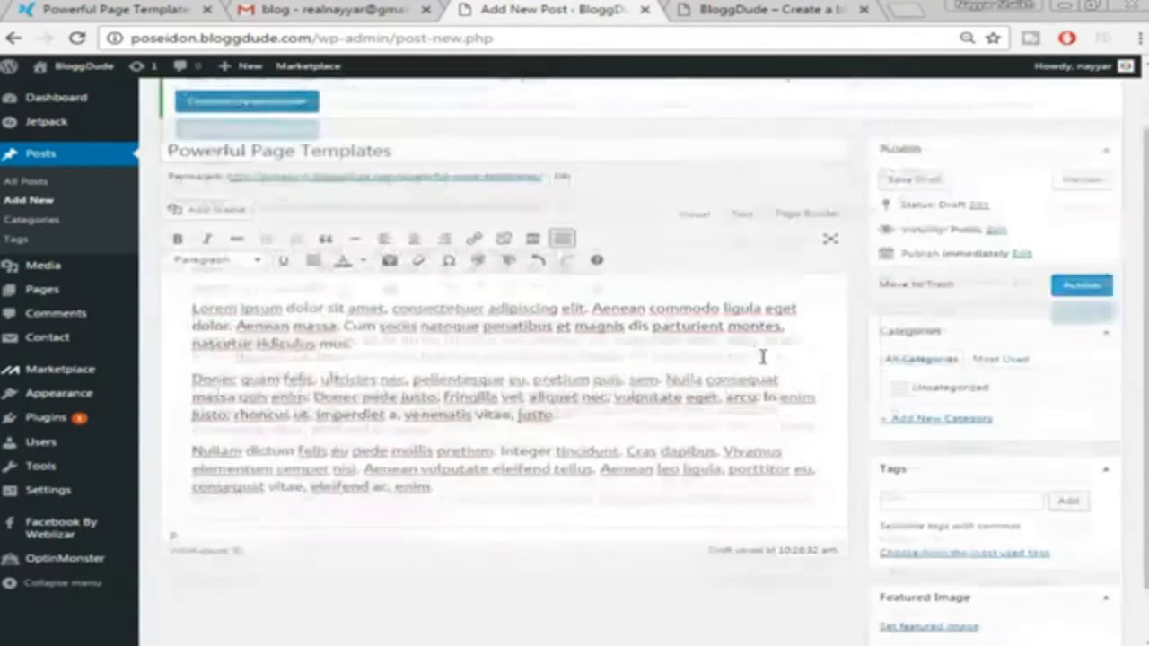
{"action": "scroll", "coordinate": [715, 381], "scroll_direction": "down", "scroll_amount": 4}
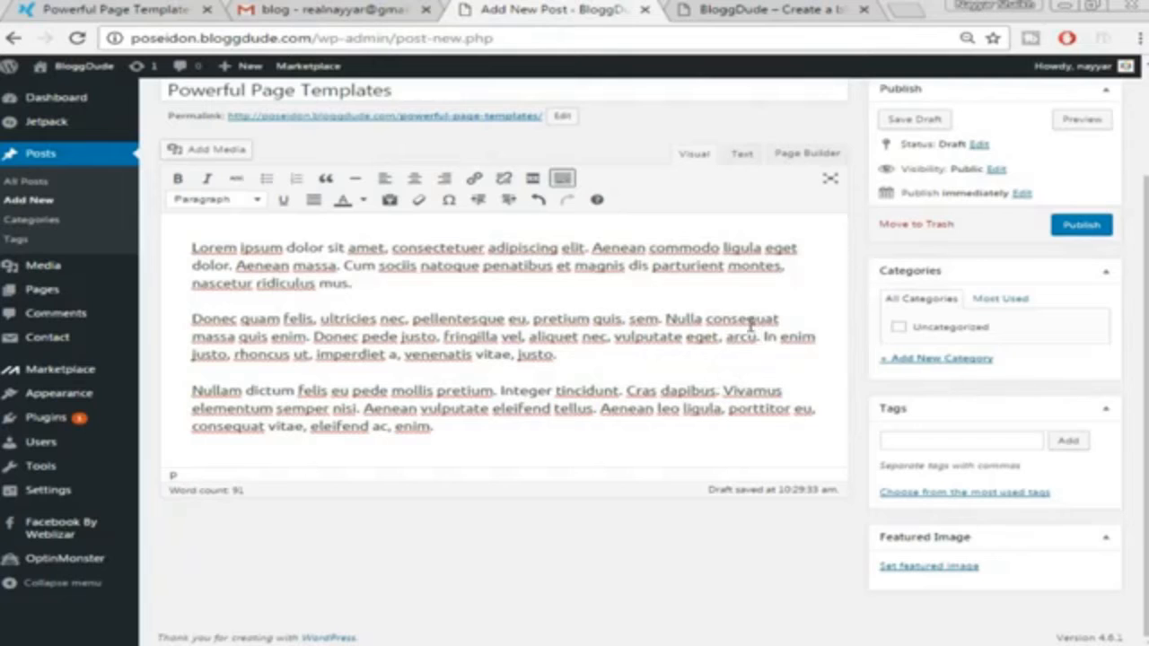
{"action": "scroll", "coordinate": [557, 215], "scroll_direction": "up", "scroll_amount": 2}
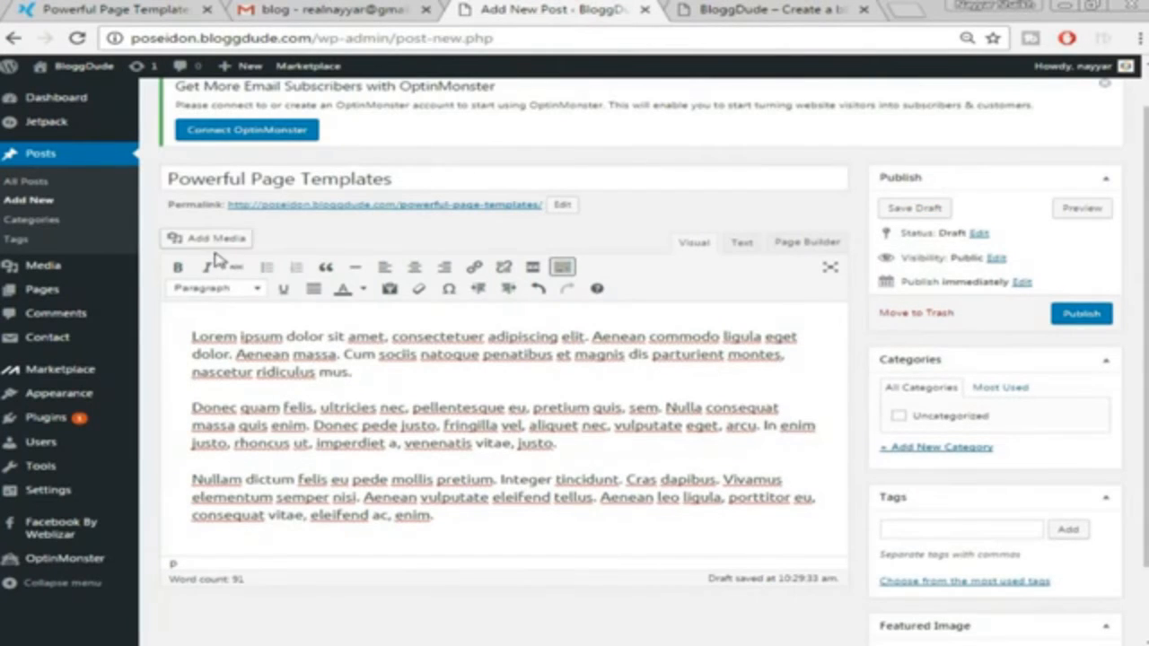
Upload the postimg logo image through Add Media and insert it into the post
{"action": "left_click", "coordinate": [216, 239]}
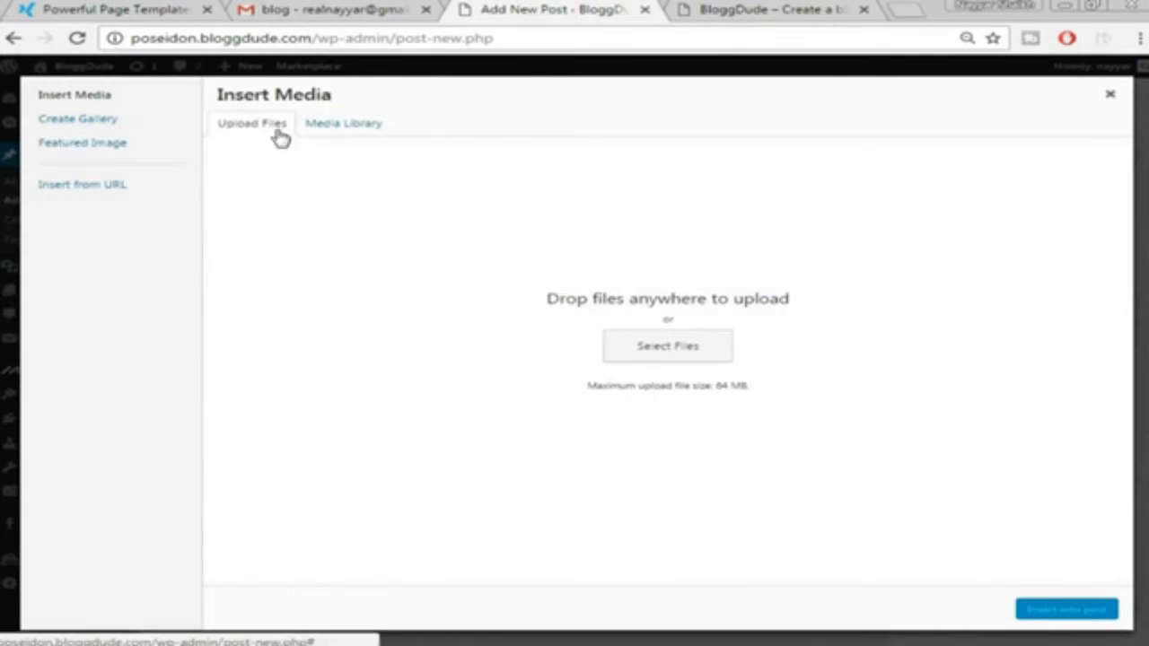
{"action": "left_click", "coordinate": [664, 350]}
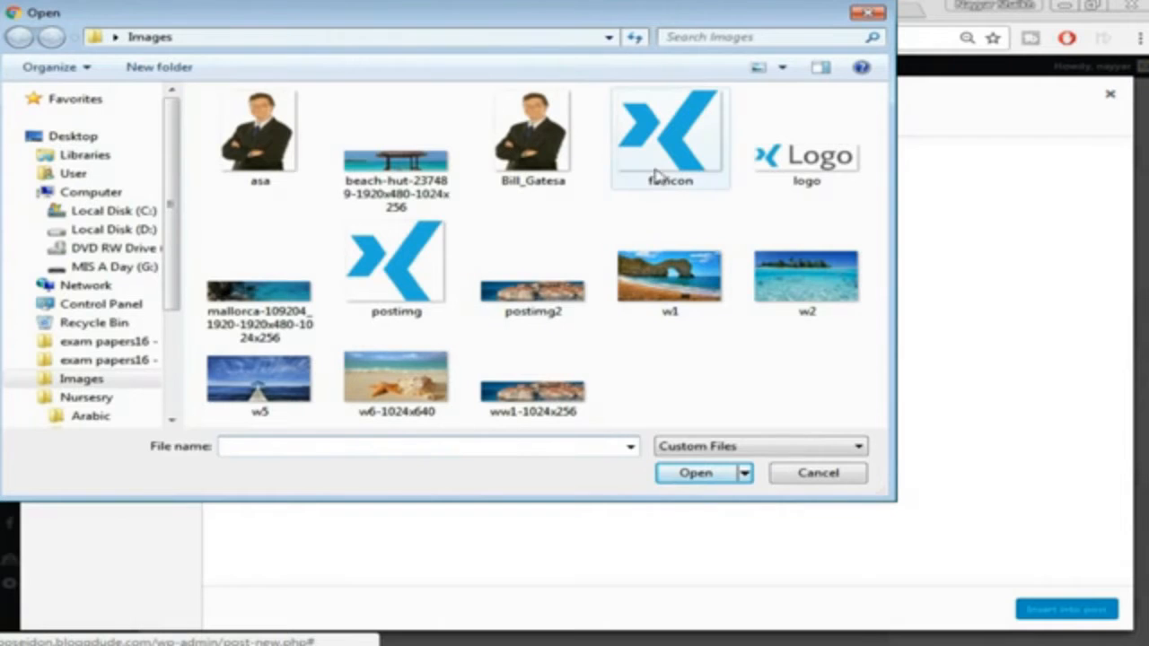
{"action": "left_click", "coordinate": [418, 275]}
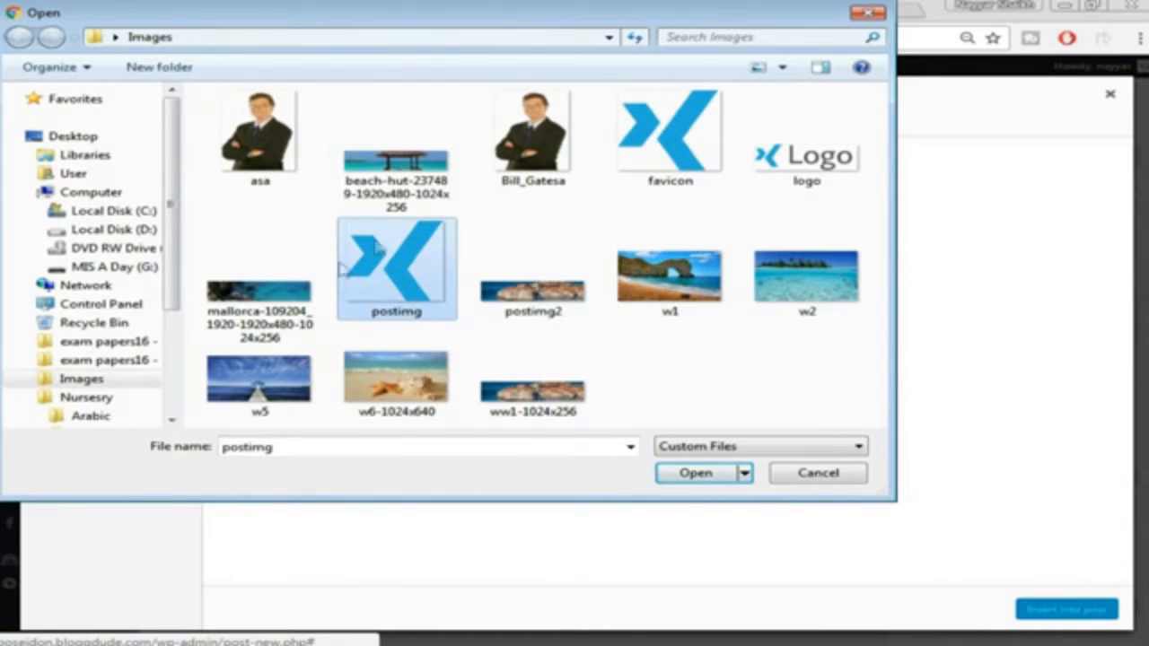
{"action": "left_click", "coordinate": [695, 476]}
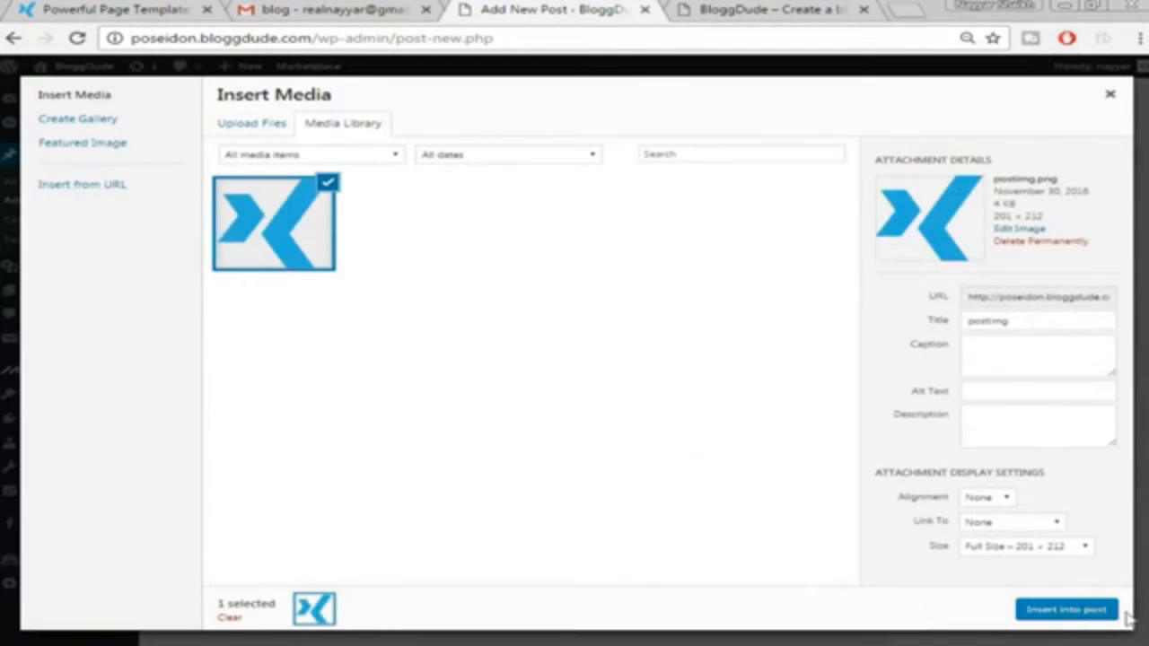
{"action": "left_click", "coordinate": [1064, 610]}
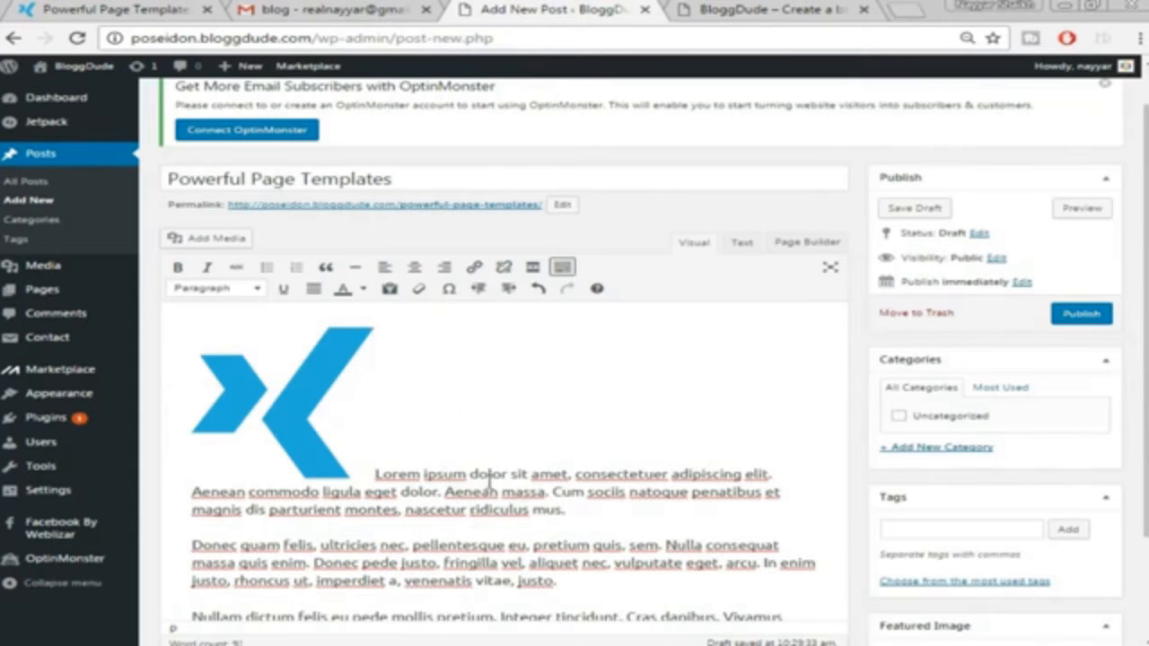
Align the logo left so the text wraps beside it, then compare with the demo post
{"action": "scroll", "coordinate": [444, 475], "scroll_direction": "down", "scroll_amount": 1}
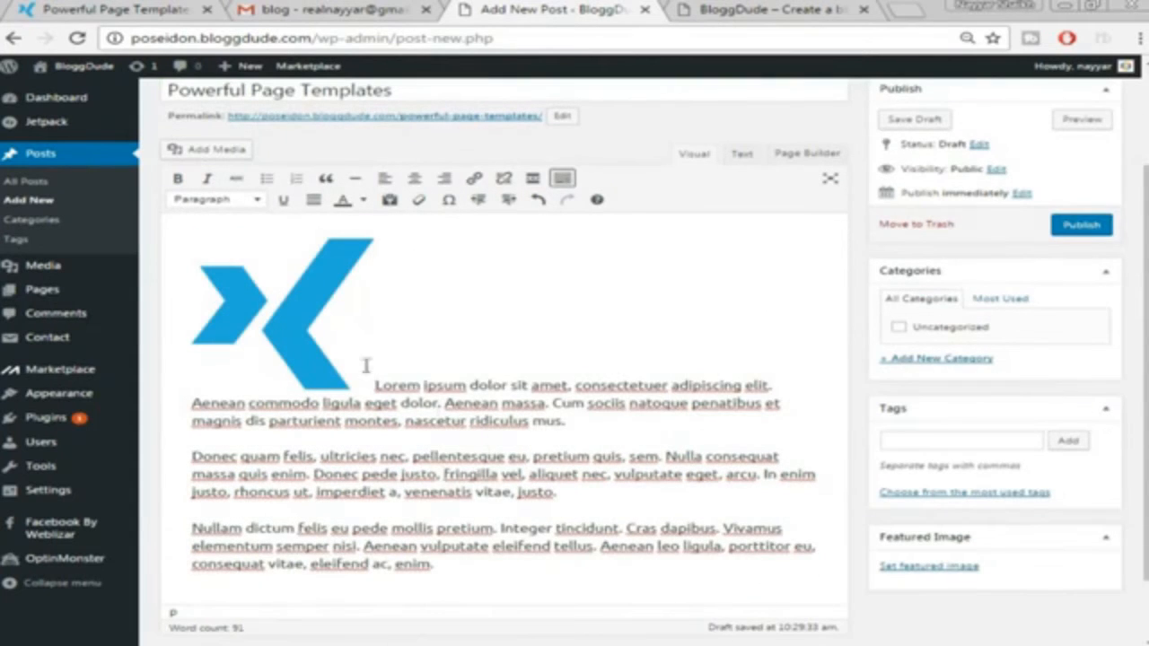
{"action": "left_click", "coordinate": [274, 308]}
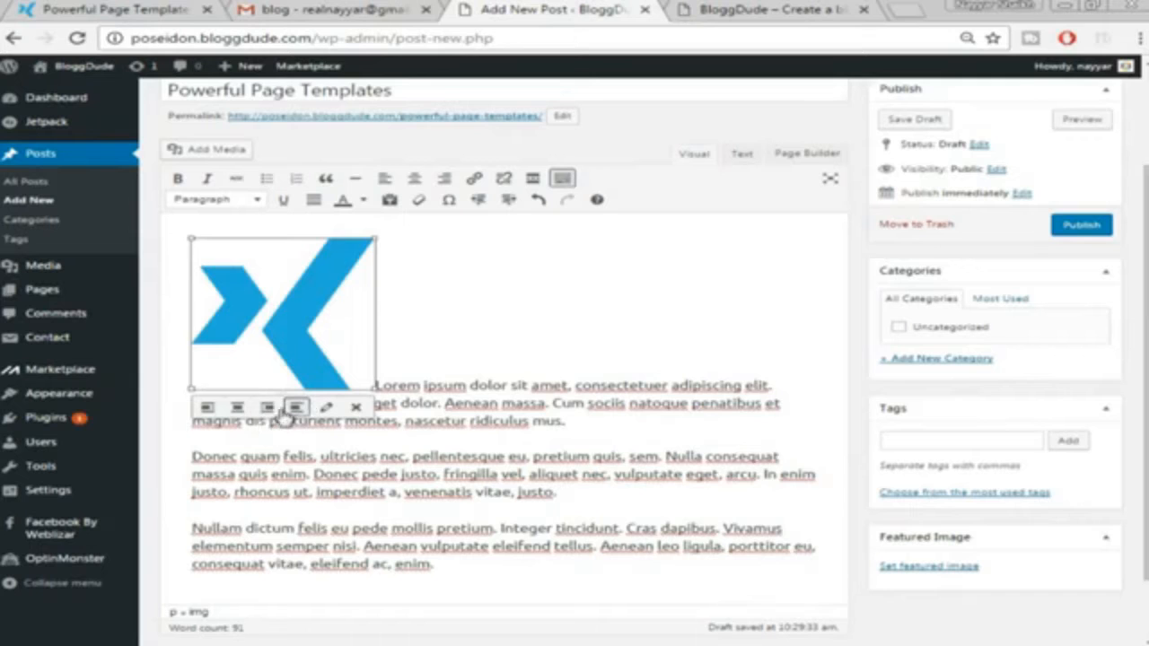
{"action": "left_click", "coordinate": [209, 408]}
{"action": "left_click", "coordinate": [437, 282]}
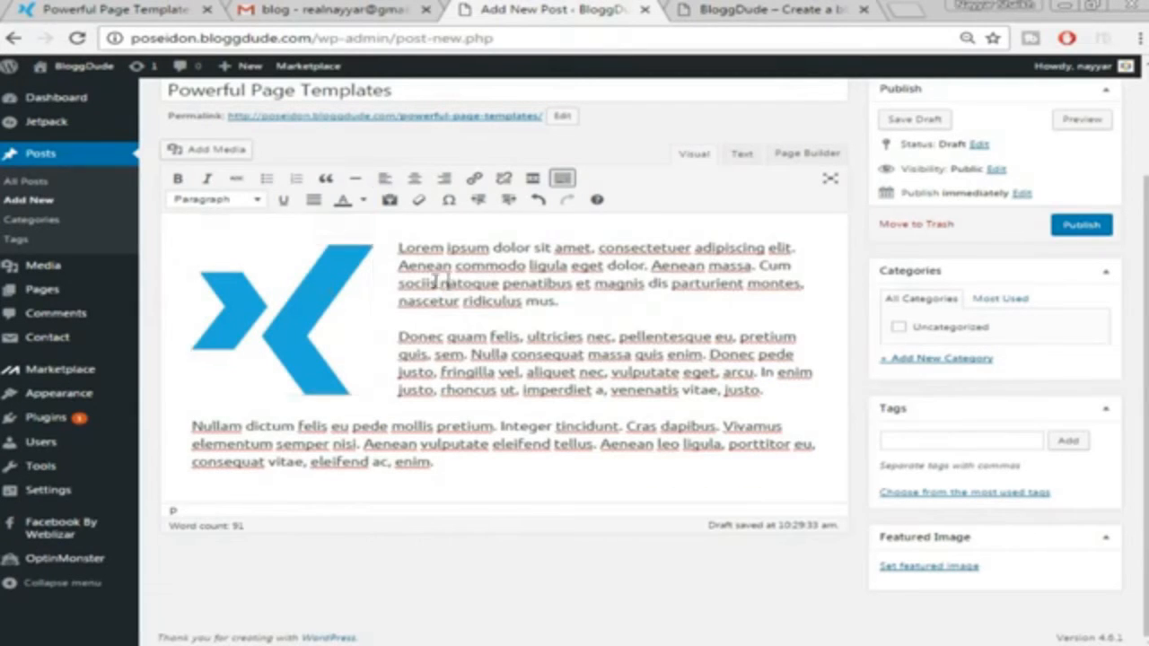
{"action": "left_click", "coordinate": [349, 311]}
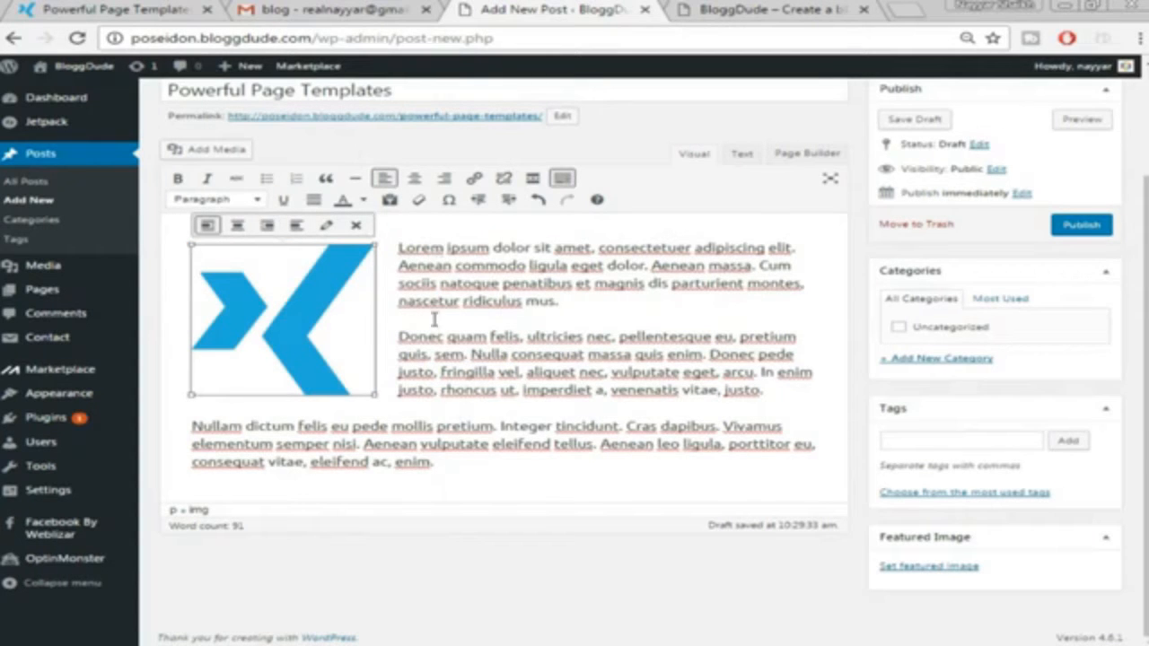
{"action": "left_click", "coordinate": [454, 462]}
{"action": "left_click", "coordinate": [117, 10]}
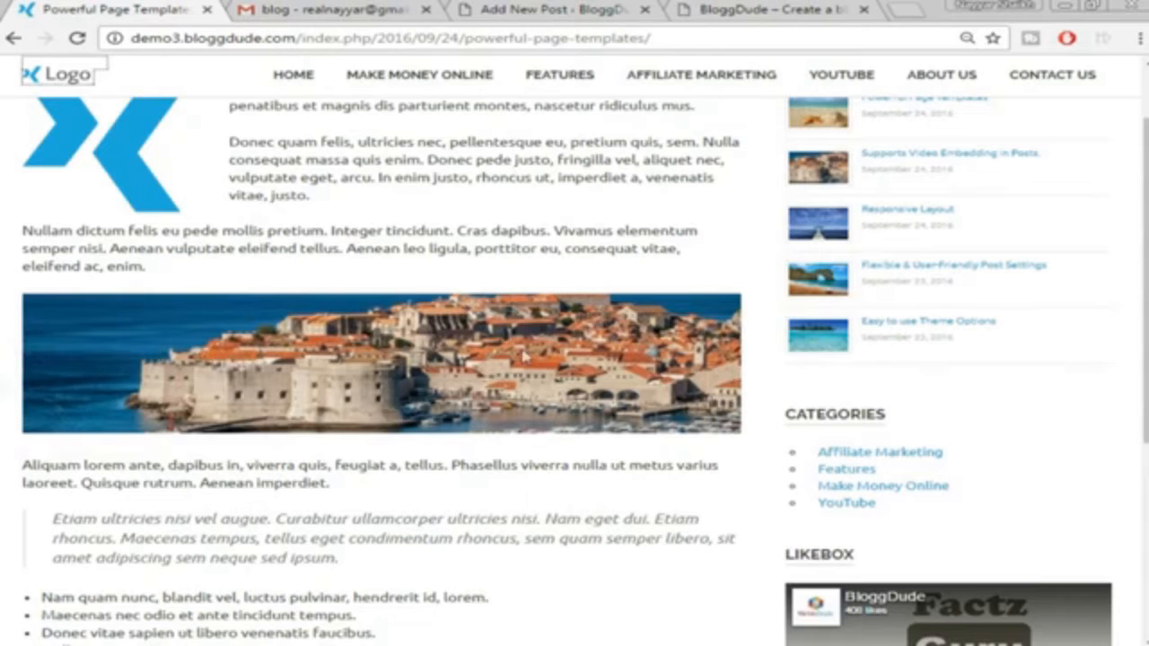
Upload the postimg2 city image into the draft and widen it to the full editor width
{"action": "left_click", "coordinate": [547, 9]}
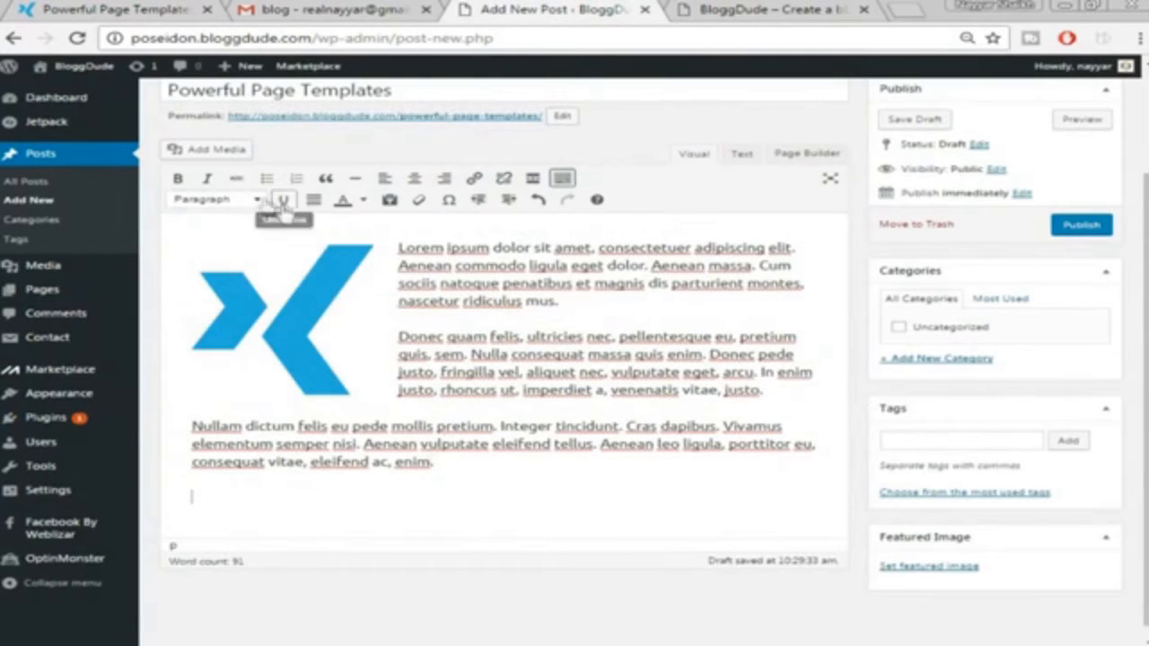
{"action": "left_click", "coordinate": [235, 151]}
{"action": "left_click", "coordinate": [251, 127]}
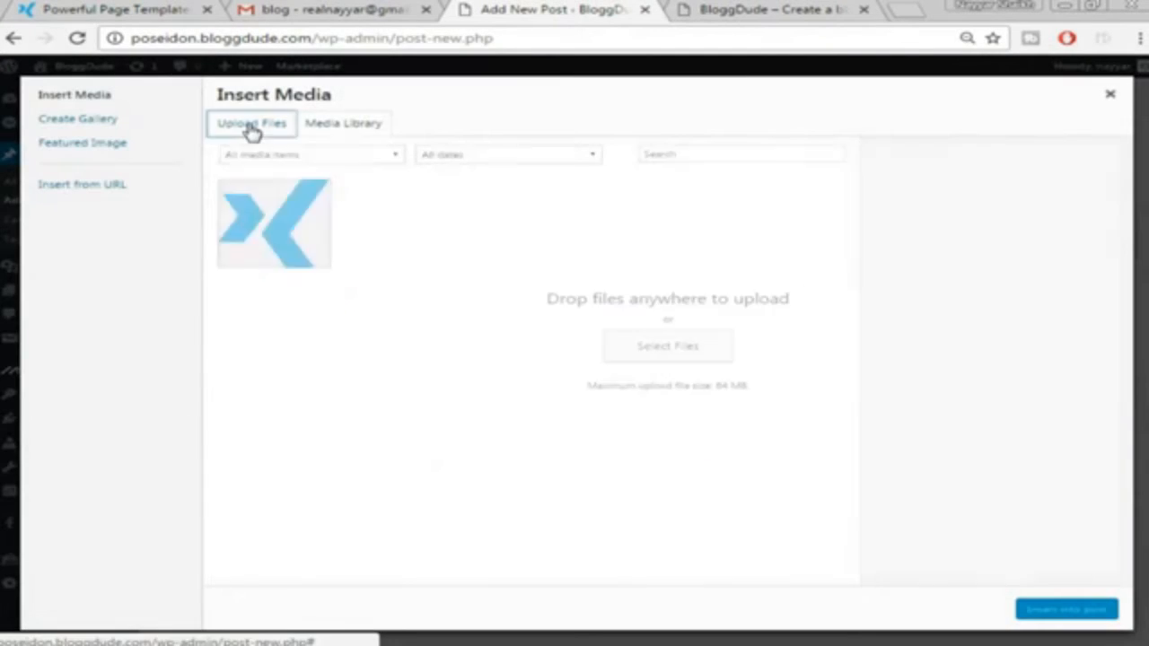
{"action": "left_click", "coordinate": [667, 345]}
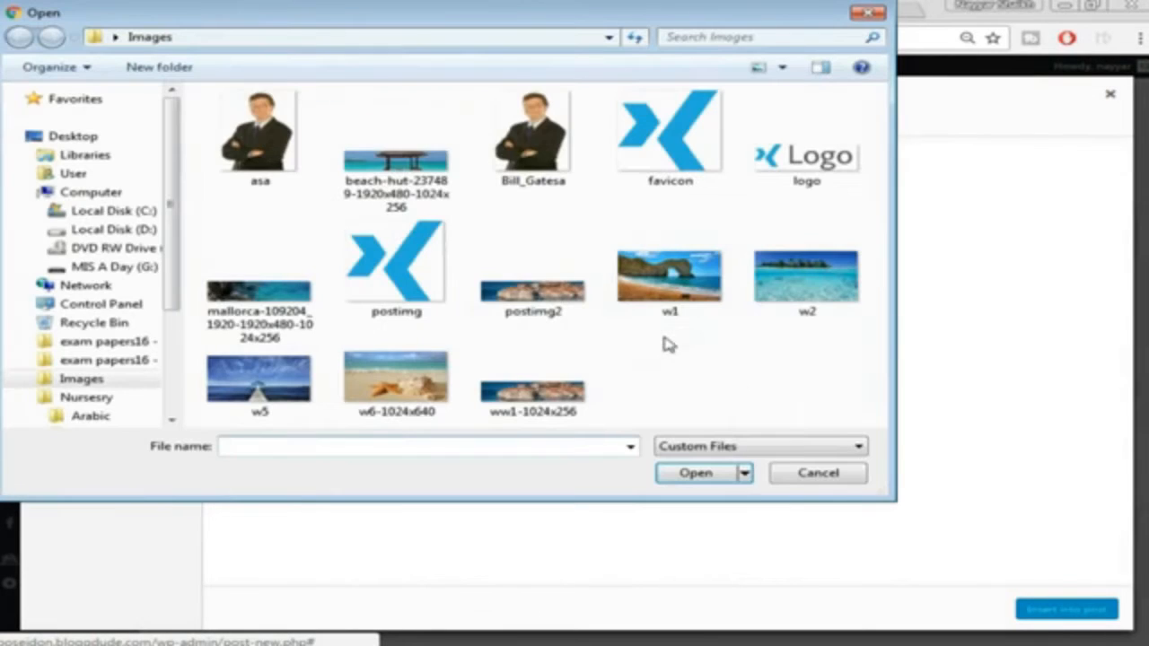
{"action": "left_click", "coordinate": [549, 312]}
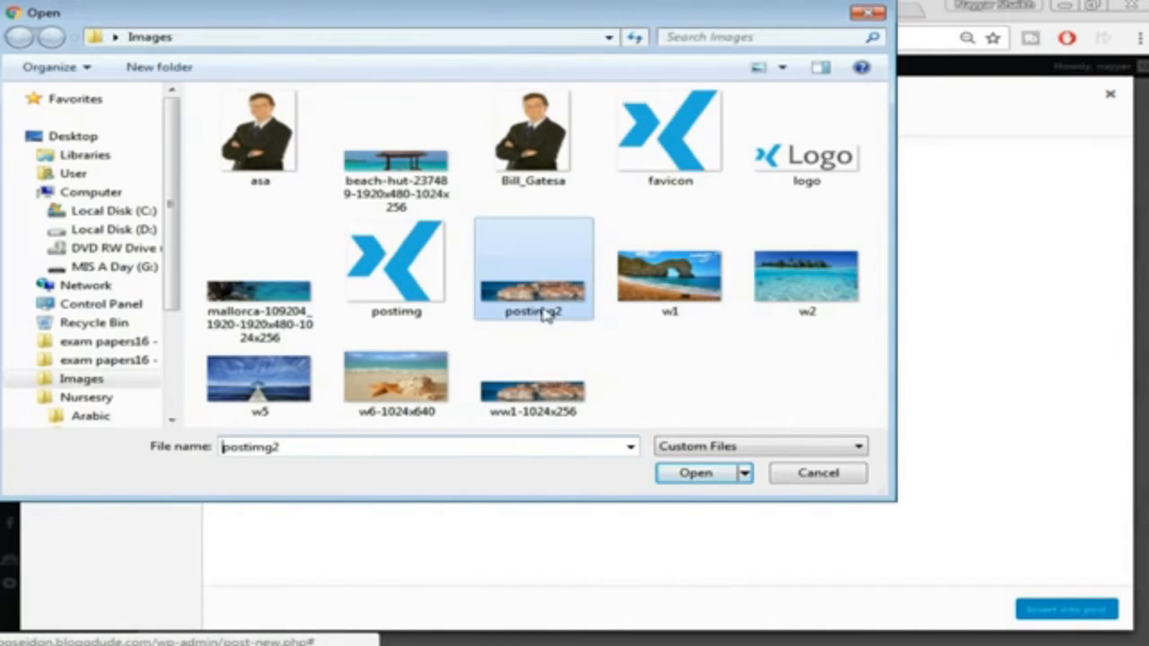
{"action": "left_click", "coordinate": [692, 481]}
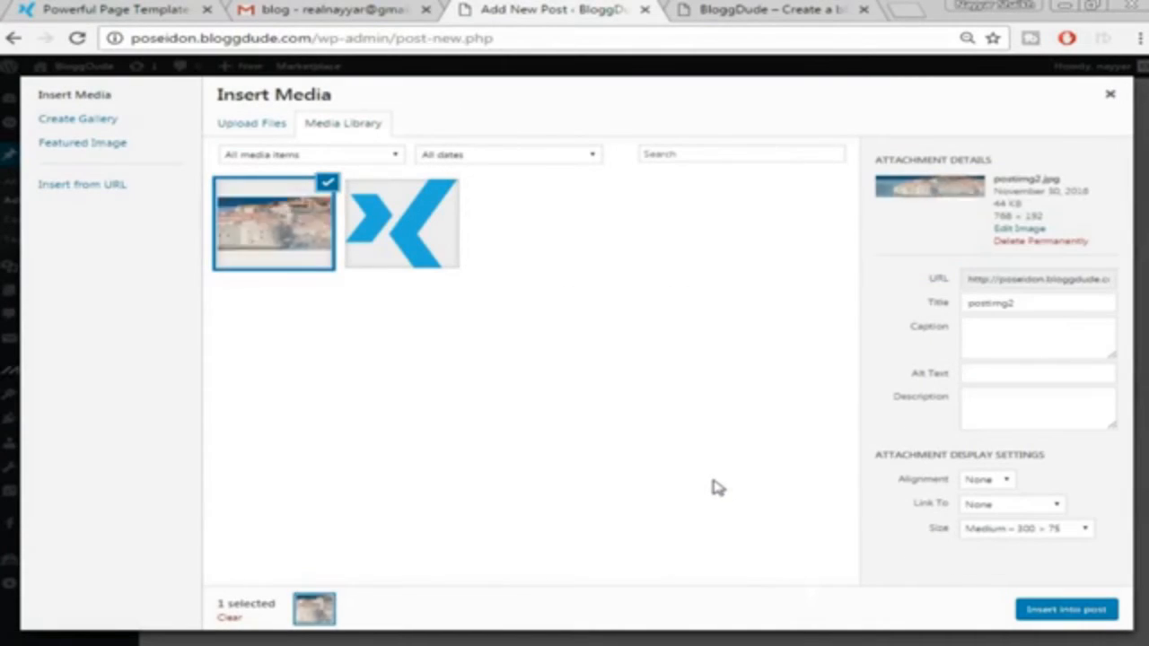
{"action": "left_click", "coordinate": [1064, 612]}
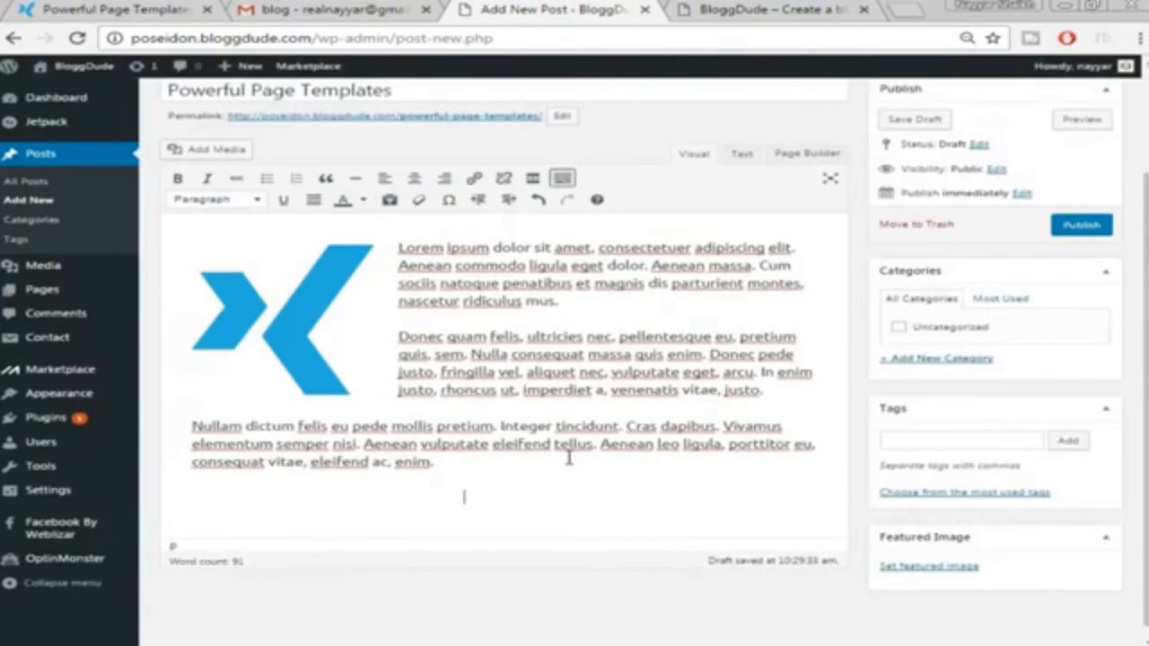
{"action": "scroll", "coordinate": [569, 458], "scroll_direction": "down", "scroll_amount": 1}
{"action": "left_click", "coordinate": [329, 463]}
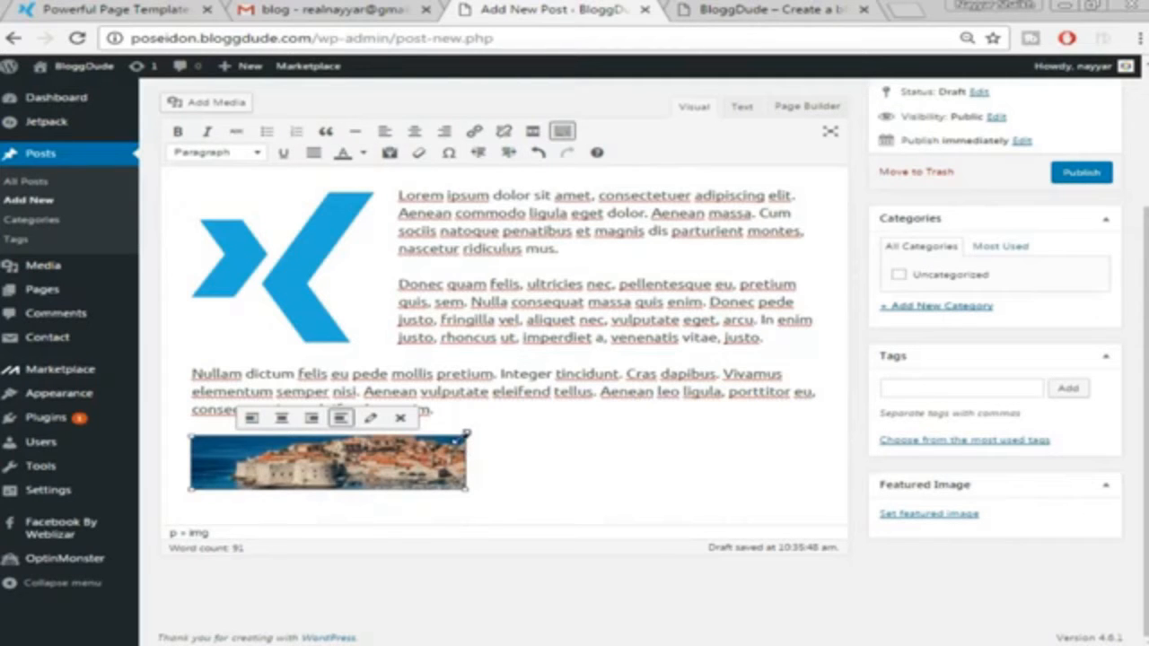
{"action": "left_click_drag", "start_coordinate": [466, 434], "coordinate": [916, 389]}
Add an empty paragraph below the image and bring up the published sample post
{"action": "scroll", "coordinate": [845, 459], "scroll_direction": "down", "scroll_amount": 1}
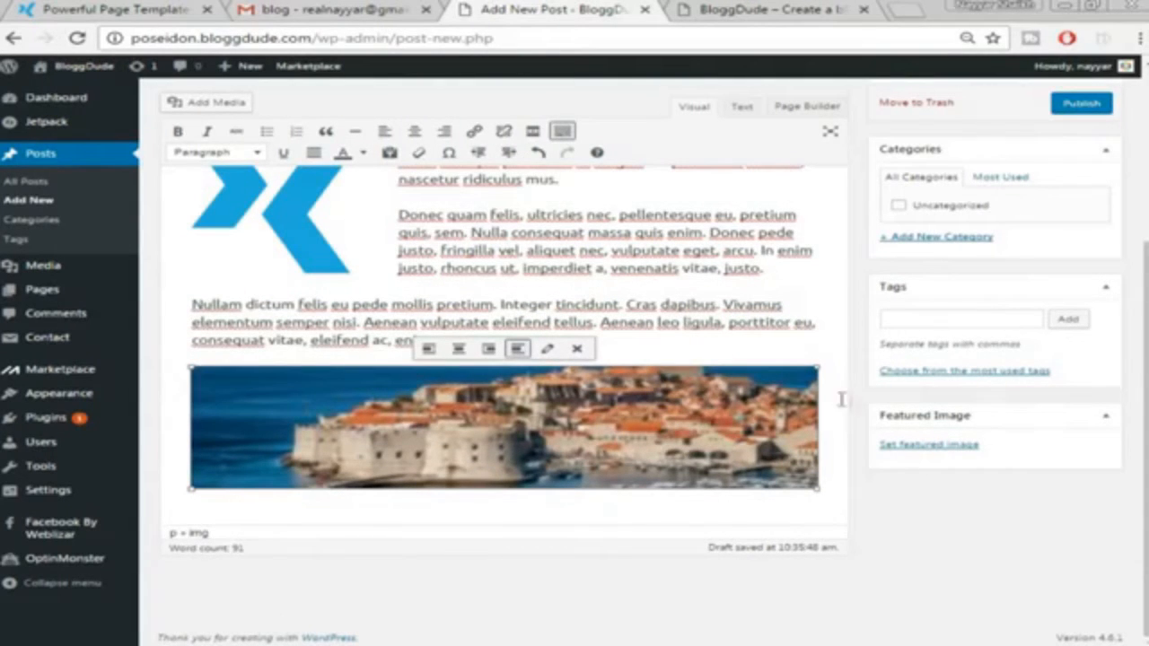
{"action": "left_click", "coordinate": [836, 437]}
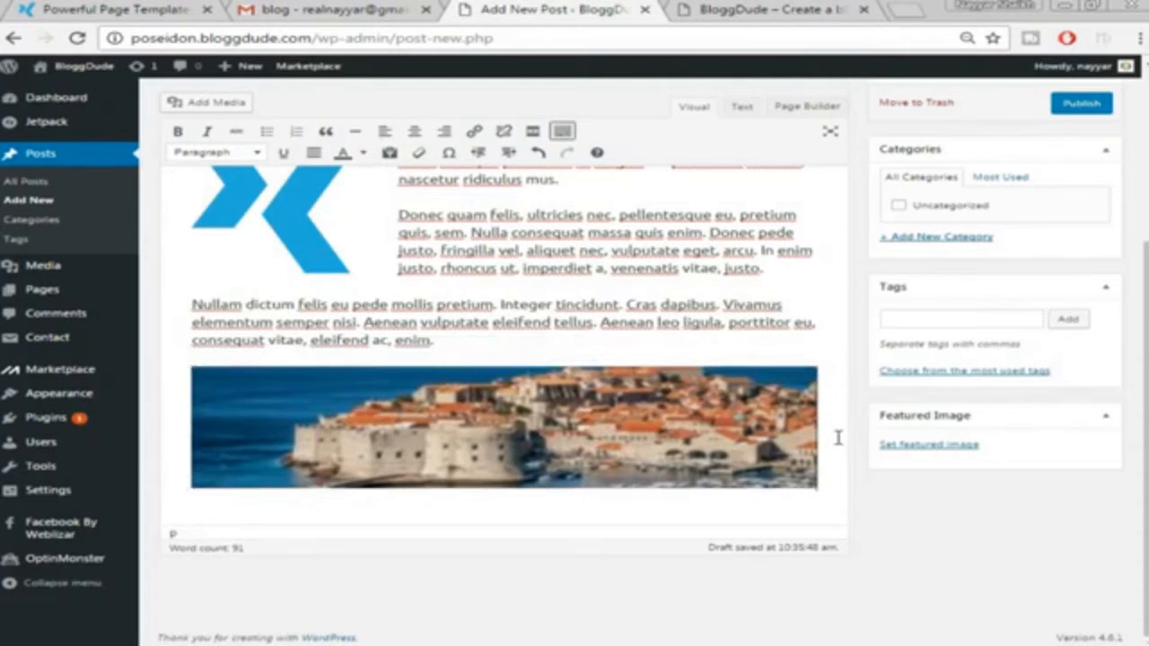
{"action": "key", "text": "Return"}
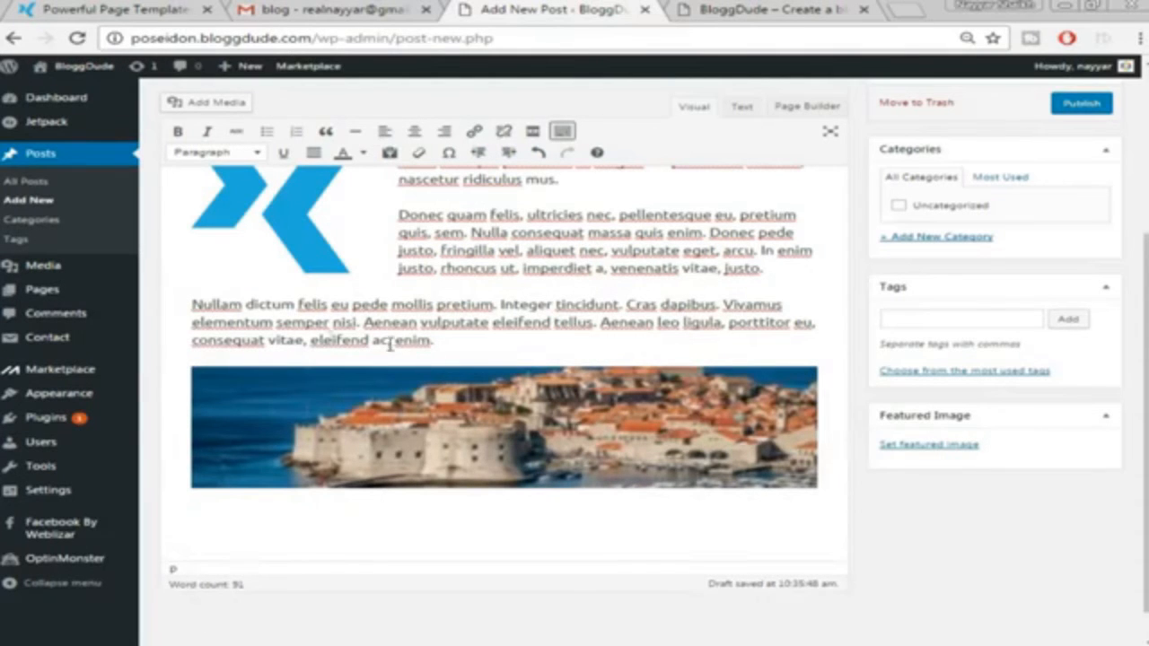
{"action": "left_click", "coordinate": [124, 9]}
{"action": "scroll", "coordinate": [752, 265], "scroll_direction": "down", "scroll_amount": 1}
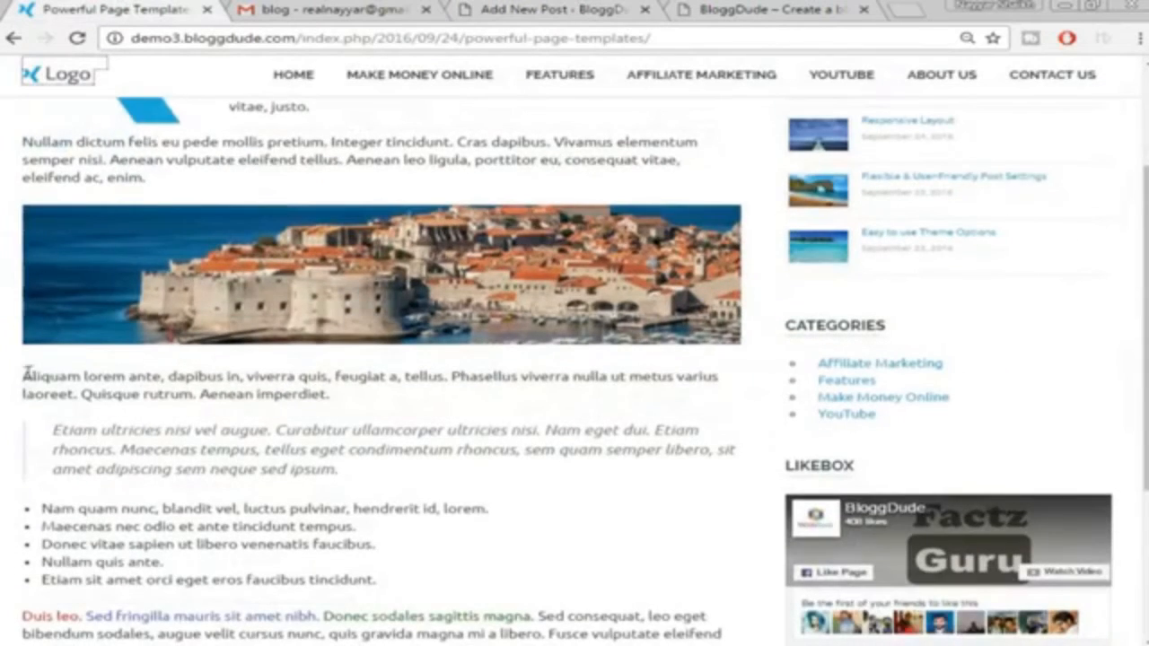
Copy the Aliquam paragraph and quoted Etiam paragraph from the sample post and paste them below the image
{"action": "left_click_drag", "start_coordinate": [21, 377], "coordinate": [405, 464]}
{"action": "right_click", "coordinate": [394, 454]}
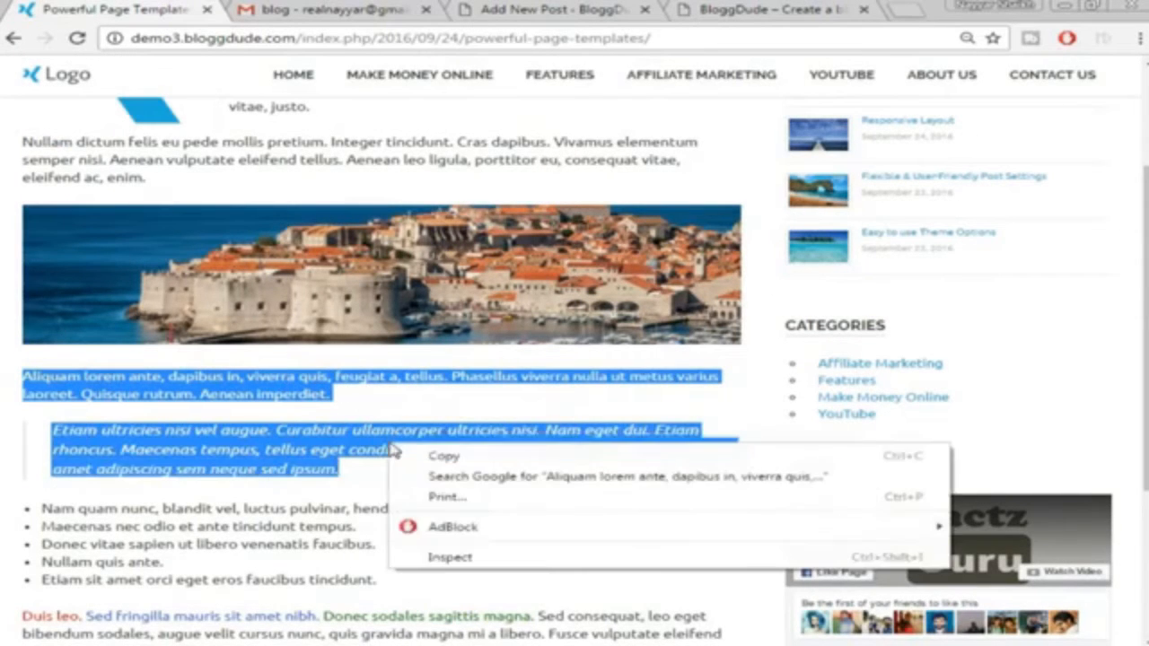
{"action": "left_click", "coordinate": [482, 462]}
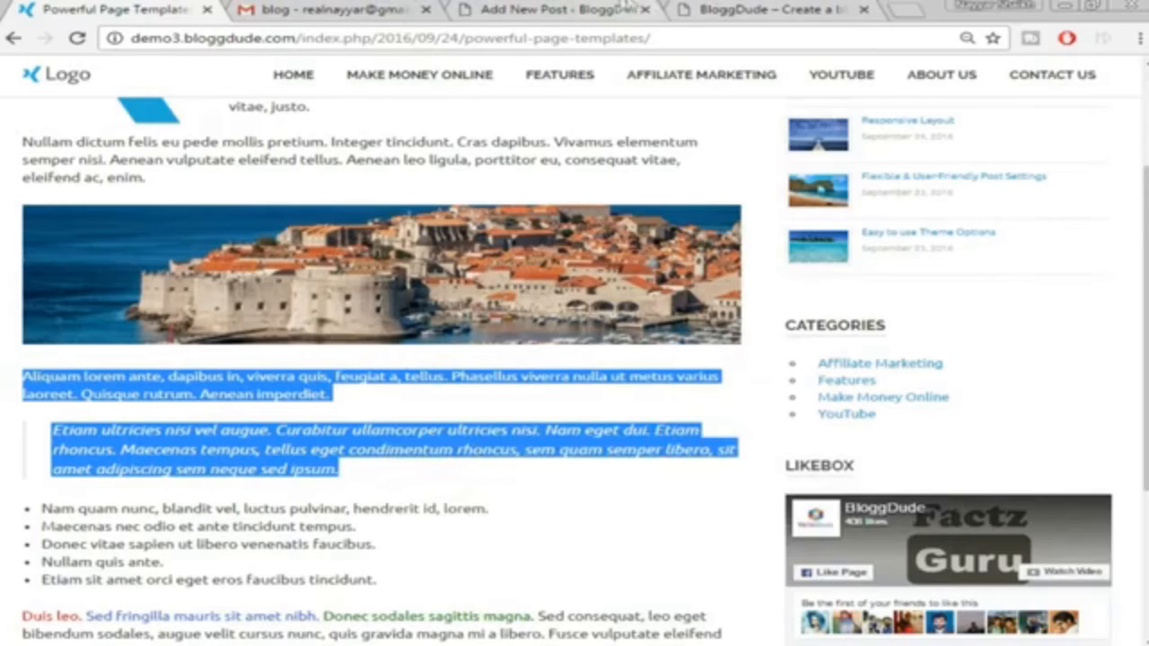
{"action": "left_click", "coordinate": [574, 9]}
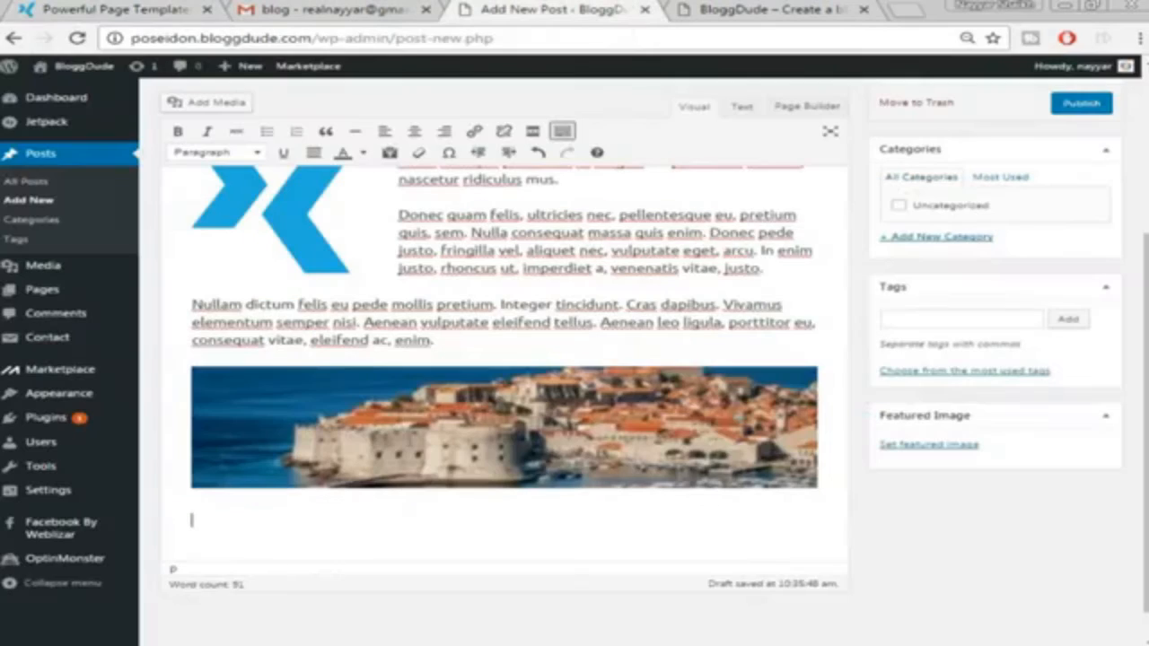
{"action": "left_click", "coordinate": [268, 513]}
{"action": "key", "text": "ctrl+v"}
{"action": "scroll", "coordinate": [485, 485], "scroll_direction": "down", "scroll_amount": 1}
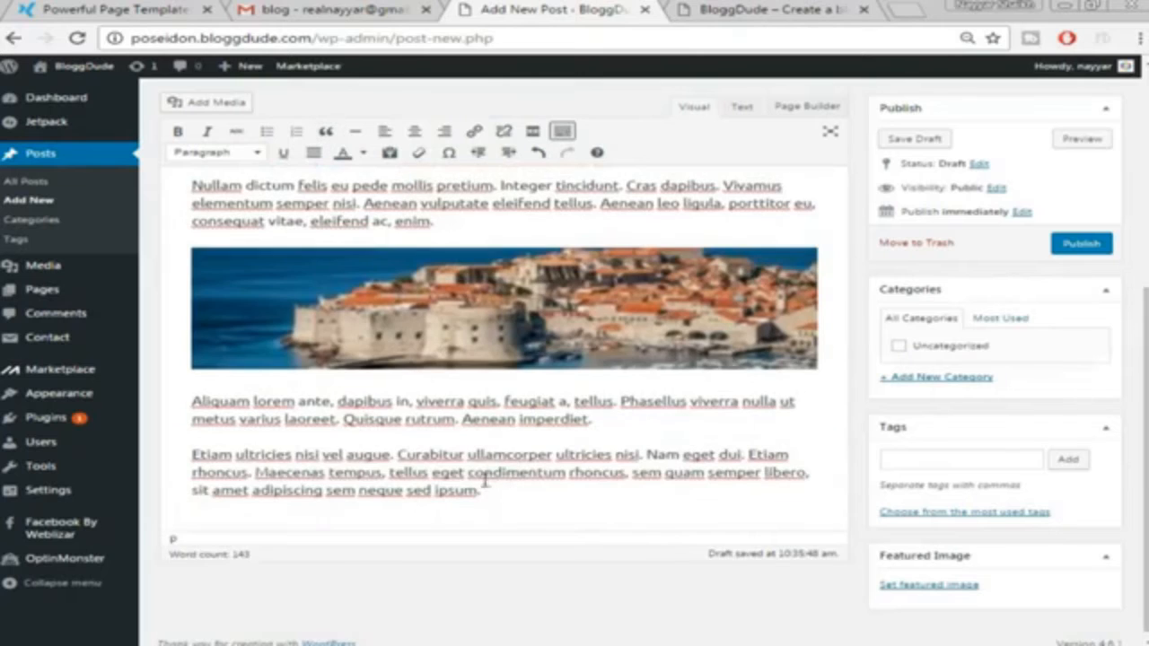
Format the pasted Etiam paragraph as a blockquote and start a plain paragraph after it
{"action": "left_click", "coordinate": [107, 11]}
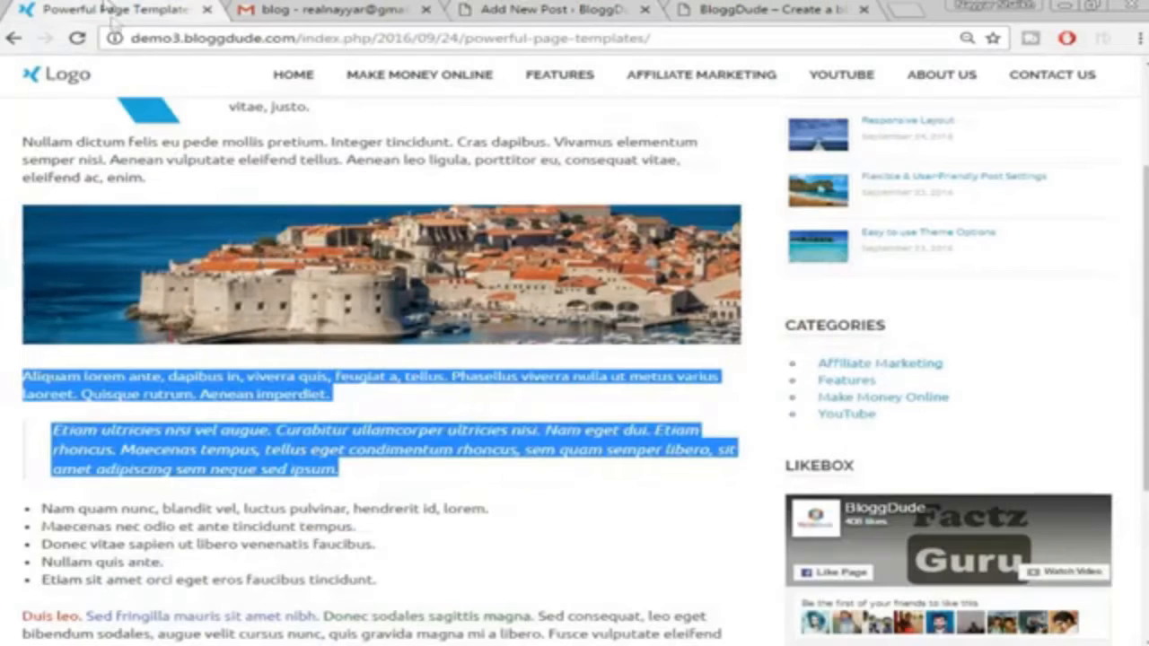
{"action": "left_click", "coordinate": [408, 423]}
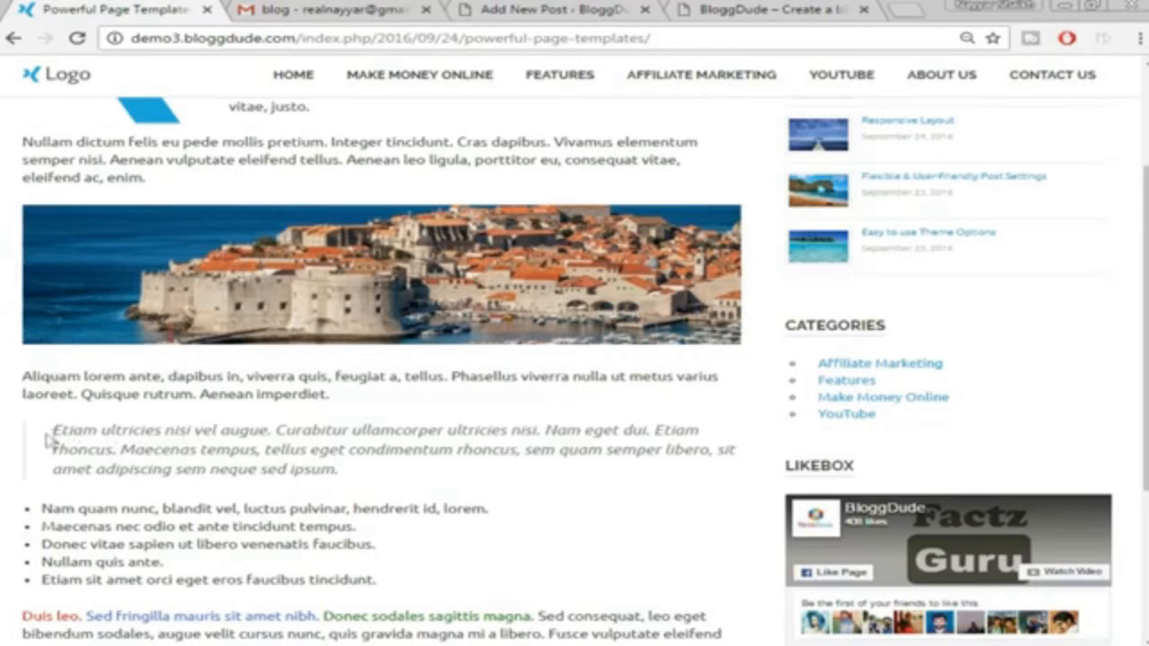
{"action": "left_click", "coordinate": [621, 8]}
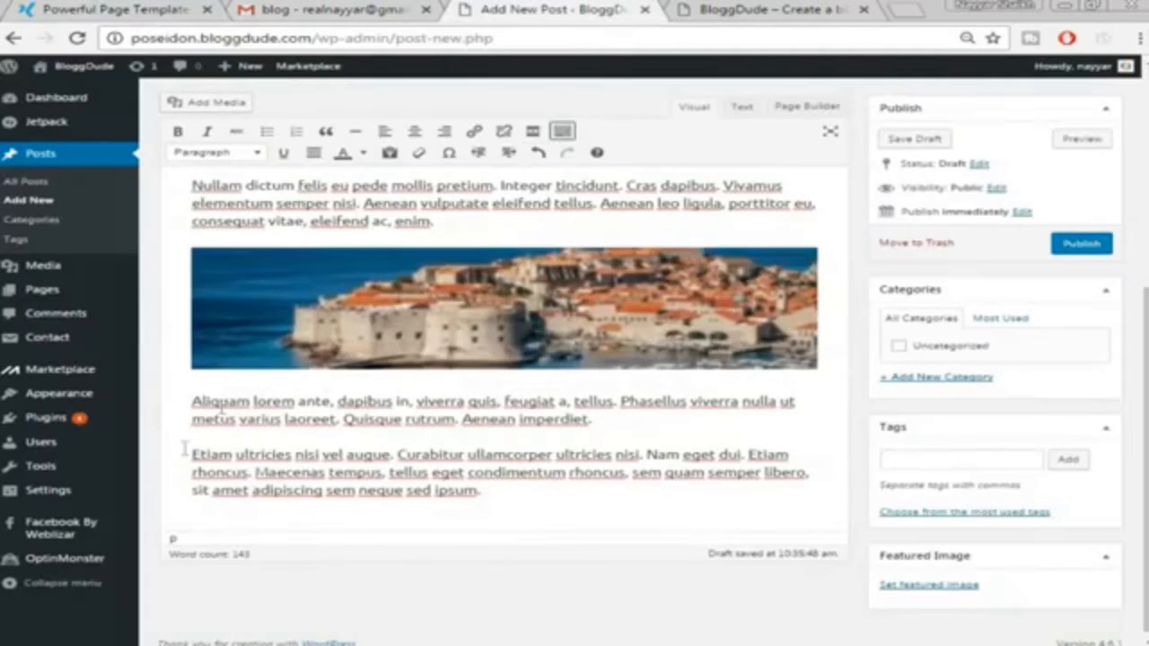
{"action": "left_click_drag", "start_coordinate": [190, 458], "coordinate": [524, 494]}
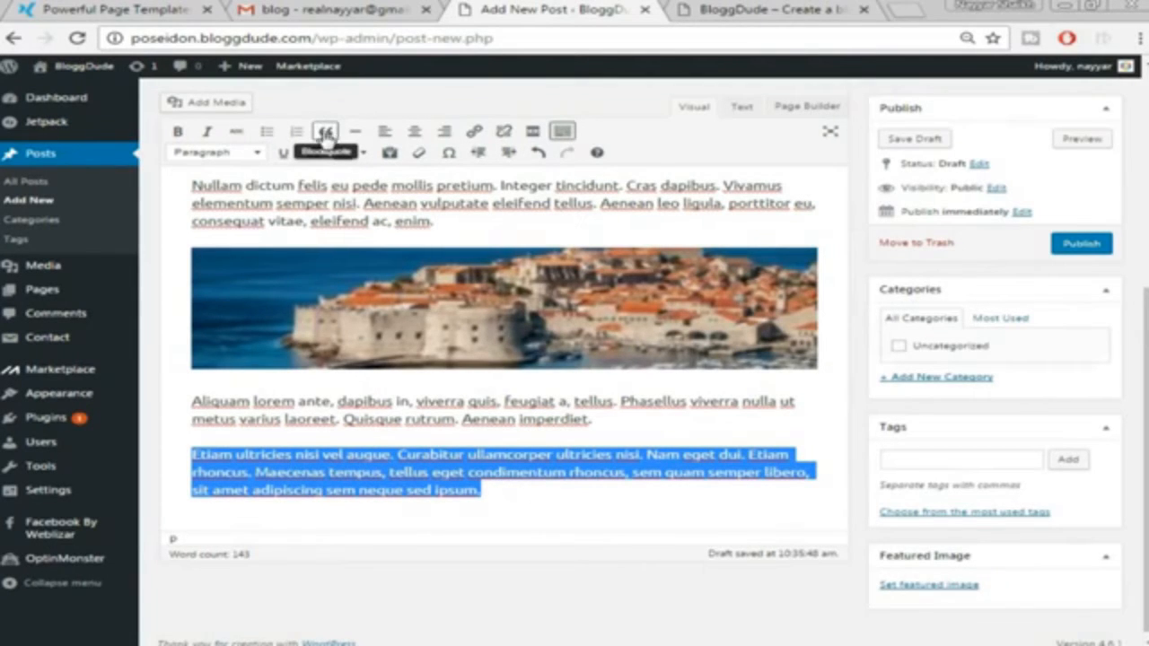
{"action": "left_click", "coordinate": [325, 133]}
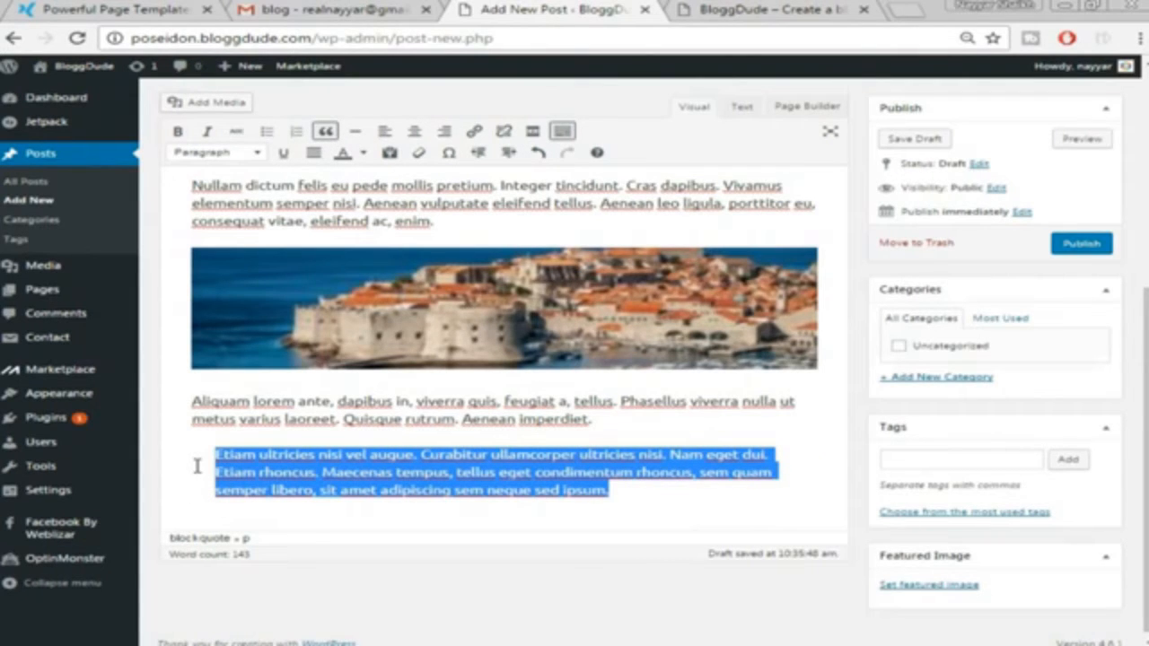
{"action": "left_click", "coordinate": [650, 498]}
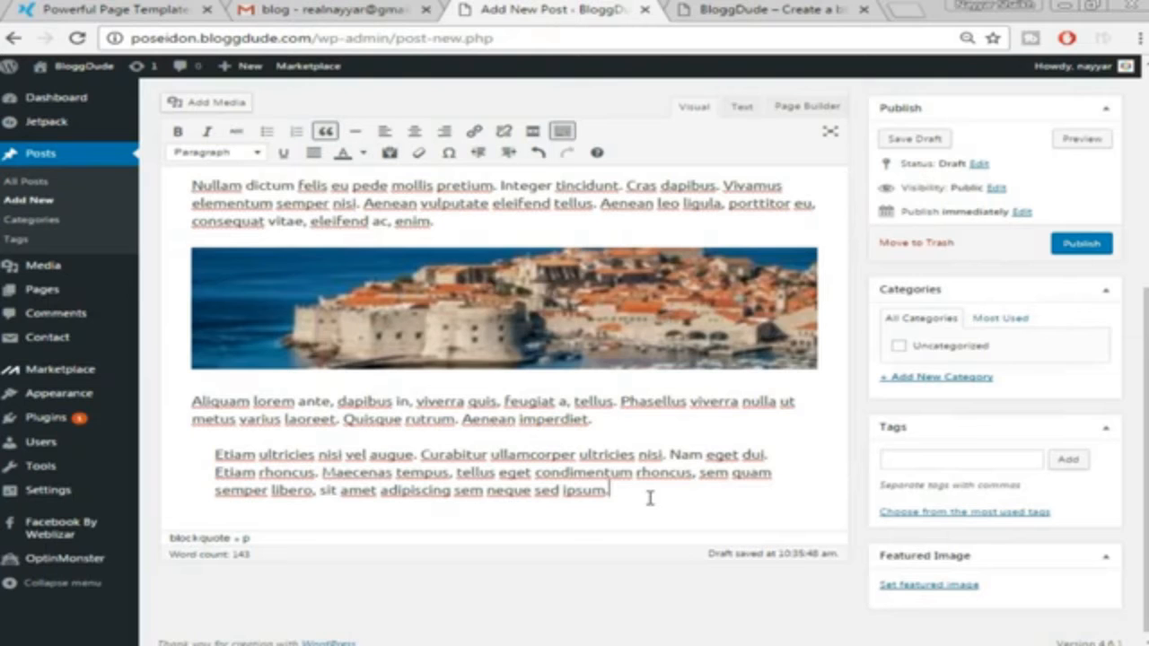
{"action": "key", "text": "Return"}
{"action": "key", "text": "Return"}
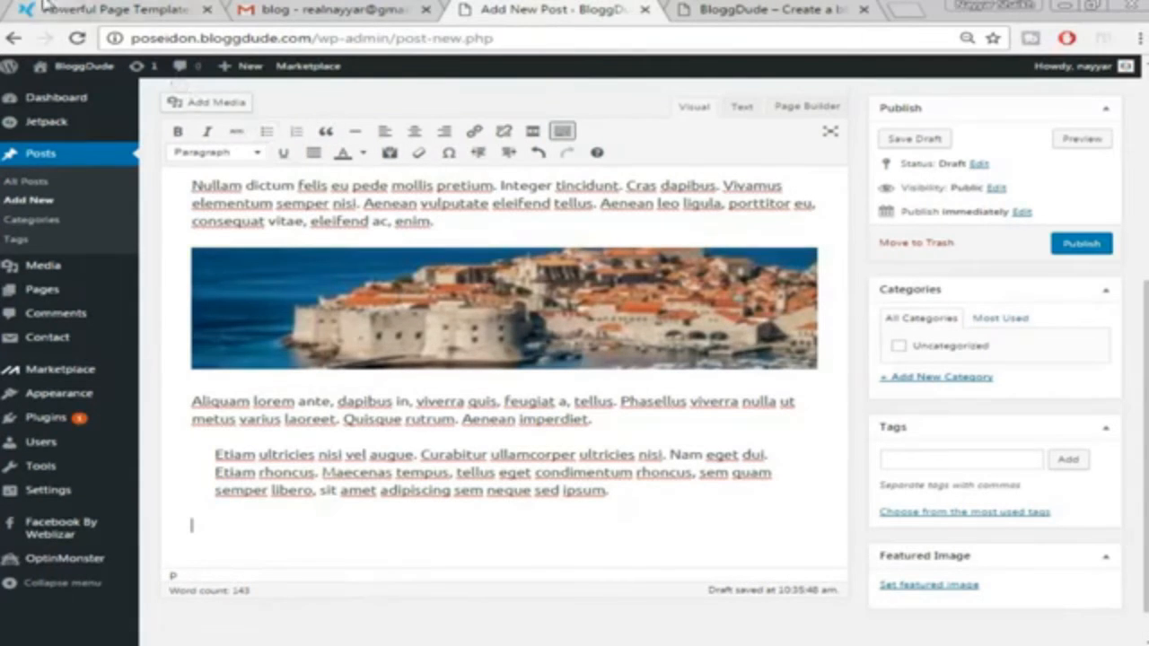
Take the five list lines from the sample post and make the Nam quam nunc line a numbered item
{"action": "left_click", "coordinate": [45, 7]}
{"action": "scroll", "coordinate": [628, 395], "scroll_direction": "down", "scroll_amount": 3}
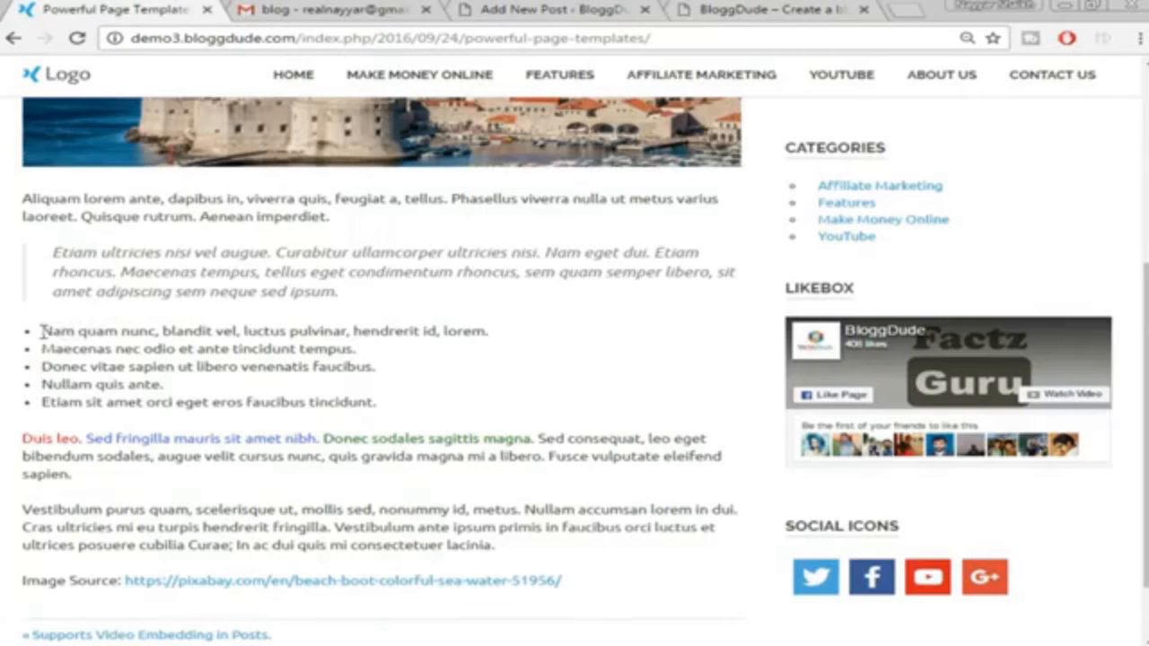
{"action": "left_click_drag", "start_coordinate": [41, 330], "coordinate": [407, 400]}
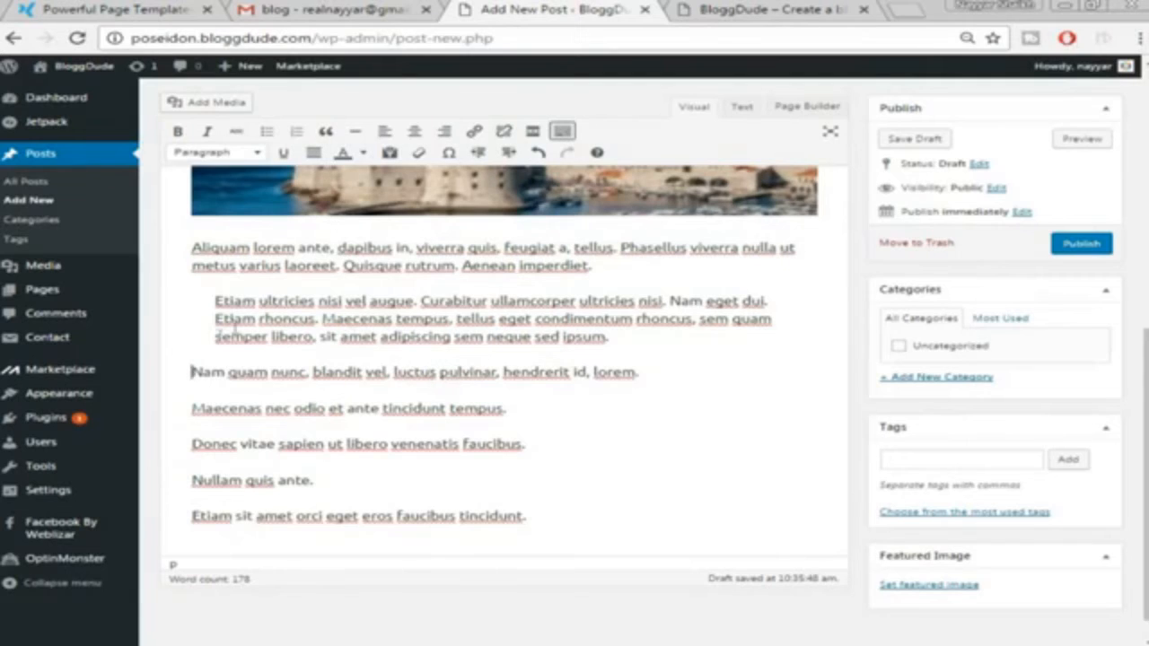
{"action": "left_click_drag", "start_coordinate": [192, 371], "coordinate": [735, 351]}
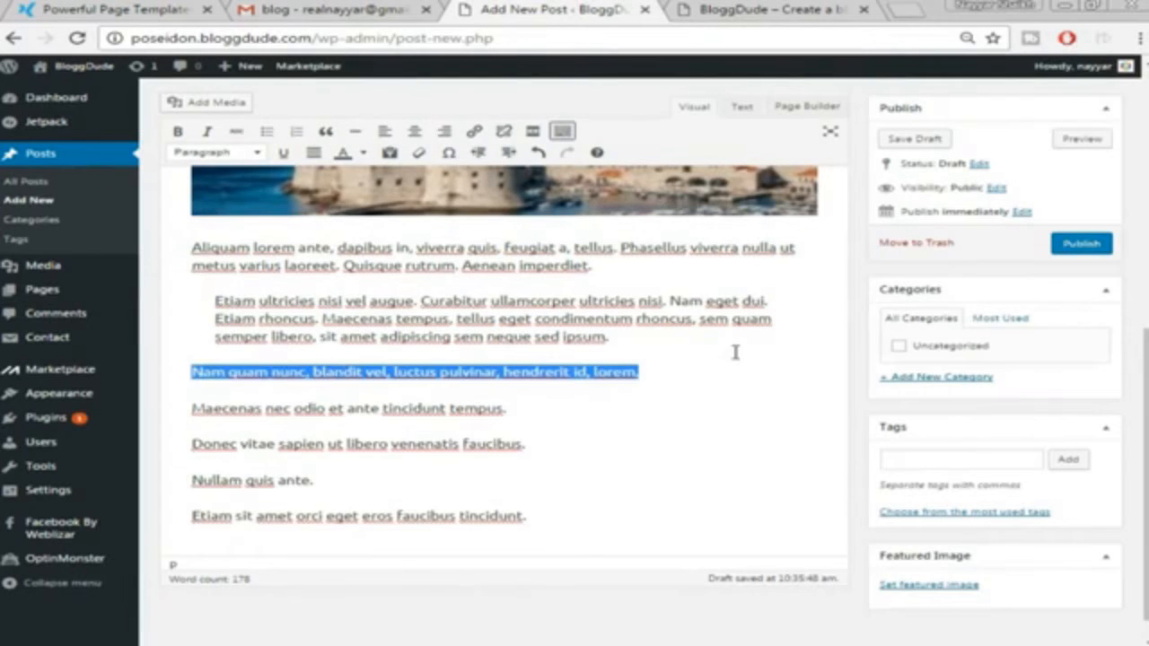
{"action": "left_click", "coordinate": [268, 133]}
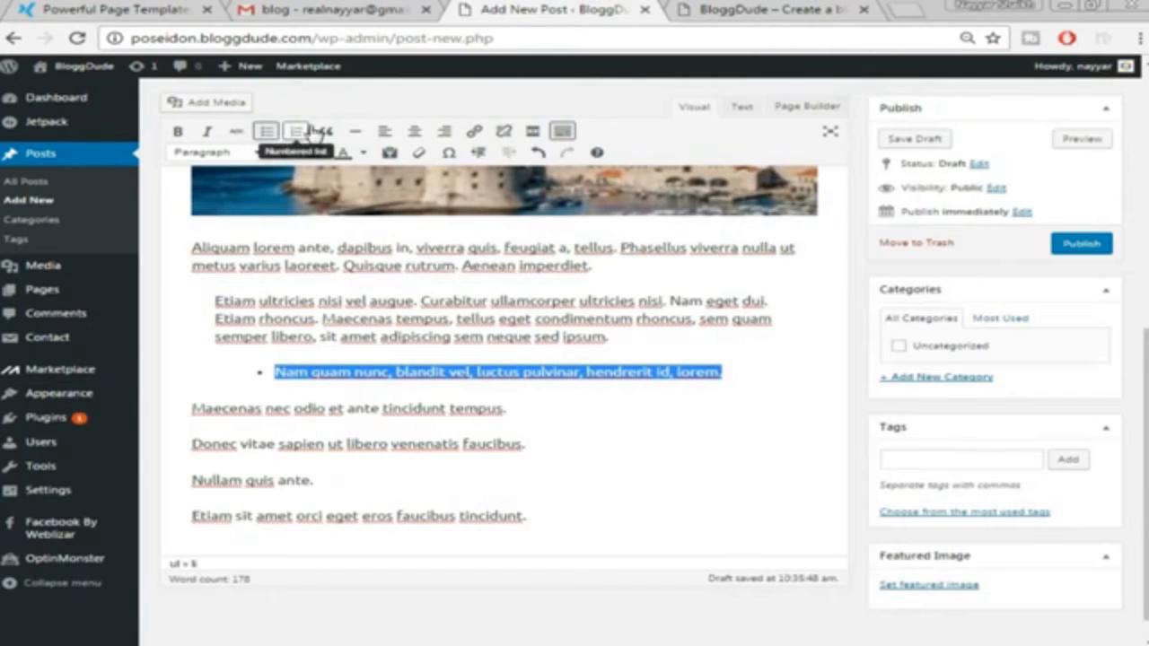
{"action": "left_click", "coordinate": [299, 132]}
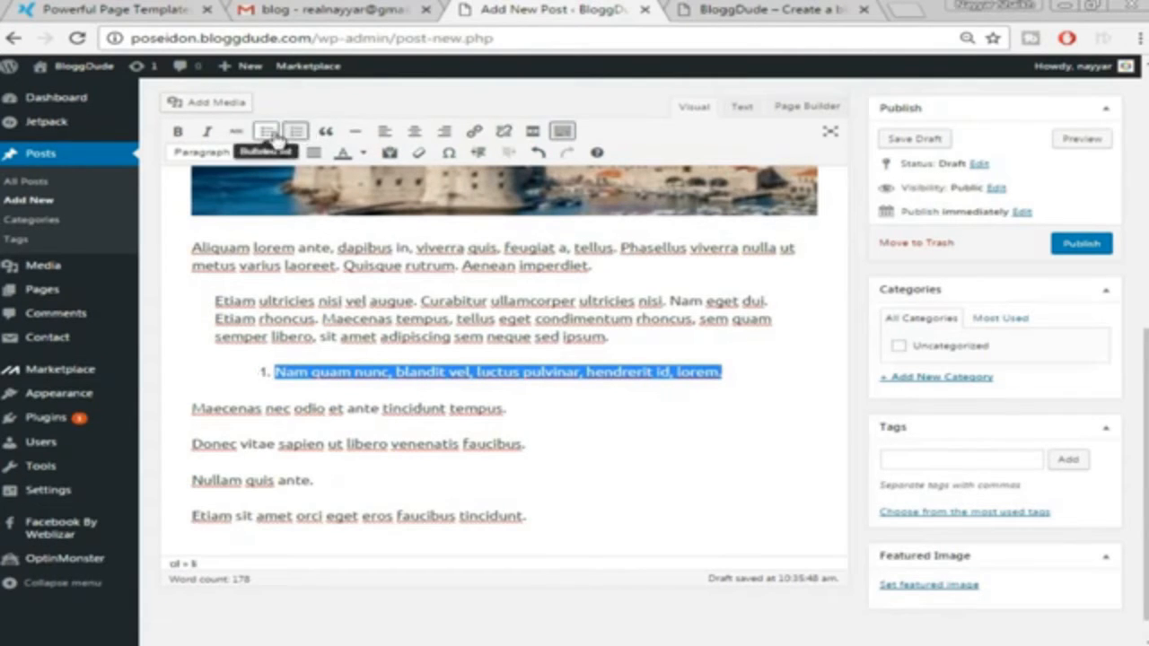
Add the Maecenas, Donec vitae sapien, Nullam quis ante and Etiam sit amet orci lines to the numbered list
{"action": "left_click_drag", "start_coordinate": [190, 409], "coordinate": [507, 409]}
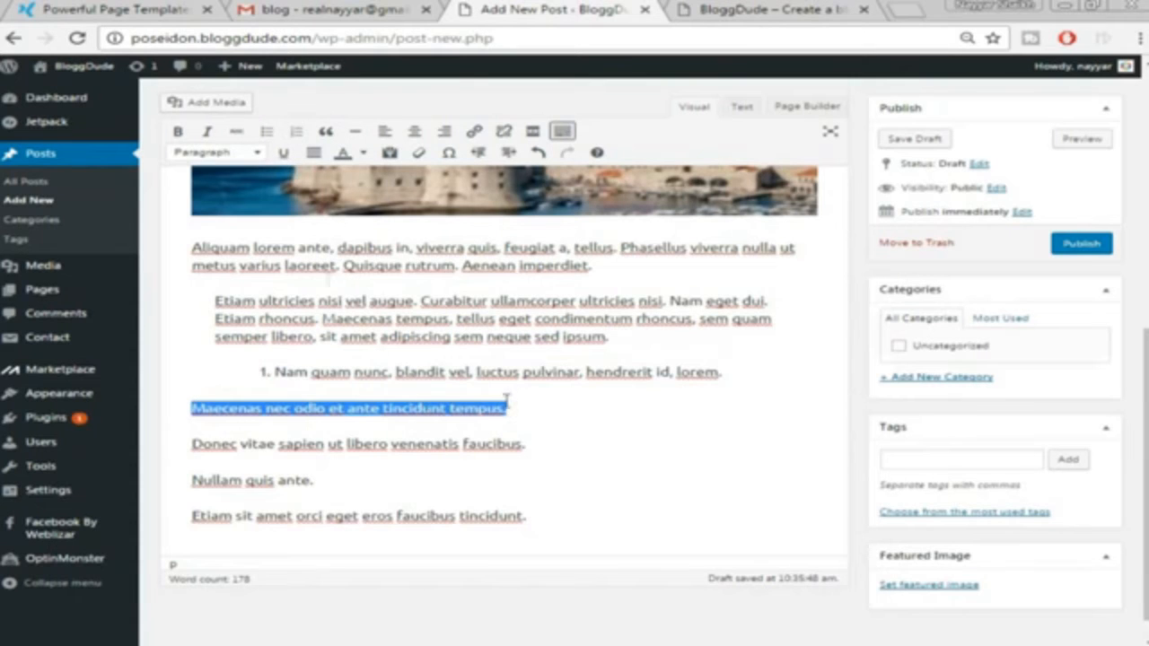
{"action": "left_click", "coordinate": [296, 132]}
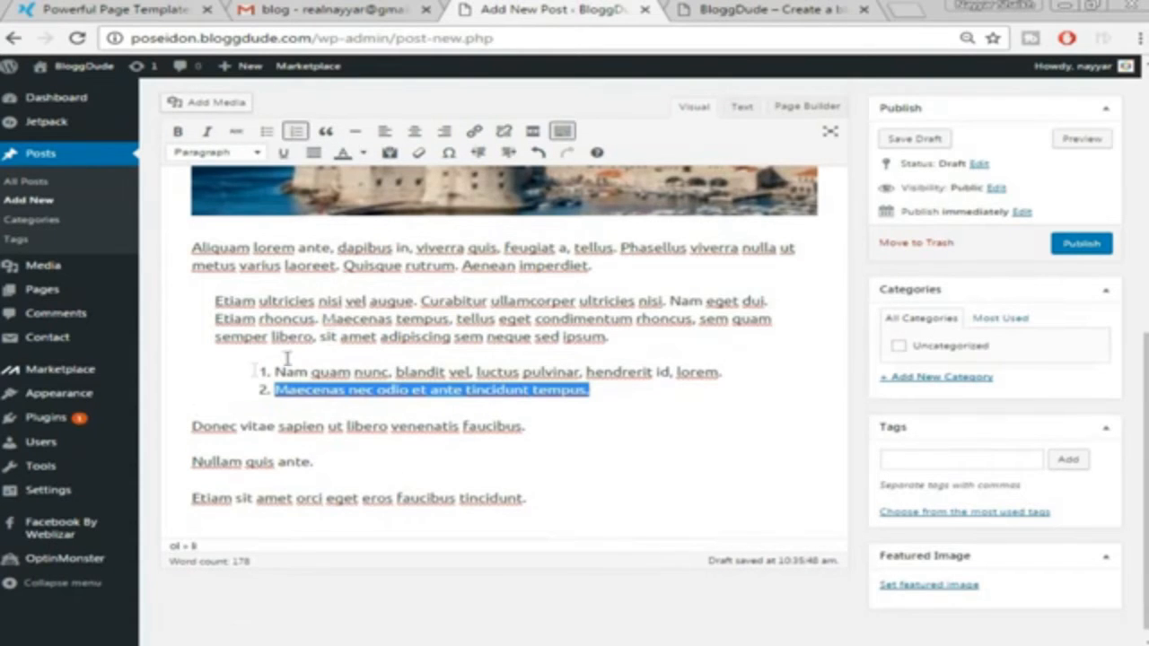
{"action": "left_click_drag", "start_coordinate": [190, 425], "coordinate": [557, 419]}
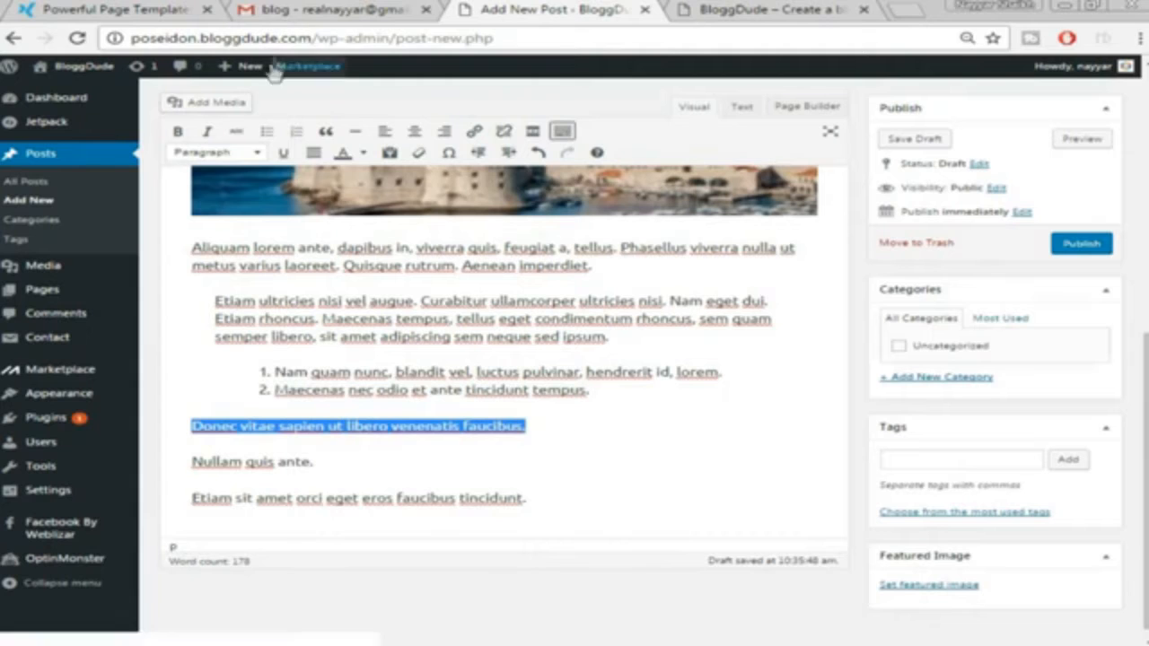
{"action": "left_click", "coordinate": [296, 132]}
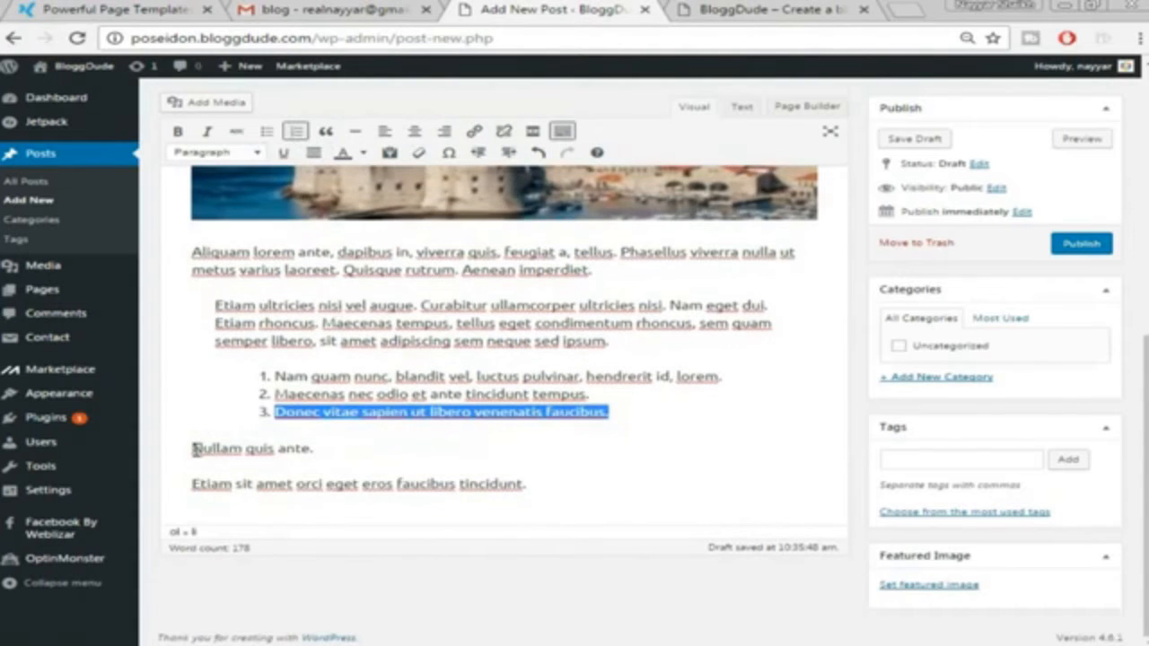
{"action": "left_click_drag", "start_coordinate": [193, 448], "coordinate": [311, 448]}
{"action": "left_click", "coordinate": [296, 132]}
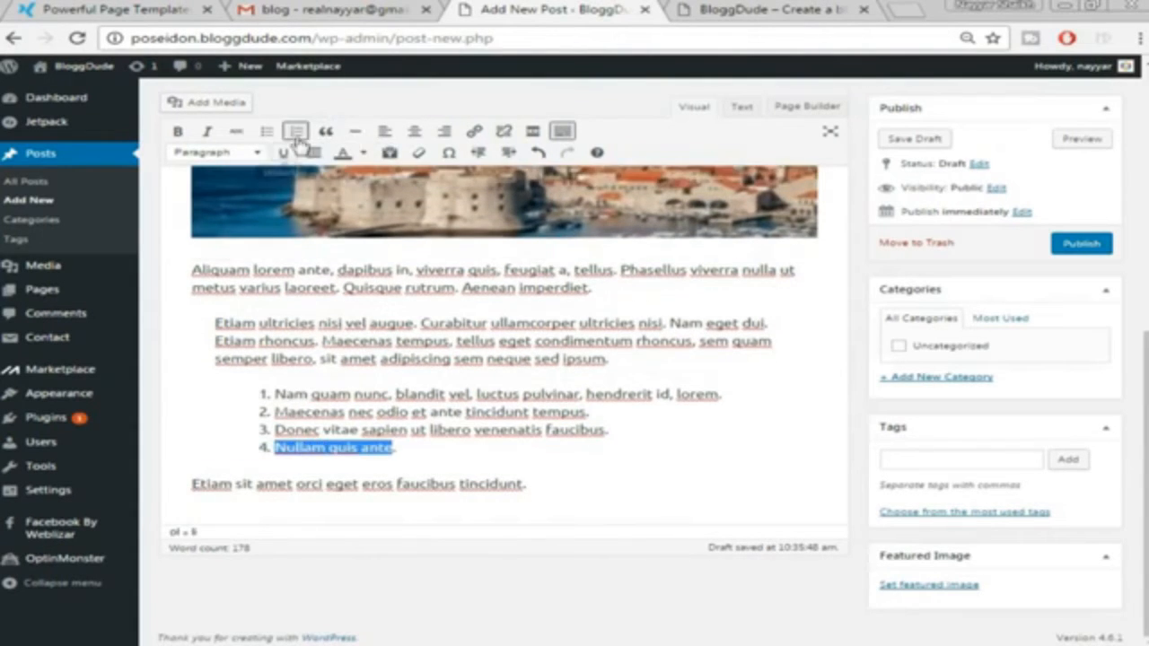
{"action": "left_click_drag", "start_coordinate": [186, 483], "coordinate": [545, 475]}
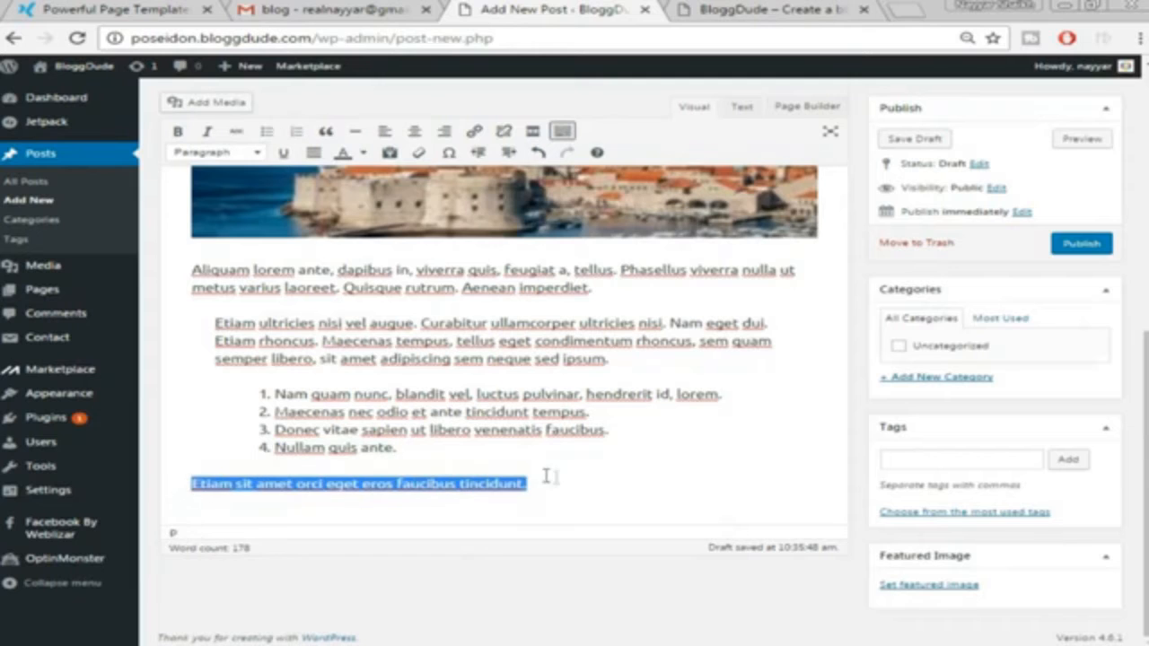
{"action": "left_click", "coordinate": [296, 132]}
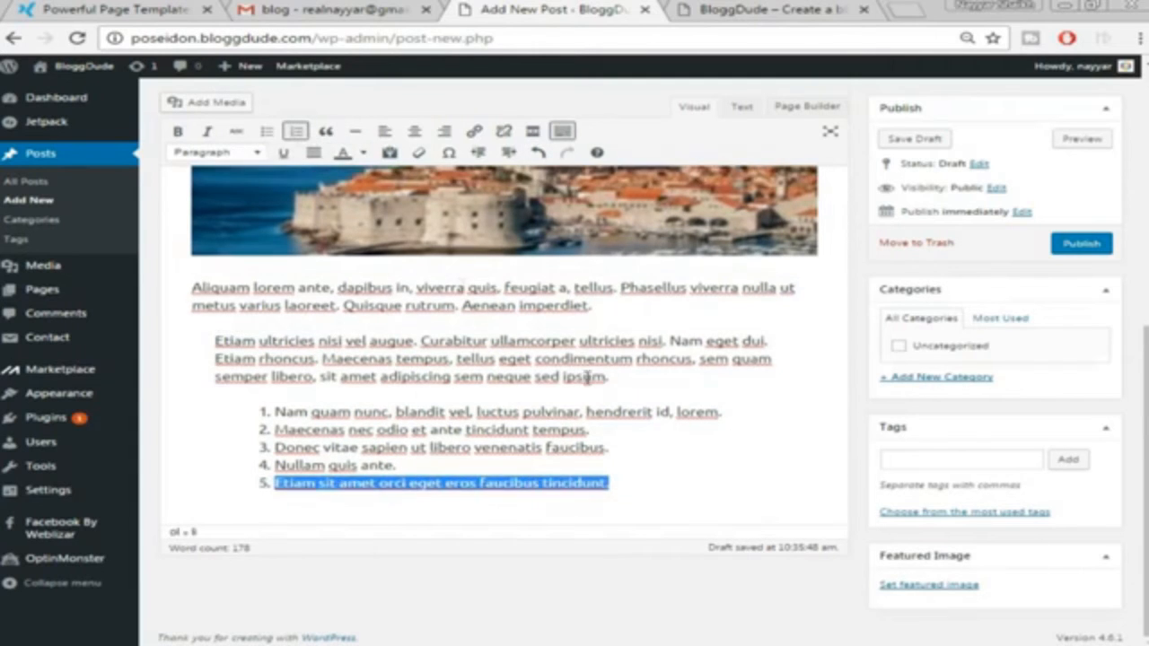
End the numbered list with a new paragraph and return to the sample post
{"action": "left_click", "coordinate": [638, 466]}
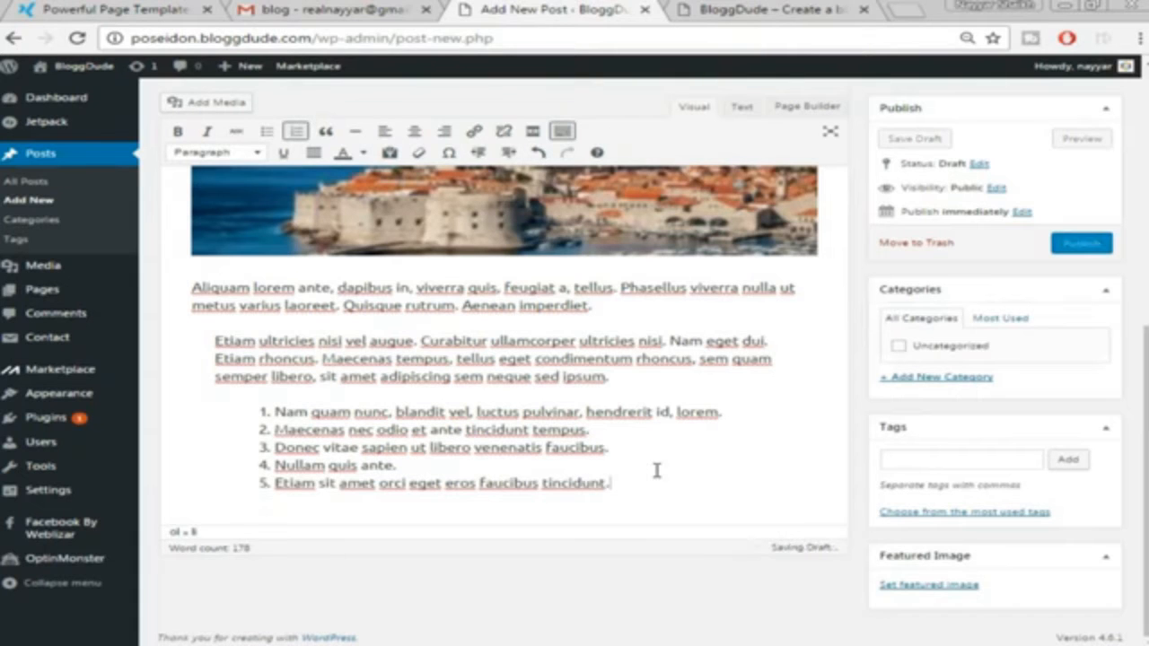
{"action": "key", "text": "Return"}
{"action": "key", "text": "Return"}
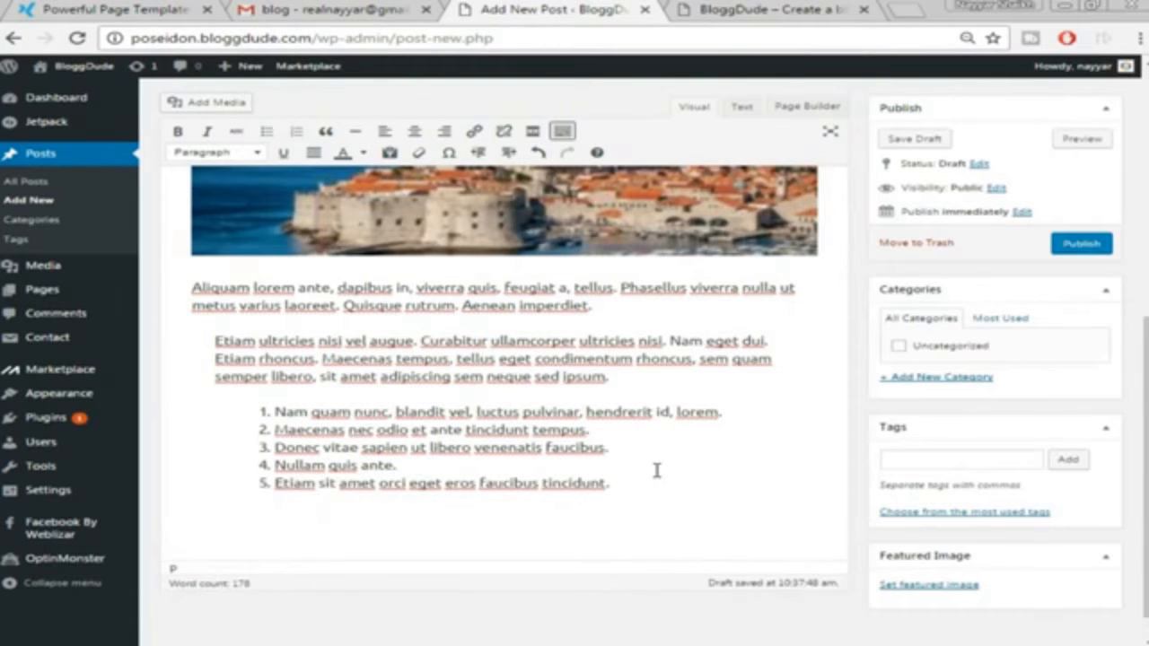
{"action": "key", "text": "ctrl+1"}
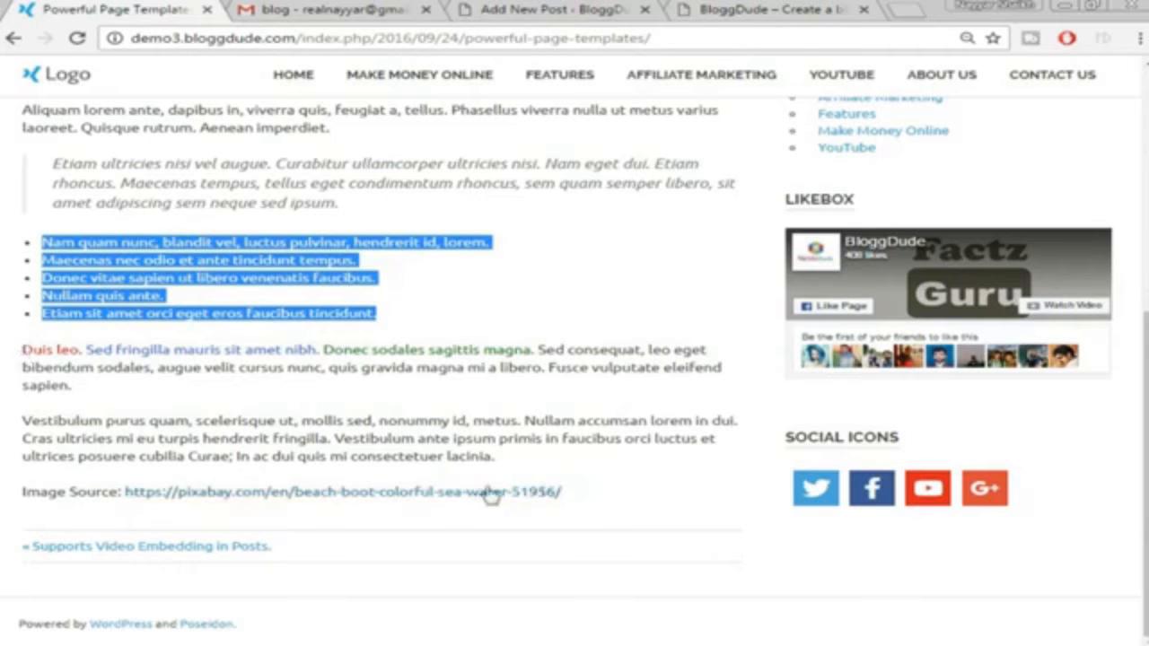
Copy the demo post's closing paragraphs through the image source link and paste them into the draft
{"action": "left_click_drag", "start_coordinate": [22, 358], "coordinate": [600, 486]}
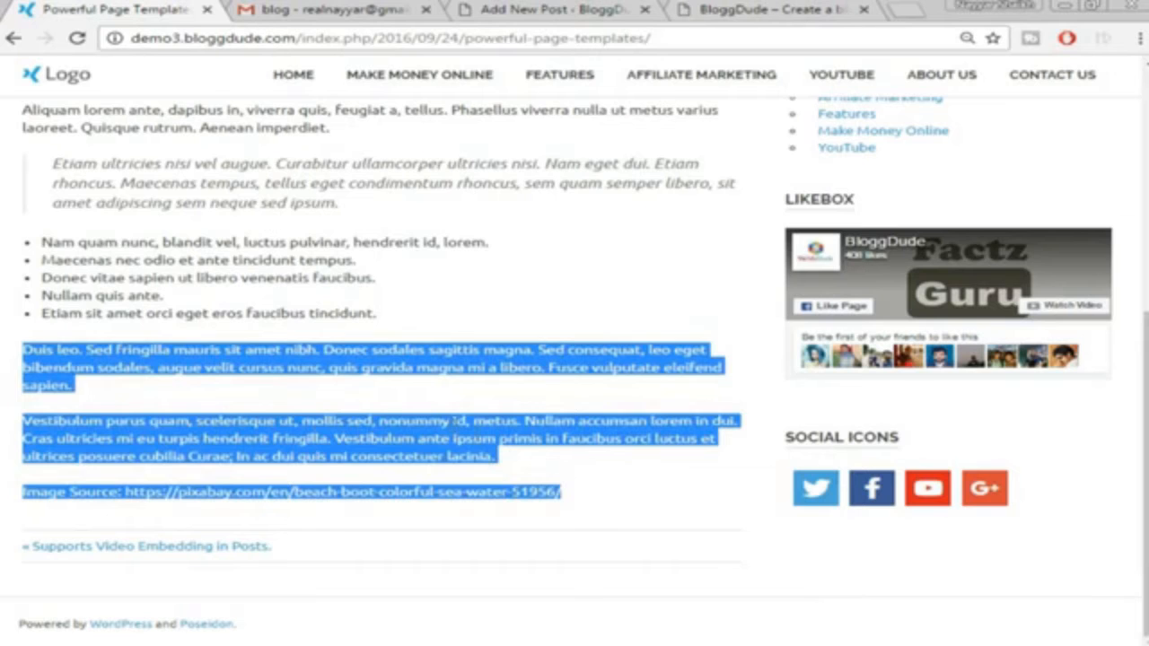
{"action": "right_click", "coordinate": [449, 424]}
{"action": "left_click", "coordinate": [508, 453]}
{"action": "left_click", "coordinate": [530, 7]}
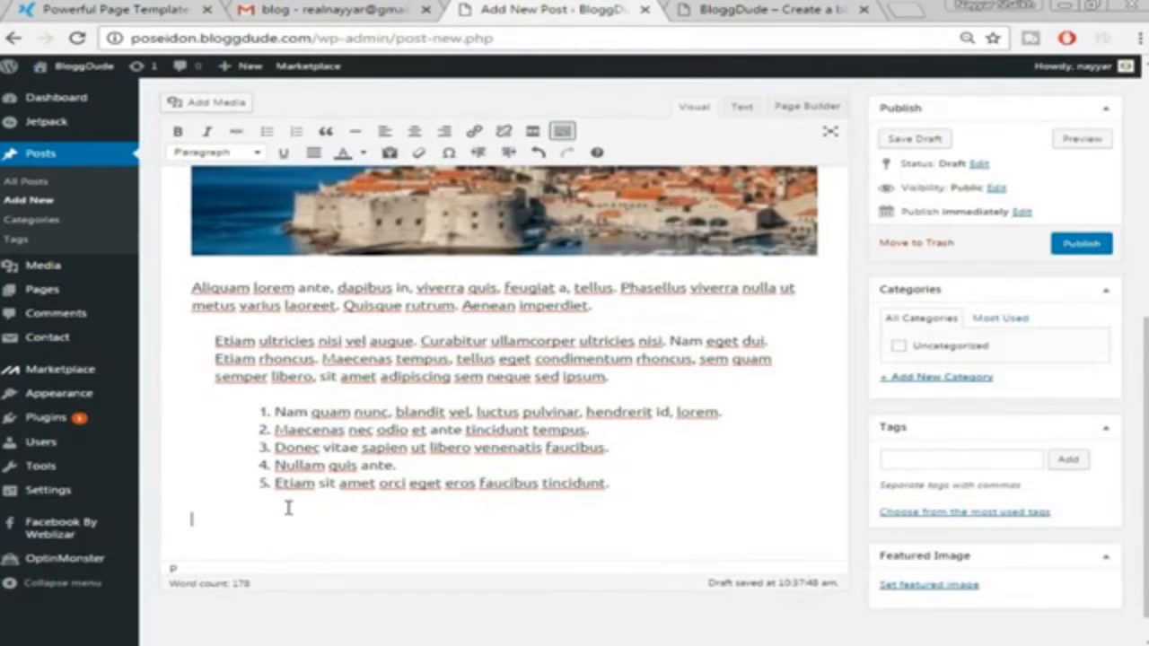
{"action": "key", "text": "ctrl+v"}
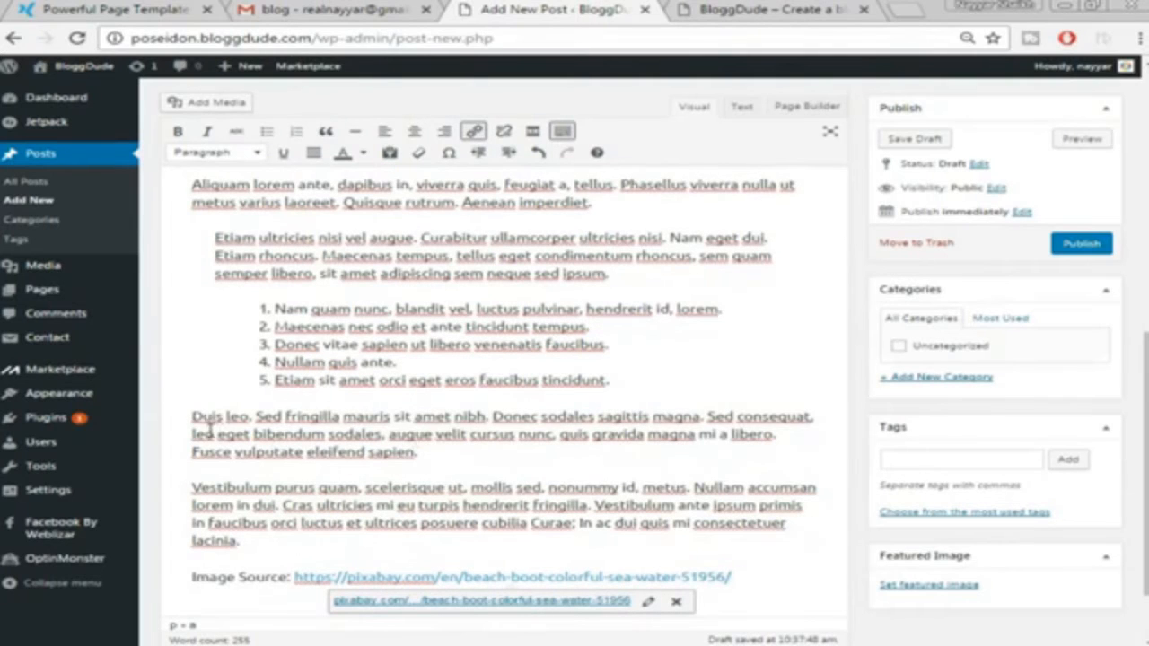
Colour the sentence 'Duis leo. Sed fringilla mauris sit amet nibh' red
{"action": "left_click_drag", "start_coordinate": [189, 416], "coordinate": [490, 412]}
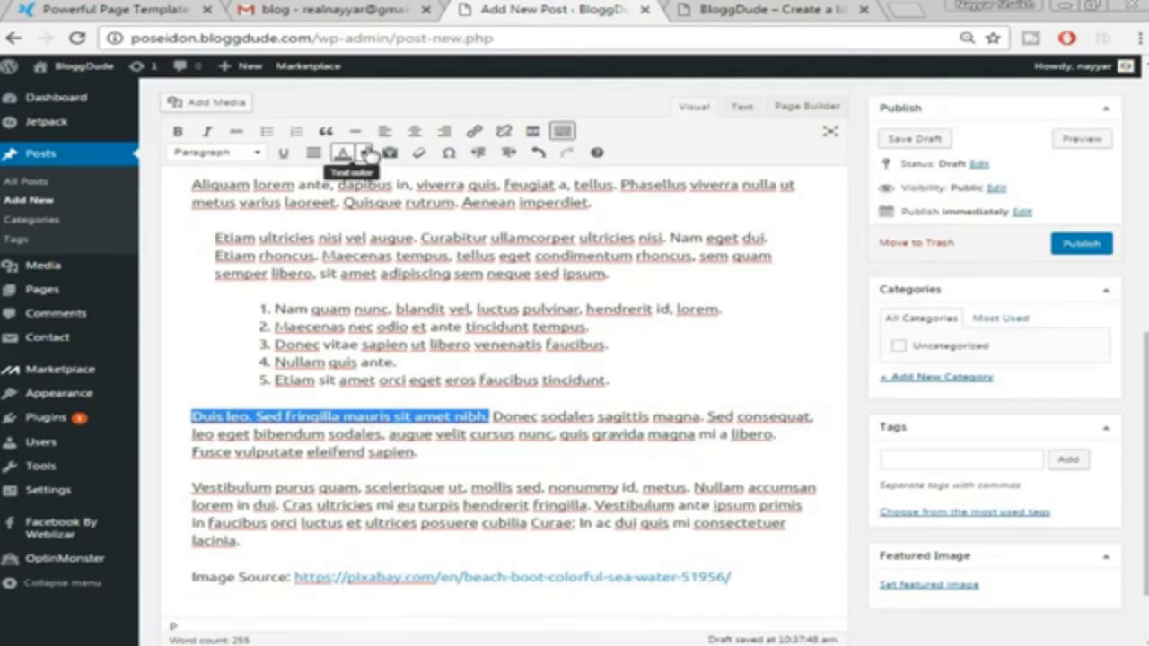
{"action": "left_click", "coordinate": [365, 153]}
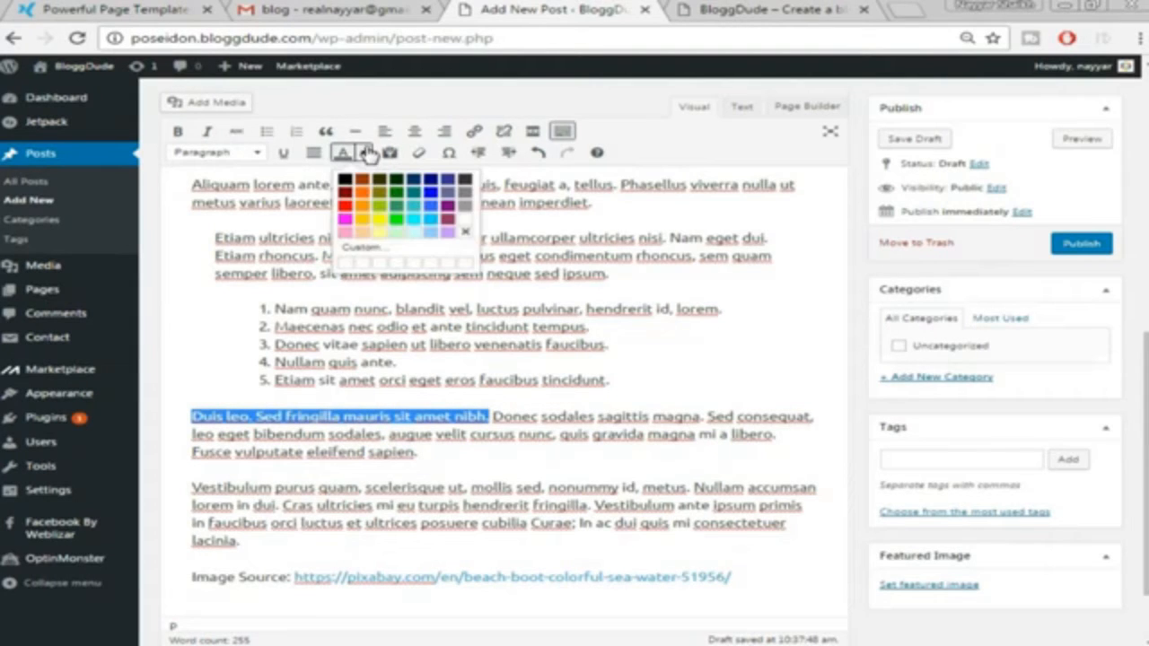
{"action": "left_click", "coordinate": [349, 218]}
{"action": "left_click", "coordinate": [496, 427]}
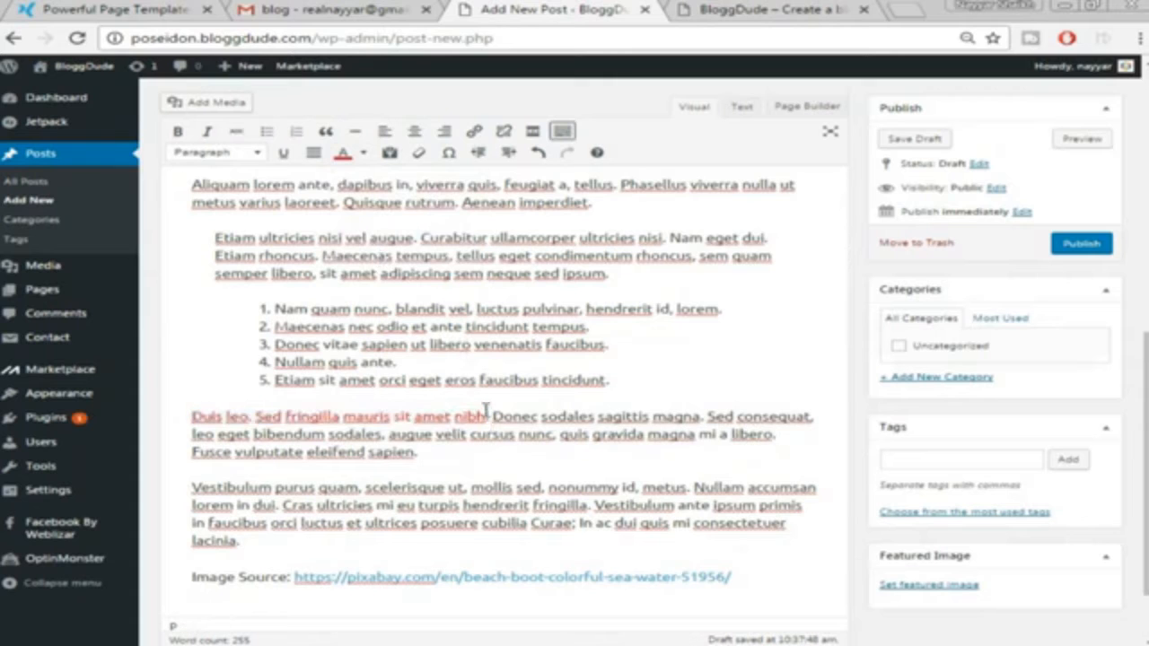
{"action": "scroll", "coordinate": [635, 490], "scroll_direction": "down", "scroll_amount": 1}
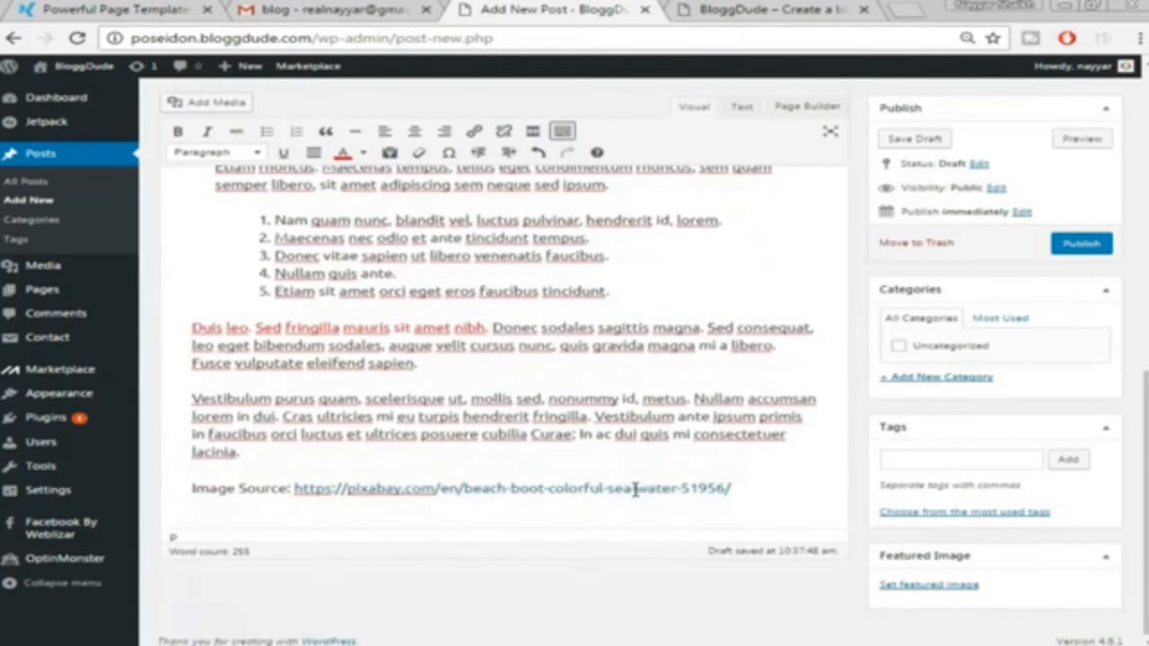
Remove the link from the pixabay image source URL, leaving it as plain text
{"action": "left_click", "coordinate": [399, 489]}
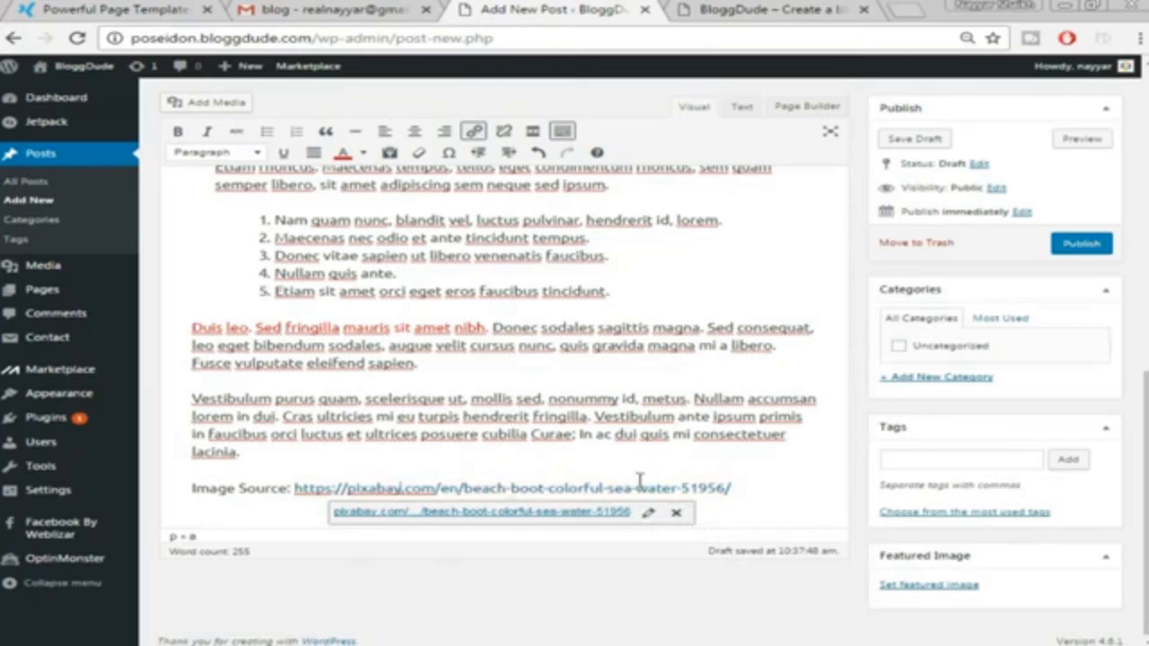
{"action": "left_click", "coordinate": [748, 438]}
{"action": "left_click", "coordinate": [635, 490]}
{"action": "left_click", "coordinate": [676, 513]}
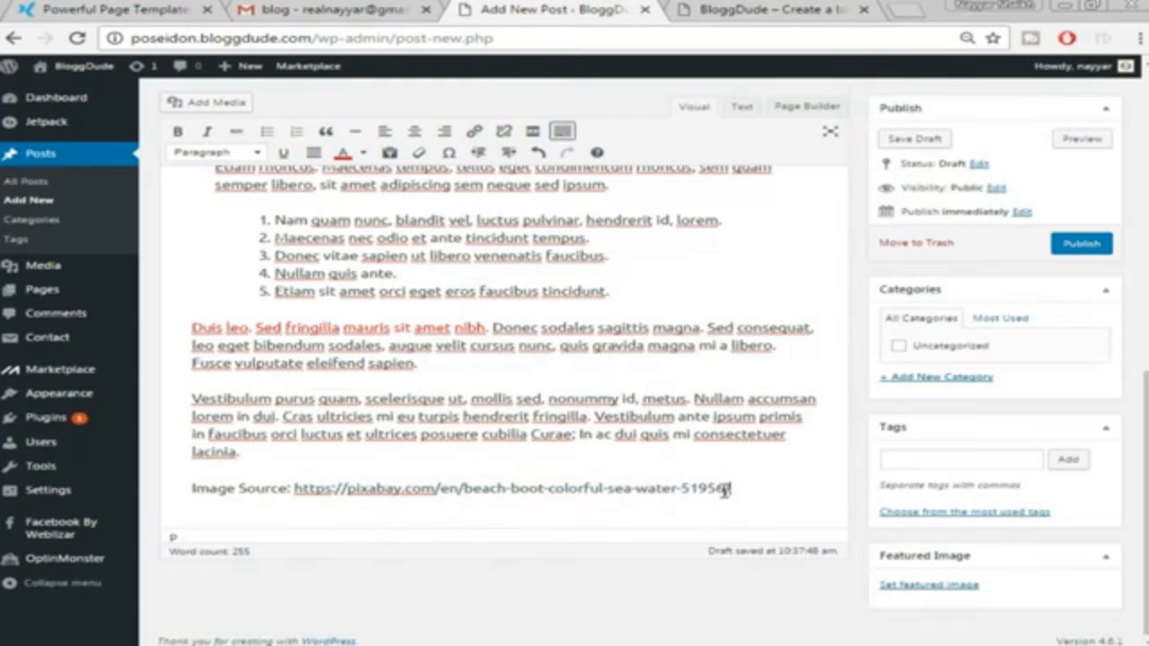
{"action": "left_click_drag", "start_coordinate": [752, 487], "coordinate": [299, 492]}
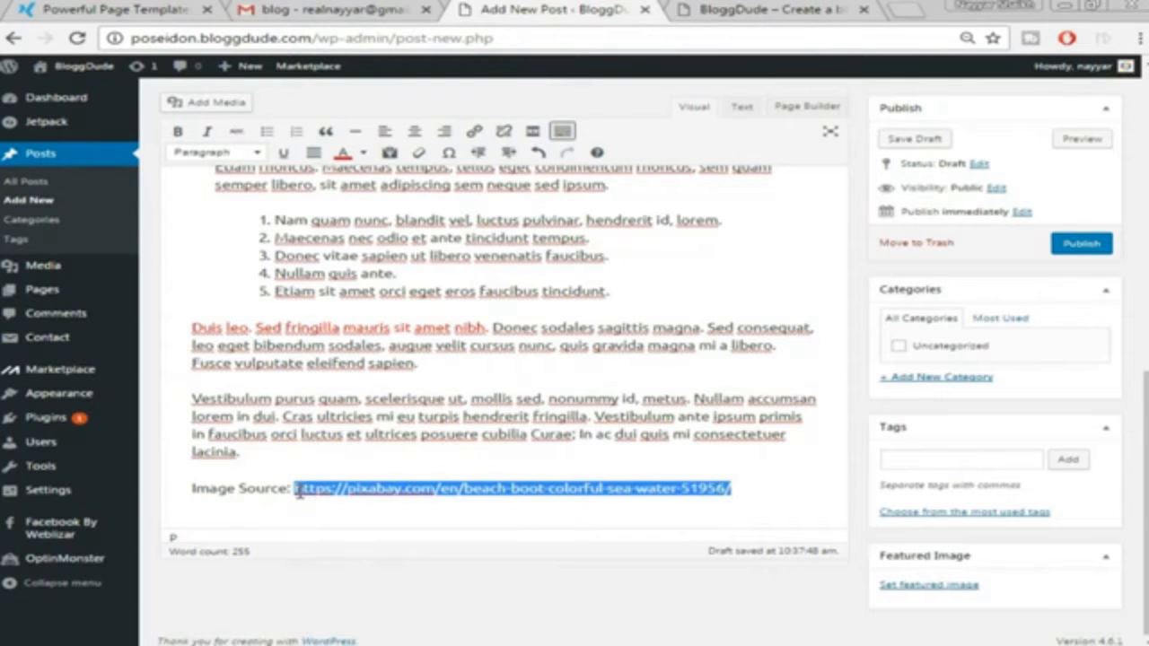
{"action": "left_click", "coordinate": [485, 456]}
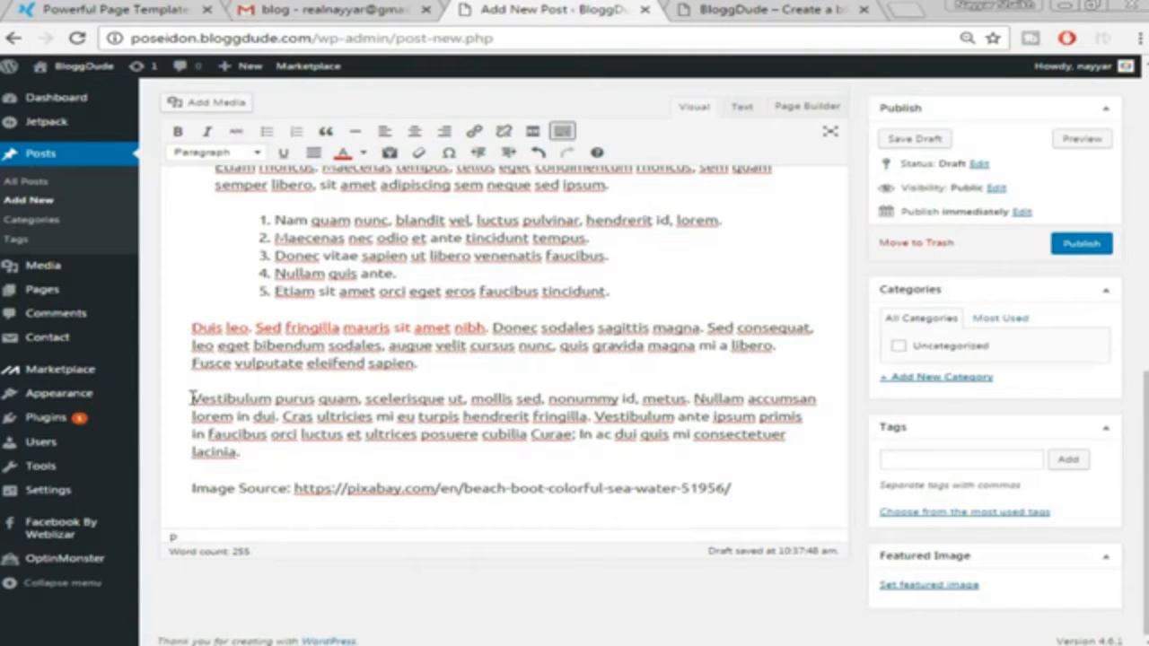
Link the word Vestibulum to bloggdude.com
{"action": "left_click_drag", "start_coordinate": [192, 398], "coordinate": [269, 405]}
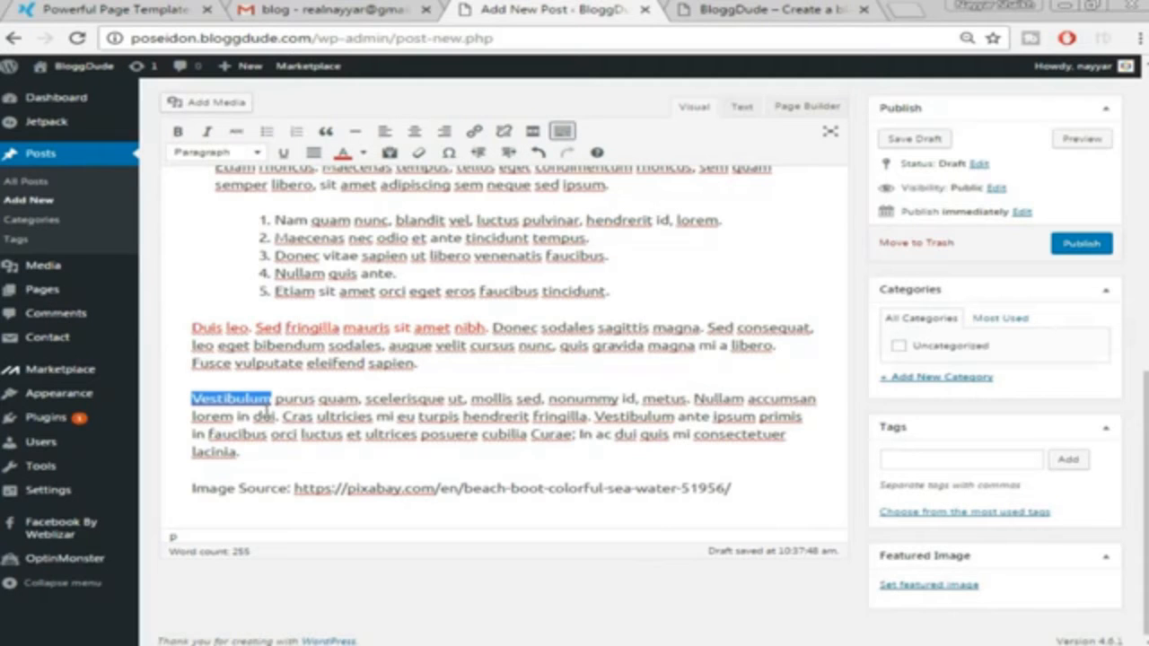
{"action": "left_click", "coordinate": [295, 398]}
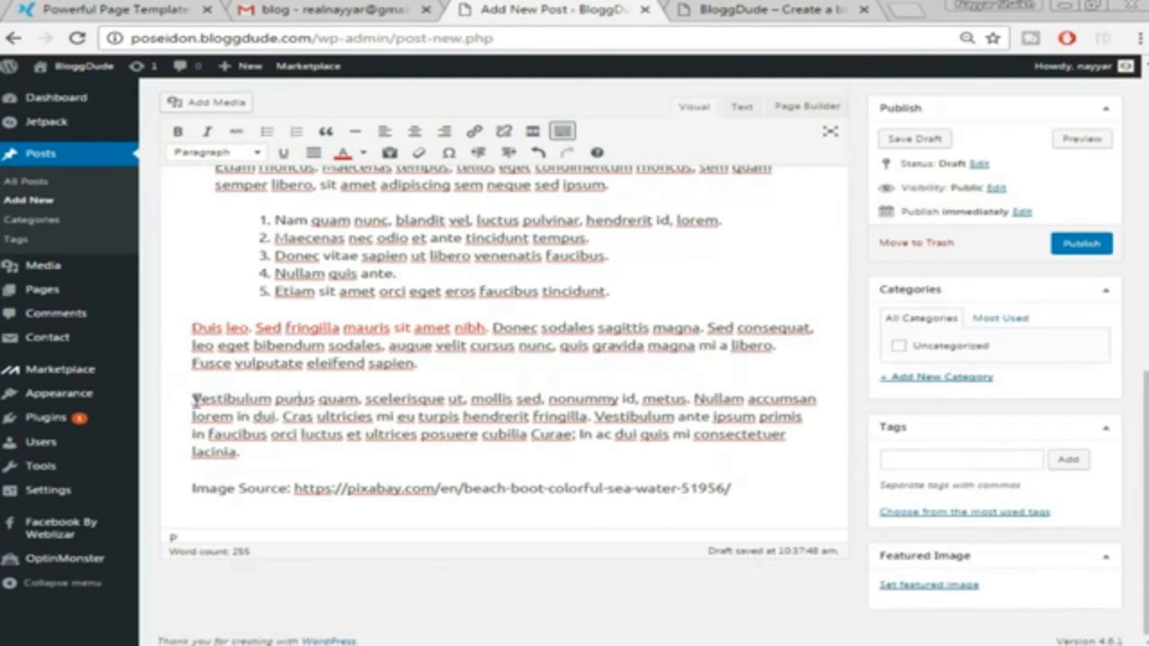
{"action": "left_click_drag", "start_coordinate": [194, 399], "coordinate": [271, 402]}
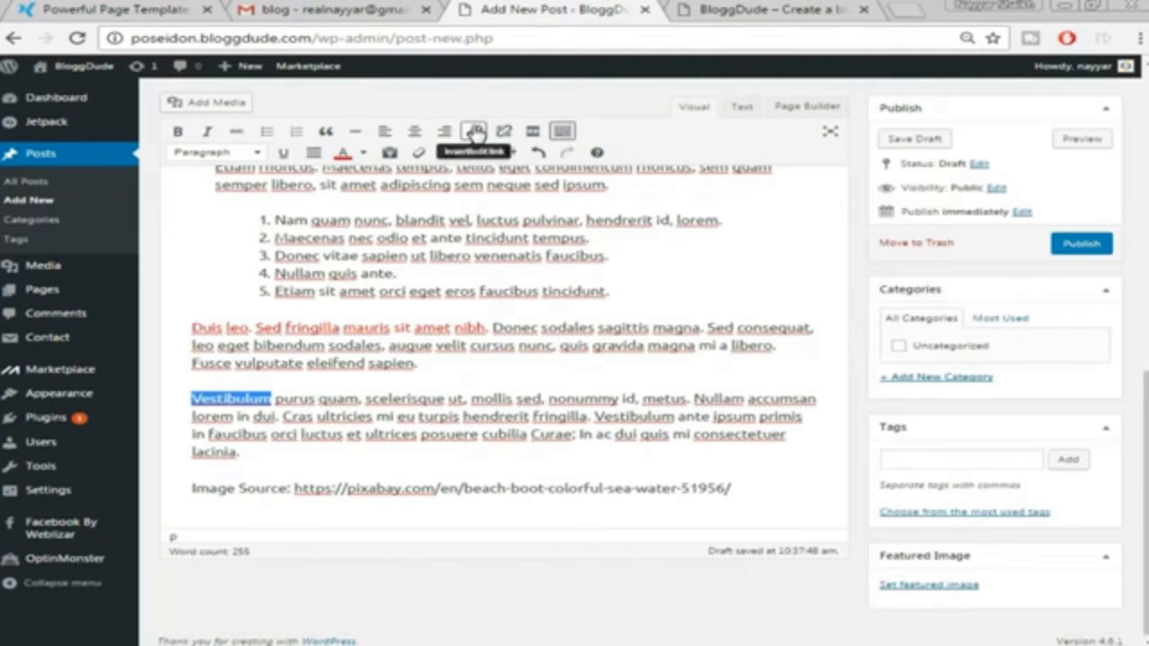
{"action": "left_click", "coordinate": [476, 131]}
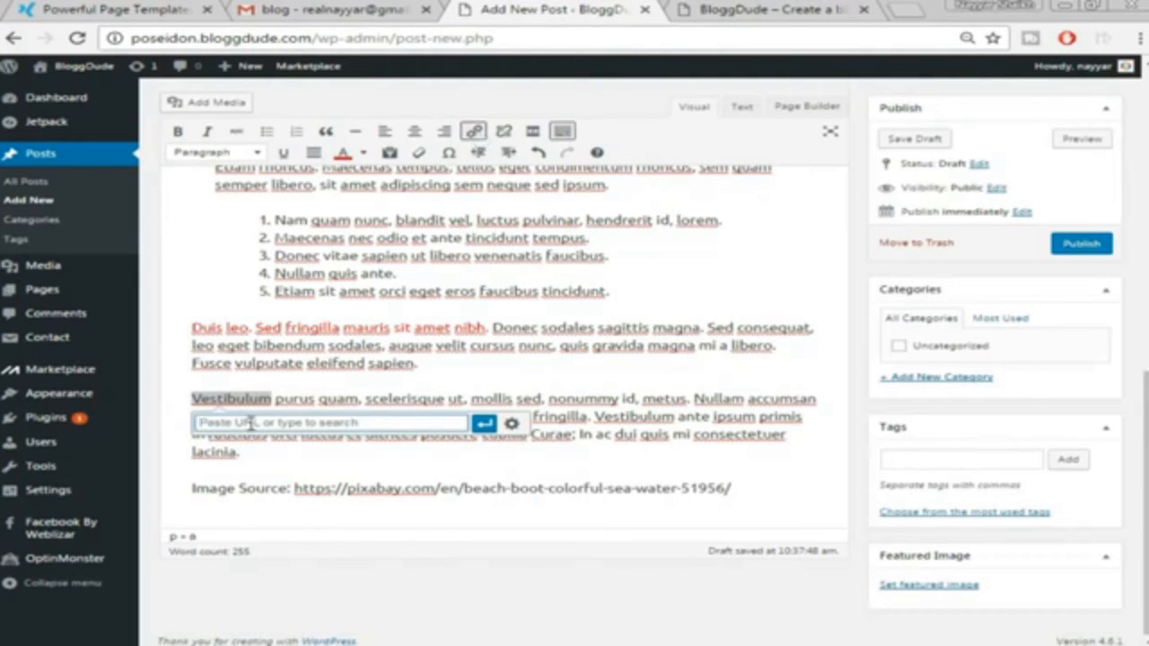
{"action": "type", "text": "bloggd"}
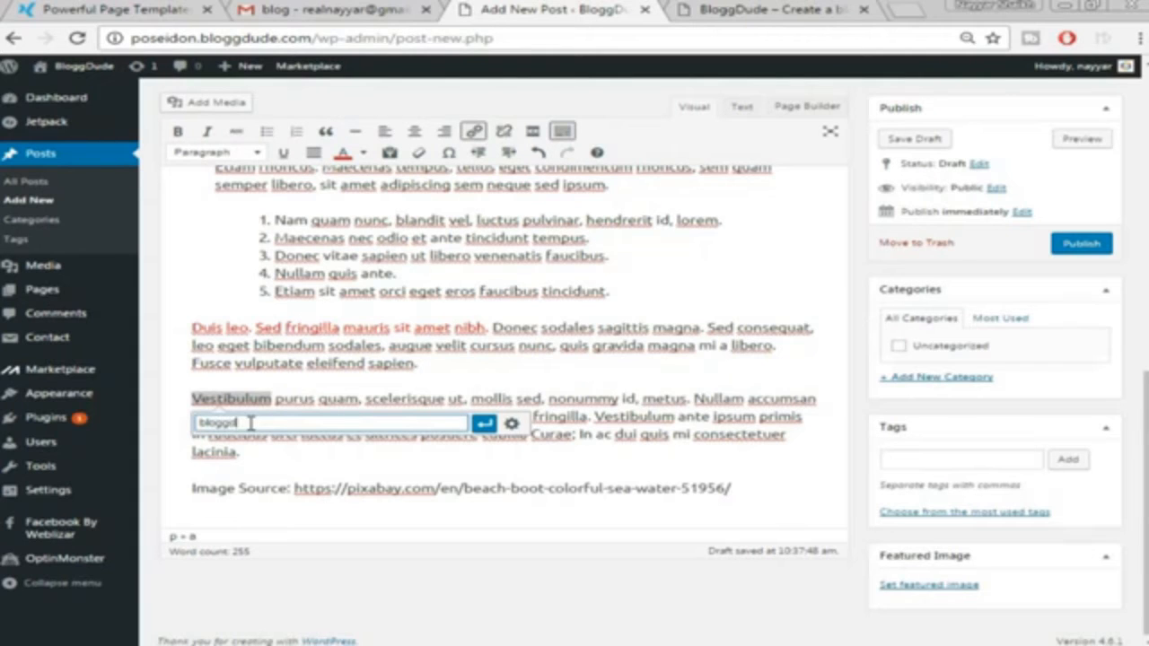
{"action": "type", "text": "ude.com"}
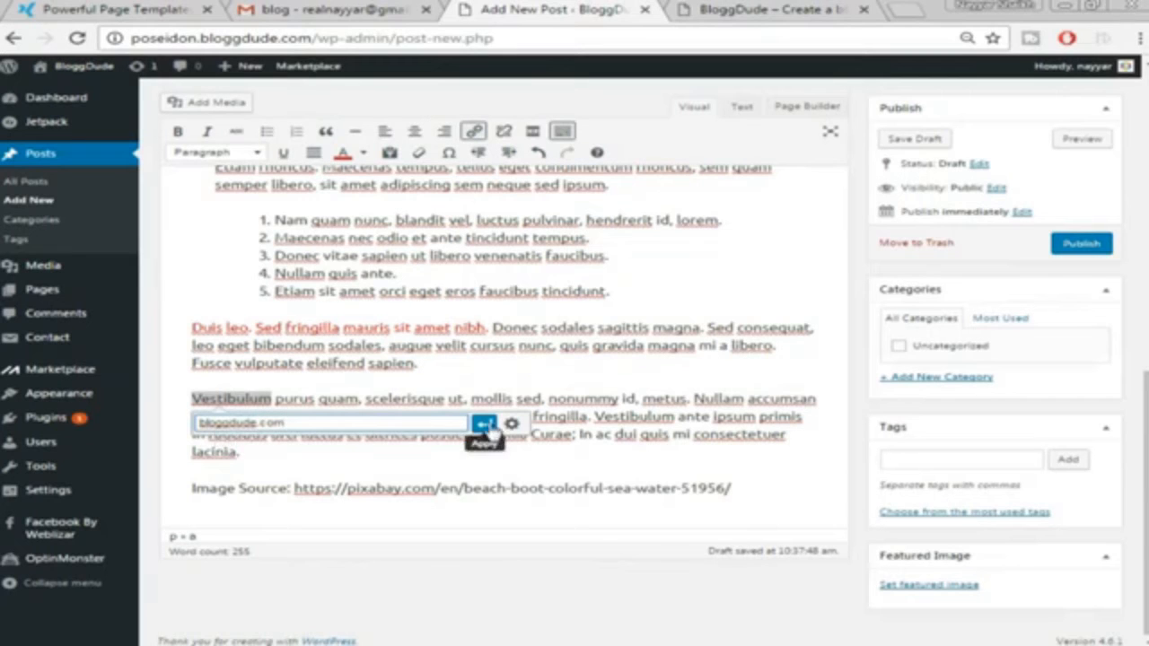
{"action": "left_click", "coordinate": [484, 422]}
{"action": "left_click", "coordinate": [459, 486]}
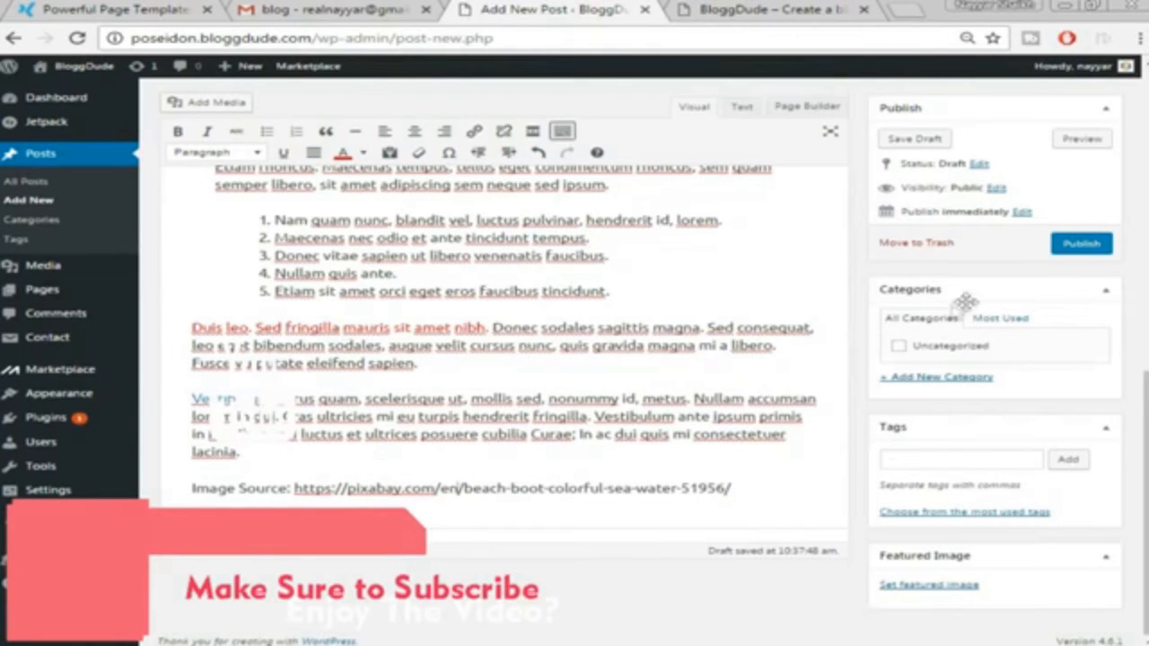
Scroll through the draft and open the Add New Category form in the Categories box
{"action": "scroll", "coordinate": [741, 373], "scroll_direction": "up", "scroll_amount": 15}
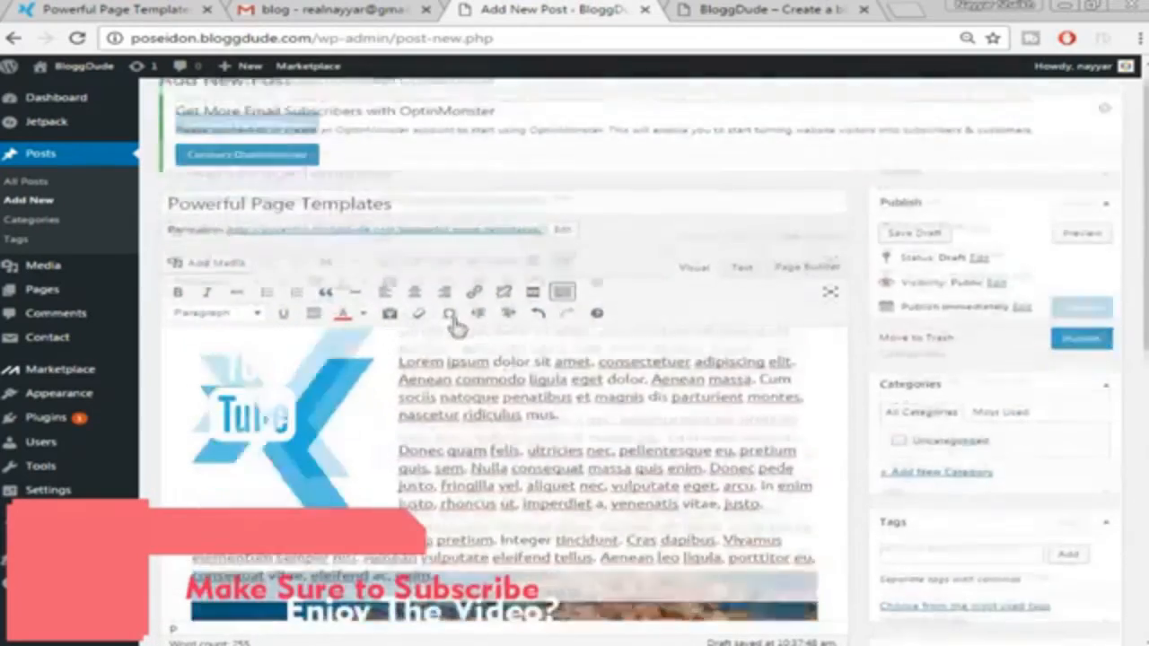
{"action": "scroll", "coordinate": [398, 457], "scroll_direction": "down", "scroll_amount": 3}
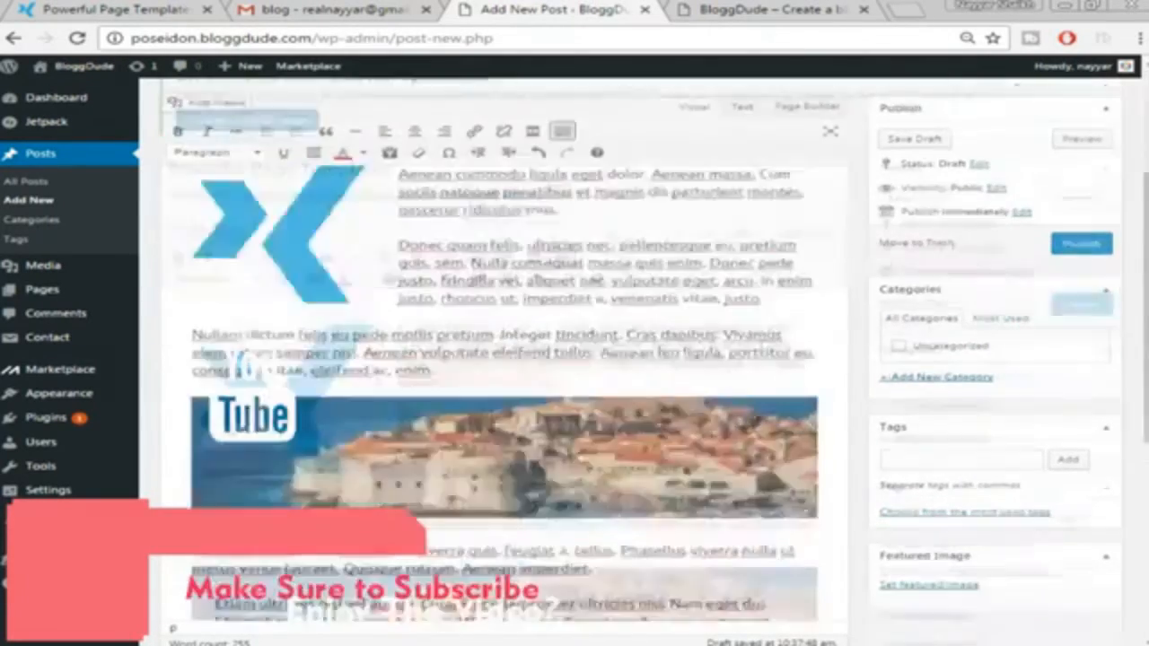
{"action": "scroll", "coordinate": [615, 389], "scroll_direction": "down", "scroll_amount": 4}
{"action": "scroll", "coordinate": [615, 389], "scroll_direction": "down", "scroll_amount": 1}
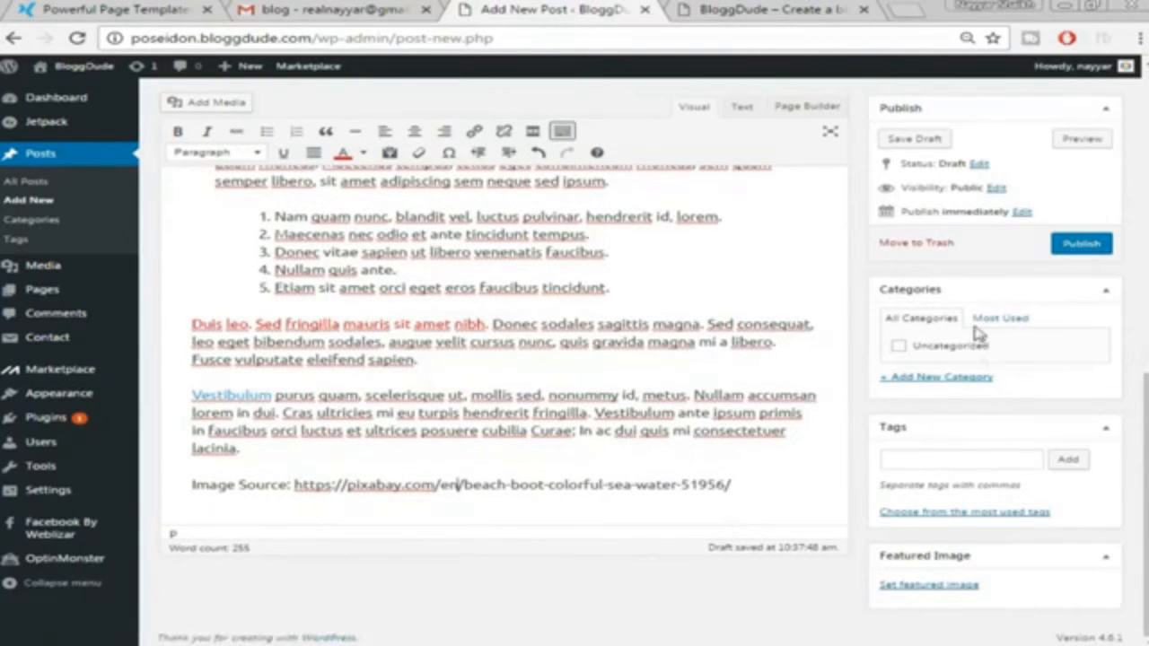
{"action": "left_click", "coordinate": [928, 381]}
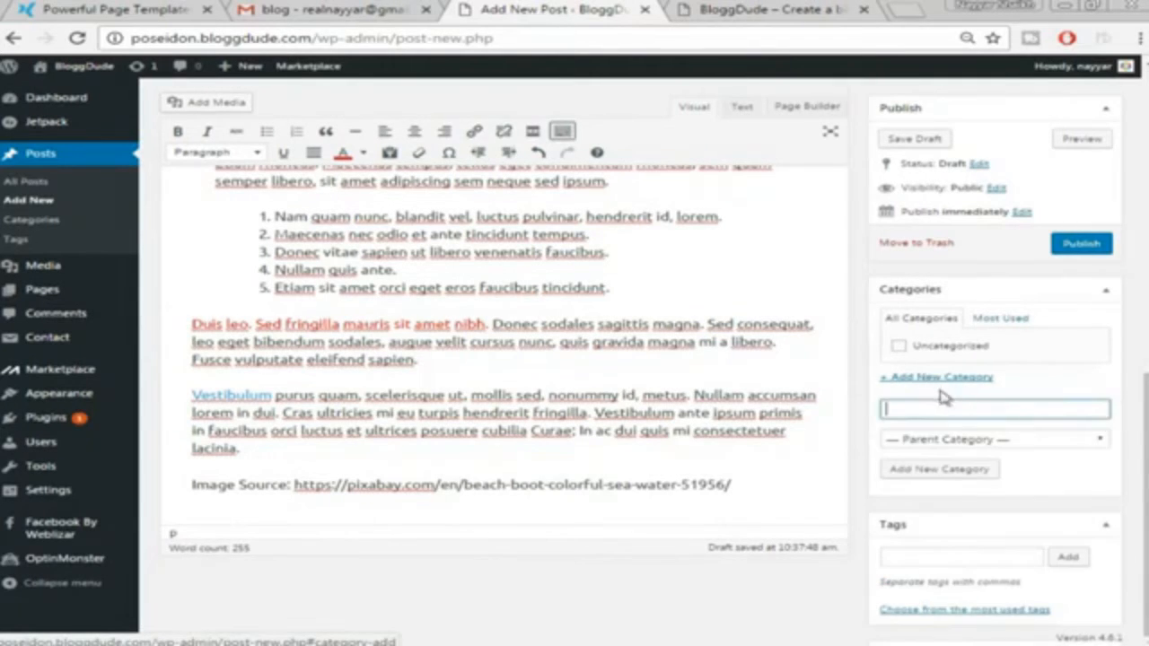
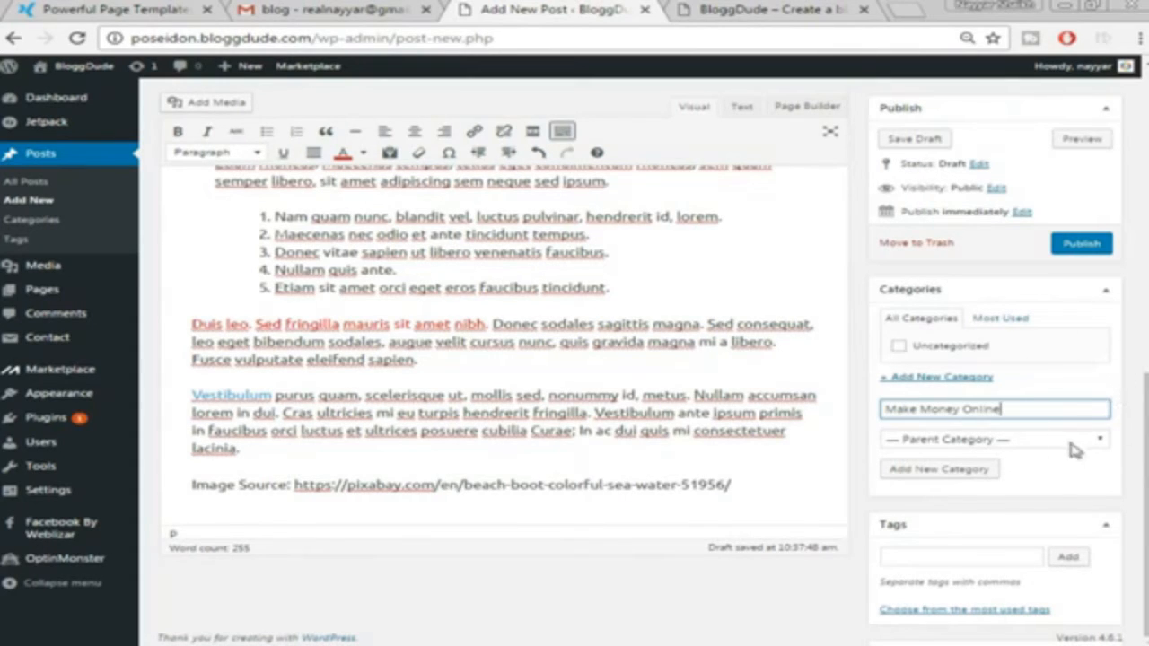
Add the new 'Make Money Online' category and tick it for the draft post
{"action": "key", "text": "Return"}
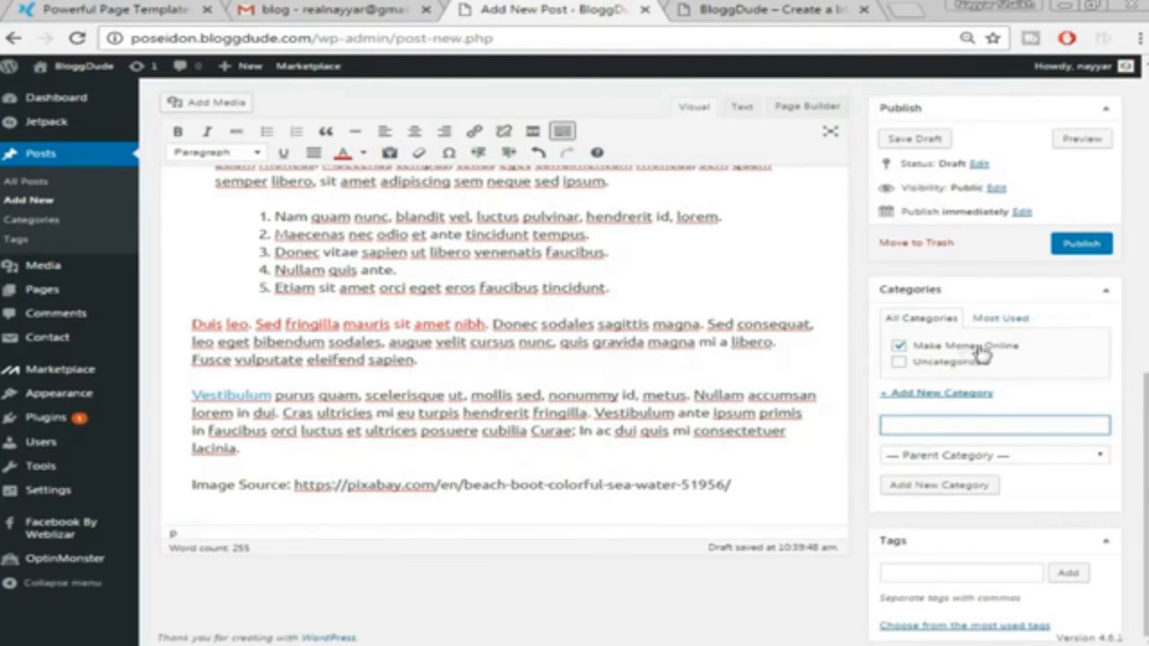
{"action": "scroll", "coordinate": [1035, 493], "scroll_direction": "down", "scroll_amount": 2}
{"action": "scroll", "coordinate": [1035, 493], "scroll_direction": "down", "scroll_amount": 2}
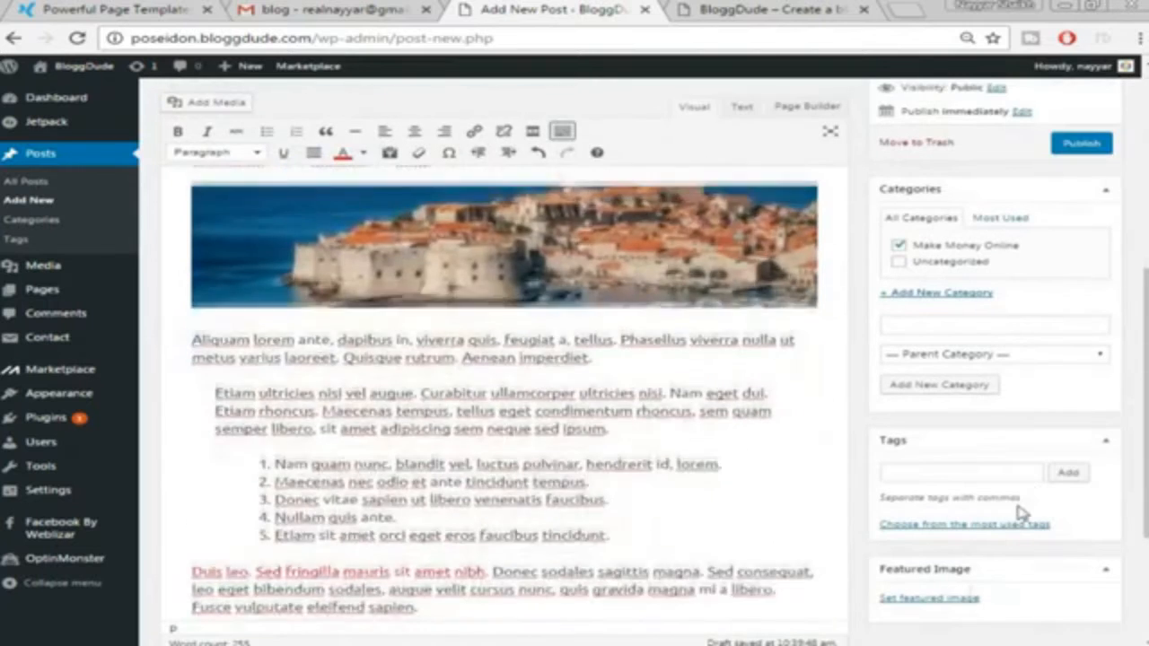
Start choosing a featured image, first checking the demo site's Powerful Page Templates post
{"action": "left_click", "coordinate": [934, 607]}
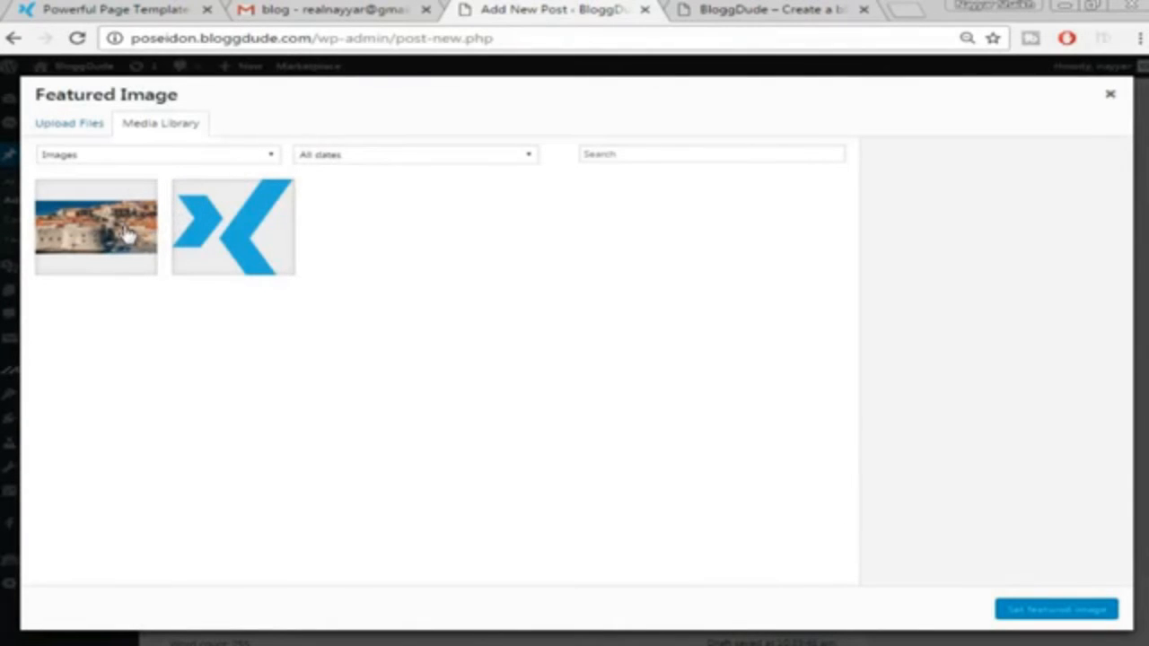
{"action": "left_click", "coordinate": [128, 8]}
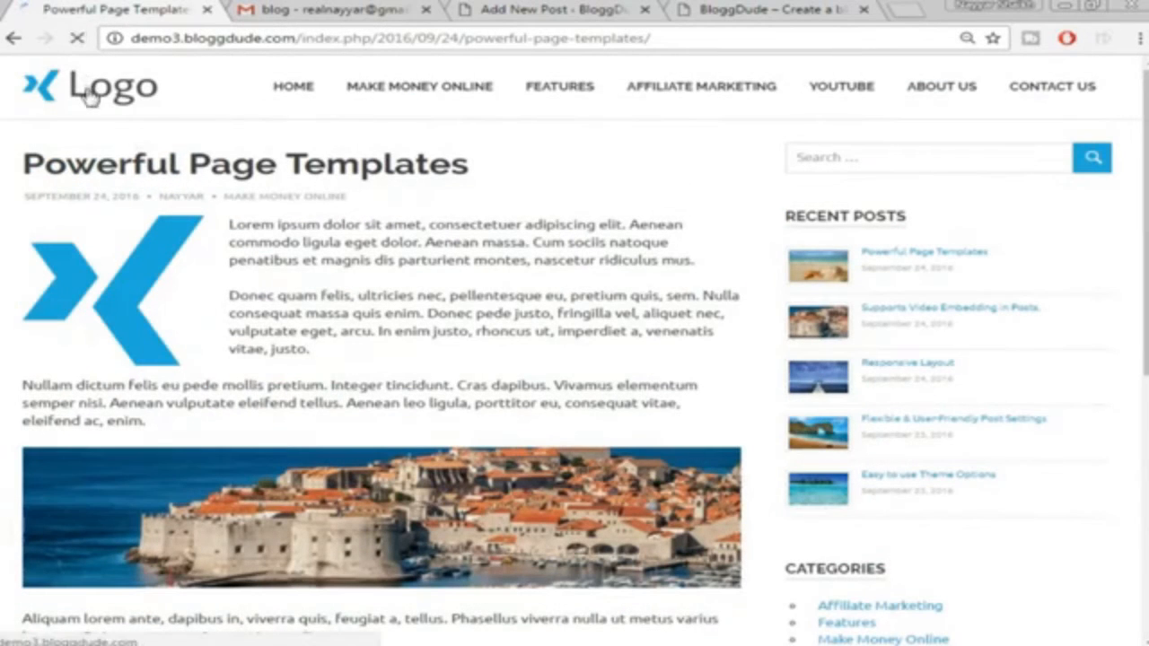
{"action": "left_click", "coordinate": [90, 90]}
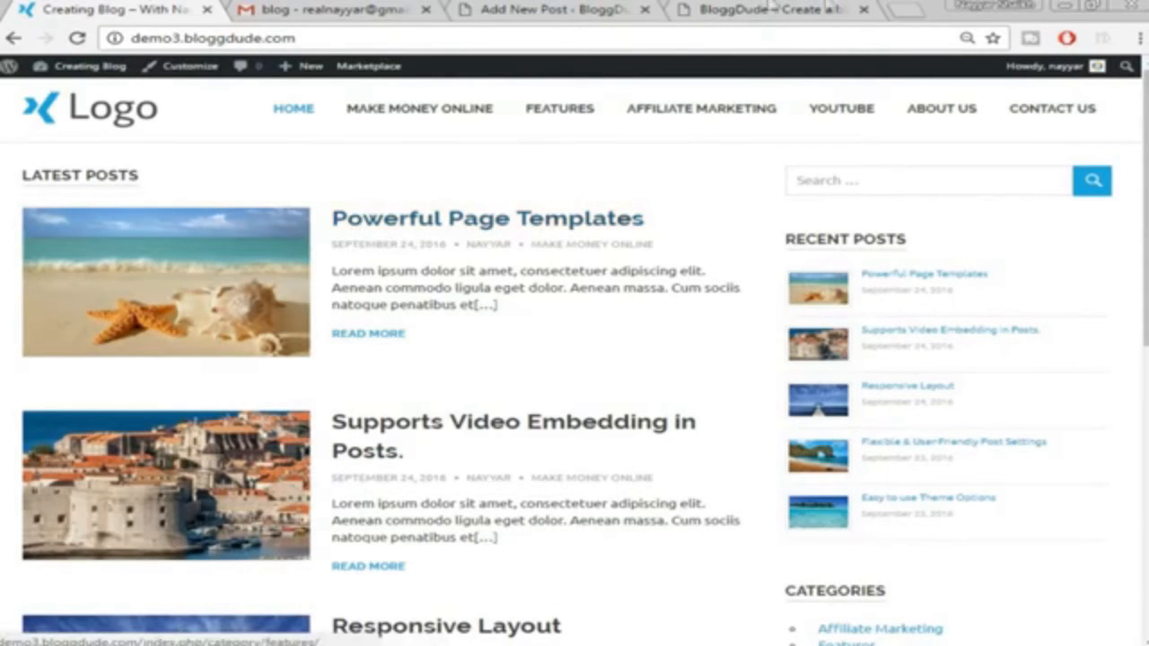
{"action": "left_click", "coordinate": [772, 9]}
{"action": "left_click", "coordinate": [530, 10]}
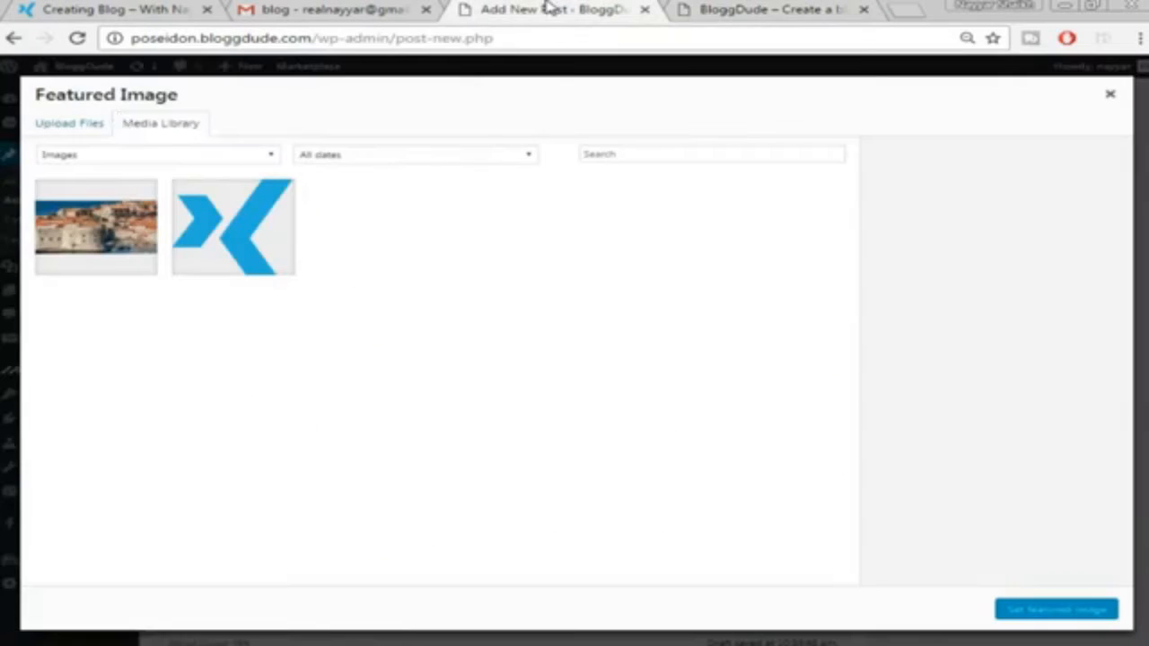
Upload the w2 island photo and set it as the post's featured image
{"action": "left_click", "coordinate": [71, 124]}
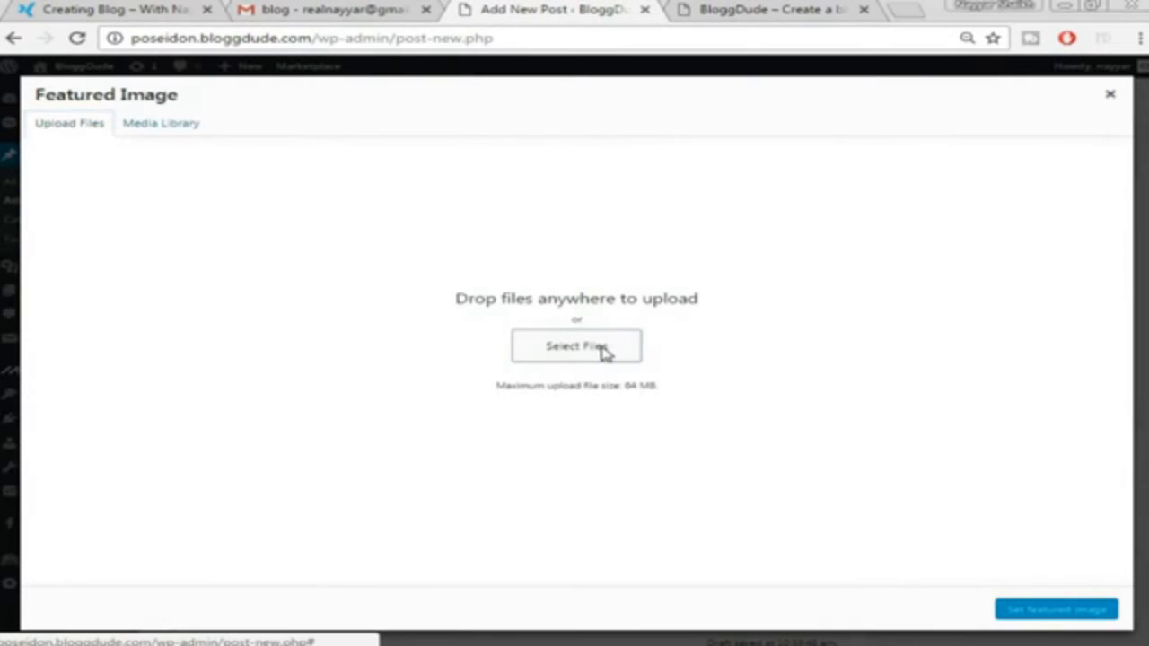
{"action": "left_click", "coordinate": [605, 352]}
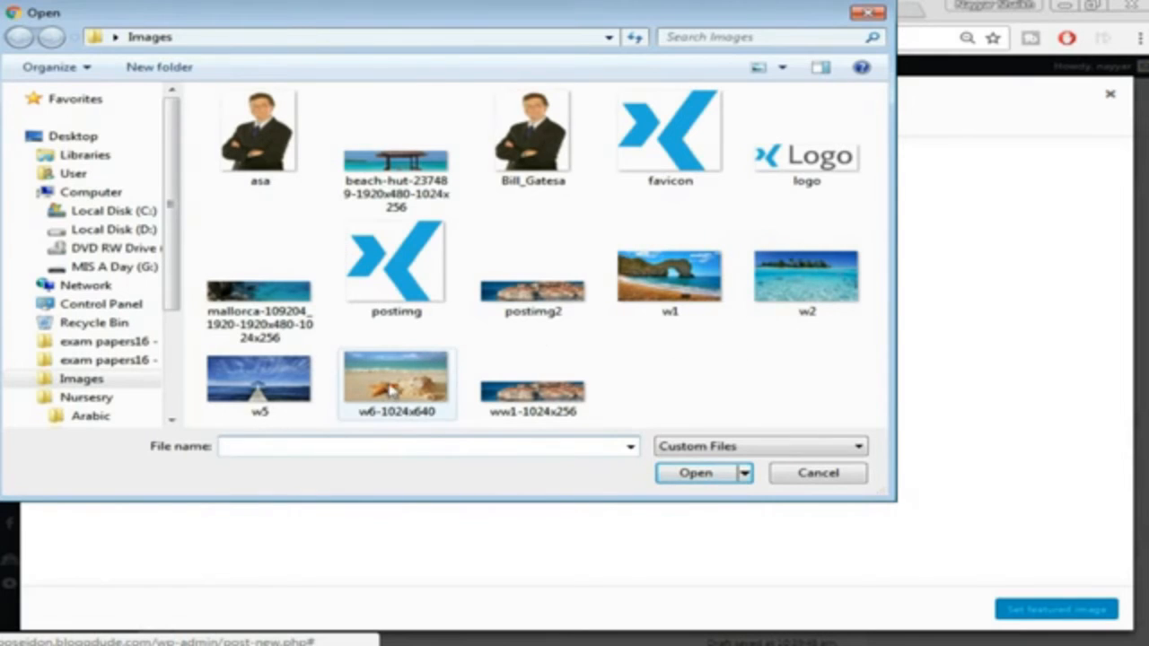
{"action": "left_click", "coordinate": [824, 280]}
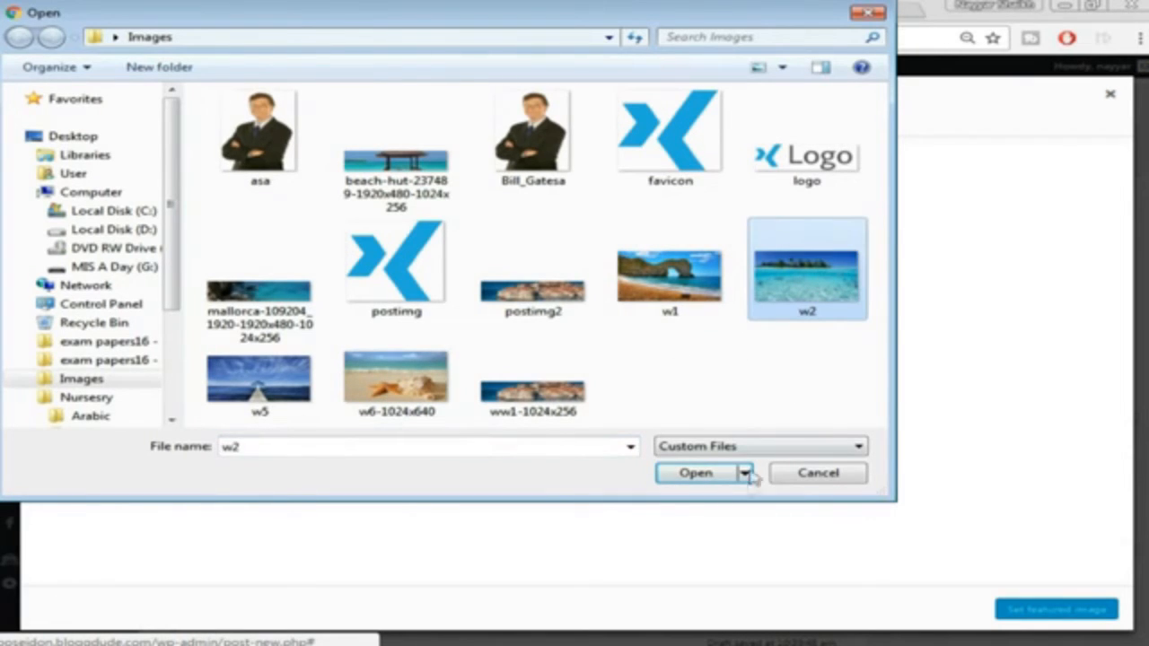
{"action": "left_click", "coordinate": [711, 473]}
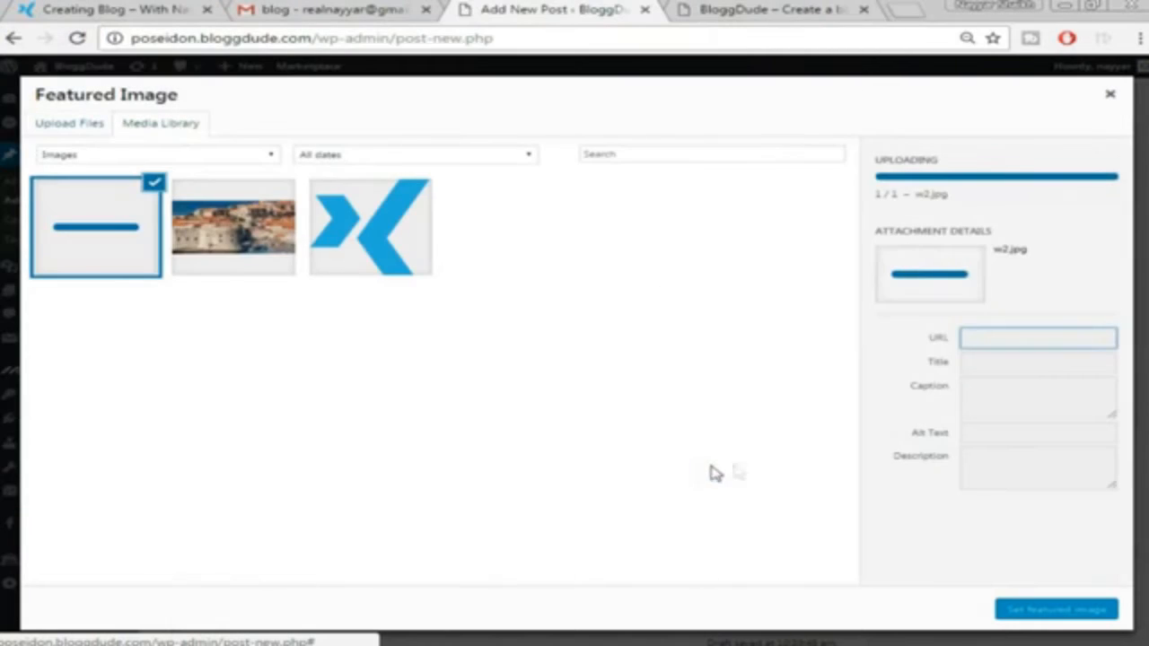
{"action": "left_click", "coordinate": [1041, 612]}
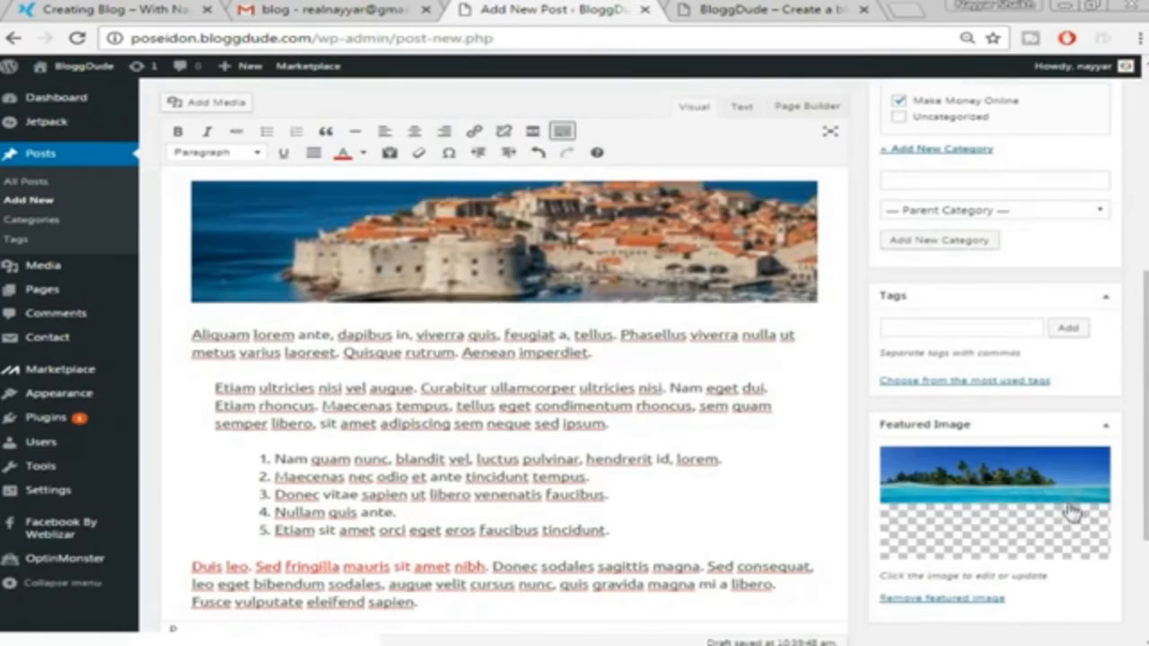
{"action": "scroll", "coordinate": [1012, 546], "scroll_direction": "up", "scroll_amount": 10}
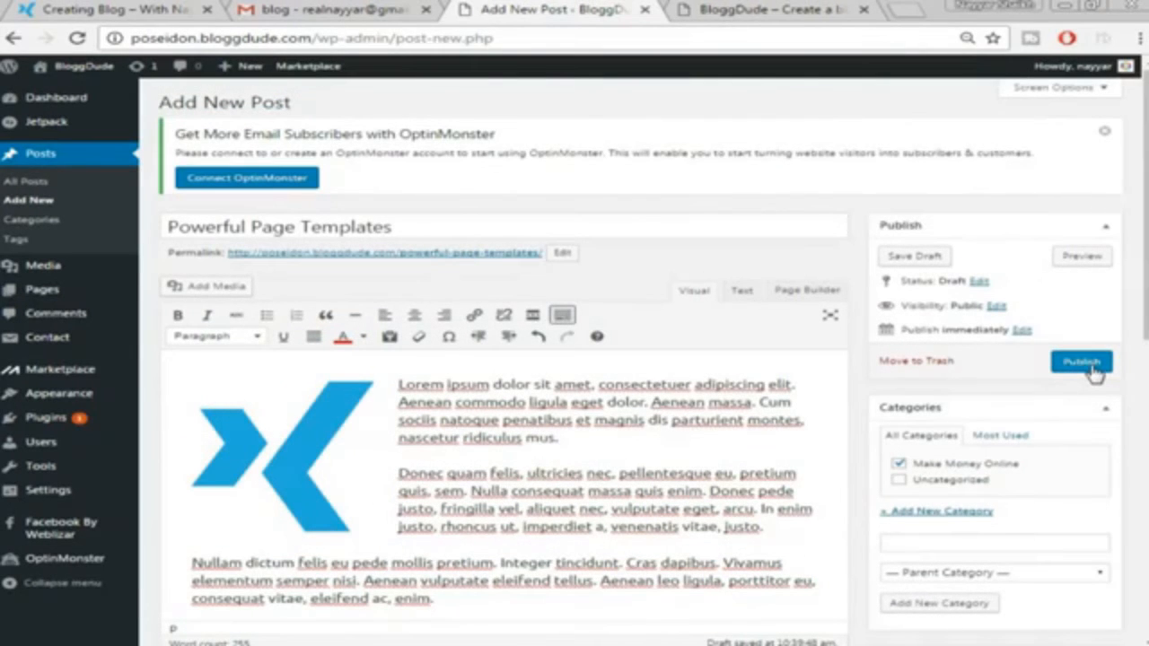
Publish the Powerful Page Templates post and view the live post in a new tab
{"action": "left_click", "coordinate": [1093, 368]}
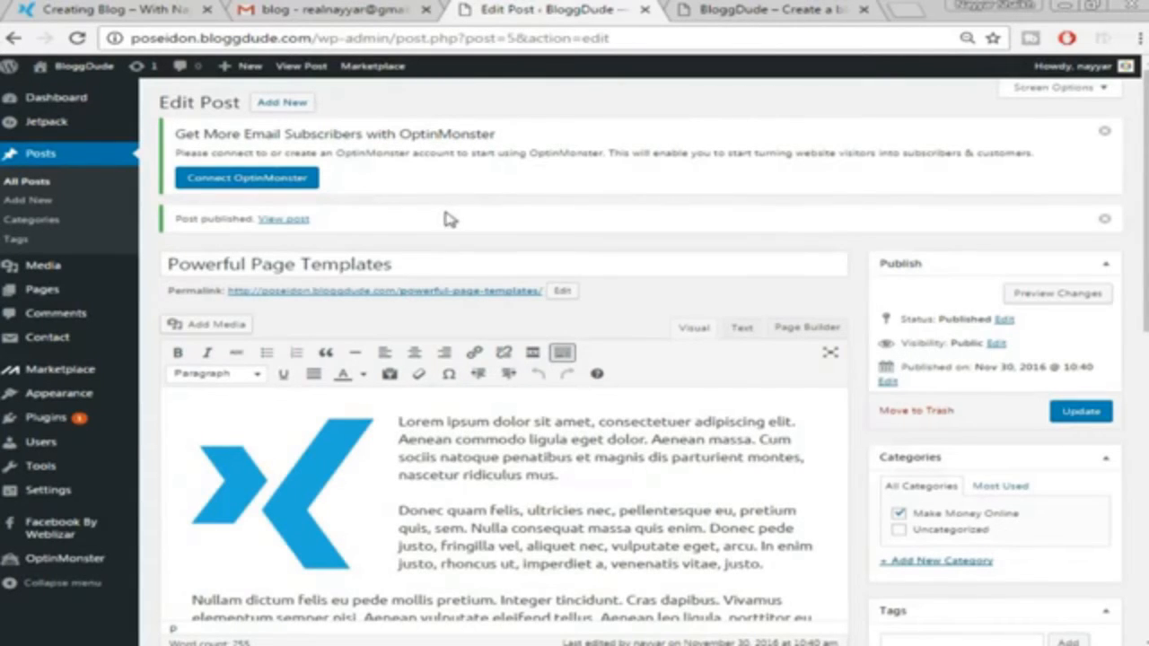
{"action": "right_click", "coordinate": [284, 228]}
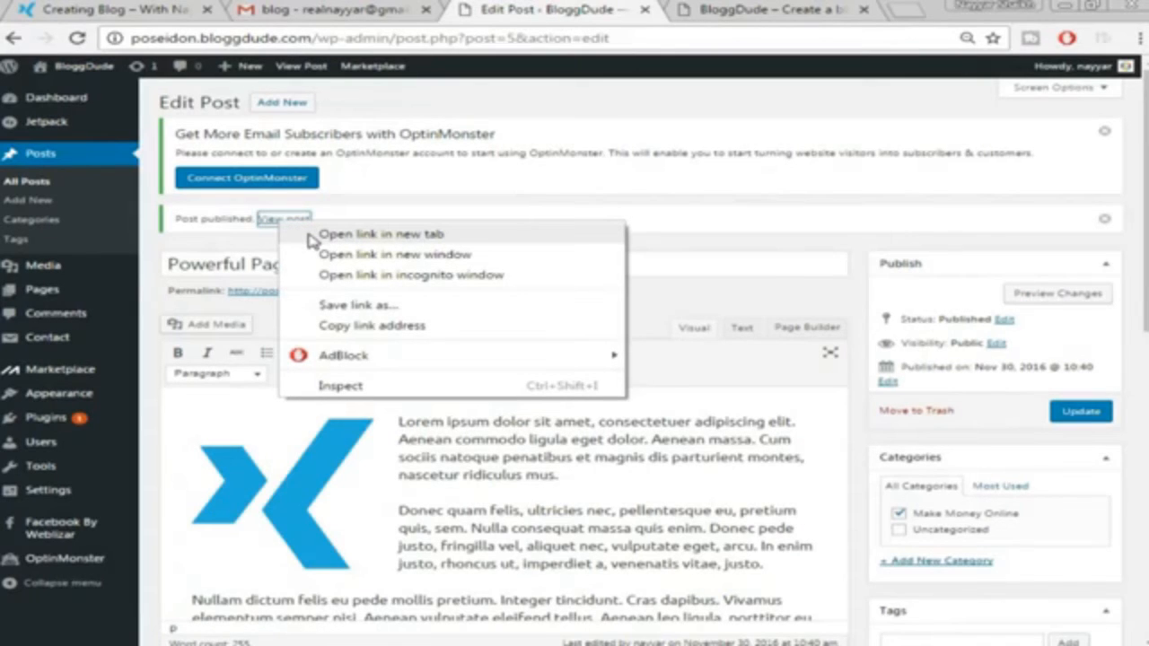
{"action": "left_click", "coordinate": [313, 235]}
{"action": "left_click", "coordinate": [623, 9]}
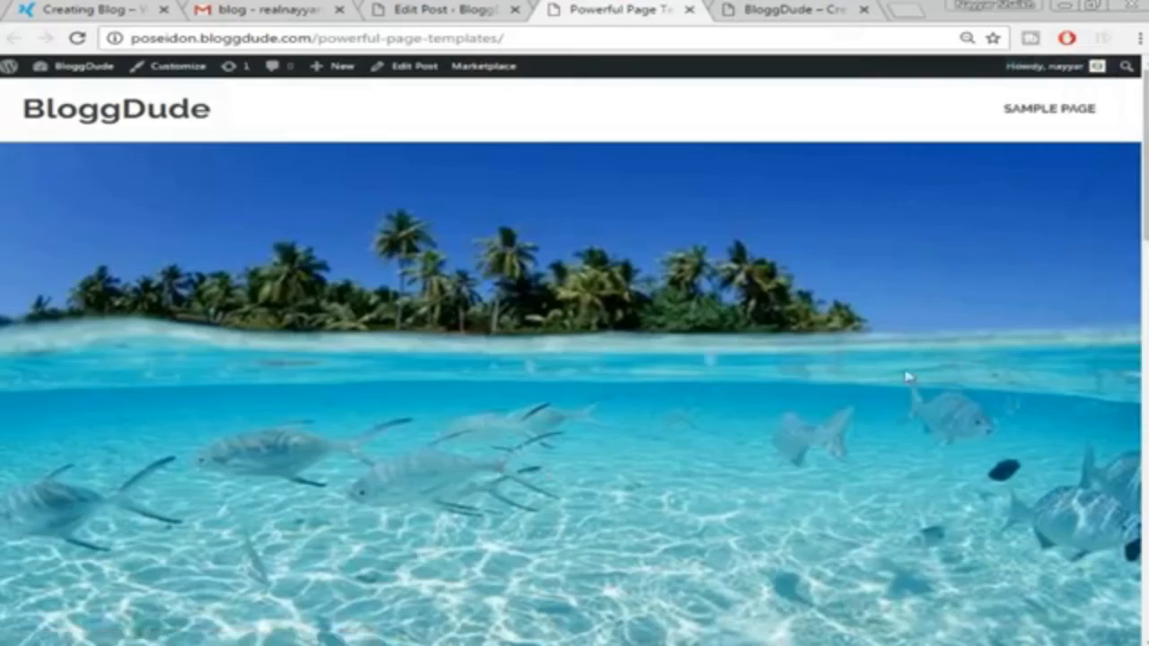
{"action": "scroll", "coordinate": [906, 377], "scroll_direction": "down", "scroll_amount": 5}
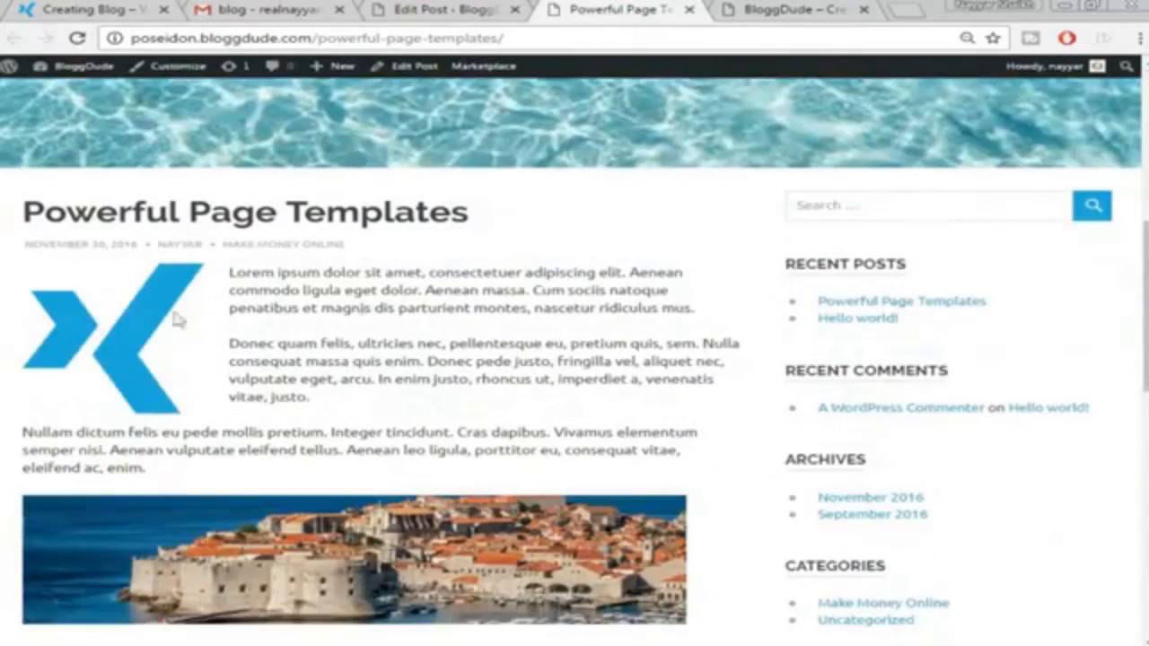
{"action": "scroll", "coordinate": [184, 412], "scroll_direction": "down", "scroll_amount": 4}
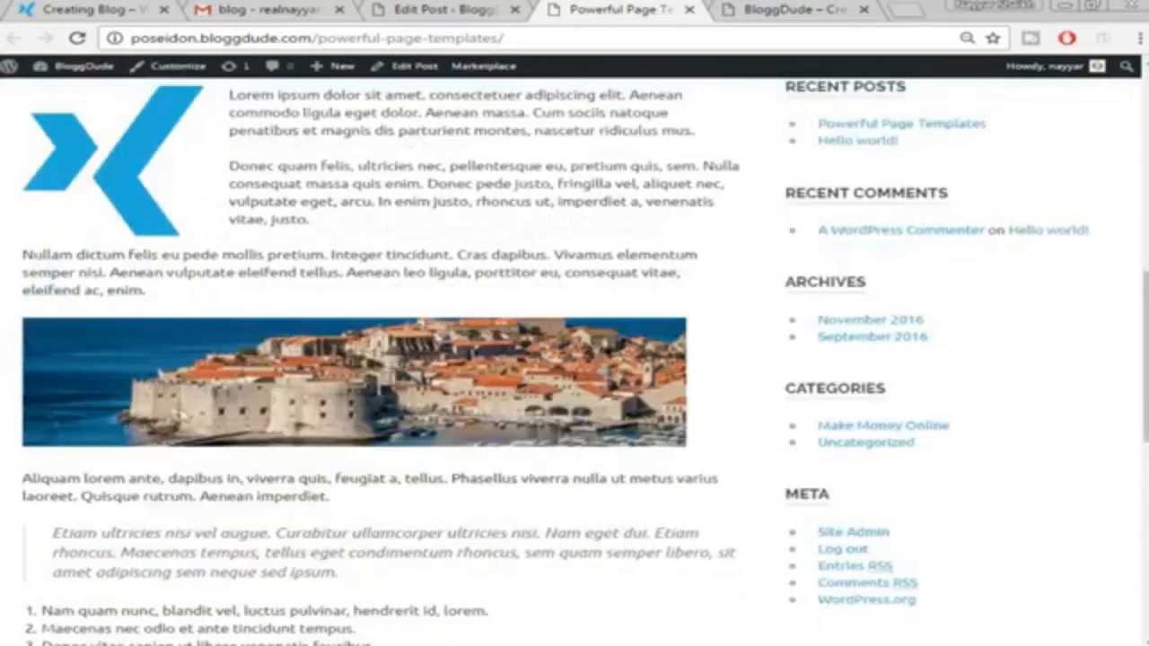
{"action": "scroll", "coordinate": [605, 431], "scroll_direction": "down", "scroll_amount": 1}
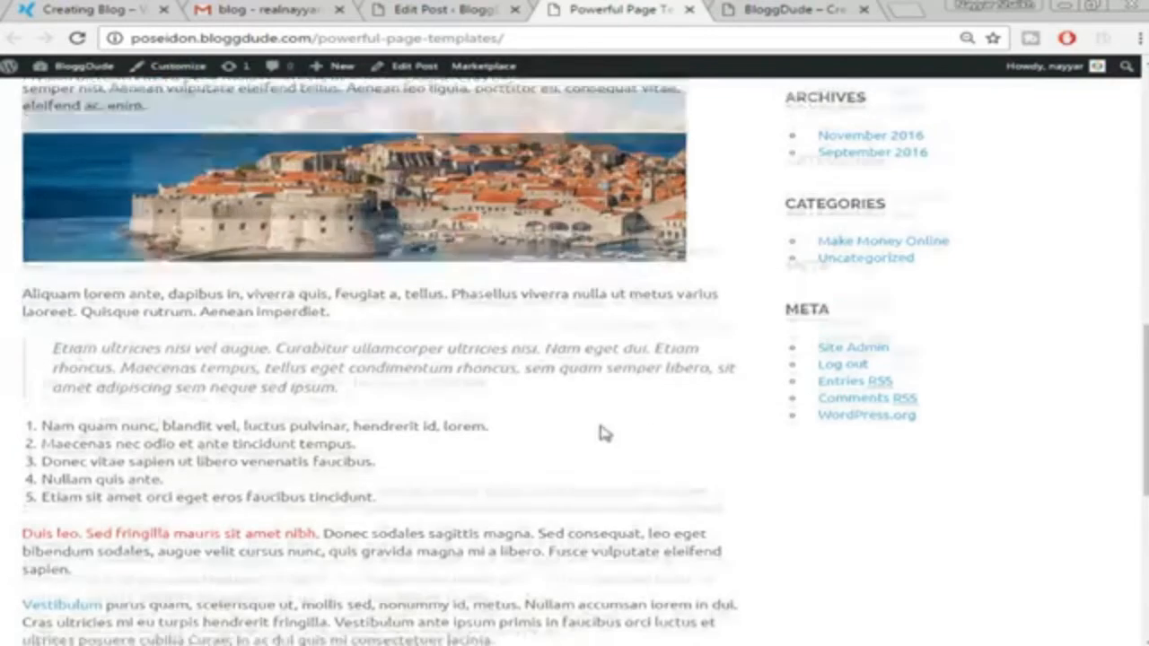
{"action": "scroll", "coordinate": [140, 451], "scroll_direction": "down", "scroll_amount": 2}
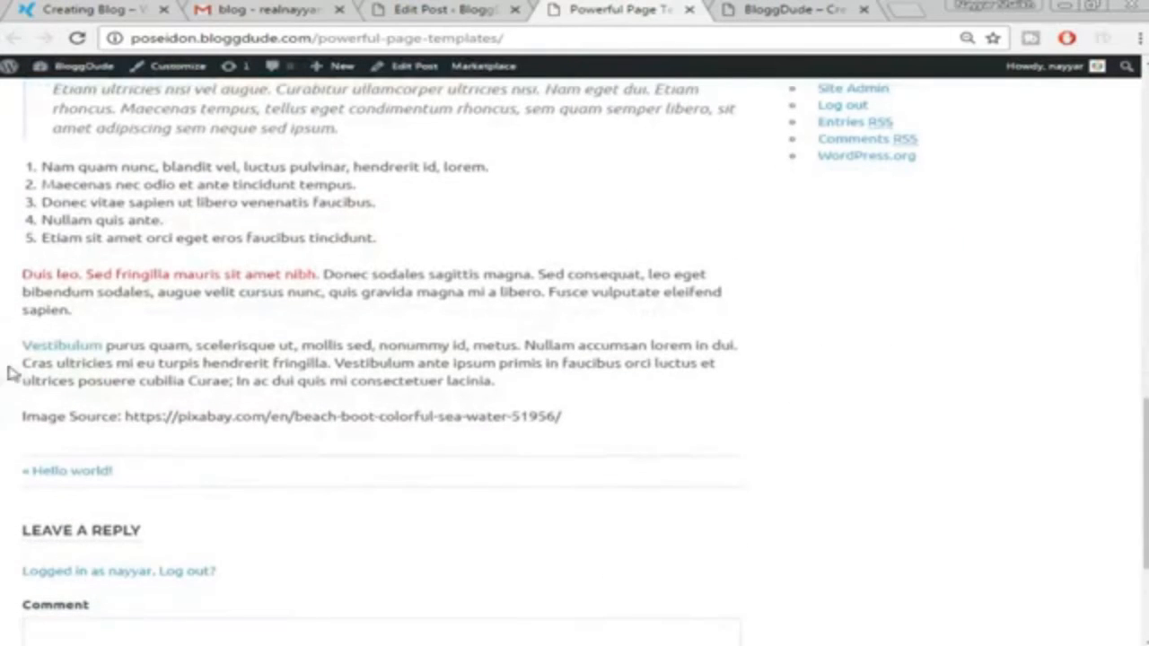
{"action": "right_click", "coordinate": [83, 353]}
{"action": "left_click", "coordinate": [90, 359]}
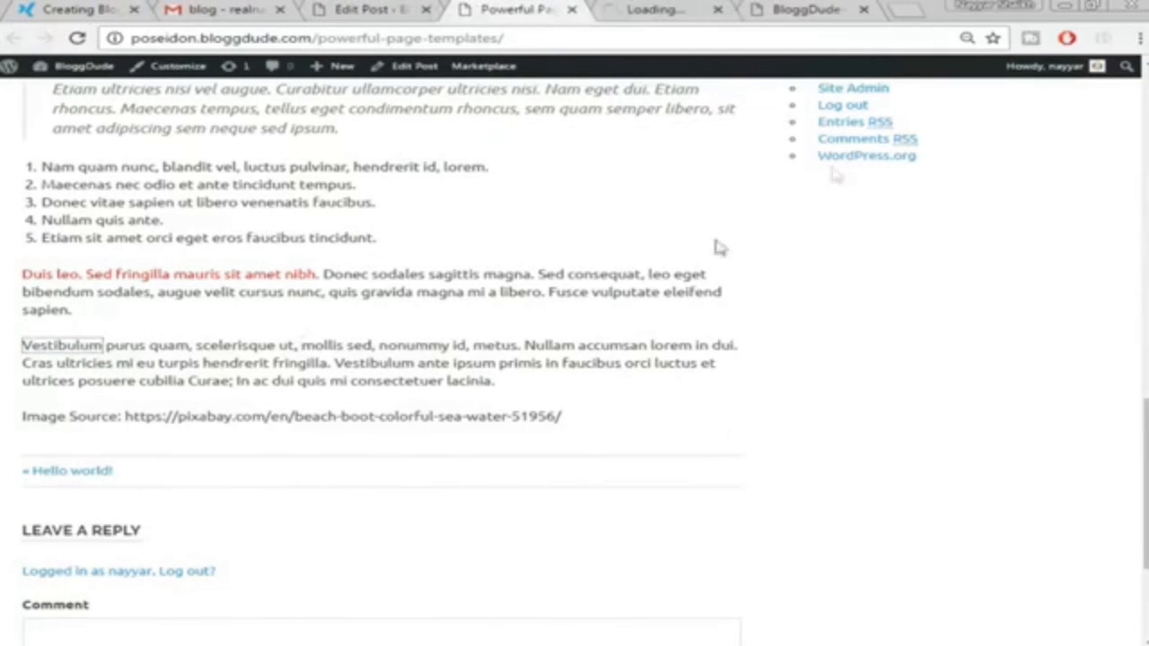
{"action": "left_click", "coordinate": [655, 14]}
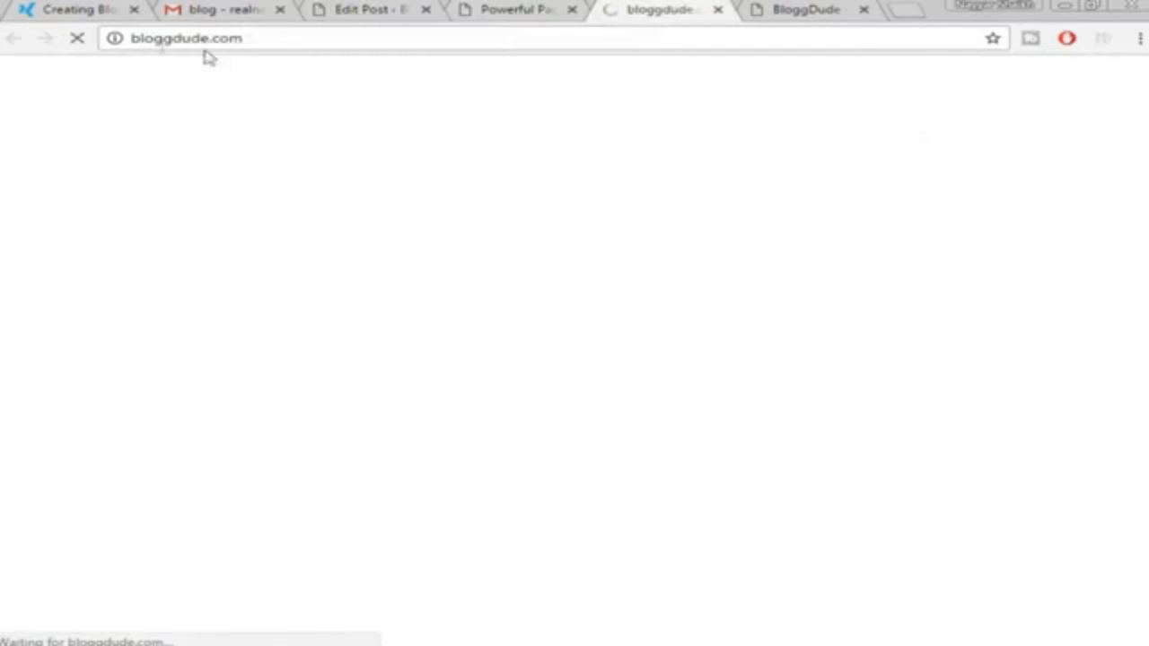
{"action": "left_click", "coordinate": [719, 10]}
{"action": "scroll", "coordinate": [421, 497], "scroll_direction": "up", "scroll_amount": 15}
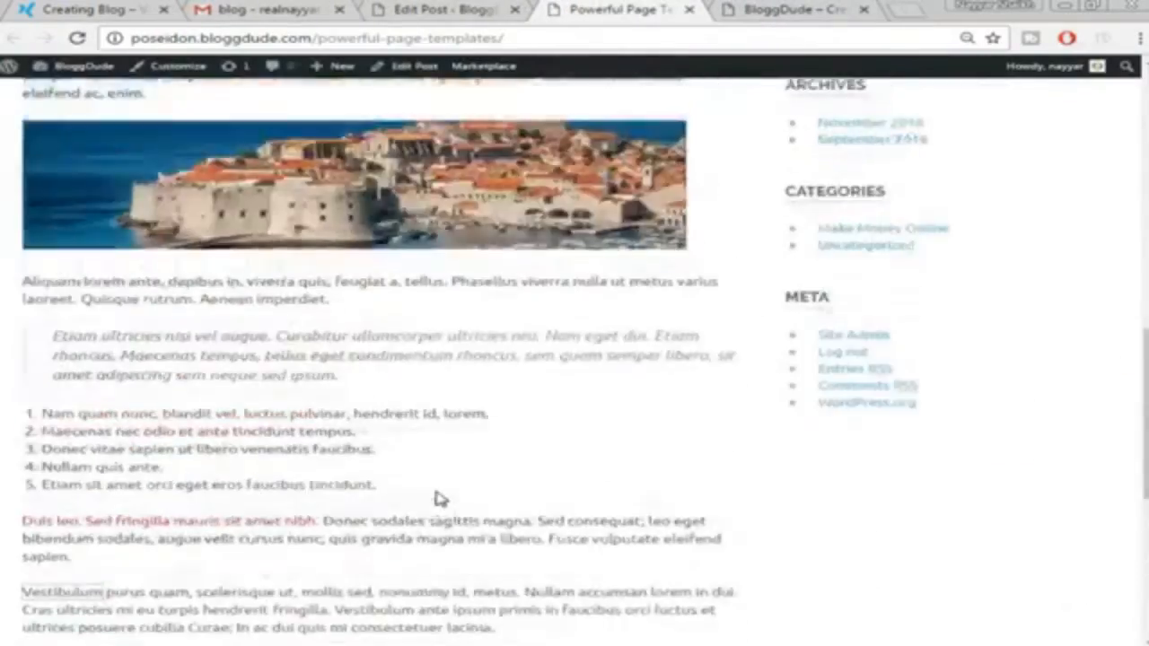
{"action": "scroll", "coordinate": [475, 437], "scroll_direction": "up", "scroll_amount": 3}
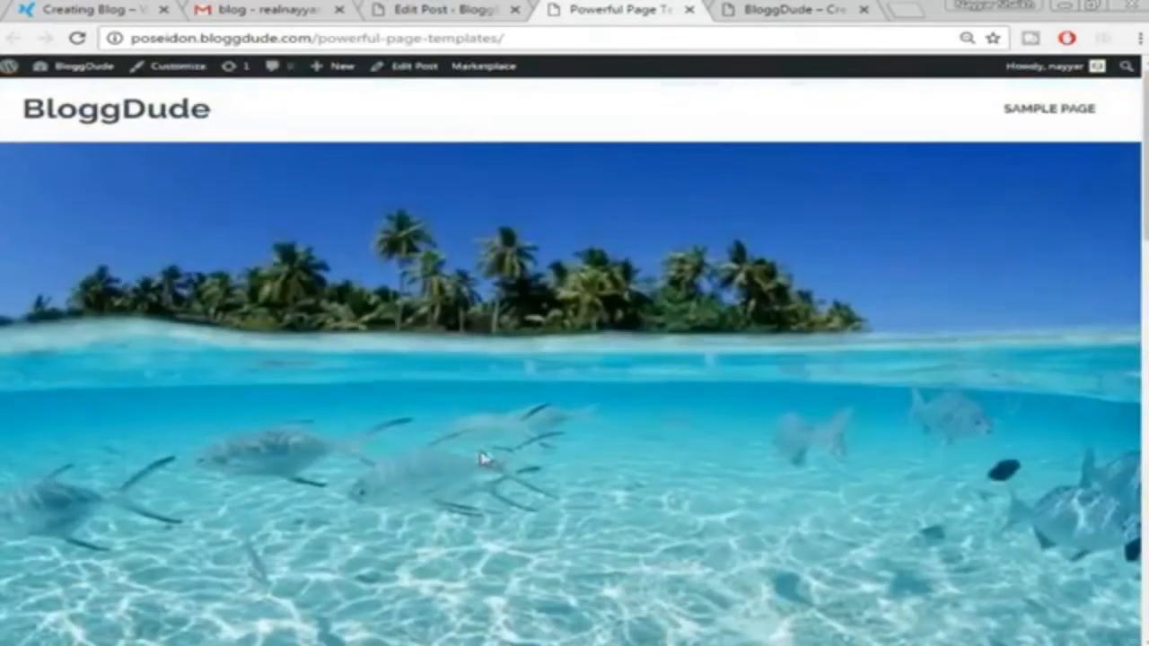
{"action": "scroll", "coordinate": [472, 419], "scroll_direction": "down", "scroll_amount": 1}
{"action": "scroll", "coordinate": [616, 385], "scroll_direction": "up", "scroll_amount": 2}
Open the Customizer's Theme Options > General Settings and review the layout options
{"action": "left_click", "coordinate": [176, 77]}
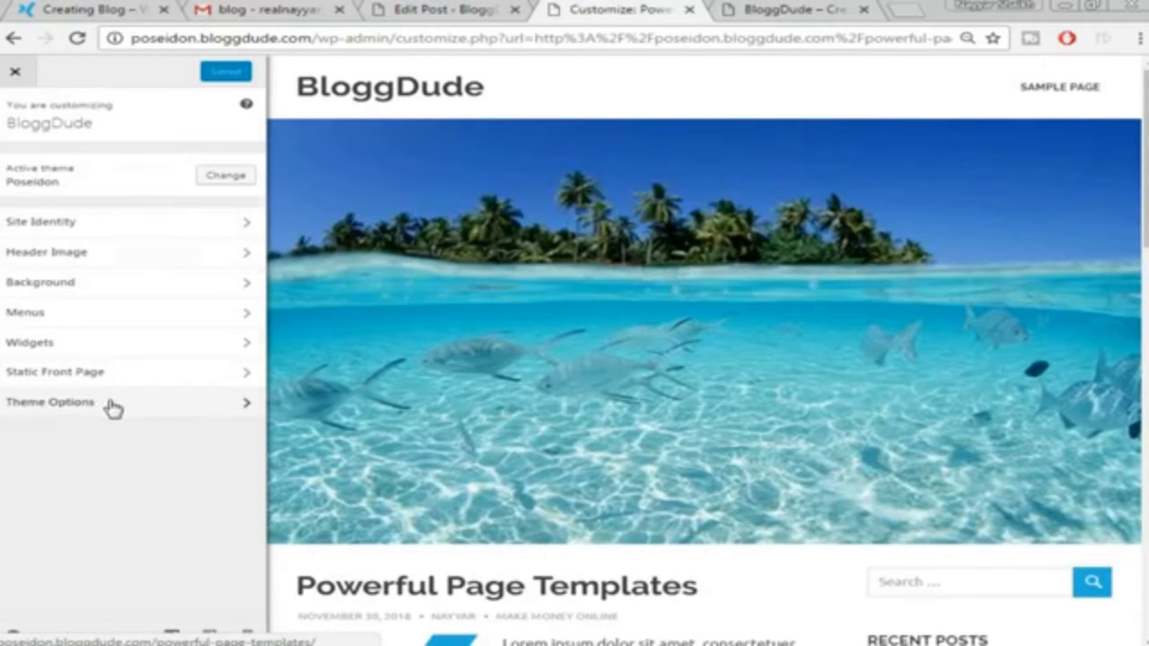
{"action": "left_click", "coordinate": [112, 405]}
{"action": "left_click", "coordinate": [115, 165]}
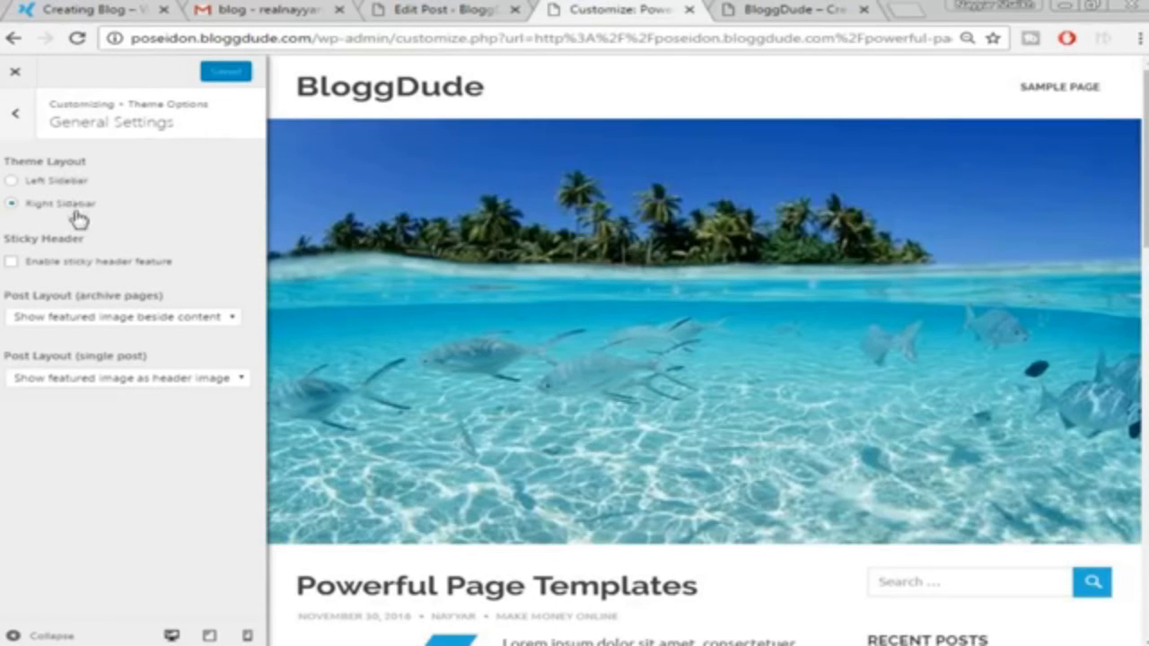
{"action": "scroll", "coordinate": [890, 261], "scroll_direction": "down", "scroll_amount": 2}
{"action": "scroll", "coordinate": [1009, 467], "scroll_direction": "up", "scroll_amount": 2}
{"action": "scroll", "coordinate": [803, 213], "scroll_direction": "down", "scroll_amount": 3}
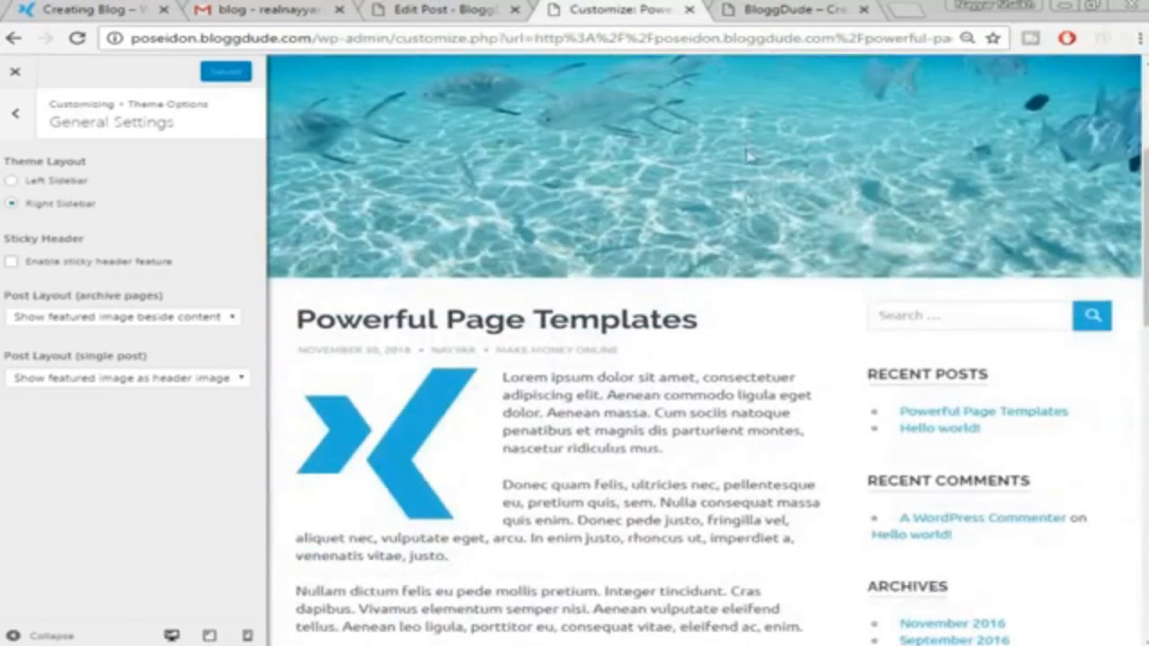
{"action": "scroll", "coordinate": [739, 218], "scroll_direction": "up", "scroll_amount": 3}
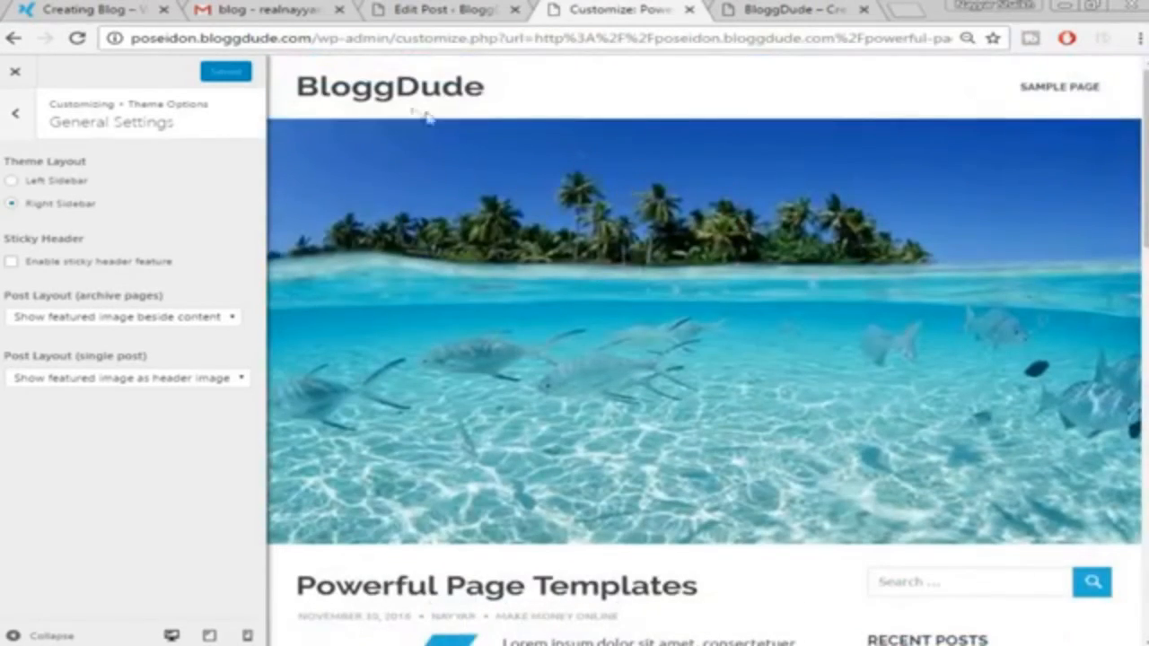
Compare the layout with the demo site's home page, then return to the Customizer
{"action": "left_click", "coordinate": [97, 11]}
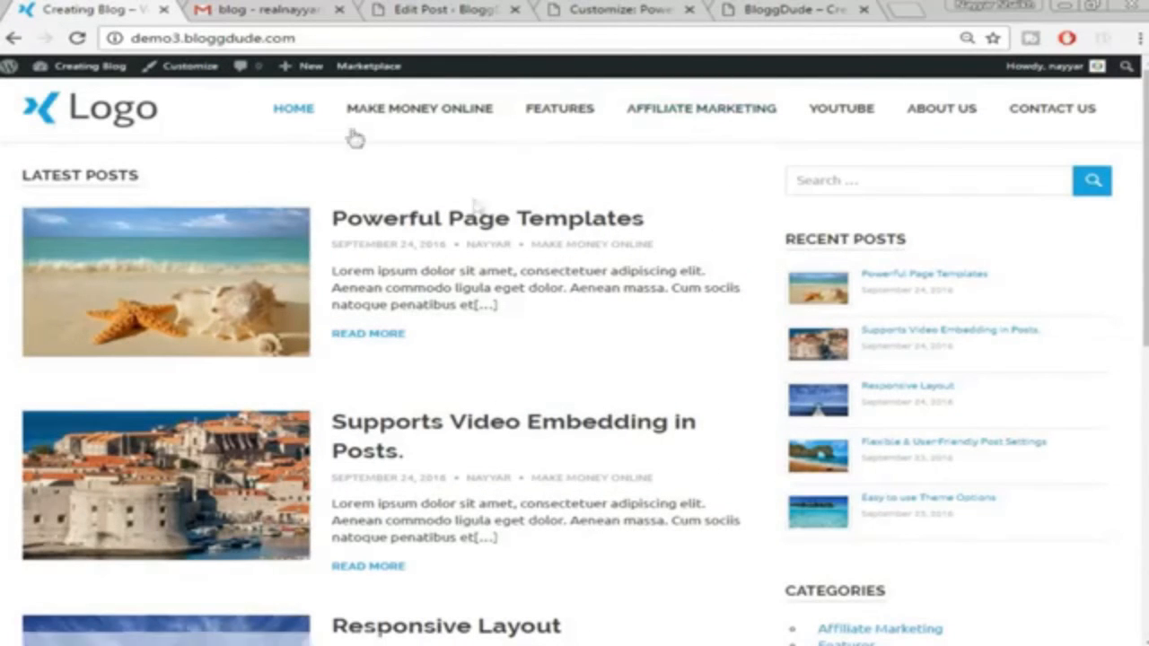
{"action": "scroll", "coordinate": [599, 270], "scroll_direction": "down", "scroll_amount": 5}
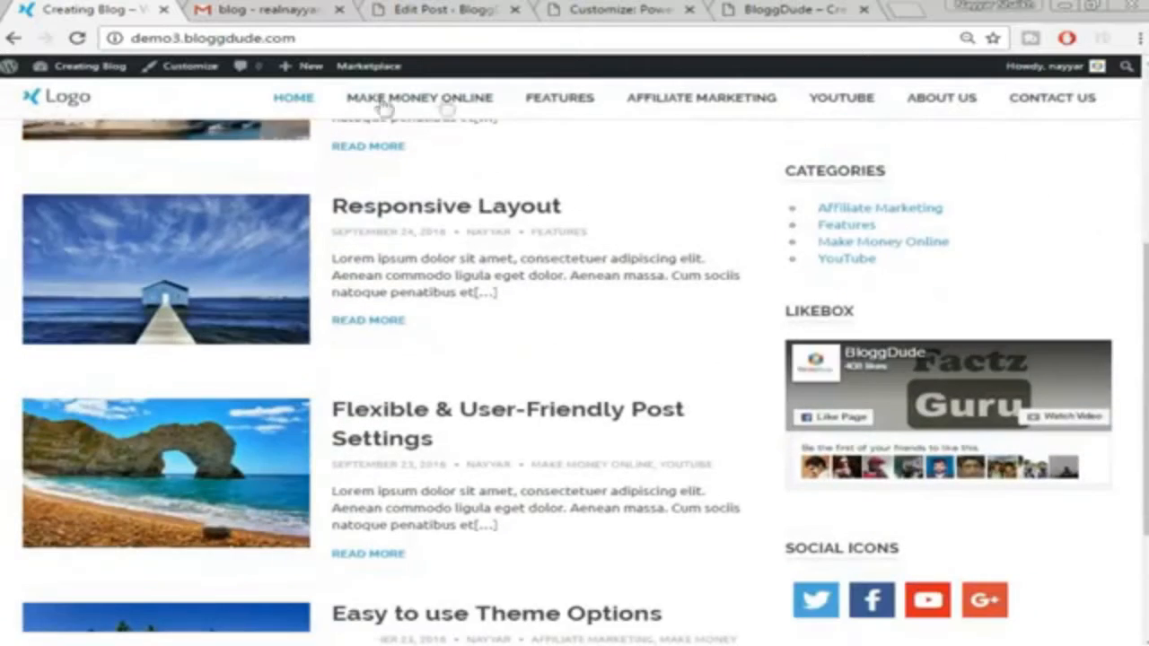
{"action": "scroll", "coordinate": [653, 291], "scroll_direction": "up", "scroll_amount": 1}
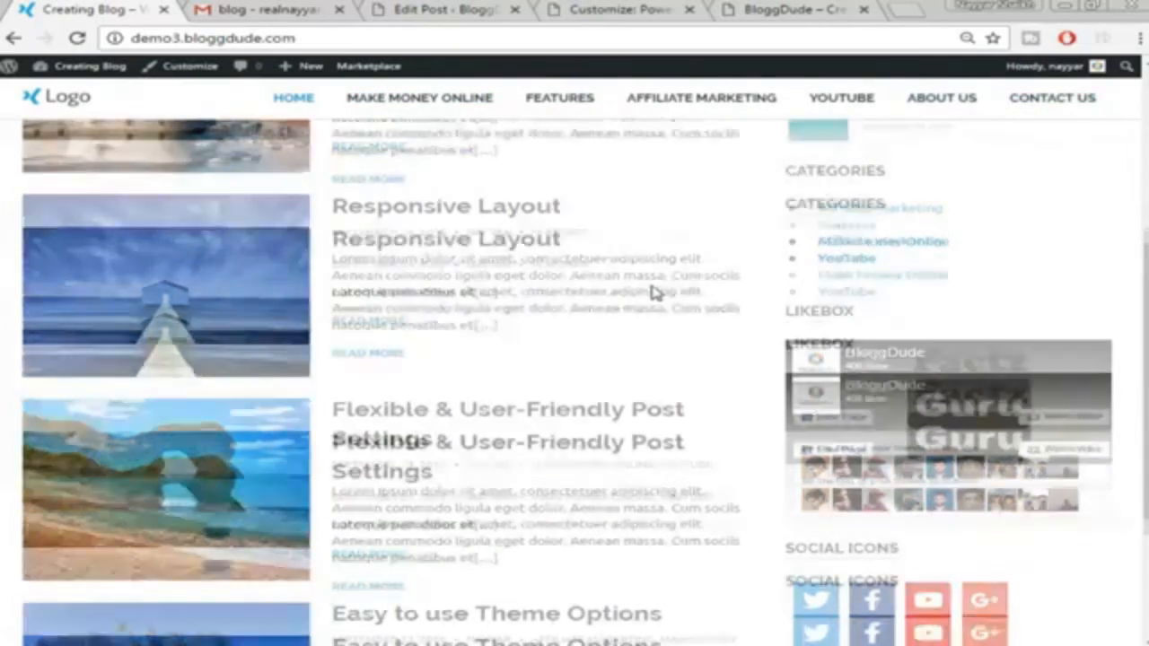
{"action": "scroll", "coordinate": [654, 292], "scroll_direction": "up", "scroll_amount": 4}
{"action": "scroll", "coordinate": [653, 292], "scroll_direction": "down", "scroll_amount": 7}
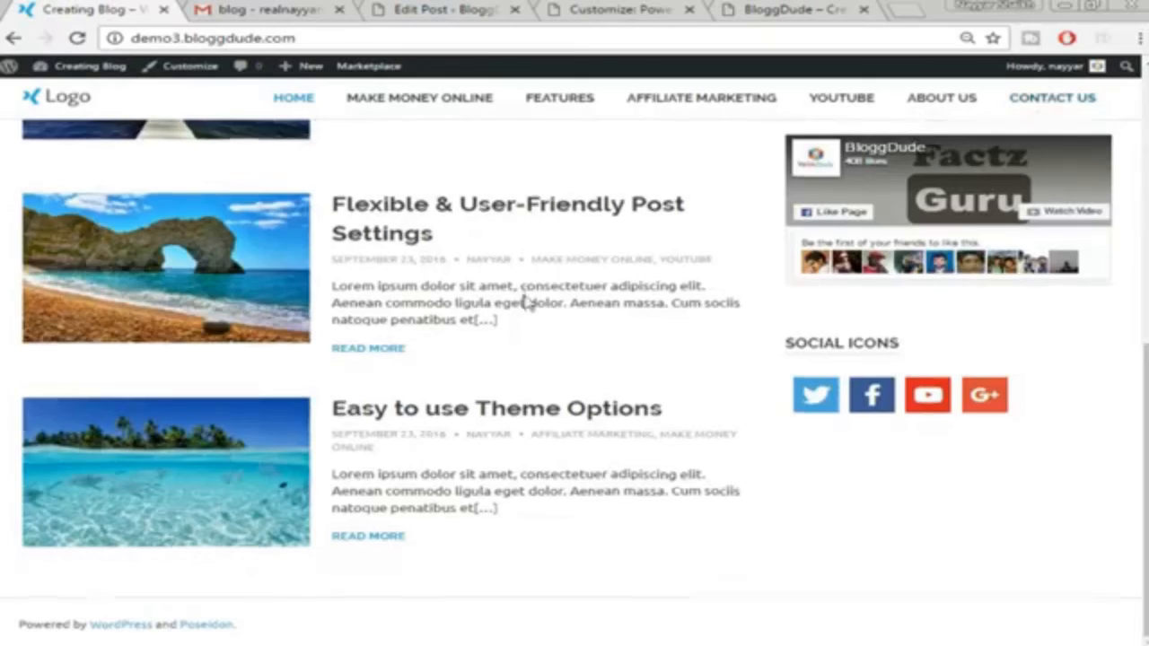
{"action": "scroll", "coordinate": [528, 304], "scroll_direction": "up", "scroll_amount": 5}
{"action": "left_click", "coordinate": [439, 9]}
{"action": "left_click", "coordinate": [646, 9]}
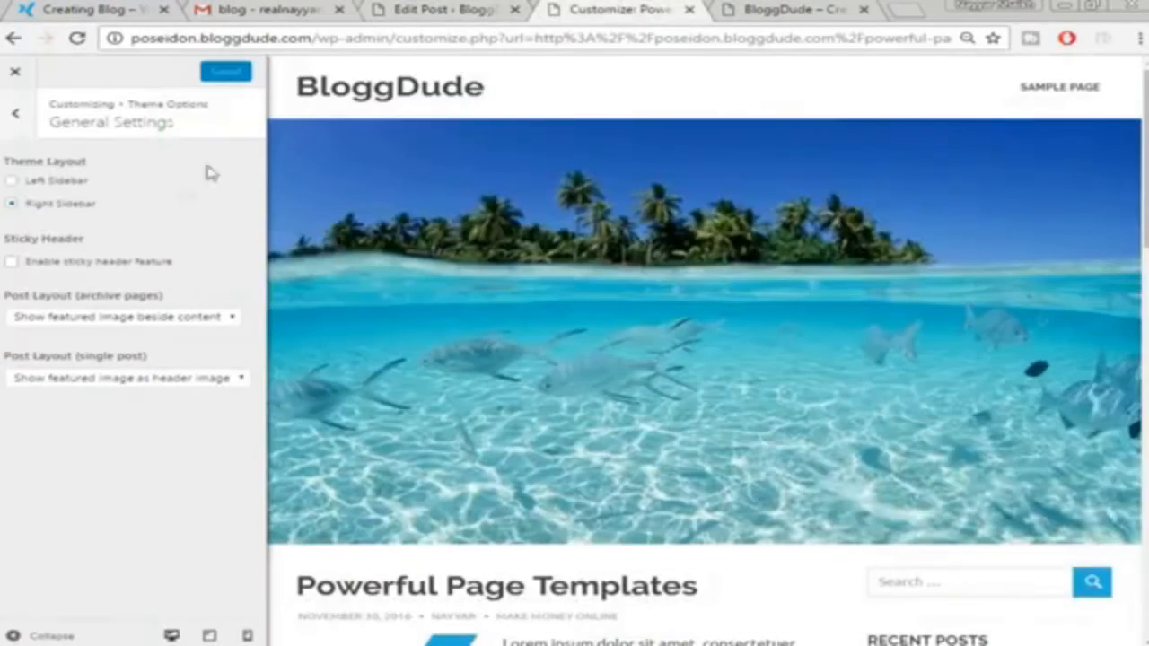
Enable the sticky header, set single-post layout to 'Hide featured image', and Save & Publish
{"action": "left_click", "coordinate": [41, 270]}
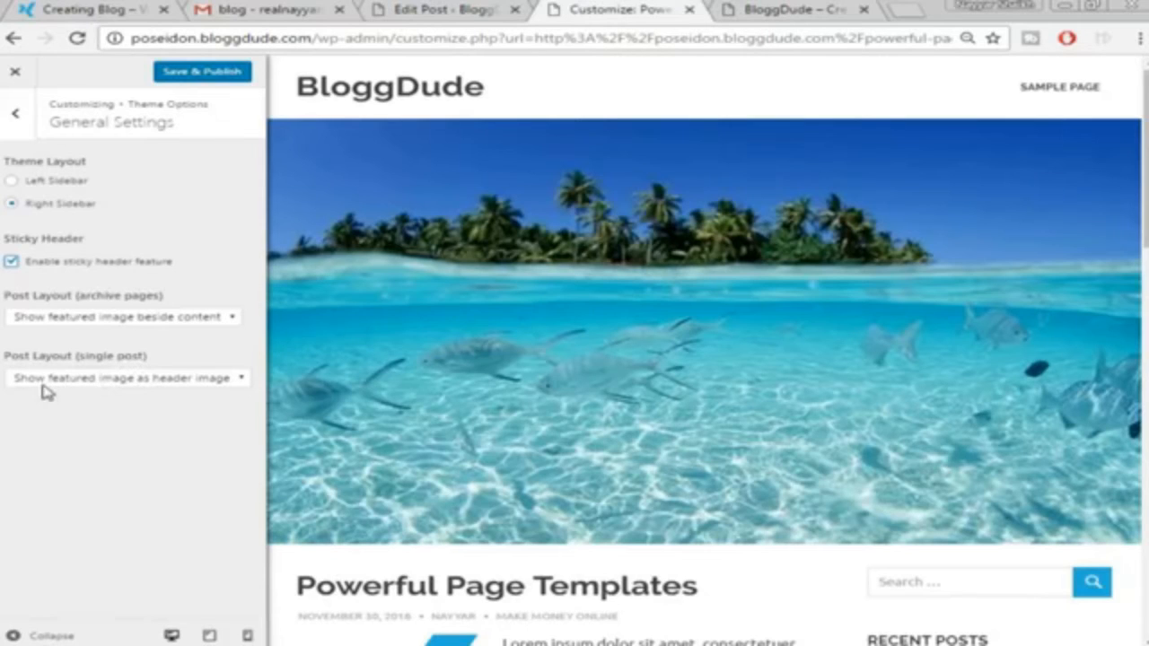
{"action": "left_click", "coordinate": [229, 381]}
{"action": "left_click", "coordinate": [146, 421]}
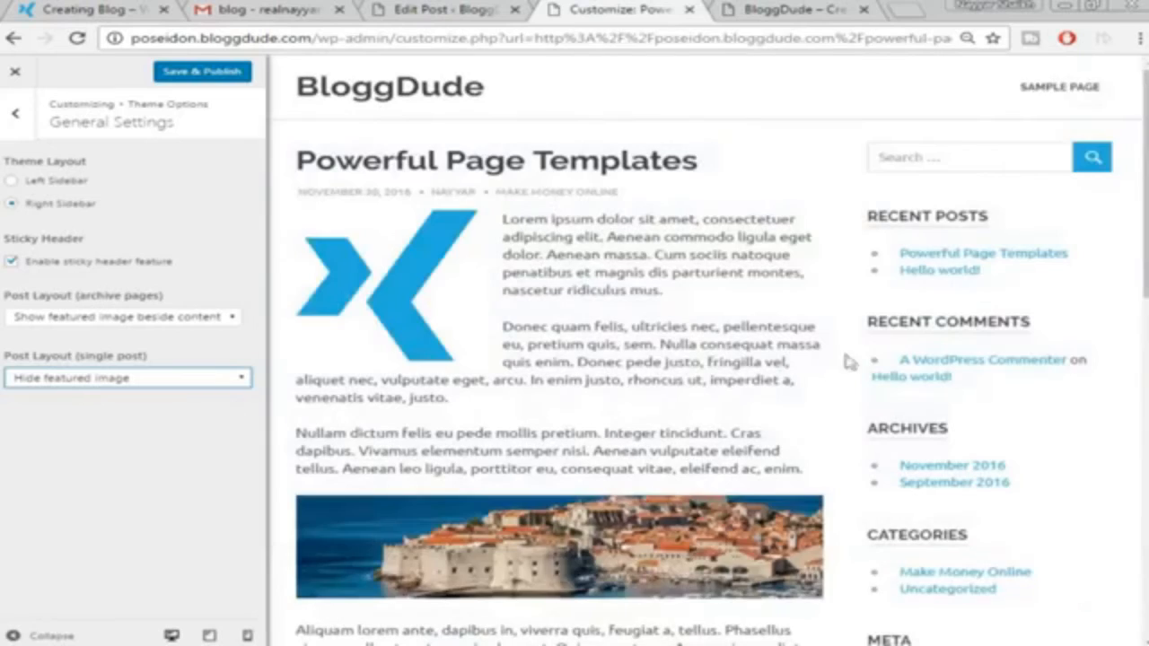
{"action": "scroll", "coordinate": [990, 336], "scroll_direction": "down", "scroll_amount": 5}
{"action": "scroll", "coordinate": [985, 347], "scroll_direction": "down", "scroll_amount": 5}
{"action": "scroll", "coordinate": [915, 372], "scroll_direction": "up", "scroll_amount": 10}
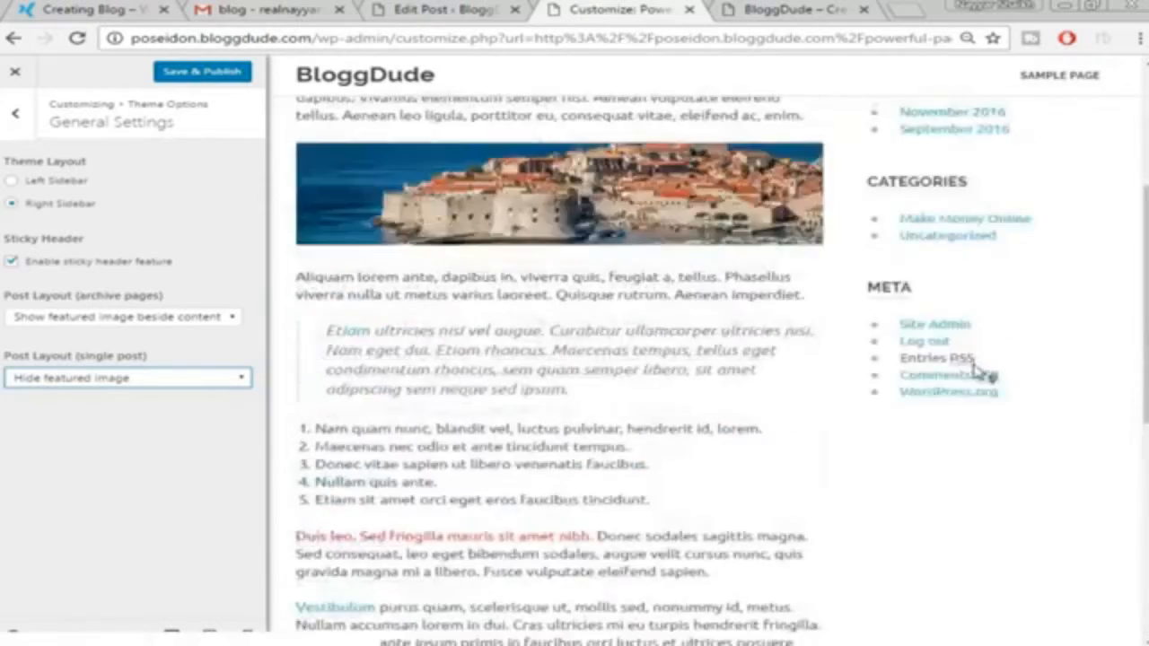
{"action": "scroll", "coordinate": [305, 220], "scroll_direction": "up", "scroll_amount": 2}
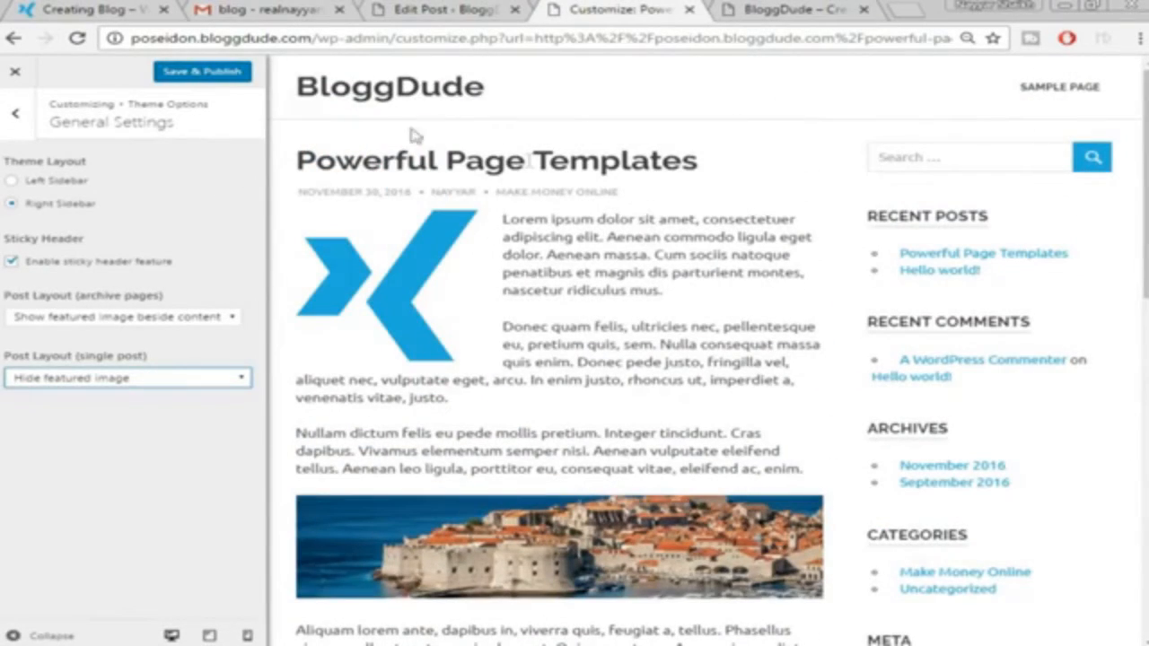
{"action": "left_click", "coordinate": [197, 73]}
{"action": "left_click", "coordinate": [14, 71]}
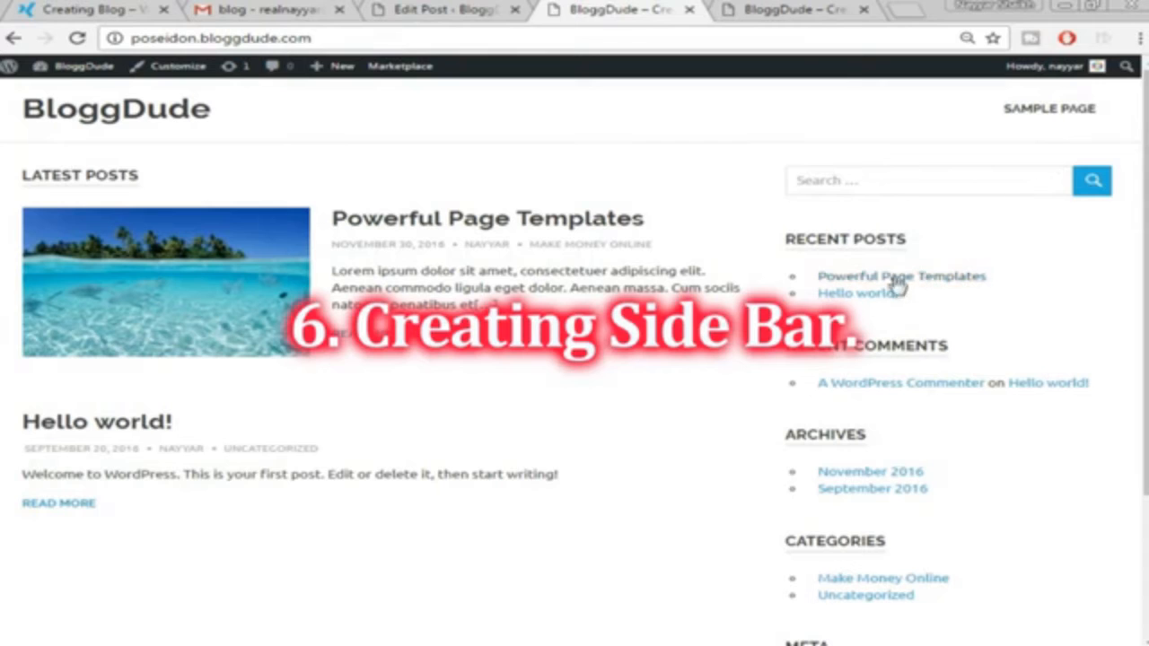
Compare the demo site's sidebar with your own site's front-page sidebar
{"action": "left_click", "coordinate": [83, 7]}
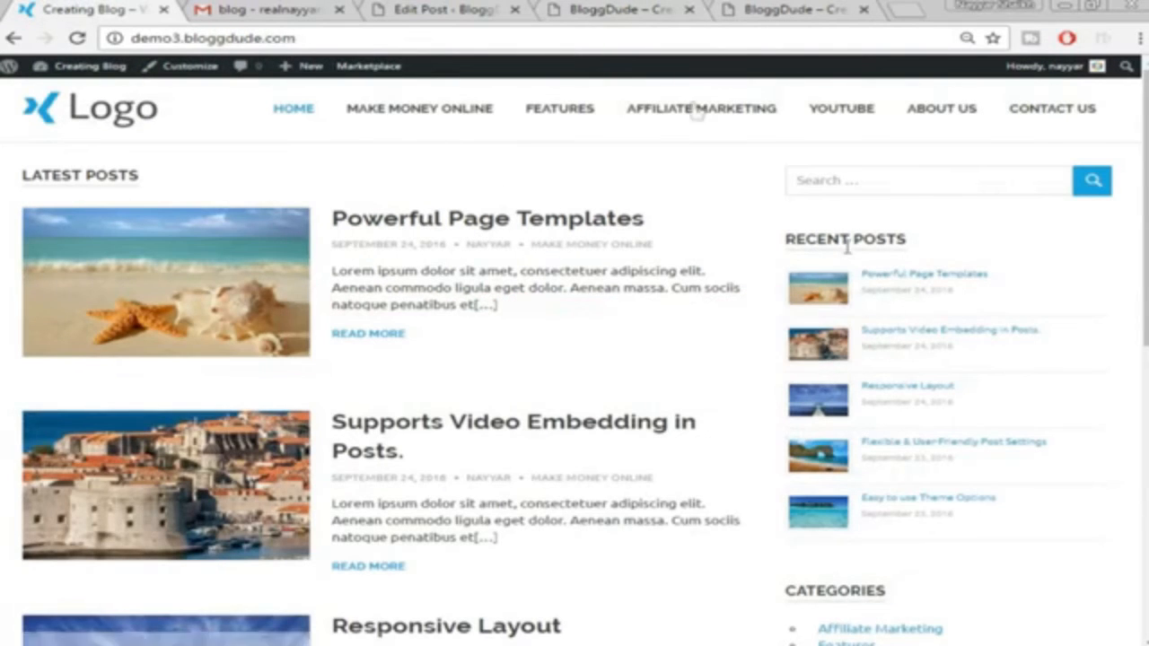
{"action": "left_click", "coordinate": [666, 8]}
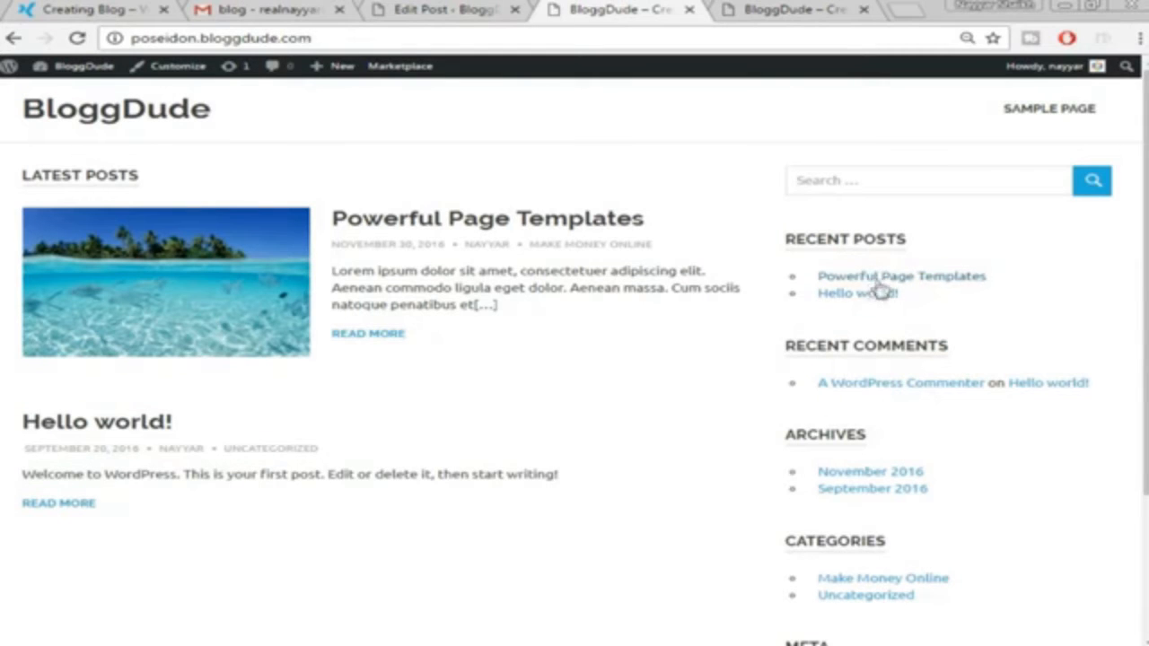
{"action": "key", "text": "ctrl+1"}
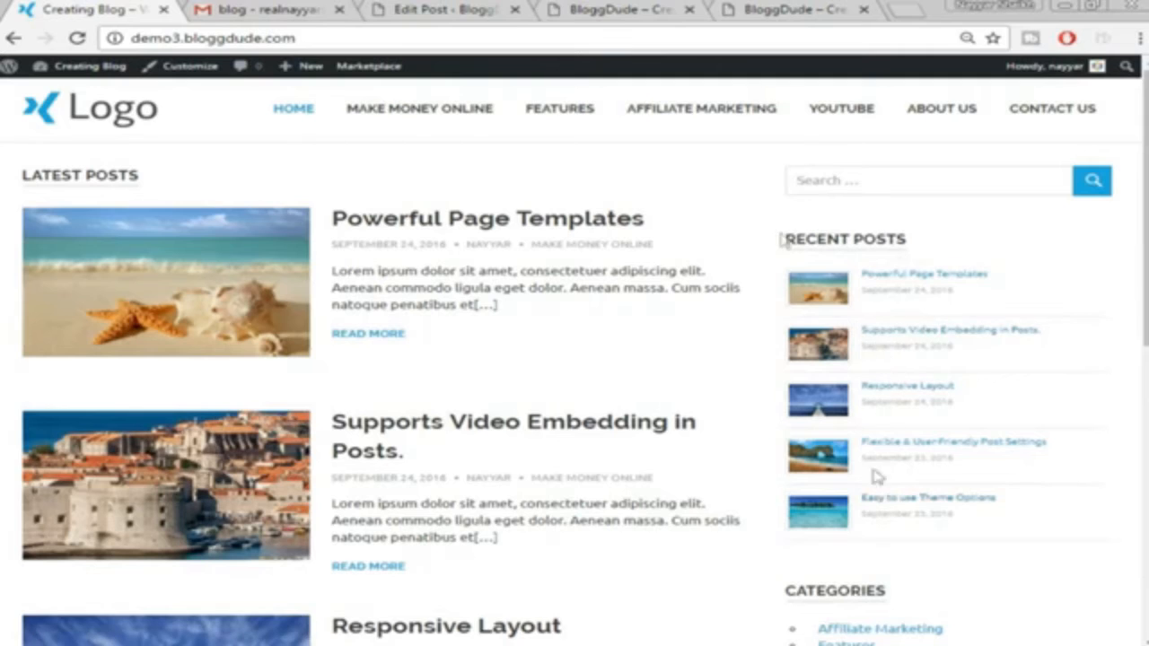
{"action": "left_click", "coordinate": [595, 8]}
{"action": "scroll", "coordinate": [826, 297], "scroll_direction": "down", "scroll_amount": 2}
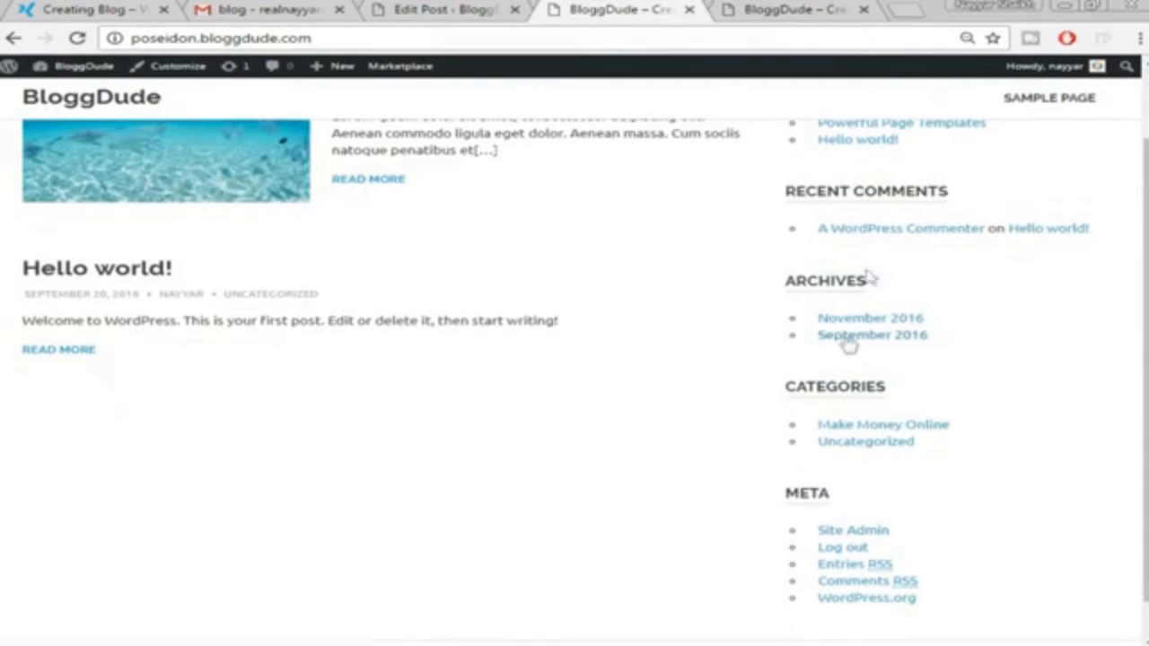
{"action": "scroll", "coordinate": [850, 446], "scroll_direction": "down", "scroll_amount": 1}
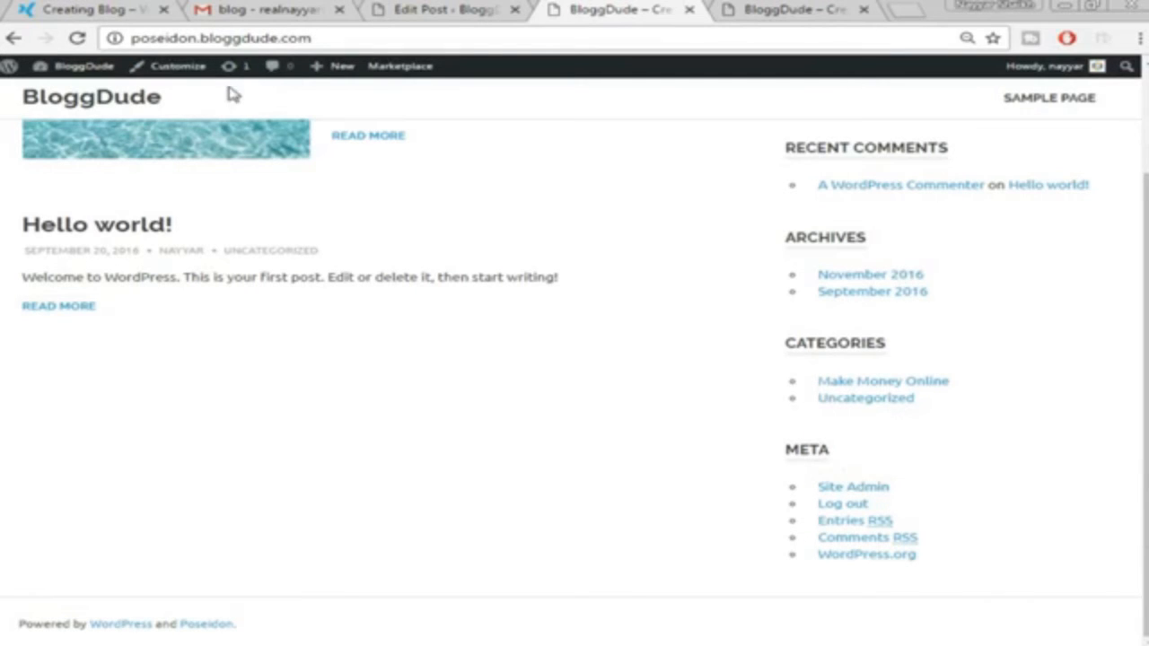
{"action": "left_click", "coordinate": [86, 9]}
{"action": "scroll", "coordinate": [983, 252], "scroll_direction": "down", "scroll_amount": 5}
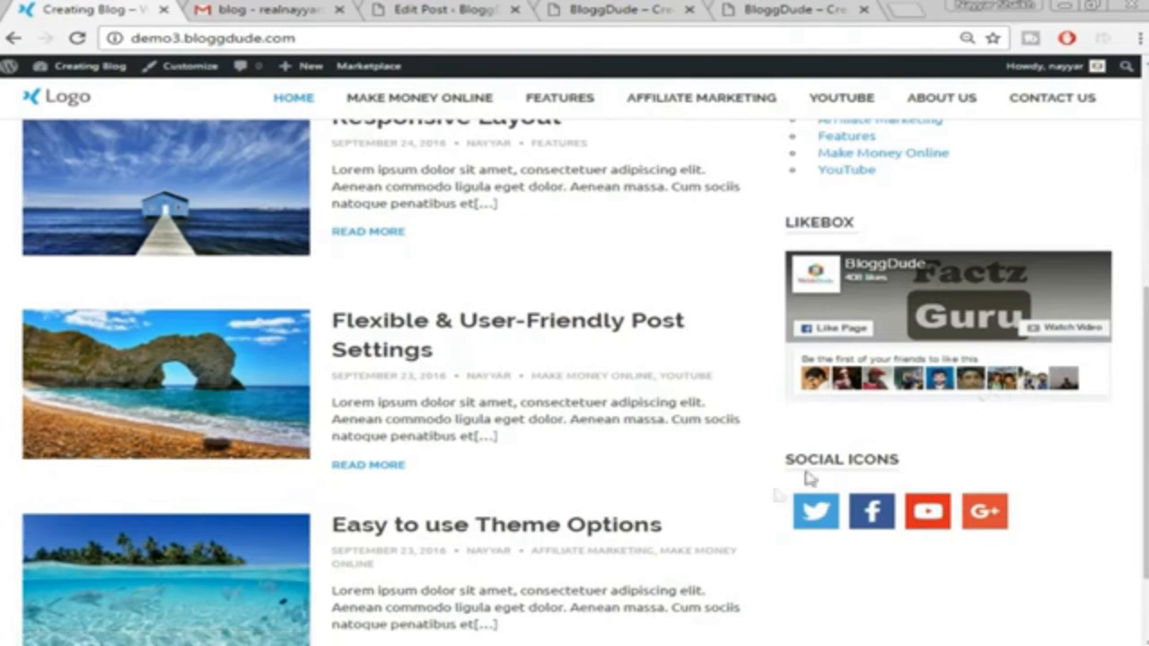
{"action": "scroll", "coordinate": [987, 521], "scroll_direction": "up", "scroll_amount": 5}
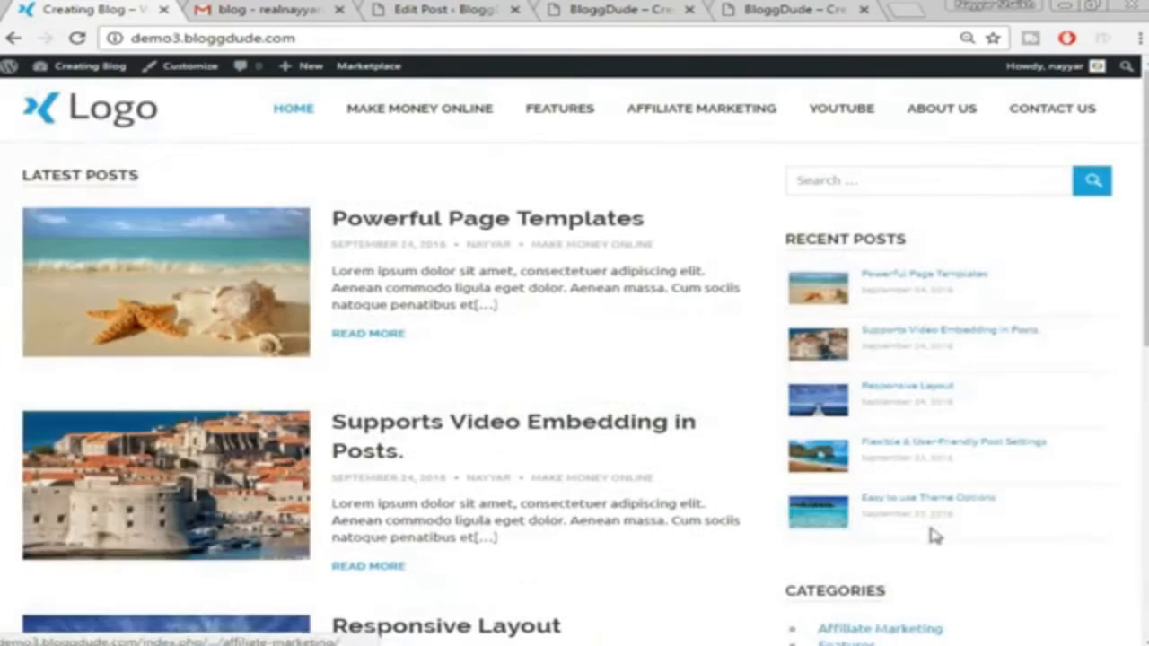
{"action": "left_click", "coordinate": [544, 7]}
Go to Appearance > Widgets from the admin dashboard
{"action": "left_click", "coordinate": [411, 10]}
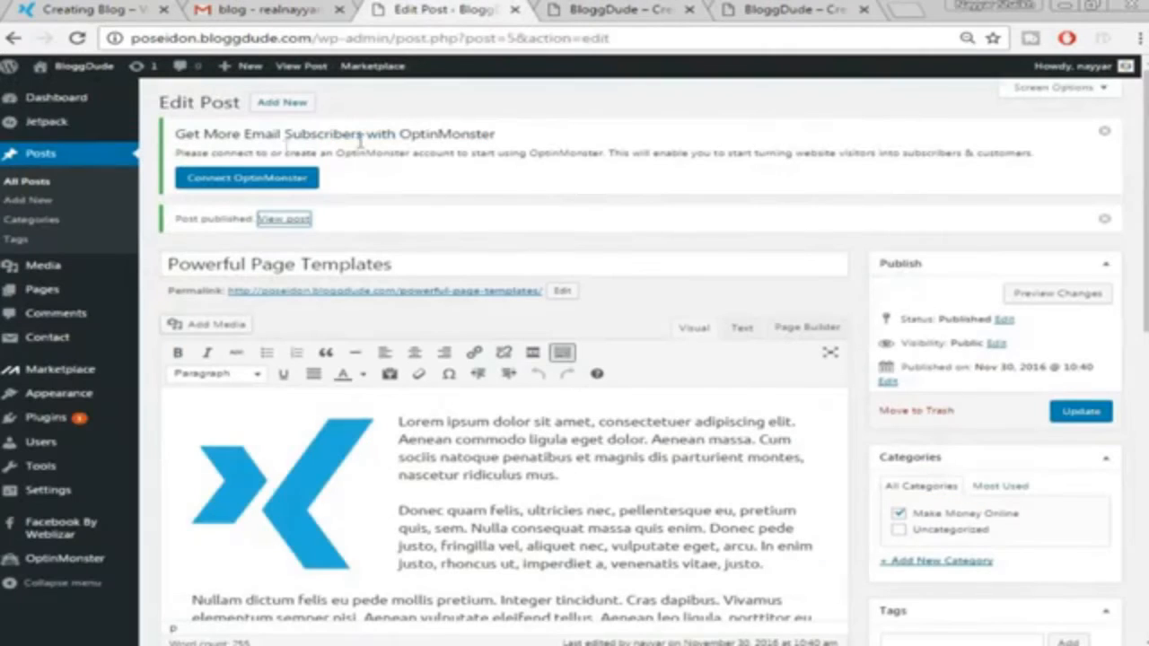
{"action": "left_click", "coordinate": [76, 99]}
{"action": "mouse_move", "coordinate": [63, 359]}
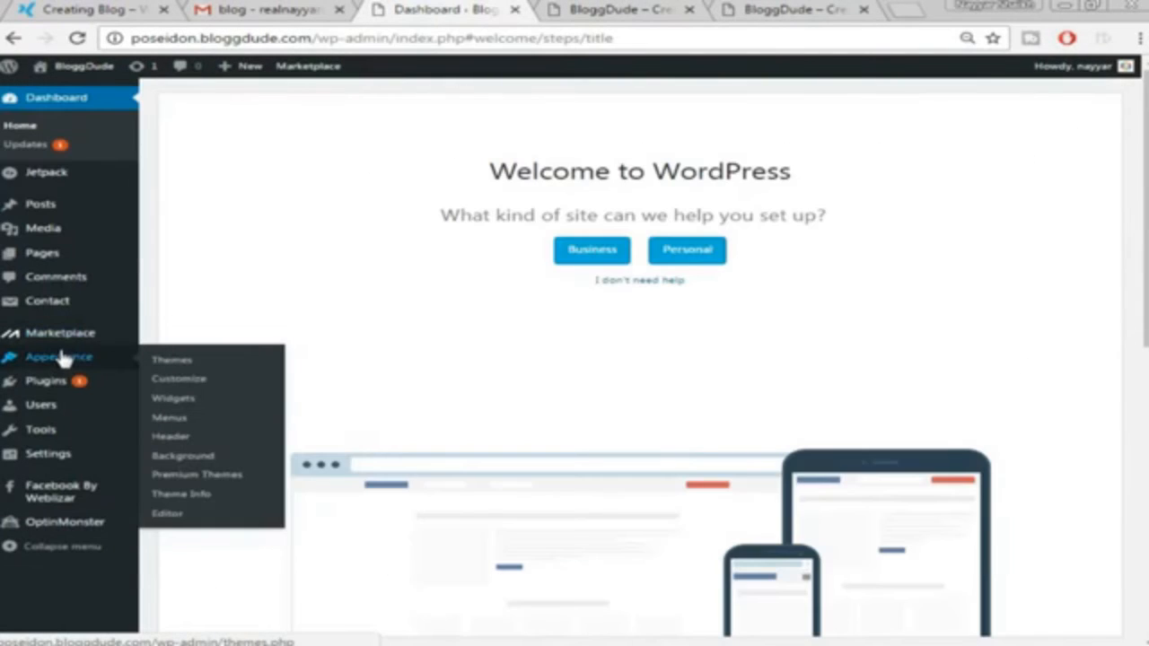
{"action": "left_click", "coordinate": [191, 400]}
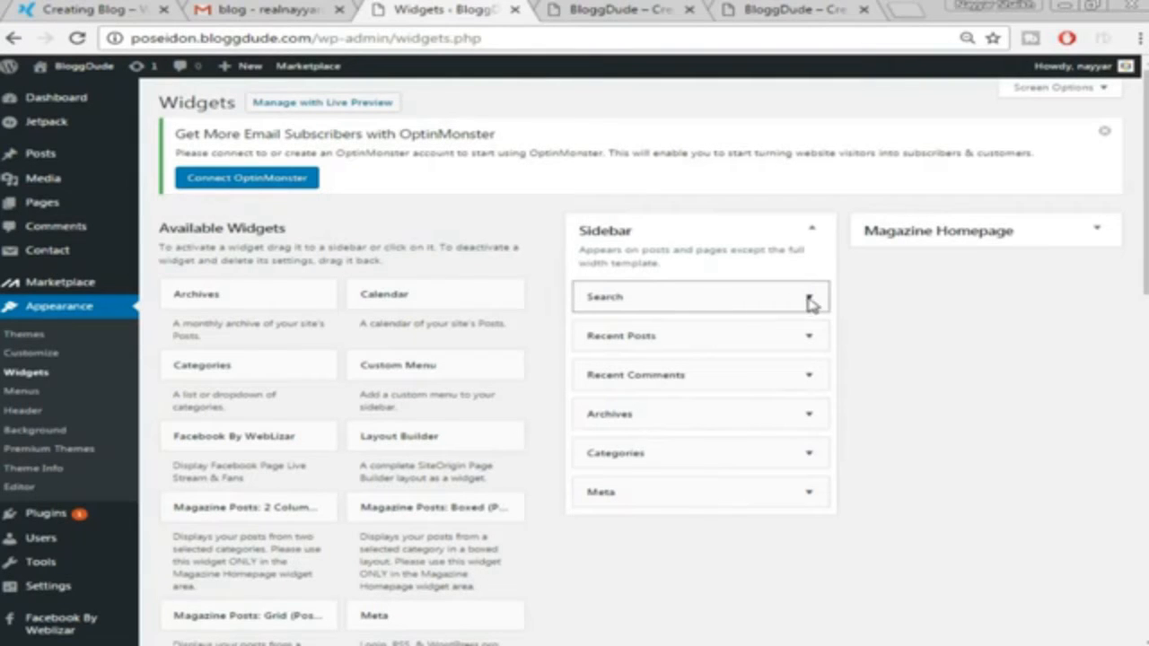
Delete the Recent Posts, Recent Comments, Archives and Meta widgets from the Sidebar
{"action": "scroll", "coordinate": [834, 320], "scroll_direction": "down", "scroll_amount": 1}
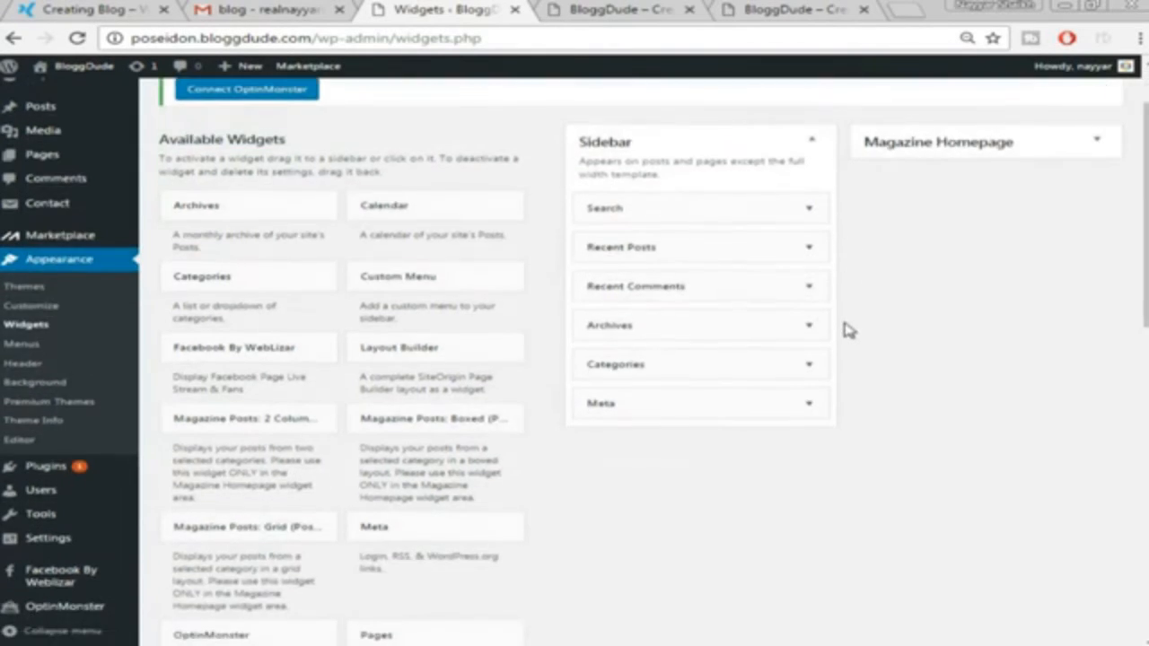
{"action": "left_click", "coordinate": [809, 249]}
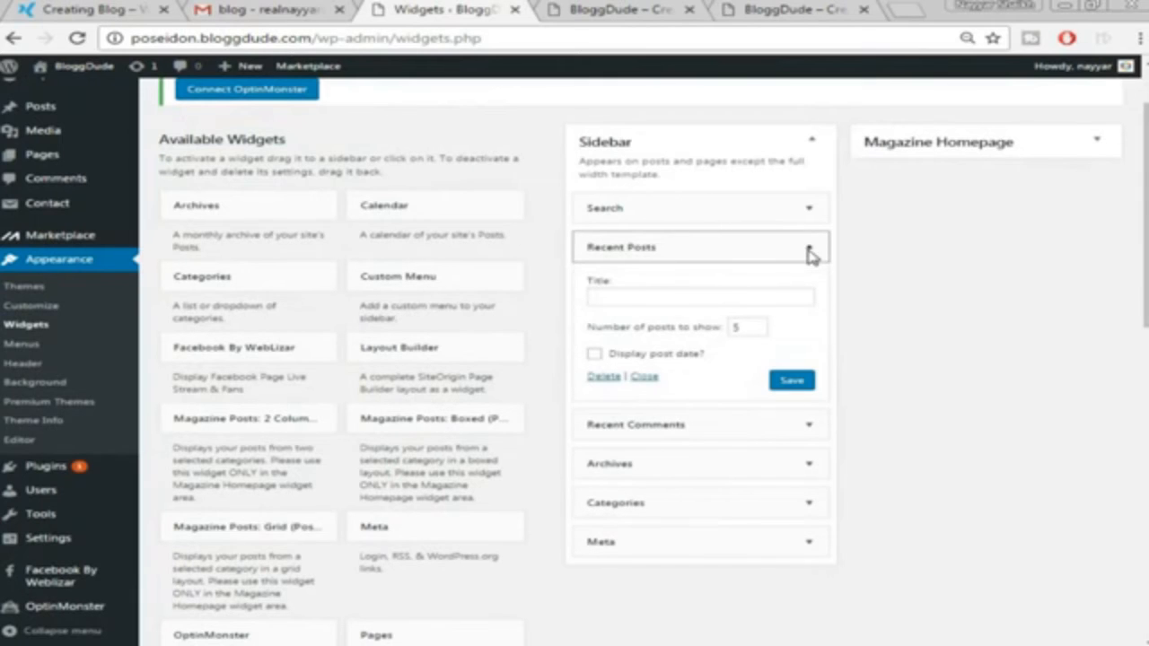
{"action": "left_click", "coordinate": [602, 377]}
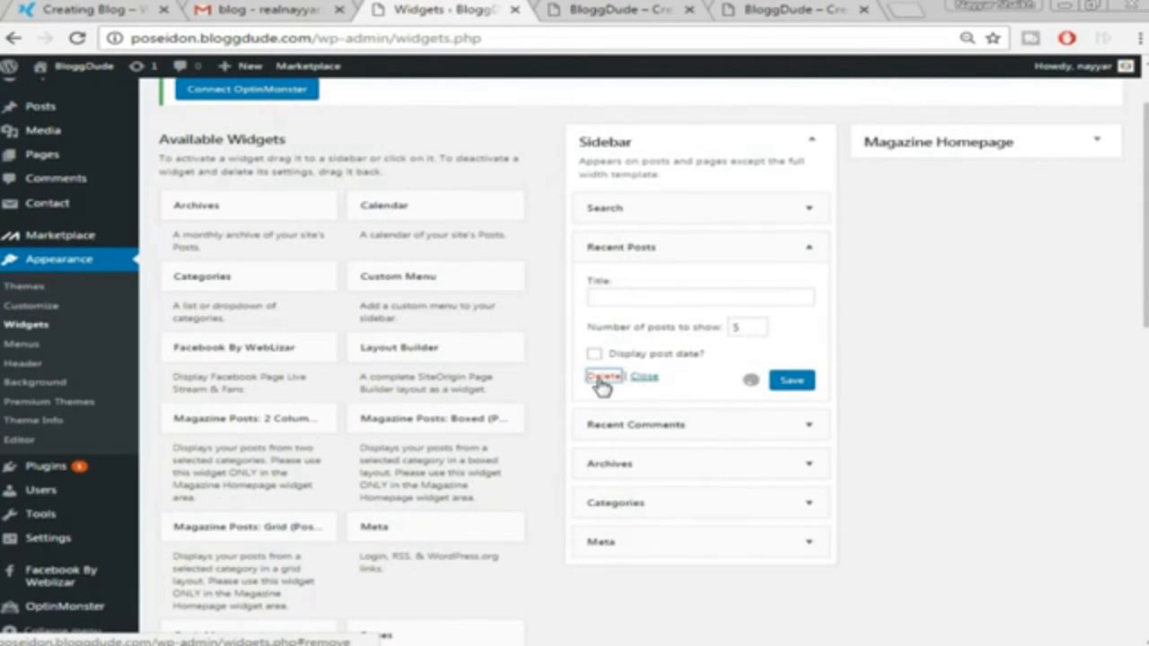
{"action": "left_click", "coordinate": [809, 249]}
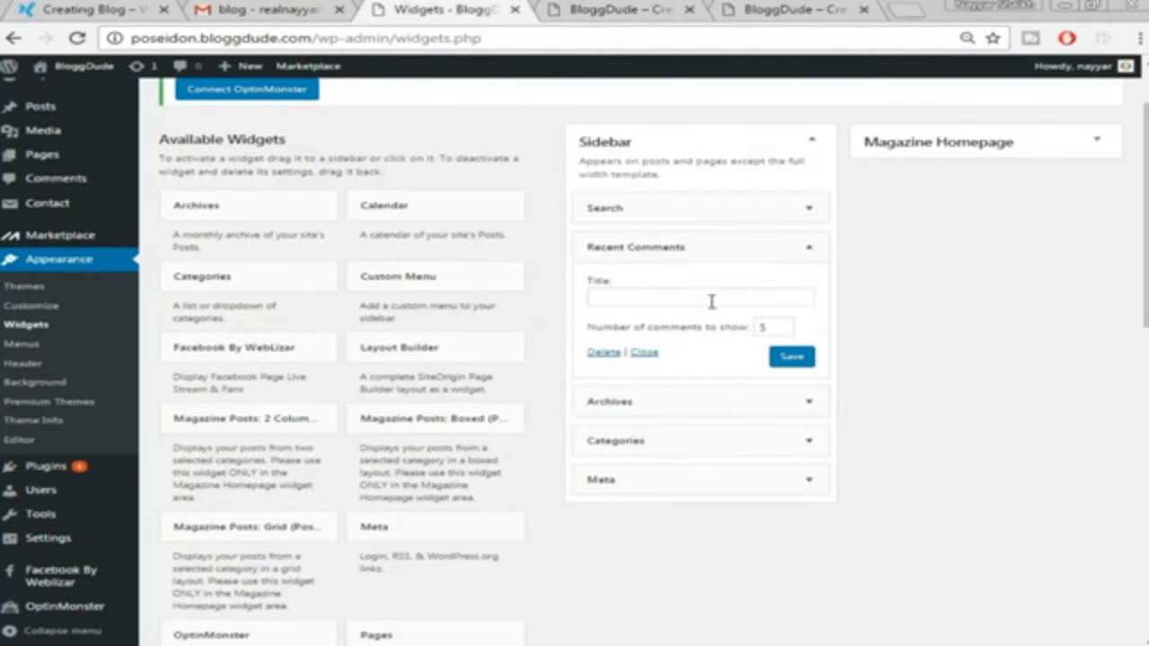
{"action": "left_click", "coordinate": [607, 353]}
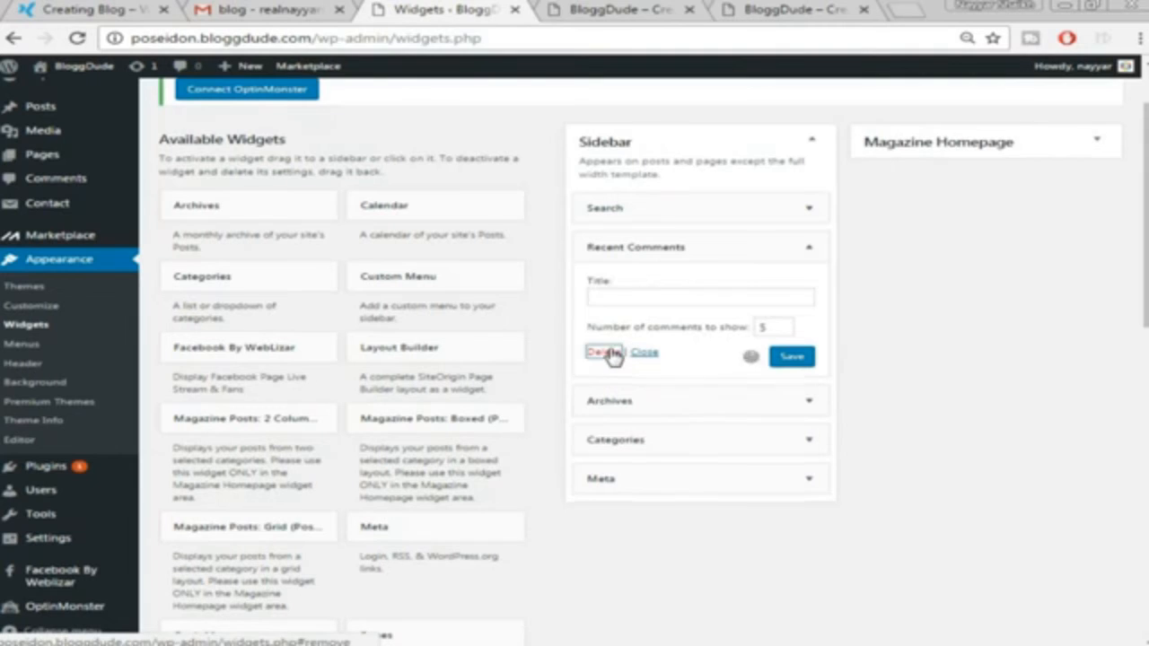
{"action": "left_click", "coordinate": [817, 254]}
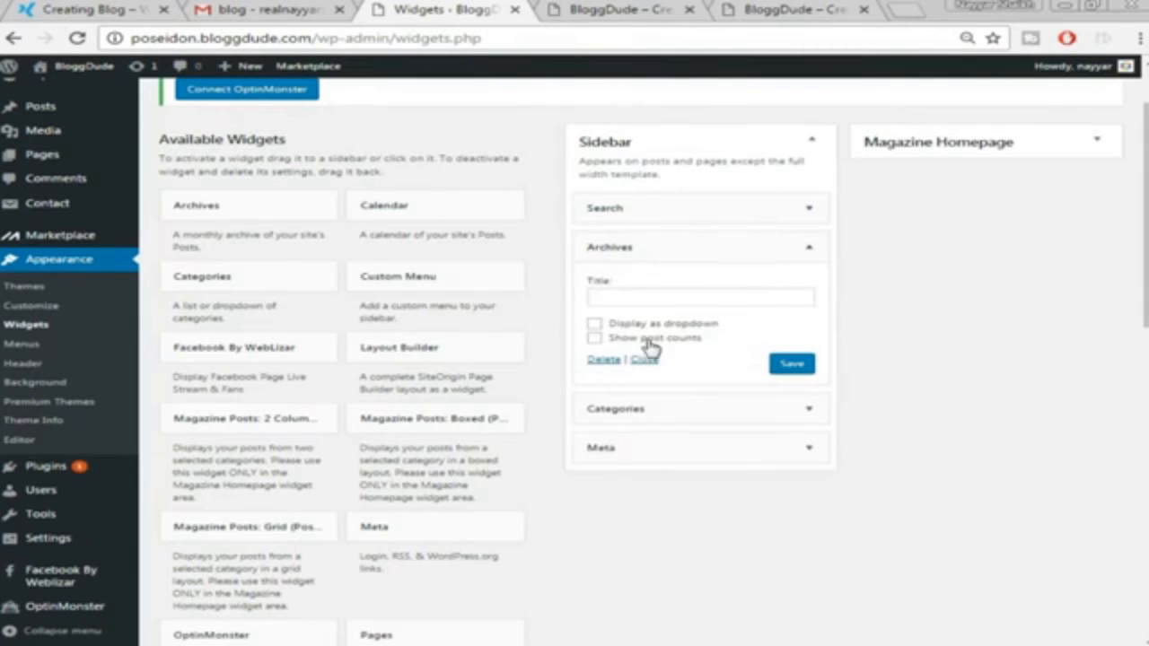
{"action": "left_click", "coordinate": [607, 359]}
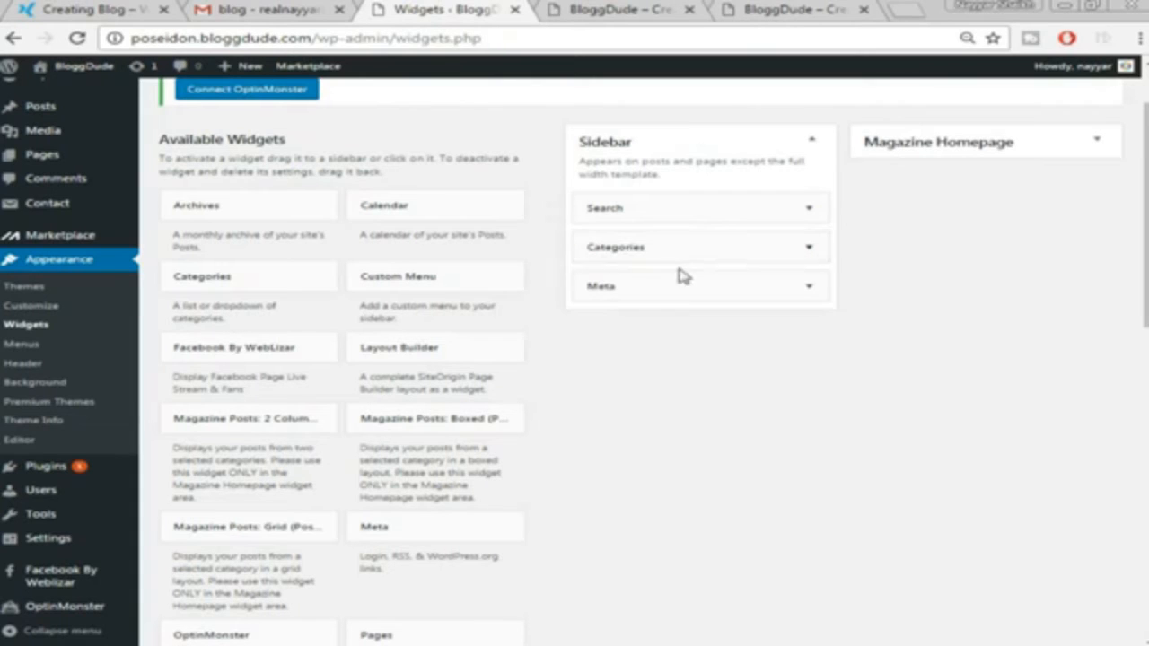
{"action": "left_click", "coordinate": [808, 287]}
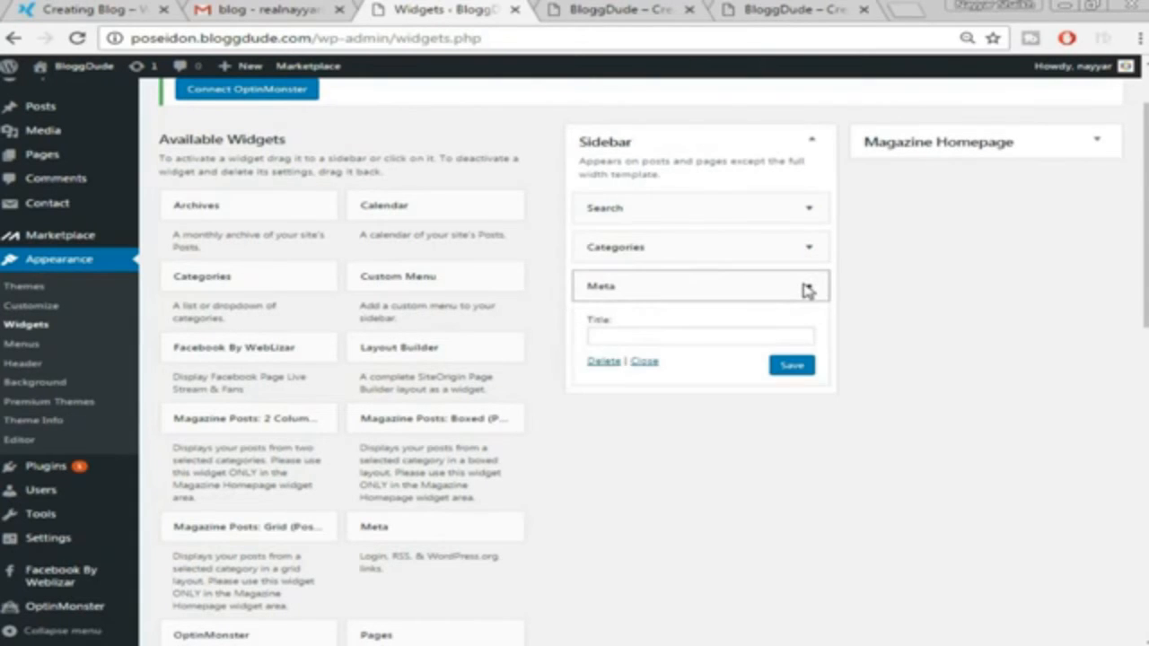
{"action": "left_click", "coordinate": [605, 363]}
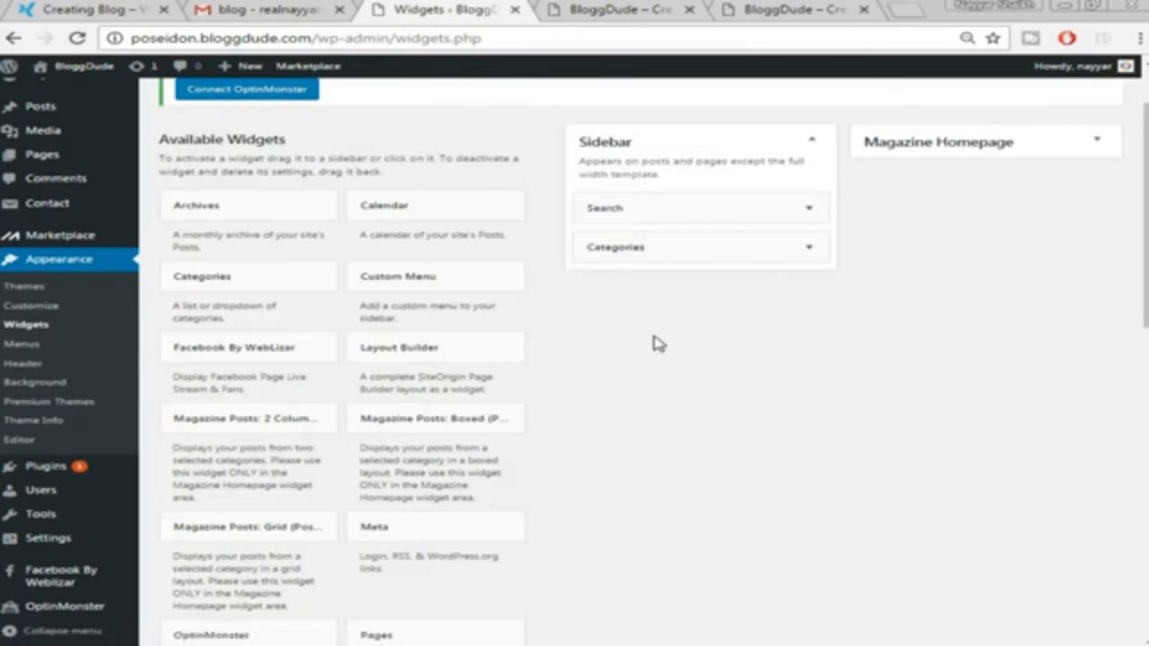
{"action": "scroll", "coordinate": [654, 341], "scroll_direction": "up", "scroll_amount": 1}
{"action": "left_click", "coordinate": [610, 11]}
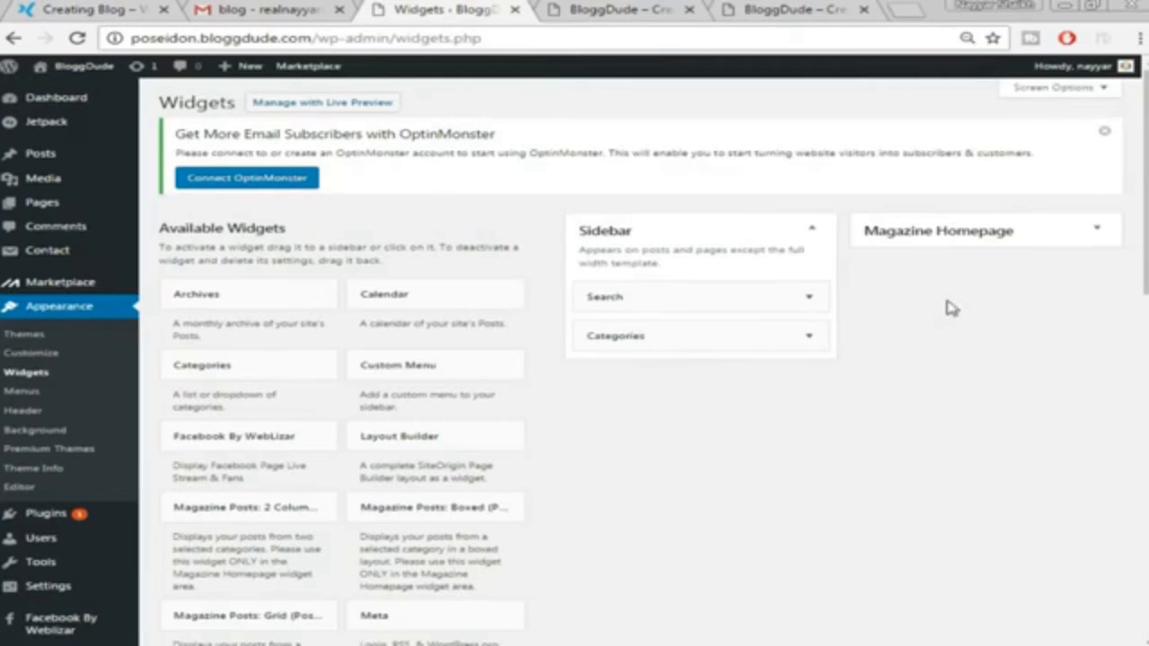
Add the Recent Posts Extended widget to the Sidebar
{"action": "scroll", "coordinate": [954, 333], "scroll_direction": "down", "scroll_amount": 3}
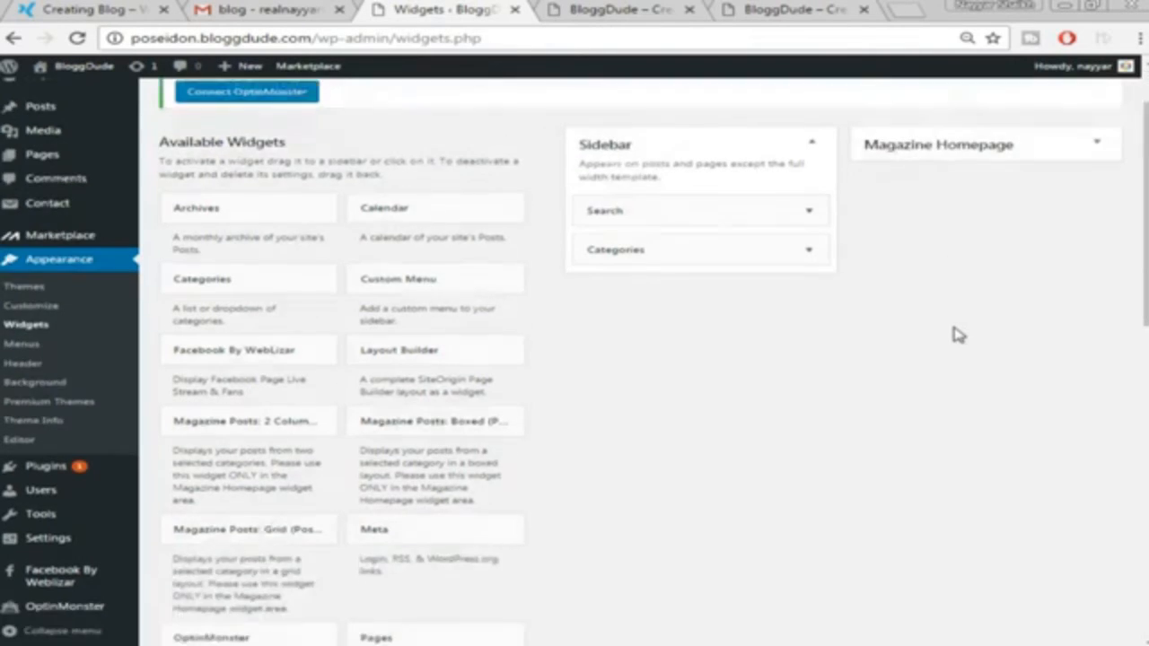
{"action": "scroll", "coordinate": [328, 392], "scroll_direction": "down", "scroll_amount": 2}
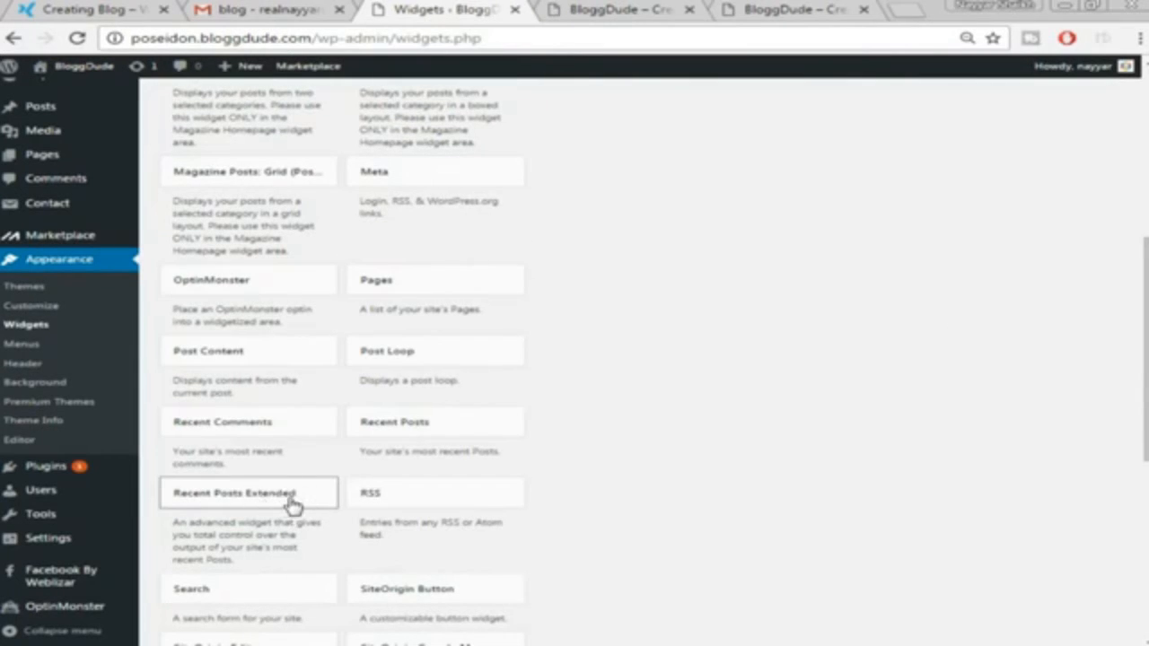
{"action": "scroll", "coordinate": [293, 505], "scroll_direction": "down", "scroll_amount": 1}
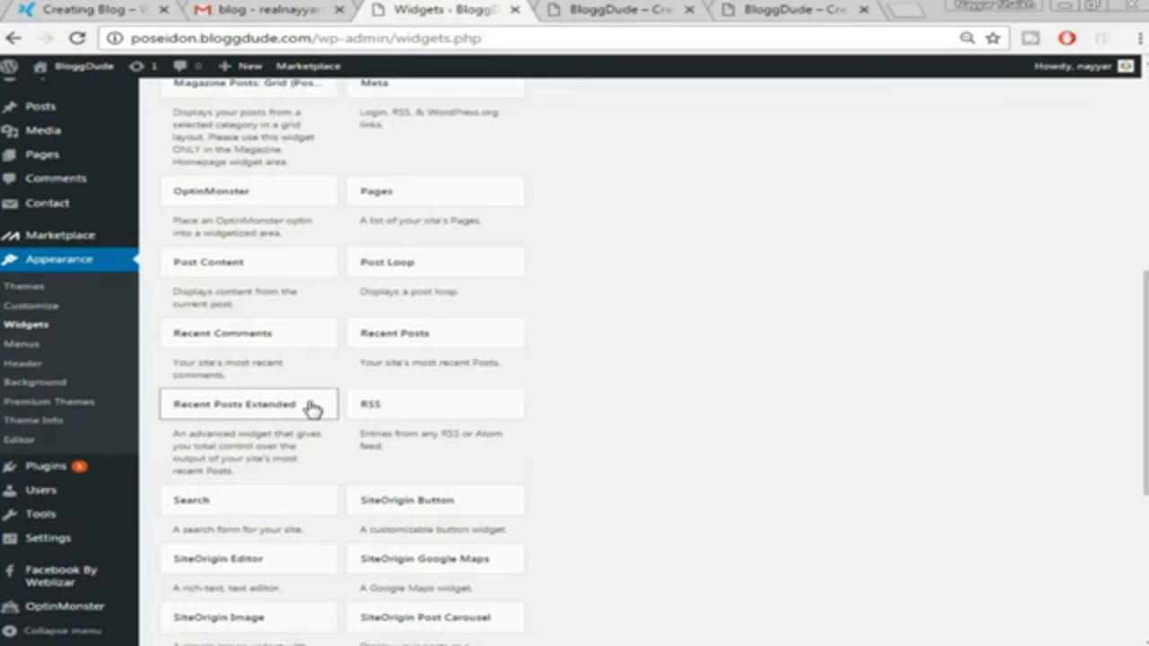
{"action": "left_click", "coordinate": [320, 409]}
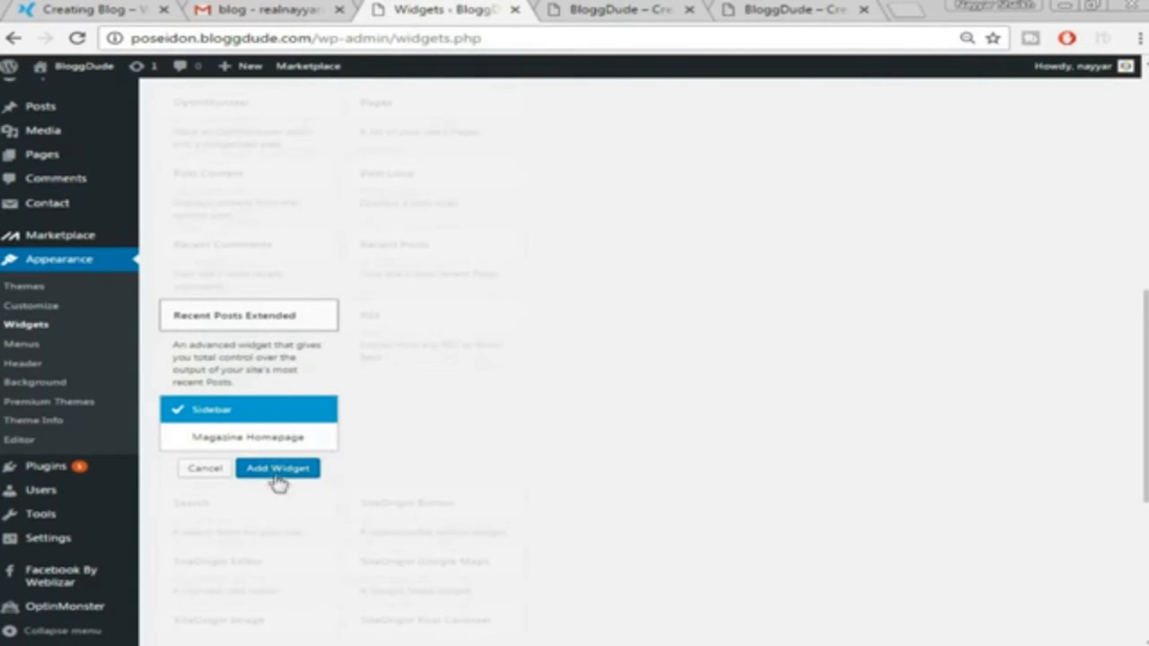
{"action": "left_click", "coordinate": [278, 330]}
{"action": "left_click", "coordinate": [275, 331]}
{"action": "left_click", "coordinate": [277, 478]}
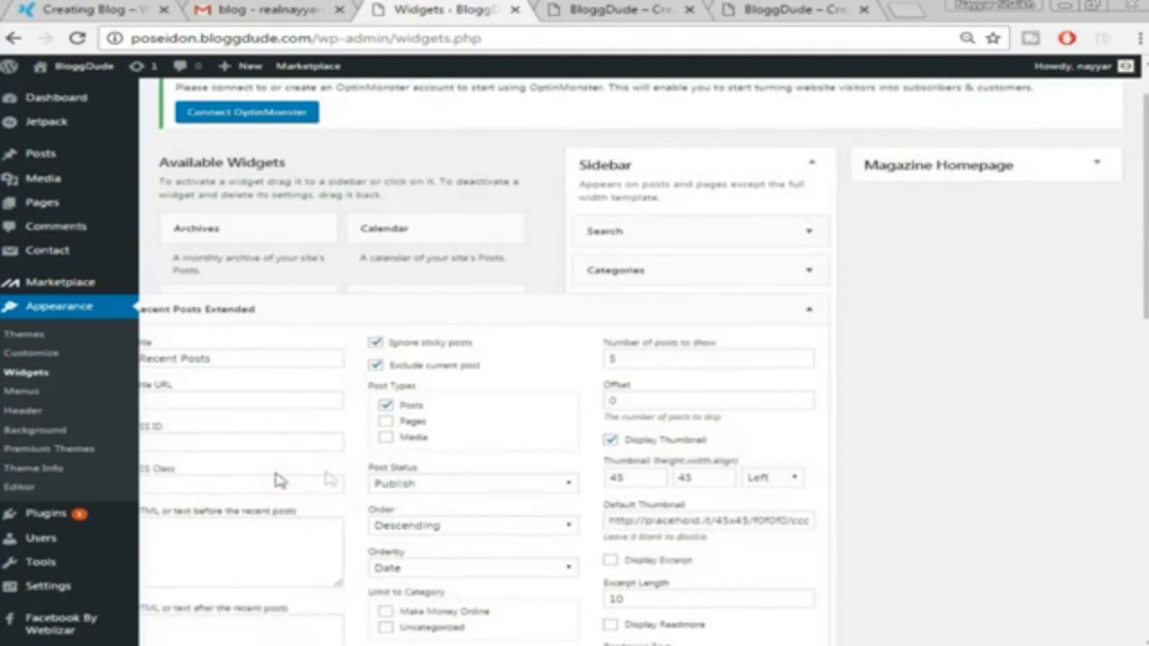
Set the widget's thumbnail size to 45 by 65 and save it
{"action": "scroll", "coordinate": [873, 384], "scroll_direction": "down", "scroll_amount": 1}
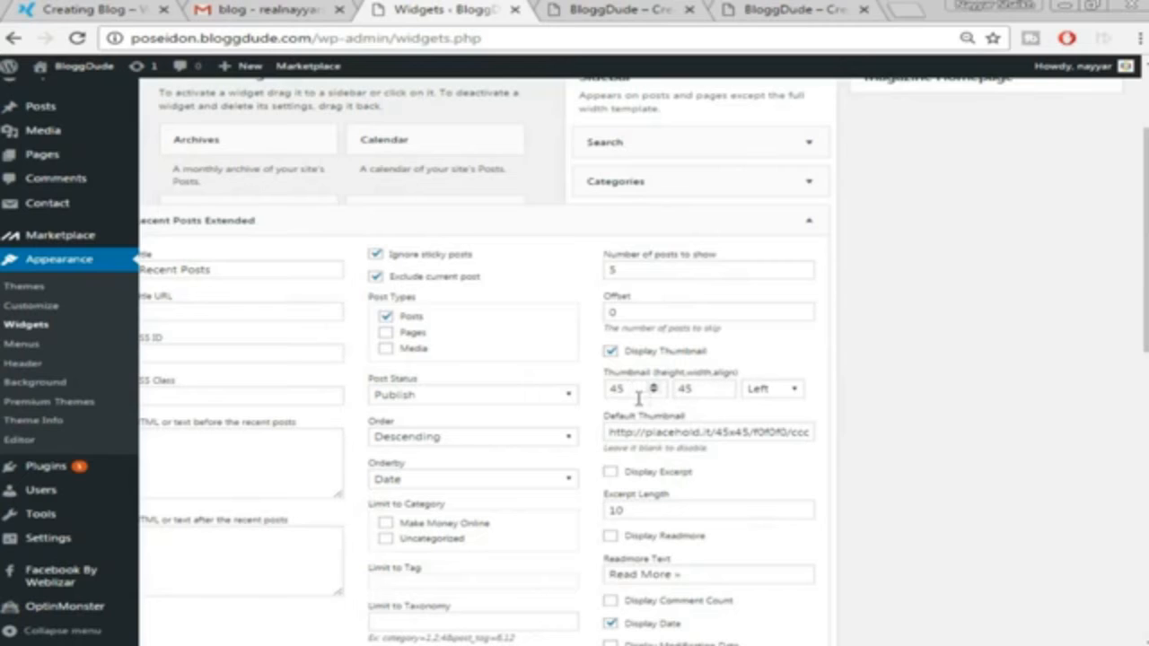
{"action": "left_click_drag", "start_coordinate": [718, 388], "coordinate": [642, 384]}
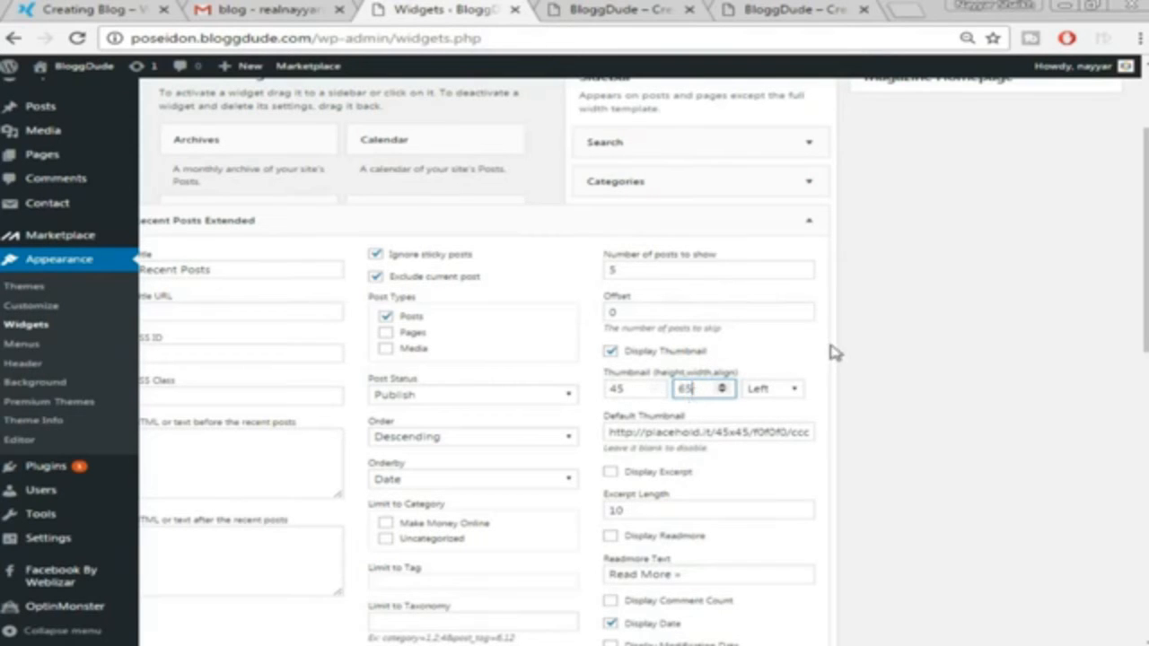
{"action": "scroll", "coordinate": [826, 439], "scroll_direction": "down", "scroll_amount": 3}
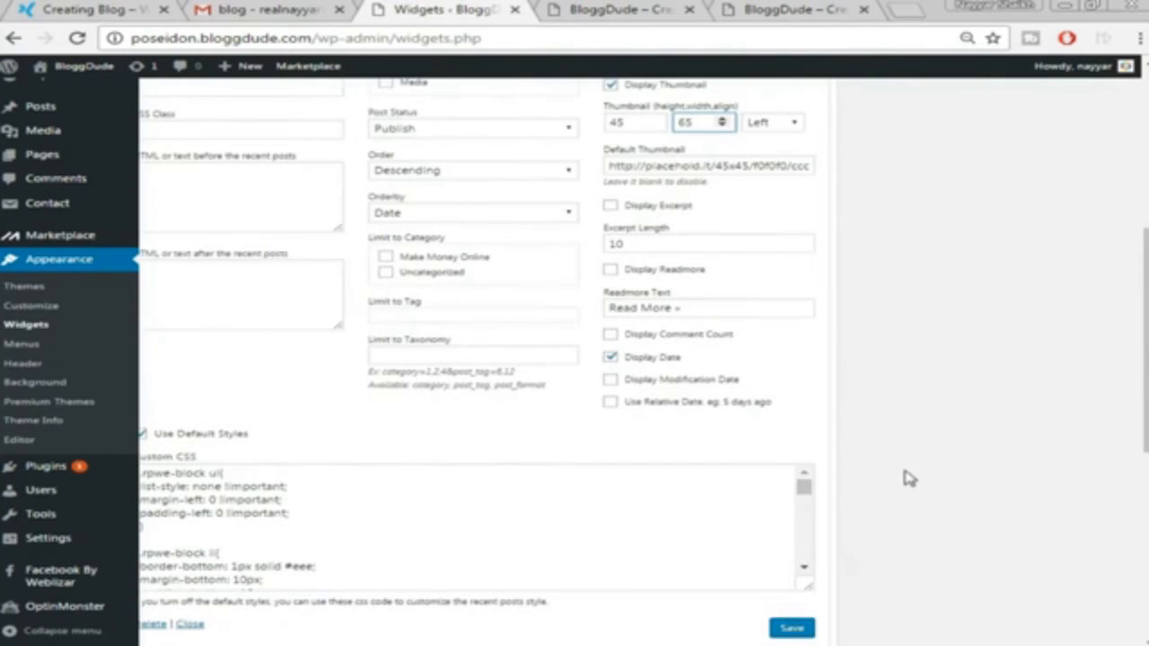
{"action": "scroll", "coordinate": [897, 489], "scroll_direction": "down", "scroll_amount": 1}
{"action": "left_click", "coordinate": [791, 539]}
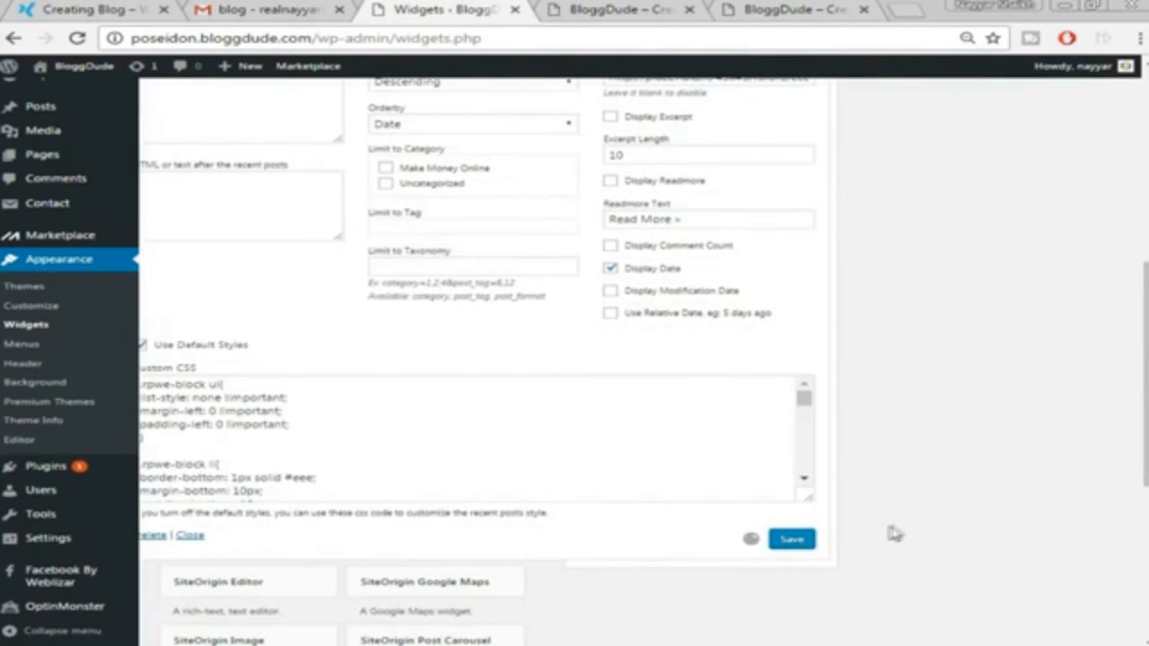
{"action": "scroll", "coordinate": [898, 539], "scroll_direction": "up", "scroll_amount": 5}
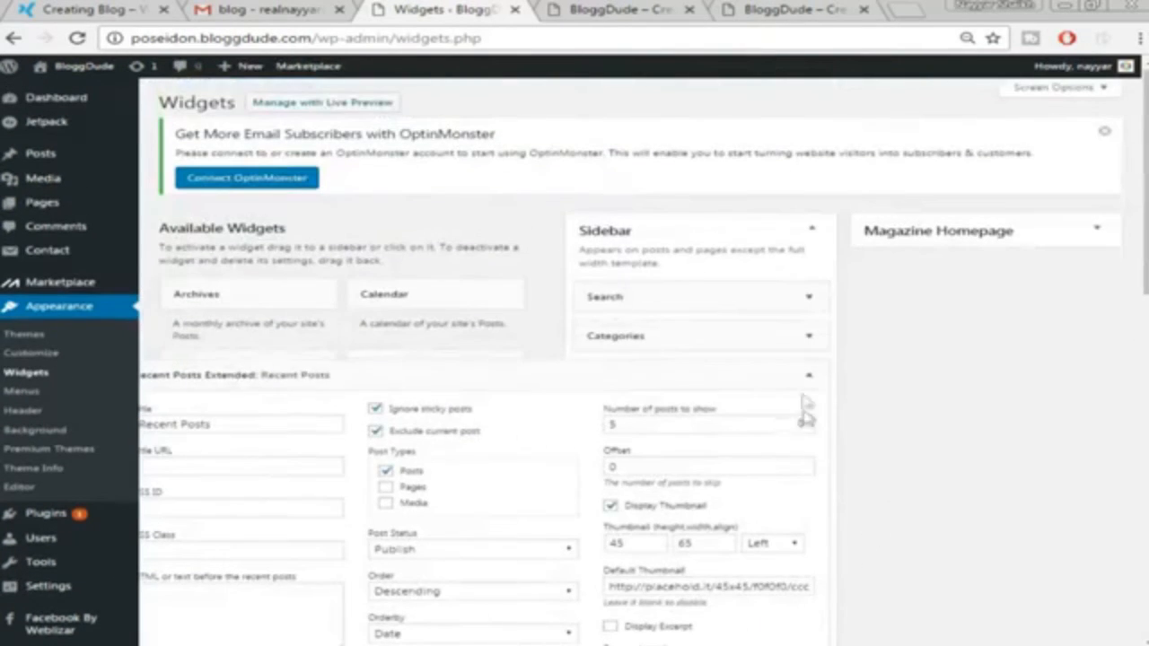
{"action": "left_click", "coordinate": [810, 378]}
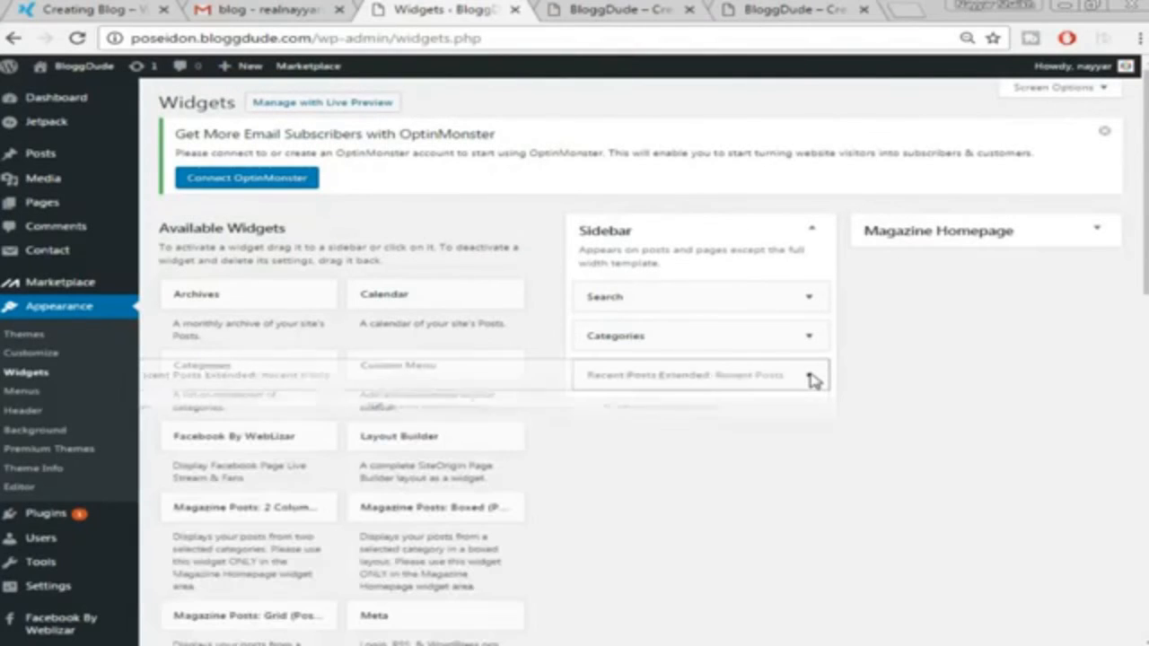
{"action": "left_click", "coordinate": [105, 9]}
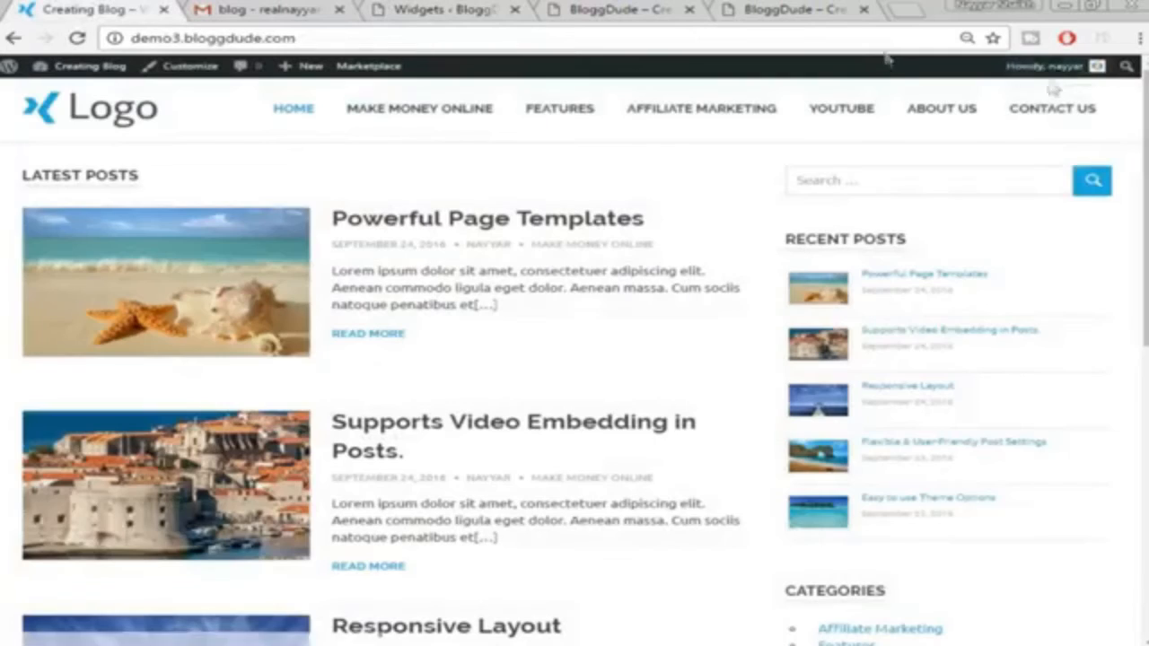
Drag the Categories widget below Recent Posts Extended, checking the order against the demo blog
{"action": "scroll", "coordinate": [1023, 323], "scroll_direction": "down", "scroll_amount": 4}
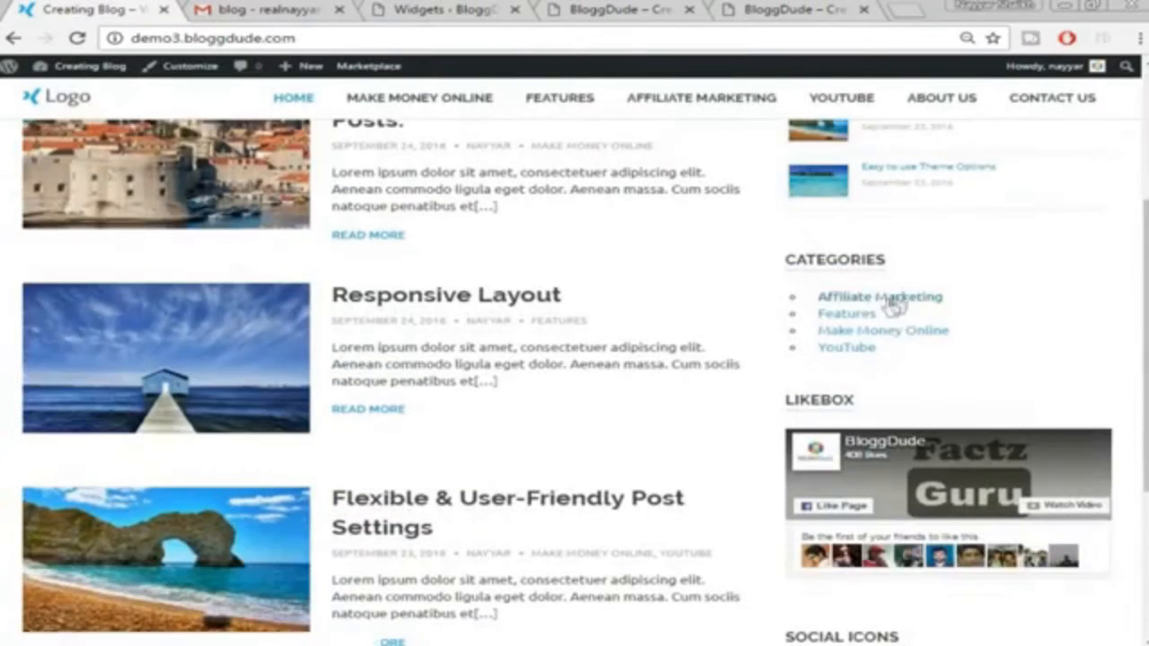
{"action": "left_click", "coordinate": [583, 9]}
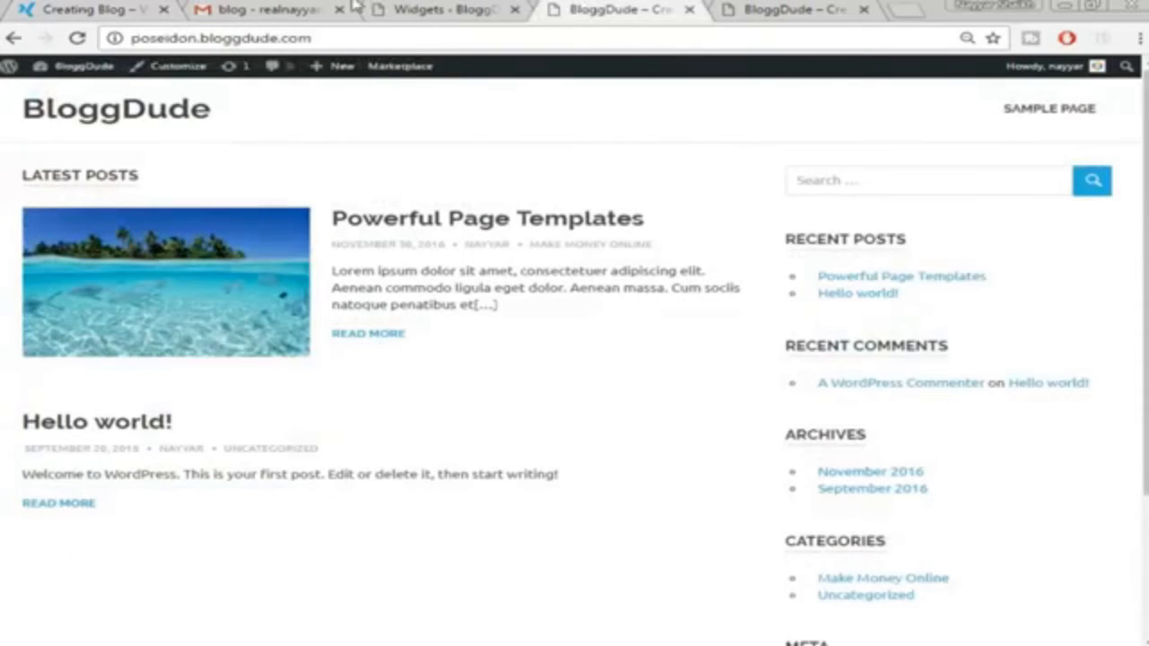
{"action": "left_click", "coordinate": [433, 9]}
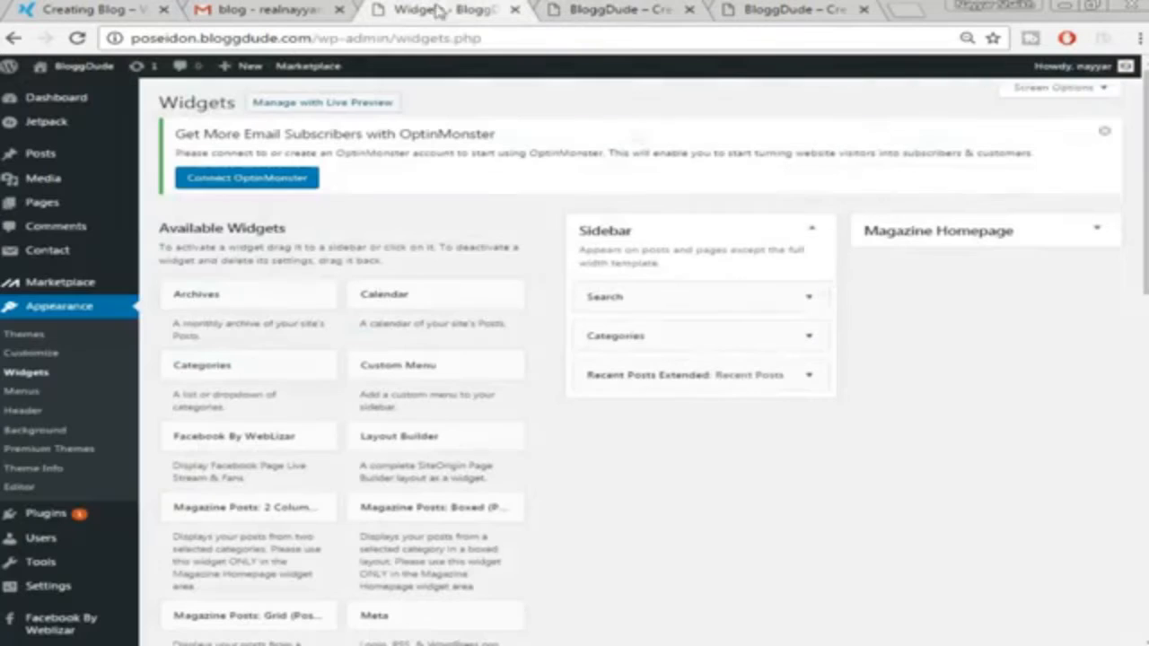
{"action": "left_click", "coordinate": [686, 338]}
{"action": "left_click", "coordinate": [718, 341]}
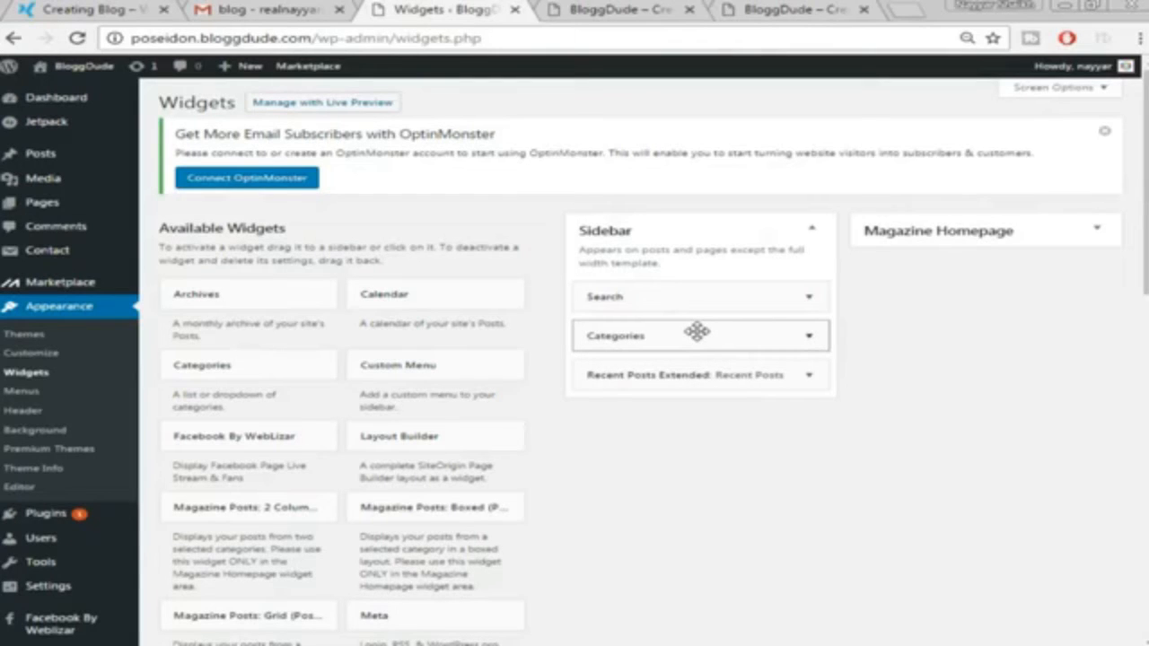
{"action": "left_click_drag", "start_coordinate": [696, 332], "coordinate": [692, 377]}
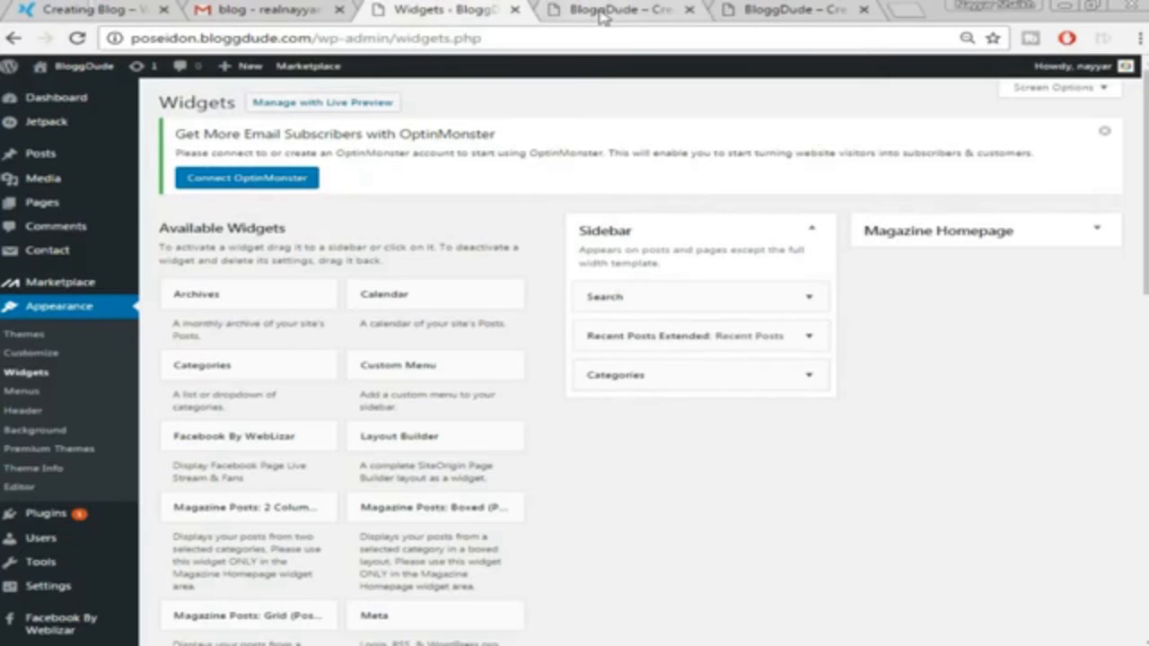
{"action": "left_click", "coordinate": [23, 9]}
{"action": "scroll", "coordinate": [712, 276], "scroll_direction": "down", "scroll_amount": 2}
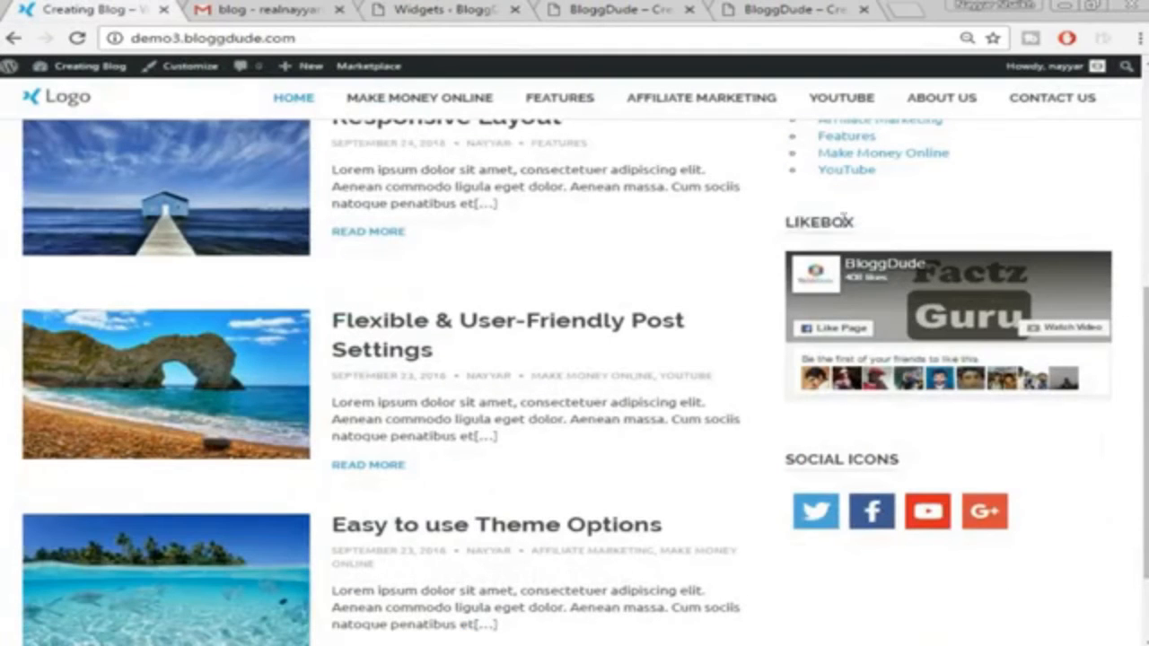
{"action": "left_click", "coordinate": [597, 7]}
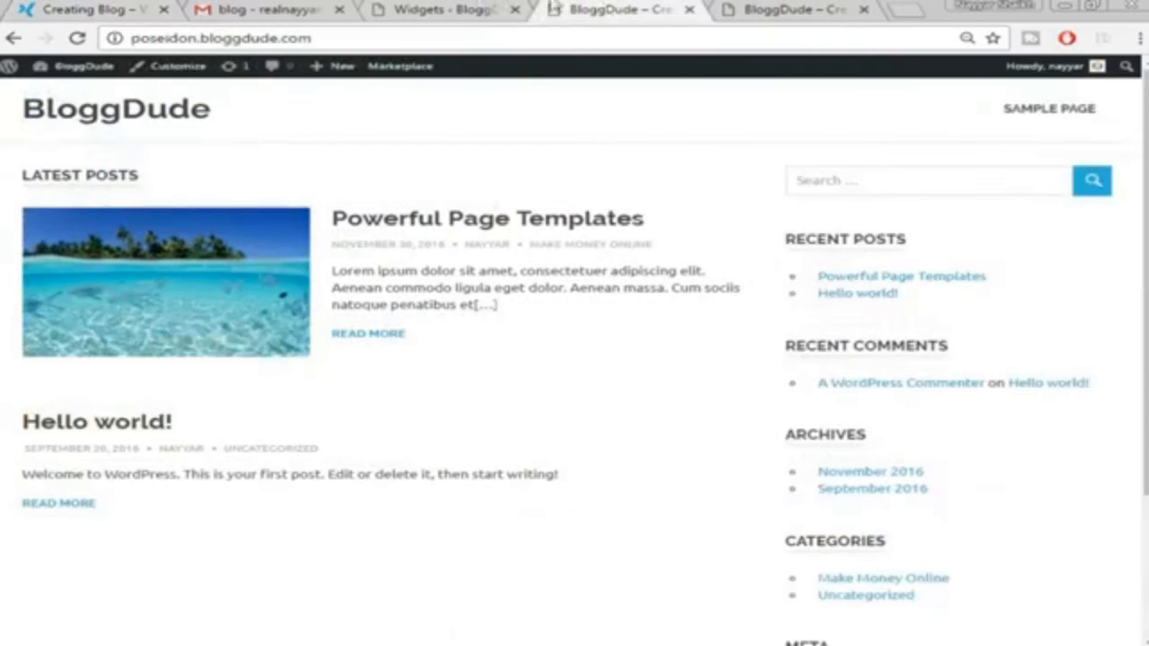
{"action": "left_click", "coordinate": [475, 9]}
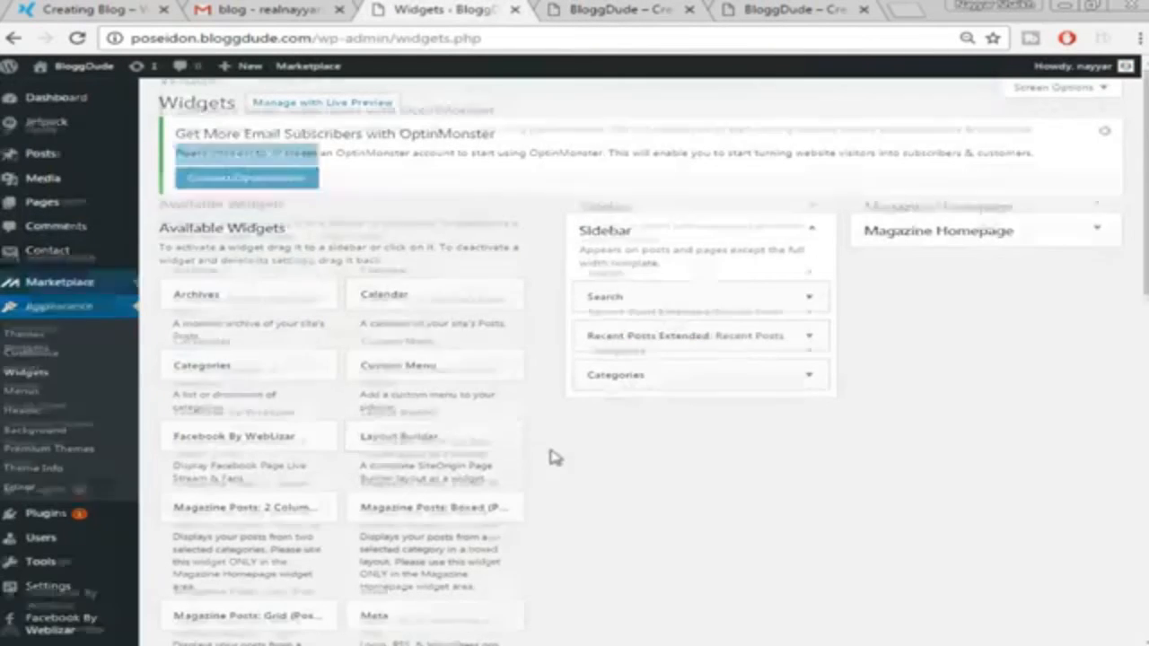
{"action": "scroll", "coordinate": [553, 458], "scroll_direction": "down", "scroll_amount": 4}
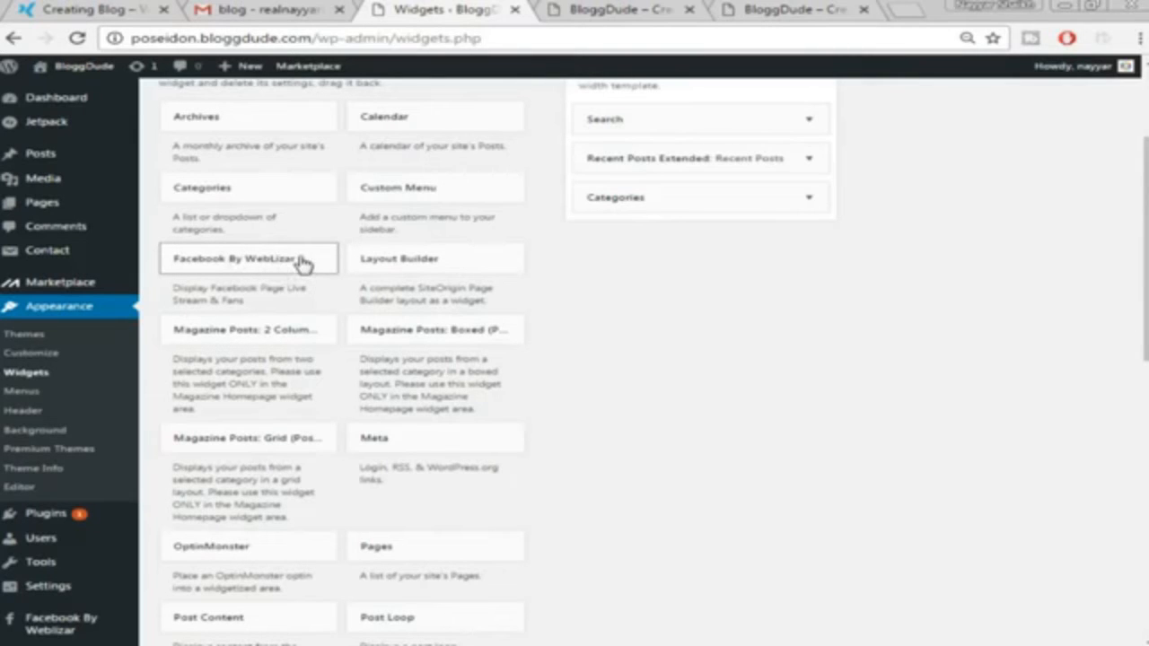
Add the Facebook By WebLizar widget to the Sidebar
{"action": "left_click", "coordinate": [302, 260]}
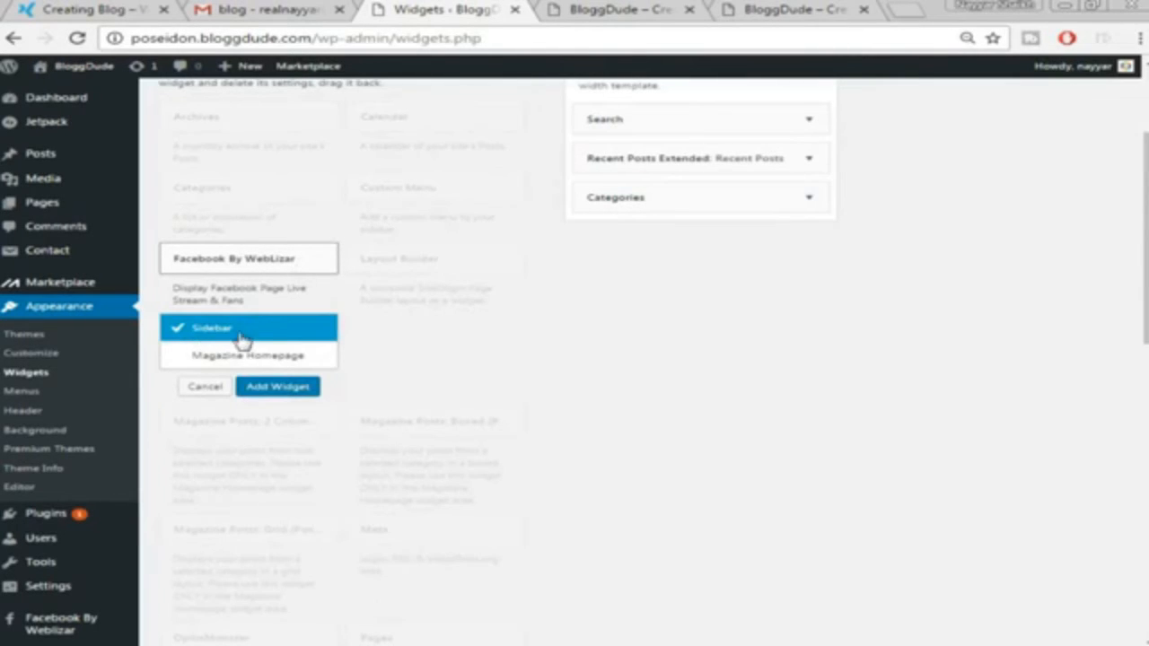
{"action": "left_click", "coordinate": [278, 392]}
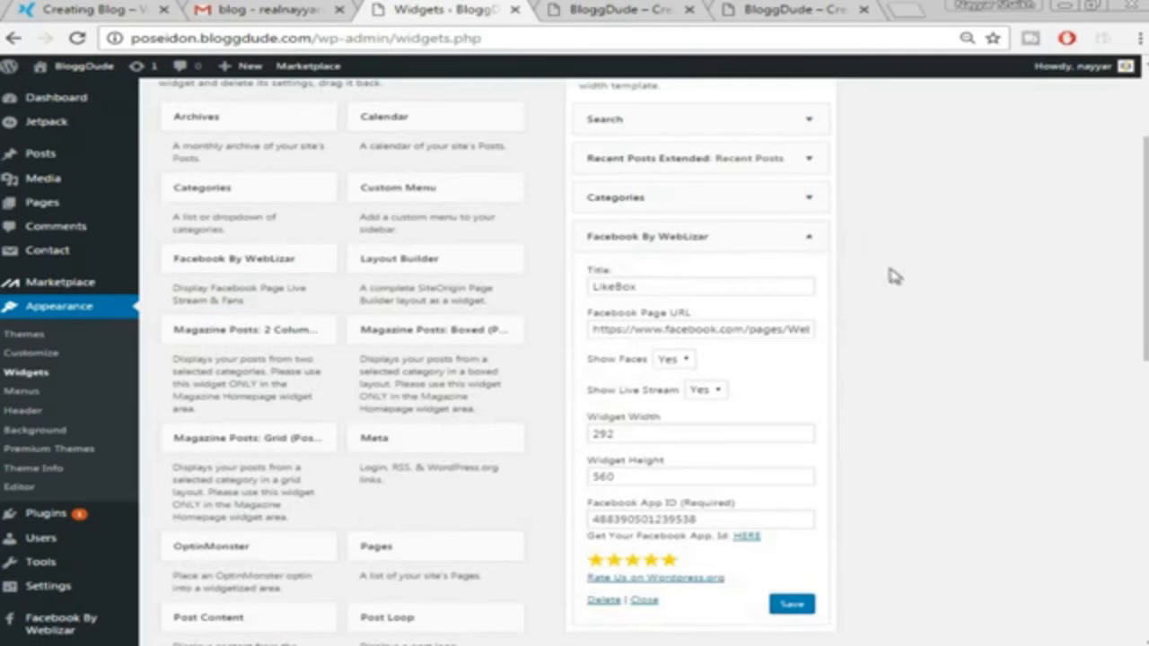
{"action": "scroll", "coordinate": [895, 277], "scroll_direction": "down", "scroll_amount": 1}
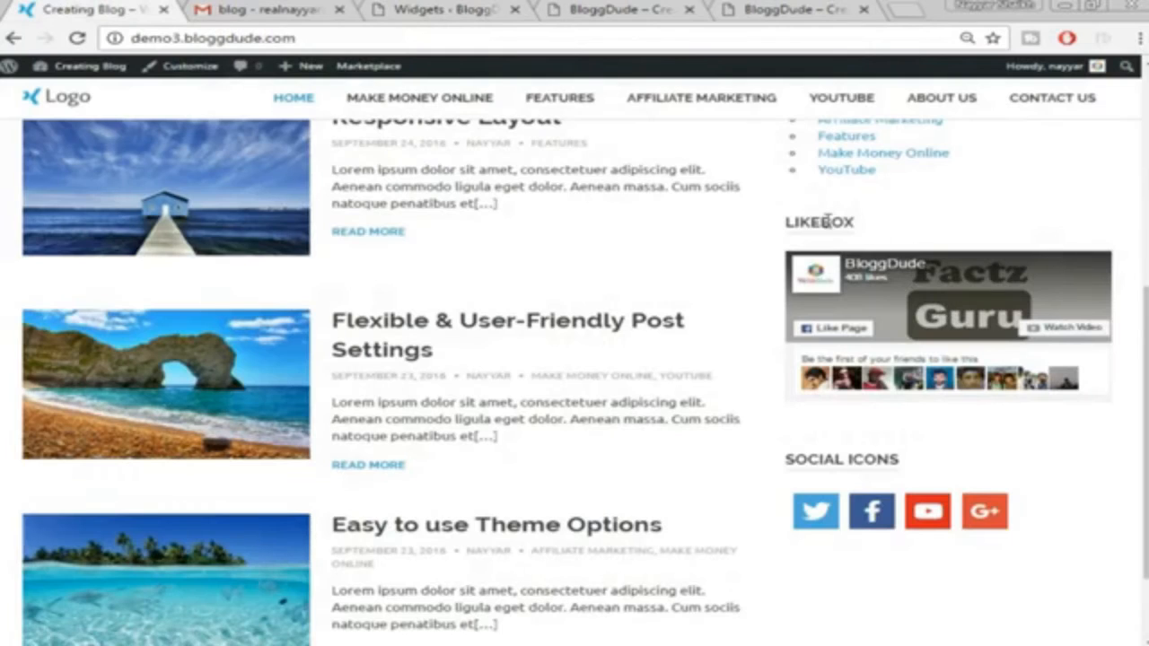
{"action": "double_click", "coordinate": [823, 221]}
{"action": "left_click", "coordinate": [618, 9]}
{"action": "left_click", "coordinate": [446, 9]}
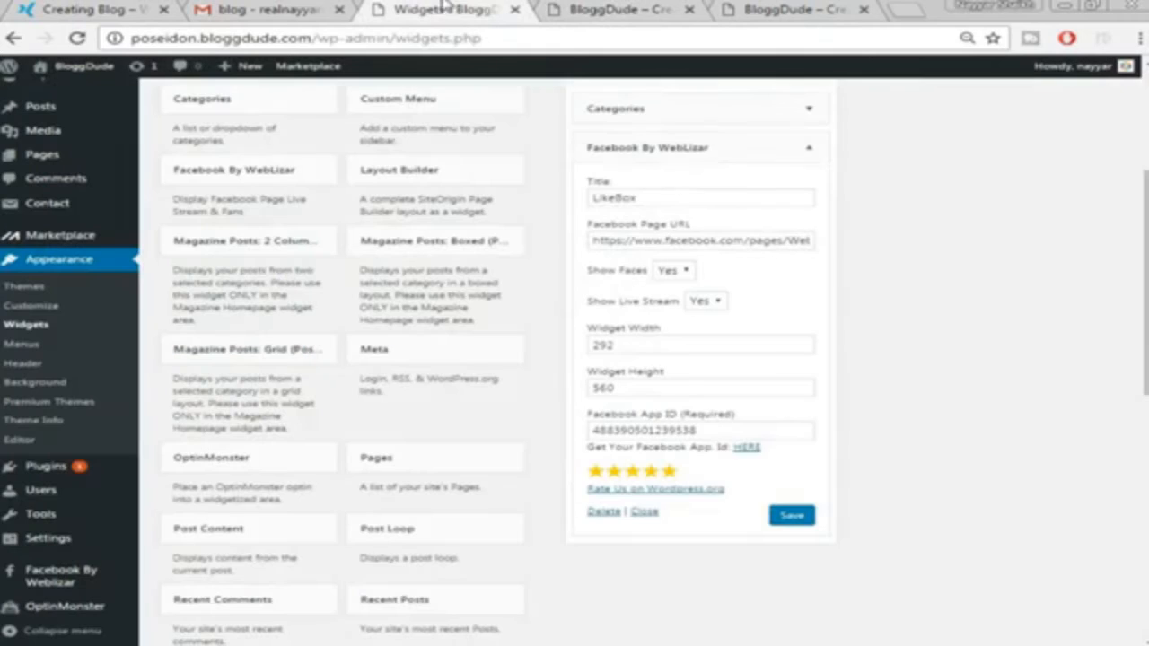
Title the widget 'Like us on FB!', point it at the bloggdude Facebook page, keep Show Faces Yes
{"action": "double_click", "coordinate": [654, 194]}
{"action": "type", "text": "Like us on F"}
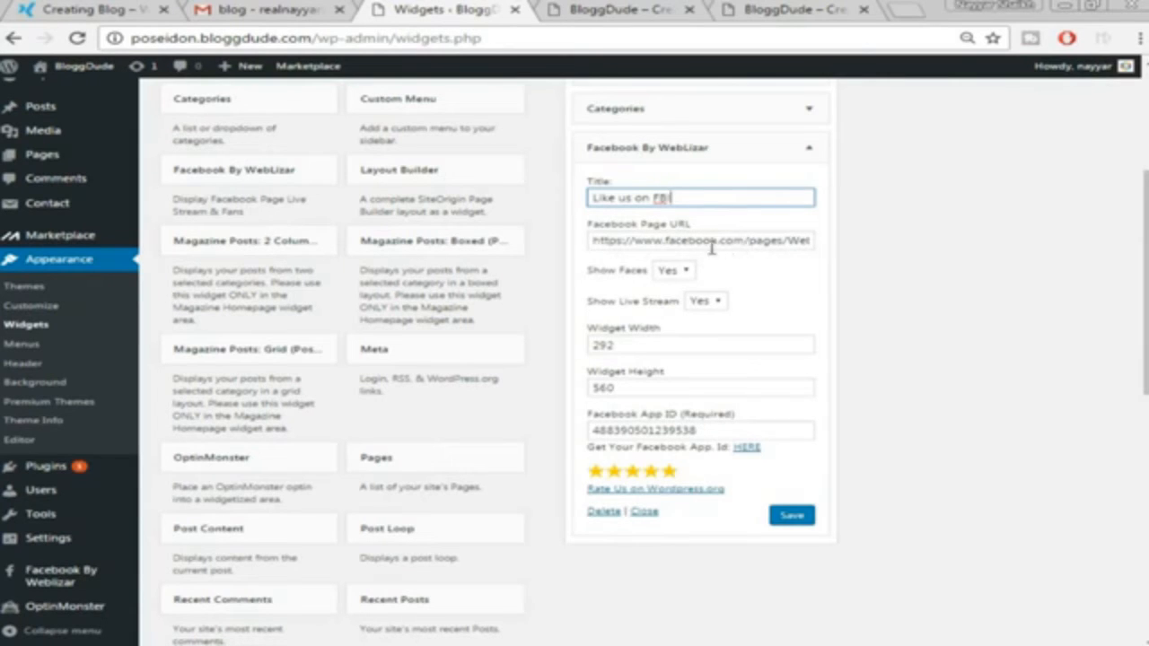
{"action": "left_click_drag", "start_coordinate": [748, 241], "coordinate": [830, 243]}
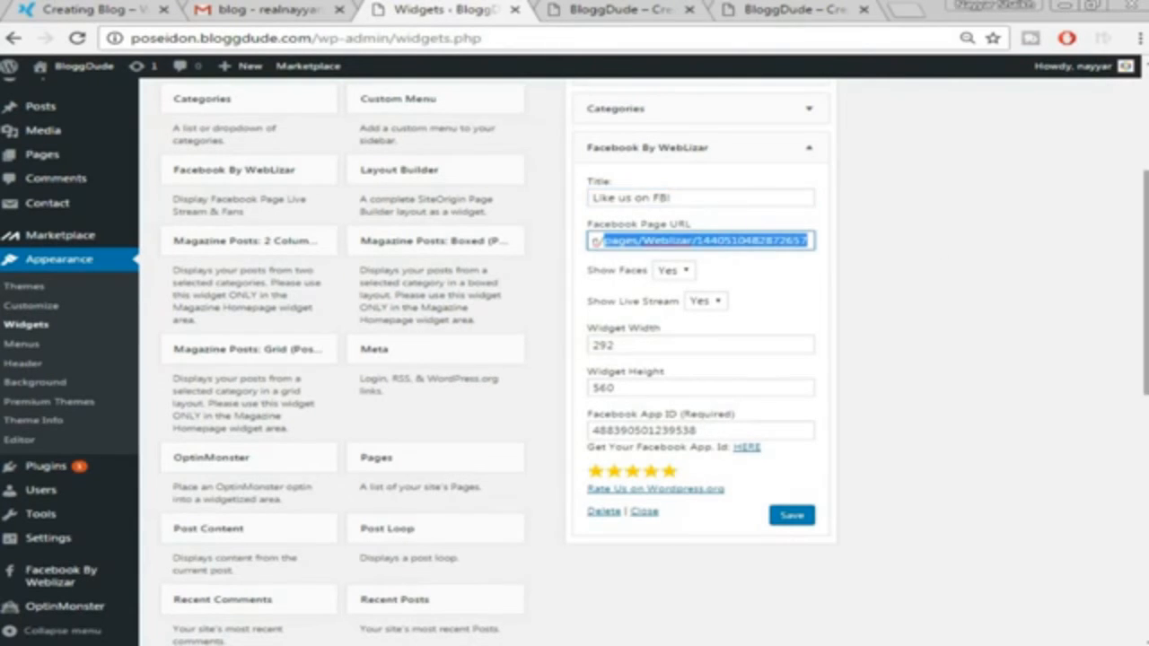
{"action": "type", "text": "book.com/bloggd"}
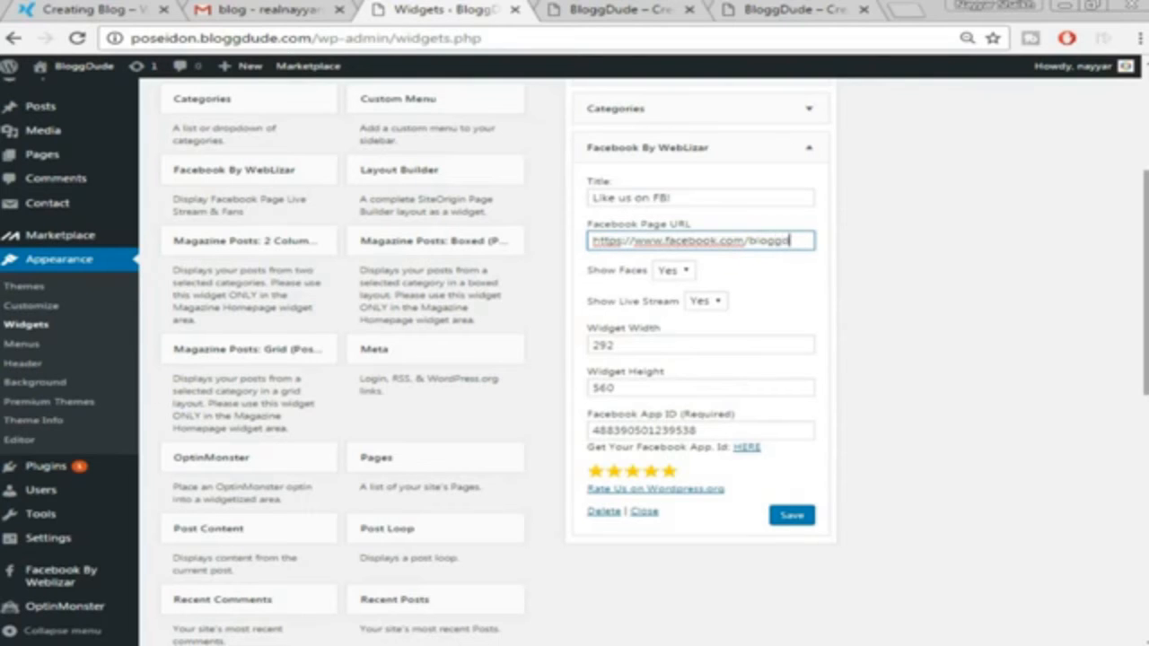
{"action": "type", "text": "ude"}
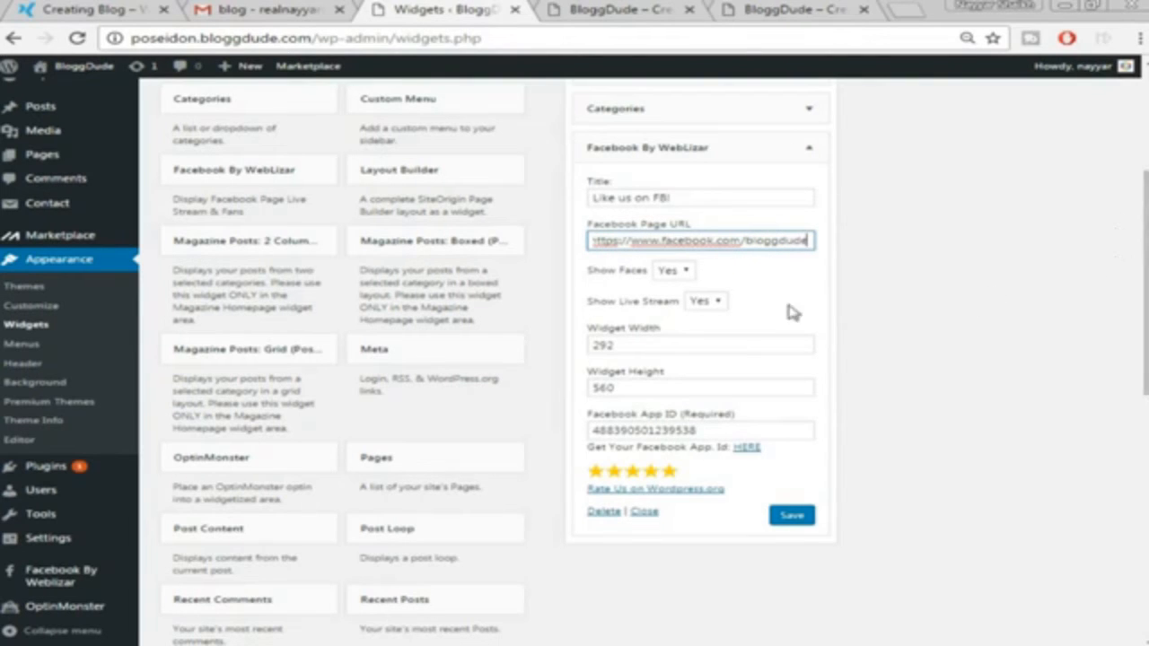
{"action": "left_click", "coordinate": [672, 270]}
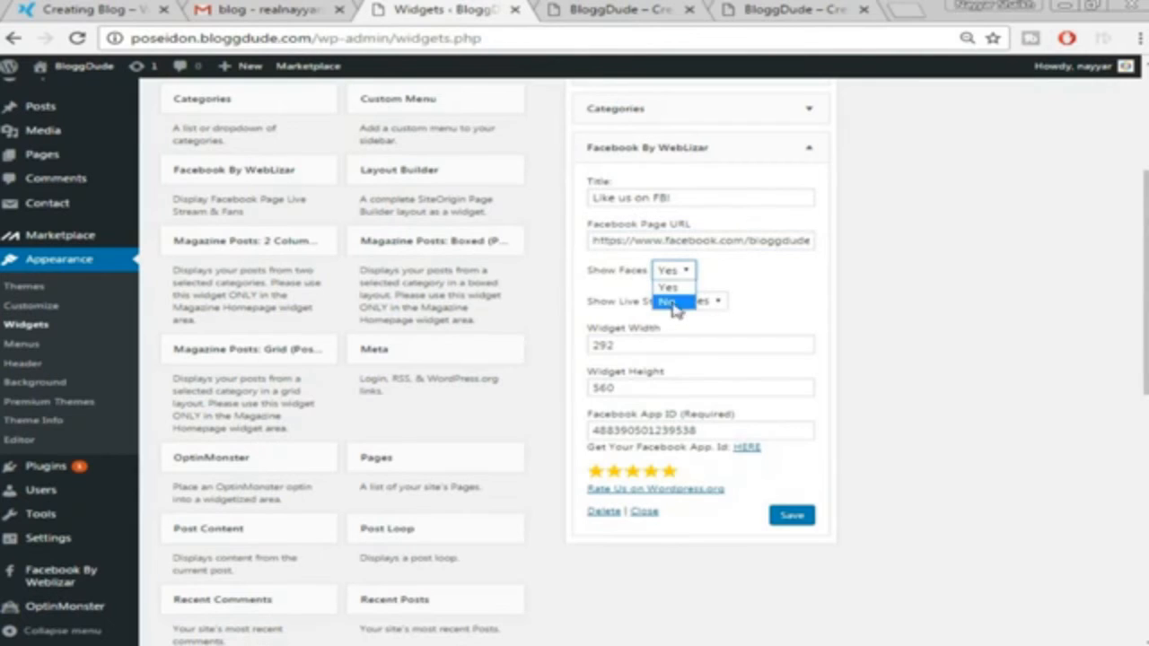
{"action": "left_click", "coordinate": [671, 287]}
{"action": "left_click", "coordinate": [104, 9]}
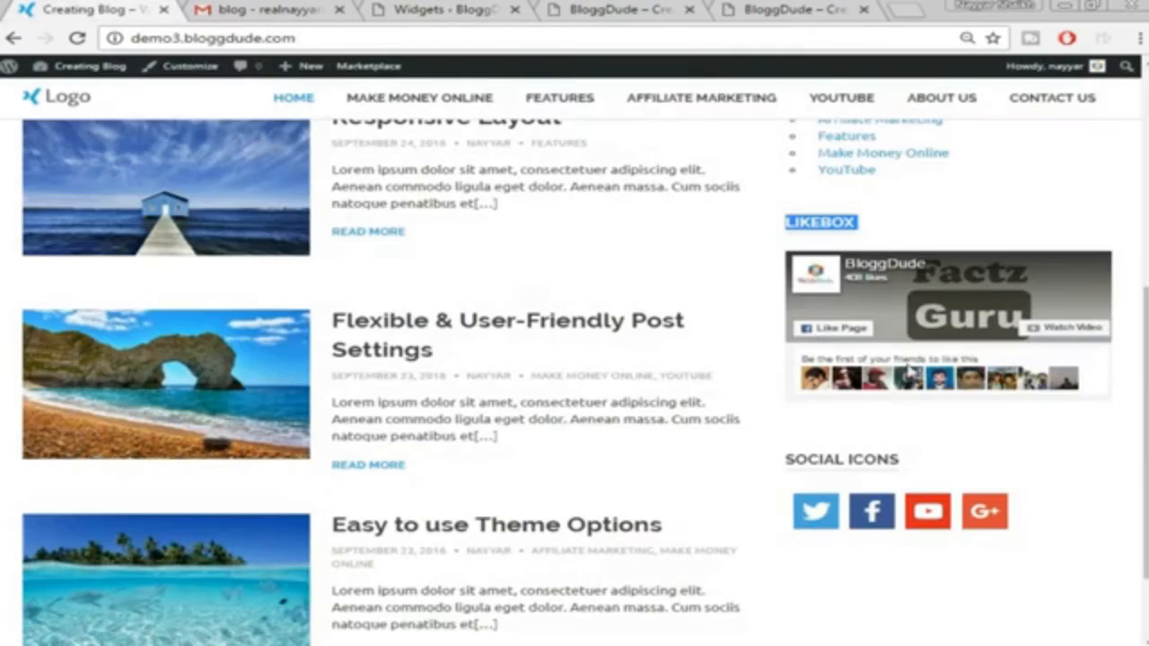
{"action": "left_click", "coordinate": [525, 6]}
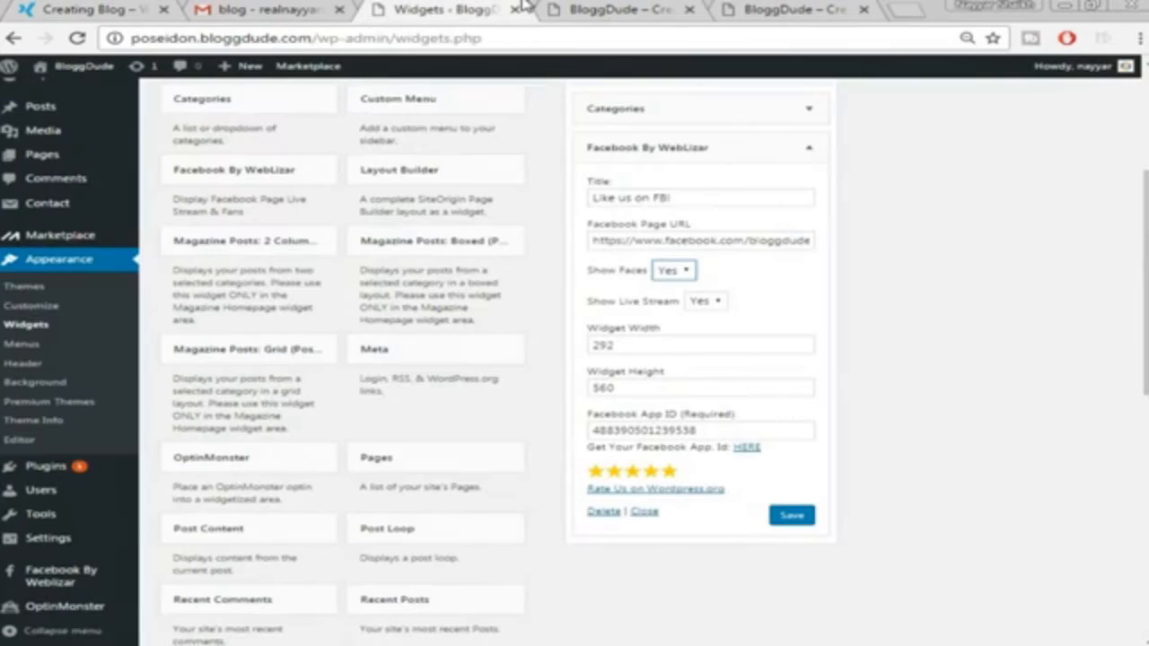
Turn off Show Live Stream, size the likebox 364 by 560, and open Facebook for Developers
{"action": "left_click", "coordinate": [715, 303]}
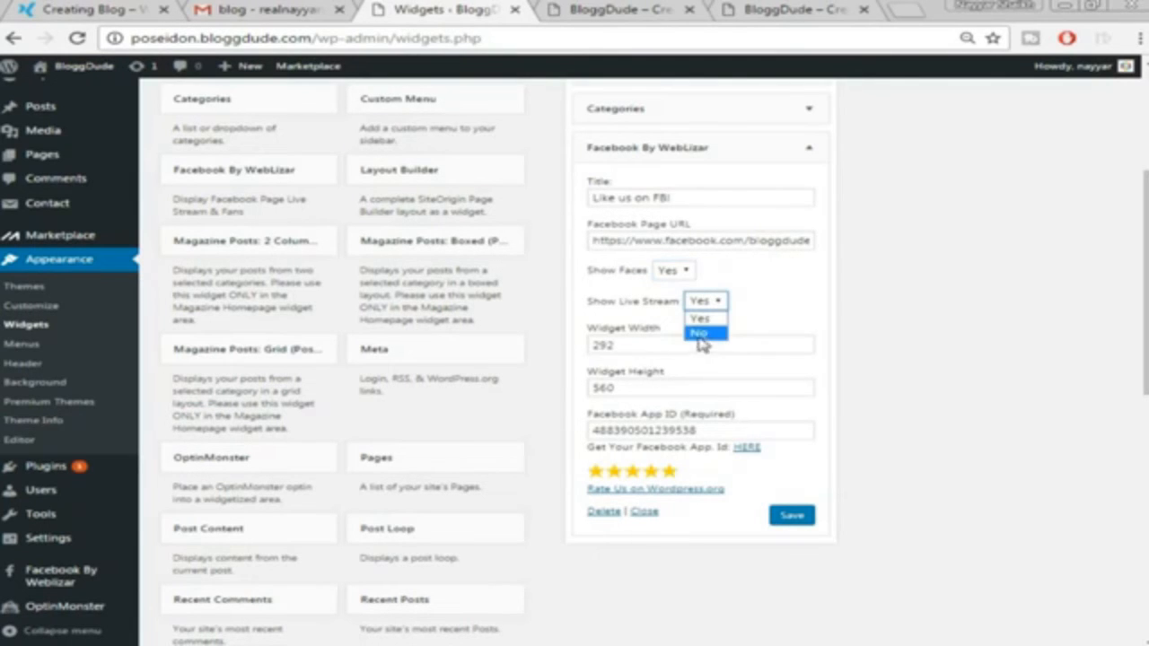
{"action": "left_click", "coordinate": [700, 334]}
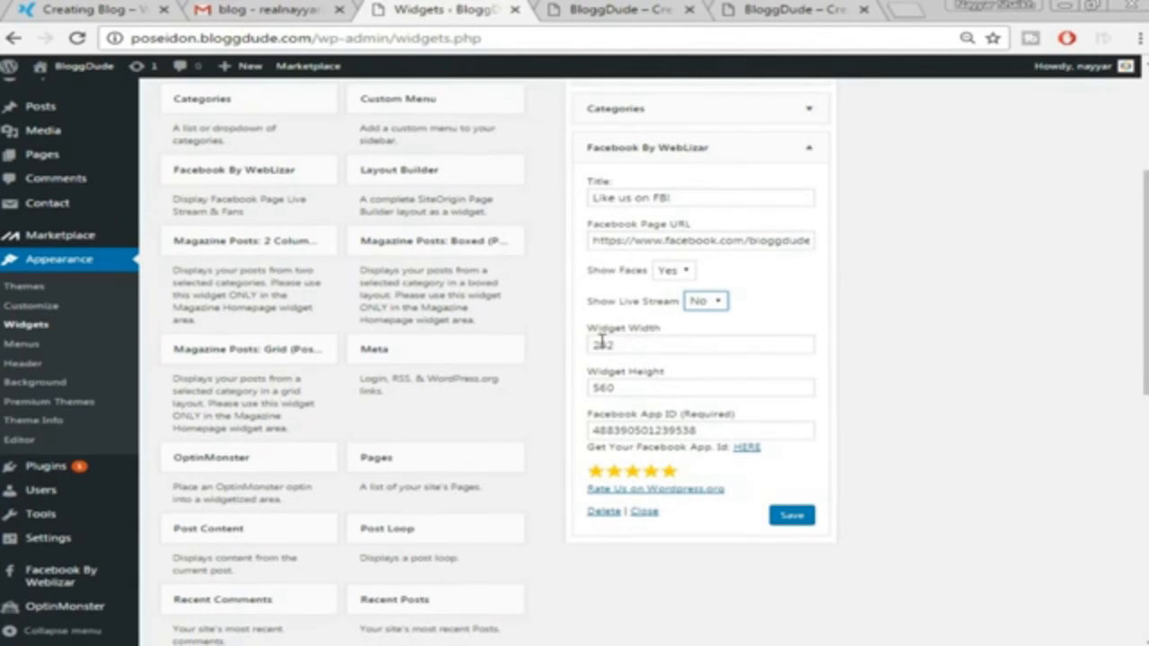
{"action": "double_click", "coordinate": [647, 345]}
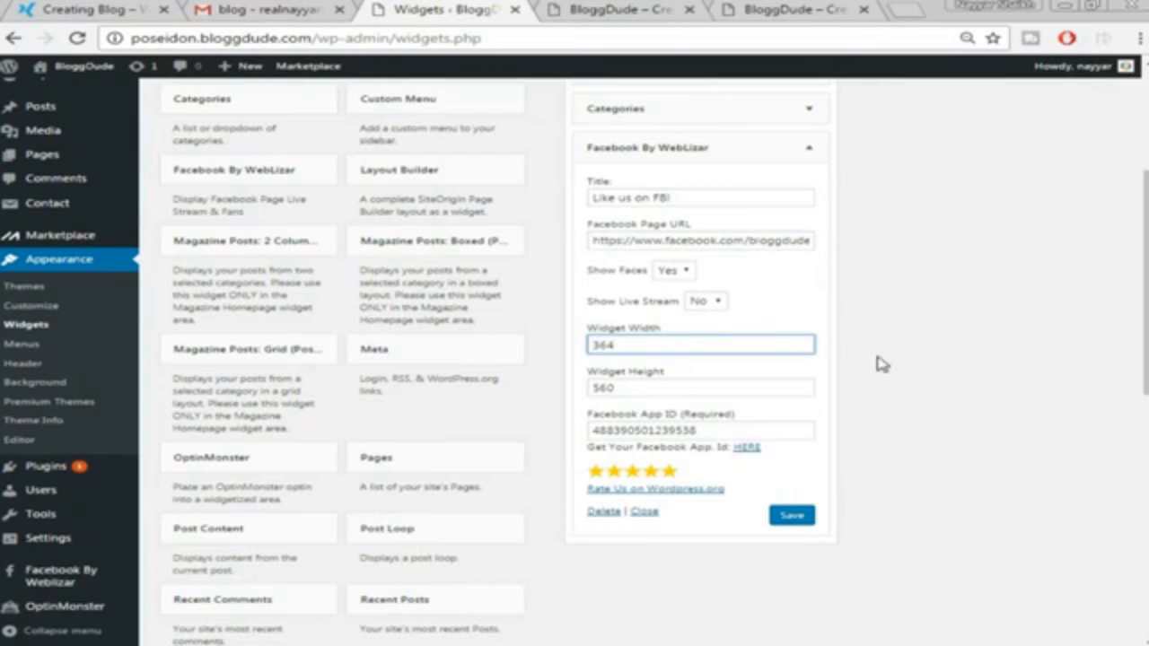
{"action": "left_click", "coordinate": [946, 402]}
{"action": "scroll", "coordinate": [944, 403], "scroll_direction": "down", "scroll_amount": 2}
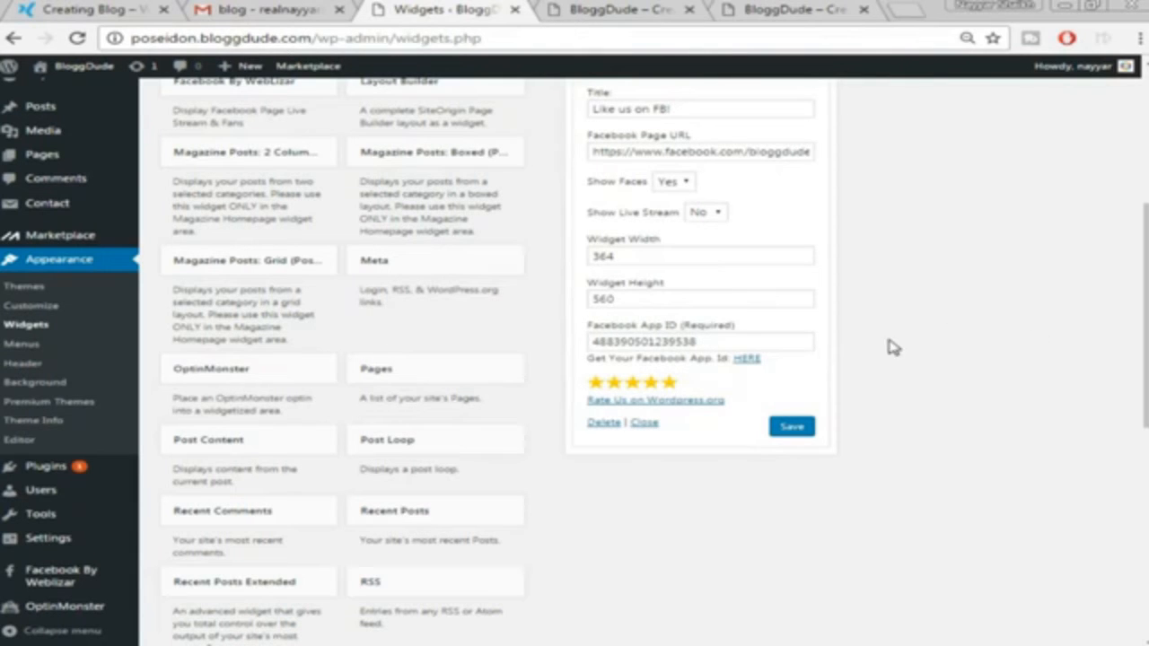
{"action": "left_click", "coordinate": [760, 358]}
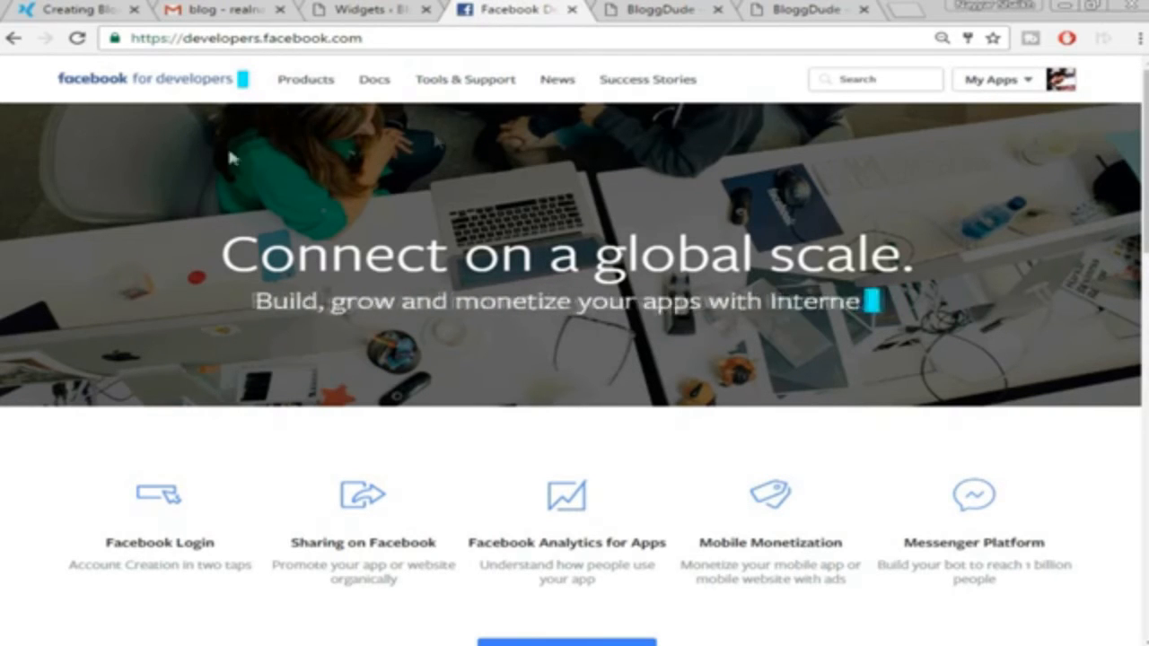
Create a new Facebook app named BloggDude in the Education category
{"action": "mouse_move", "coordinate": [1041, 89]}
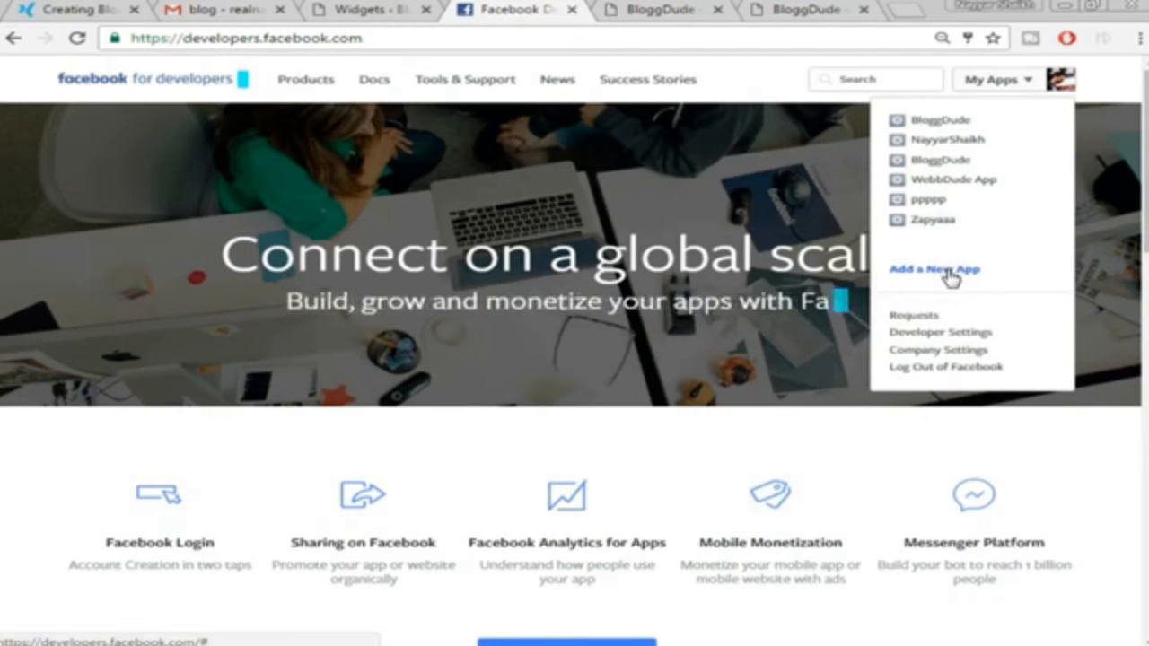
{"action": "left_click", "coordinate": [948, 271]}
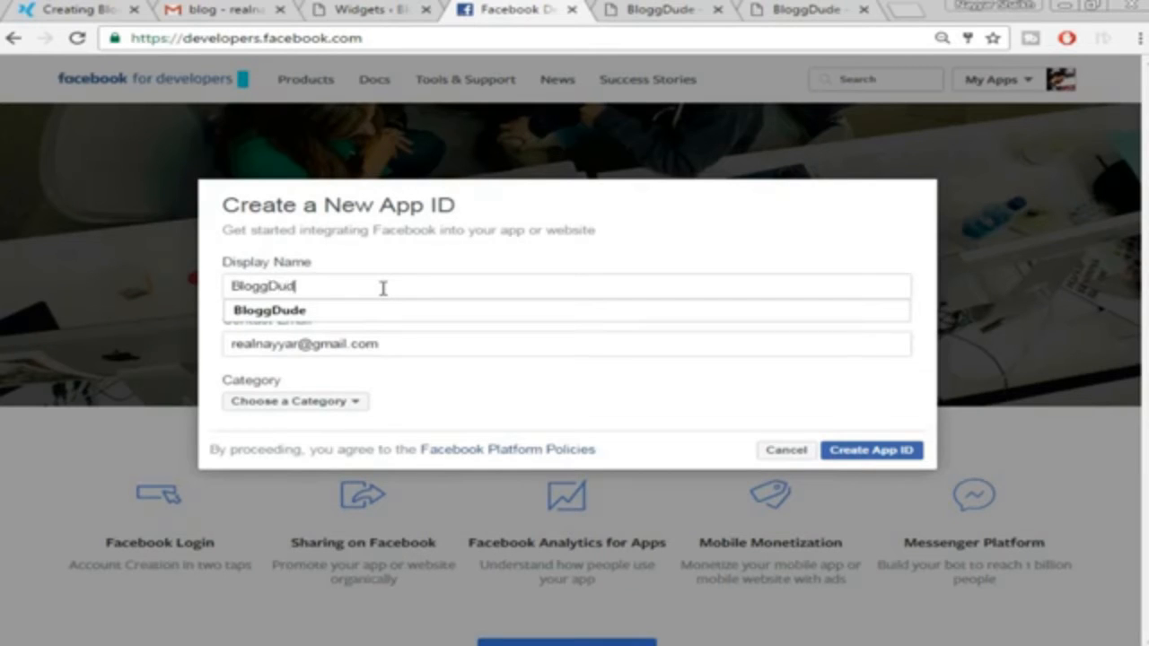
{"action": "type", "text": "ew"}
{"action": "key", "text": "BackSpace"}
{"action": "left_click", "coordinate": [408, 314]}
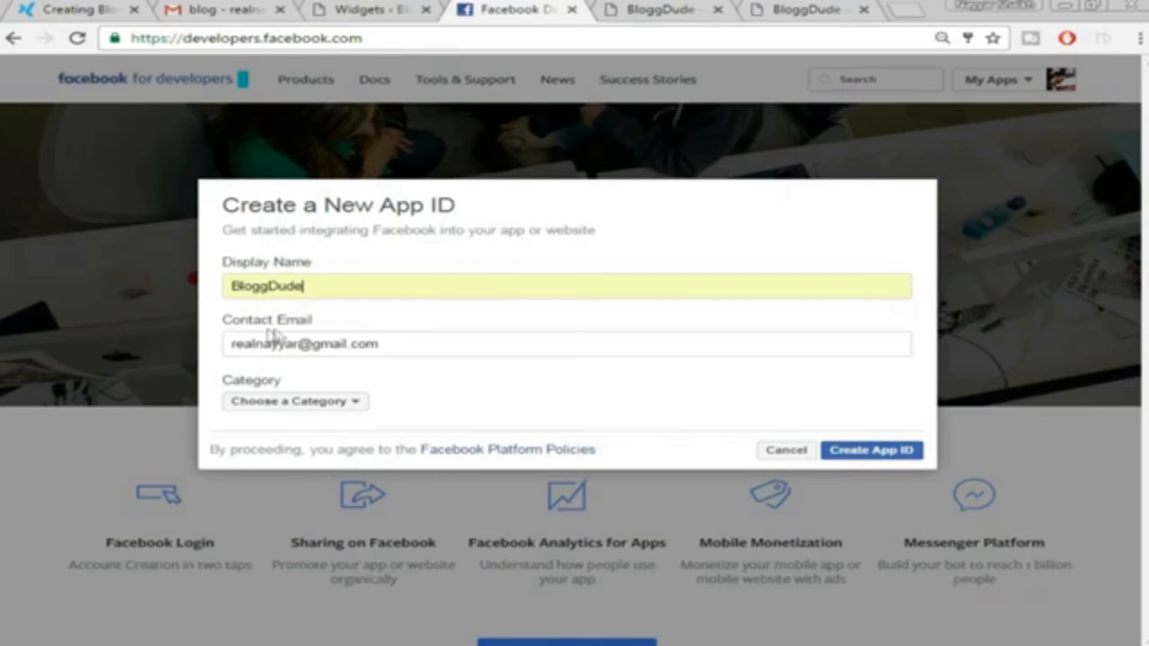
{"action": "left_click", "coordinate": [335, 403]}
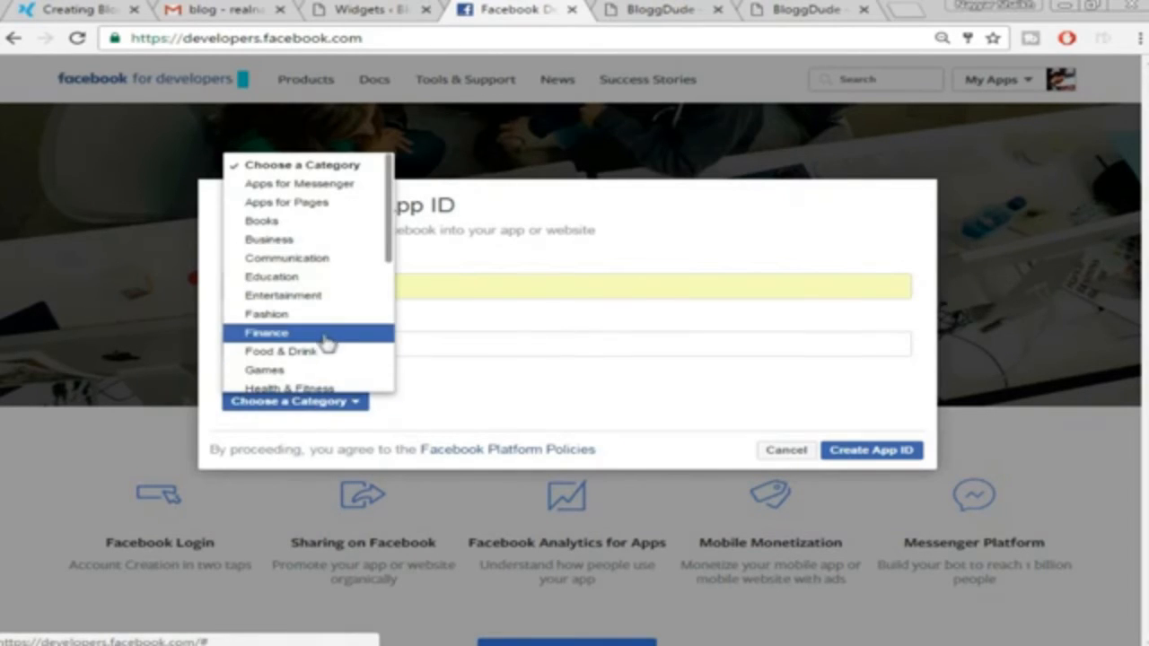
{"action": "left_click", "coordinate": [305, 278]}
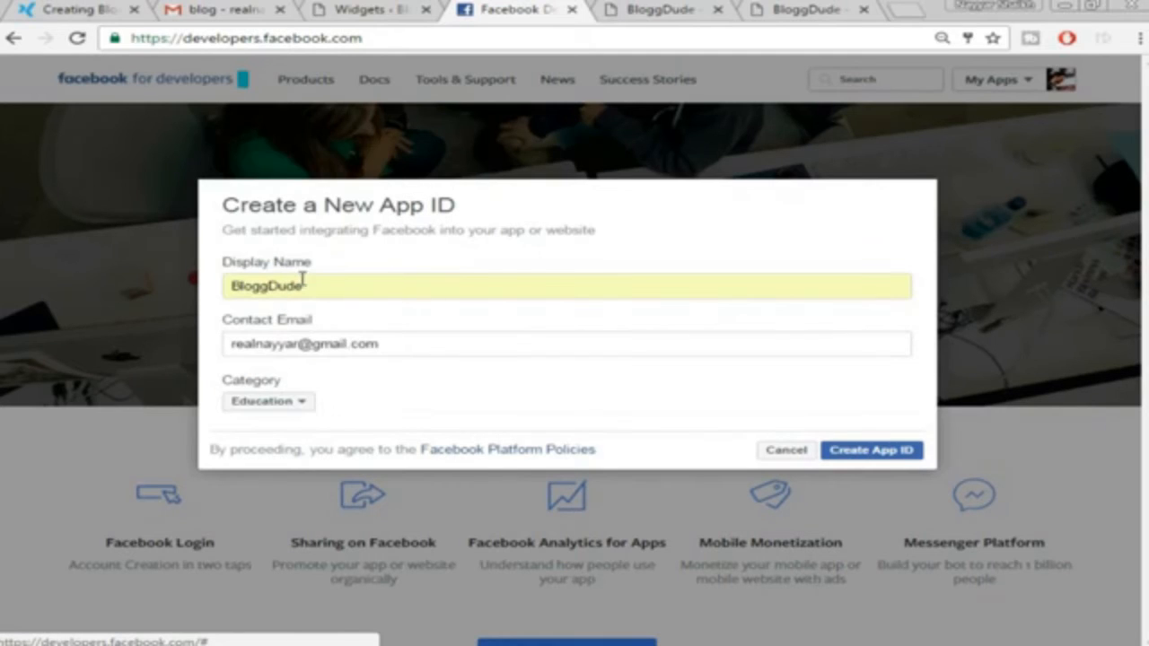
{"action": "left_click", "coordinate": [868, 454]}
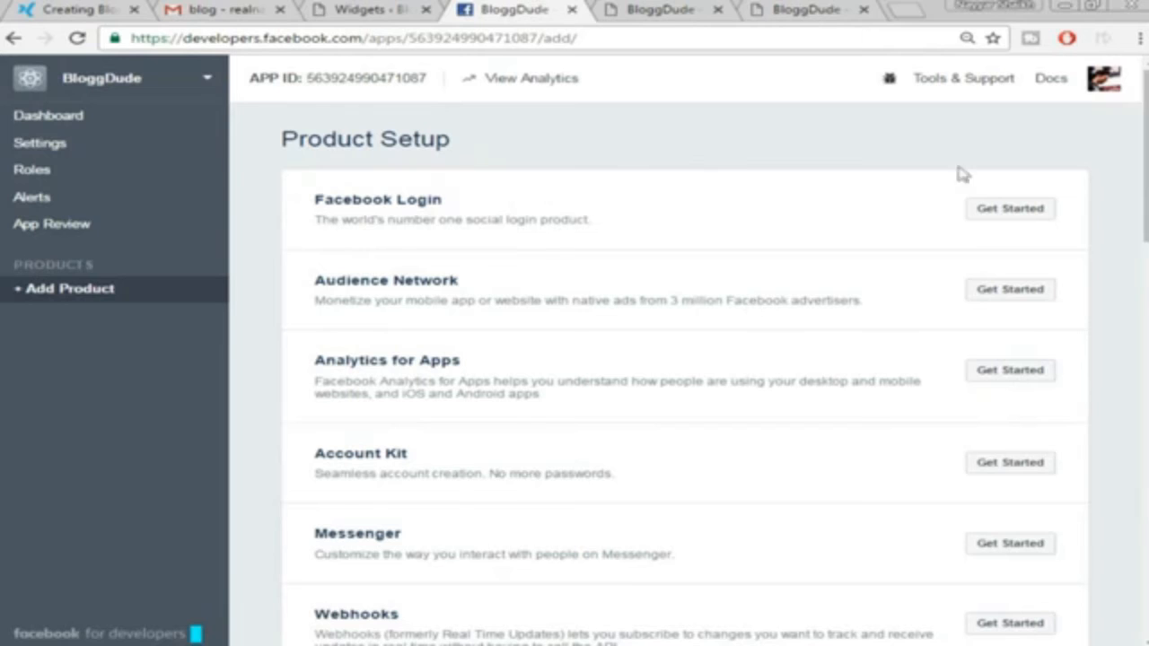
Copy the BloggDude App ID from the app dashboard and return to WordPress Widgets
{"action": "left_click", "coordinate": [70, 123]}
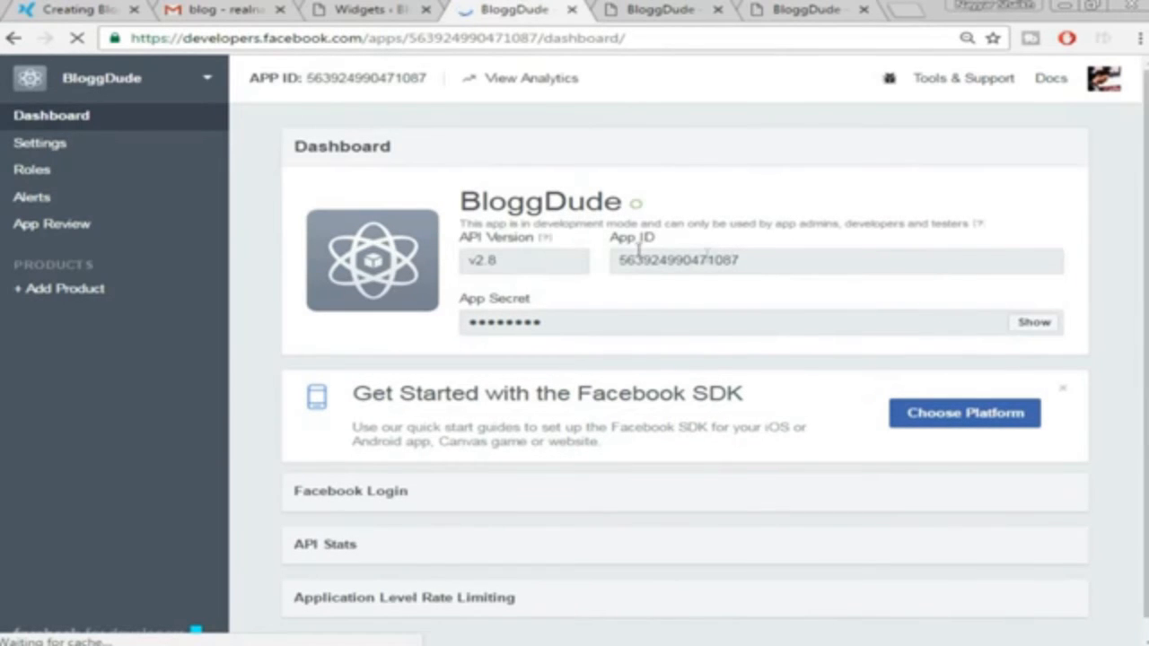
{"action": "double_click", "coordinate": [718, 260]}
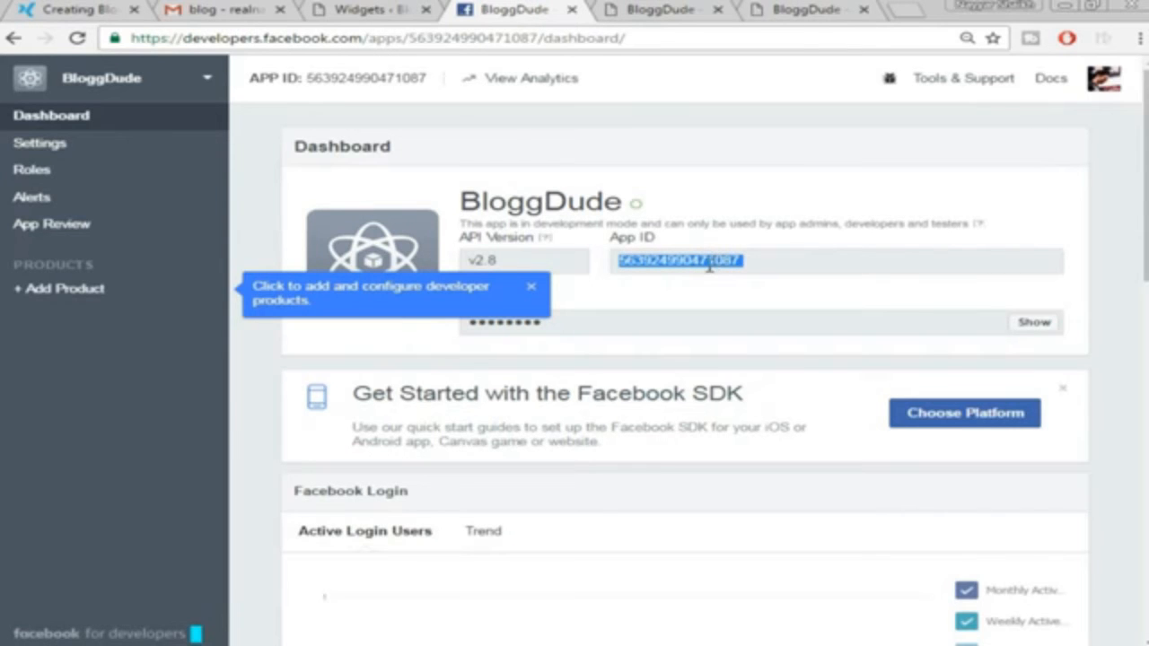
{"action": "right_click", "coordinate": [709, 262]}
{"action": "left_click", "coordinate": [741, 278]}
{"action": "left_click", "coordinate": [354, 9]}
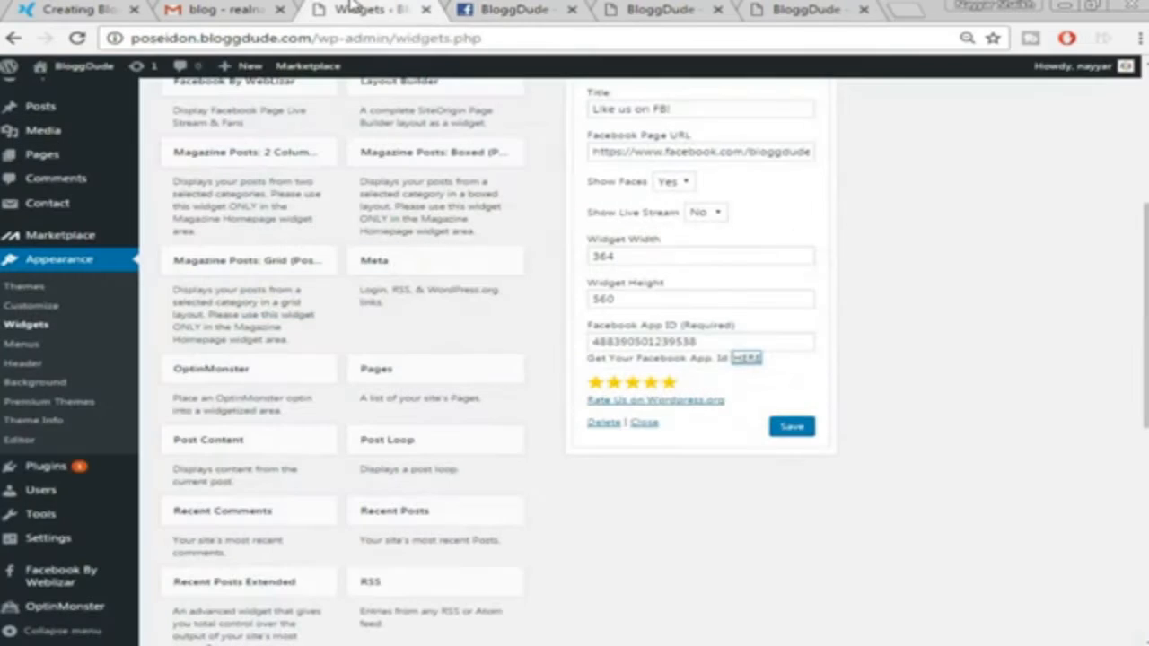
Replace the Facebook widget's App ID with the copied ID, save it, and collapse the widget
{"action": "left_click", "coordinate": [701, 342]}
{"action": "double_click", "coordinate": [711, 339]}
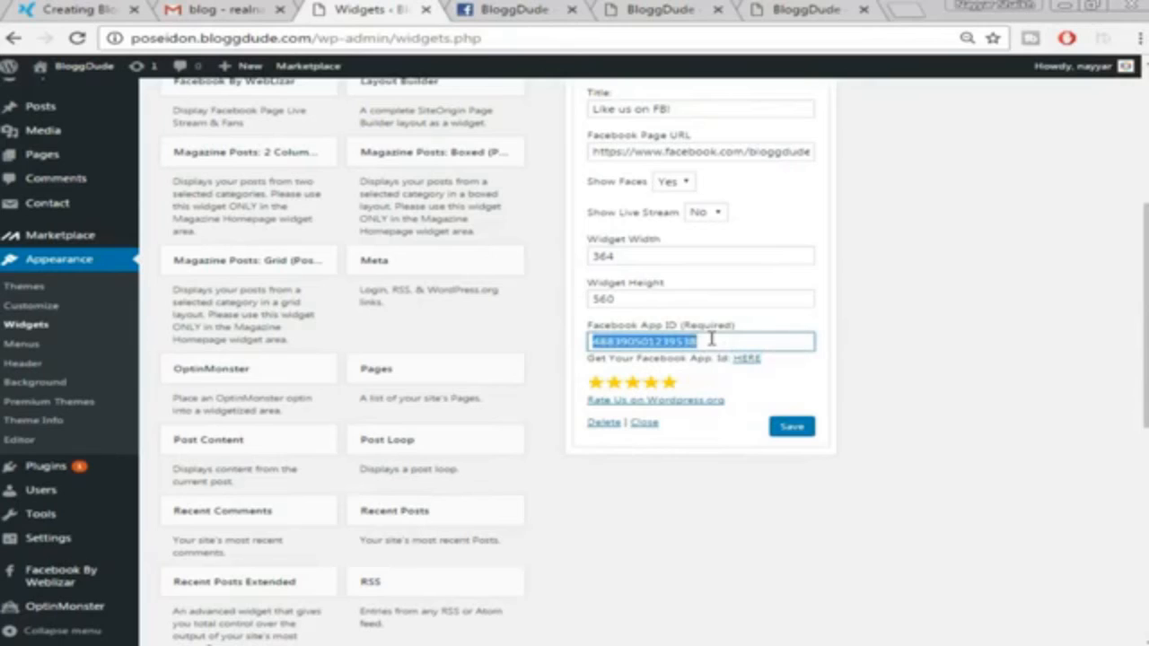
{"action": "key", "text": "BackSpace"}
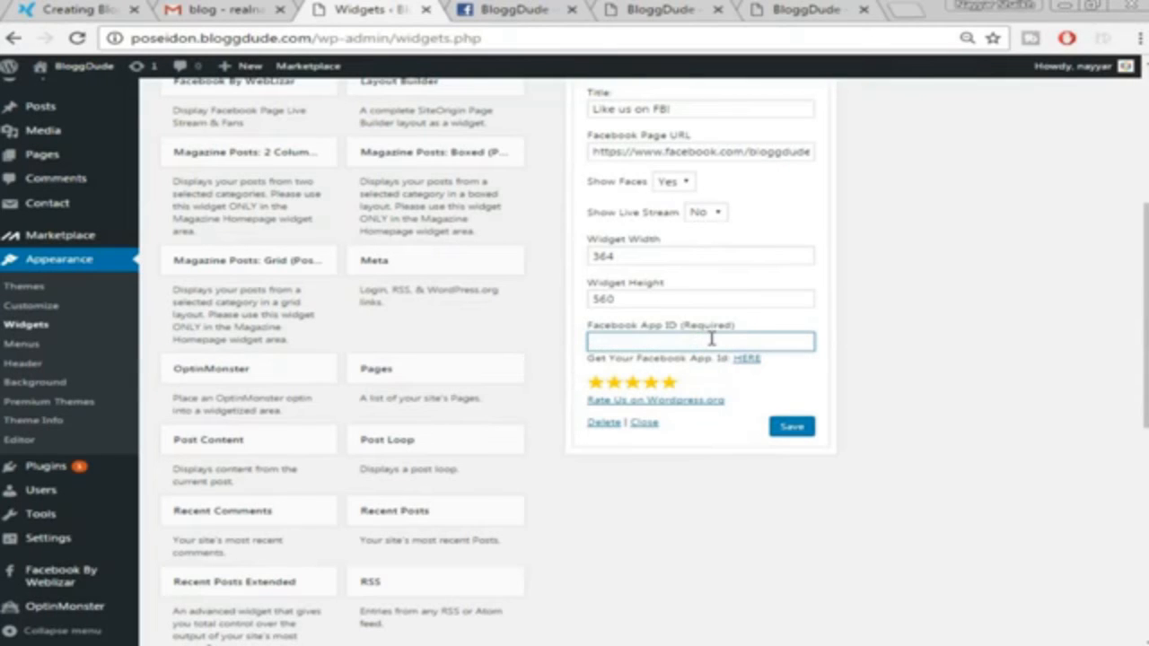
{"action": "key", "text": "ctrl+v"}
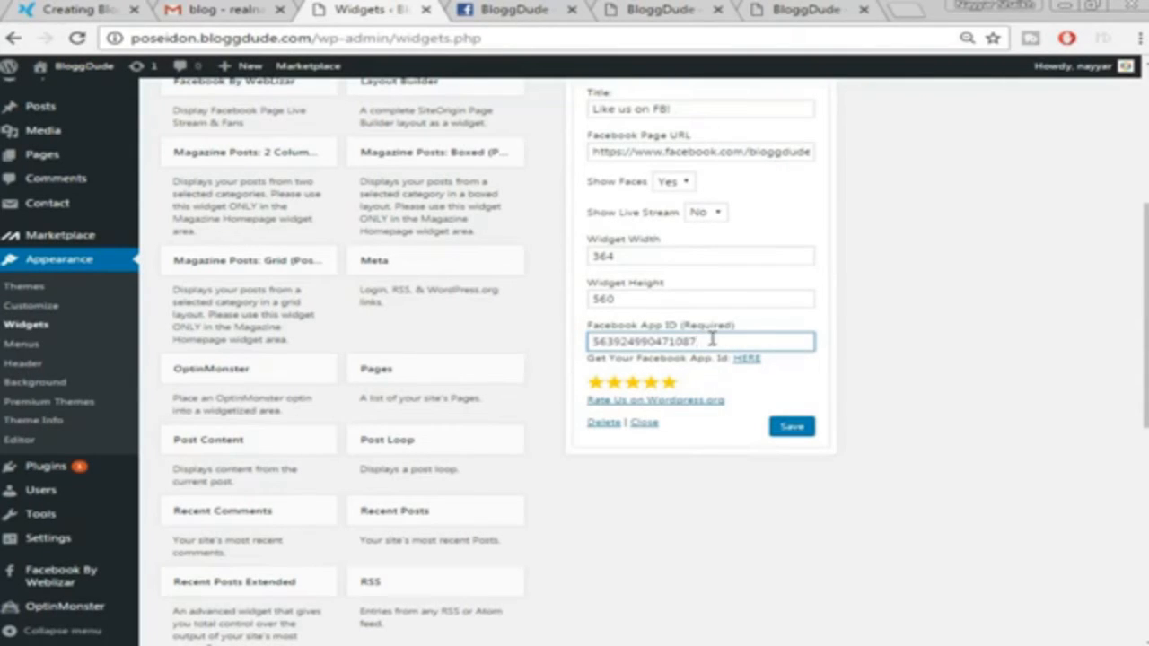
{"action": "scroll", "coordinate": [904, 408], "scroll_direction": "up", "scroll_amount": 1}
{"action": "scroll", "coordinate": [905, 408], "scroll_direction": "down", "scroll_amount": 1}
{"action": "left_click", "coordinate": [790, 428]}
{"action": "scroll", "coordinate": [962, 384], "scroll_direction": "up", "scroll_amount": 1}
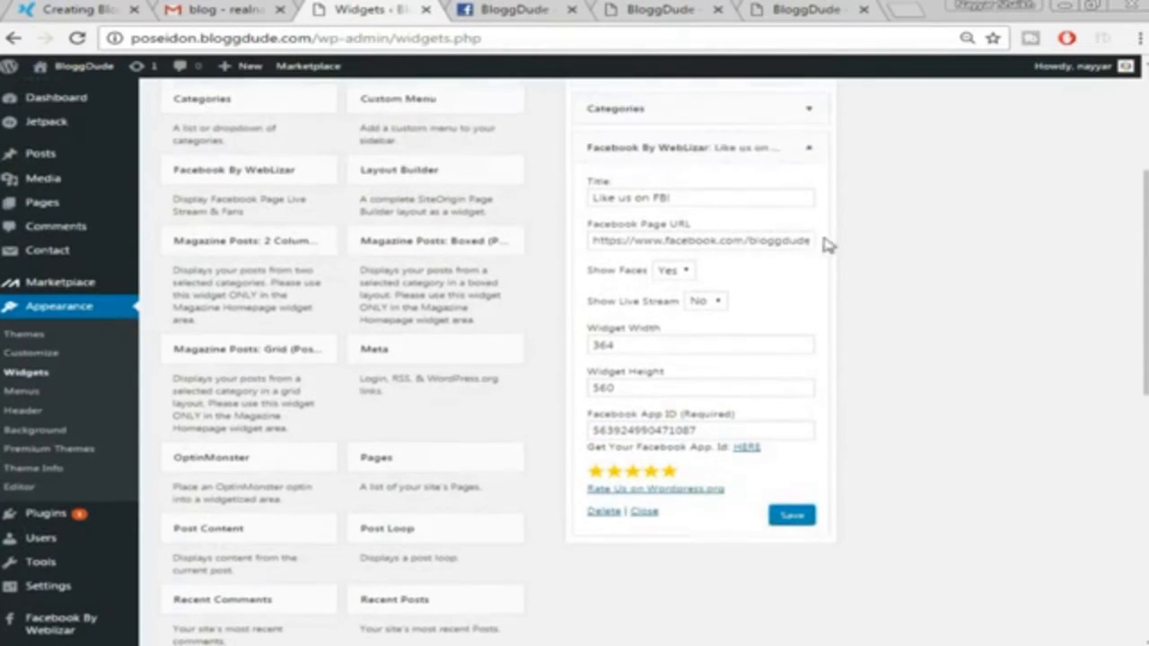
{"action": "left_click", "coordinate": [783, 150]}
Check the like box on the live site, then go back to the Widgets page
{"action": "left_click", "coordinate": [97, 7]}
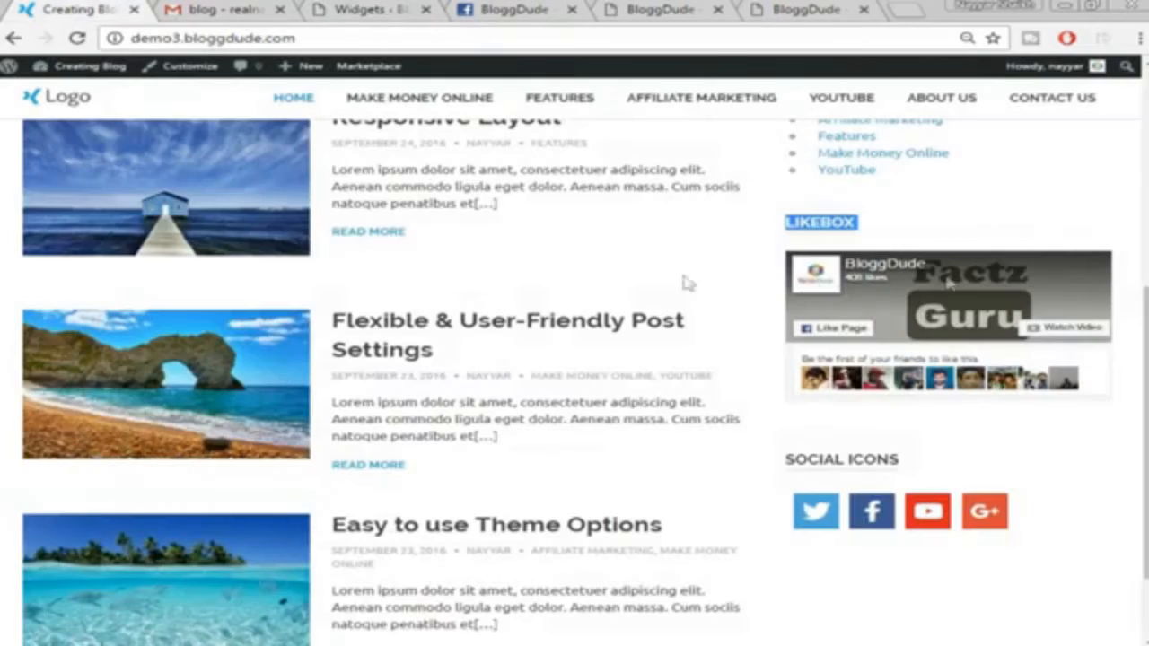
{"action": "left_click", "coordinate": [1005, 198]}
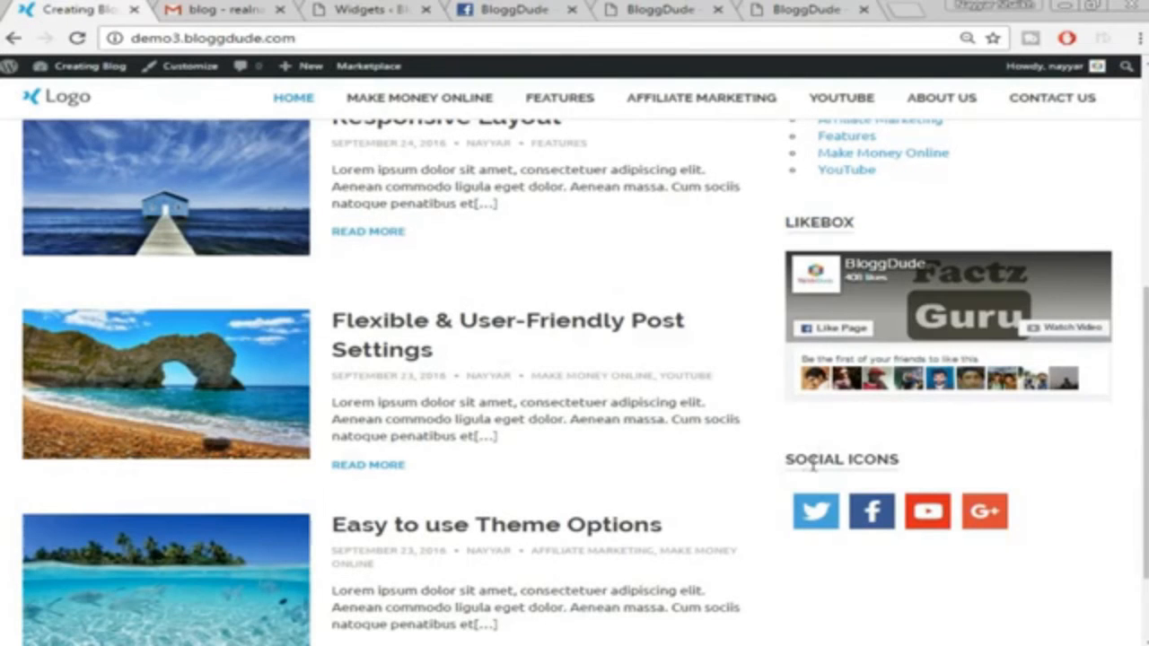
{"action": "left_click", "coordinate": [399, 8]}
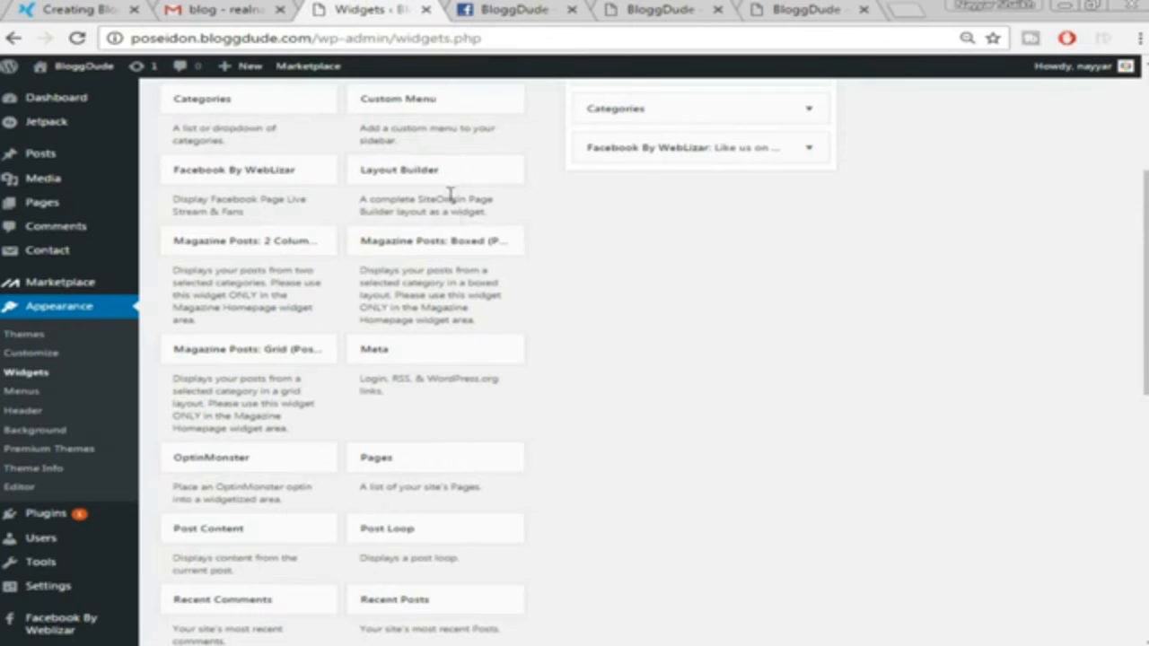
{"action": "scroll", "coordinate": [449, 196], "scroll_direction": "down", "scroll_amount": 3}
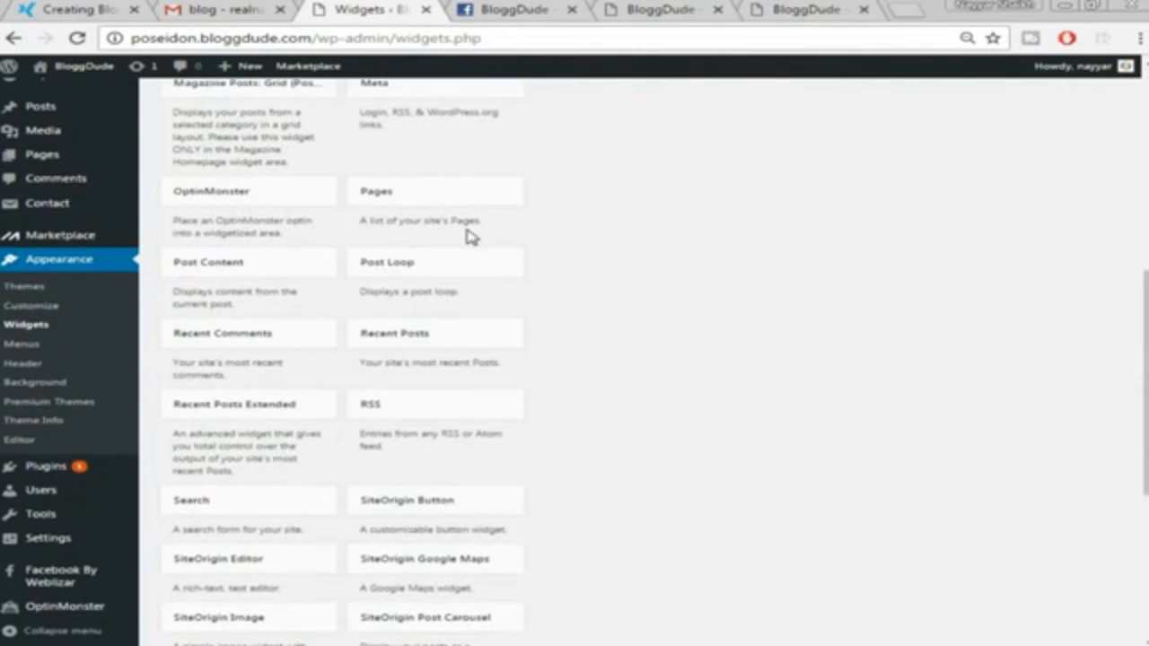
{"action": "scroll", "coordinate": [551, 239], "scroll_direction": "down", "scroll_amount": 1}
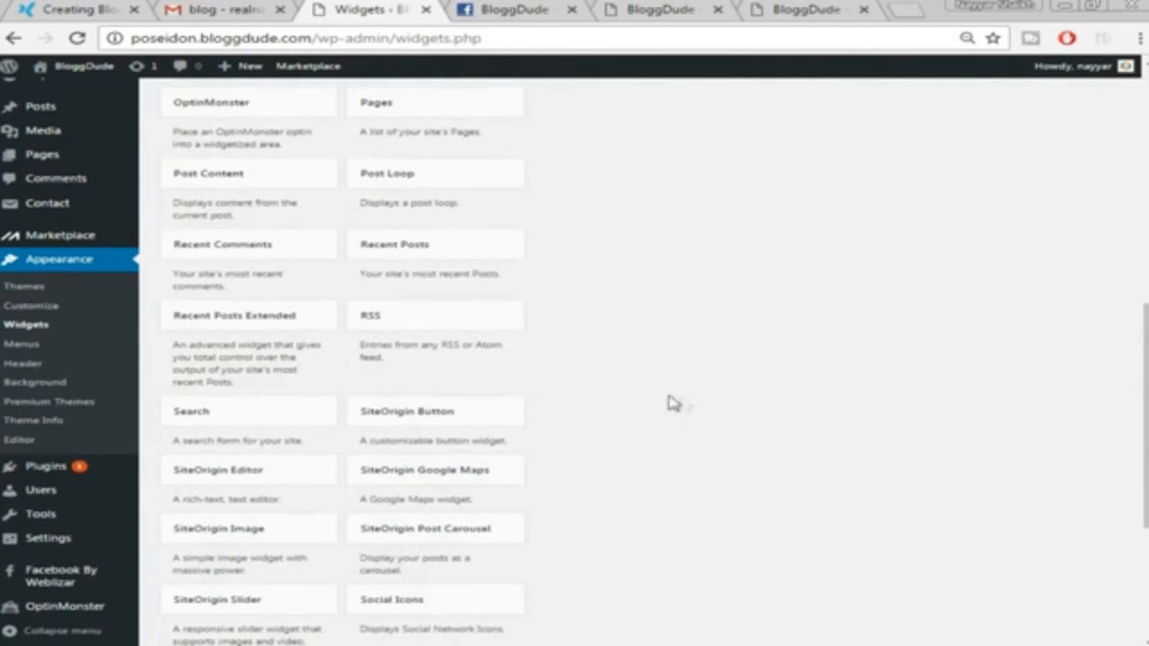
{"action": "scroll", "coordinate": [690, 416], "scroll_direction": "down", "scroll_amount": 1}
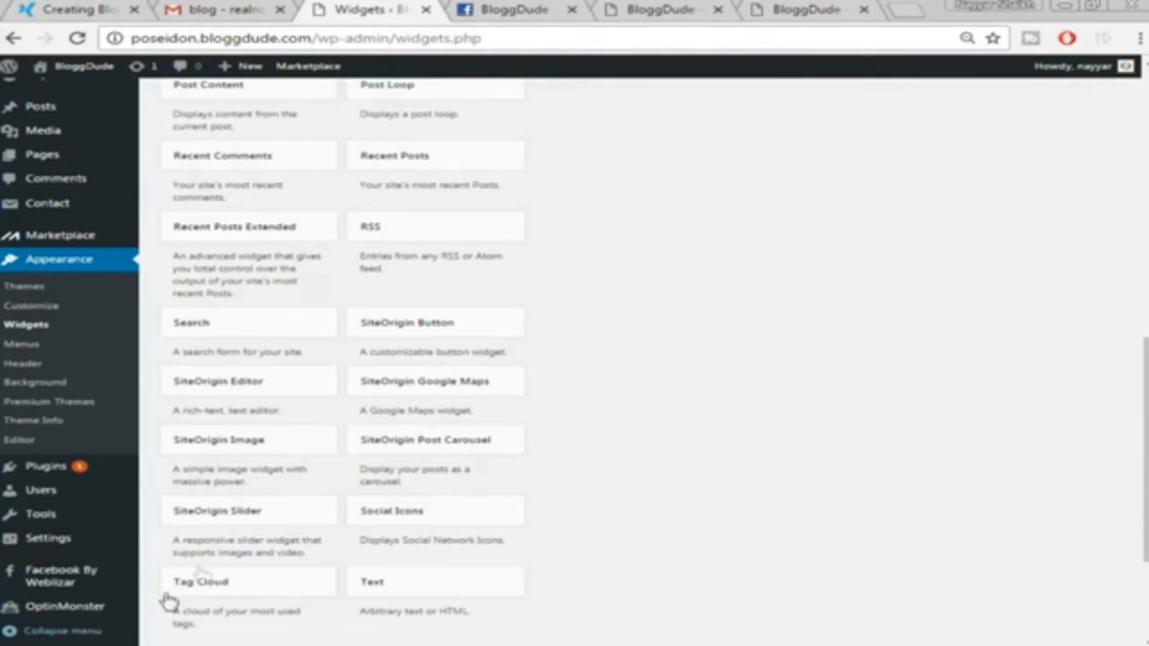
Add a Social Icons widget to the Sidebar and review its title and icon size
{"action": "left_click", "coordinate": [506, 508]}
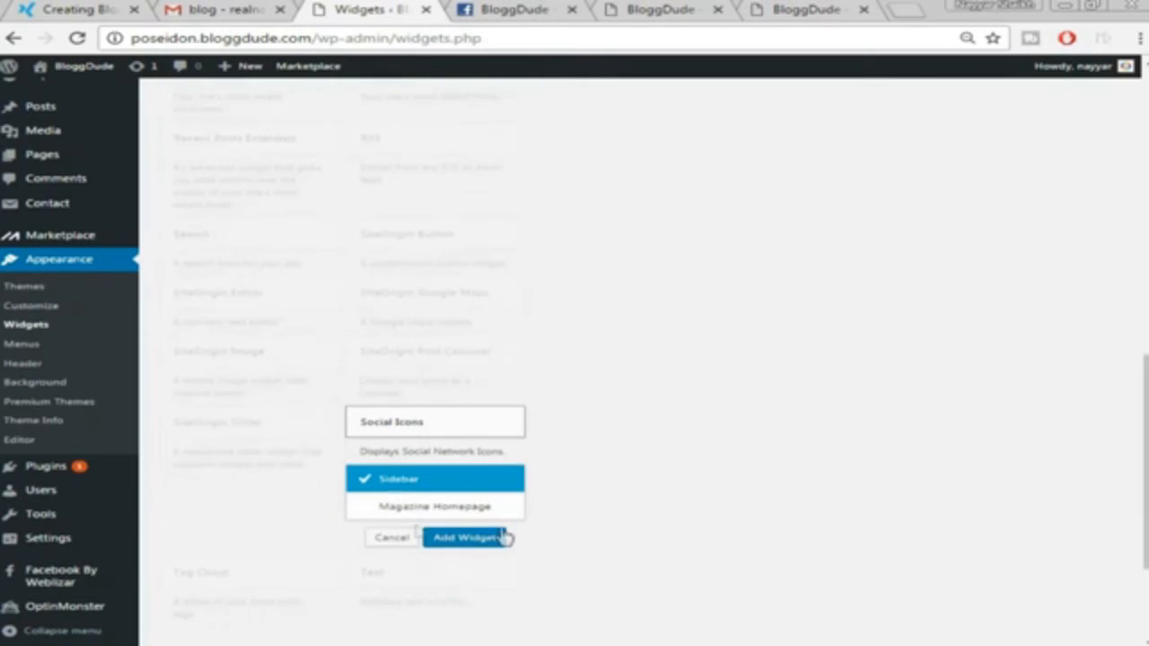
{"action": "left_click", "coordinate": [462, 540]}
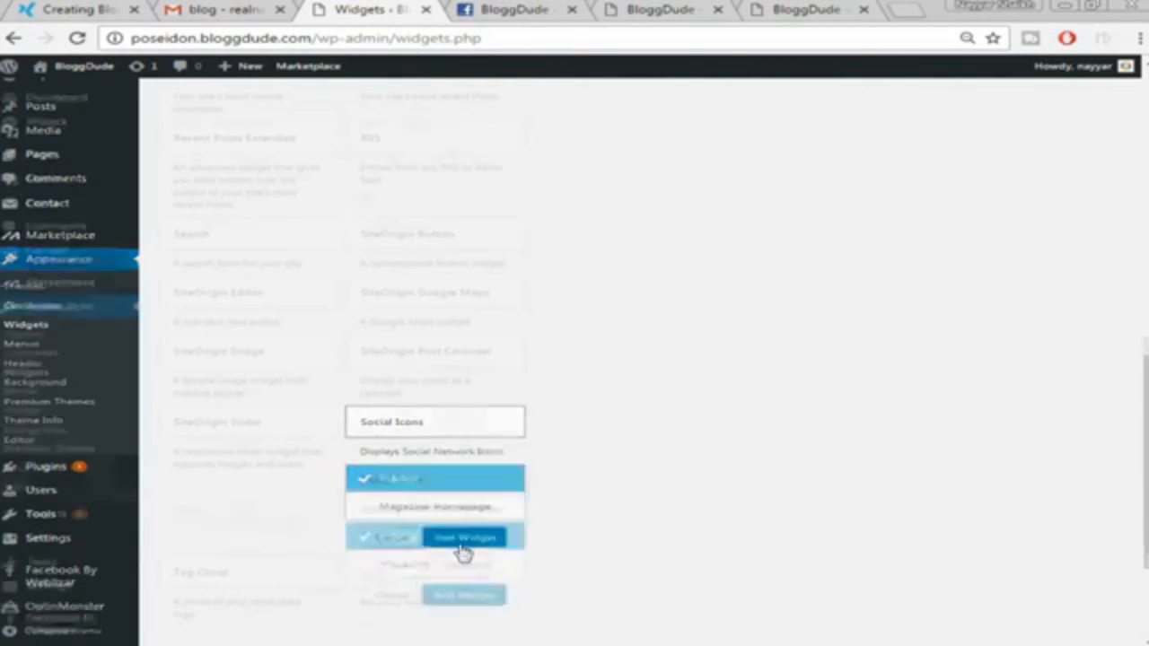
{"action": "scroll", "coordinate": [949, 440], "scroll_direction": "down", "scroll_amount": 3}
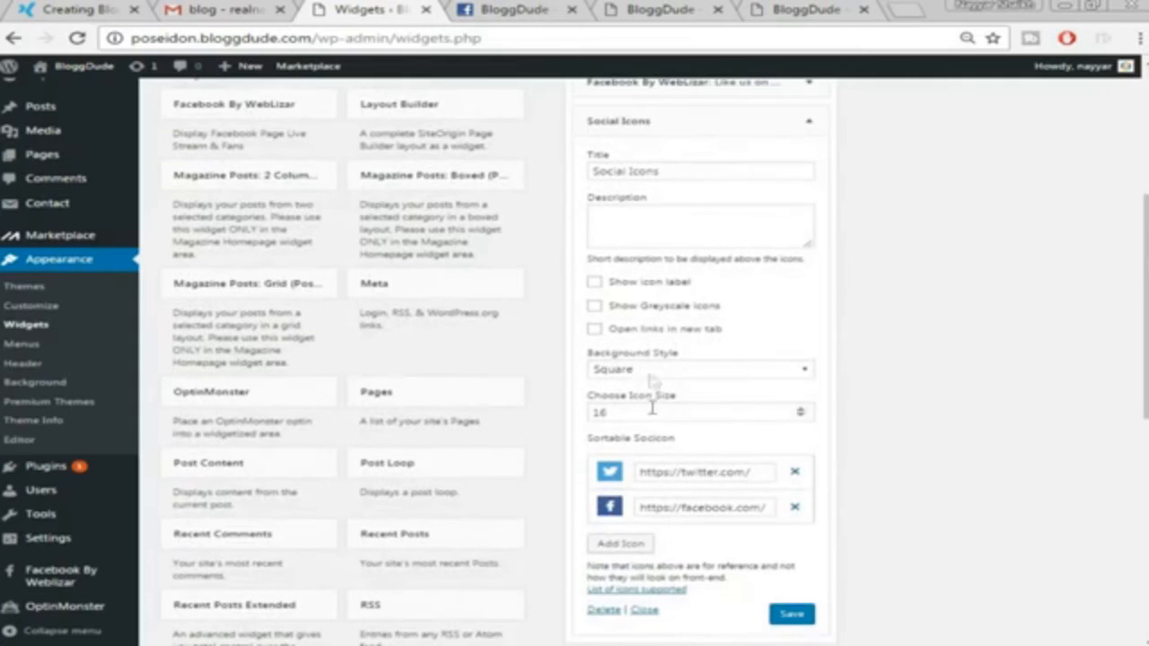
{"action": "scroll", "coordinate": [903, 328], "scroll_direction": "up", "scroll_amount": 1}
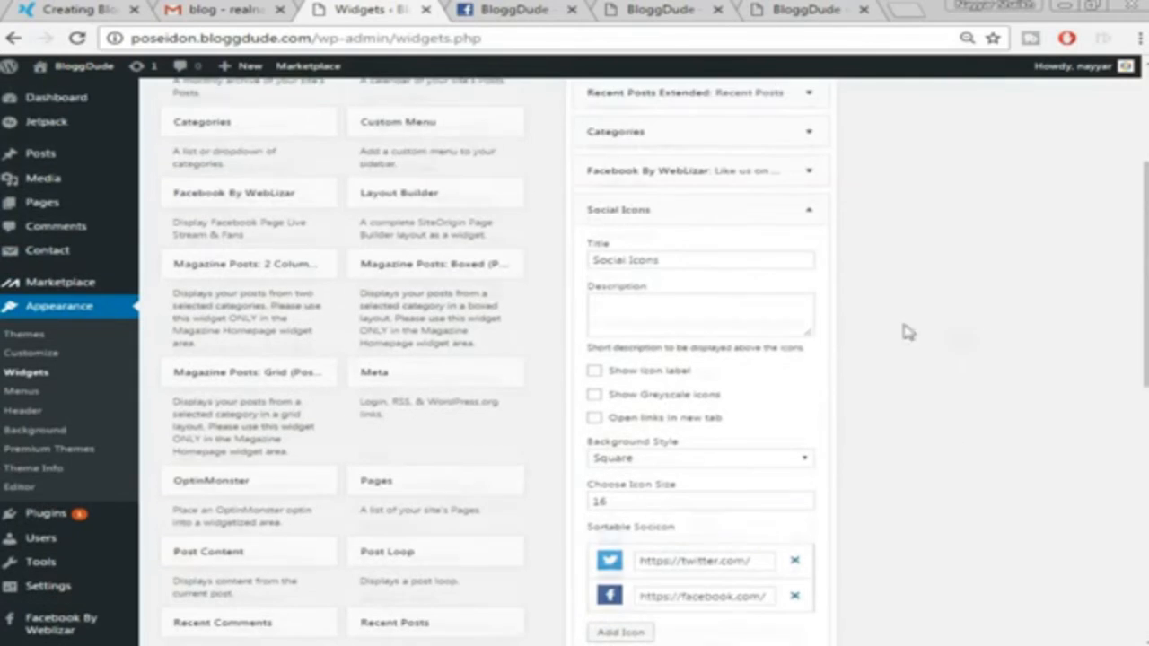
{"action": "triple_click", "coordinate": [667, 260]}
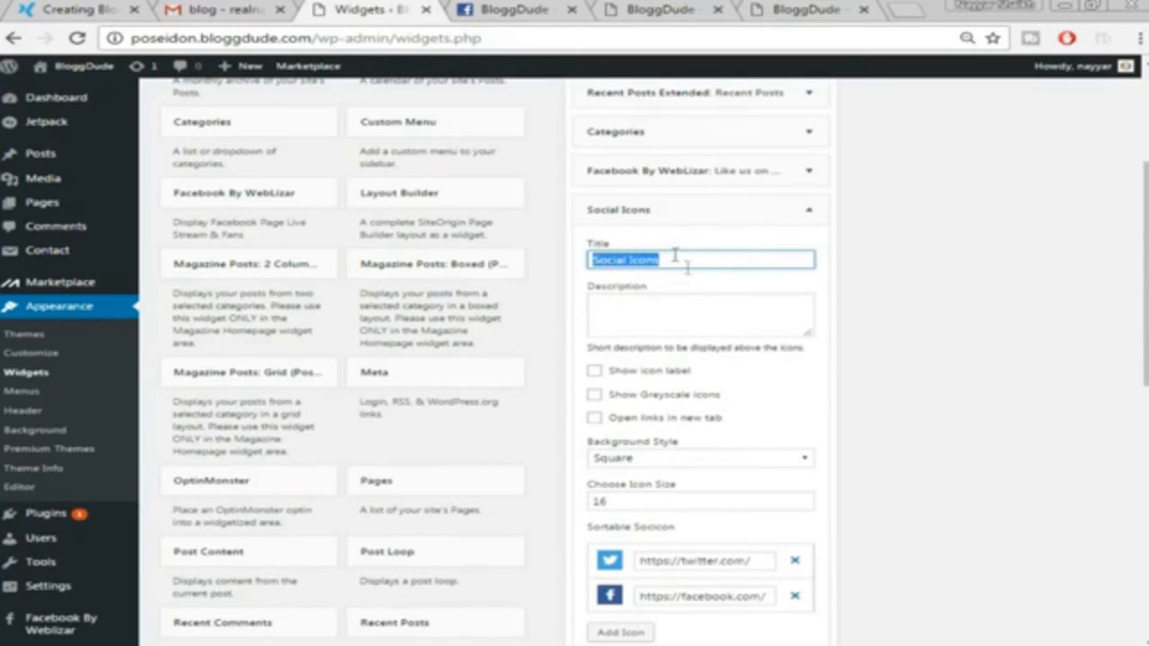
{"action": "scroll", "coordinate": [928, 297], "scroll_direction": "down", "scroll_amount": 1}
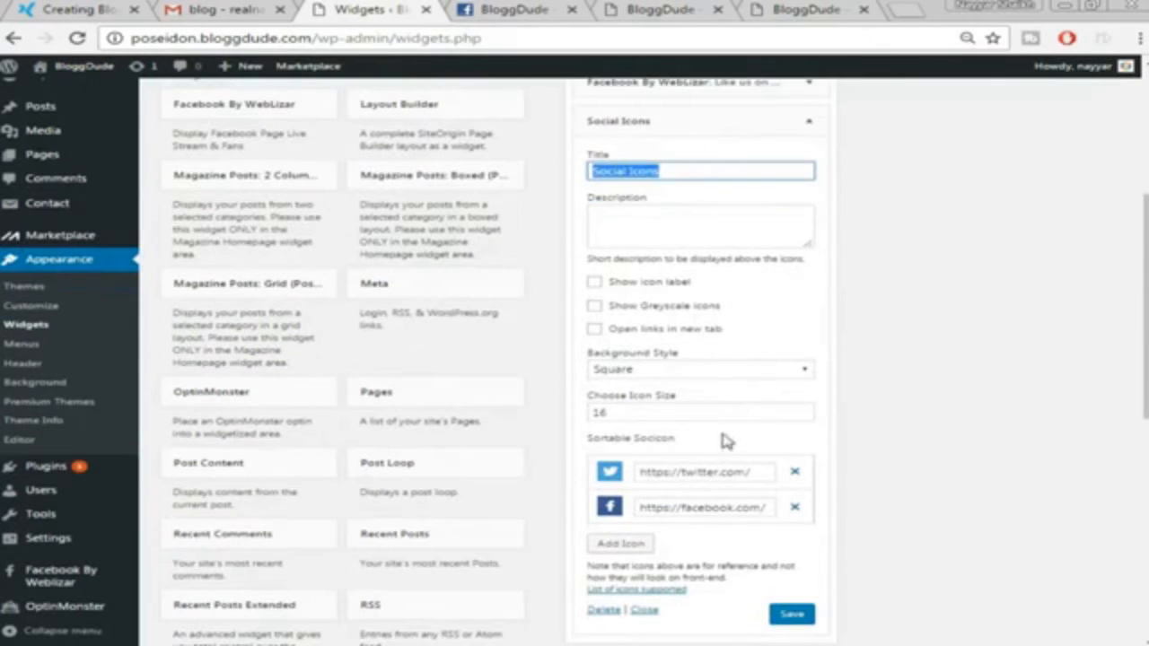
{"action": "left_click", "coordinate": [603, 412]}
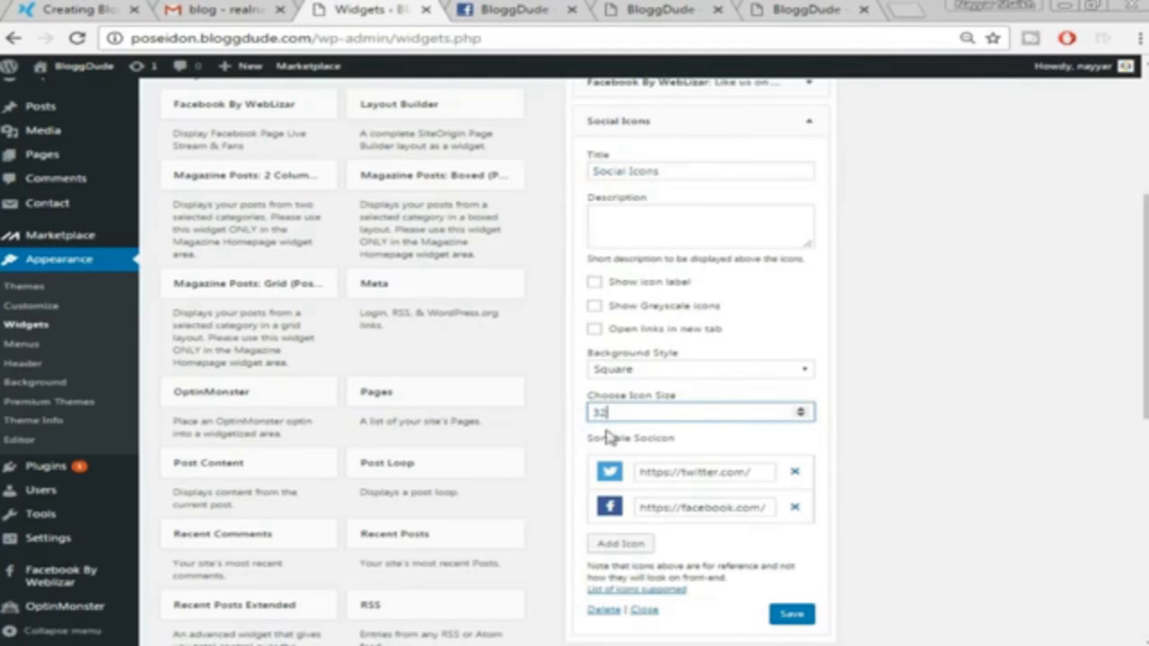
{"action": "scroll", "coordinate": [859, 476], "scroll_direction": "down", "scroll_amount": 1}
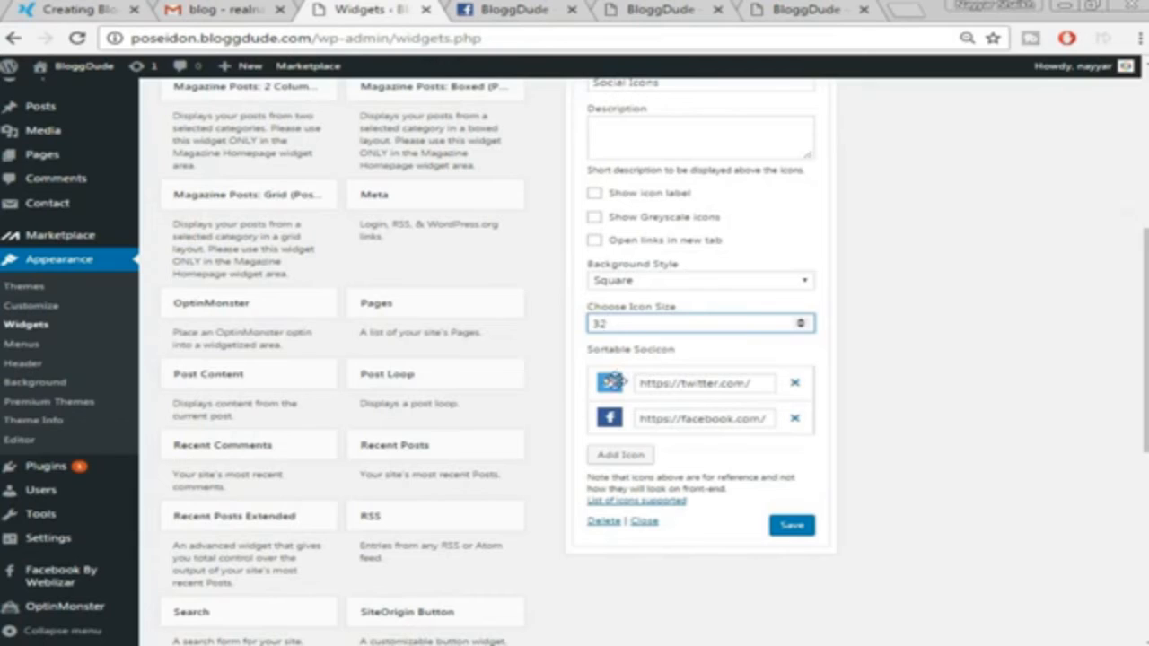
Enter the Twitter profile handle and complete the Facebook link with bloggdude
{"action": "left_click", "coordinate": [756, 383]}
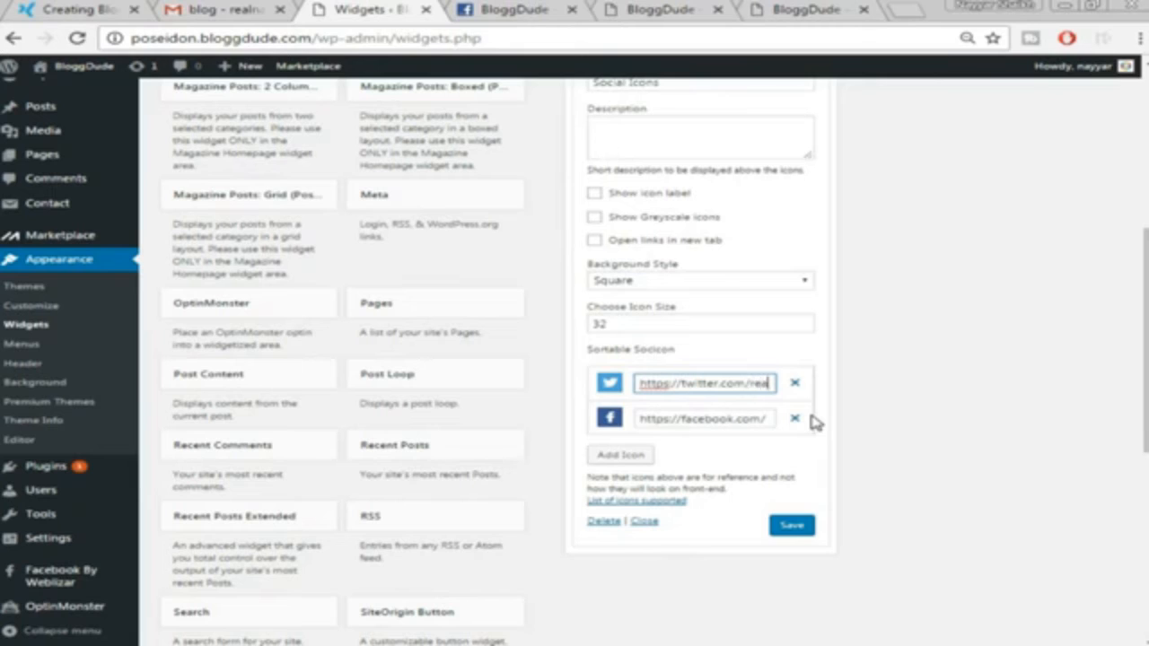
{"action": "type", "text": "realnayyar"}
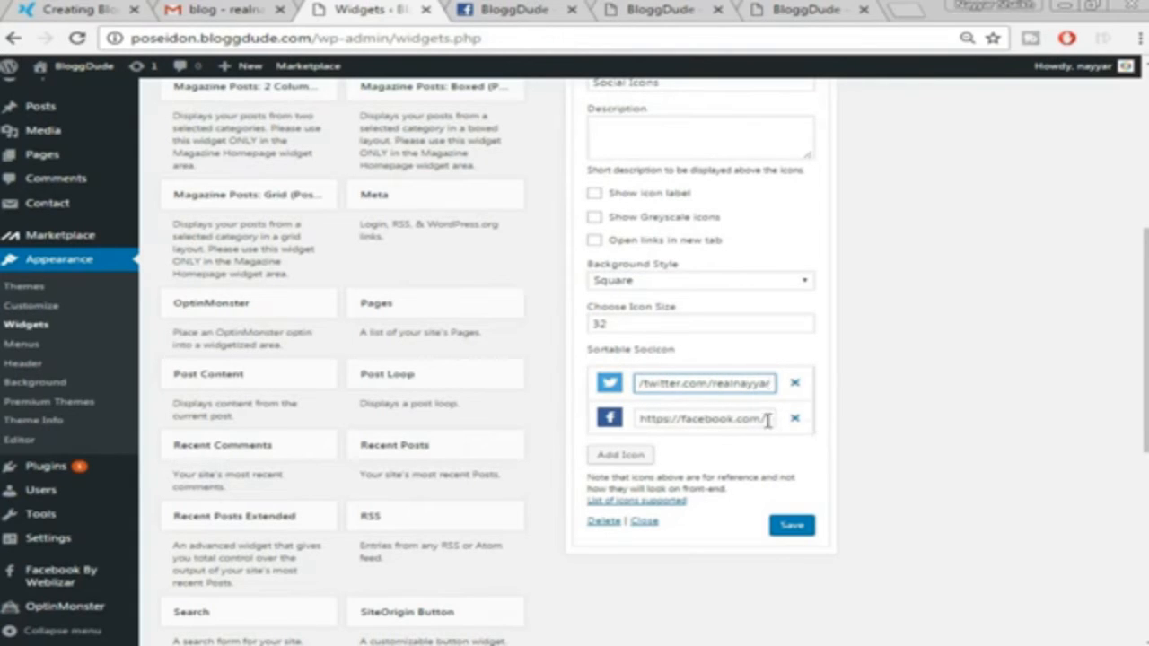
{"action": "left_click", "coordinate": [768, 421]}
{"action": "type", "text": "blo"}
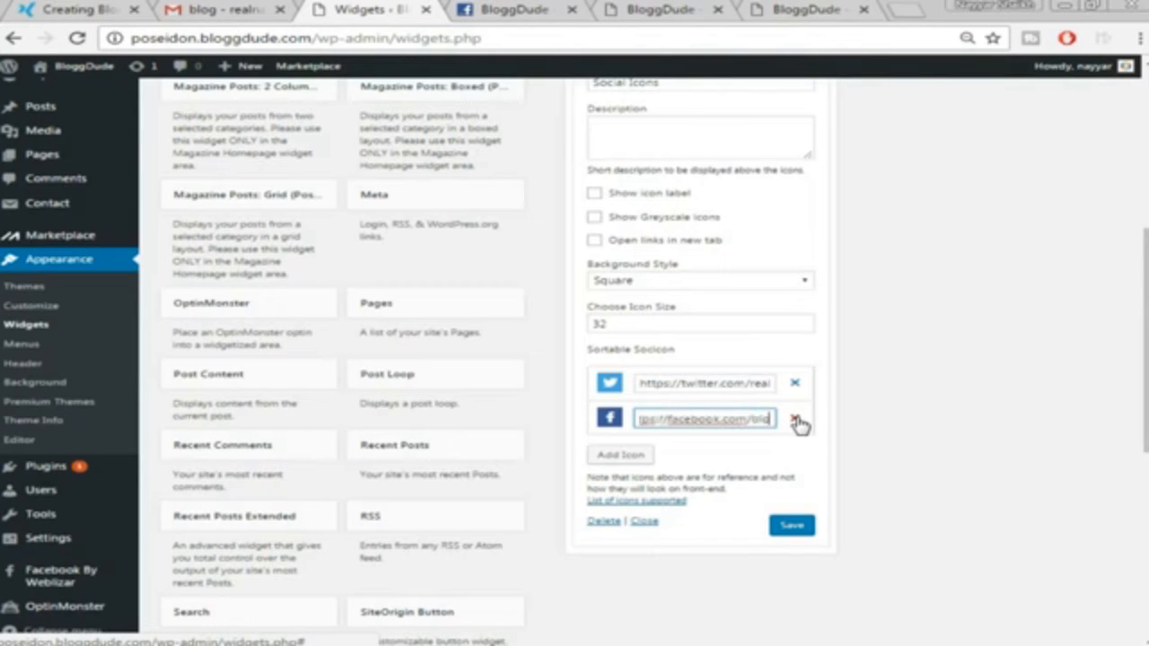
{"action": "type", "text": "ggdude"}
{"action": "left_click", "coordinate": [684, 458]}
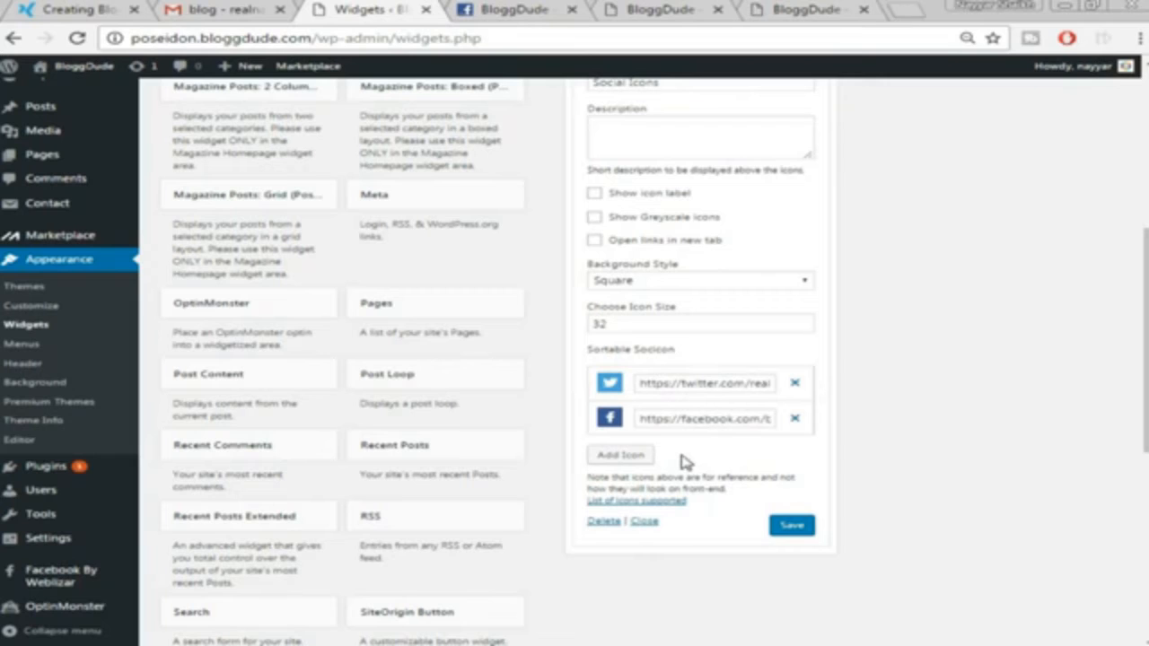
Add a YouTube icon with the pasted channel link, save, and collapse the widget
{"action": "left_click", "coordinate": [634, 457]}
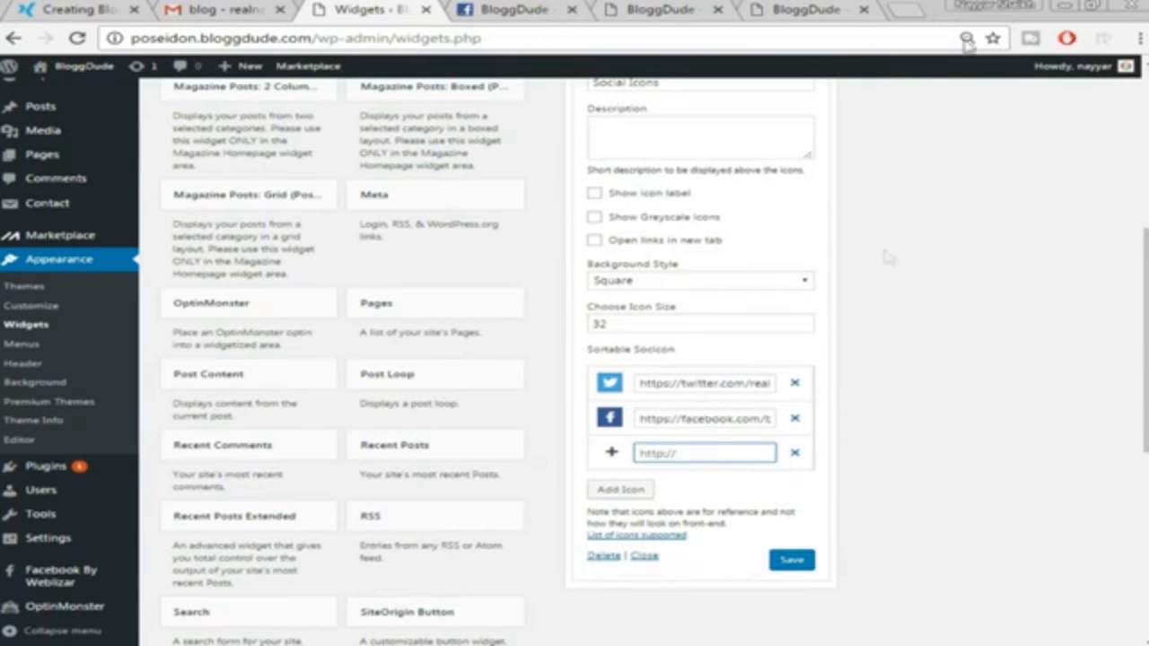
{"action": "left_click", "coordinate": [722, 450]}
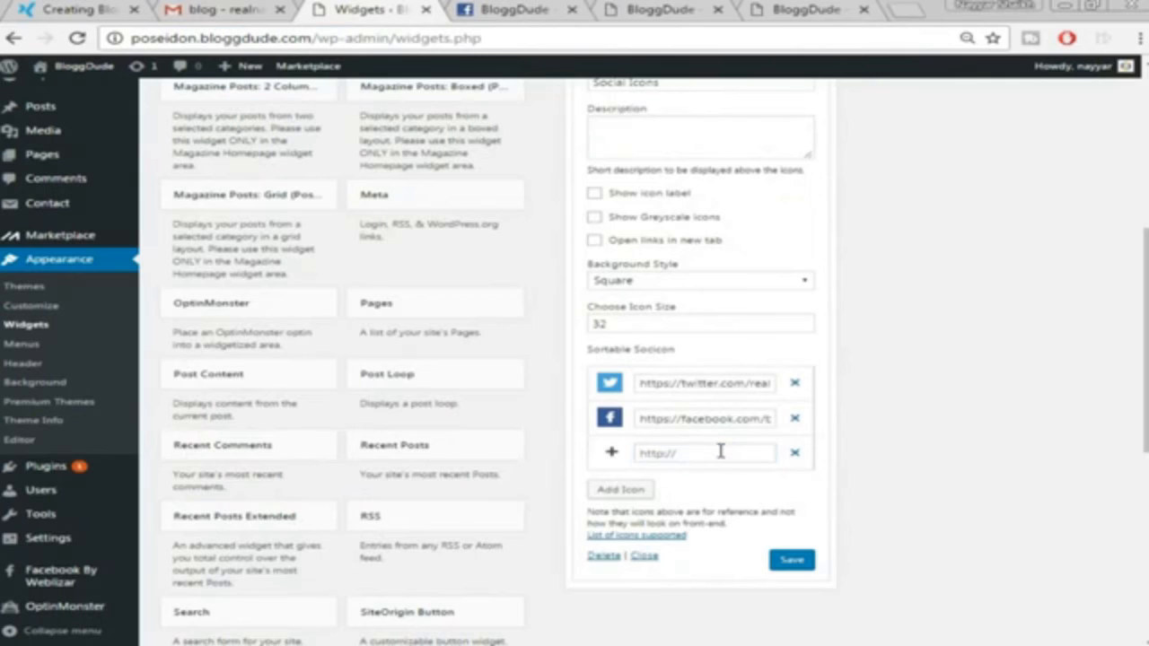
{"action": "left_click", "coordinate": [720, 451]}
{"action": "key", "text": "ctrl+v"}
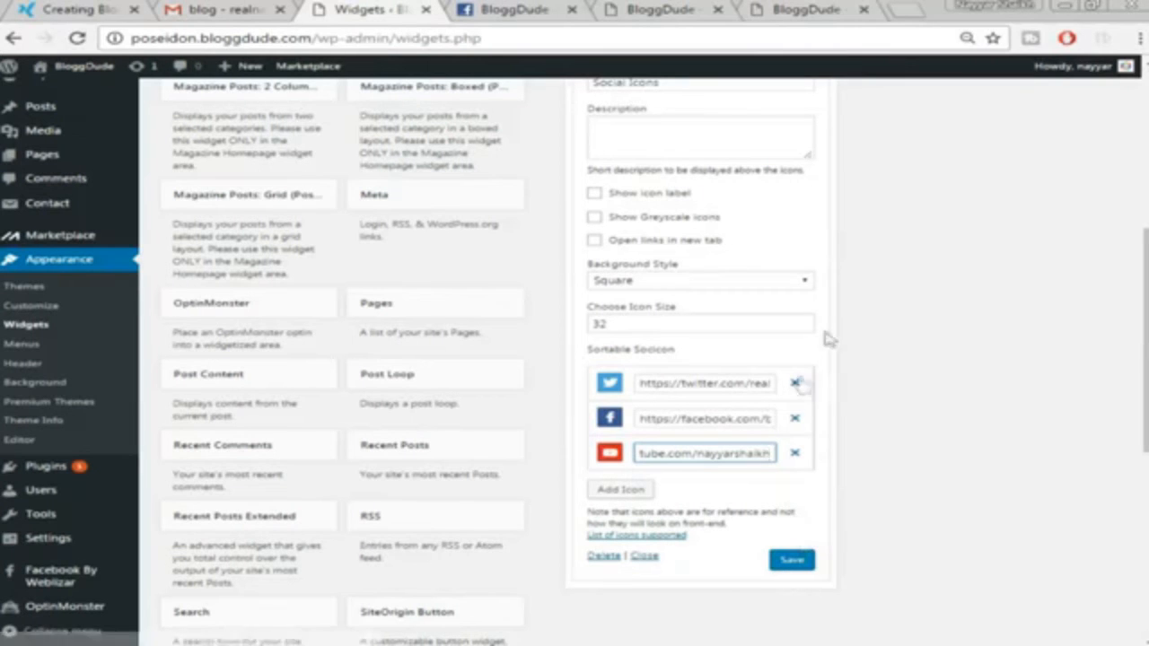
{"action": "left_click", "coordinate": [791, 561]}
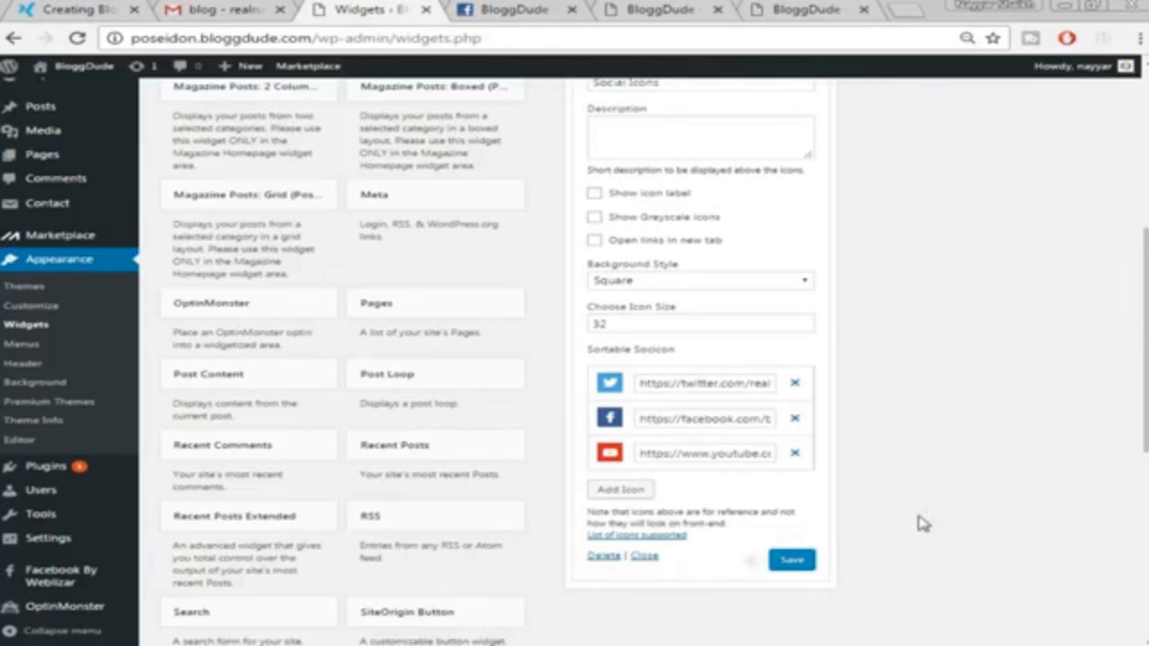
{"action": "scroll", "coordinate": [918, 524], "scroll_direction": "up", "scroll_amount": 4}
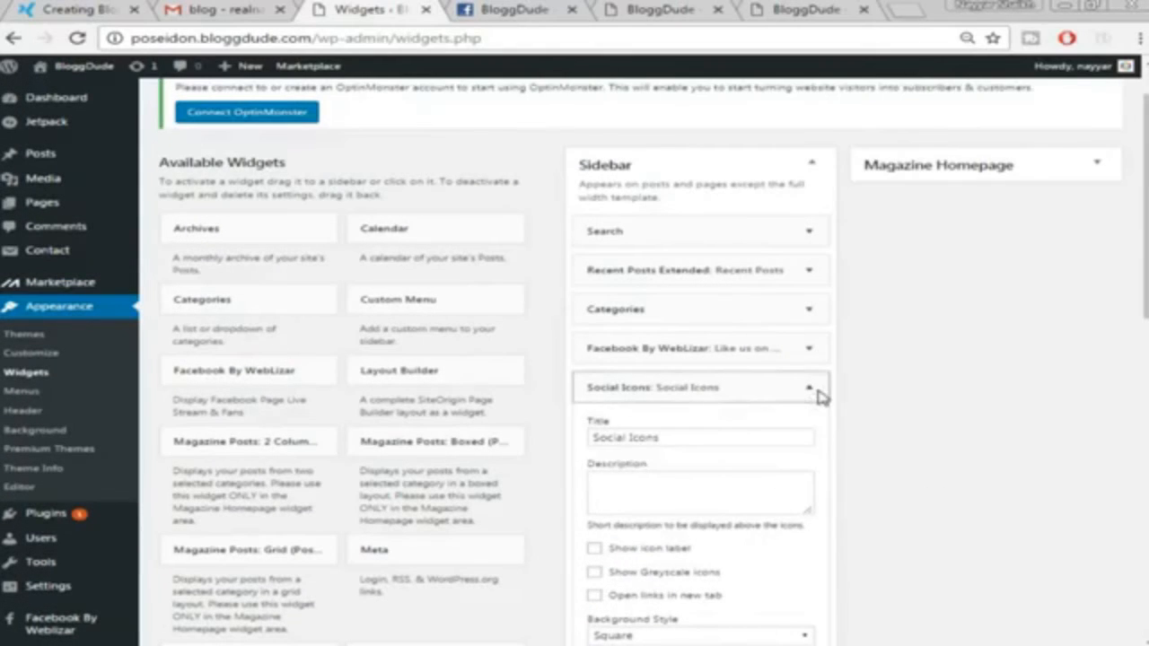
{"action": "left_click", "coordinate": [818, 395]}
Reload the BloggDude front page and scroll the sidebar to check the like box and social icons
{"action": "left_click", "coordinate": [84, 8]}
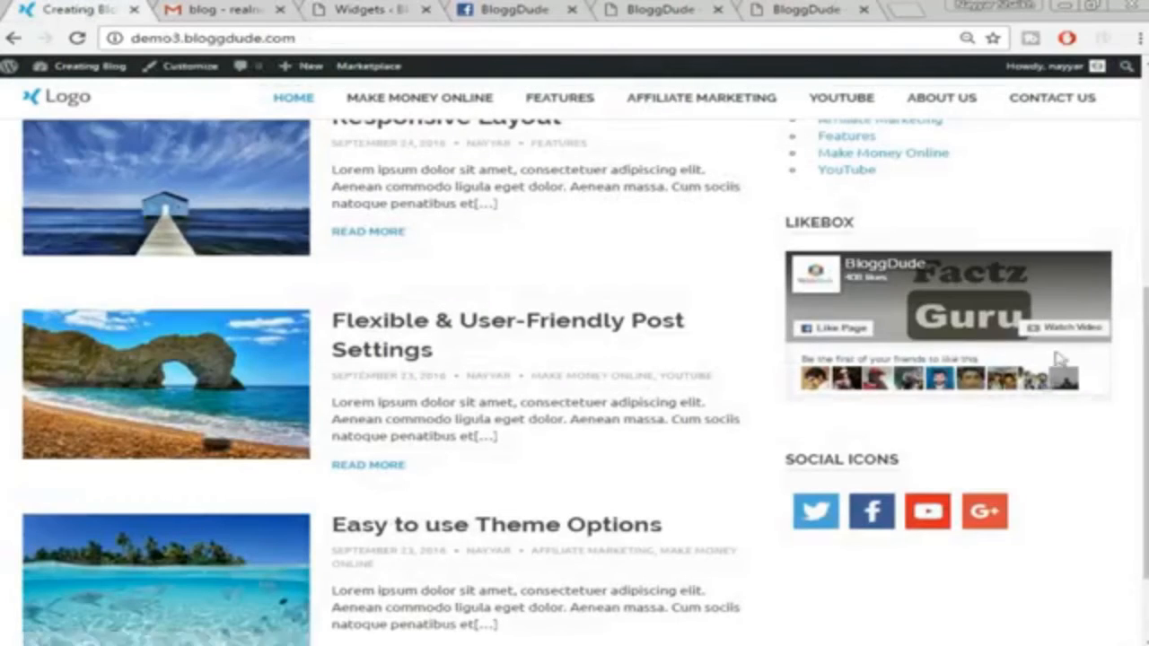
{"action": "scroll", "coordinate": [1031, 241], "scroll_direction": "up", "scroll_amount": 6}
{"action": "left_click", "coordinate": [335, 8]}
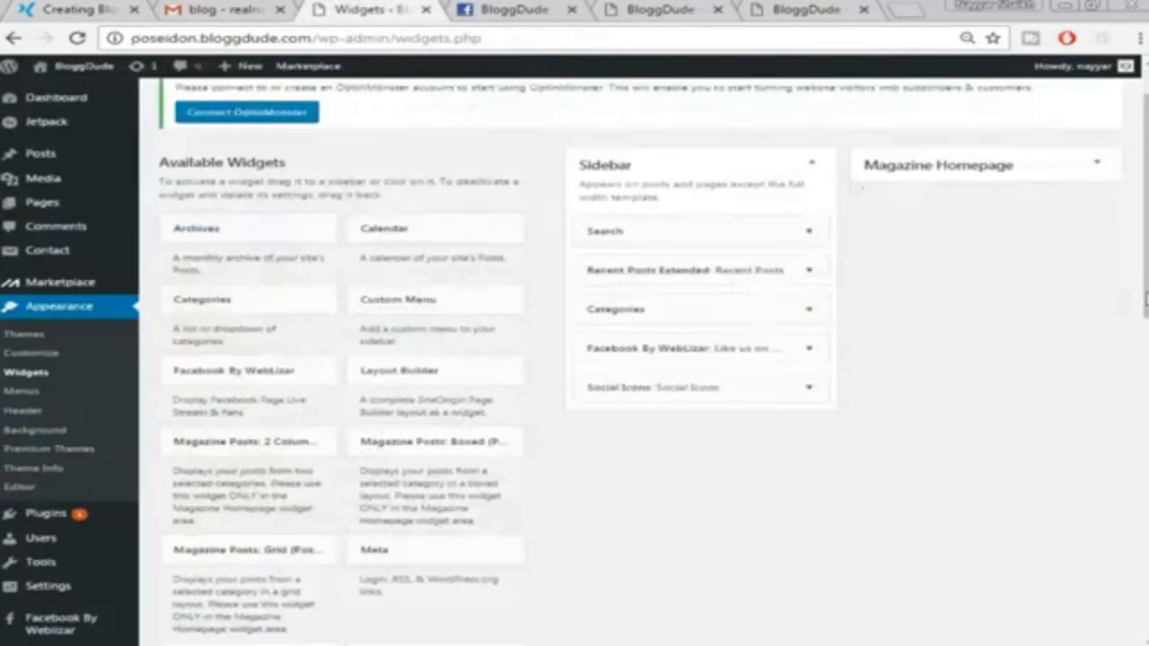
{"action": "left_click", "coordinate": [601, 7]}
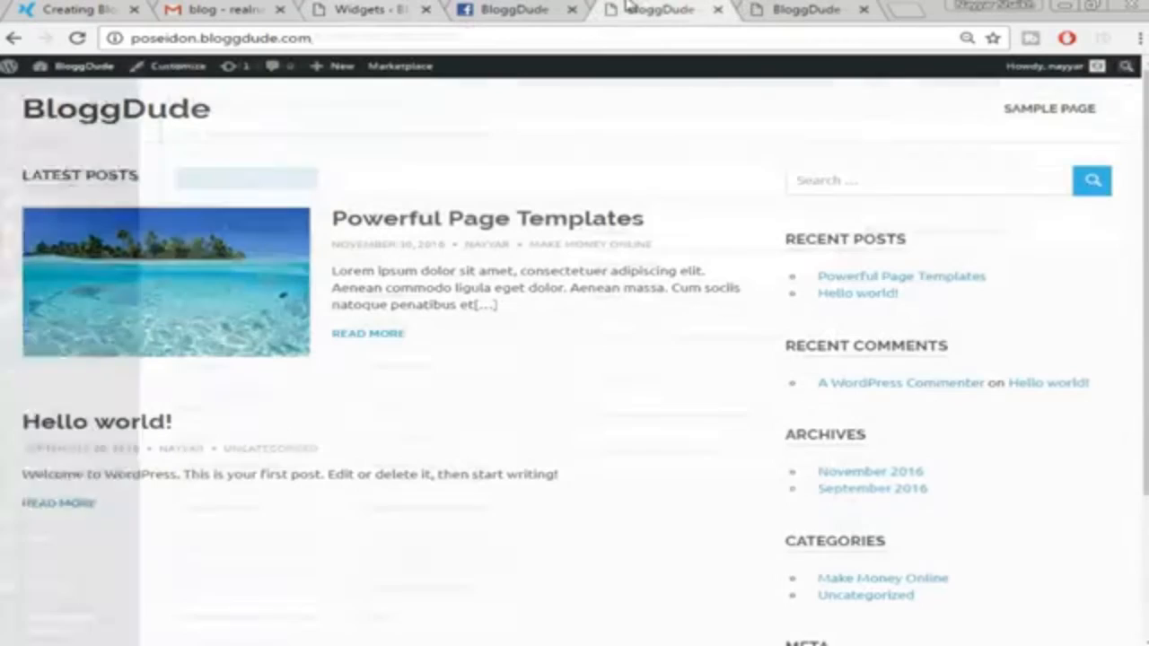
{"action": "left_click", "coordinate": [79, 41]}
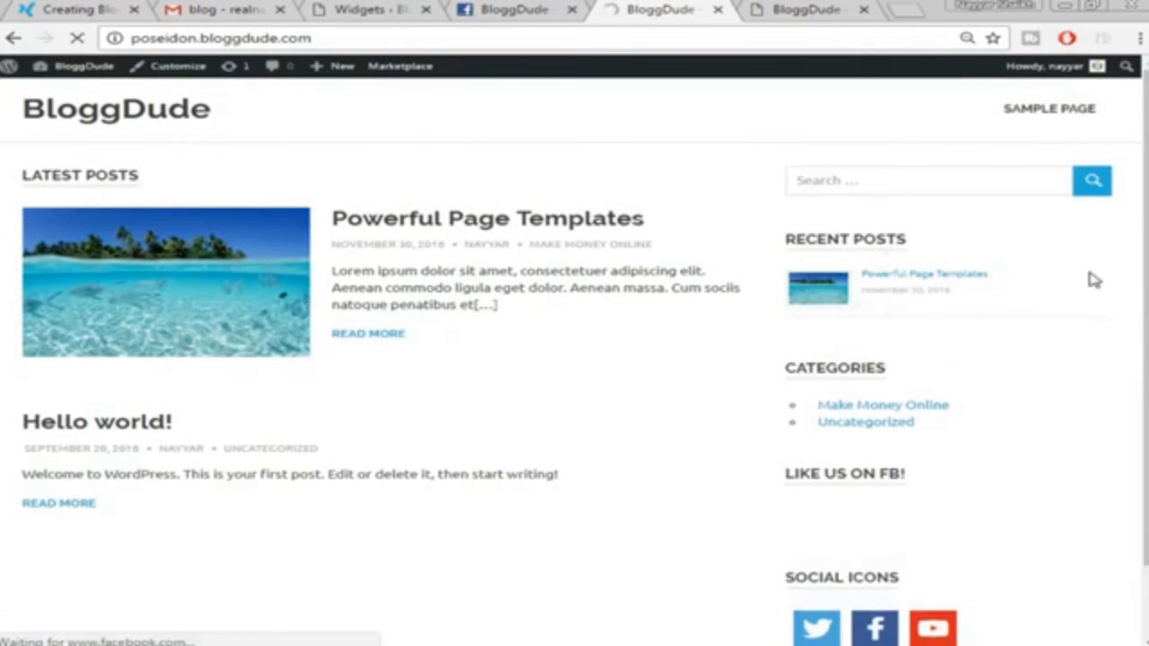
{"action": "scroll", "coordinate": [1095, 395], "scroll_direction": "down", "scroll_amount": 3}
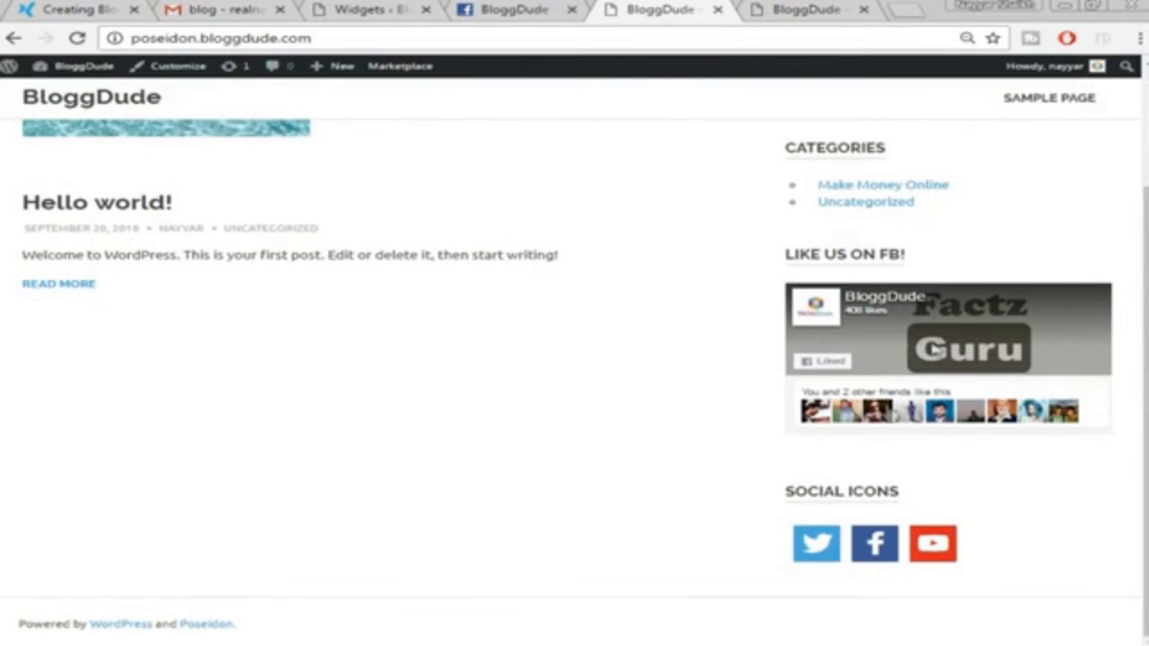
{"action": "scroll", "coordinate": [831, 337], "scroll_direction": "up", "scroll_amount": 1}
{"action": "scroll", "coordinate": [830, 337], "scroll_direction": "up", "scroll_amount": 2}
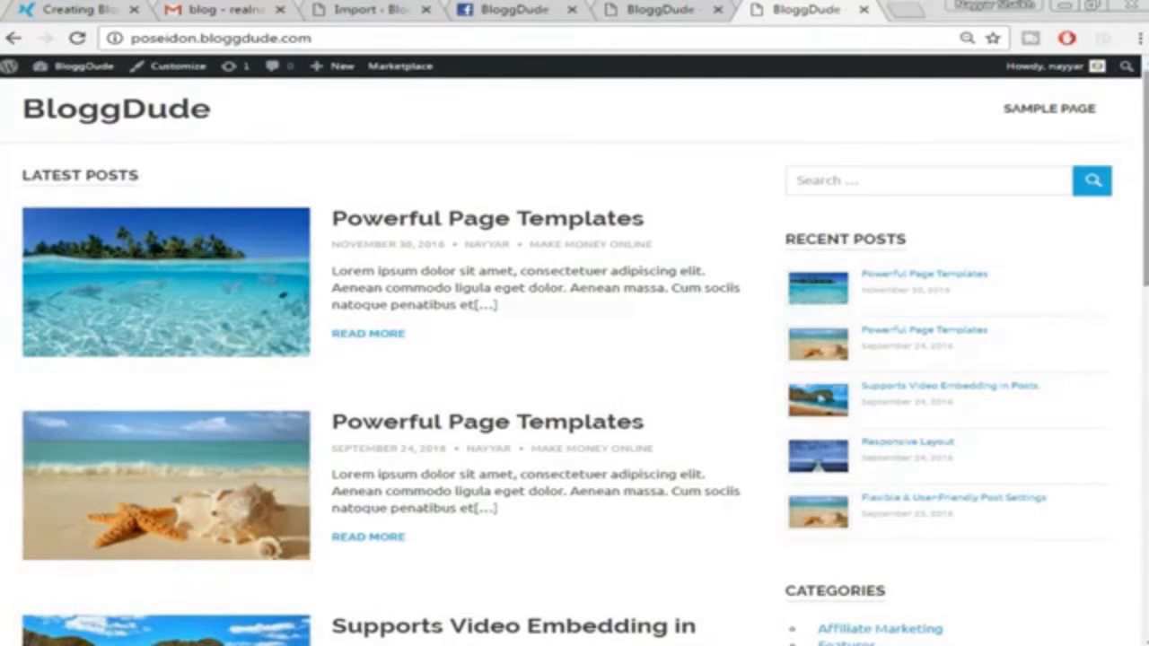
{"action": "scroll", "coordinate": [718, 410], "scroll_direction": "down", "scroll_amount": 5}
{"action": "scroll", "coordinate": [718, 410], "scroll_direction": "up", "scroll_amount": 5}
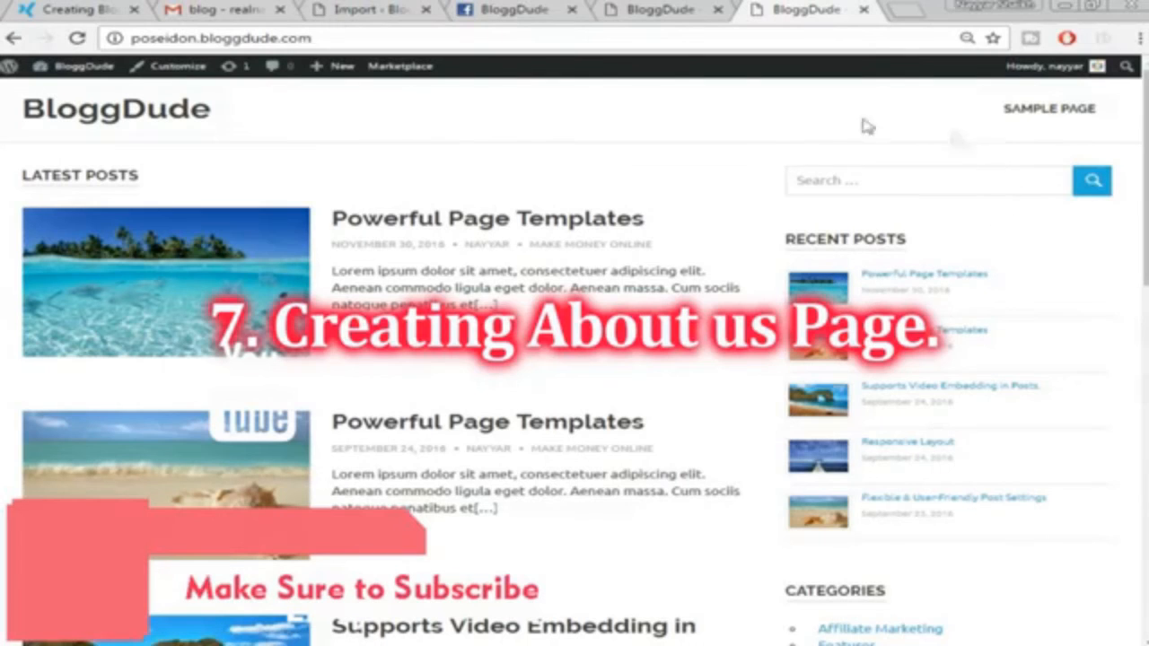
Look over the demo site's About Us page, then go to the BloggDude admin Dashboard
{"action": "left_click", "coordinate": [89, 18]}
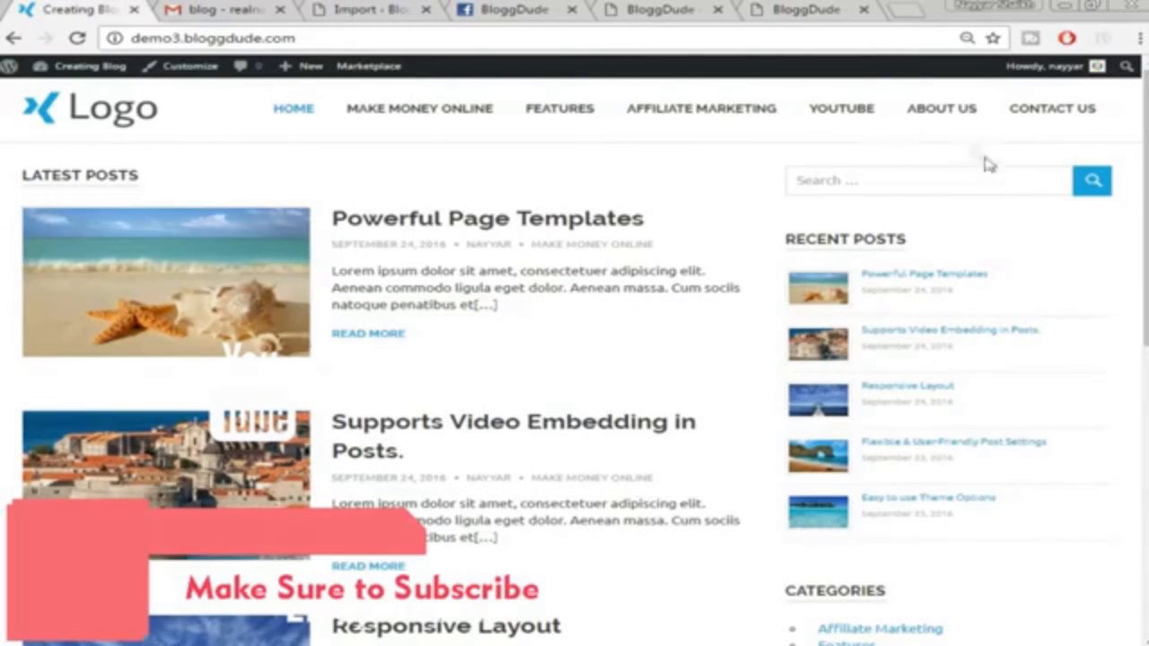
{"action": "left_click", "coordinate": [940, 108]}
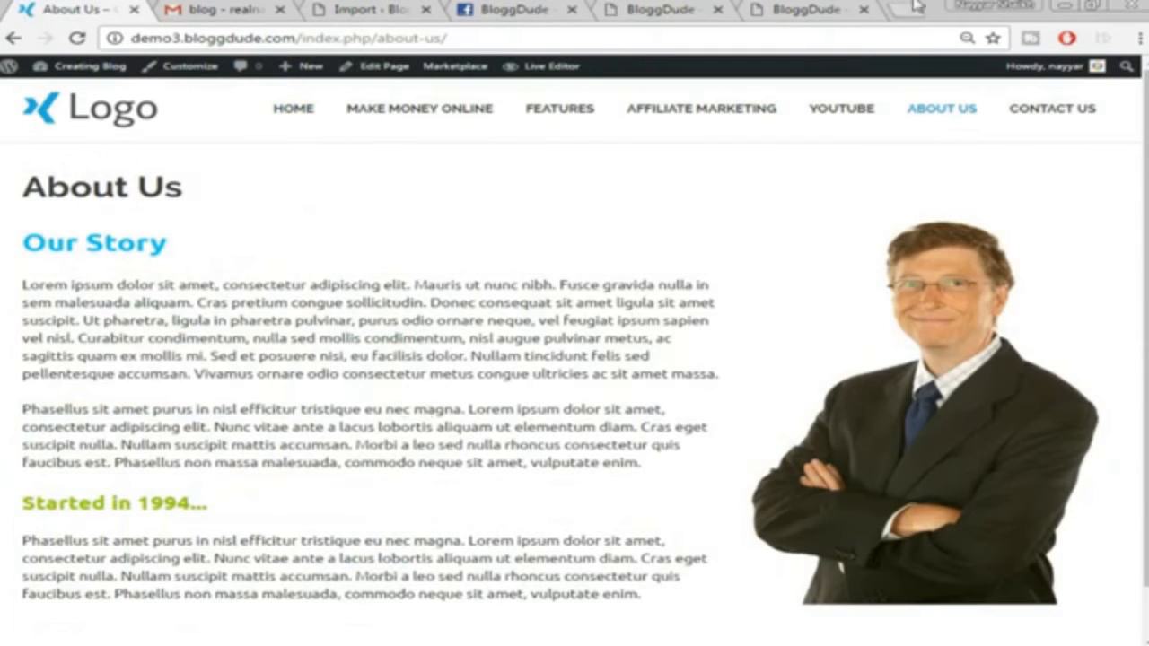
{"action": "left_click", "coordinate": [796, 7]}
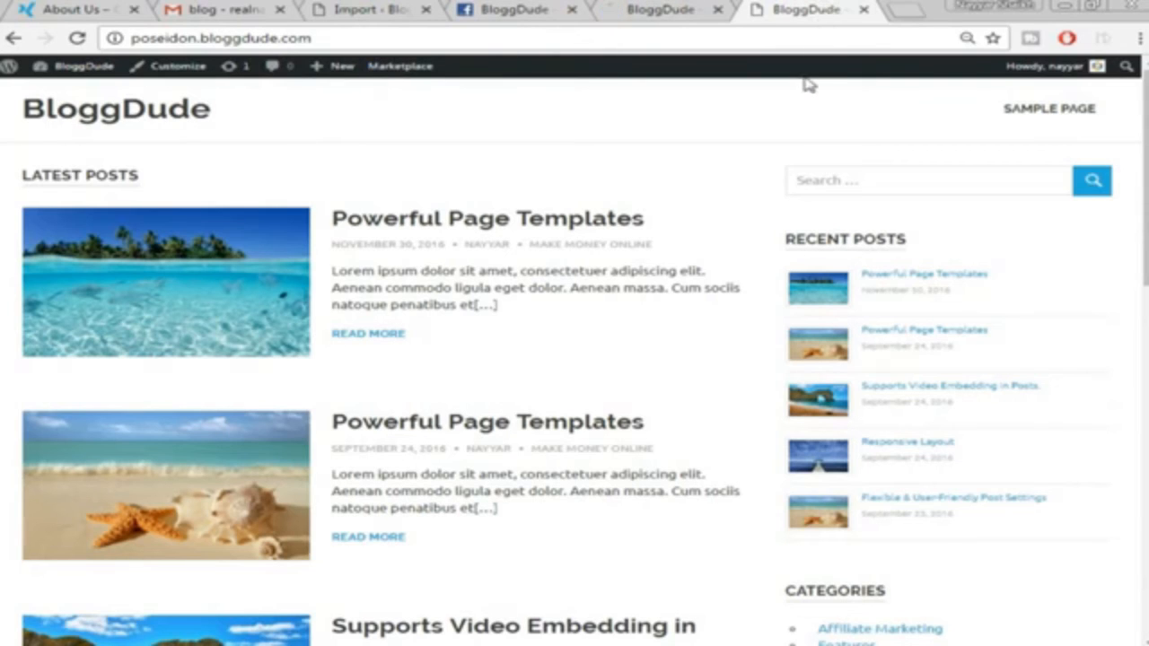
{"action": "mouse_move", "coordinate": [336, 75]}
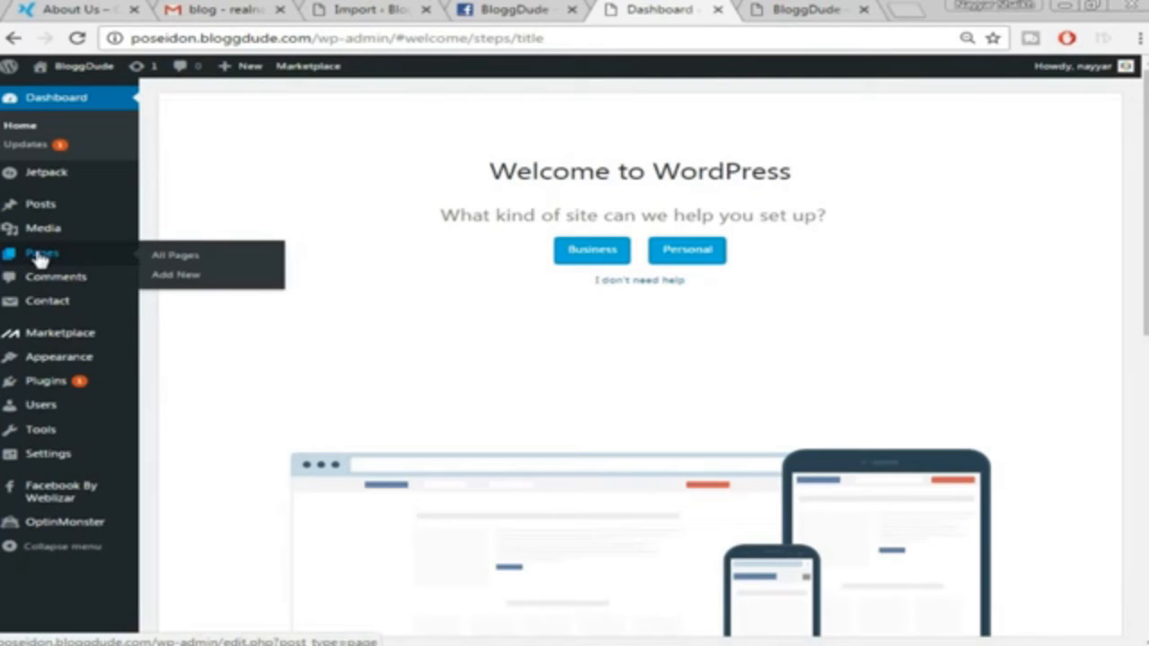
Create a new page titled 'About us' and switch its content to the Page Builder
{"action": "left_click", "coordinate": [180, 285]}
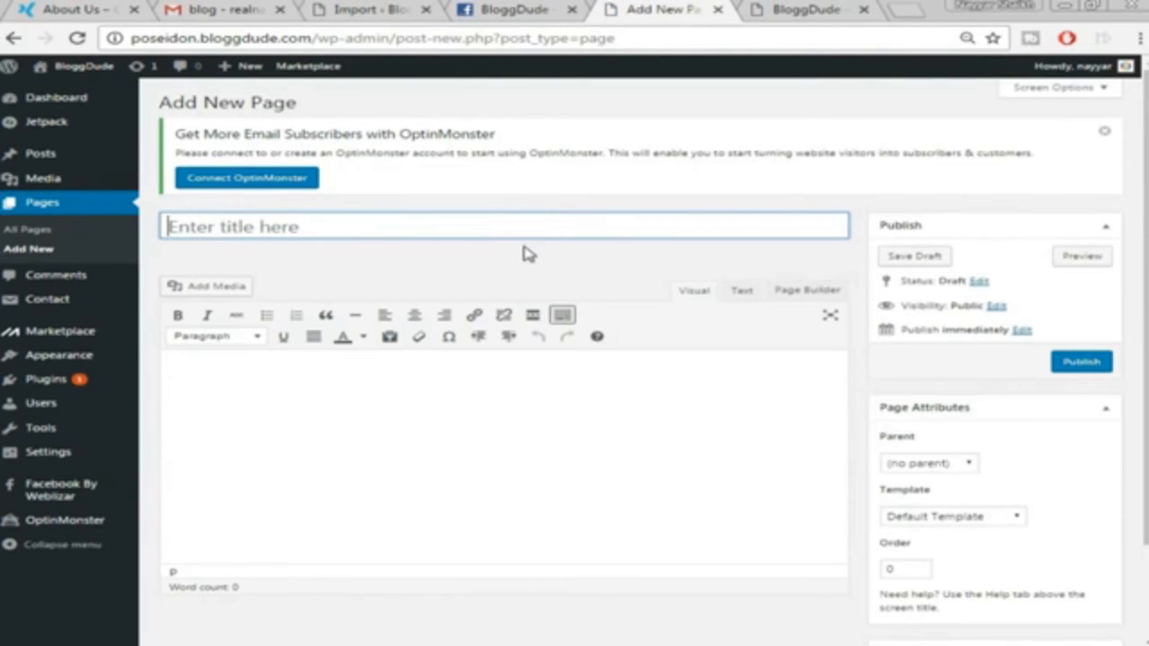
{"action": "type", "text": "About us"}
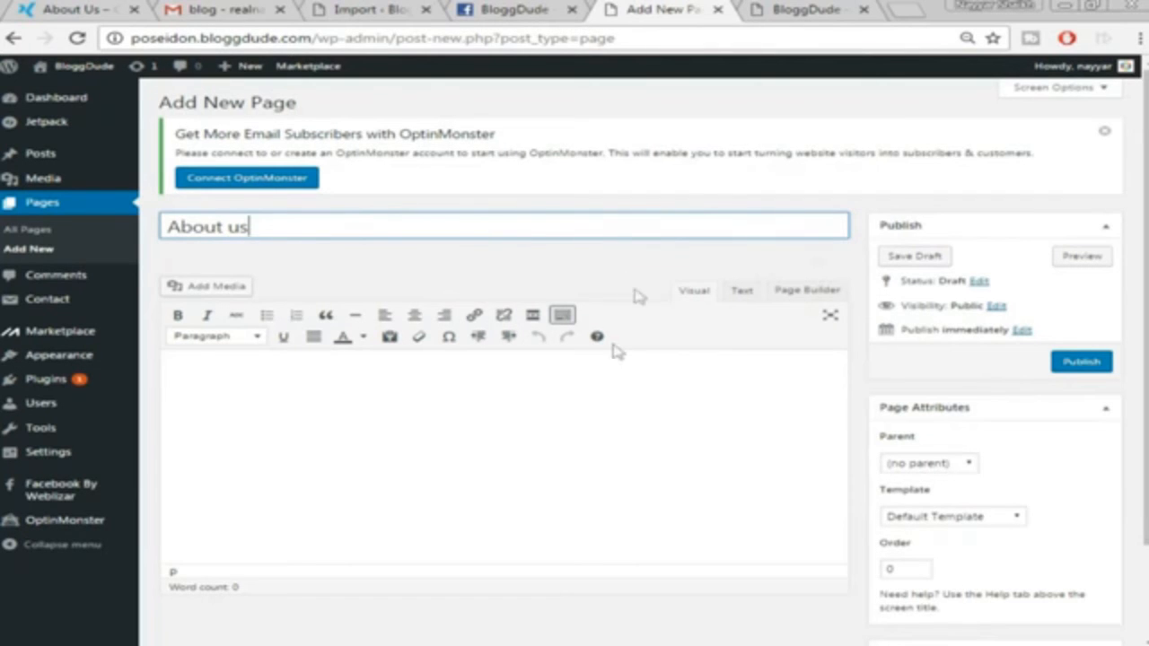
{"action": "scroll", "coordinate": [615, 351], "scroll_direction": "down", "scroll_amount": 1}
{"action": "left_click", "coordinate": [97, 7]}
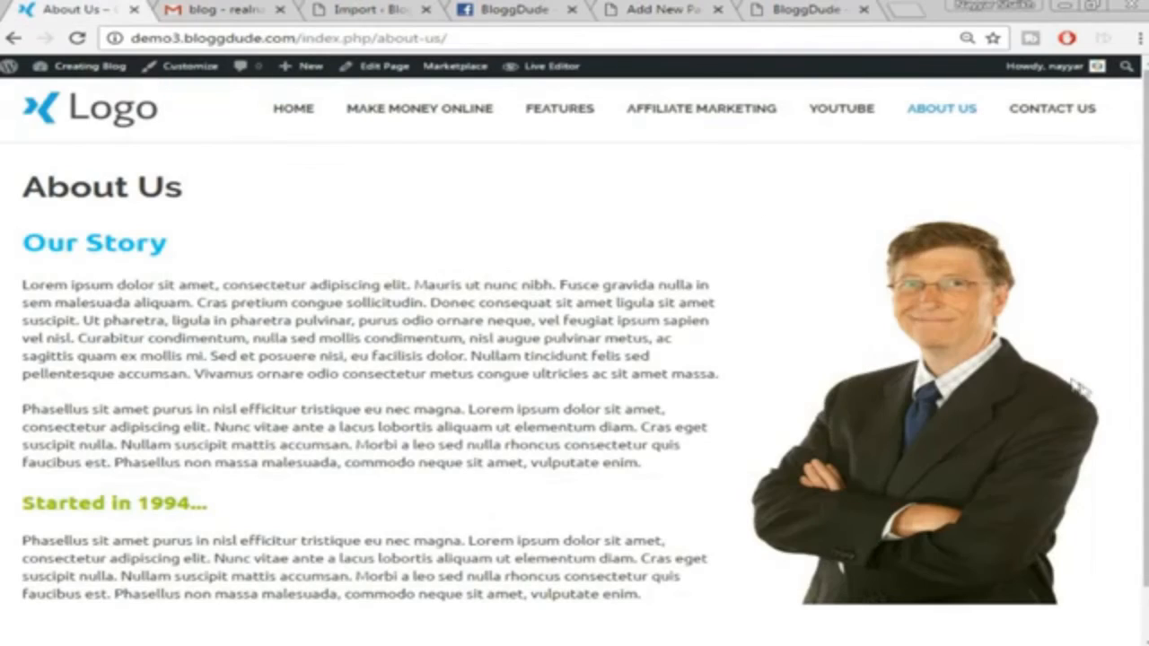
{"action": "left_click", "coordinate": [673, 9]}
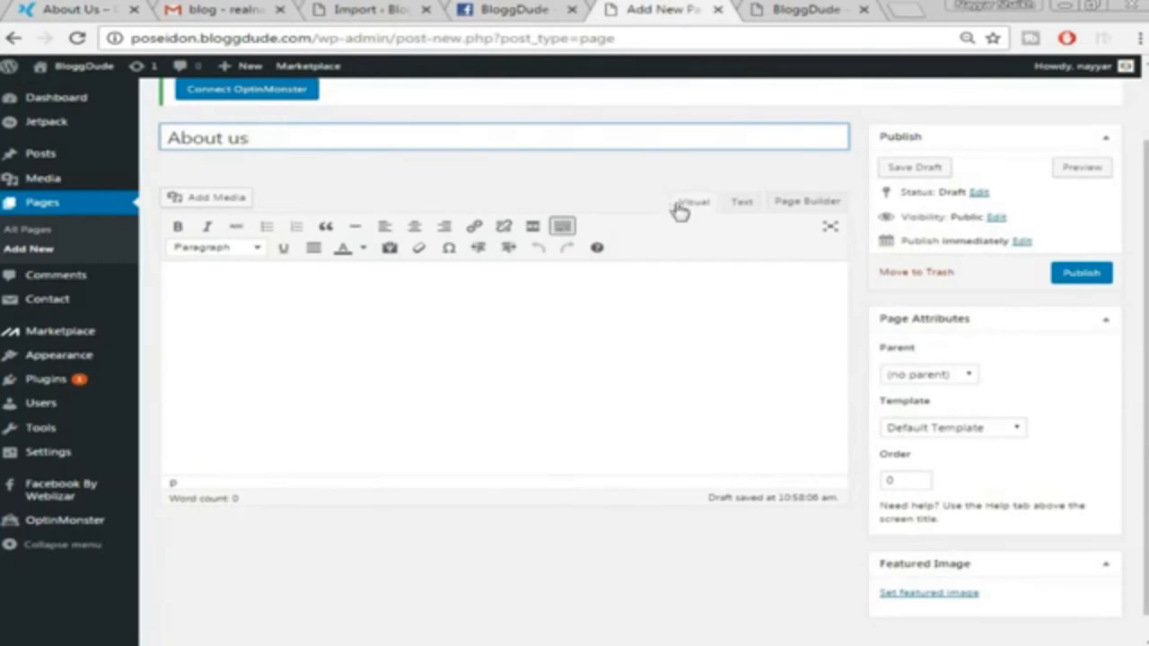
{"action": "left_click", "coordinate": [807, 203]}
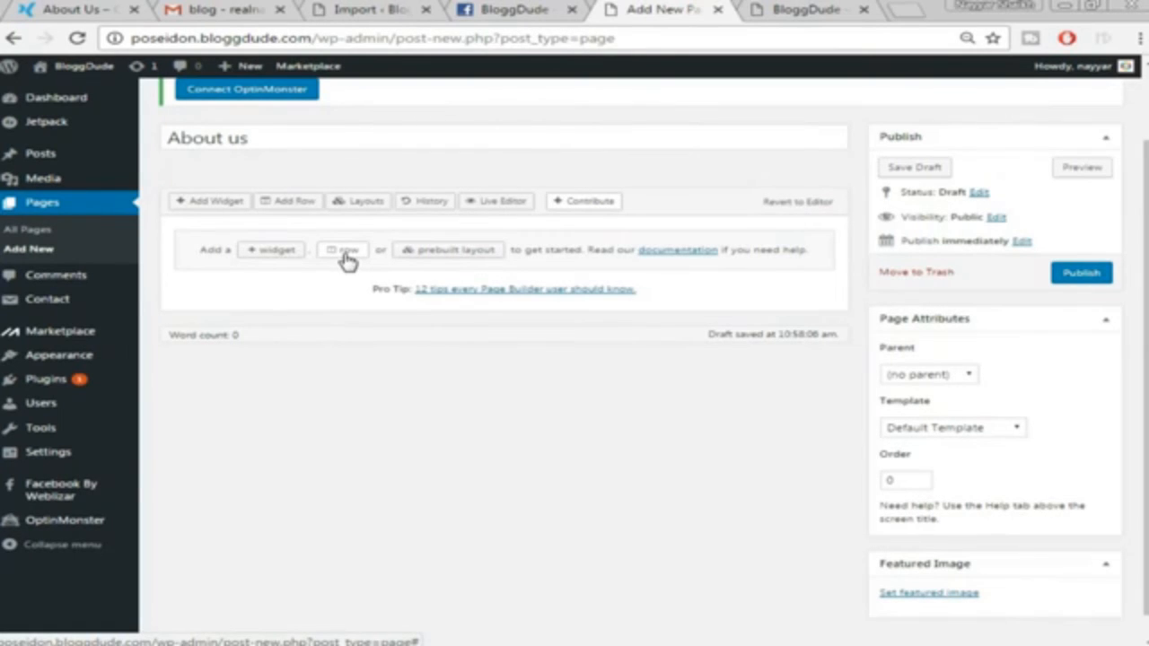
Insert a two-column row split 65%/35% and select its left cell
{"action": "left_click", "coordinate": [348, 254]}
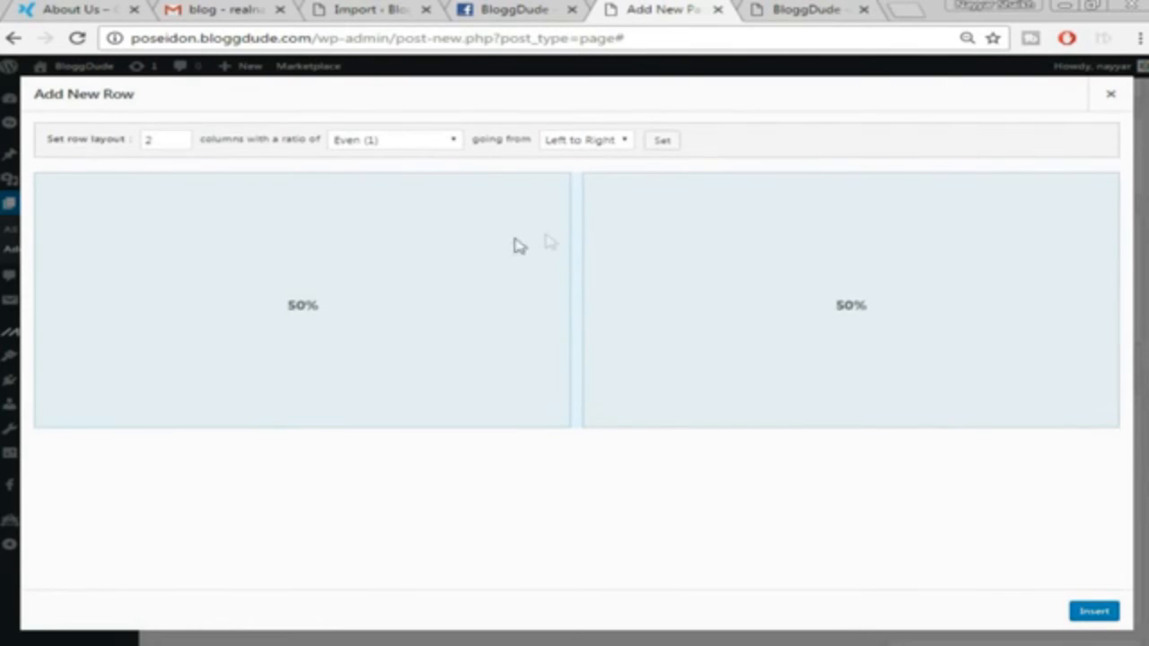
{"action": "left_click_drag", "start_coordinate": [577, 241], "coordinate": [742, 241]}
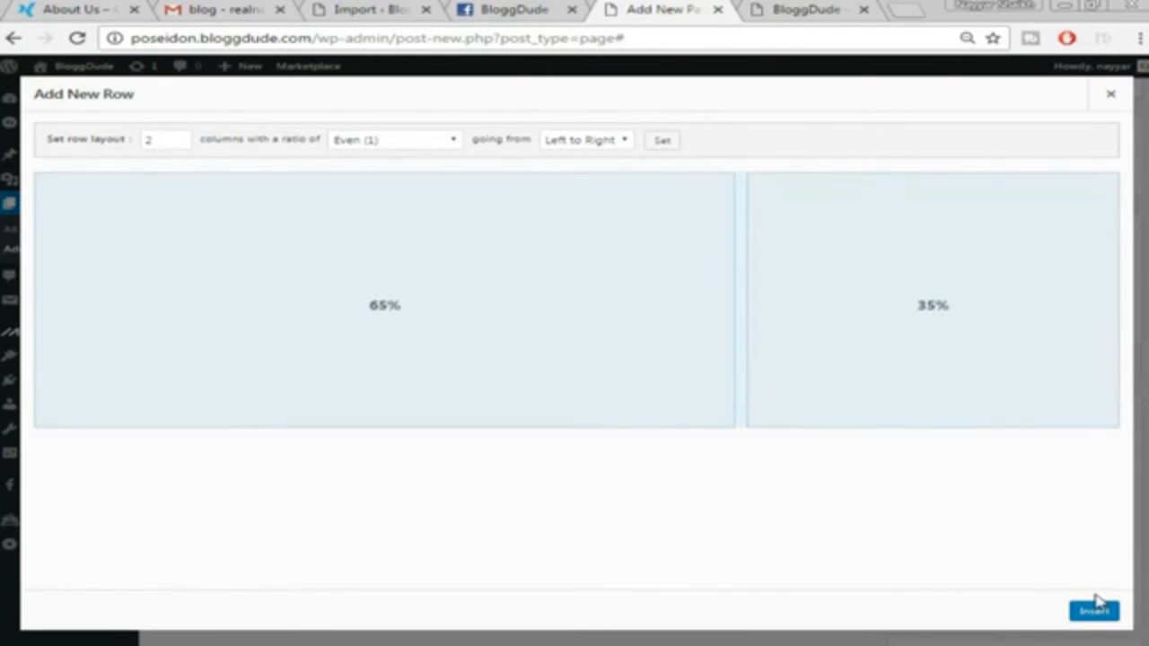
{"action": "left_click", "coordinate": [1077, 611]}
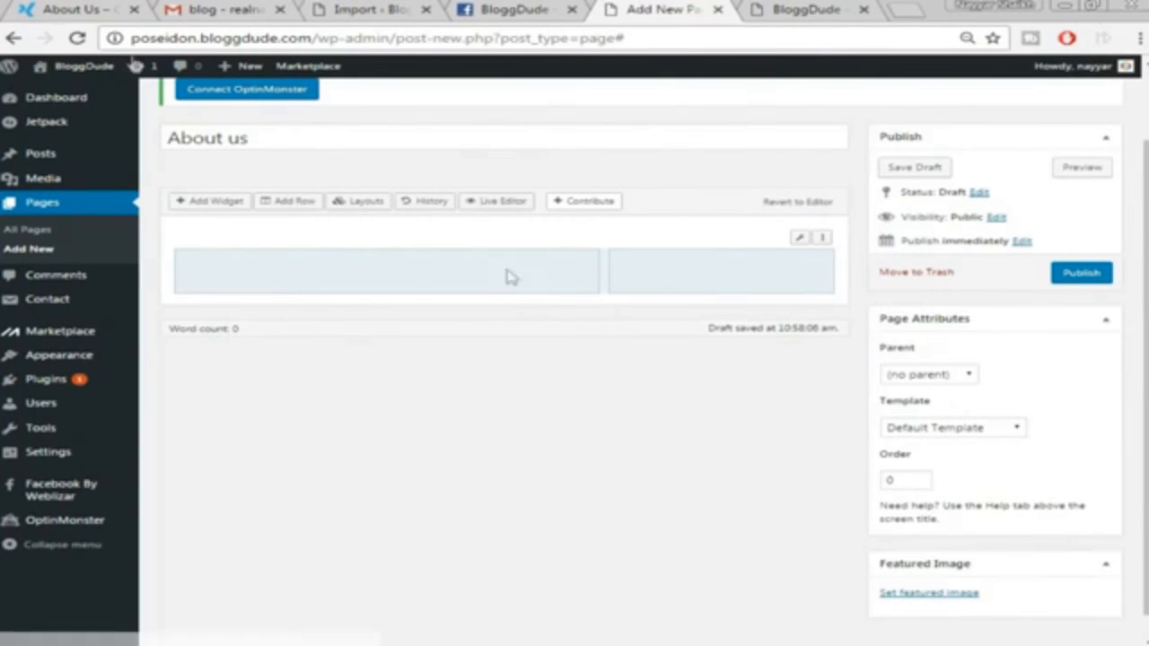
{"action": "left_click", "coordinate": [85, 9]}
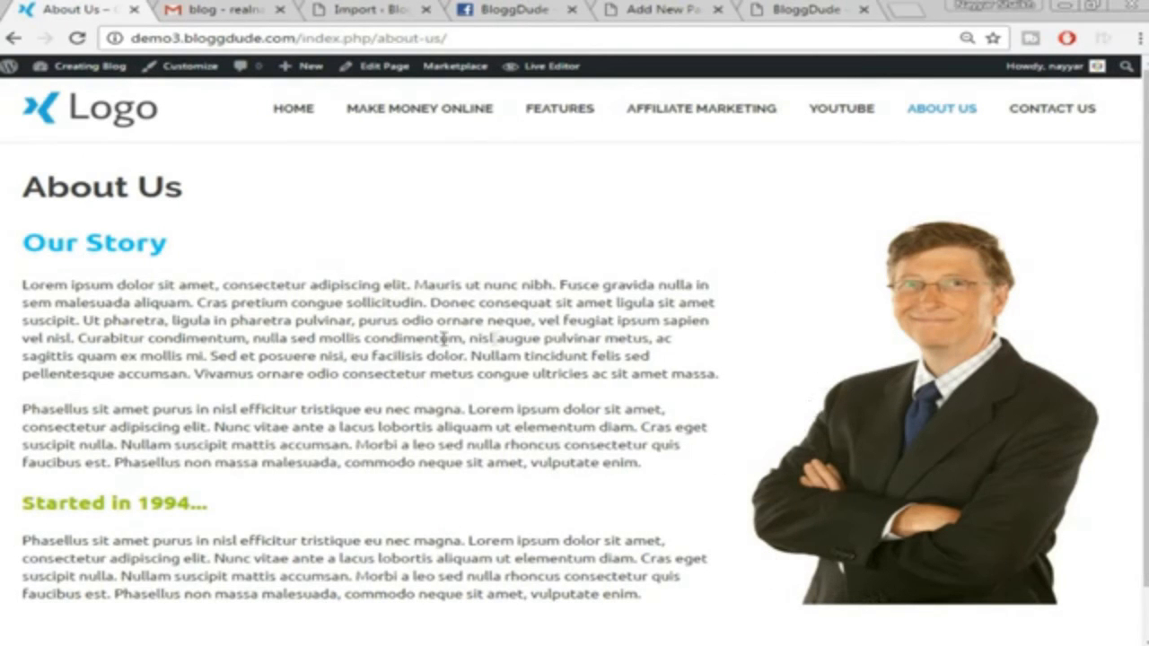
{"action": "left_click", "coordinate": [661, 9]}
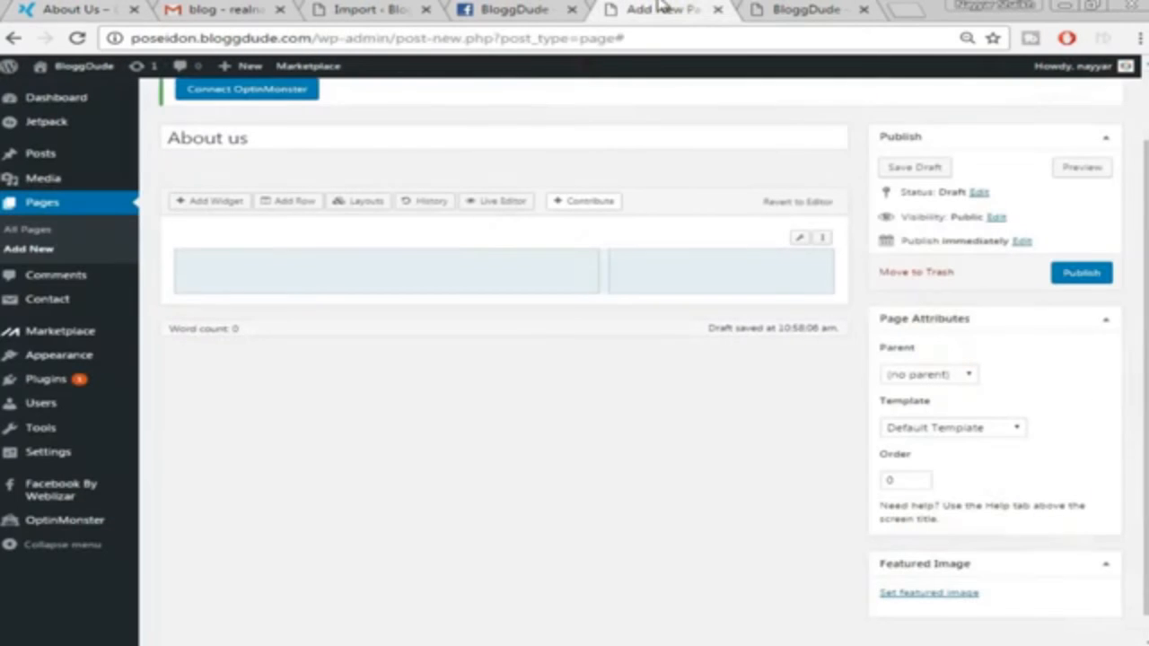
{"action": "left_click", "coordinate": [458, 280]}
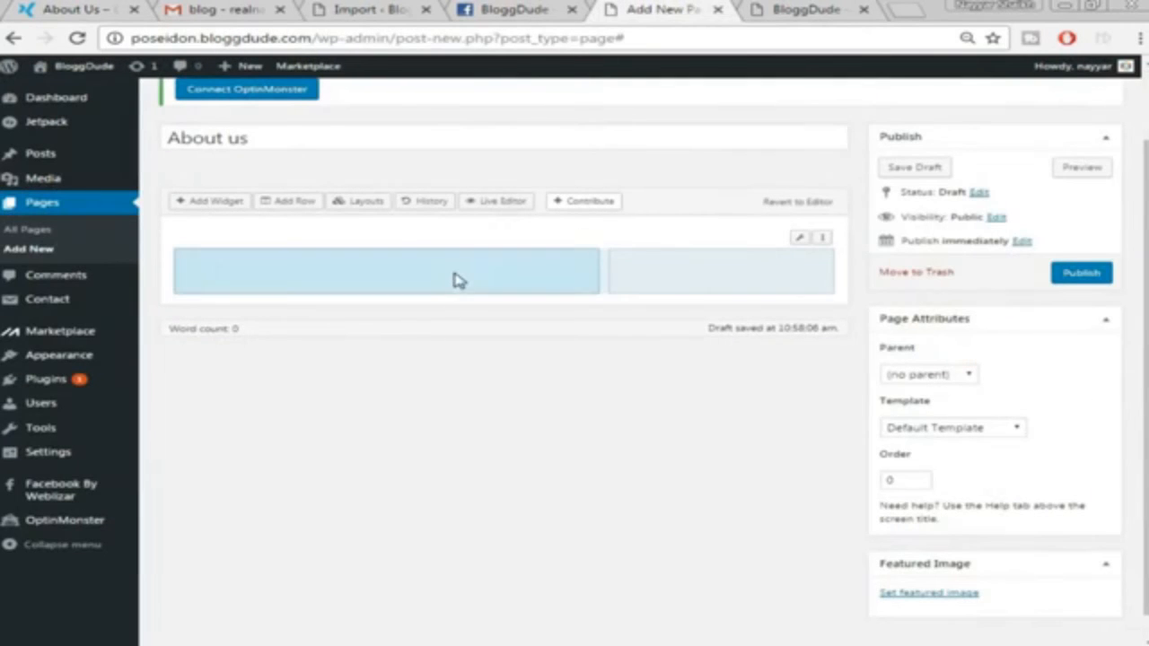
Add a SiteOrigin Editor widget to the left column and open it for editing
{"action": "left_click", "coordinate": [230, 207]}
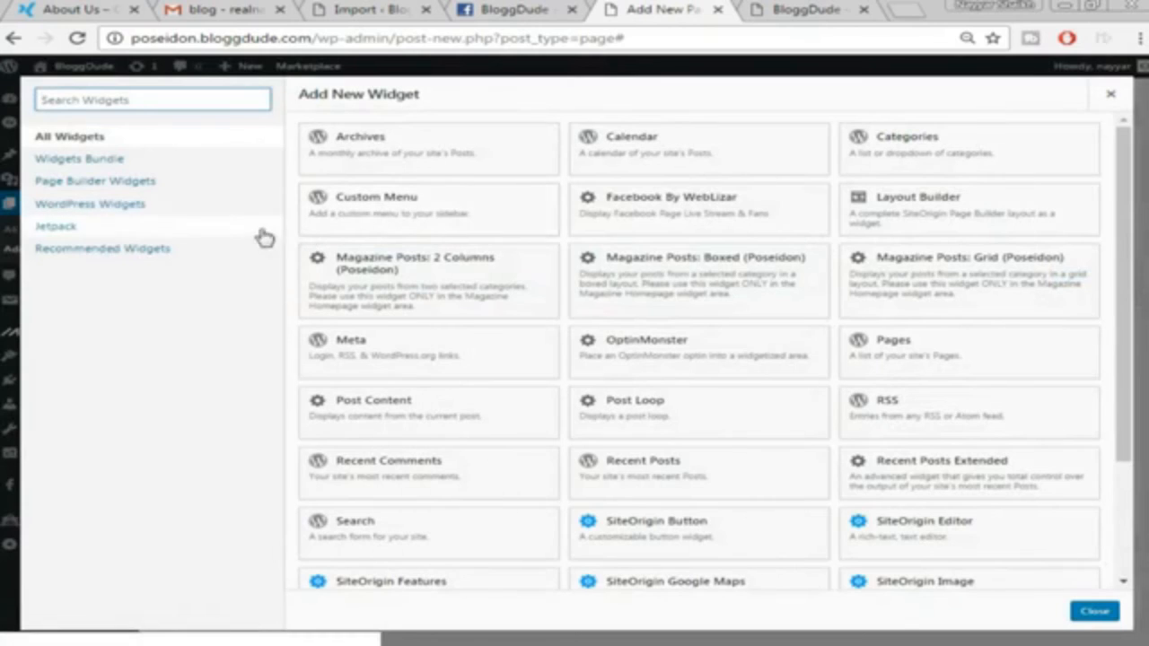
{"action": "scroll", "coordinate": [966, 310], "scroll_direction": "down", "scroll_amount": 3}
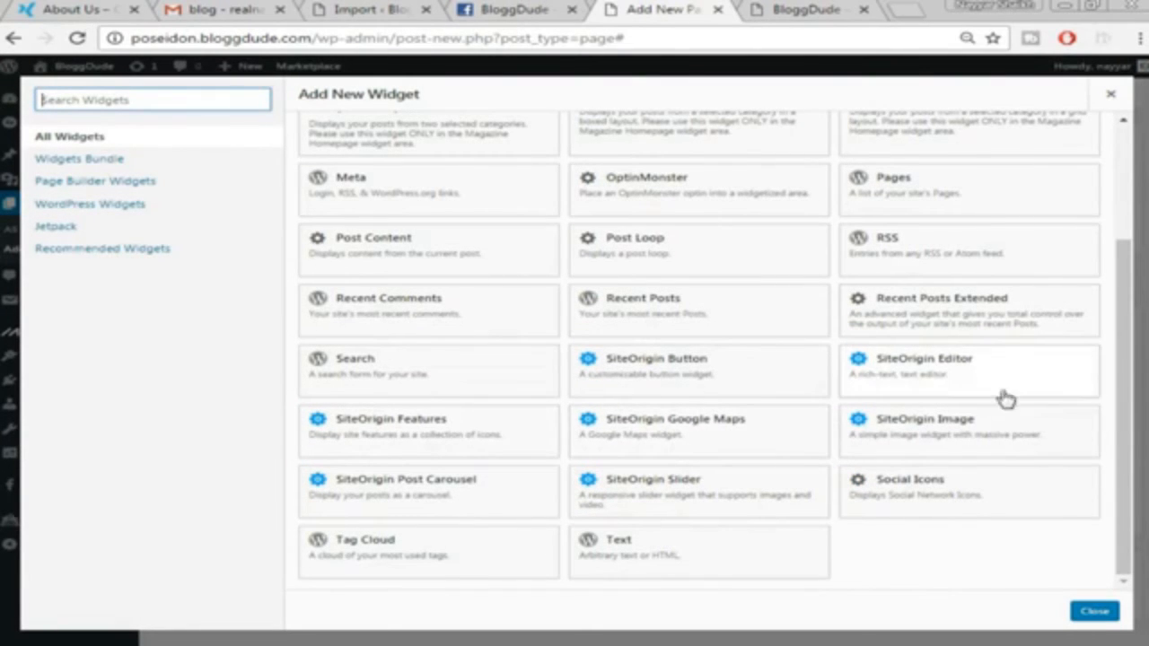
{"action": "left_click", "coordinate": [963, 371]}
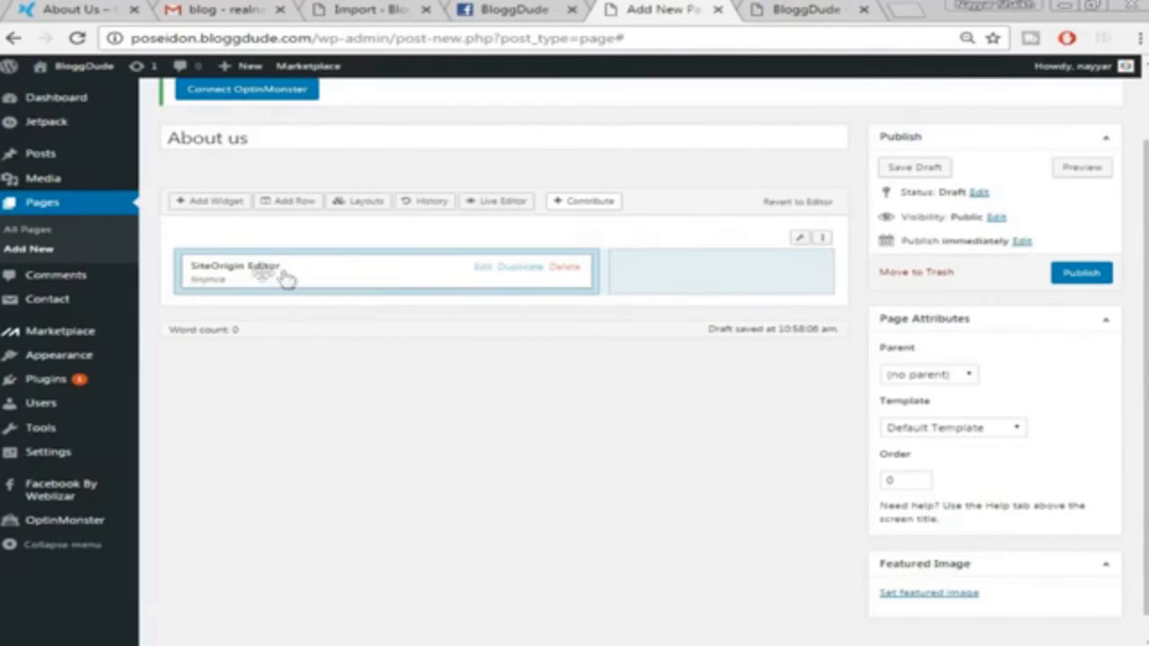
{"action": "left_click", "coordinate": [484, 269]}
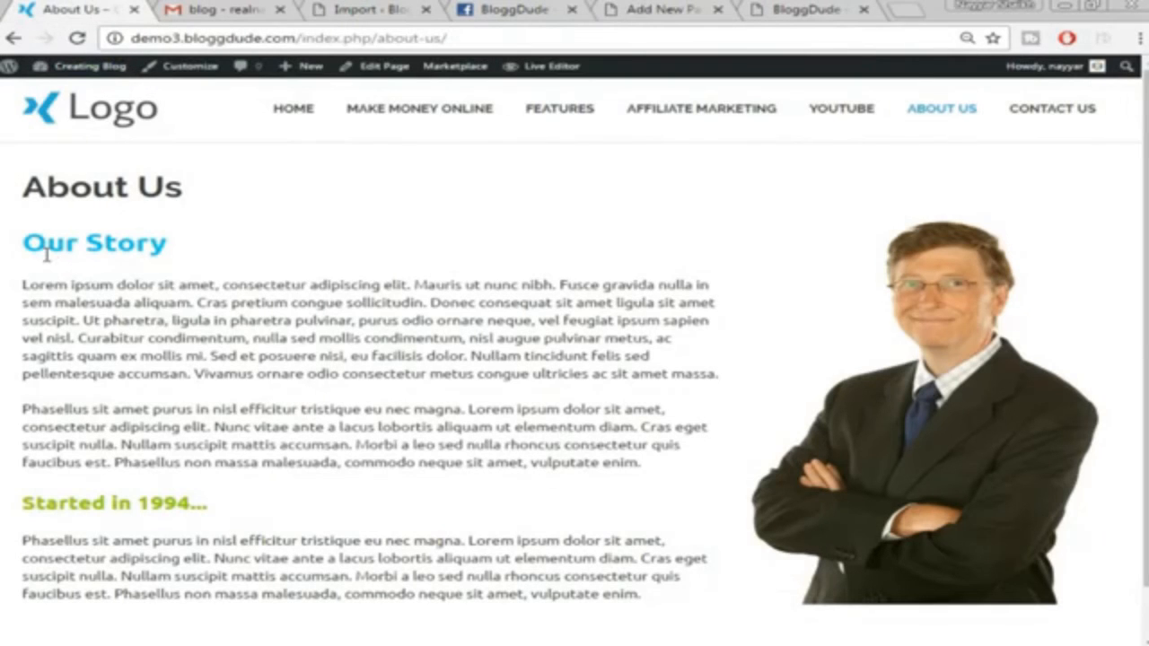
Copy the demo text from Our Story to the last paragraph and paste it into the editor widget
{"action": "left_click_drag", "start_coordinate": [24, 248], "coordinate": [642, 601]}
{"action": "right_click", "coordinate": [579, 427]}
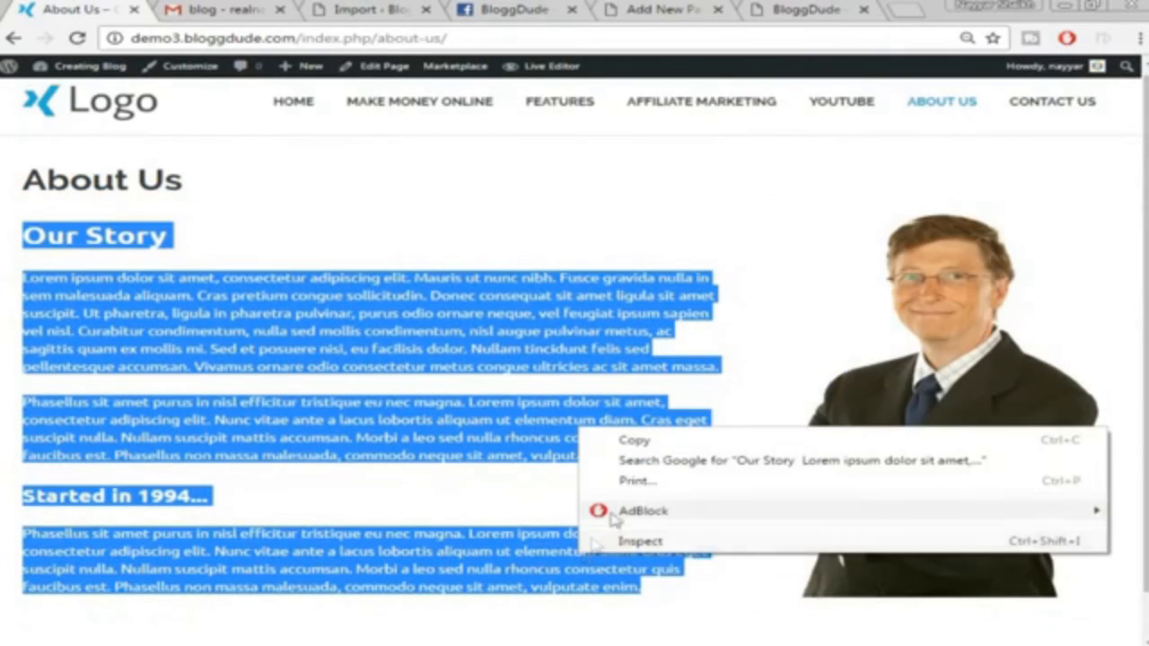
{"action": "left_click", "coordinate": [637, 439]}
{"action": "left_click", "coordinate": [794, 9]}
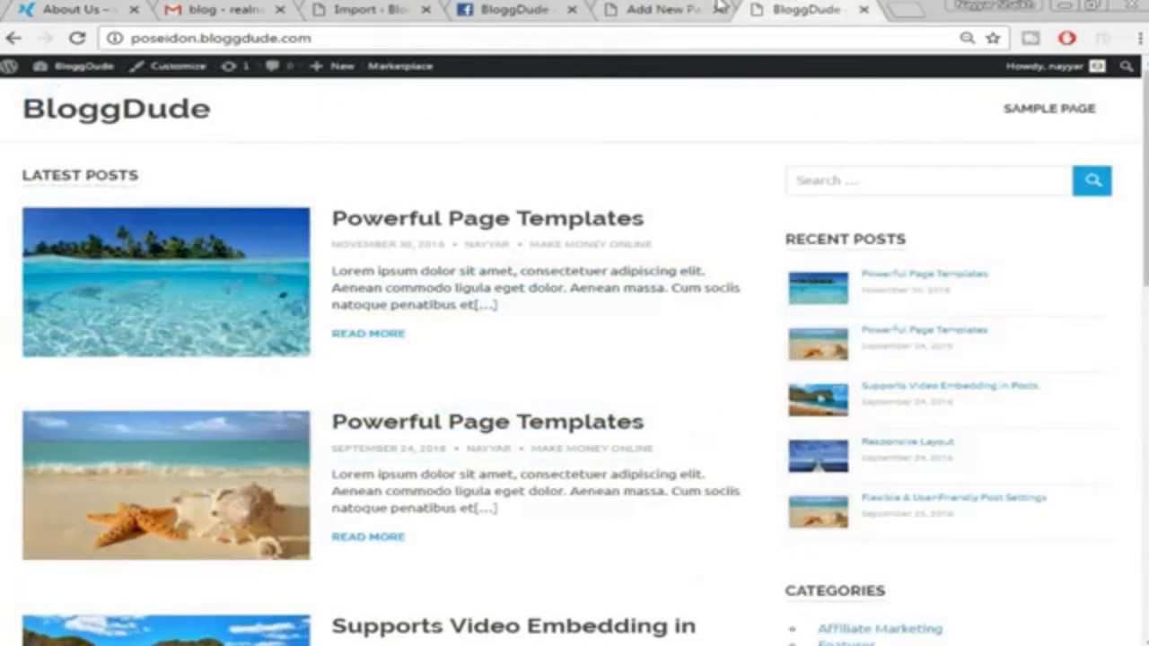
{"action": "left_click", "coordinate": [672, 9]}
{"action": "right_click", "coordinate": [386, 325]}
{"action": "key", "text": "ctrl+v"}
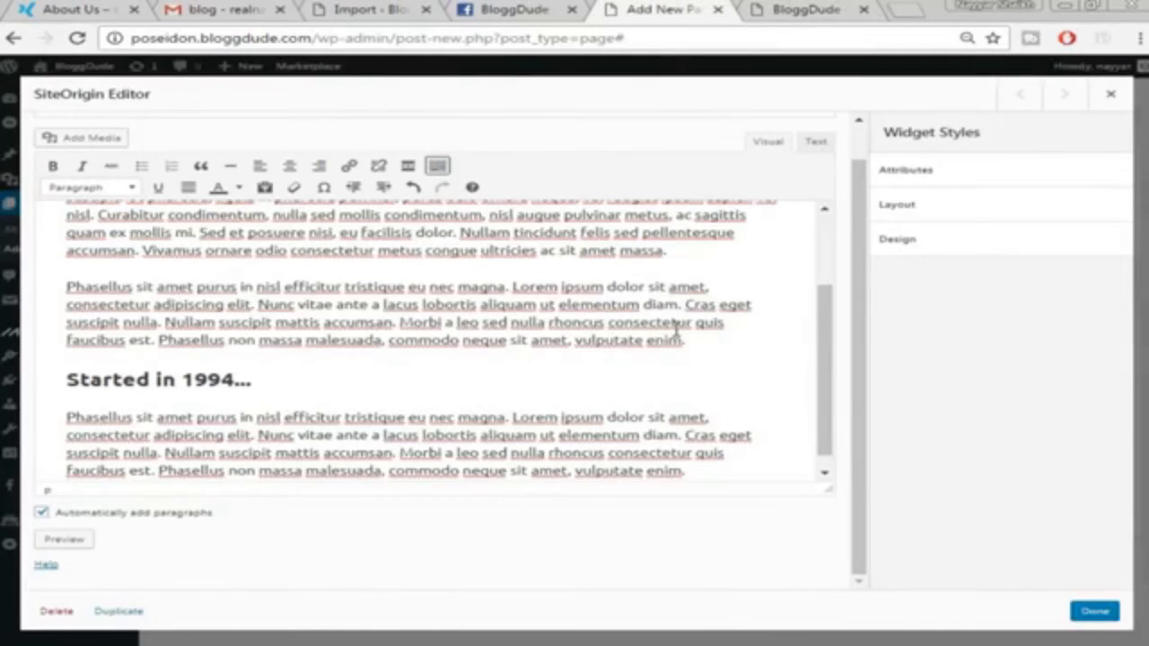
{"action": "scroll", "coordinate": [675, 332], "scroll_direction": "up", "scroll_amount": 5}
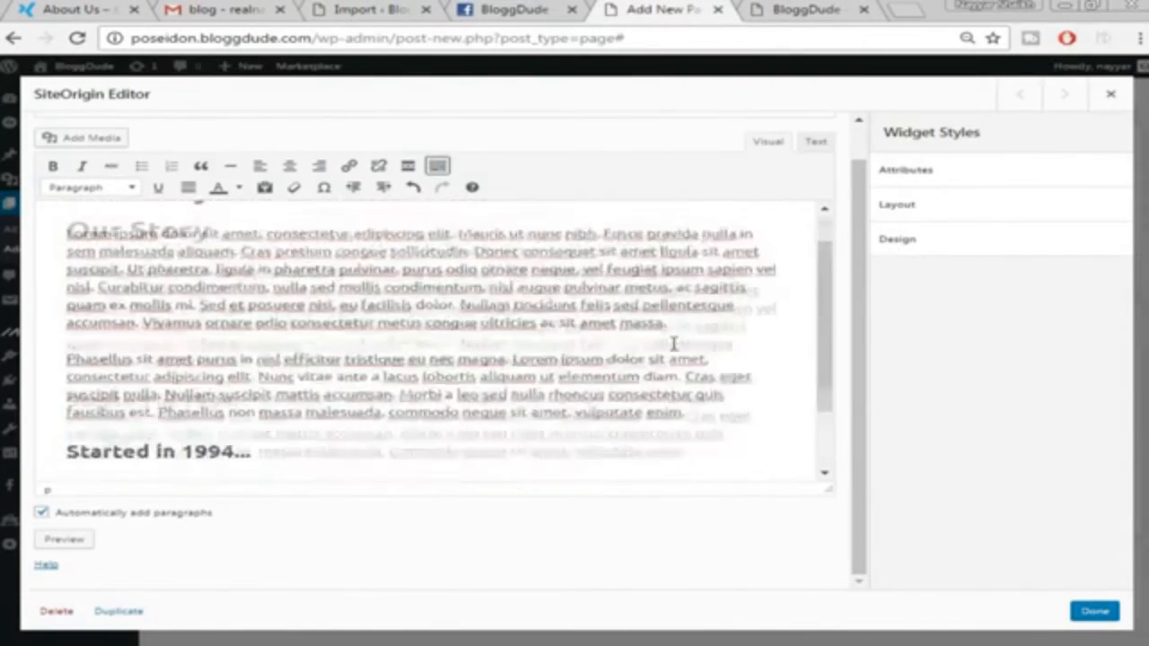
{"action": "left_click", "coordinate": [120, 7]}
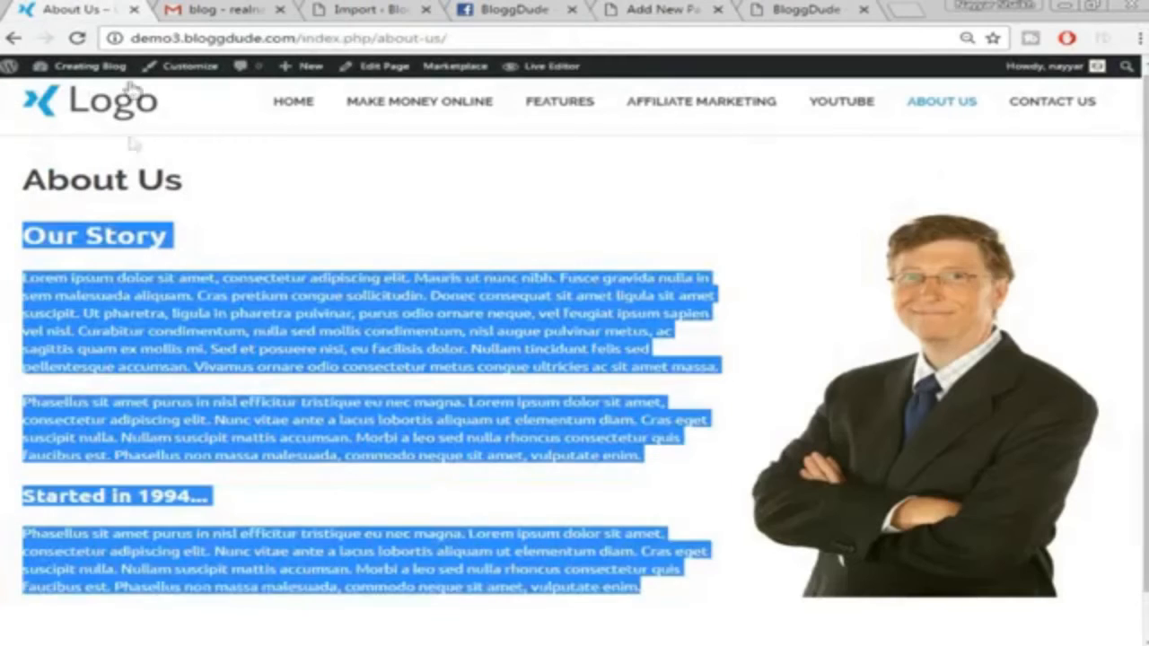
{"action": "left_click", "coordinate": [245, 218]}
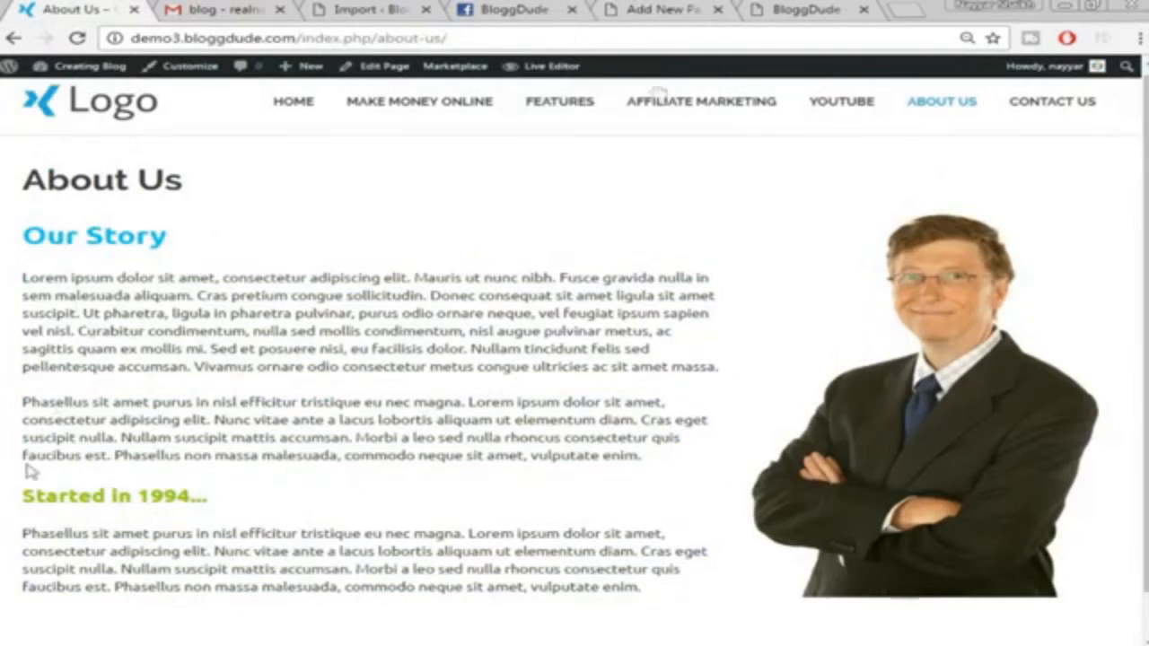
{"action": "left_click", "coordinate": [661, 9]}
Colour the Our Story heading blue and the Started in 1994... heading green
{"action": "triple_click", "coordinate": [140, 236]}
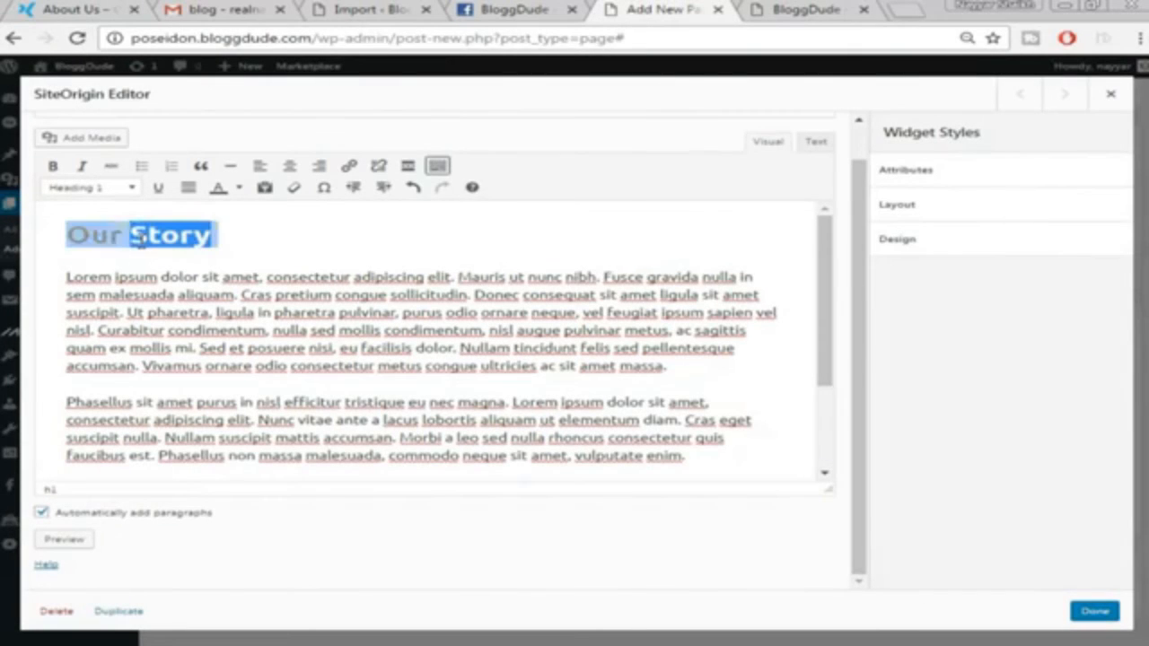
{"action": "left_click", "coordinate": [239, 187]}
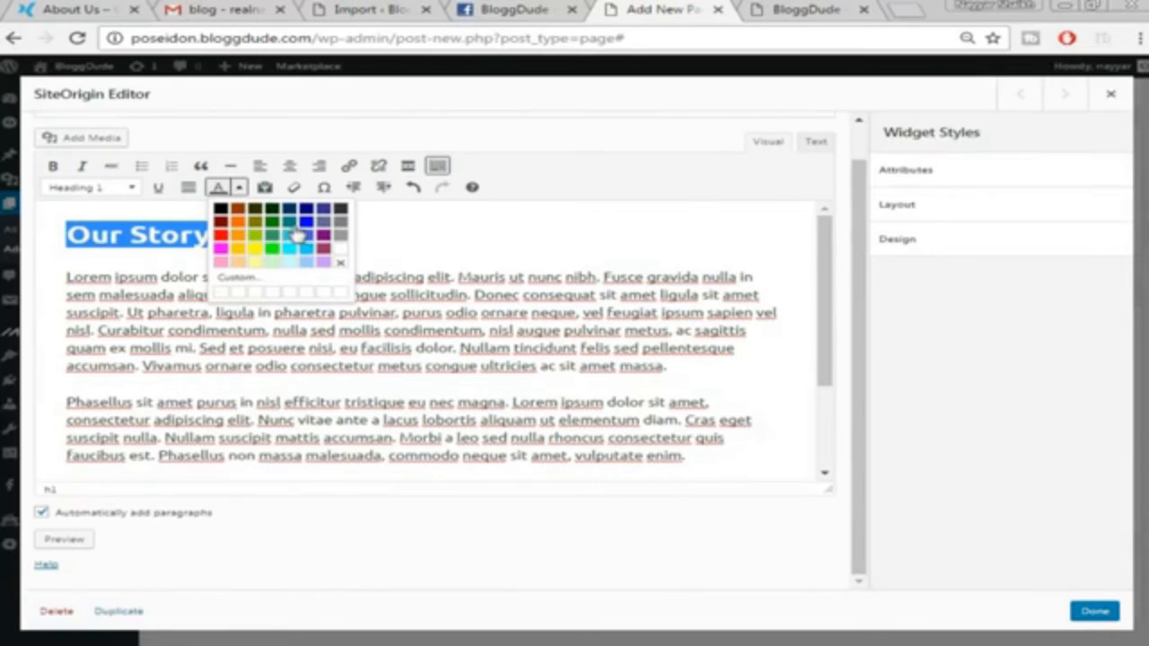
{"action": "left_click", "coordinate": [296, 235]}
{"action": "left_click", "coordinate": [308, 228]}
{"action": "scroll", "coordinate": [225, 341], "scroll_direction": "down", "scroll_amount": 3}
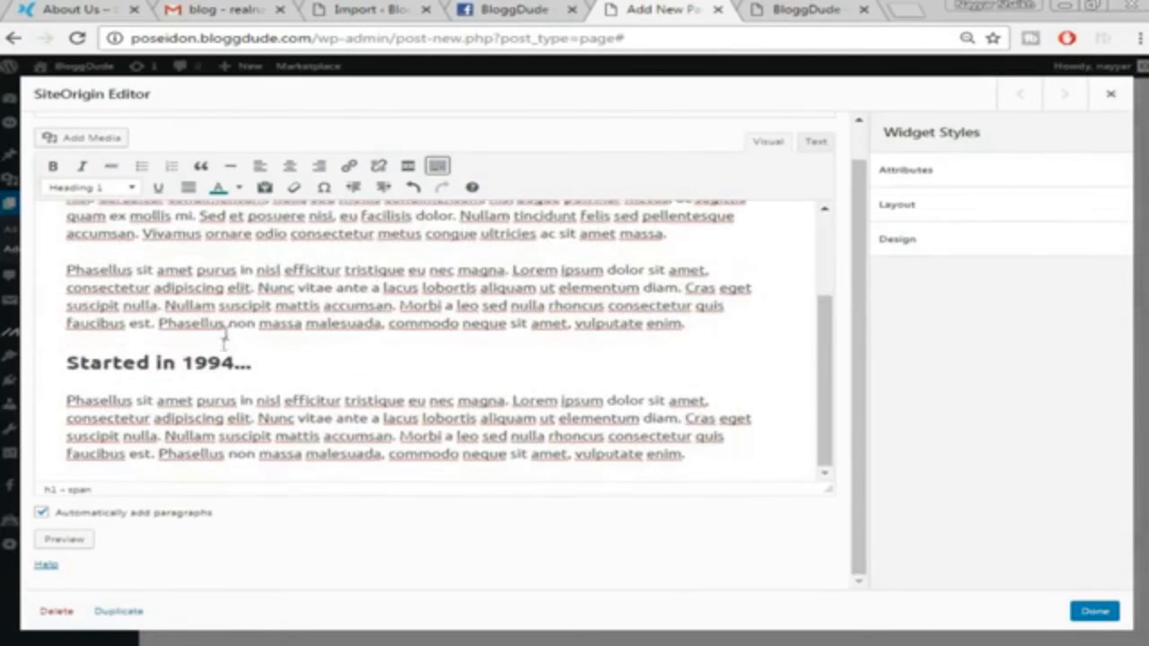
{"action": "triple_click", "coordinate": [197, 361]}
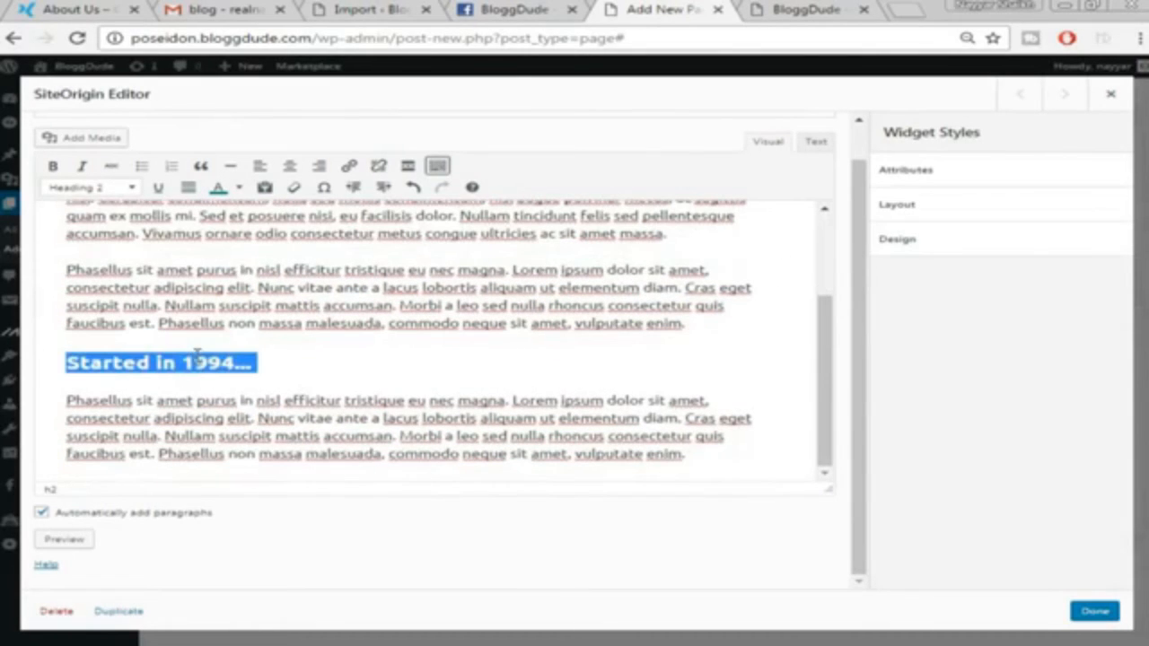
{"action": "left_click", "coordinate": [238, 188]}
{"action": "left_click", "coordinate": [278, 226]}
{"action": "left_click", "coordinate": [240, 362]}
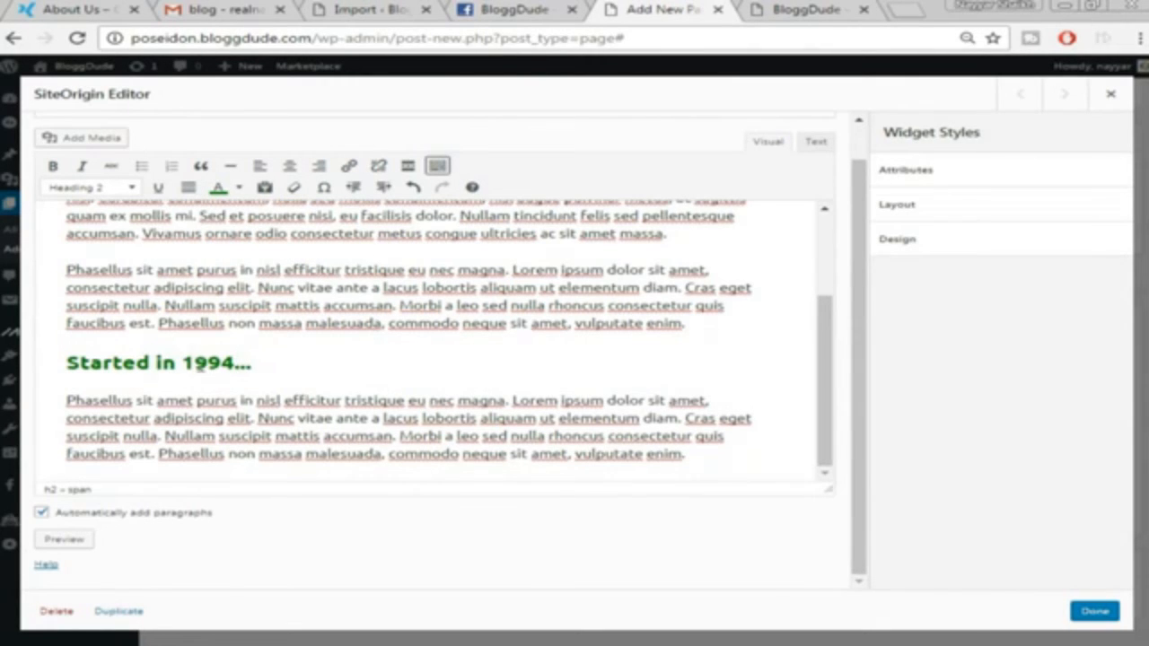
{"action": "scroll", "coordinate": [205, 375], "scroll_direction": "up", "scroll_amount": 3}
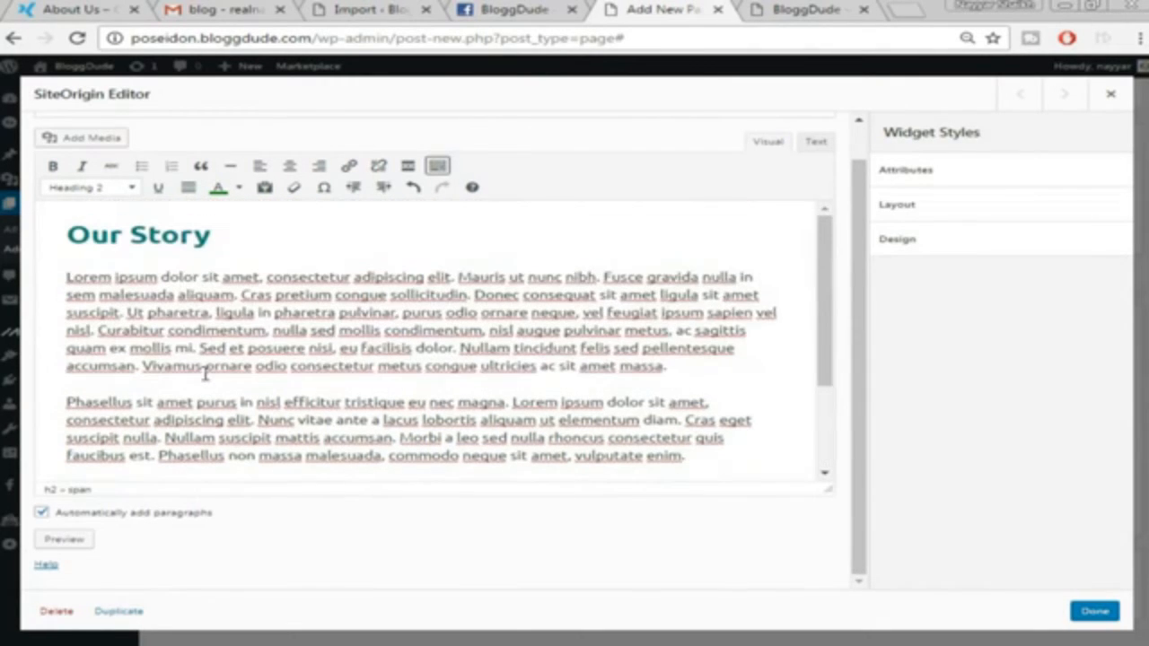
Keep Our Story formatted as Heading 1 and save the text widget
{"action": "left_click", "coordinate": [187, 285]}
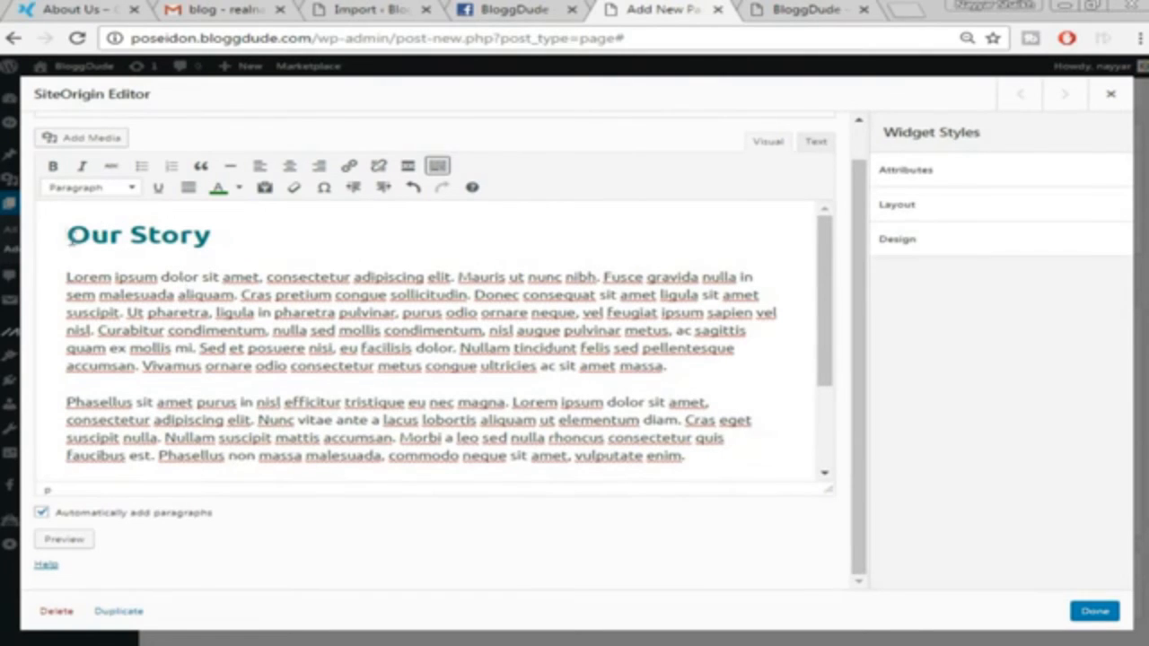
{"action": "left_click_drag", "start_coordinate": [64, 232], "coordinate": [228, 235]}
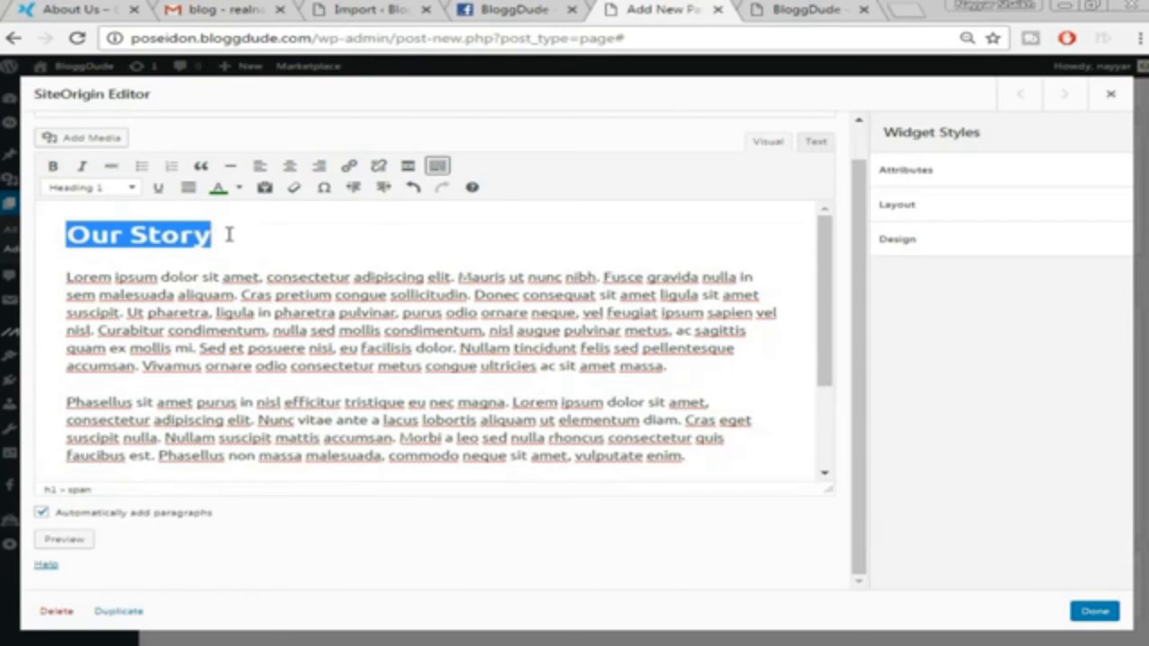
{"action": "left_click", "coordinate": [133, 188]}
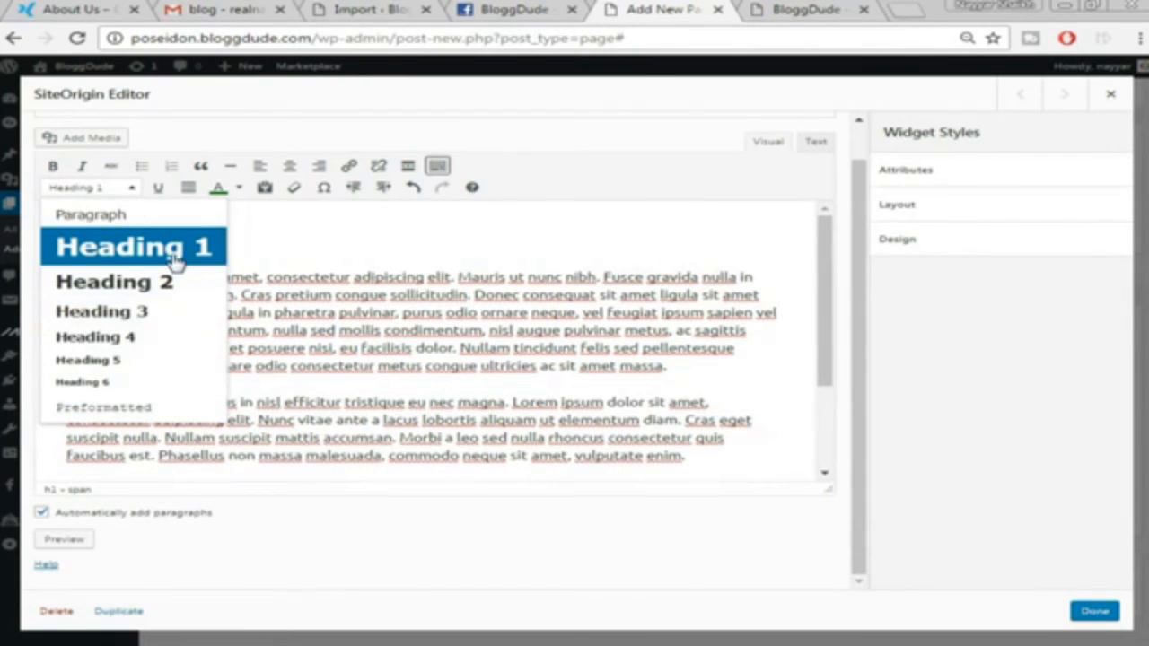
{"action": "left_click", "coordinate": [143, 217]}
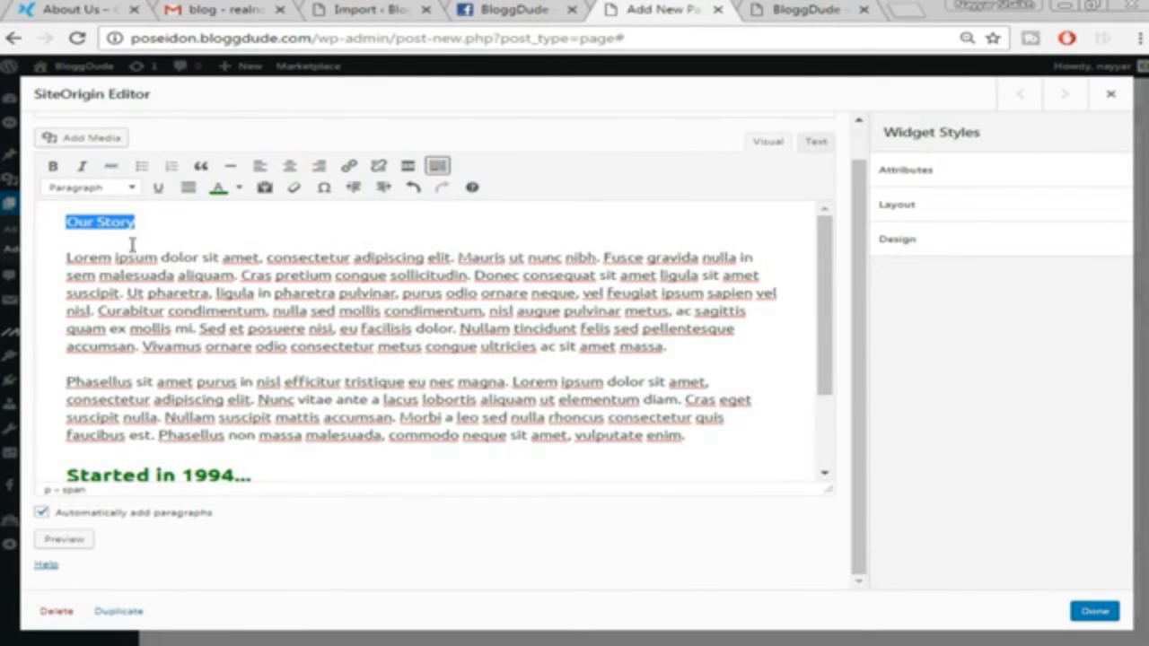
{"action": "left_click", "coordinate": [132, 191]}
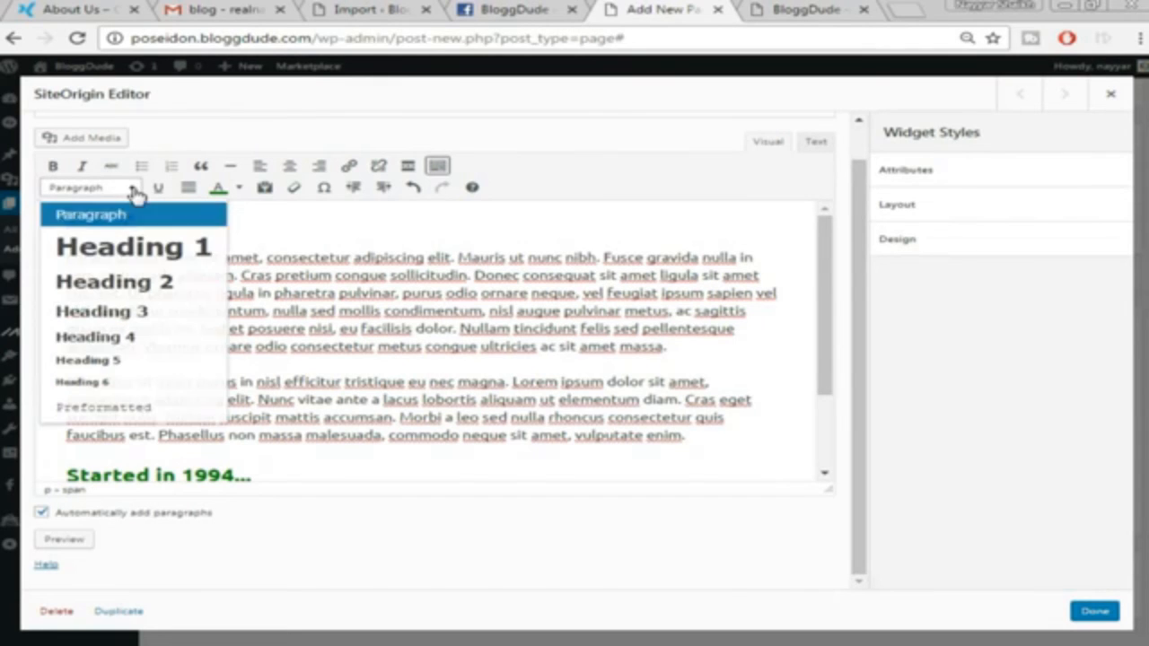
{"action": "left_click", "coordinate": [141, 260]}
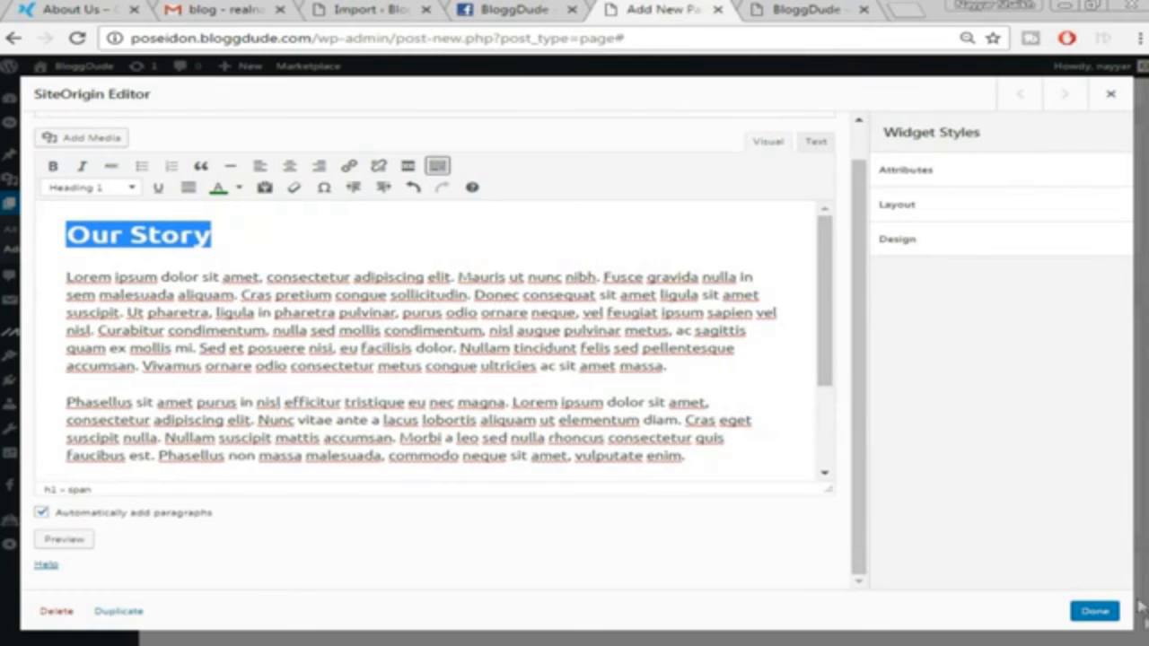
{"action": "left_click", "coordinate": [1111, 610]}
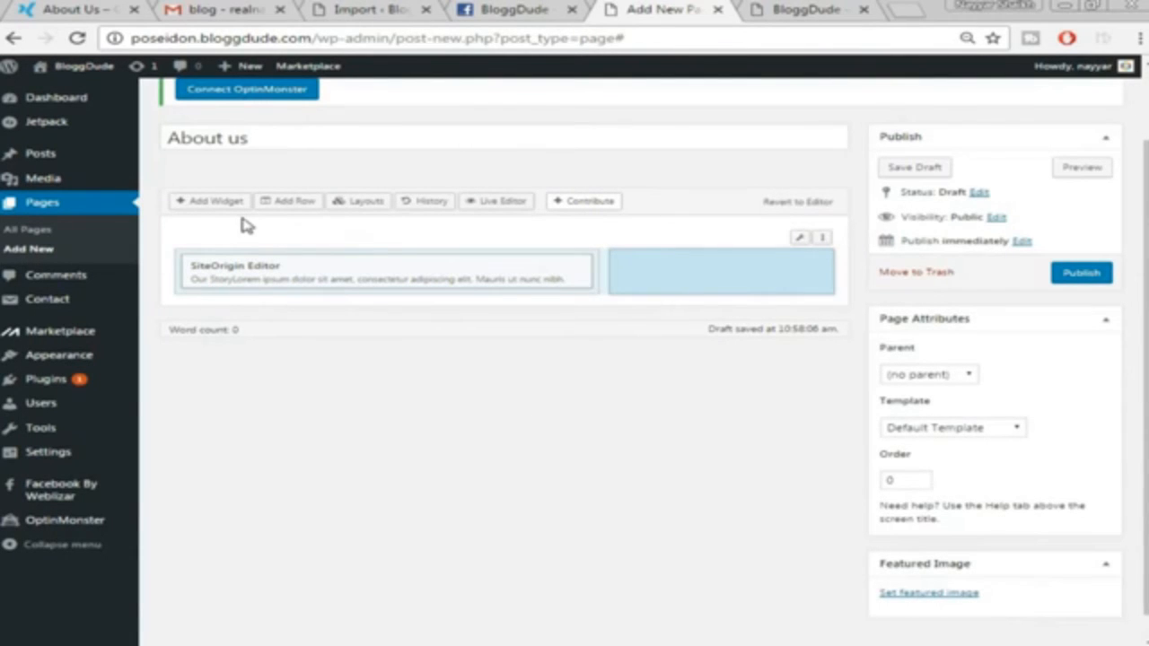
Add a SiteOrigin Image widget to the empty right column of the About us layout
{"action": "left_click", "coordinate": [215, 202]}
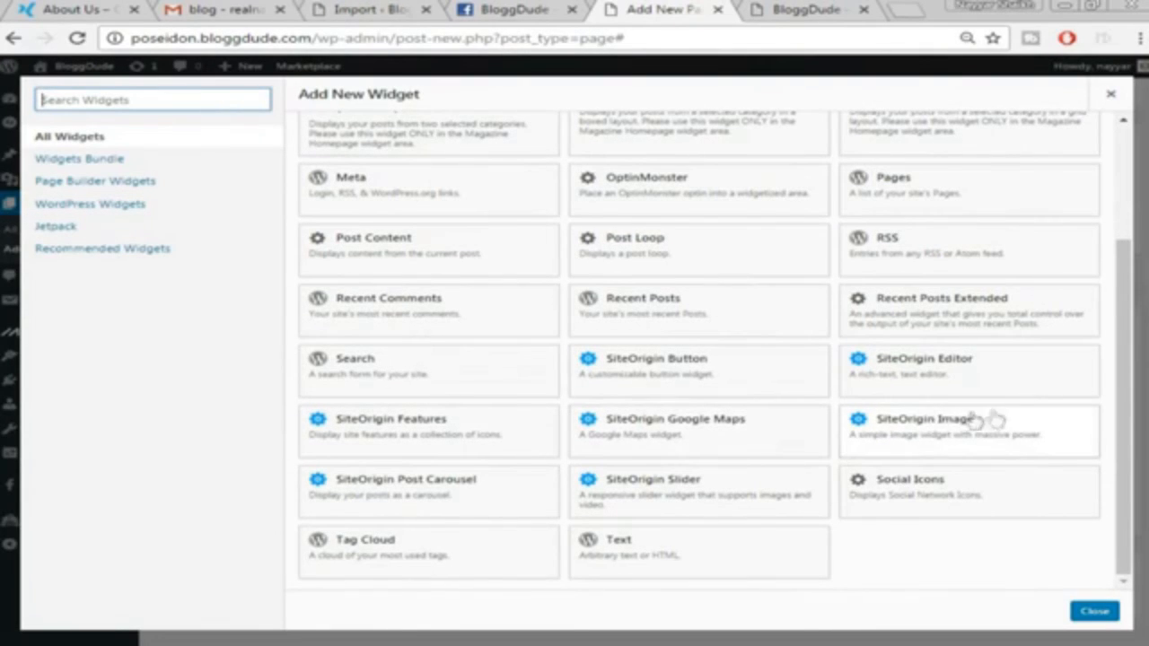
{"action": "left_click", "coordinate": [927, 439]}
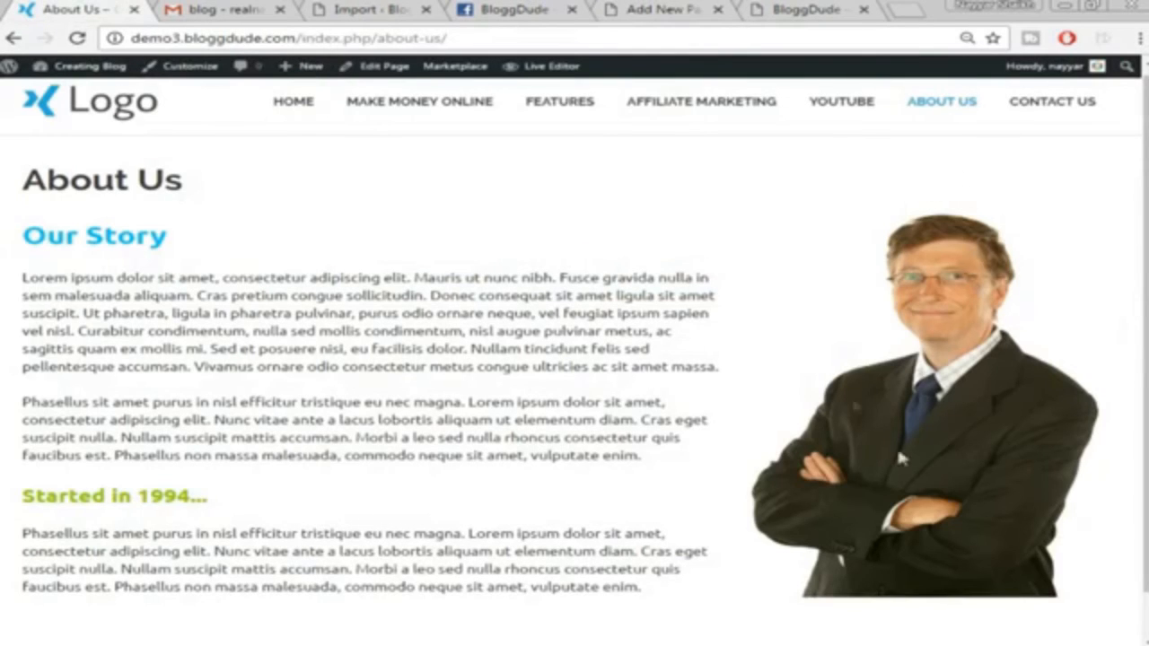
{"action": "left_click", "coordinate": [835, 11]}
{"action": "left_click", "coordinate": [663, 11]}
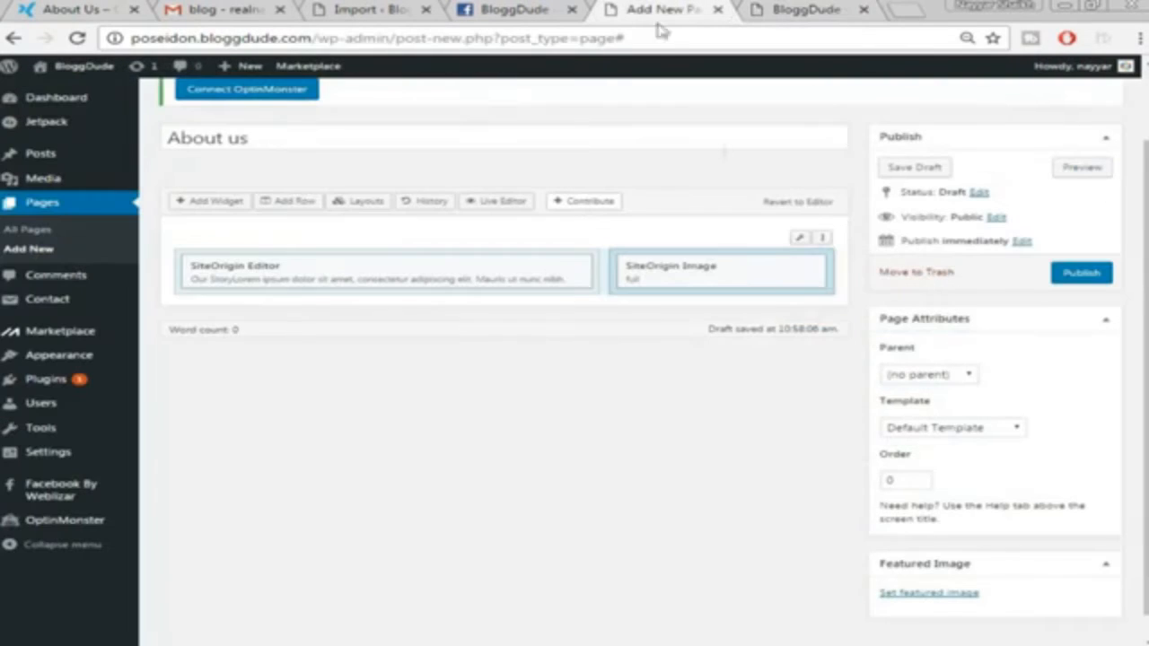
{"action": "mouse_move", "coordinate": [762, 284]}
{"action": "left_click", "coordinate": [716, 271]}
Upload the asa portrait image, set it as the widget's image, and save the widget
{"action": "left_click", "coordinate": [114, 159]}
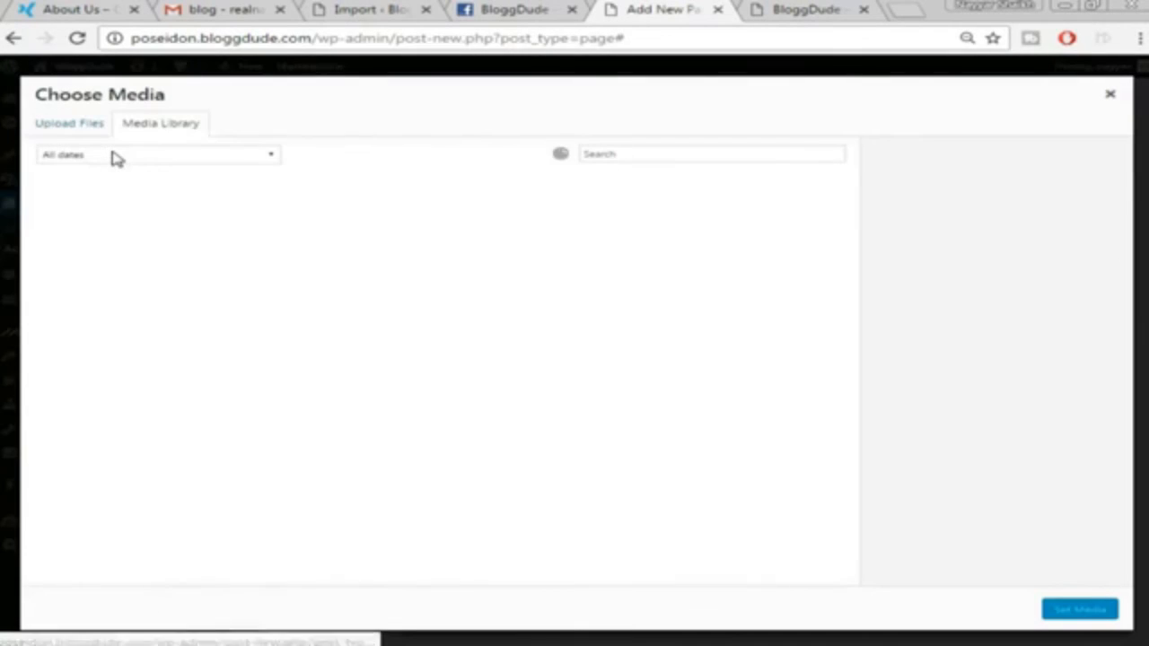
{"action": "left_click", "coordinate": [69, 125]}
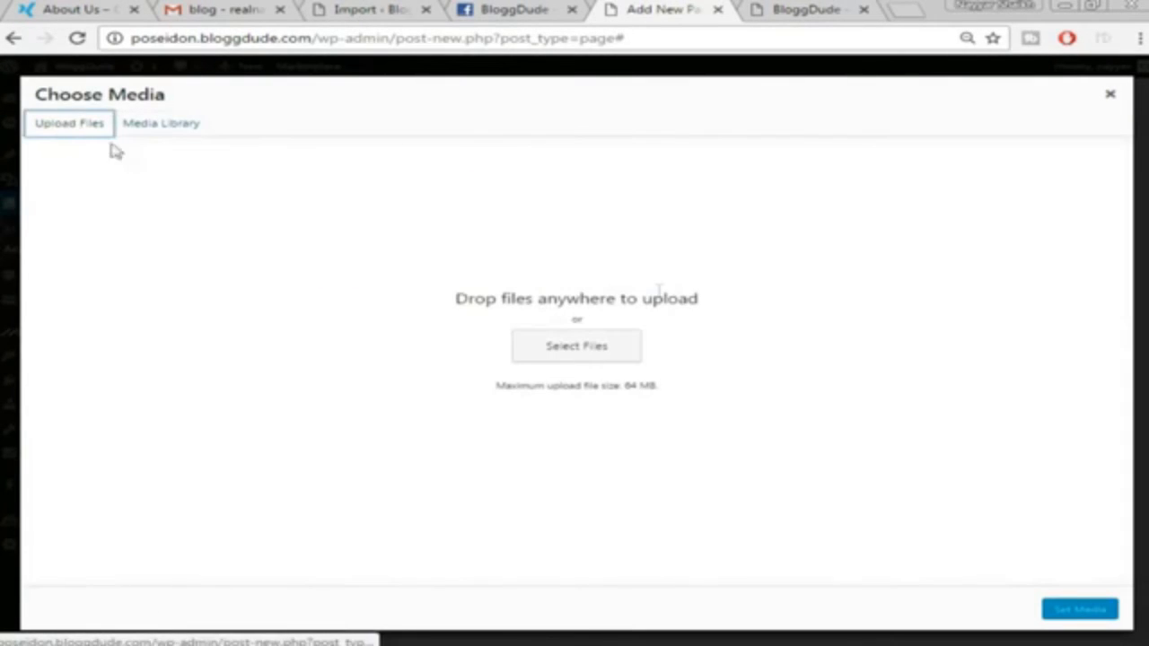
{"action": "left_click", "coordinate": [604, 350]}
{"action": "left_click", "coordinate": [255, 133]}
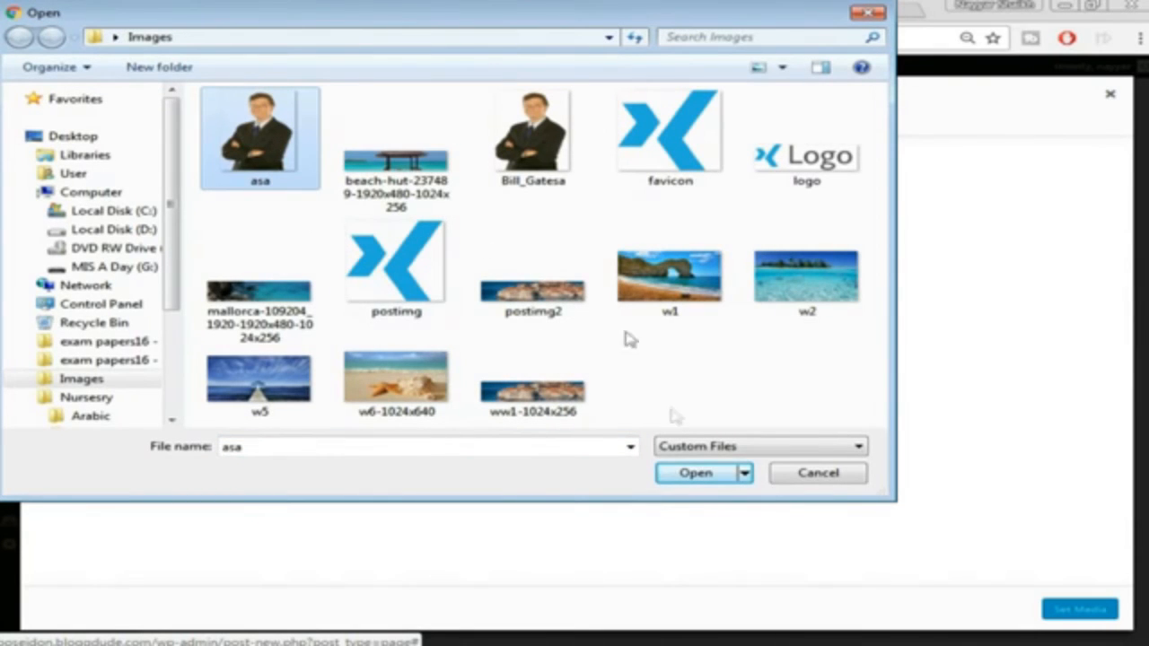
{"action": "left_click", "coordinate": [690, 473]}
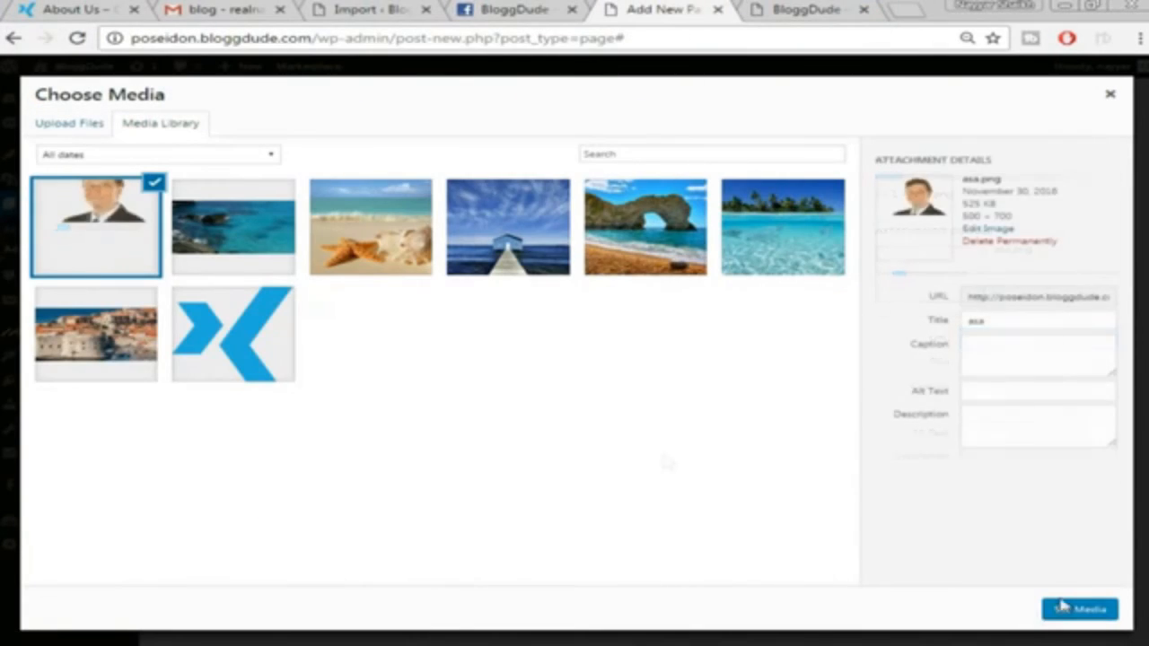
{"action": "left_click", "coordinate": [1059, 610]}
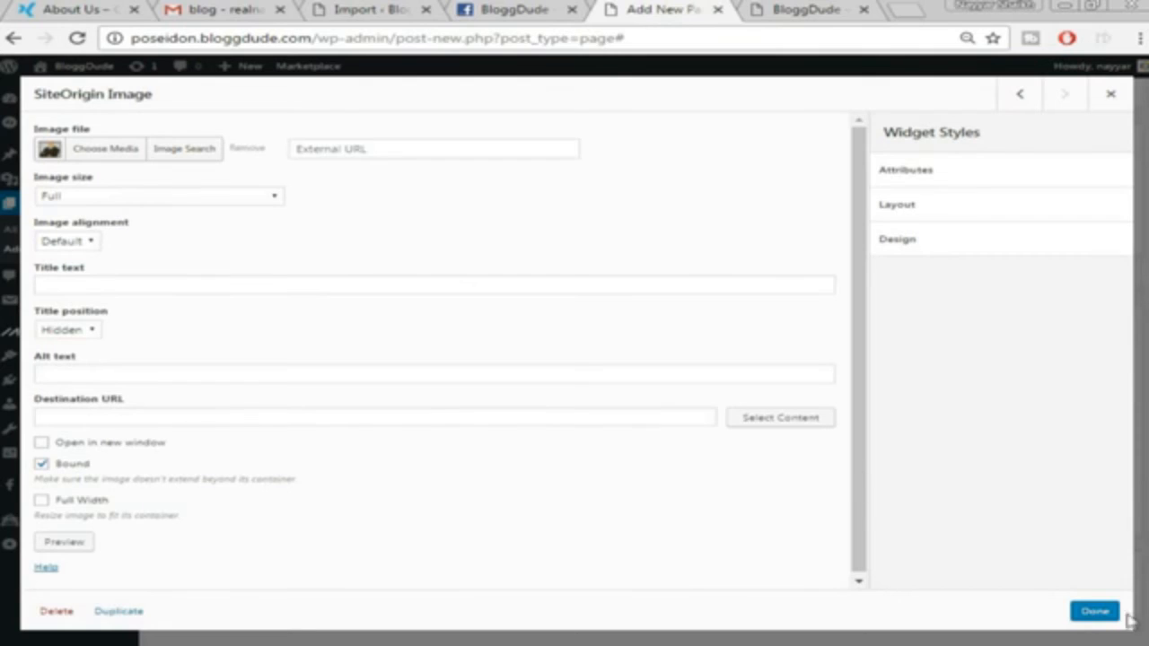
{"action": "left_click", "coordinate": [1103, 616]}
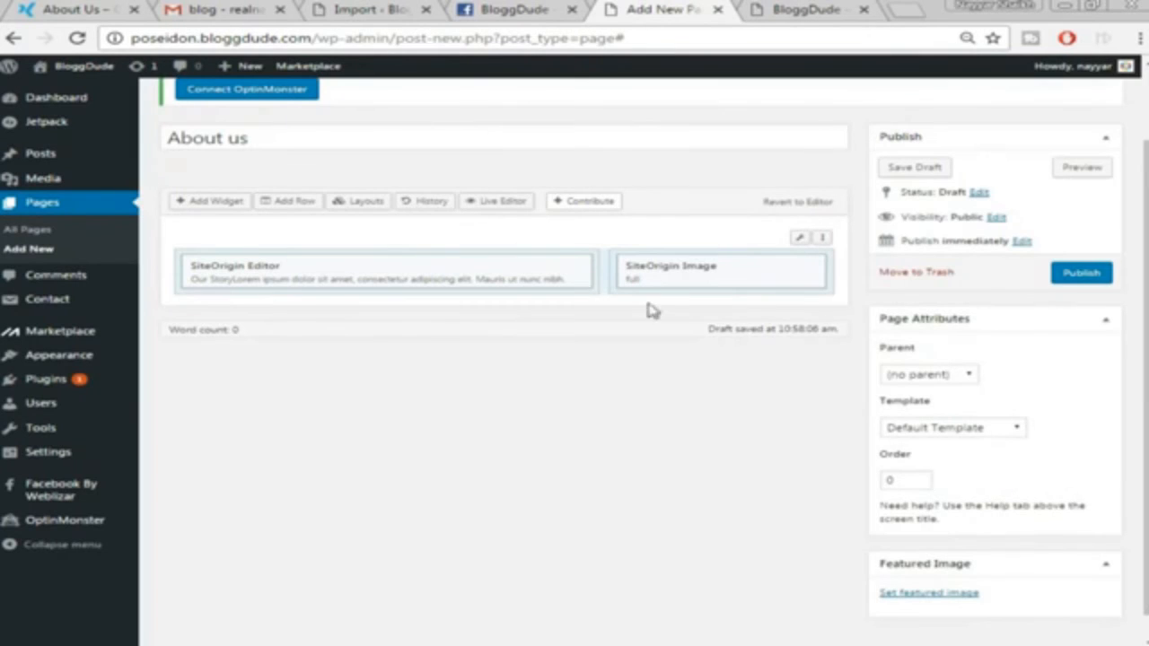
Publish the About us page and view it live in a new tab beside the demo site
{"action": "scroll", "coordinate": [620, 343], "scroll_direction": "up", "scroll_amount": 1}
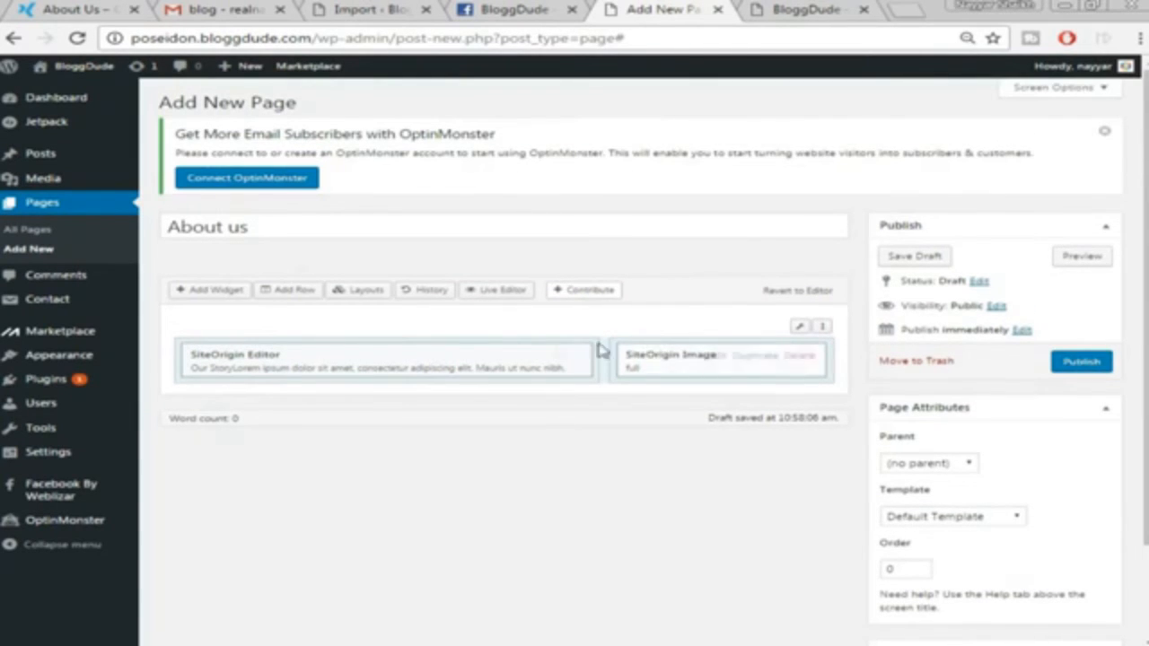
{"action": "left_click", "coordinate": [1081, 363]}
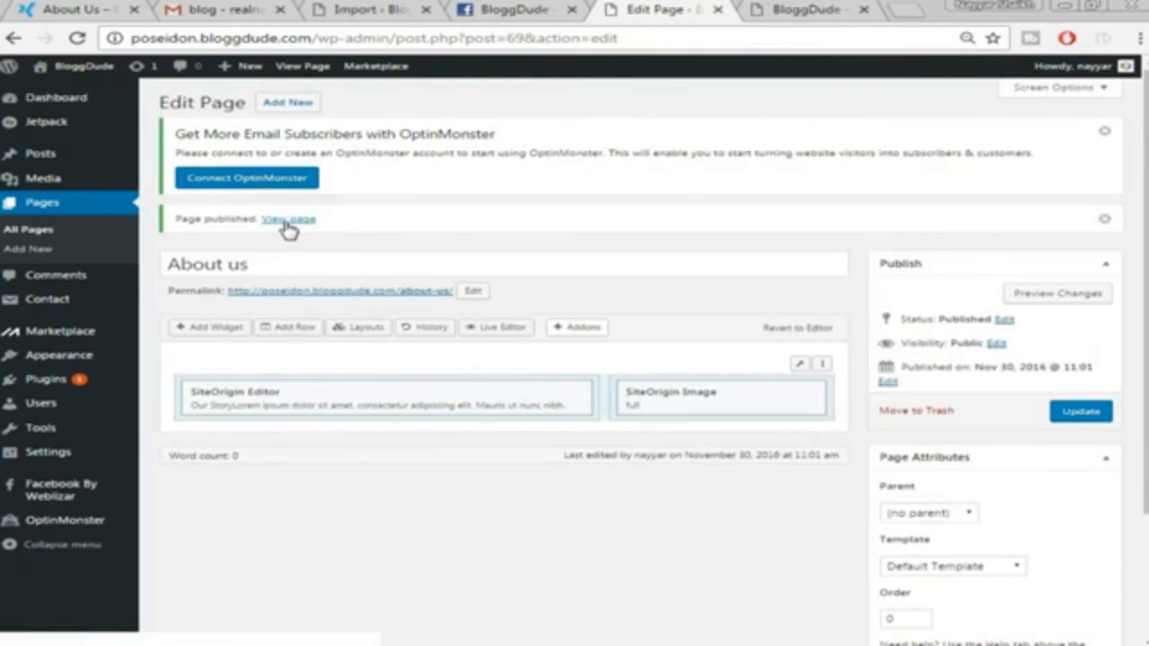
{"action": "right_click", "coordinate": [287, 228]}
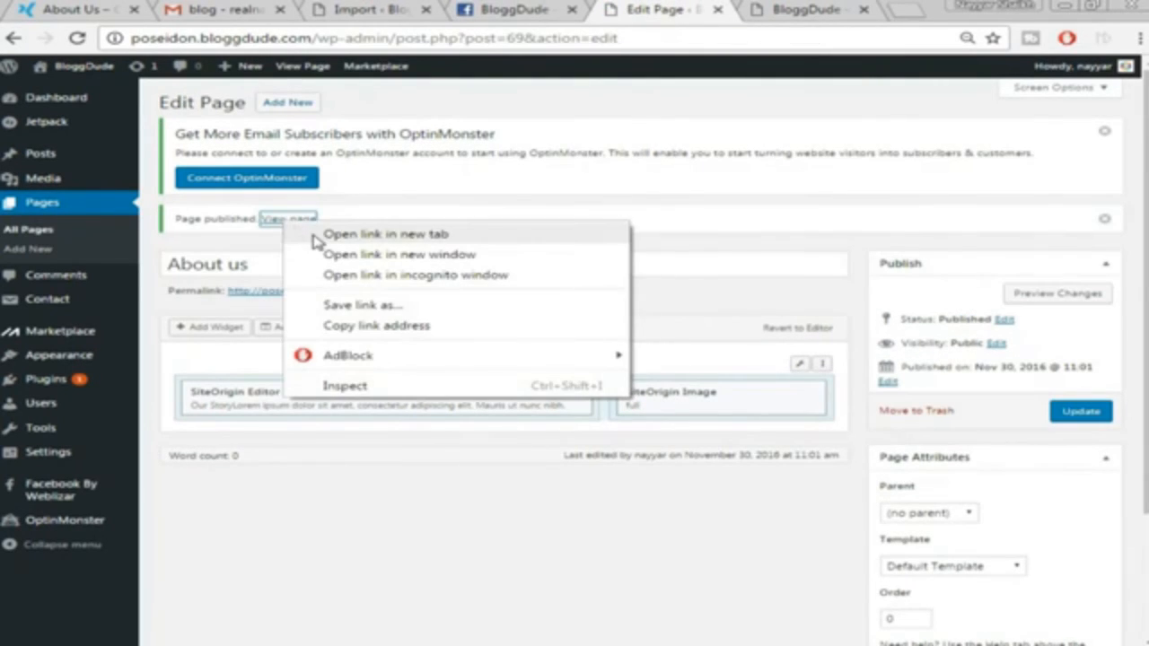
{"action": "left_click", "coordinate": [319, 235]}
{"action": "left_click", "coordinate": [734, 7]}
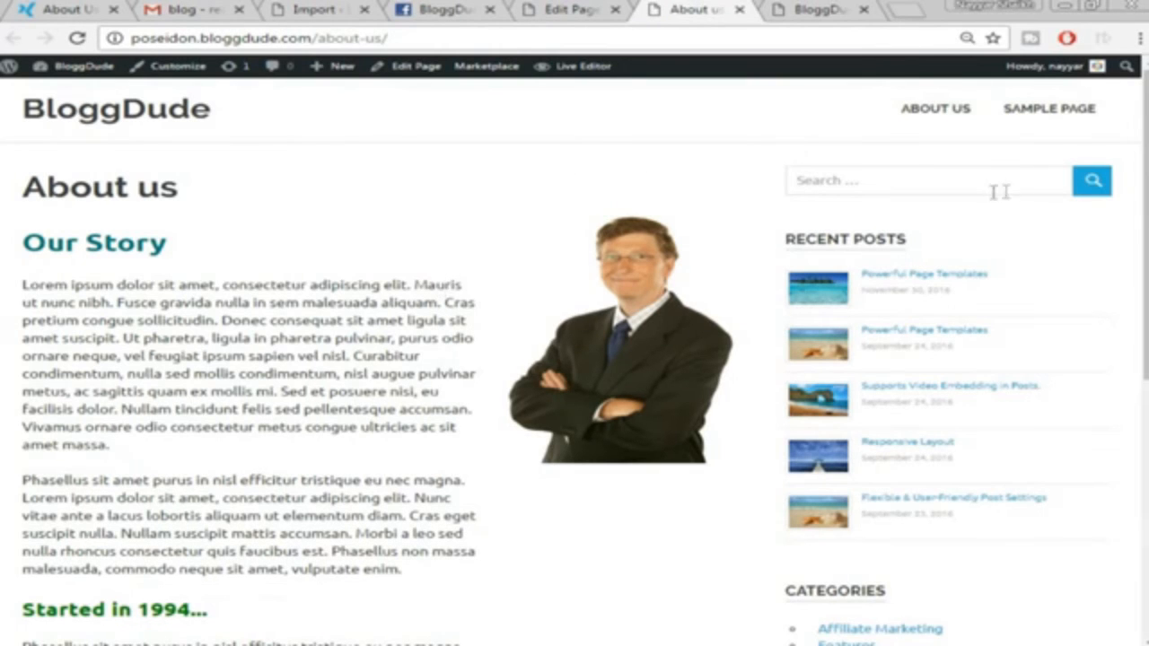
{"action": "left_click", "coordinate": [78, 38]}
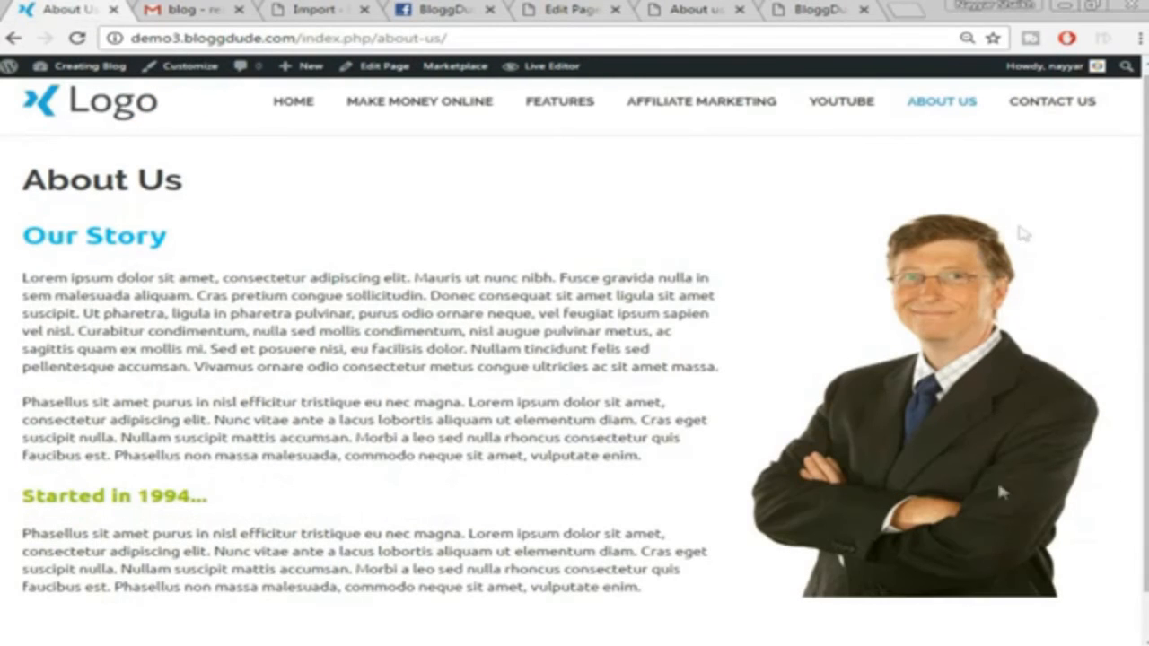
{"action": "left_click", "coordinate": [718, 8]}
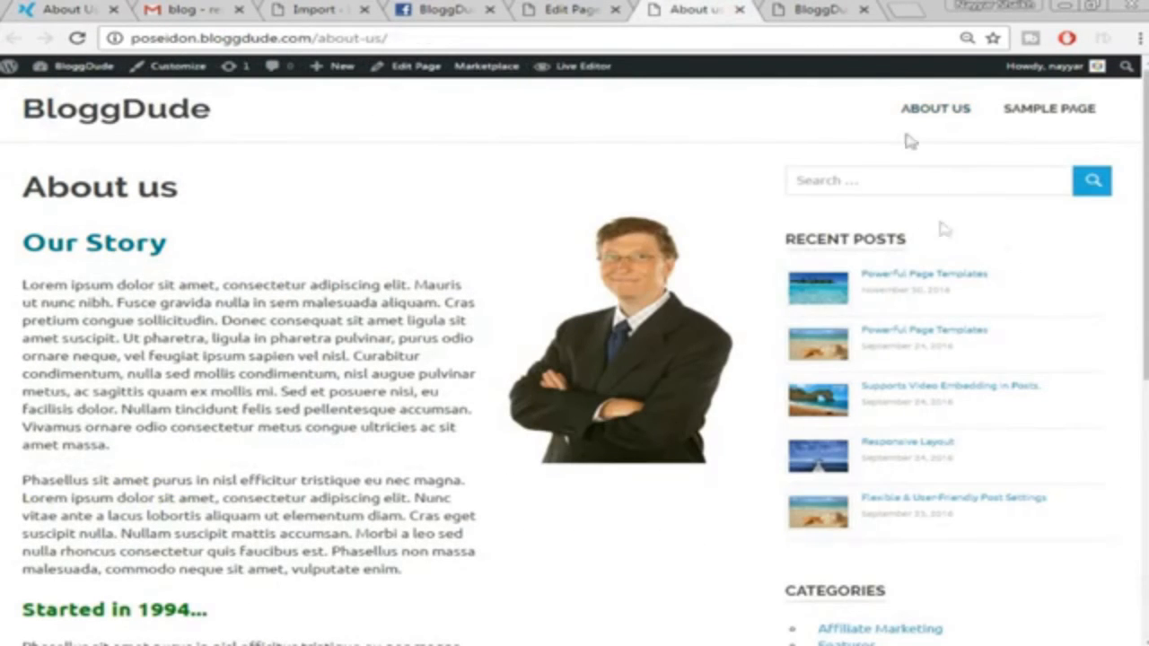
Switch the page template to Full-width Page, update, and reload the live page
{"action": "left_click", "coordinate": [571, 8]}
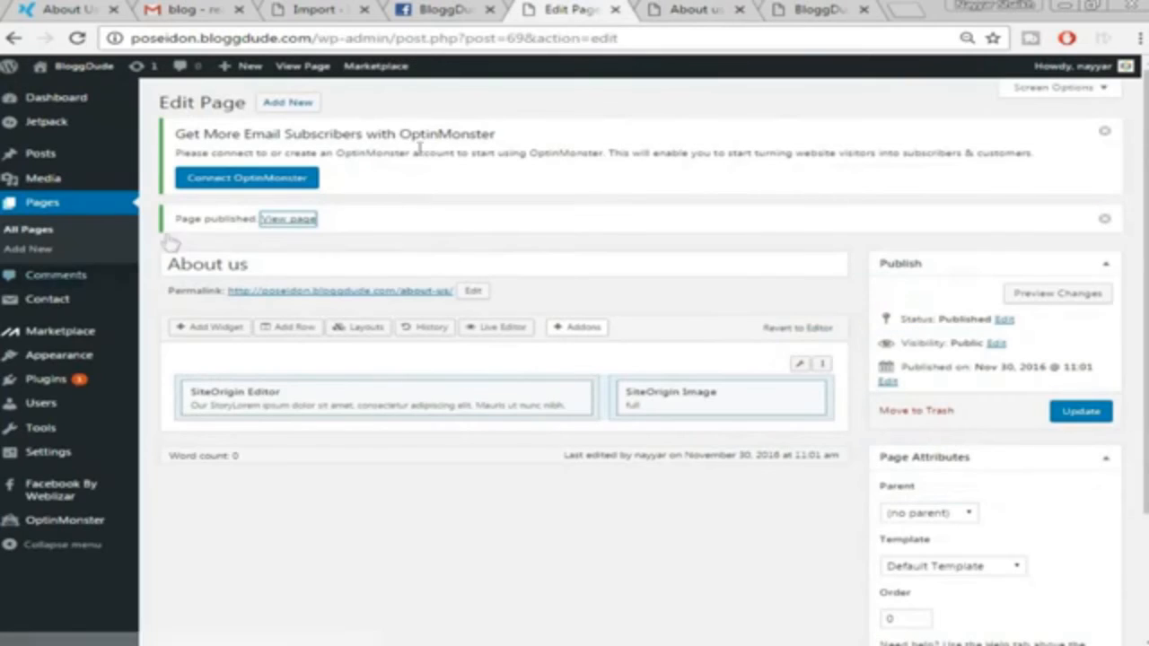
{"action": "scroll", "coordinate": [1037, 371], "scroll_direction": "down", "scroll_amount": 3}
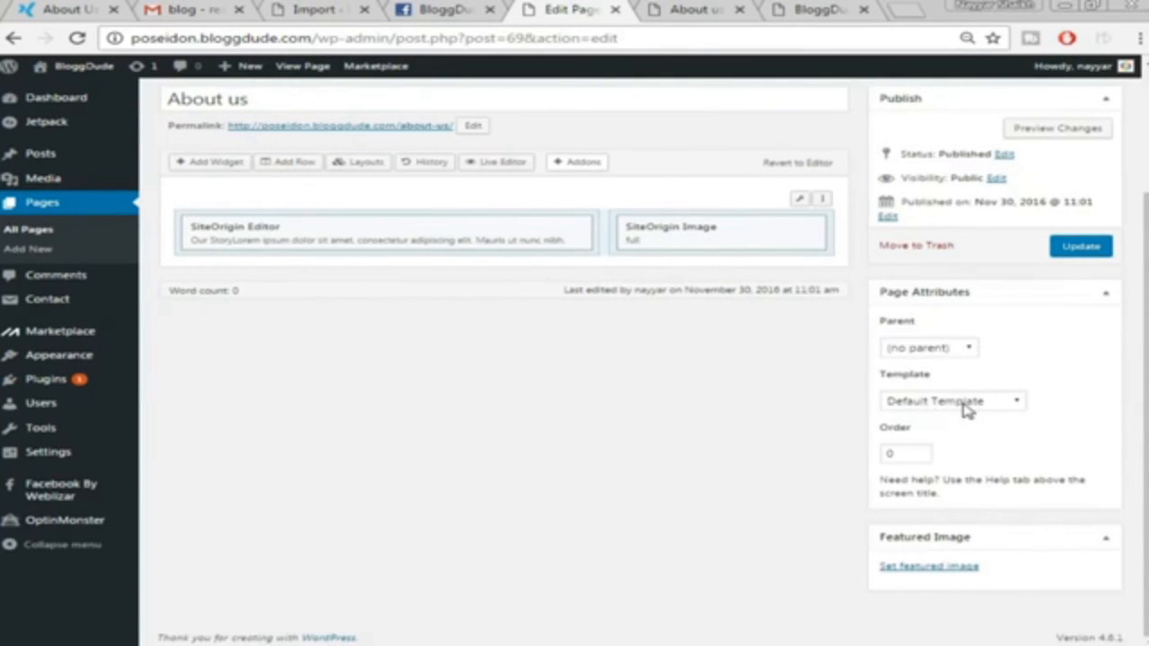
{"action": "left_click", "coordinate": [967, 410]}
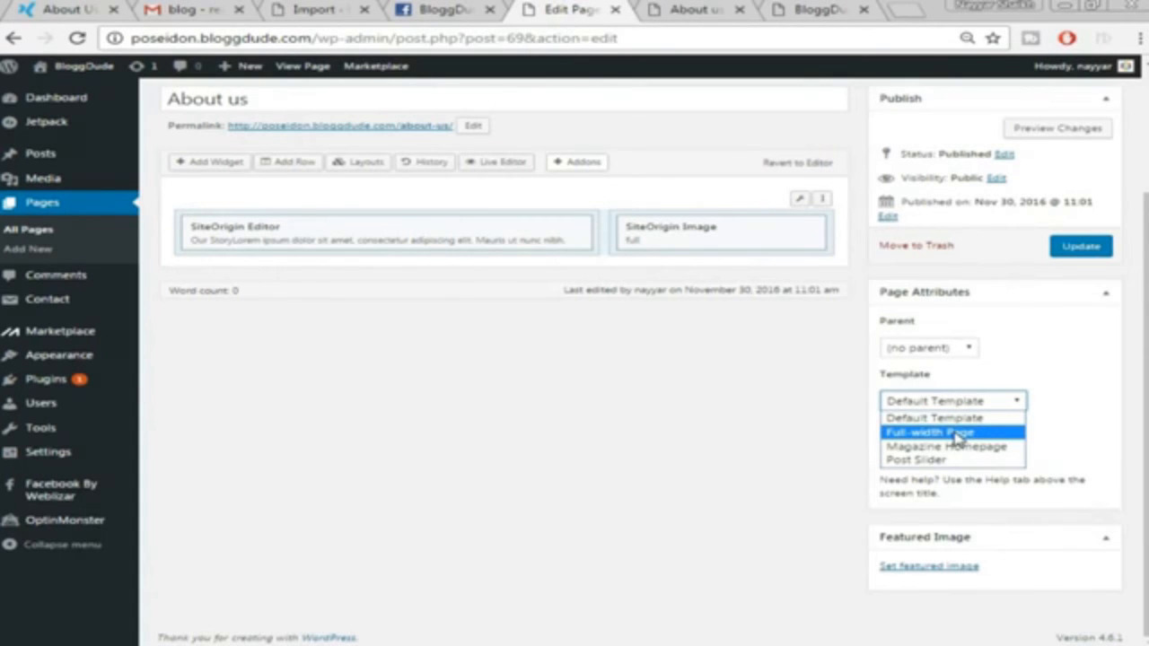
{"action": "left_click", "coordinate": [957, 433]}
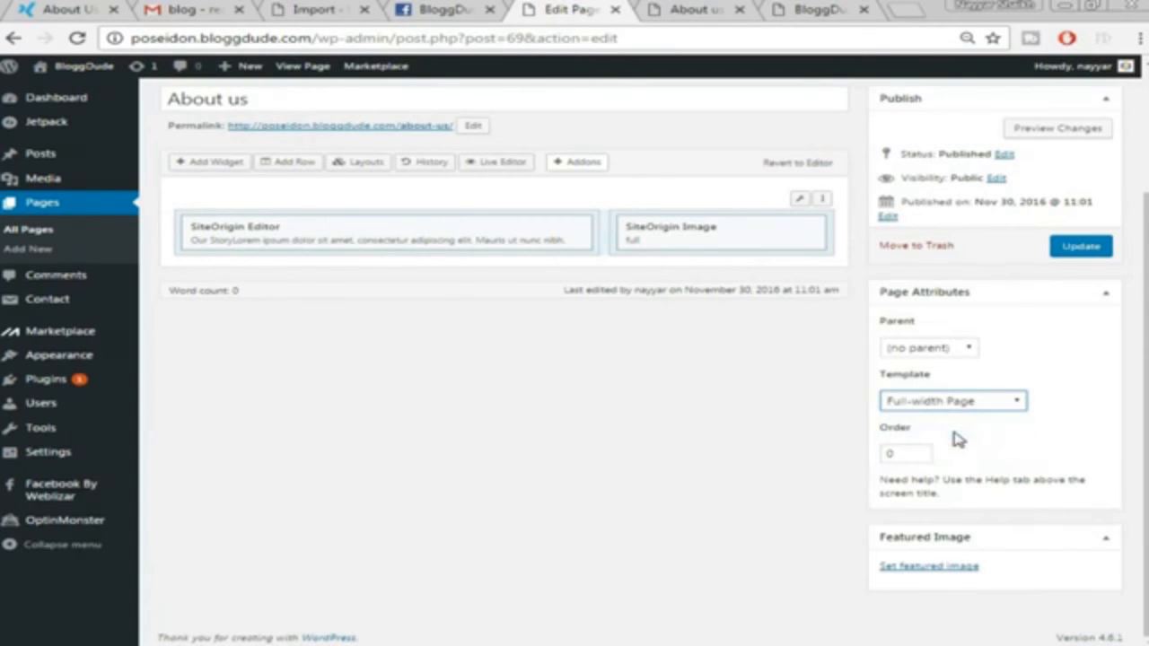
{"action": "left_click", "coordinate": [1082, 255]}
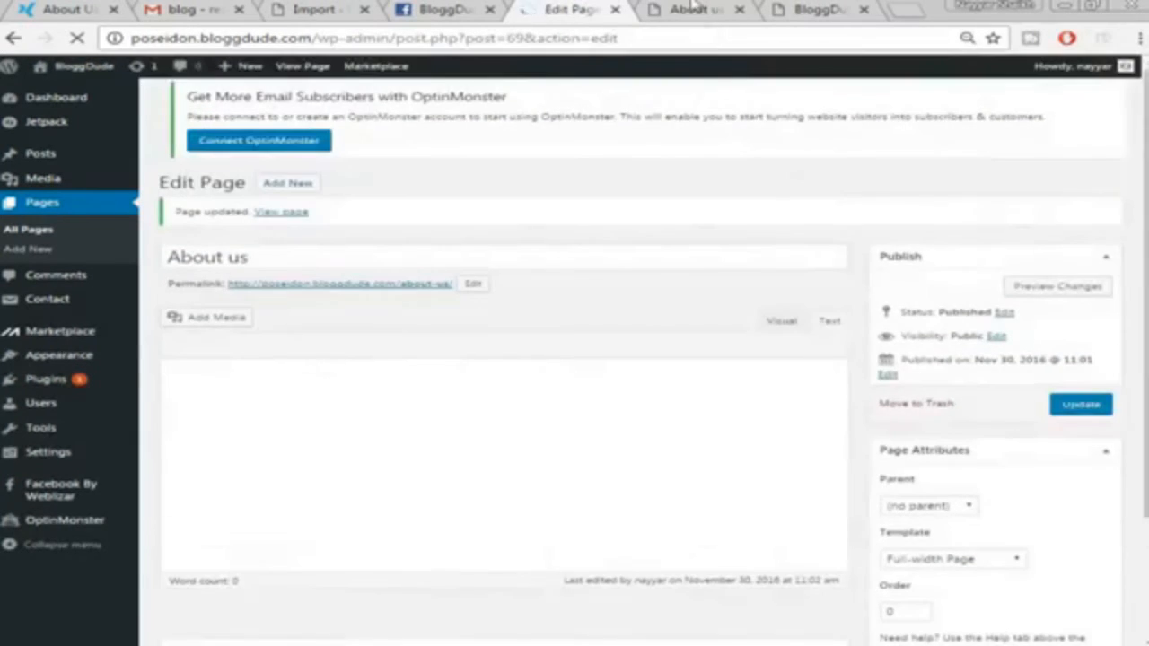
{"action": "left_click", "coordinate": [694, 9]}
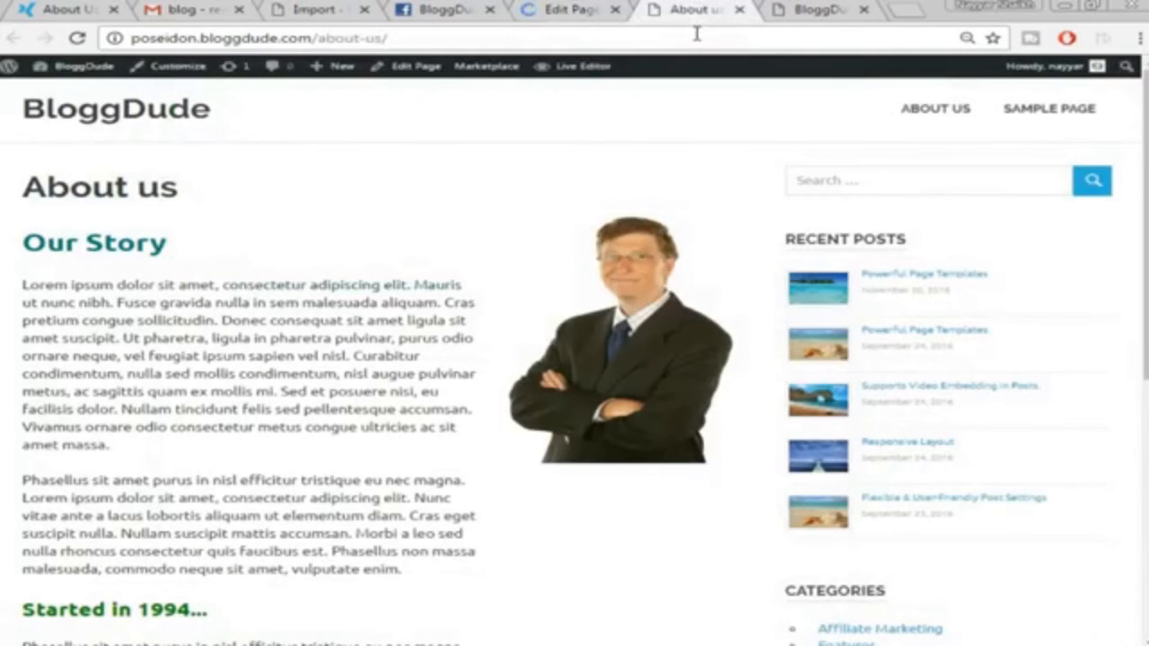
{"action": "left_click", "coordinate": [697, 36]}
{"action": "key", "text": "Return"}
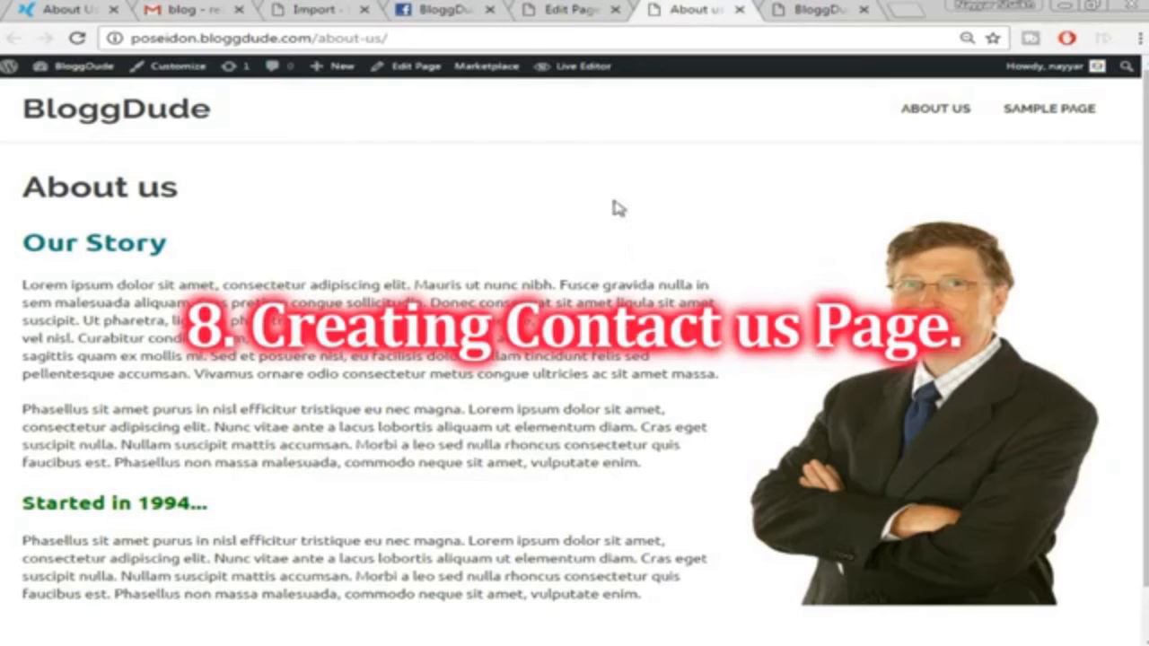
Copy the Contact form 1 shortcode from the Contact Forms list and start a new page
{"action": "left_click", "coordinate": [566, 9]}
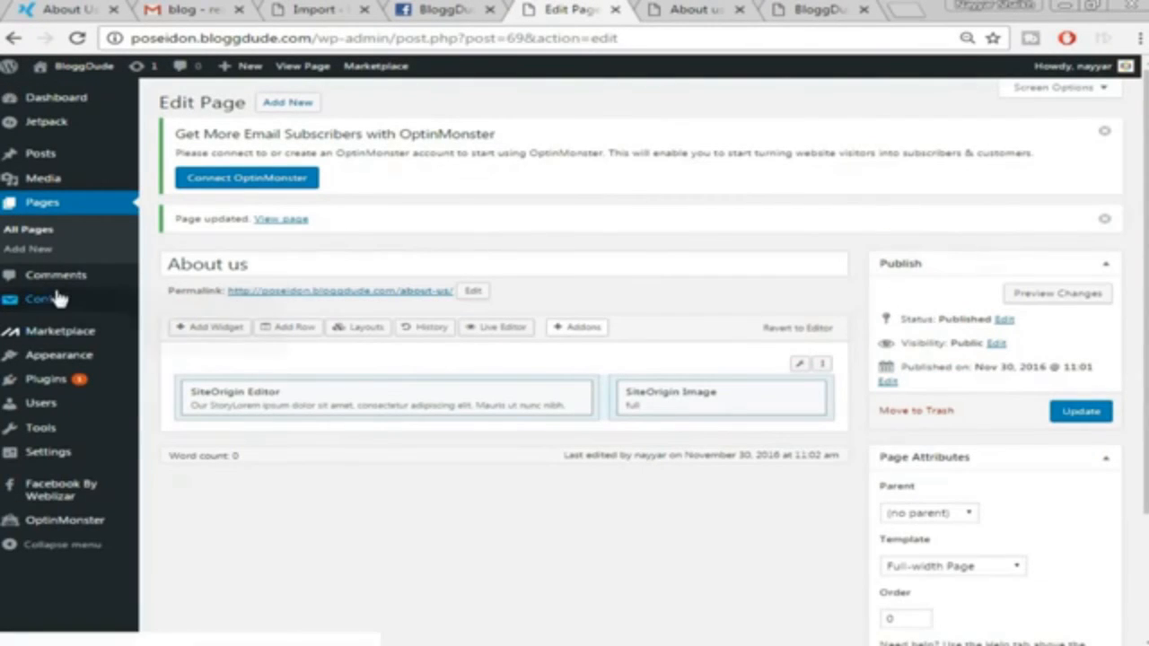
{"action": "mouse_move", "coordinate": [50, 308]}
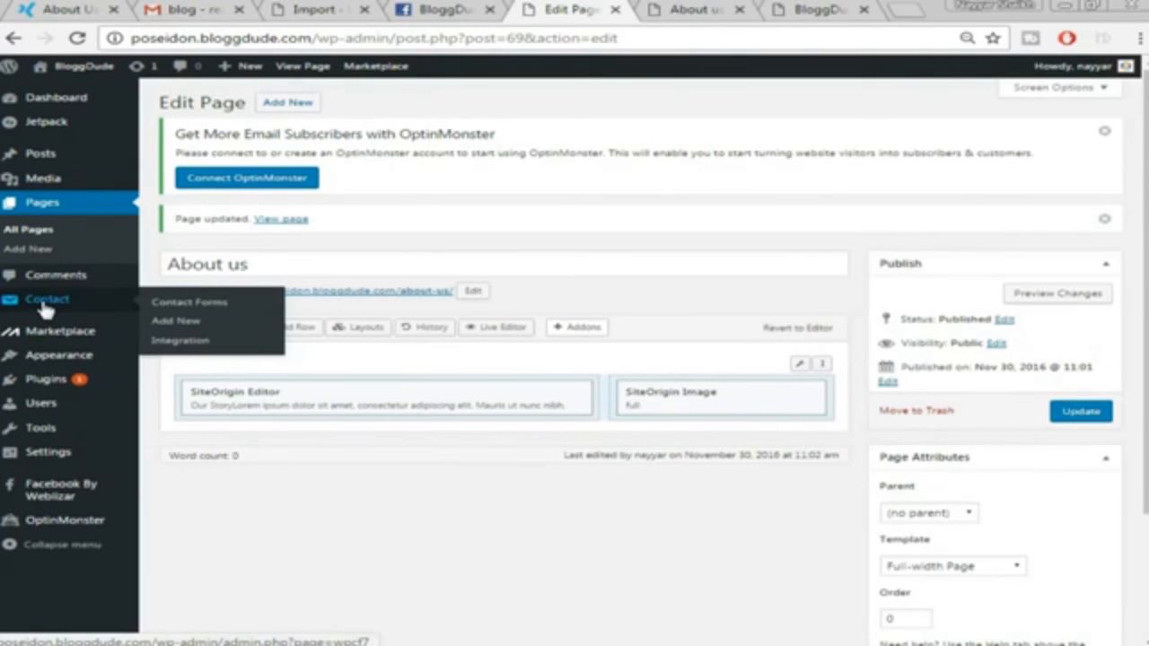
{"action": "left_click", "coordinate": [35, 303]}
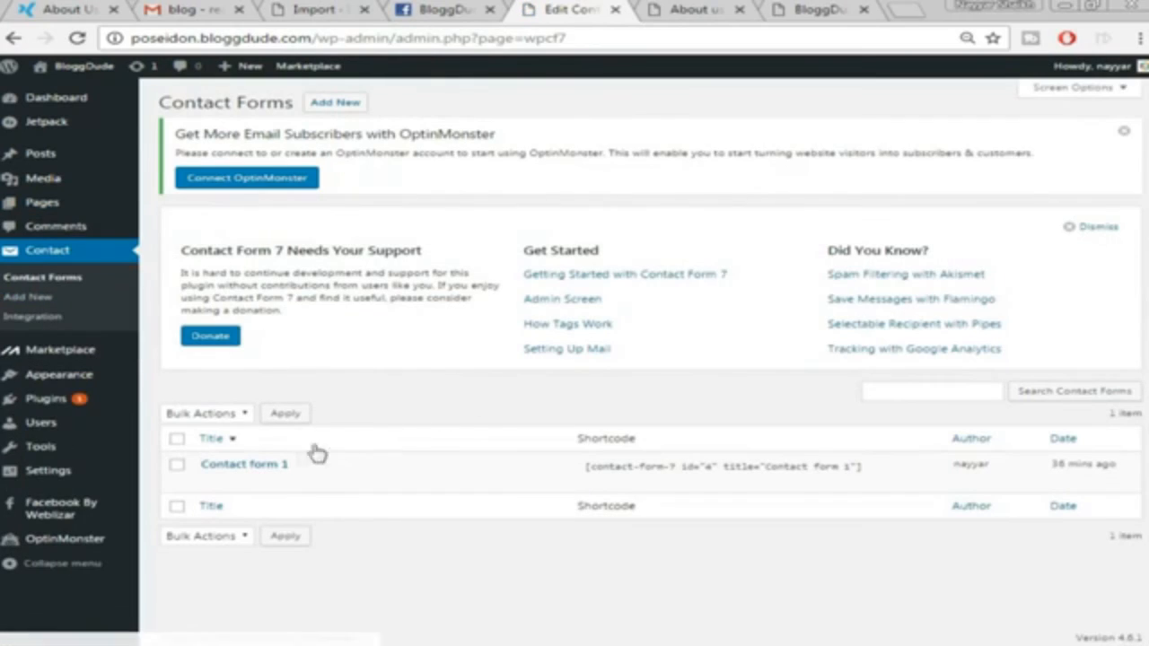
{"action": "mouse_move", "coordinate": [235, 482]}
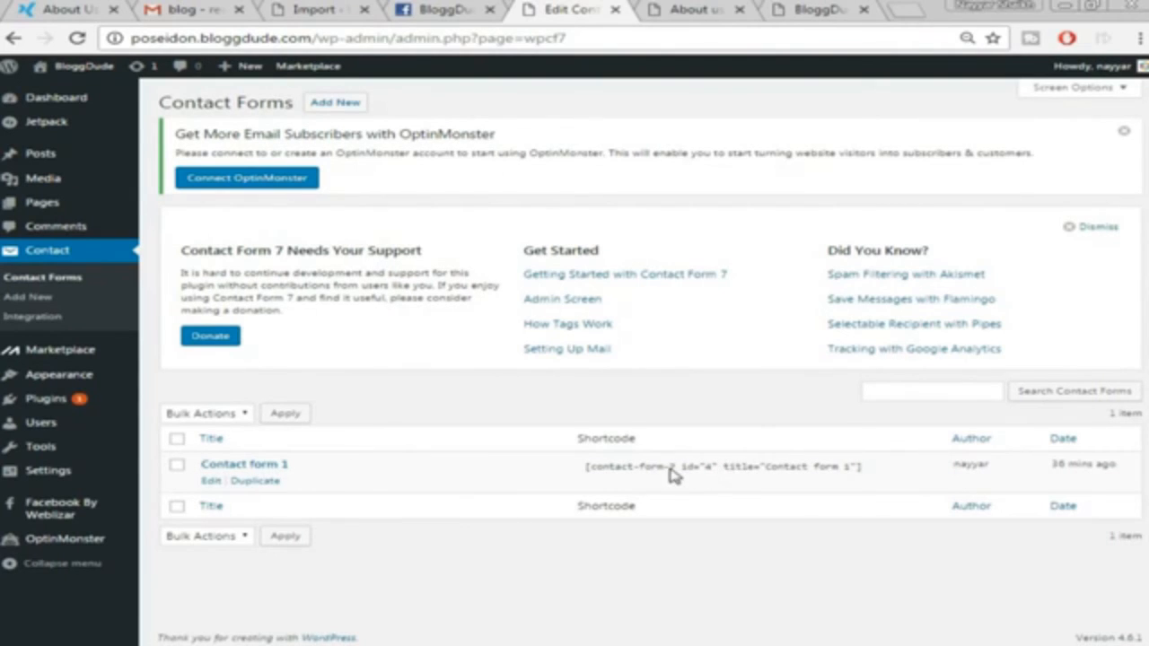
{"action": "left_click", "coordinate": [635, 468]}
{"action": "key", "text": "ctrl+c"}
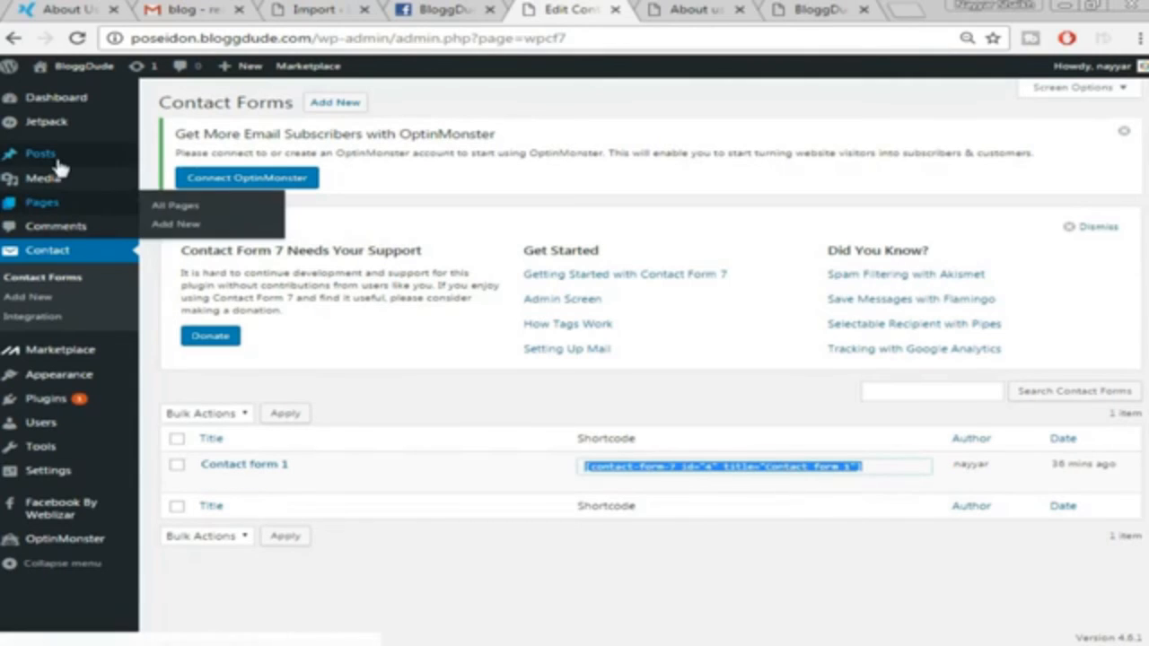
{"action": "mouse_move", "coordinate": [50, 208]}
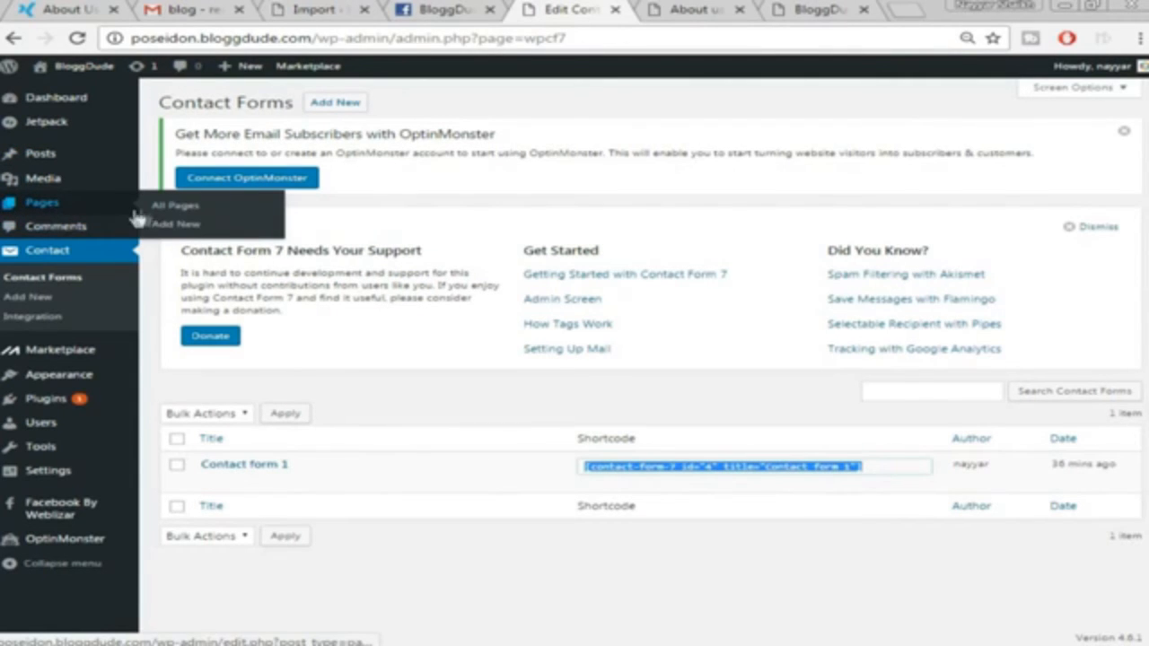
{"action": "left_click", "coordinate": [184, 226]}
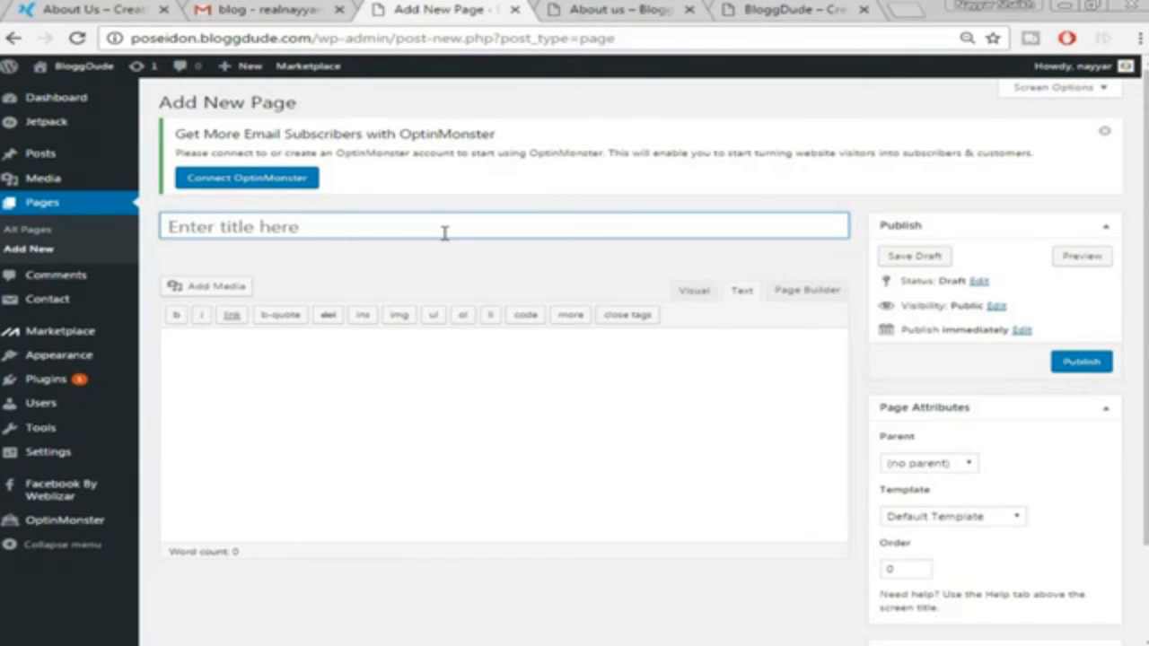
Title the new page 'Contact us' and add a two-column Page Builder row with a SiteOrigin Editor widget
{"action": "left_click", "coordinate": [444, 232]}
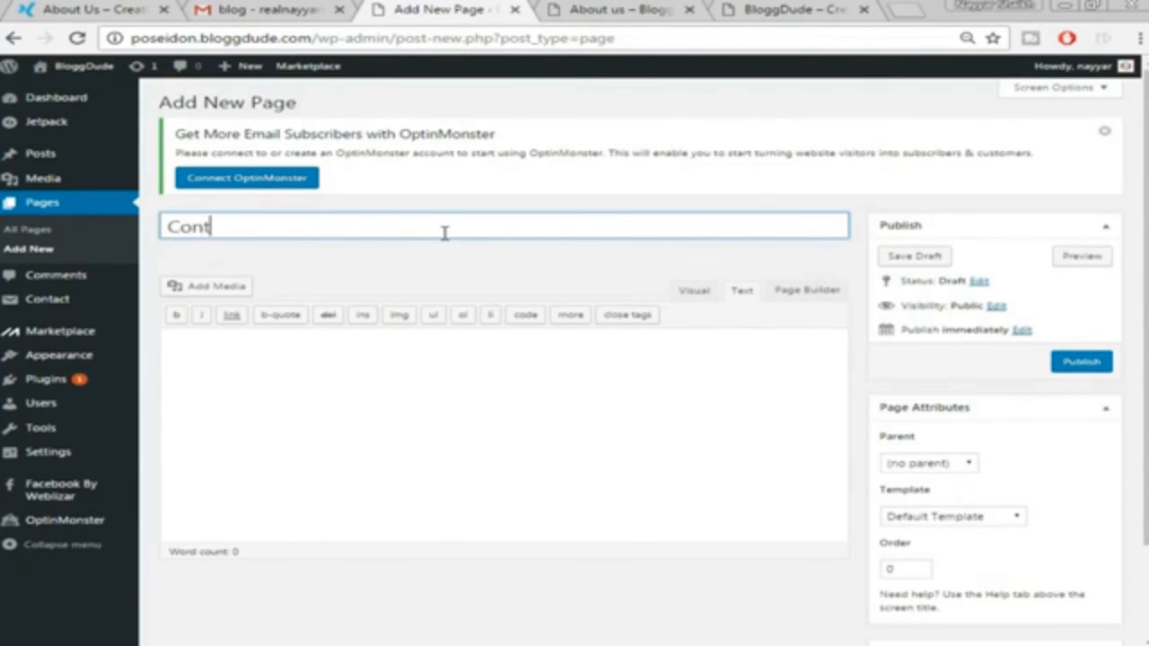
{"action": "type", "text": "Contact us"}
{"action": "left_click", "coordinate": [785, 303]}
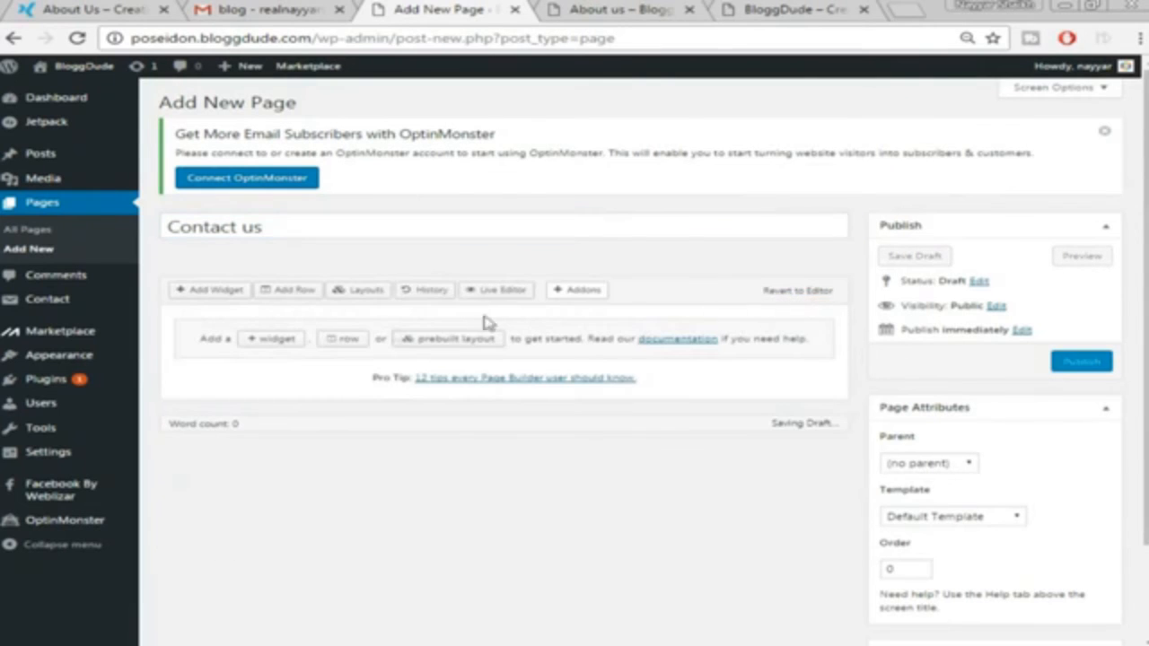
{"action": "left_click", "coordinate": [299, 293]}
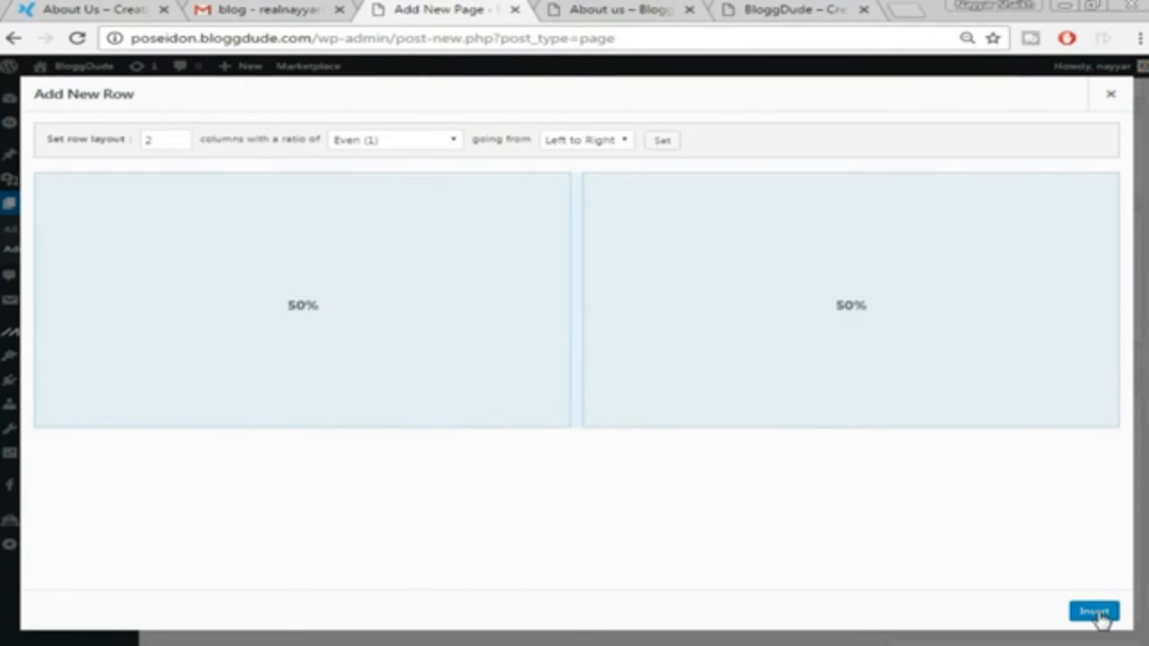
{"action": "left_click", "coordinate": [1097, 610]}
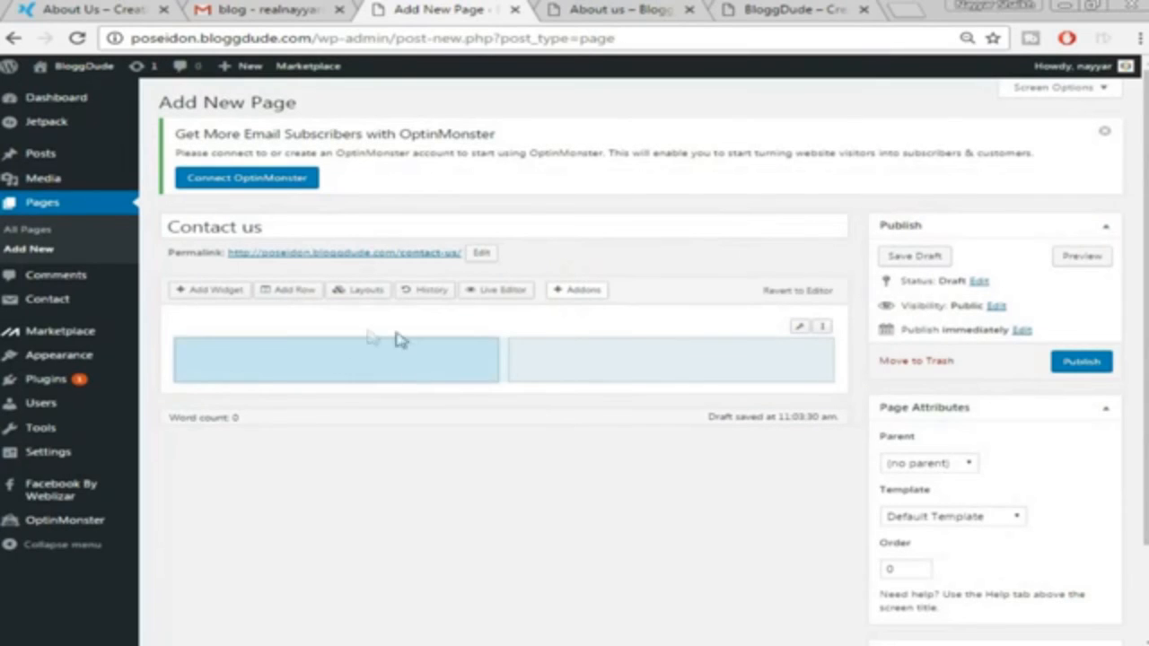
{"action": "left_click", "coordinate": [215, 290]}
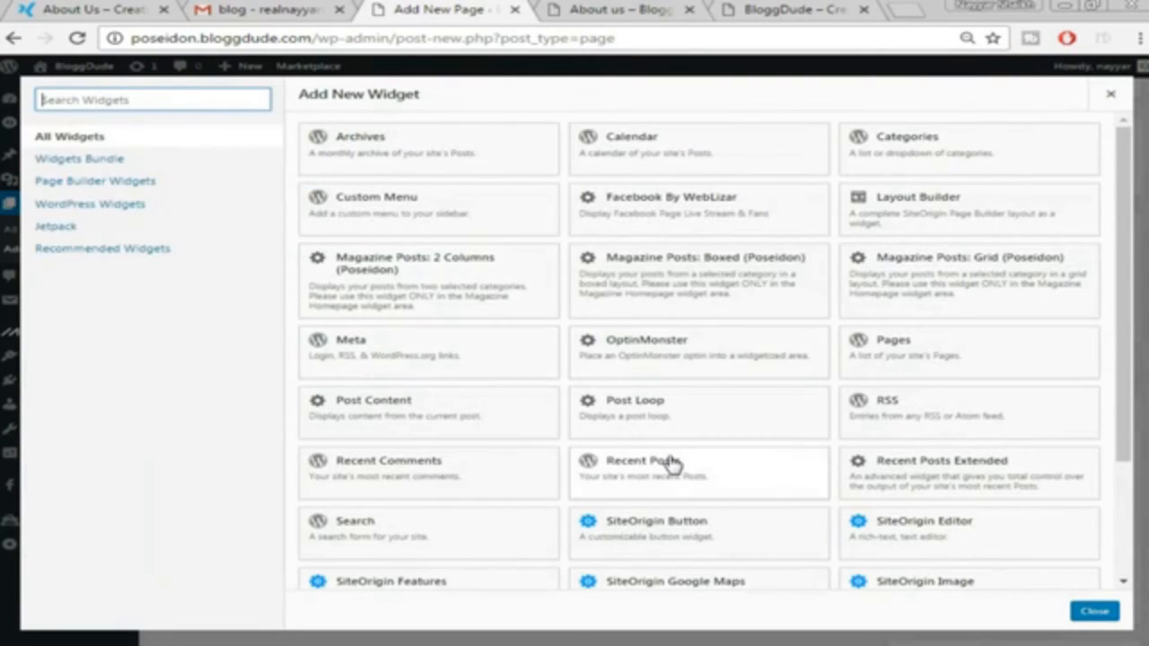
{"action": "scroll", "coordinate": [672, 464], "scroll_direction": "down", "scroll_amount": 3}
{"action": "left_click", "coordinate": [927, 368]}
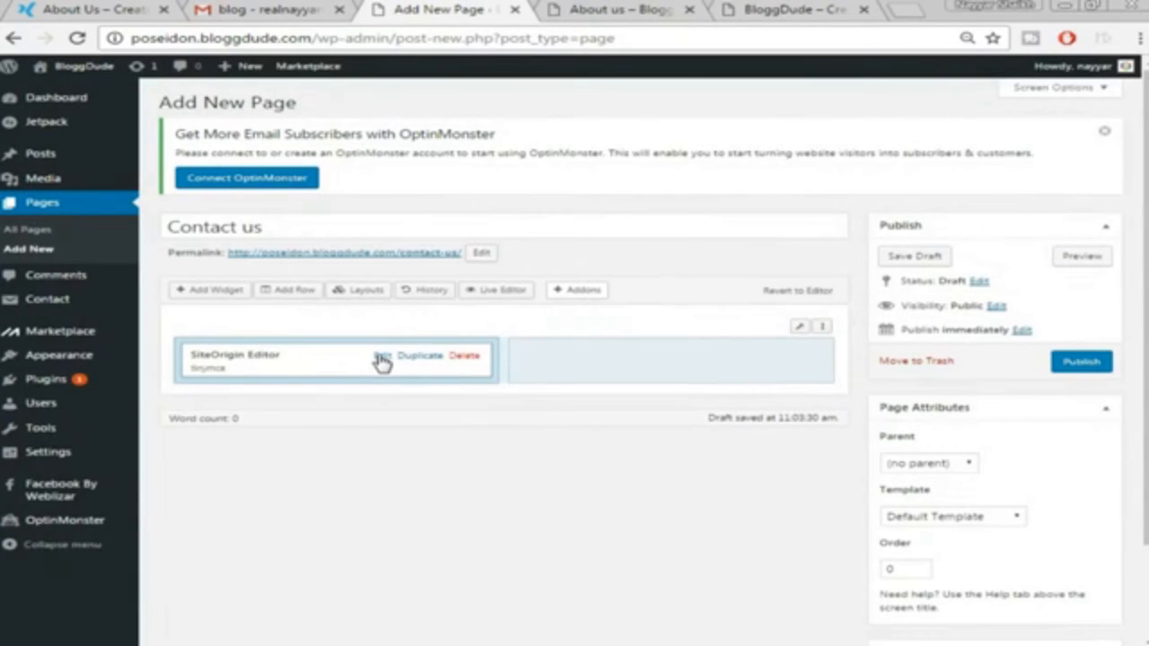
Paste the Contact form 1 shortcode into the left-column editor widget and save it, checking the demo Contact Us page
{"action": "left_click", "coordinate": [382, 357]}
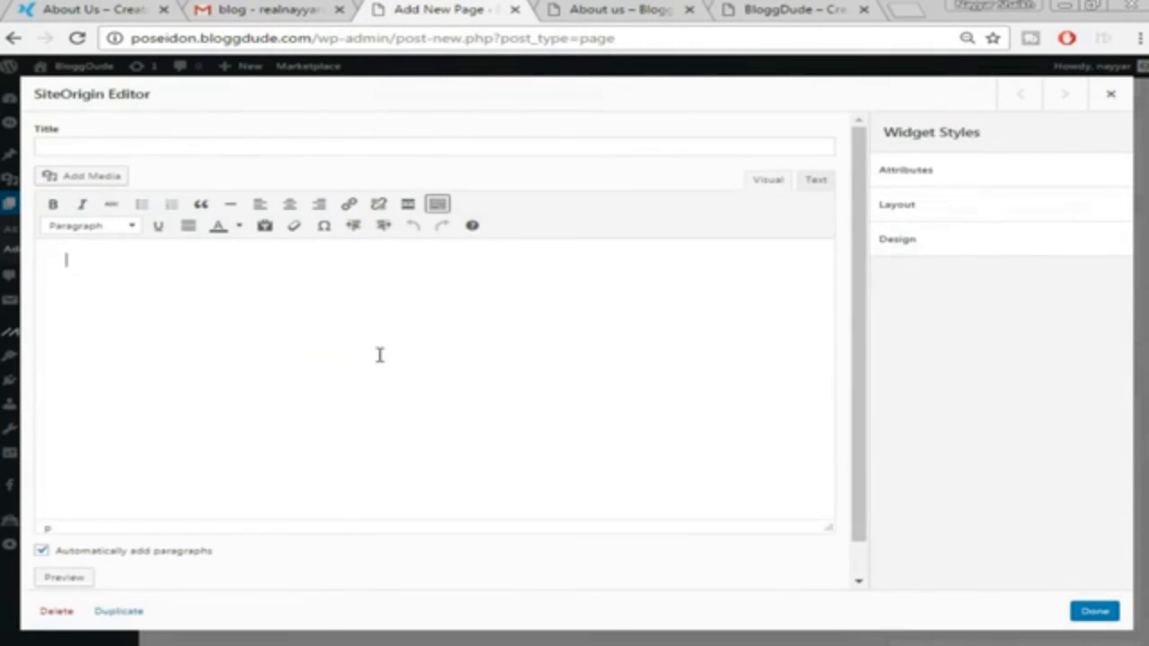
{"action": "key", "text": "ctrl+v"}
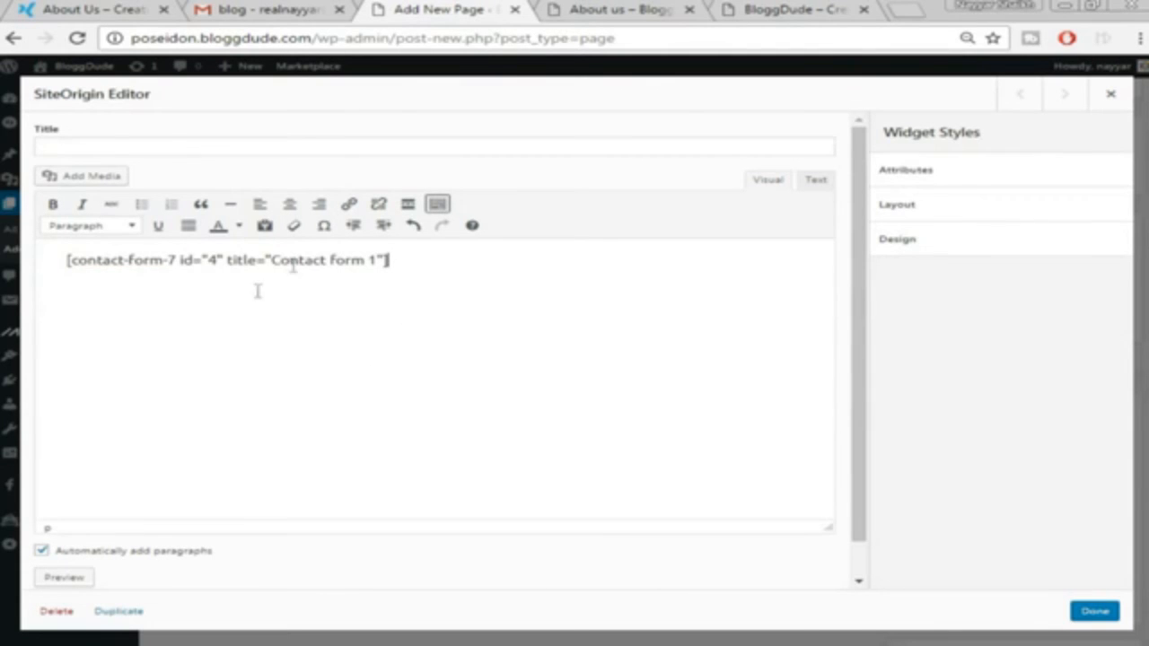
{"action": "left_click", "coordinate": [49, 10]}
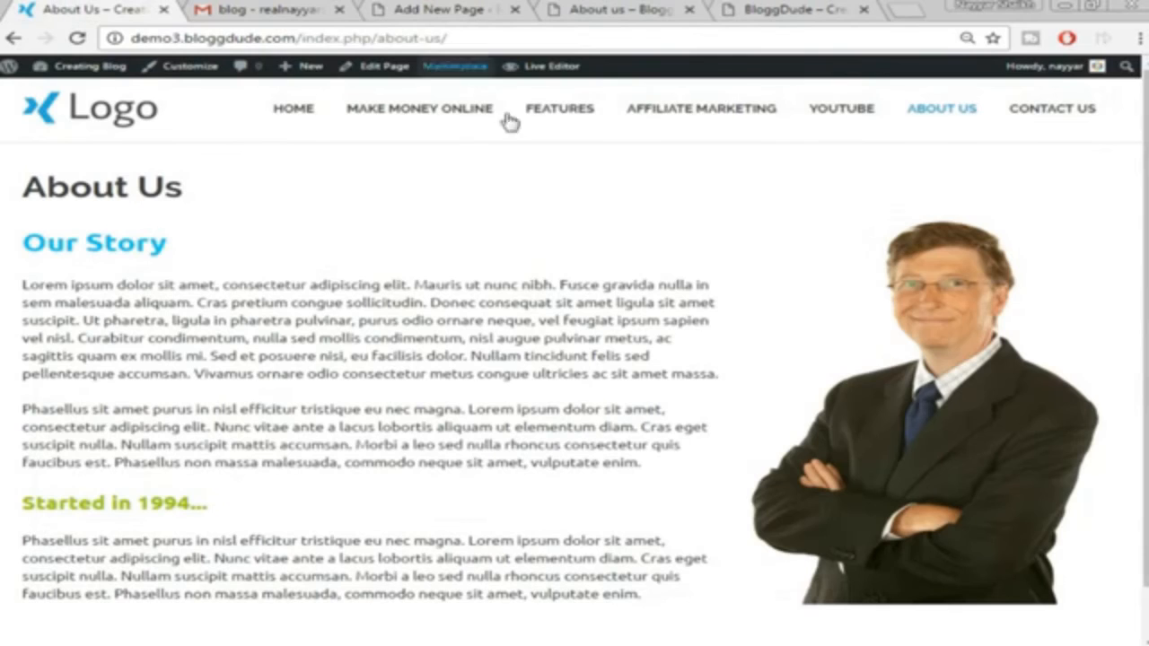
{"action": "left_click", "coordinate": [1071, 111]}
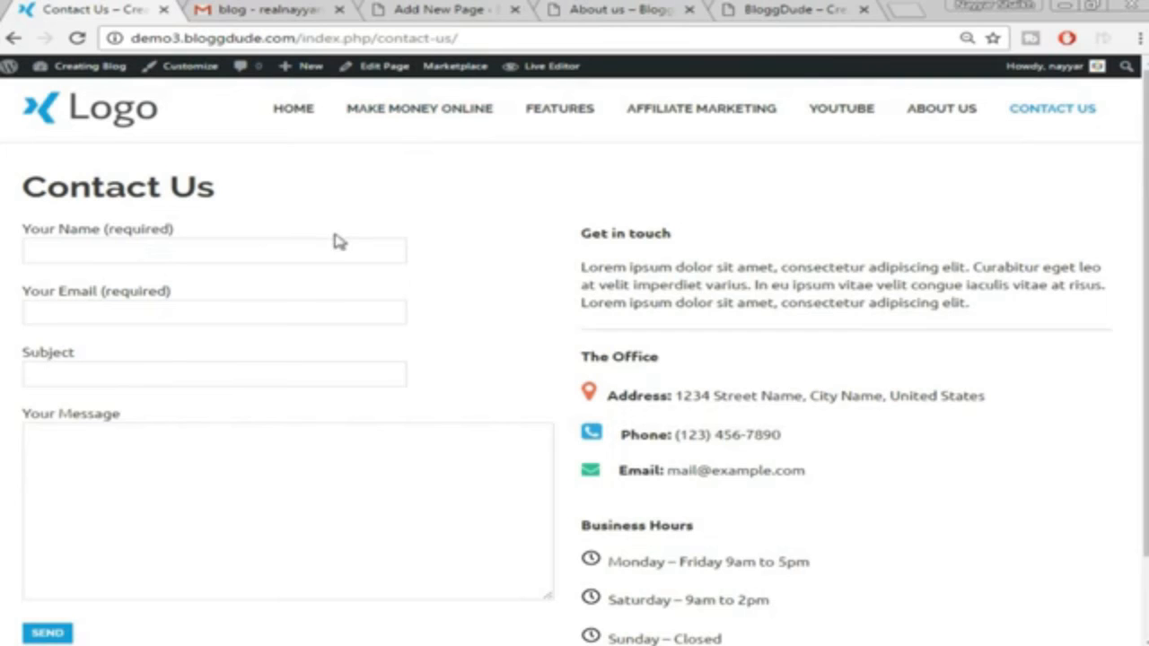
{"action": "left_click", "coordinate": [628, 9]}
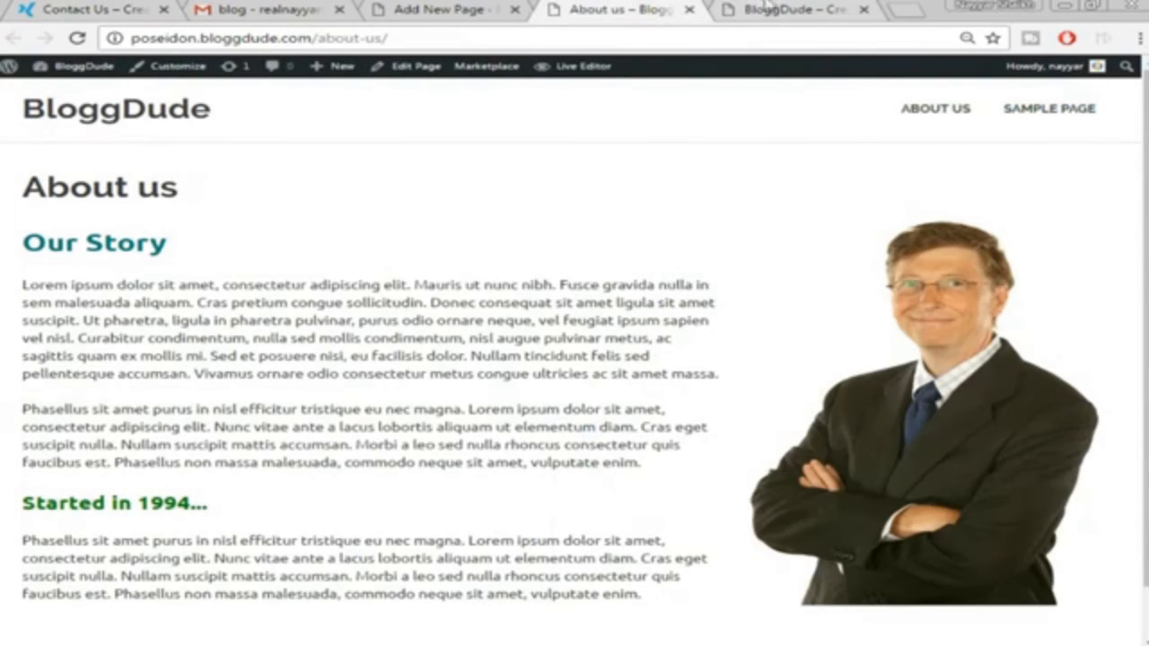
{"action": "left_click", "coordinate": [430, 9]}
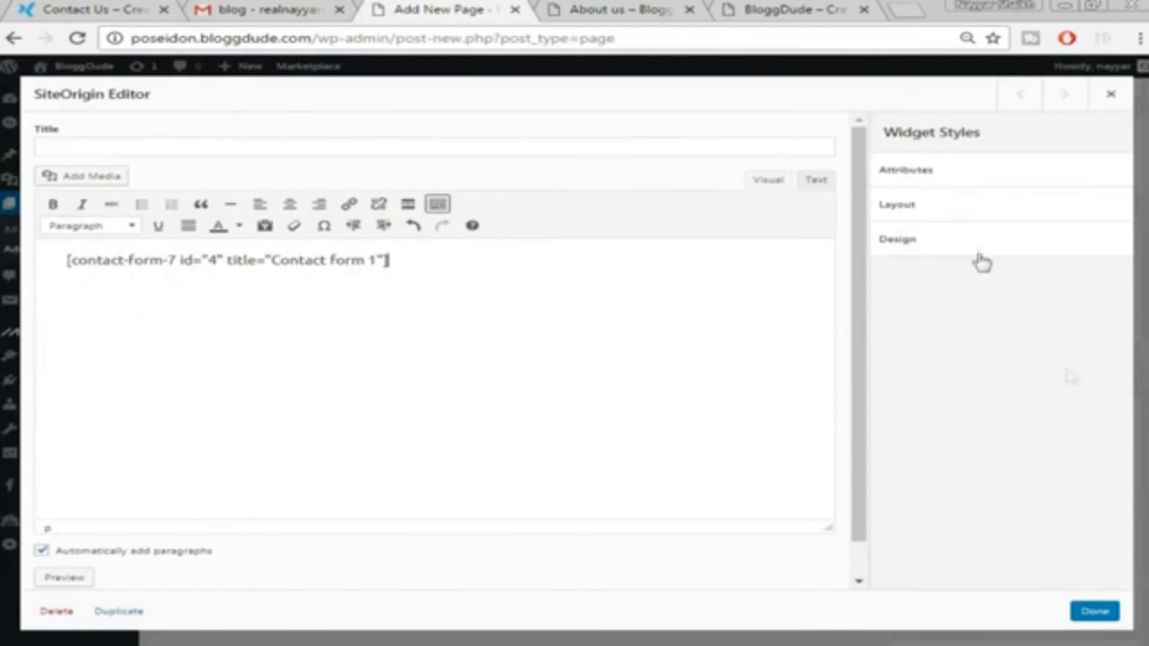
{"action": "left_click", "coordinate": [1094, 612]}
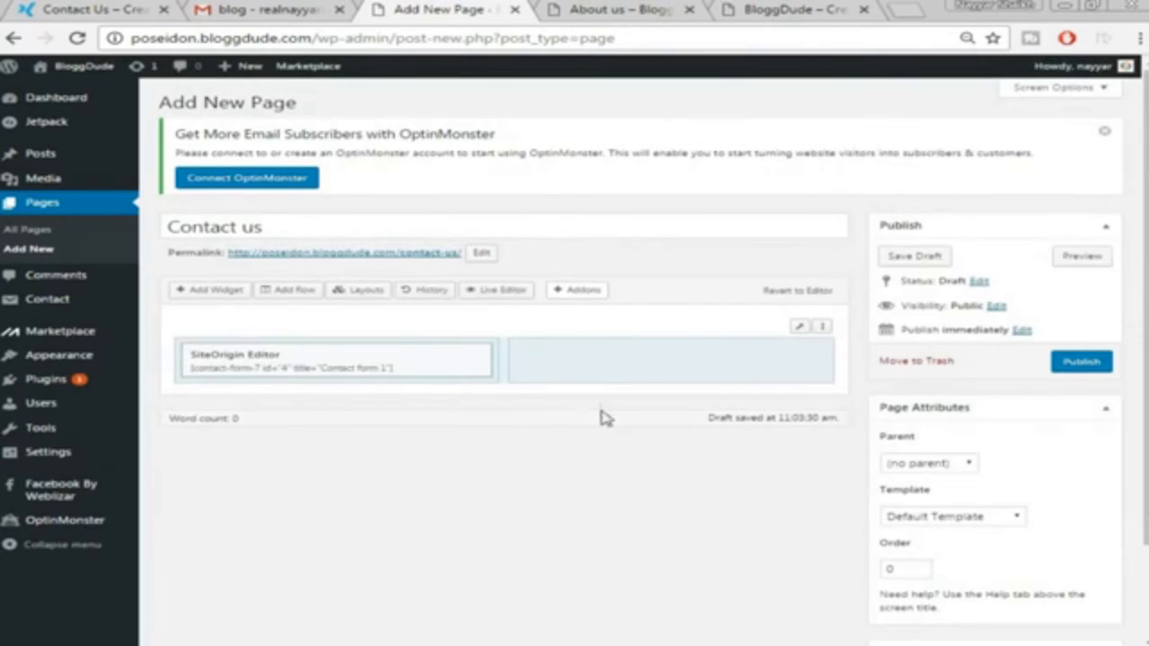
{"action": "left_click", "coordinate": [622, 366]}
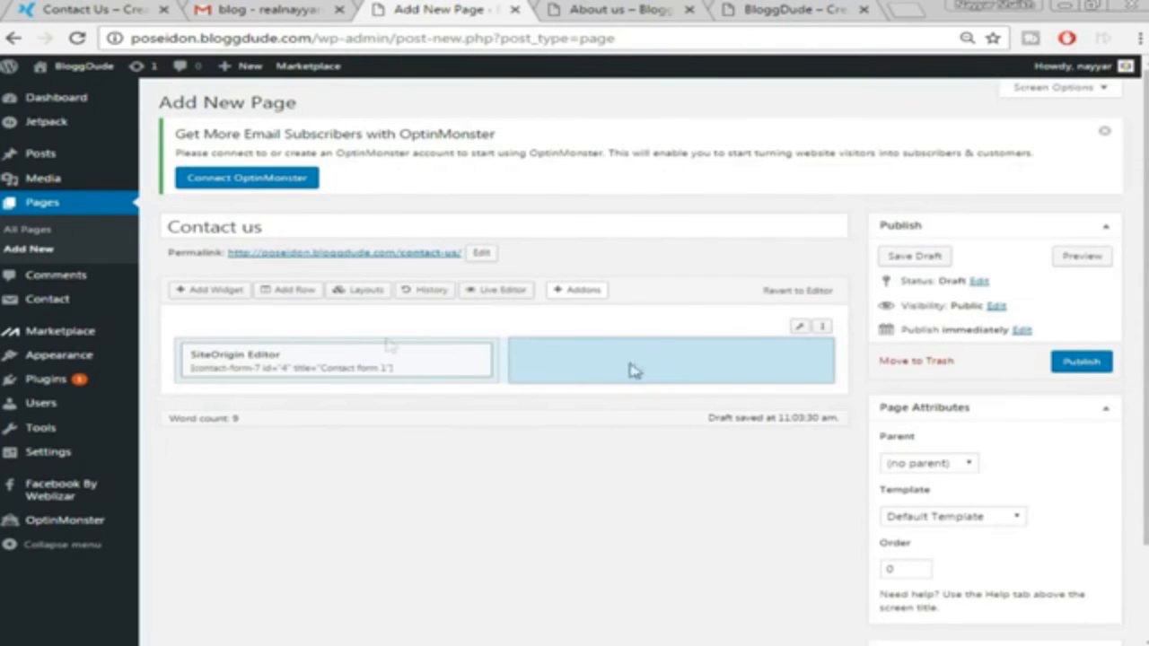
Add a SiteOrigin Editor widget to the right column and open it for editing
{"action": "left_click", "coordinate": [216, 292]}
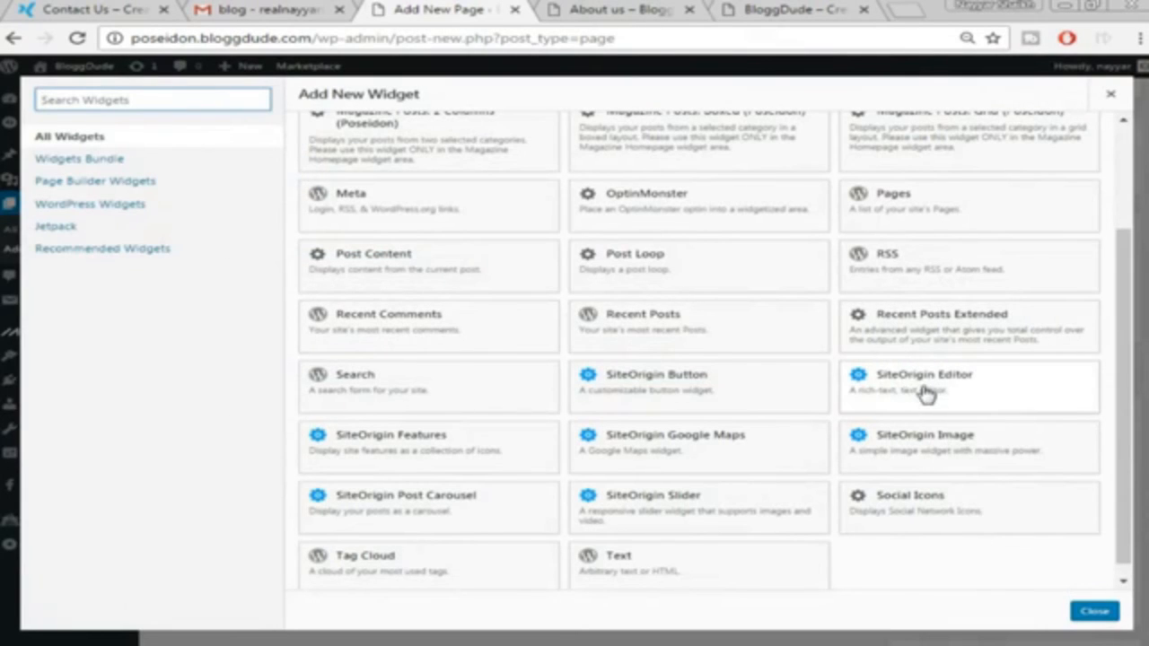
{"action": "left_click", "coordinate": [925, 394]}
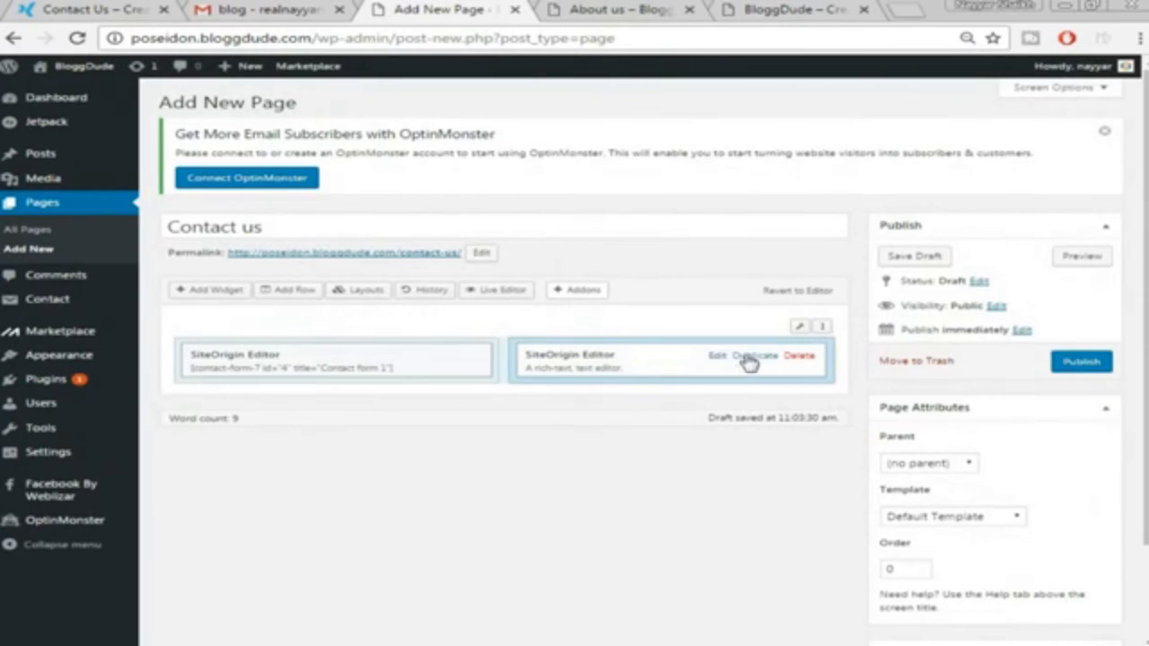
{"action": "left_click", "coordinate": [718, 356]}
Copy the contact details from the right column of the demo site's Contact Us page
{"action": "left_click", "coordinate": [106, 9]}
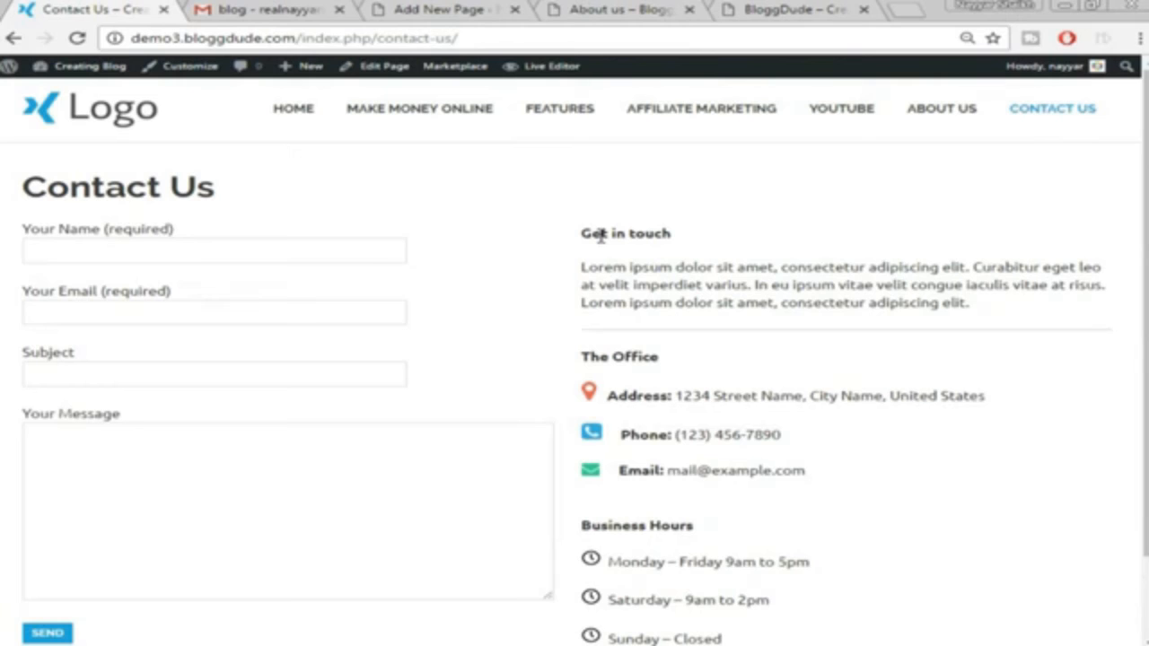
{"action": "left_click_drag", "start_coordinate": [583, 236], "coordinate": [759, 538]}
{"action": "right_click", "coordinate": [648, 183]}
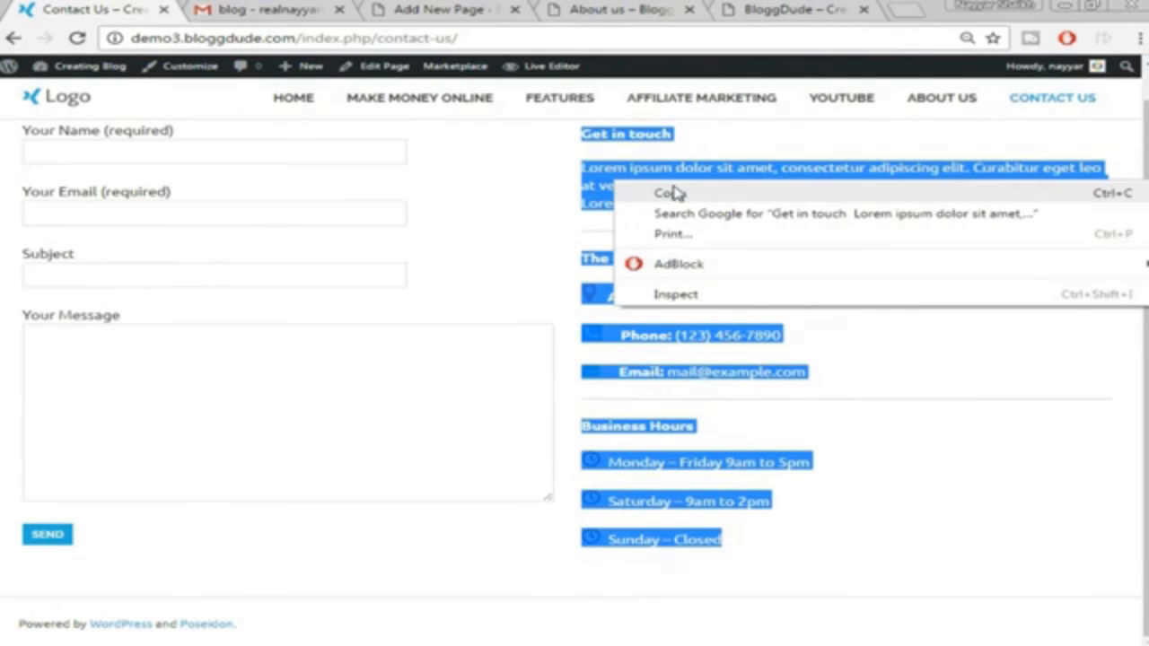
{"action": "left_click", "coordinate": [668, 193]}
{"action": "left_click", "coordinate": [620, 9]}
{"action": "left_click", "coordinate": [439, 9]}
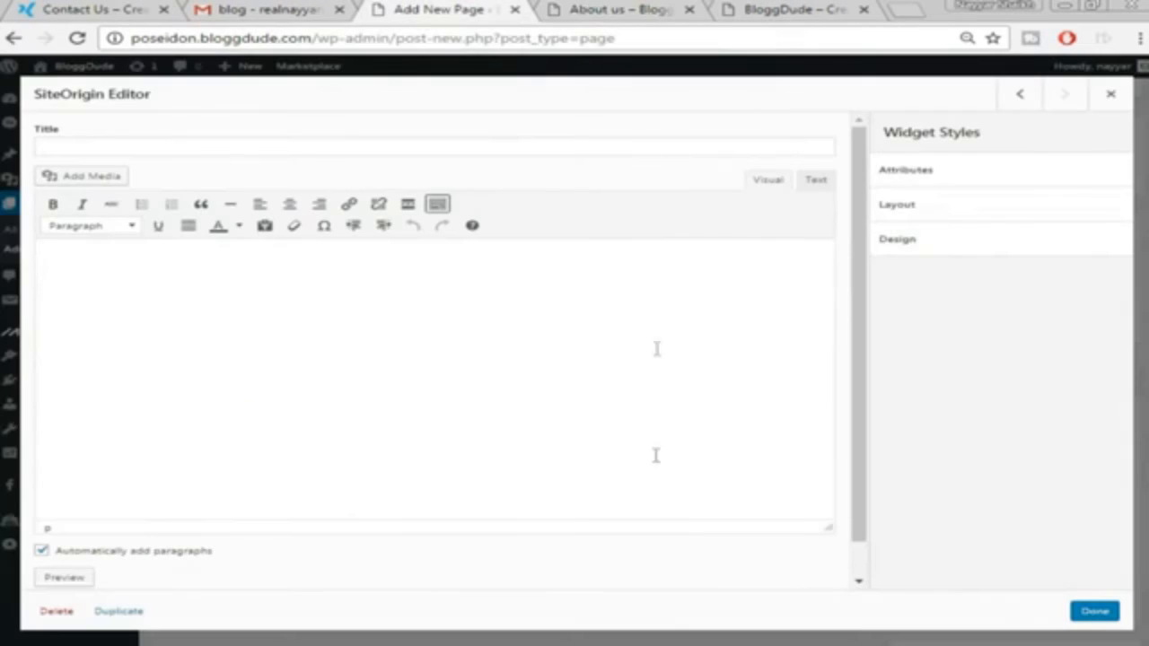
Paste the copied Get in touch, office, phone, email and business hours details into the widget
{"action": "right_click", "coordinate": [352, 371]}
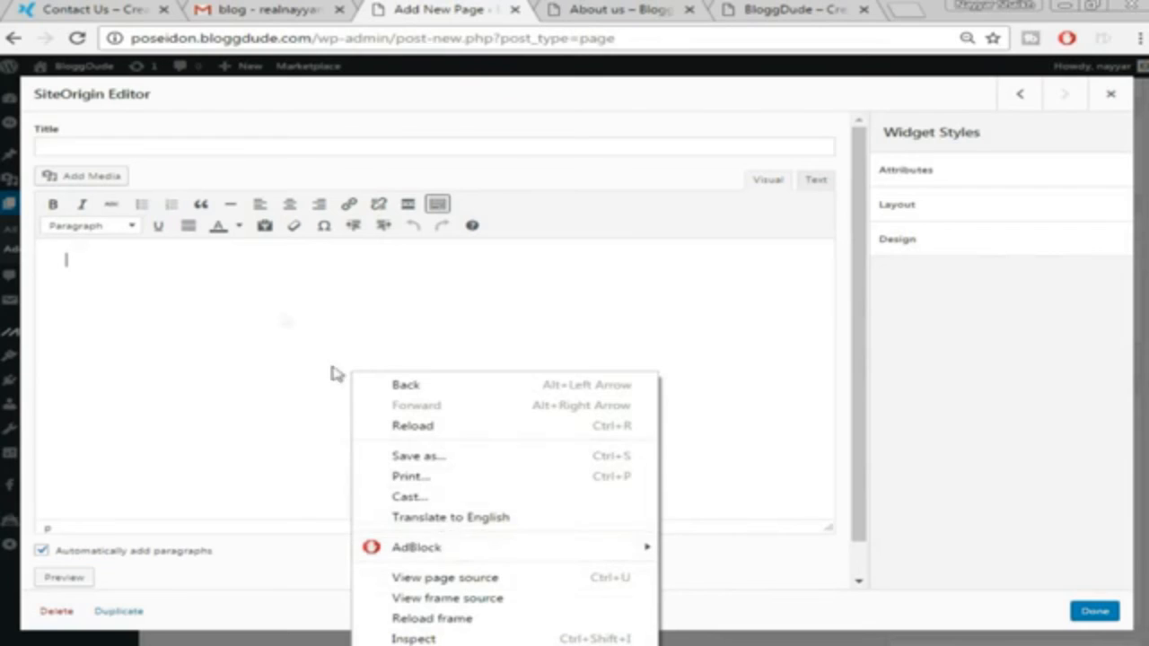
{"action": "left_click", "coordinate": [281, 309]}
{"action": "key", "text": "ctrl+v"}
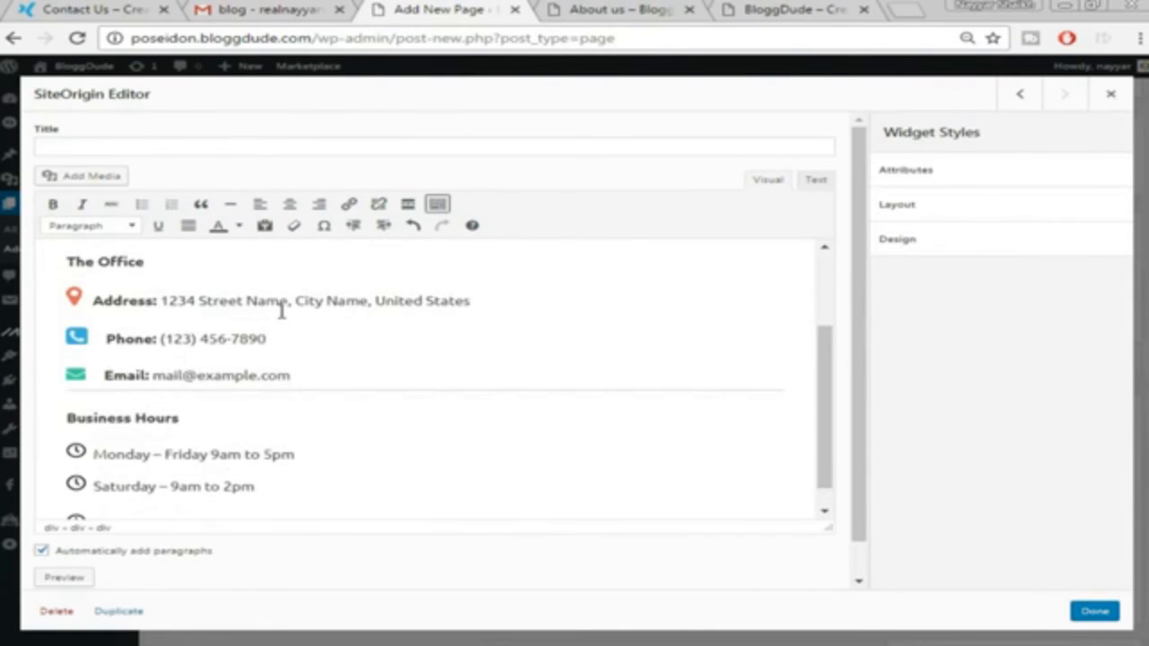
{"action": "scroll", "coordinate": [281, 310], "scroll_direction": "up", "scroll_amount": 2}
{"action": "scroll", "coordinate": [282, 318], "scroll_direction": "down", "scroll_amount": 1}
{"action": "scroll", "coordinate": [135, 307], "scroll_direction": "up", "scroll_amount": 1}
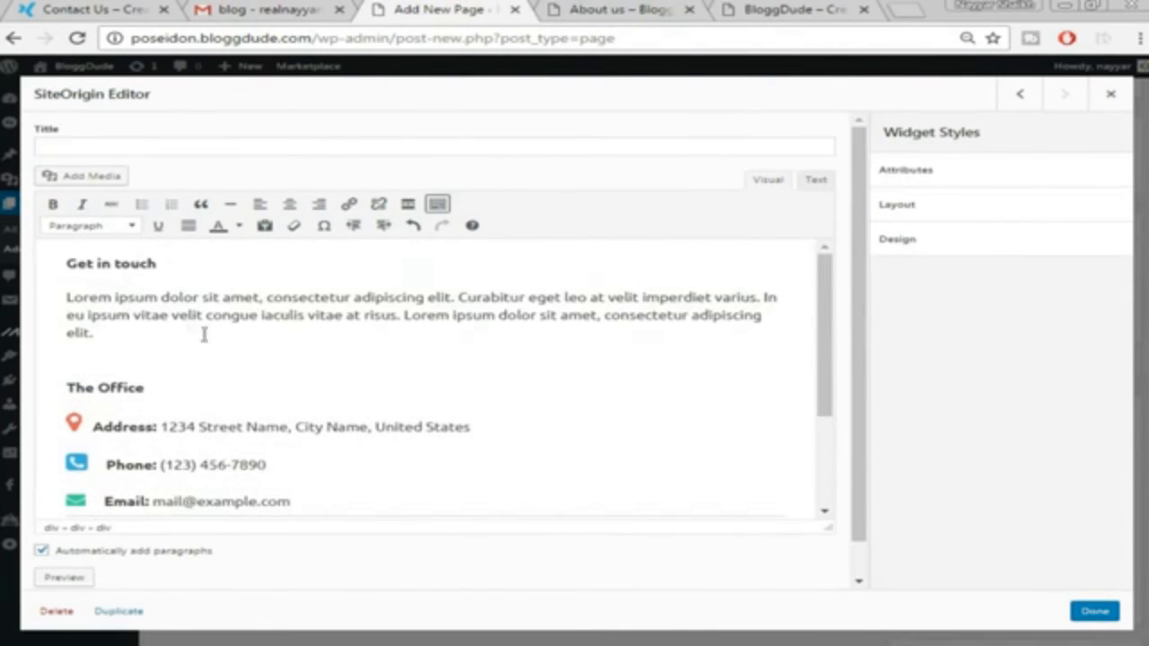
Review the pasted text and address, phone and email icons, then save the widget
{"action": "left_click_drag", "start_coordinate": [63, 289], "coordinate": [195, 334]}
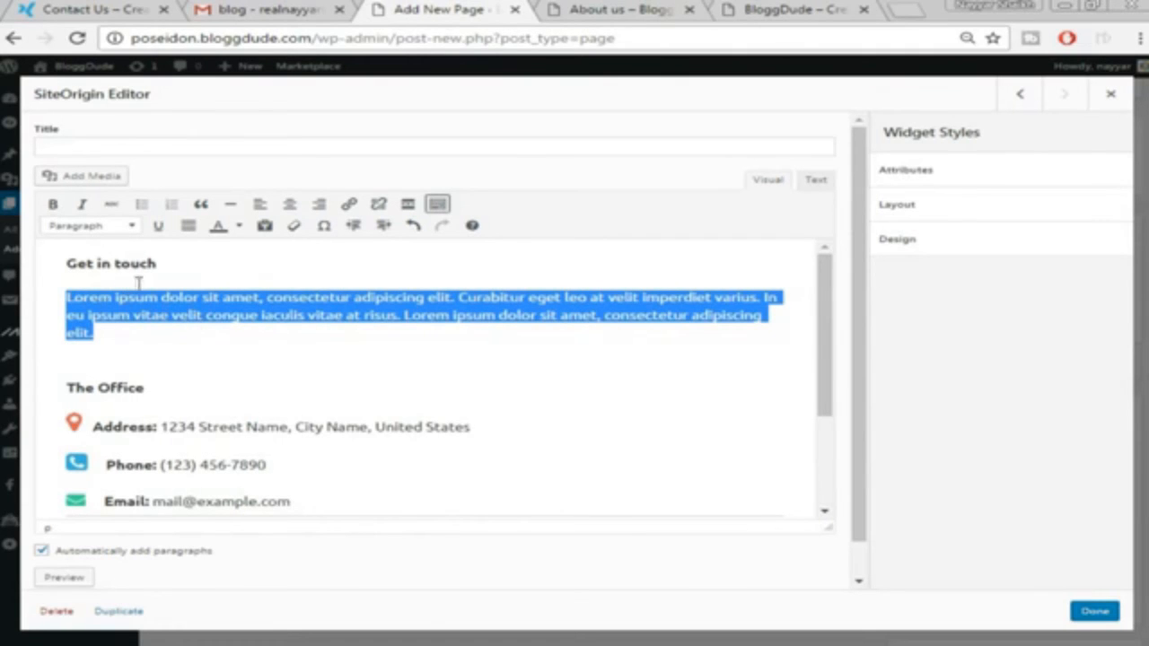
{"action": "scroll", "coordinate": [77, 359], "scroll_direction": "down", "scroll_amount": 1}
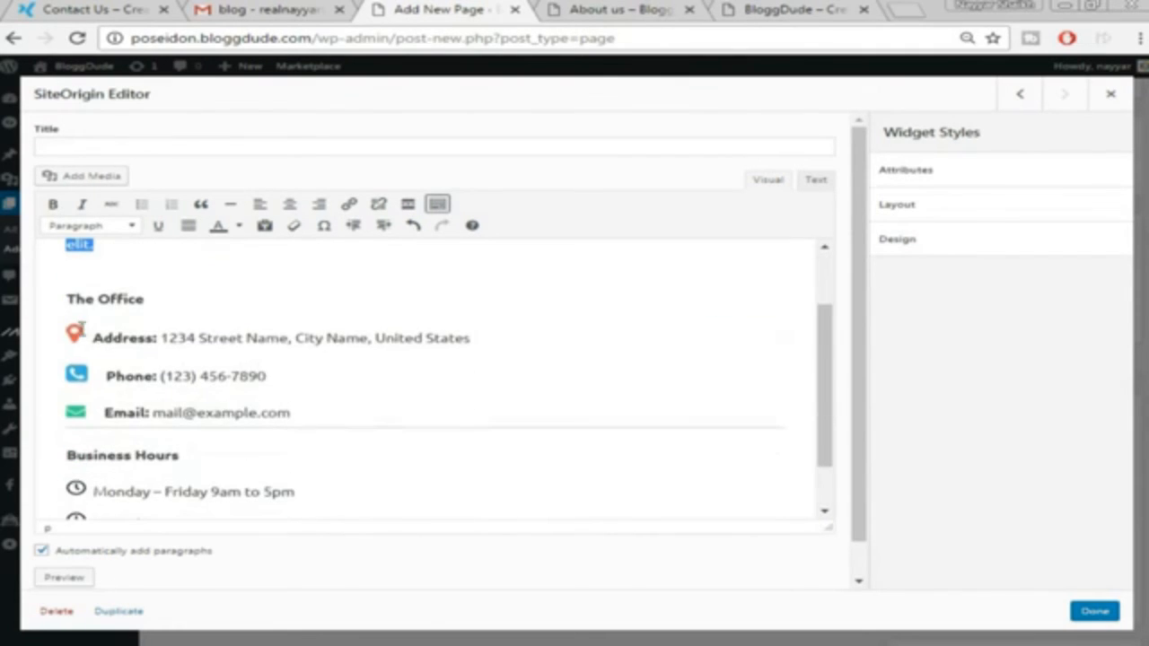
{"action": "left_click", "coordinate": [74, 334]}
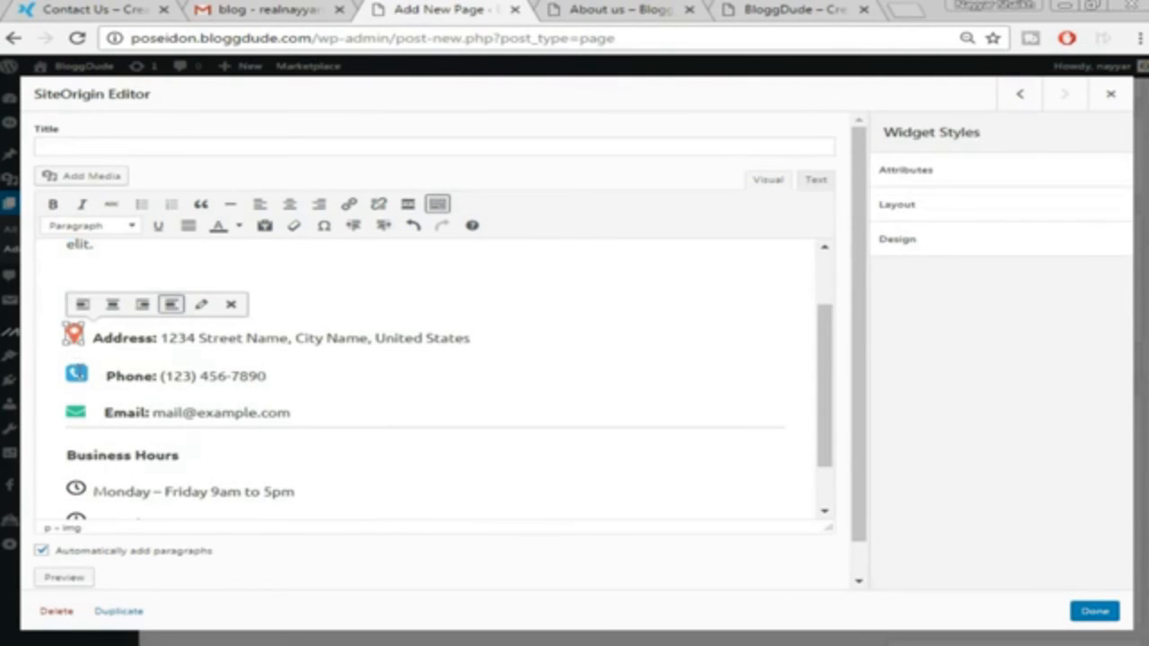
{"action": "left_click", "coordinate": [77, 375]}
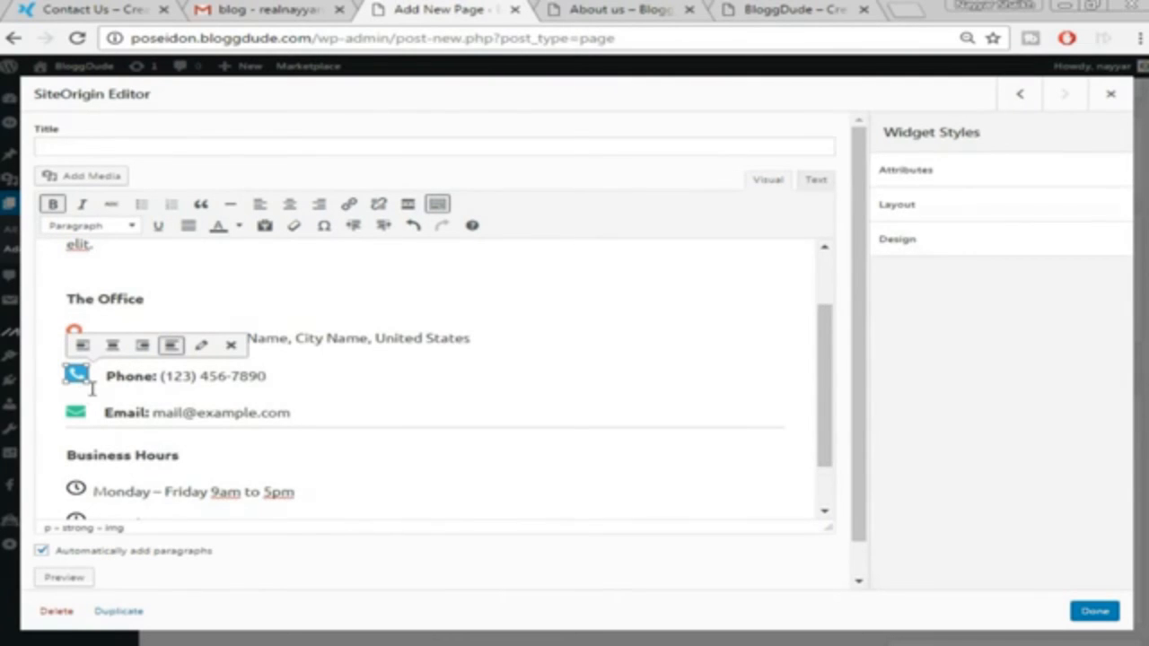
{"action": "left_click", "coordinate": [76, 413]}
{"action": "left_click", "coordinate": [516, 411]}
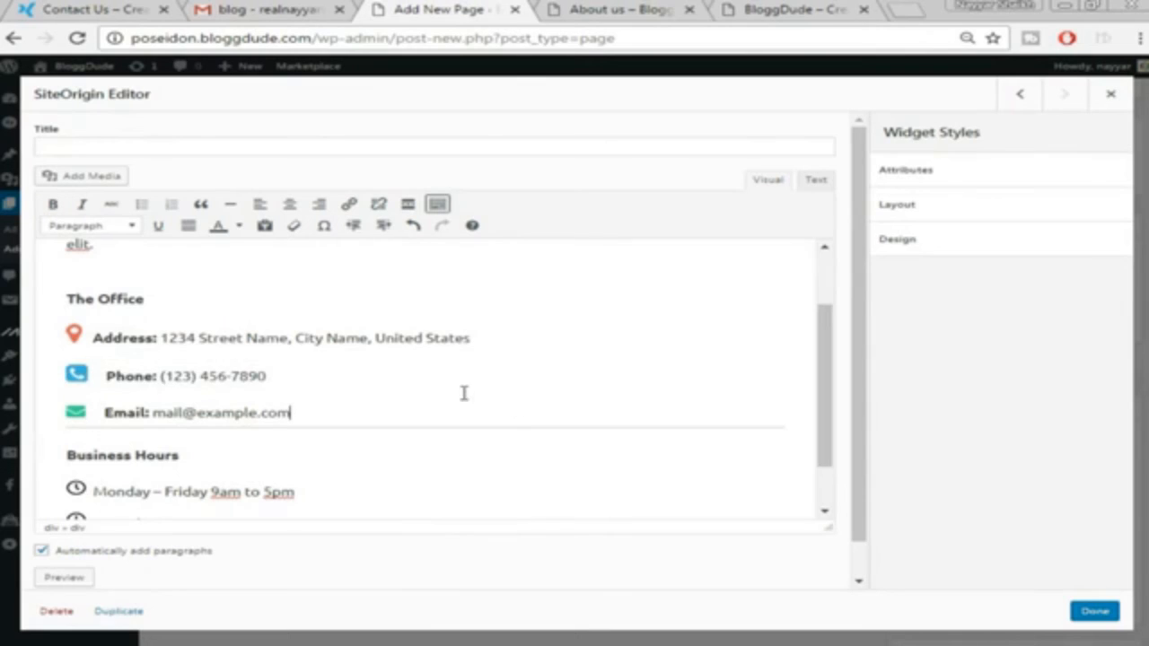
{"action": "scroll", "coordinate": [458, 391], "scroll_direction": "down", "scroll_amount": 1}
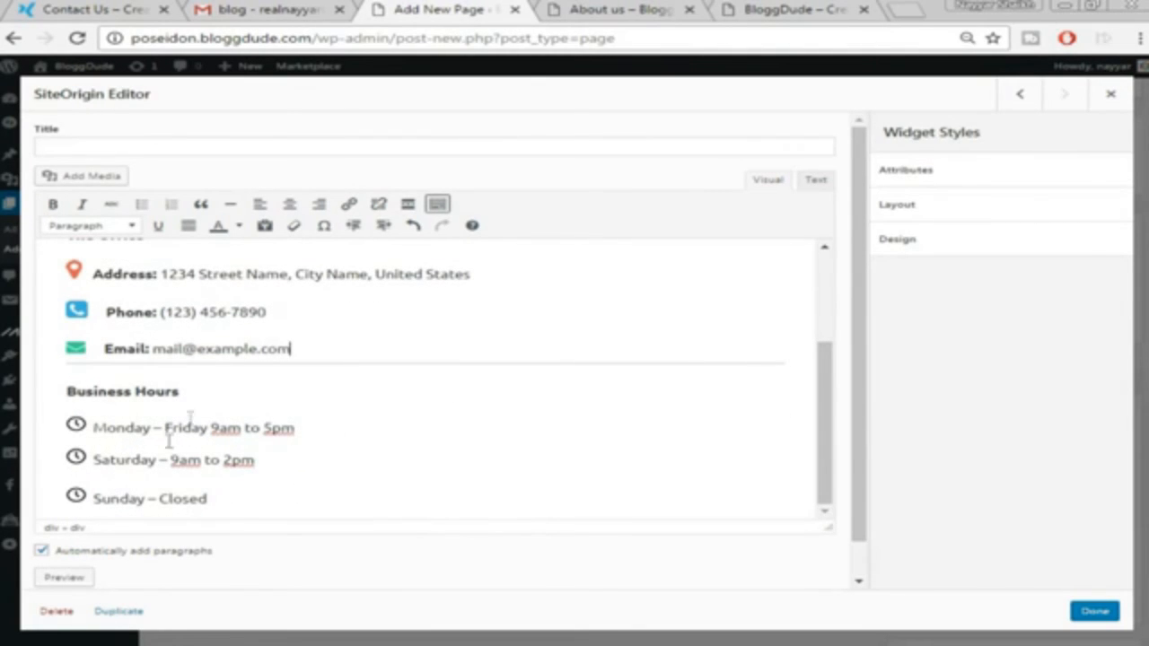
{"action": "scroll", "coordinate": [364, 381], "scroll_direction": "up", "scroll_amount": 3}
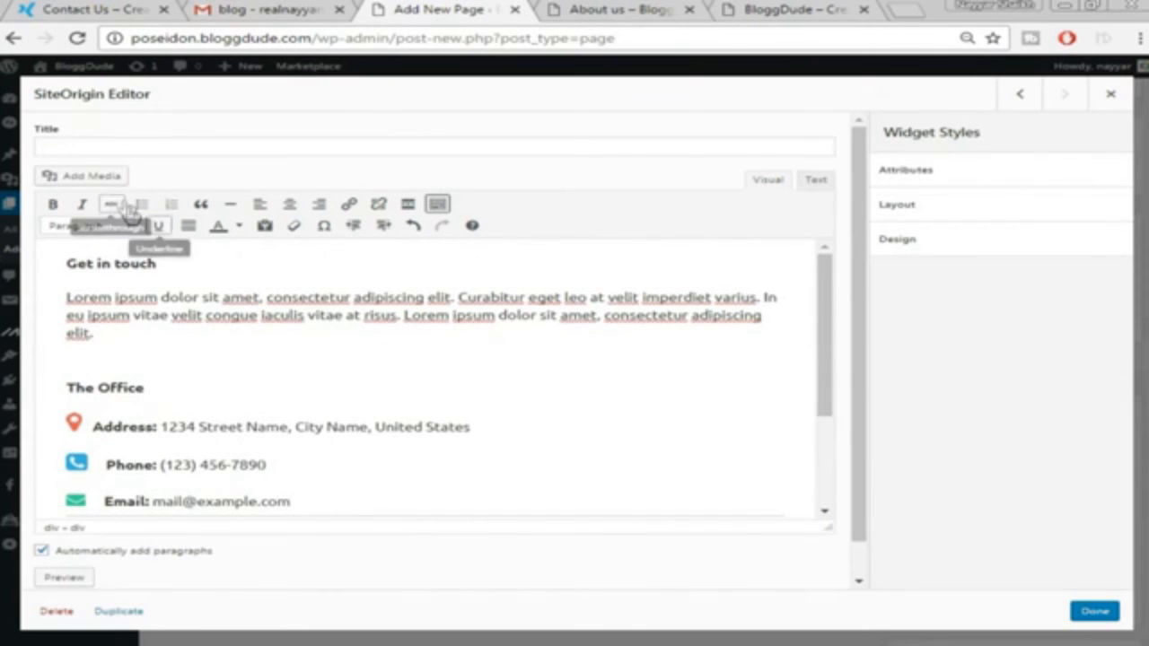
{"action": "scroll", "coordinate": [178, 388], "scroll_direction": "down", "scroll_amount": 4}
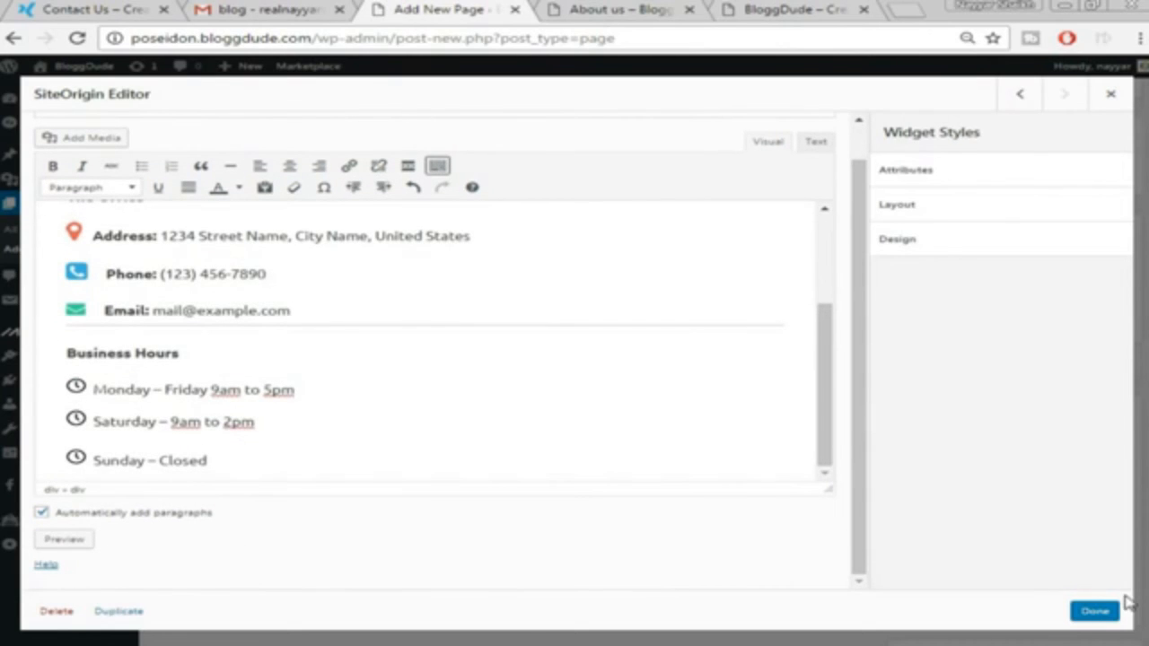
{"action": "left_click", "coordinate": [1096, 611]}
{"action": "scroll", "coordinate": [1082, 377], "scroll_direction": "down", "scroll_amount": 2}
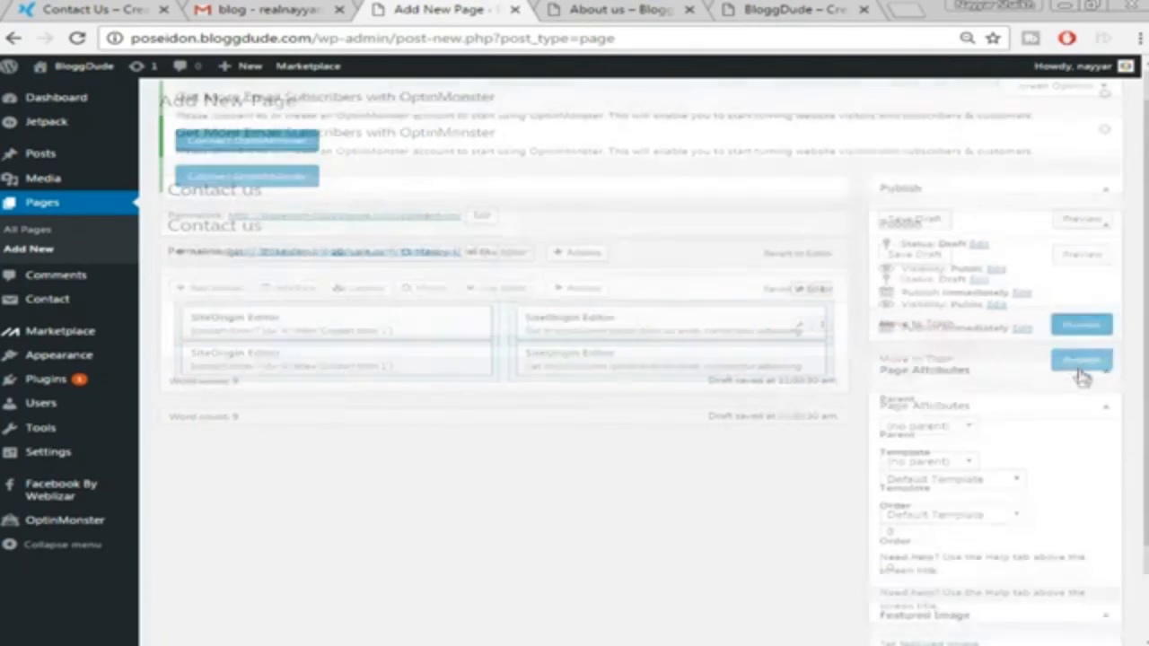
Set the Contact us page template to Full-width Page and publish it
{"action": "left_click", "coordinate": [947, 429]}
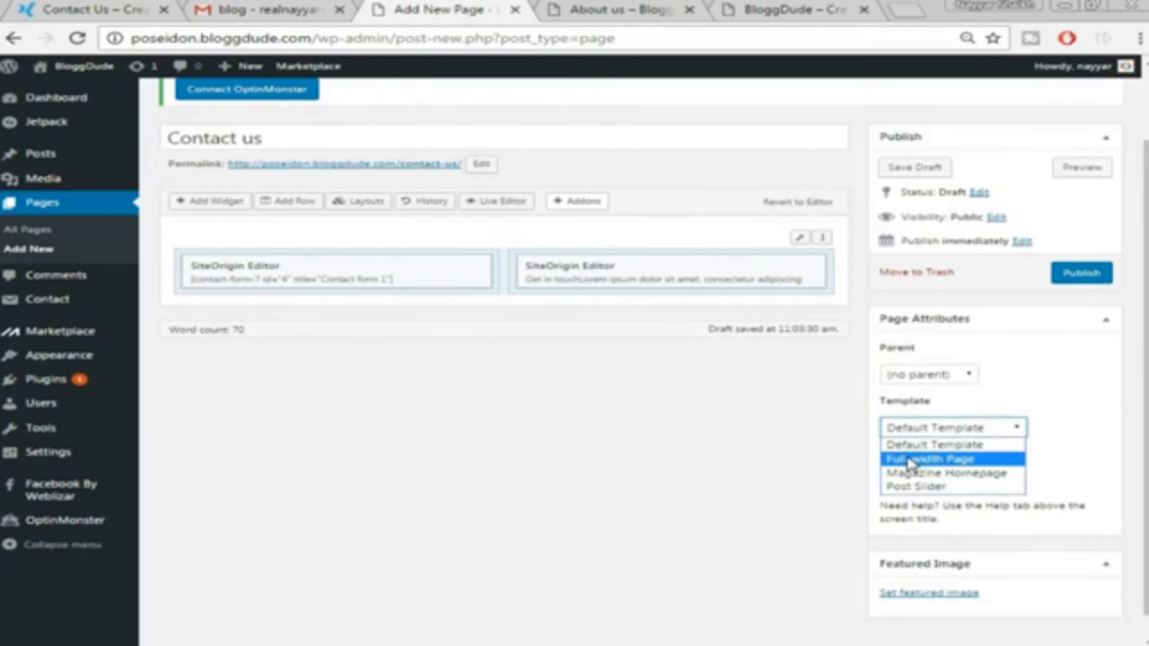
{"action": "left_click", "coordinate": [911, 460]}
{"action": "scroll", "coordinate": [1135, 368], "scroll_direction": "up", "scroll_amount": 1}
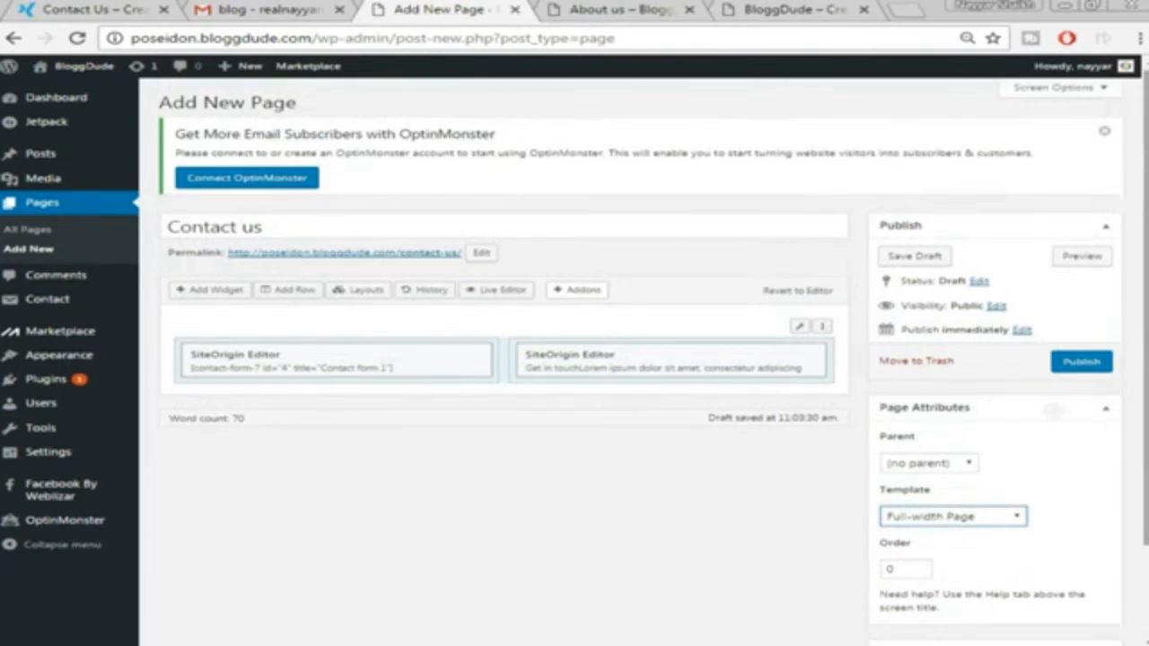
{"action": "left_click", "coordinate": [1107, 364]}
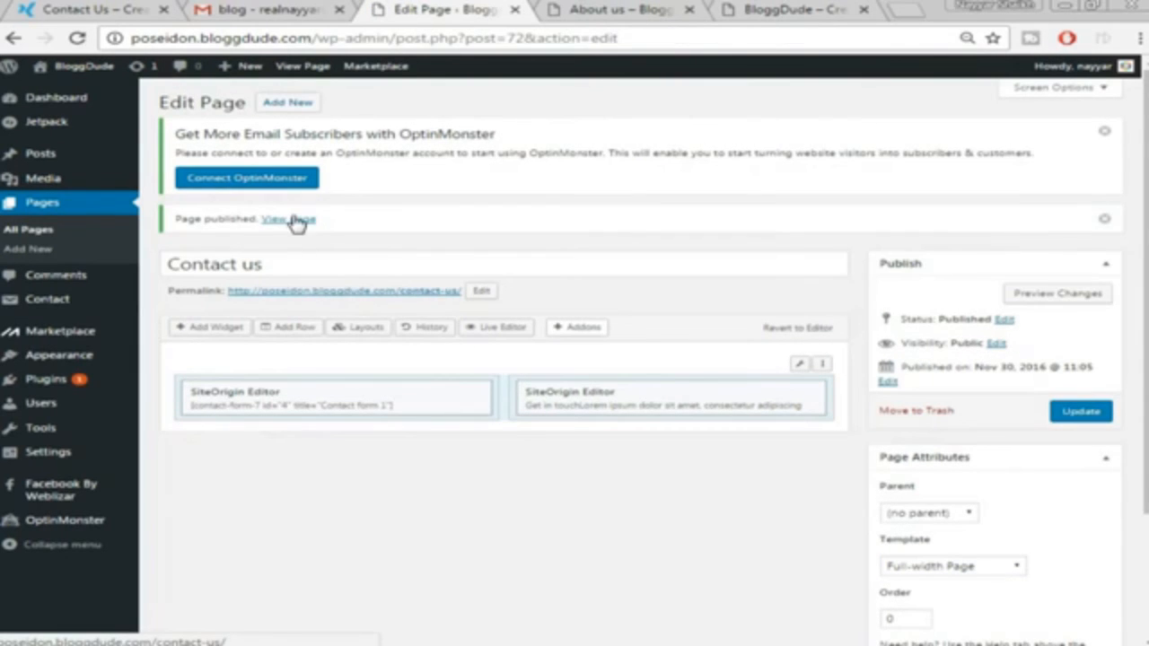
Open the published Contact us page in a new tab and compare it with the demo
{"action": "right_click", "coordinate": [296, 220]}
{"action": "left_click", "coordinate": [314, 230]}
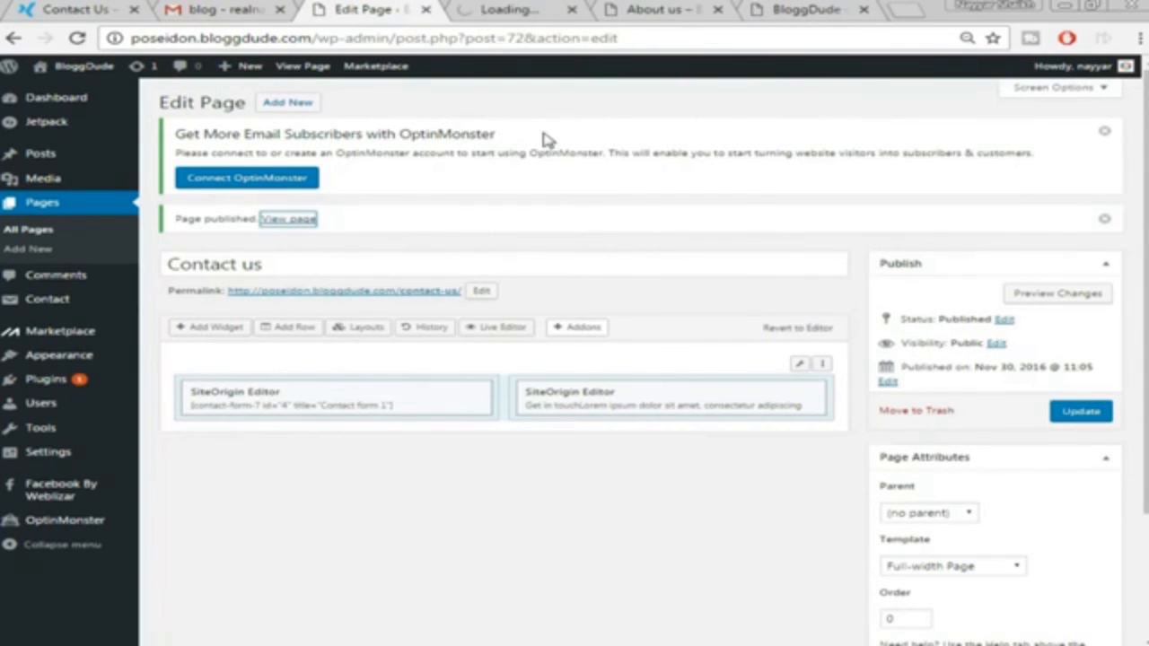
{"action": "left_click", "coordinate": [535, 7]}
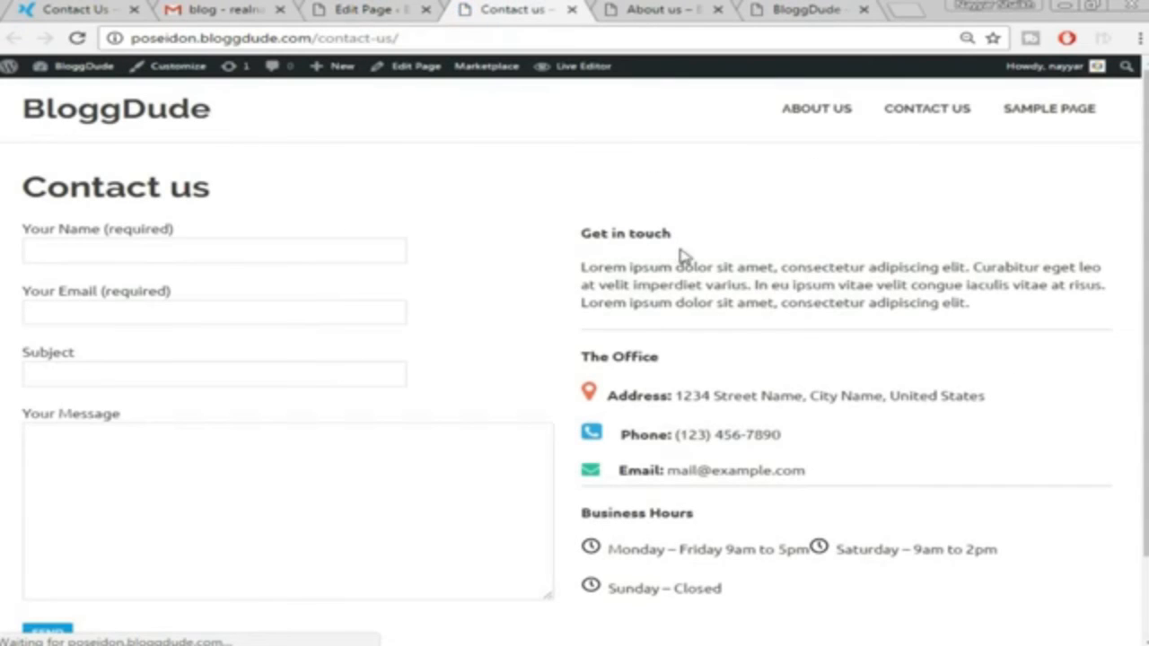
{"action": "scroll", "coordinate": [736, 325], "scroll_direction": "down", "scroll_amount": 1}
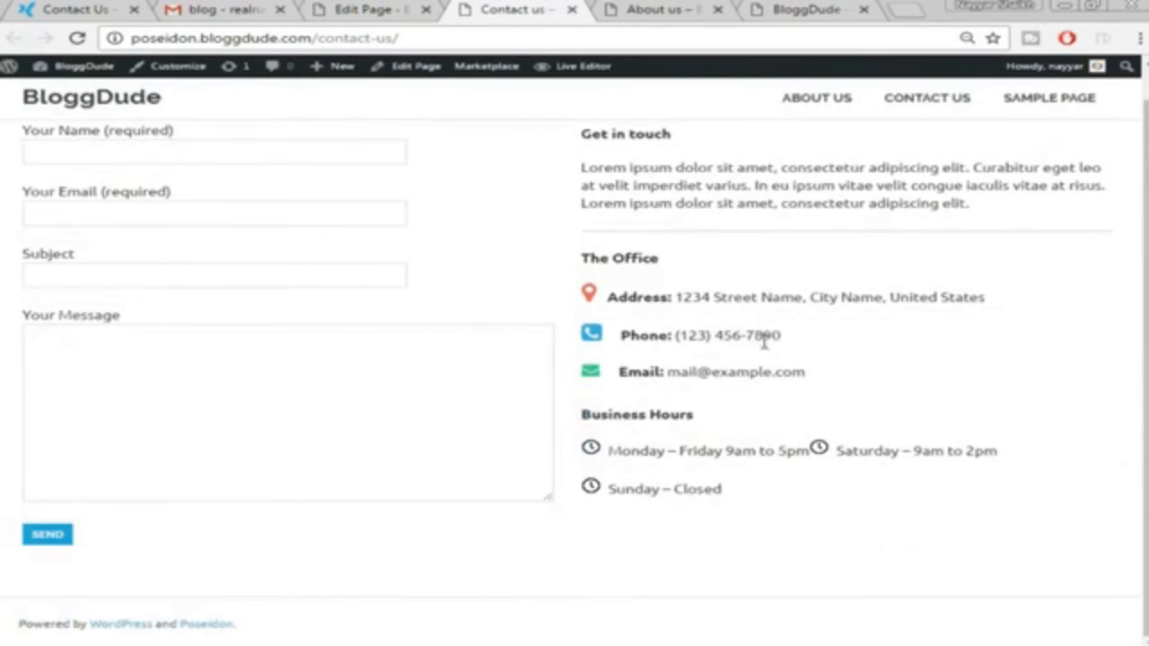
{"action": "scroll", "coordinate": [764, 341], "scroll_direction": "up", "scroll_amount": 1}
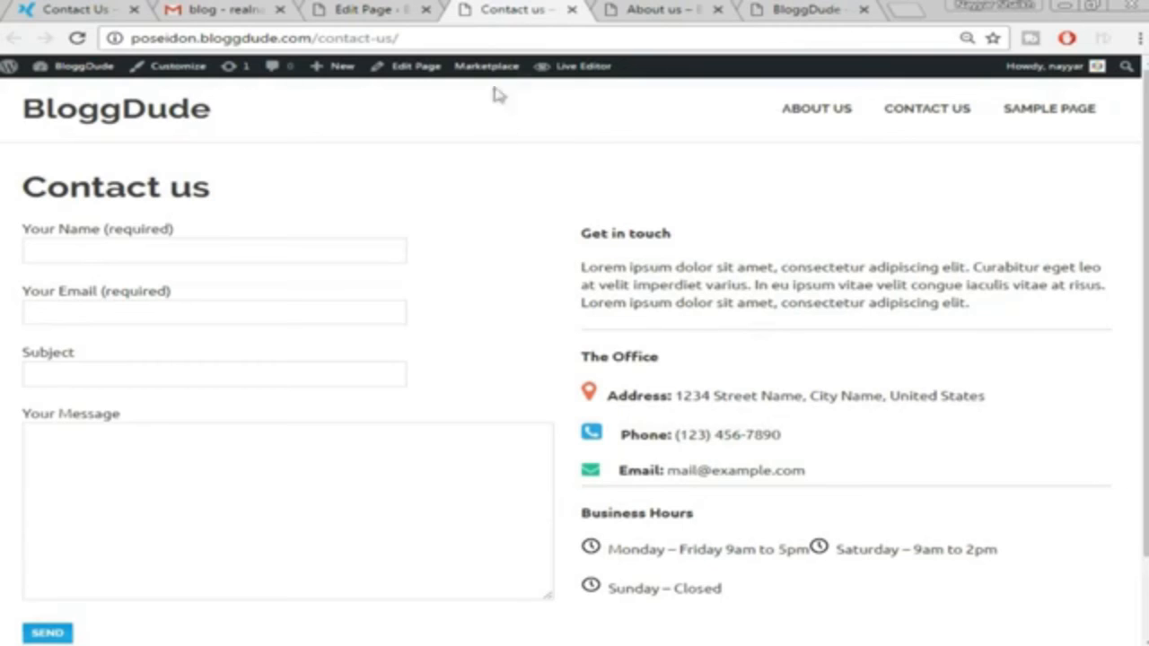
{"action": "left_click", "coordinate": [347, 7]}
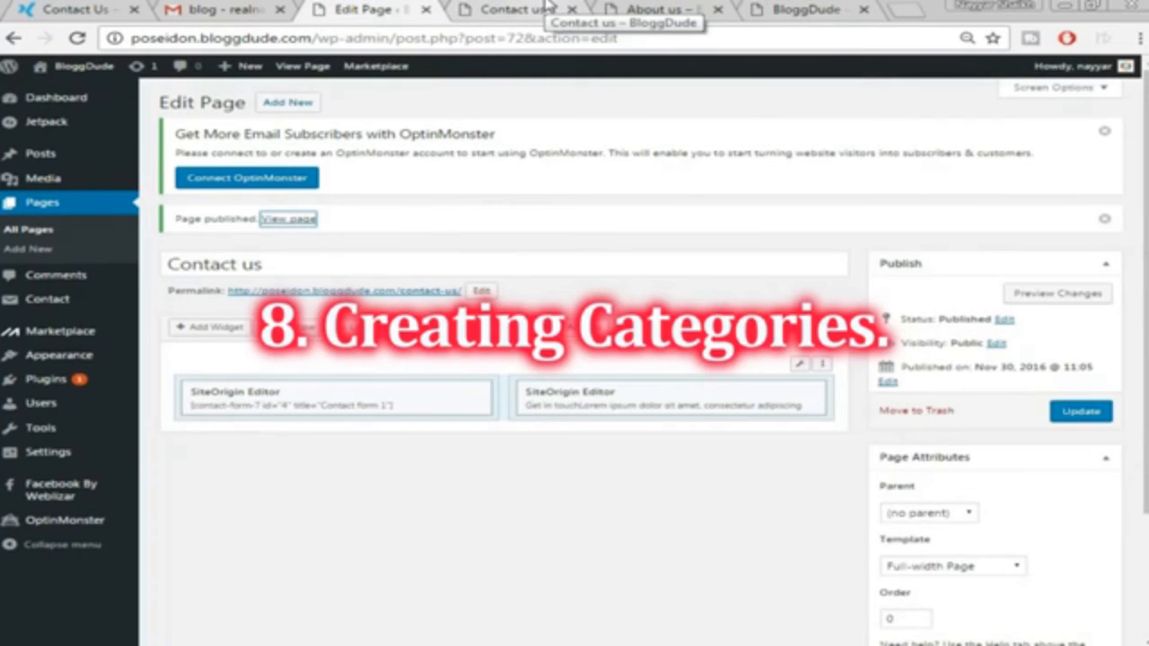
{"action": "left_click", "coordinate": [549, 7]}
Check the site's home page, then go to Posts > Categories in the dashboard
{"action": "left_click", "coordinate": [660, 9]}
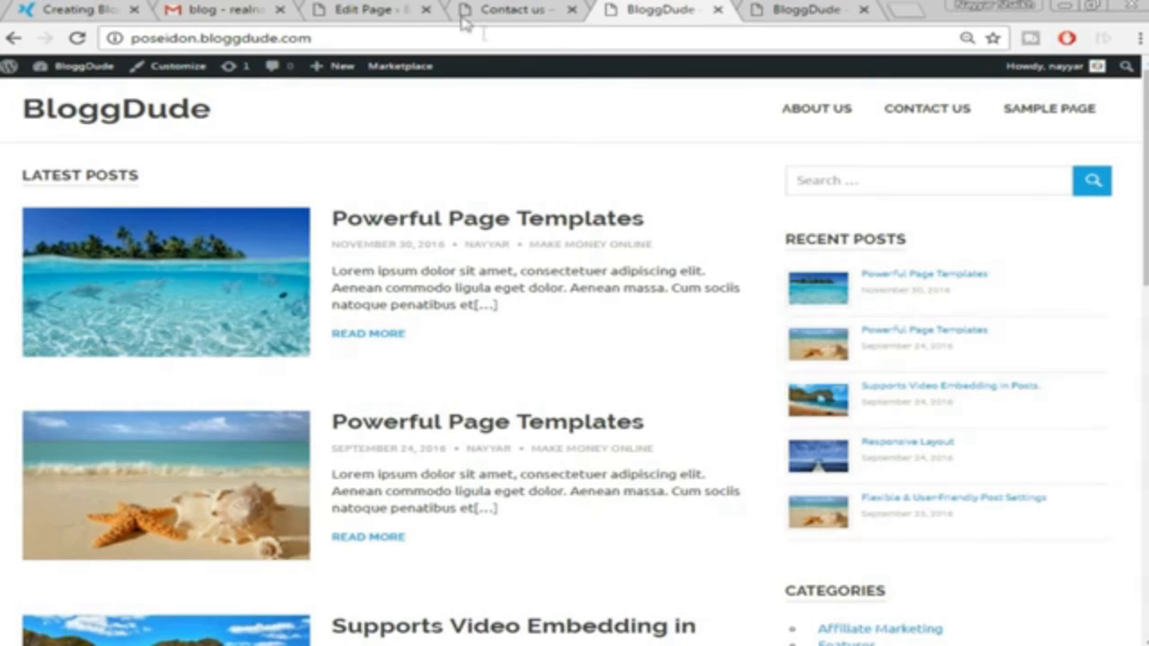
{"action": "left_click", "coordinate": [378, 8]}
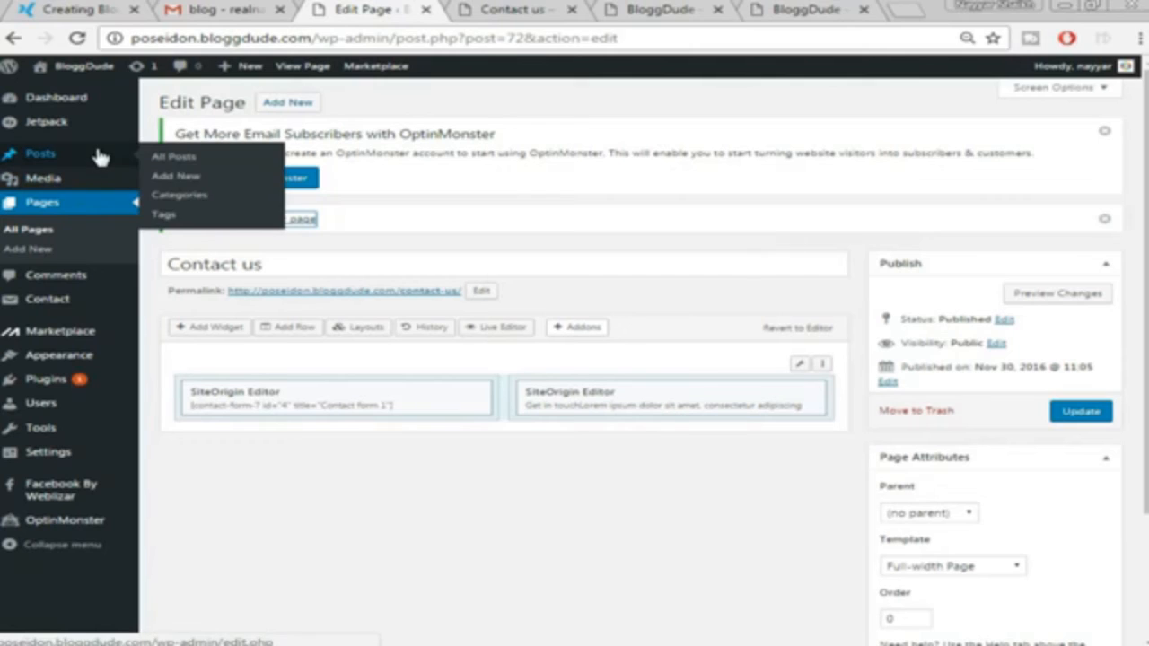
{"action": "mouse_move", "coordinate": [54, 158]}
{"action": "left_click", "coordinate": [183, 202]}
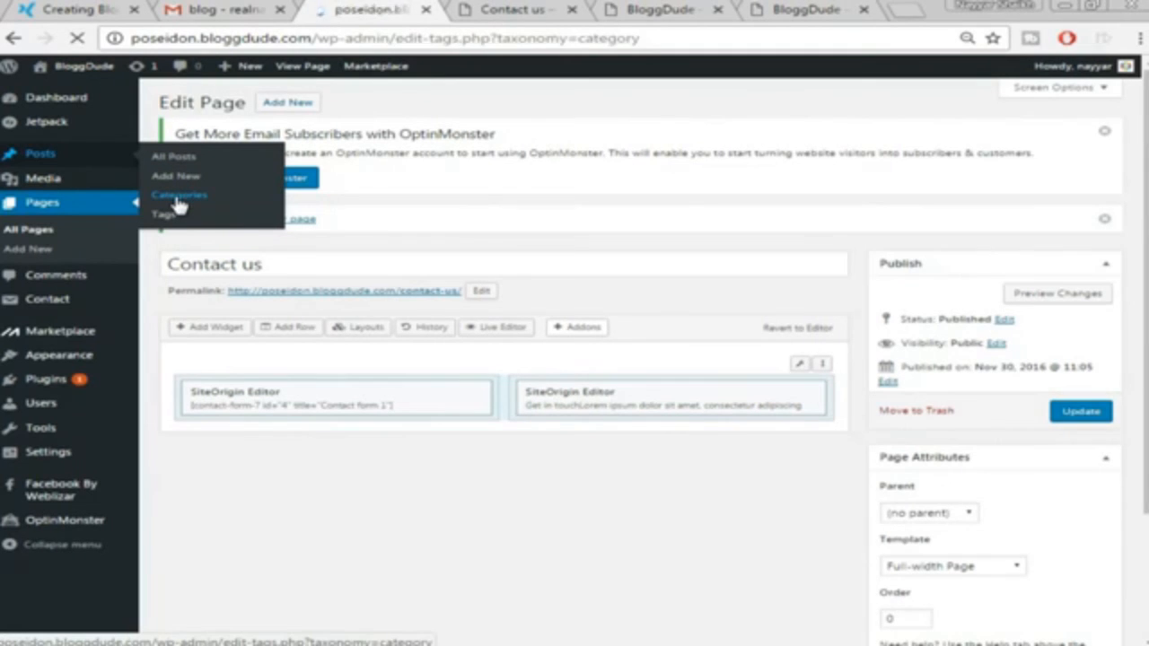
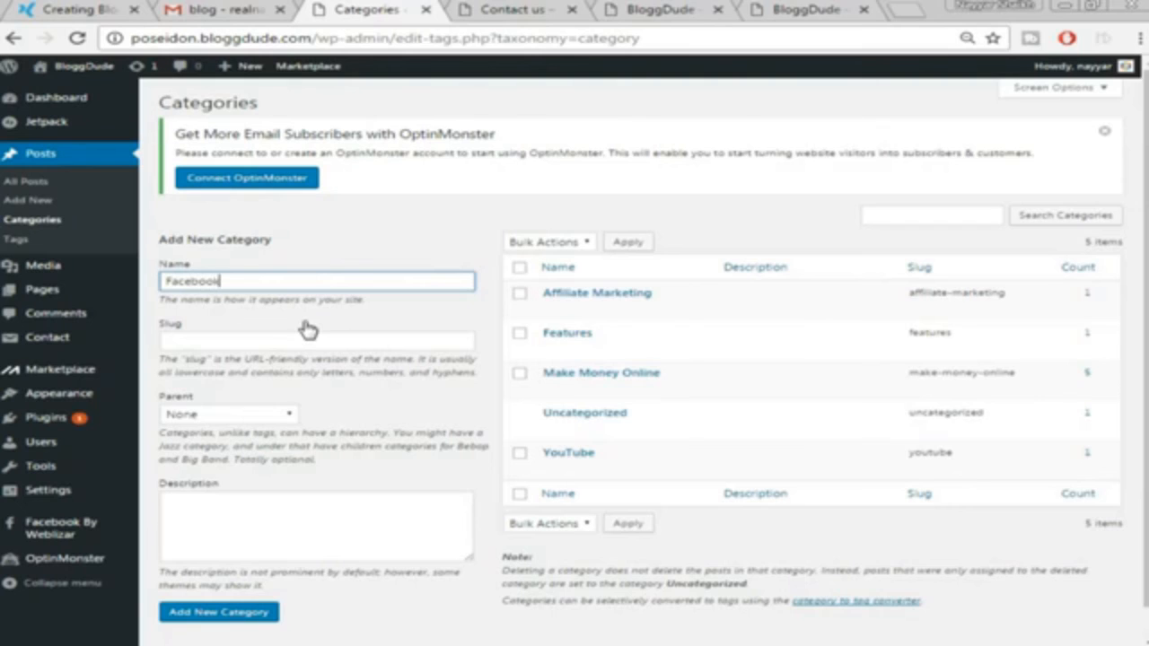
Add Facebook as a new post category
{"action": "left_click", "coordinate": [241, 619]}
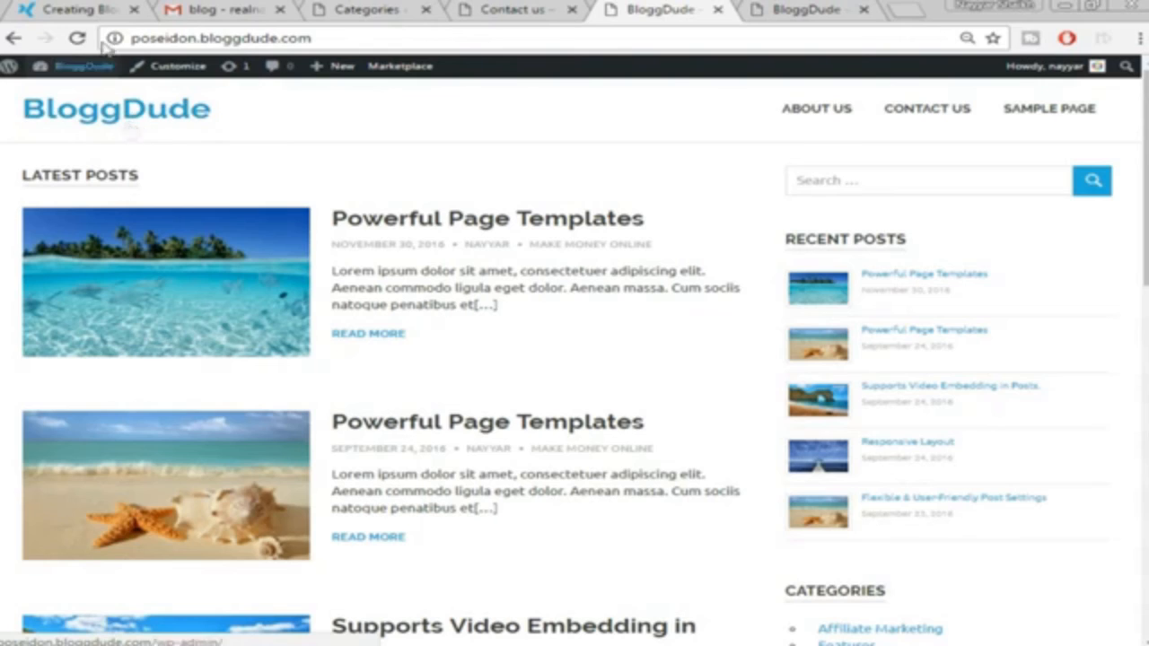
Review the demo and contact tabs, then load logomakr.com in a new tab
{"action": "left_click", "coordinate": [86, 11]}
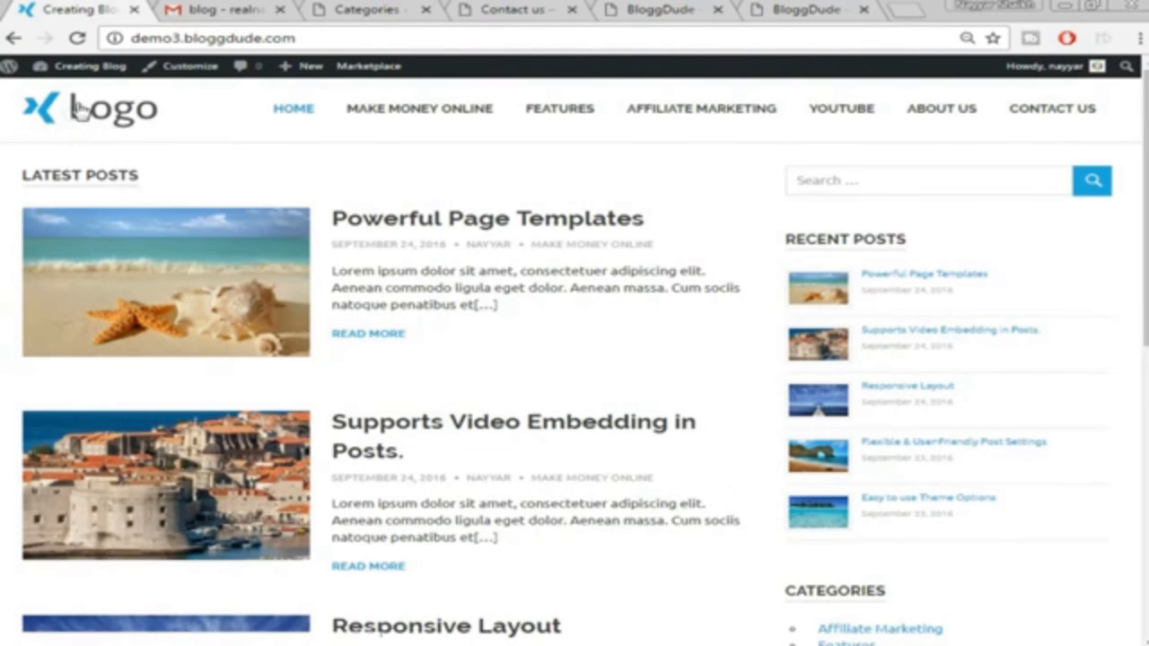
{"action": "left_click", "coordinate": [534, 12]}
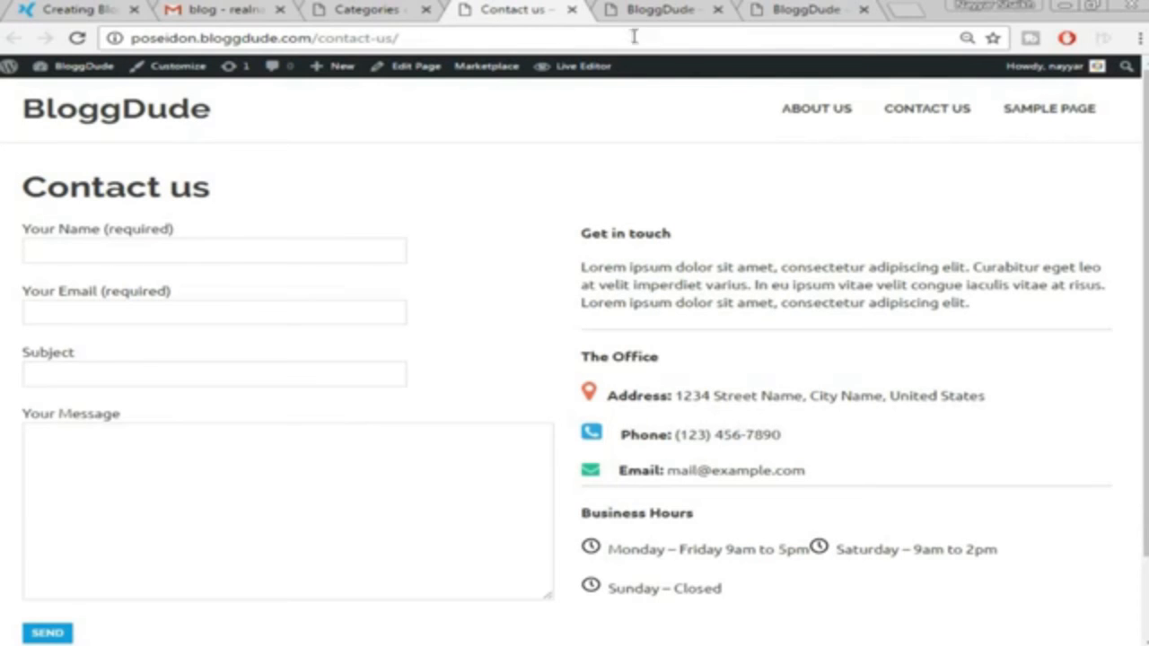
{"action": "left_click", "coordinate": [910, 11]}
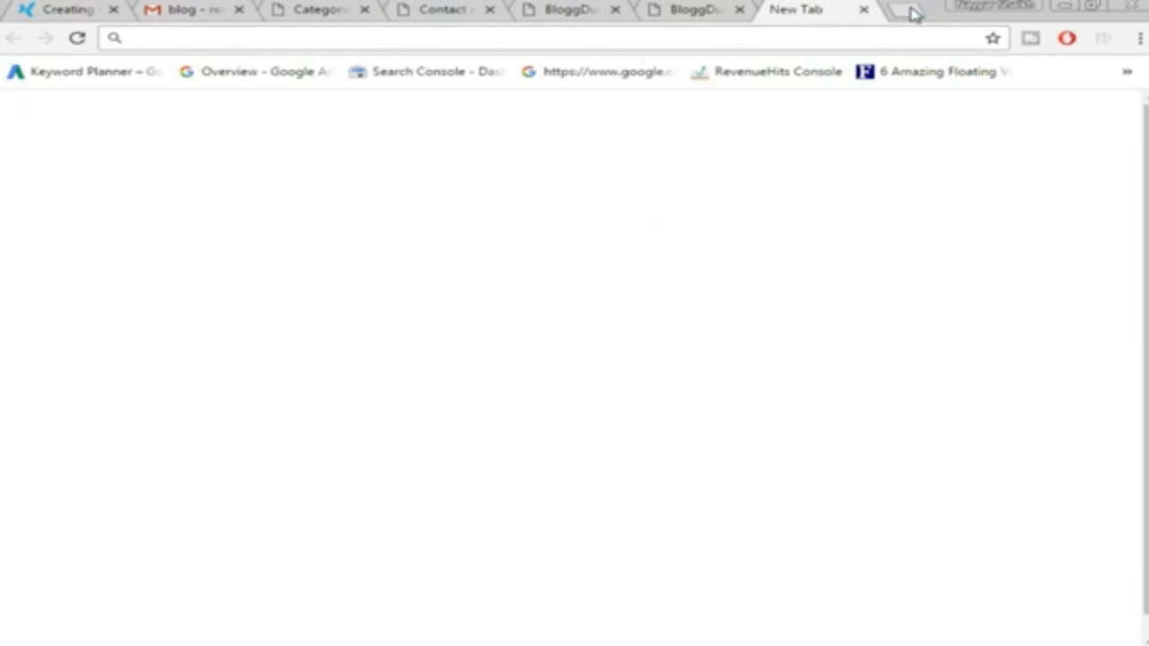
{"action": "type", "text": "logomakr.com"}
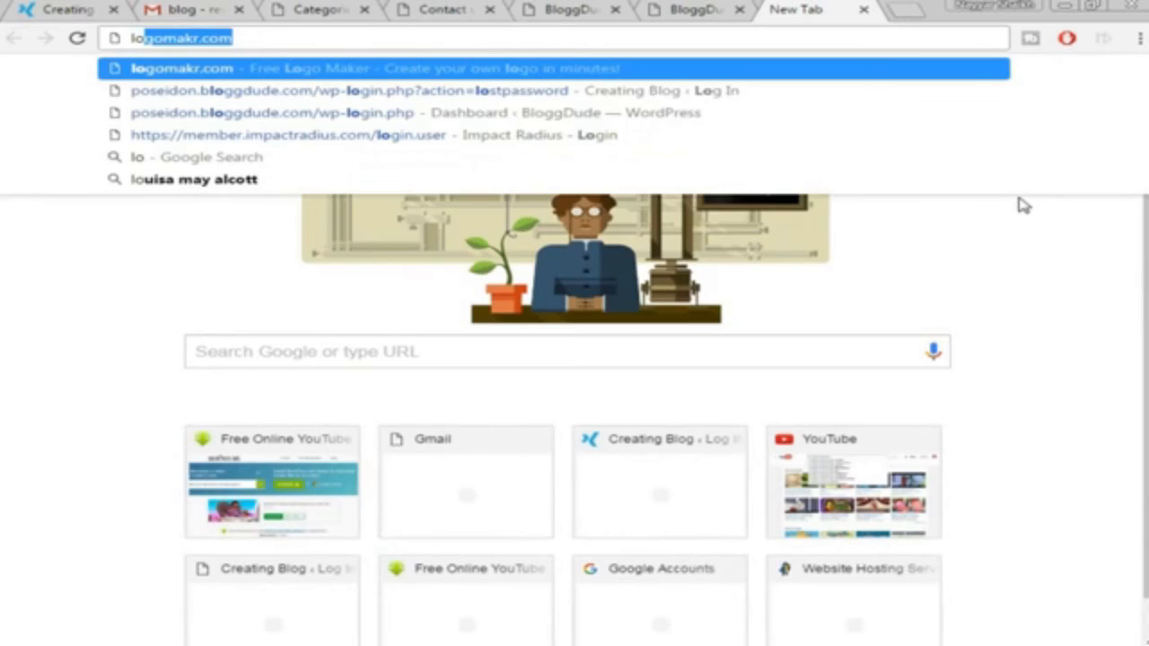
{"action": "key", "text": "Return"}
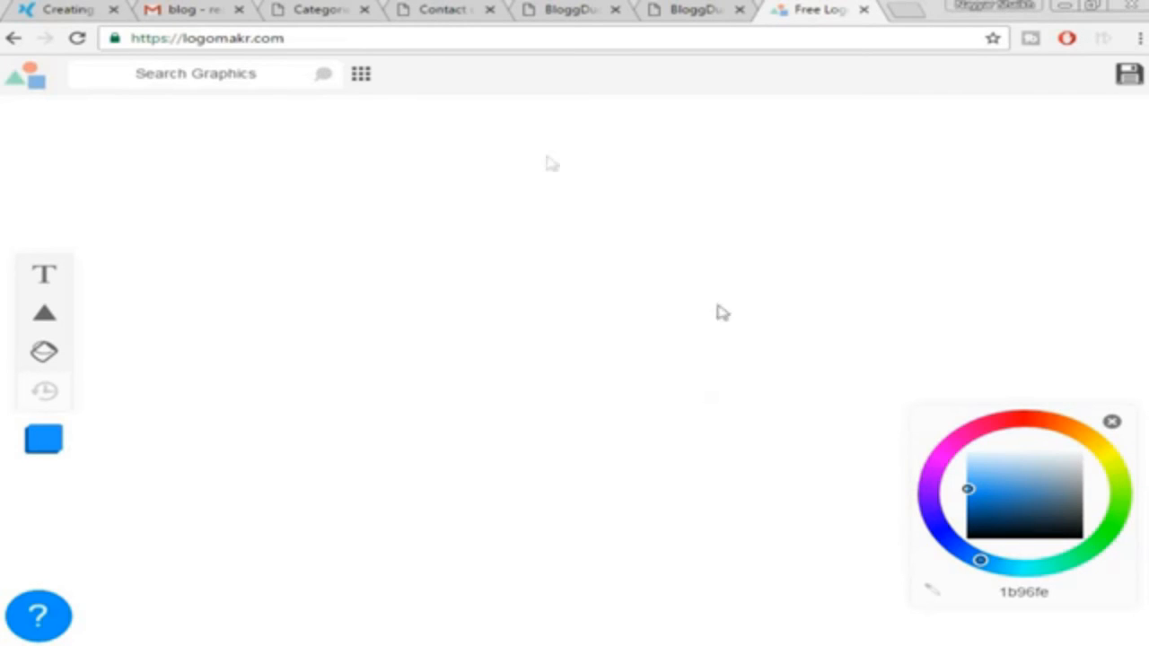
Search Logomakr graphics for 'butterfly' and place the blue spotted butterfly on the canvas
{"action": "left_click", "coordinate": [206, 74]}
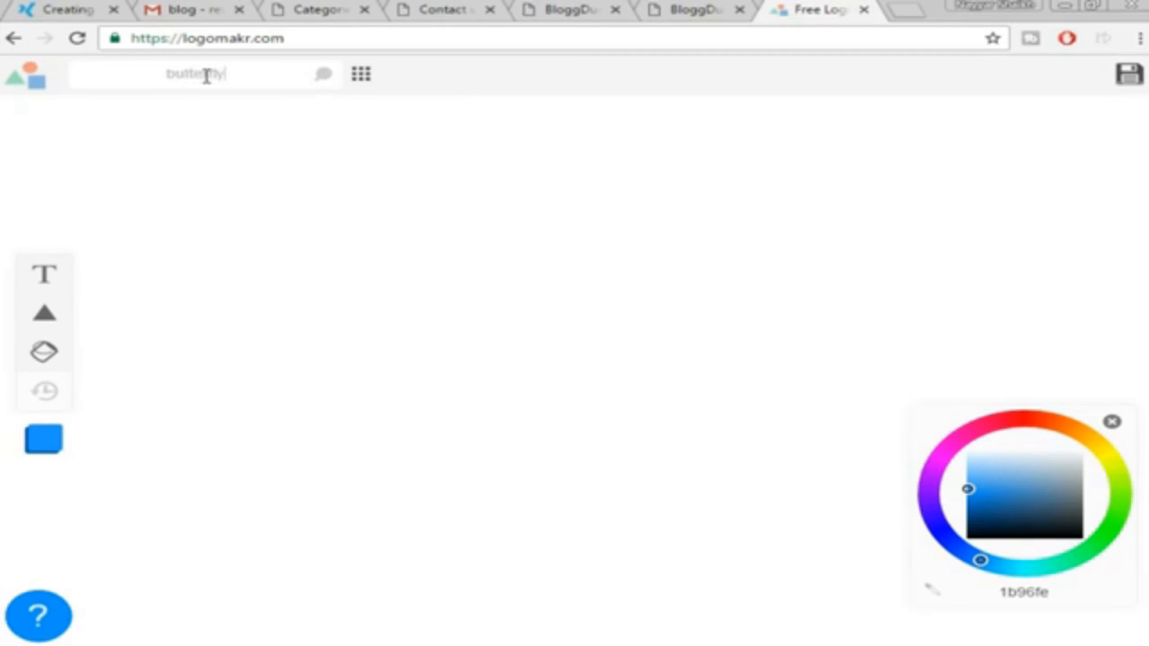
{"action": "key", "text": "Return"}
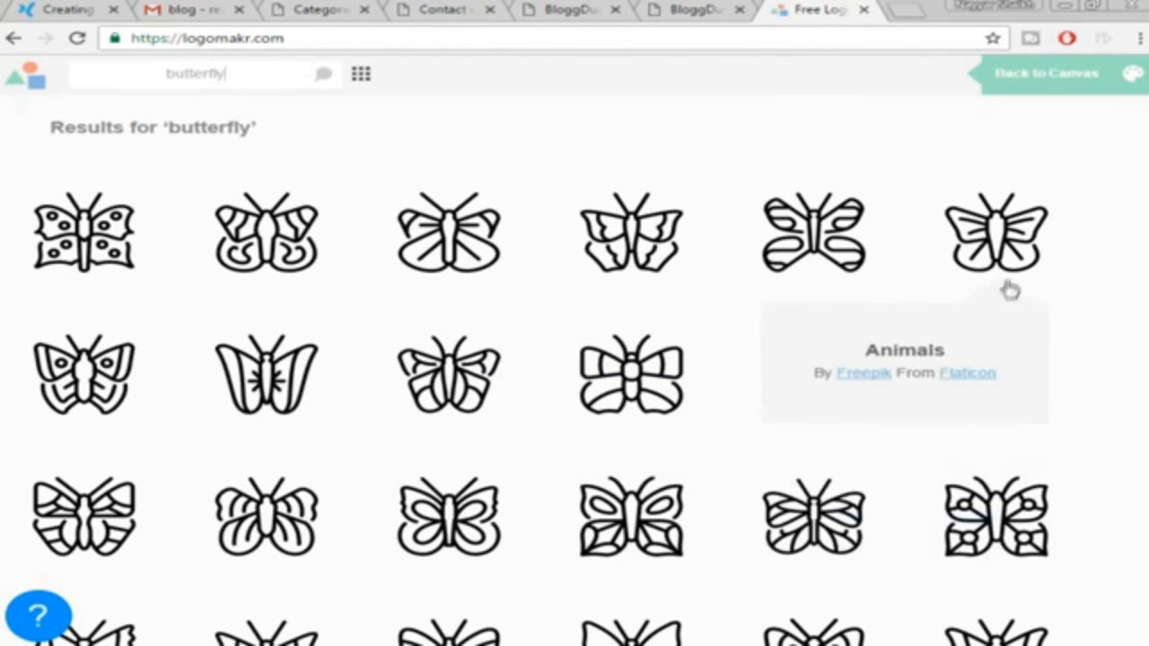
{"action": "scroll", "coordinate": [1103, 249], "scroll_direction": "down", "scroll_amount": 3}
{"action": "scroll", "coordinate": [1103, 250], "scroll_direction": "down", "scroll_amount": 3}
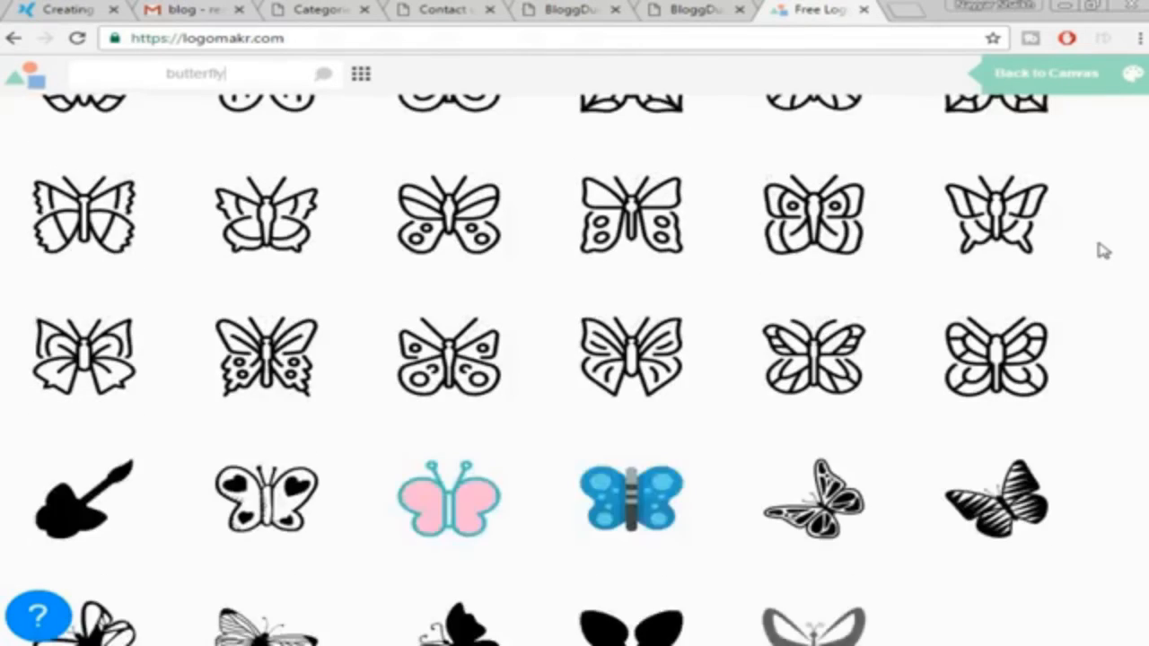
{"action": "scroll", "coordinate": [1140, 319], "scroll_direction": "down", "scroll_amount": 1}
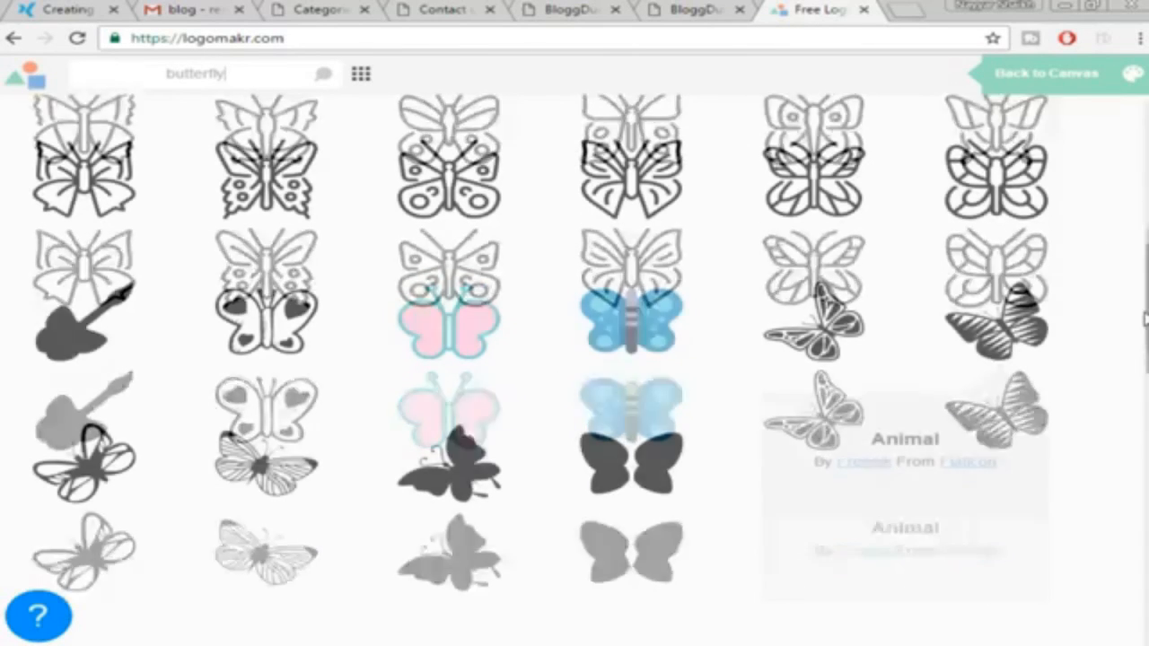
{"action": "scroll", "coordinate": [1059, 309], "scroll_direction": "down", "scroll_amount": 2}
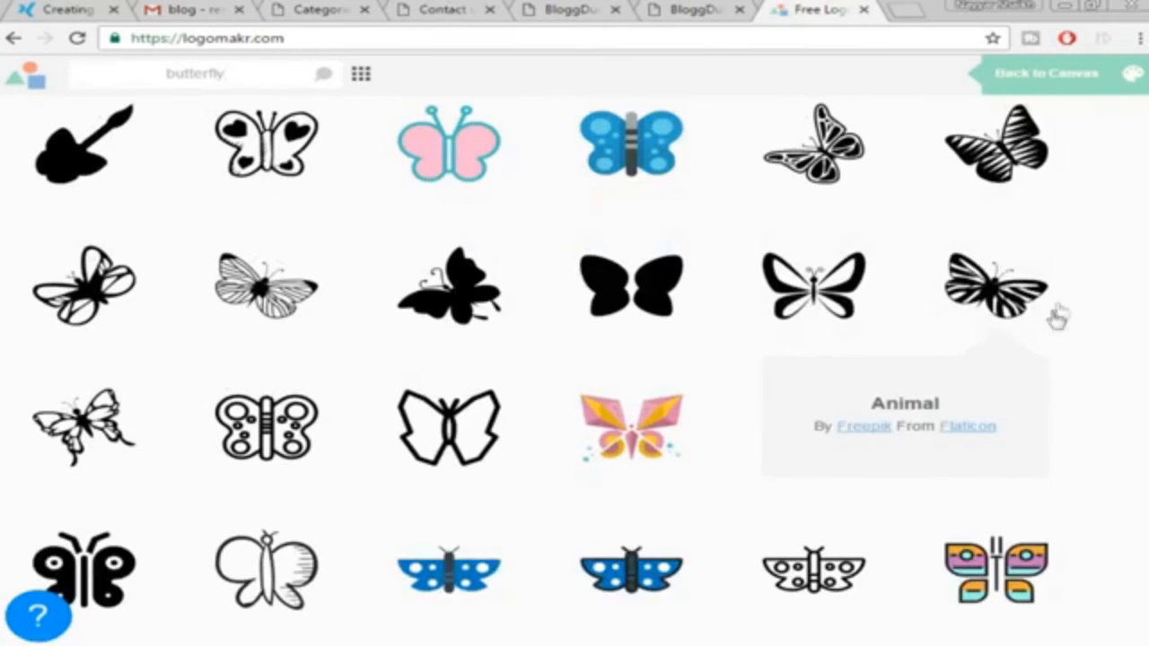
{"action": "scroll", "coordinate": [1056, 315], "scroll_direction": "up", "scroll_amount": 1}
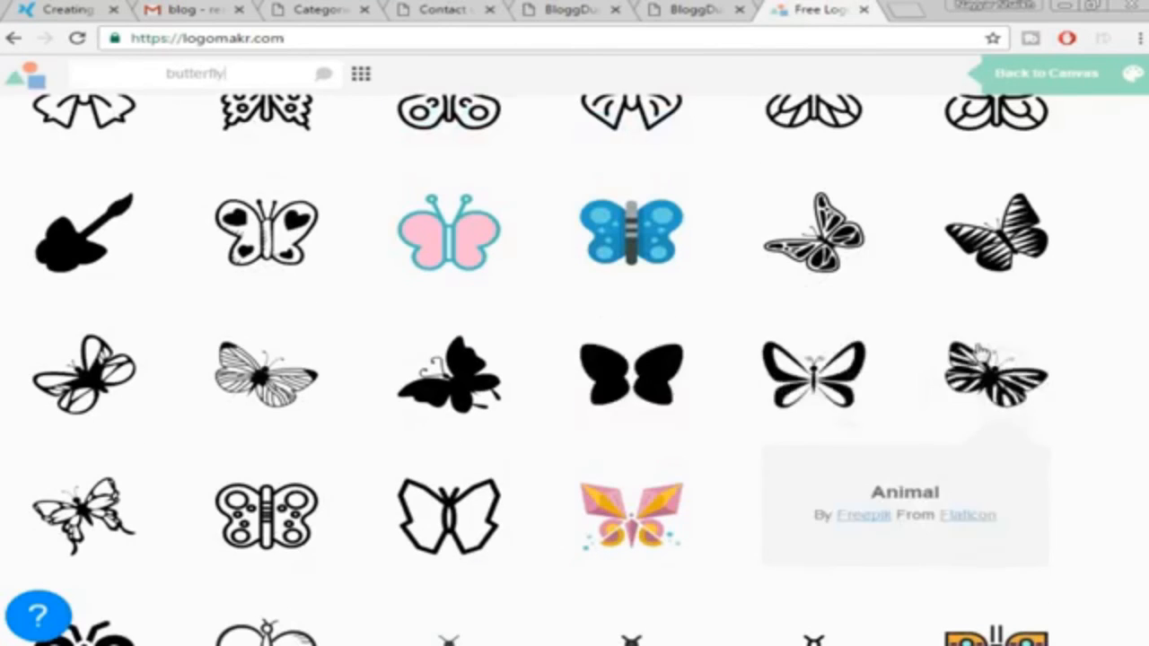
{"action": "left_click", "coordinate": [634, 243]}
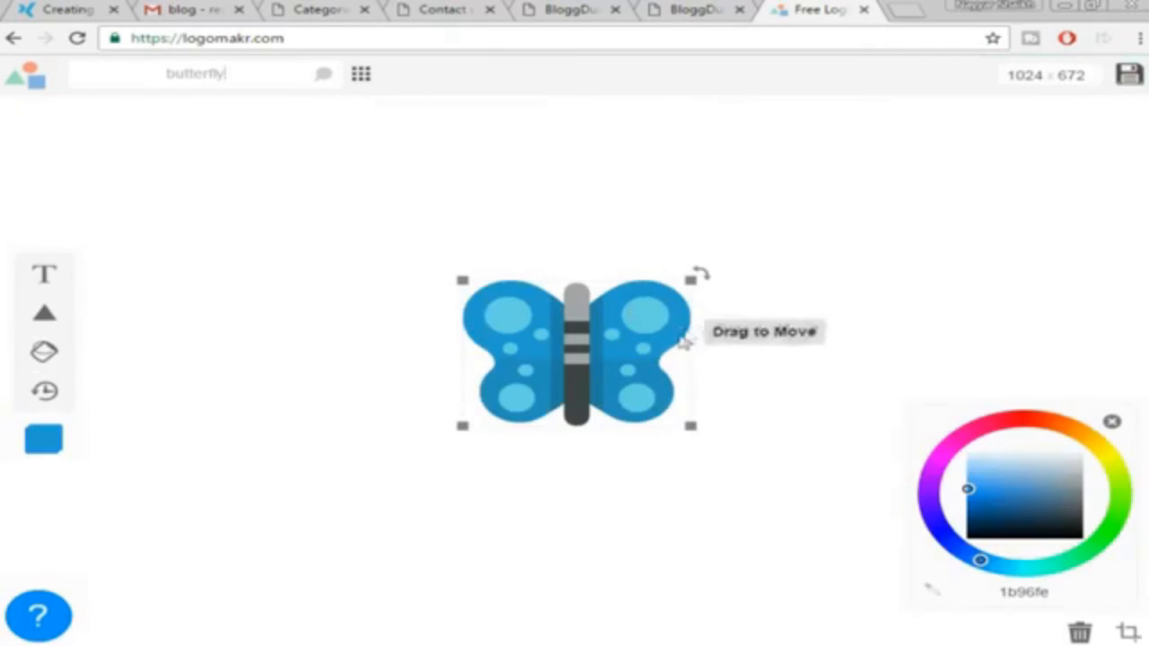
Shrink the butterfly graphic to about 61 × 50 px
{"action": "left_click_drag", "start_coordinate": [692, 277], "coordinate": [535, 381]}
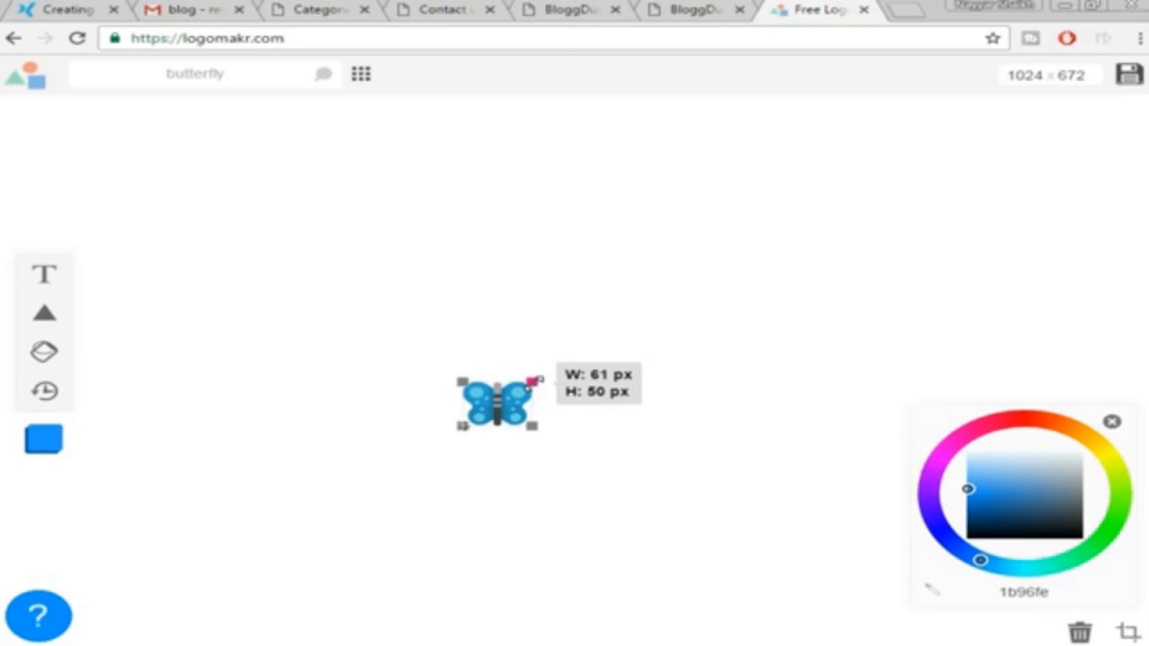
{"action": "left_click_drag", "start_coordinate": [535, 381], "coordinate": [538, 375]}
{"action": "left_click", "coordinate": [691, 350]}
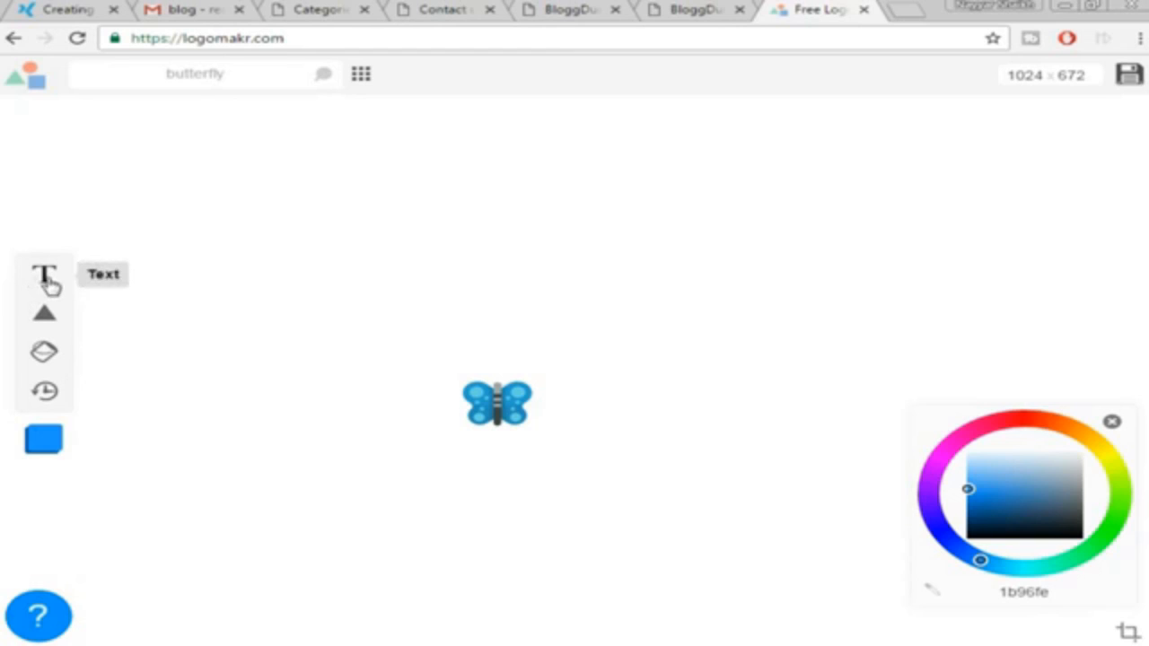
Add smaller 'ButterFly' text and move it right beside the butterfly icon
{"action": "left_click", "coordinate": [46, 279]}
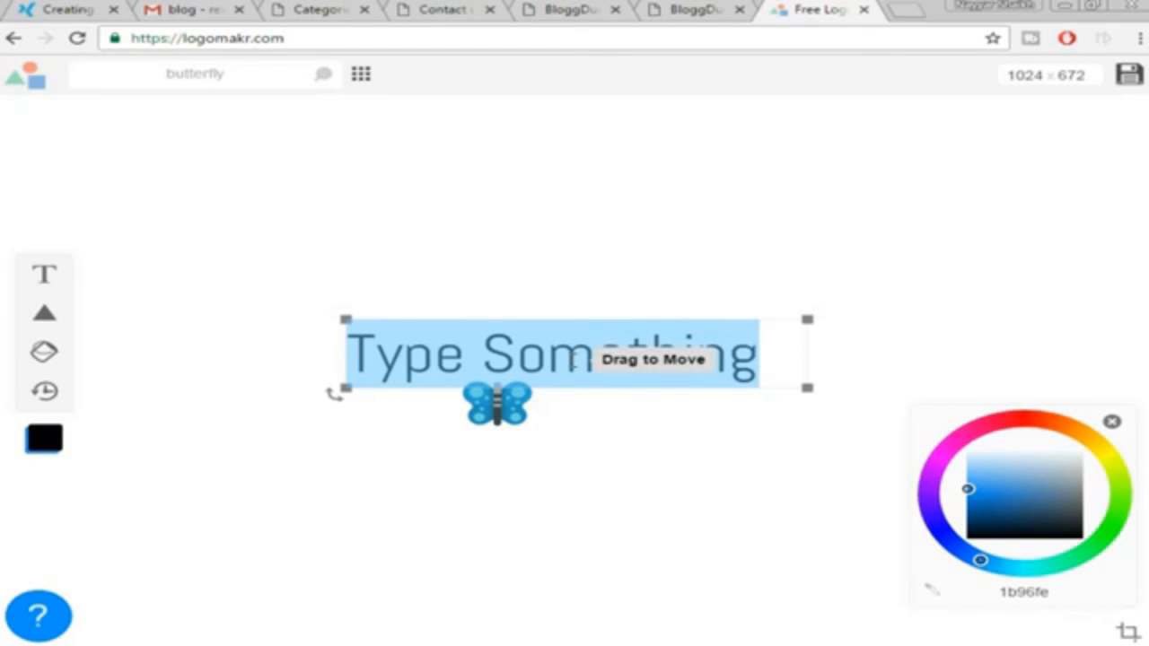
{"action": "type", "text": "Butt"}
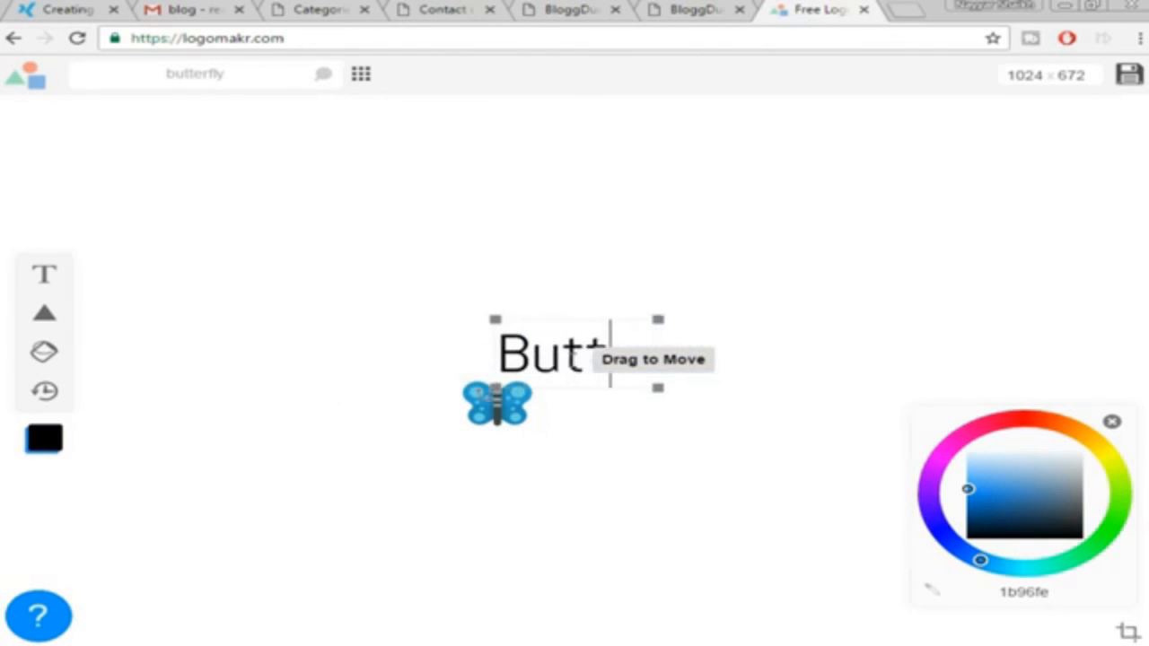
{"action": "type", "text": "erfly"}
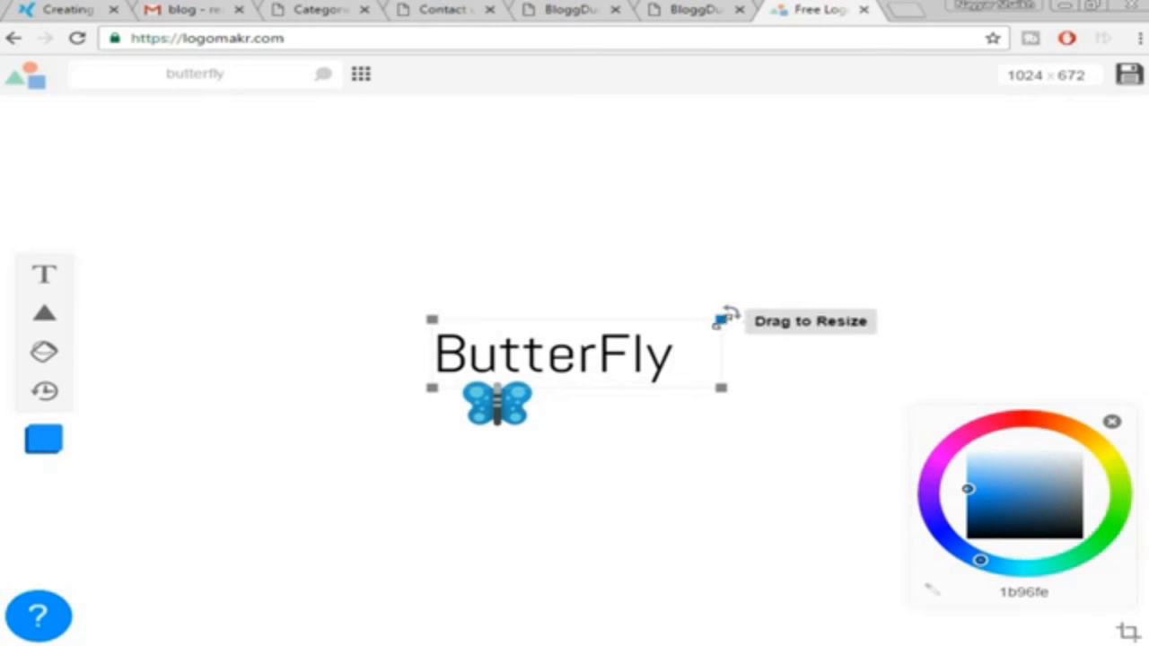
{"action": "left_click_drag", "start_coordinate": [723, 321], "coordinate": [620, 360]}
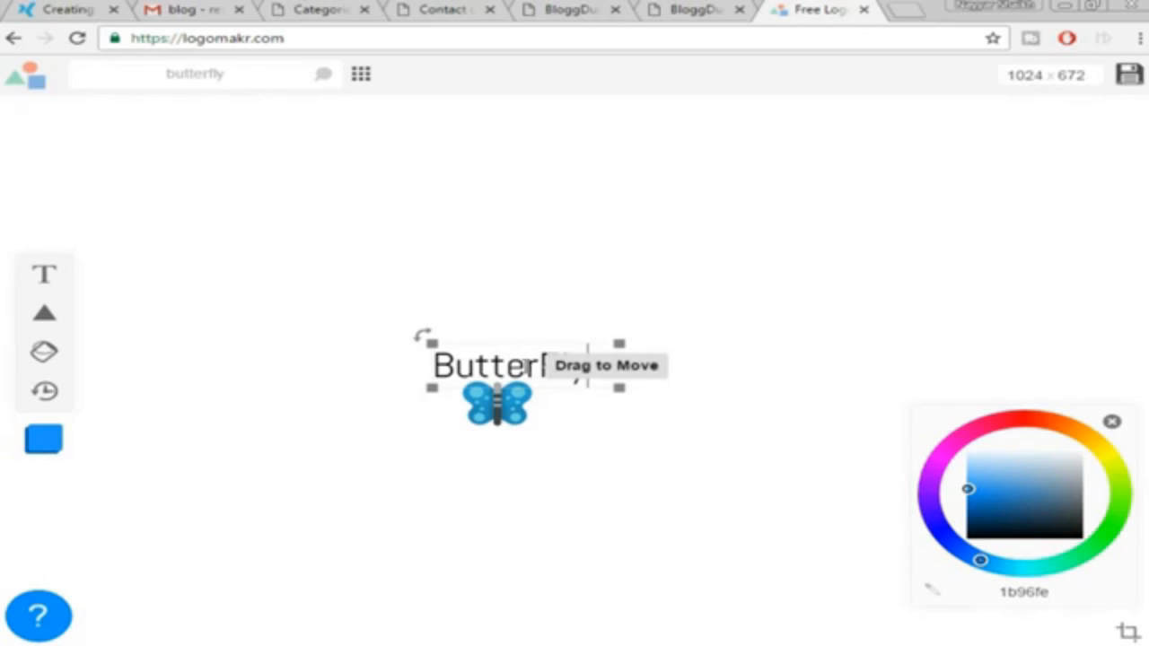
{"action": "left_click_drag", "start_coordinate": [526, 364], "coordinate": [595, 364]}
{"action": "left_click", "coordinate": [526, 364]}
{"action": "left_click", "coordinate": [434, 457]}
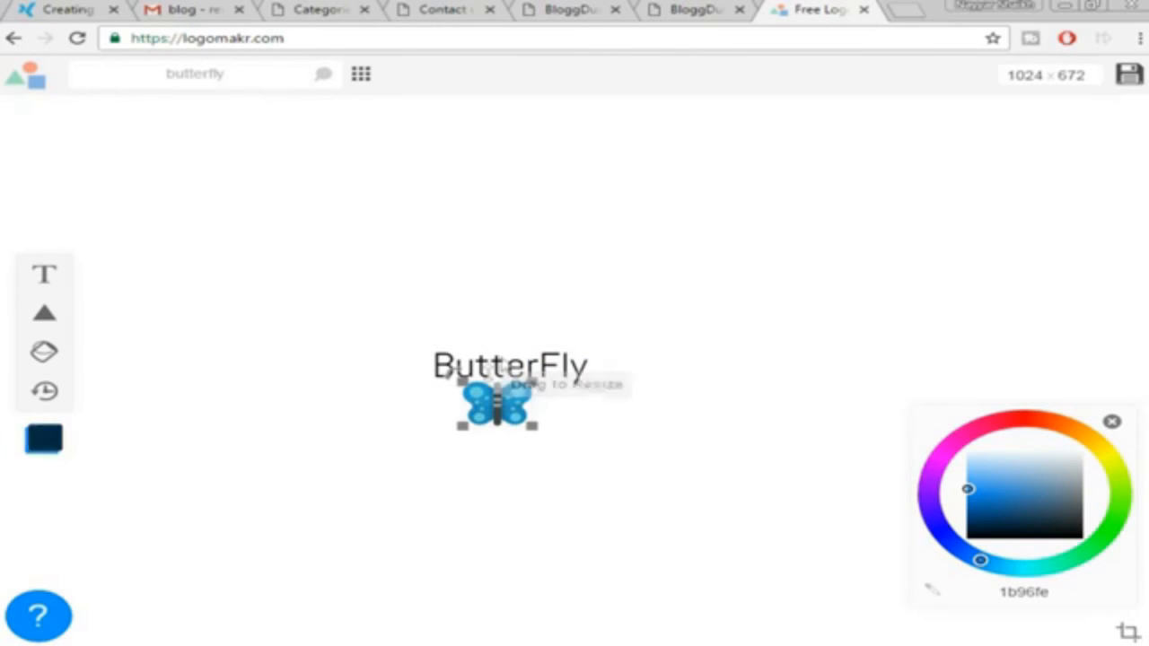
{"action": "left_click", "coordinate": [527, 367]}
{"action": "left_click_drag", "start_coordinate": [529, 375], "coordinate": [633, 409]}
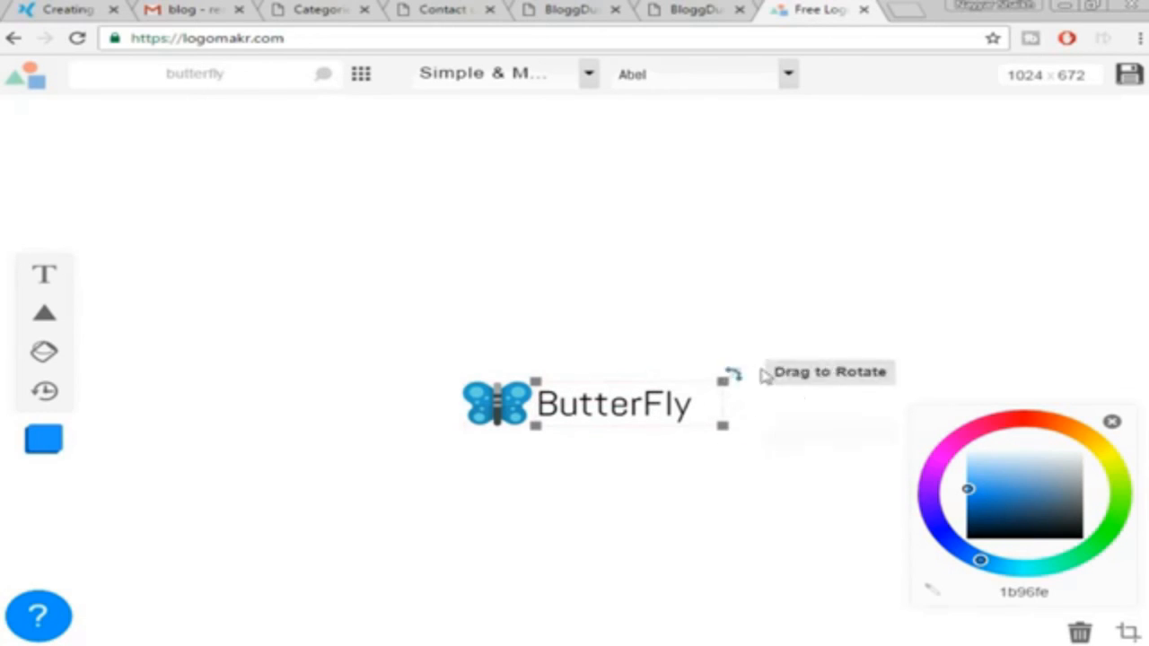
Try the Allerta font, revert to Abel, and make the ButterFly text dark blue
{"action": "left_click", "coordinate": [700, 79]}
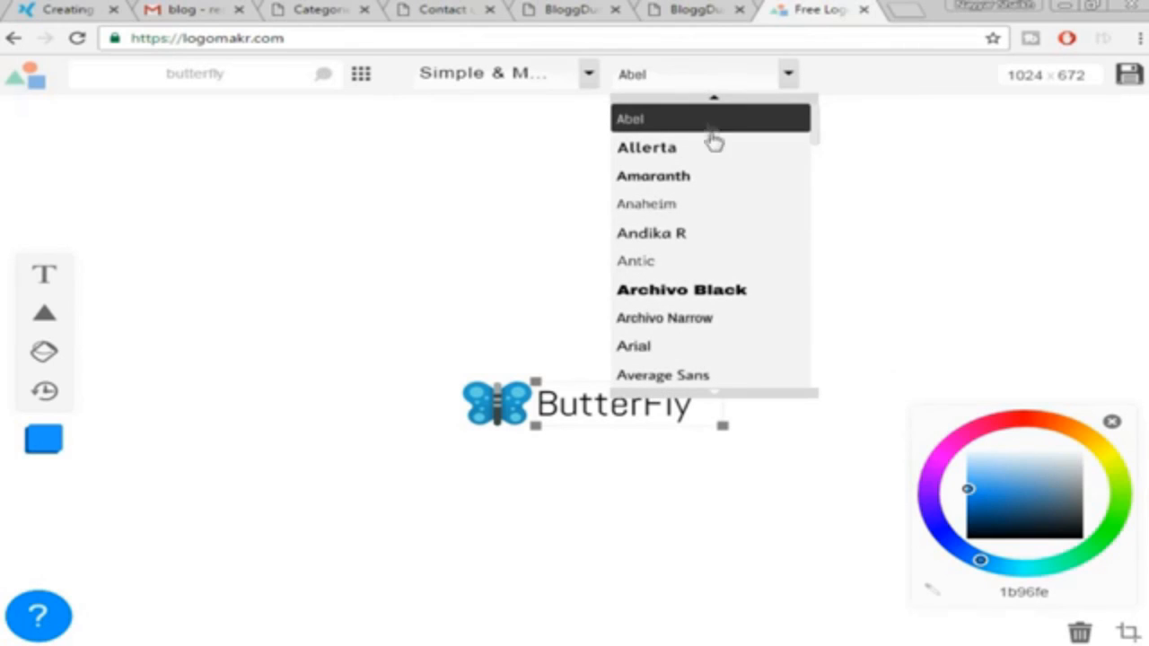
{"action": "left_click", "coordinate": [687, 152]}
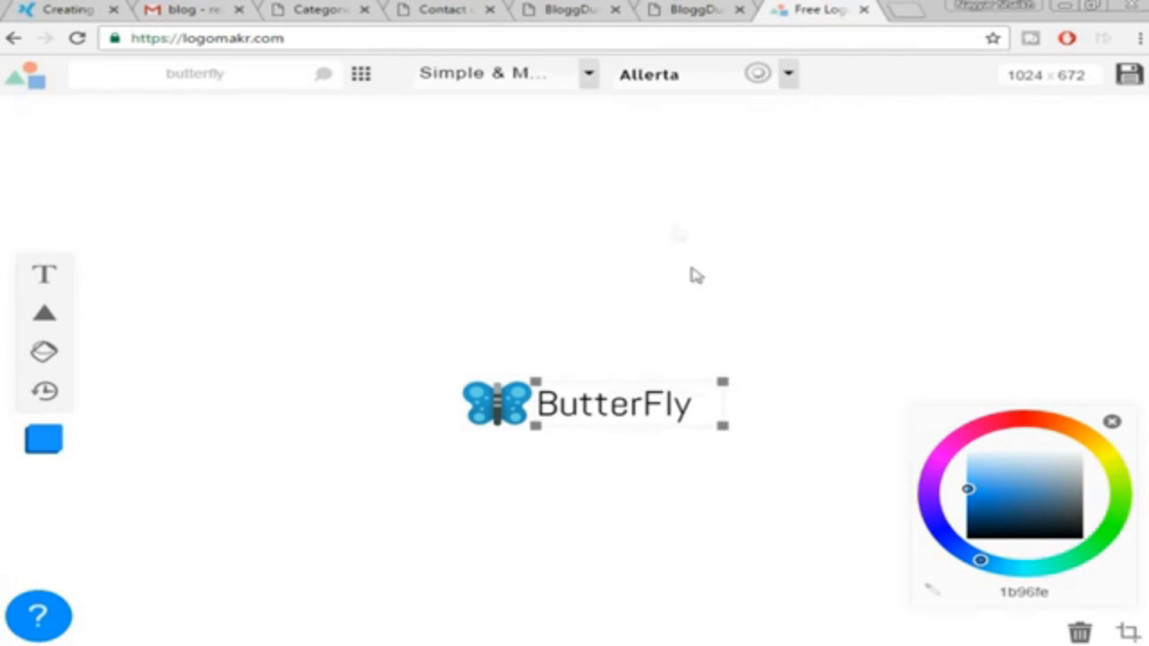
{"action": "key", "text": "ctrl+z"}
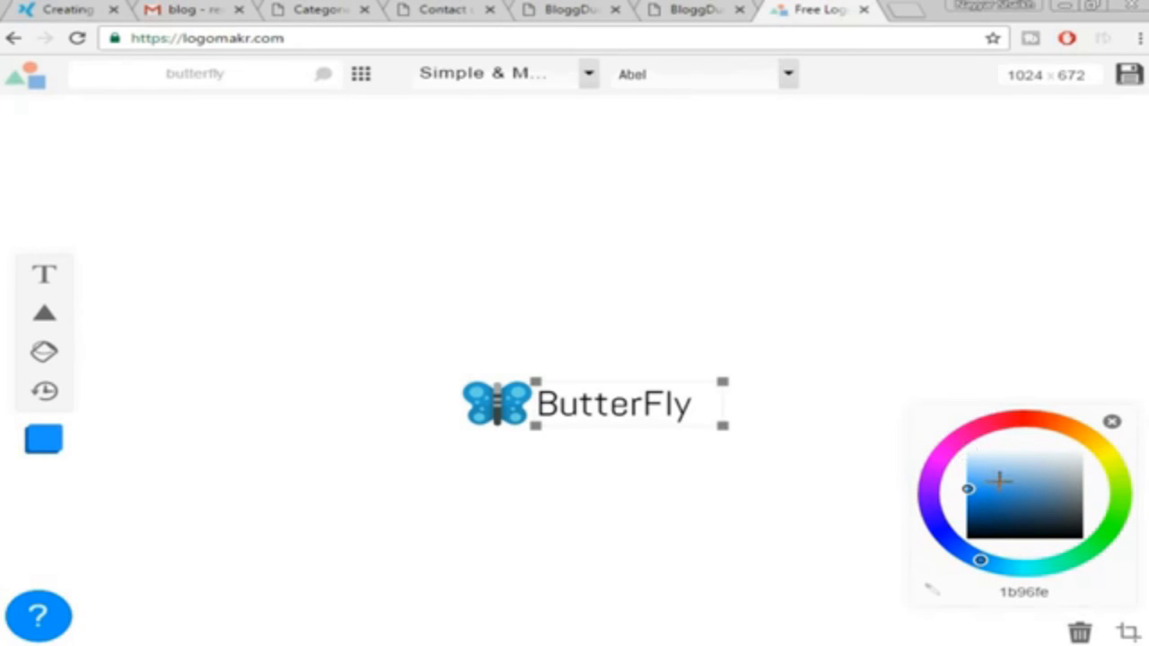
{"action": "mouse_move", "coordinate": [999, 480]}
{"action": "left_mouse_down"}
{"action": "mouse_move", "coordinate": [1026, 513]}
{"action": "mouse_move", "coordinate": [1090, 497]}
{"action": "mouse_move", "coordinate": [997, 510]}
{"action": "mouse_move", "coordinate": [999, 523]}
{"action": "left_mouse_up"}
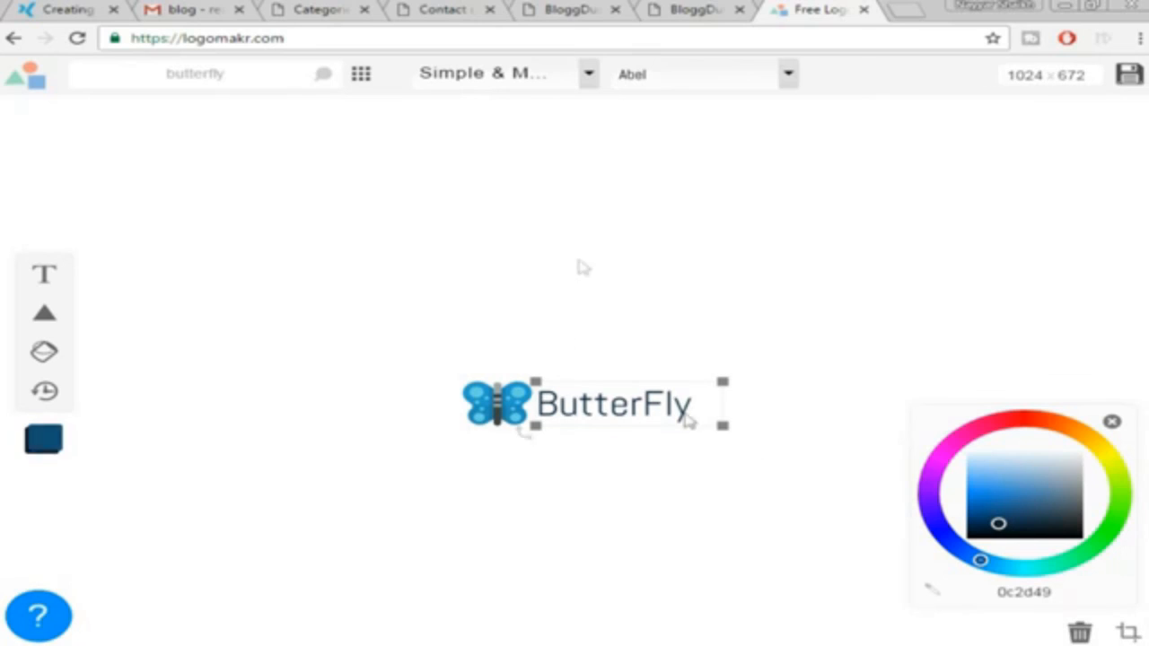
Preview a Decorative font, return to sans-serif, and check the icon and text
{"action": "left_click", "coordinate": [531, 77]}
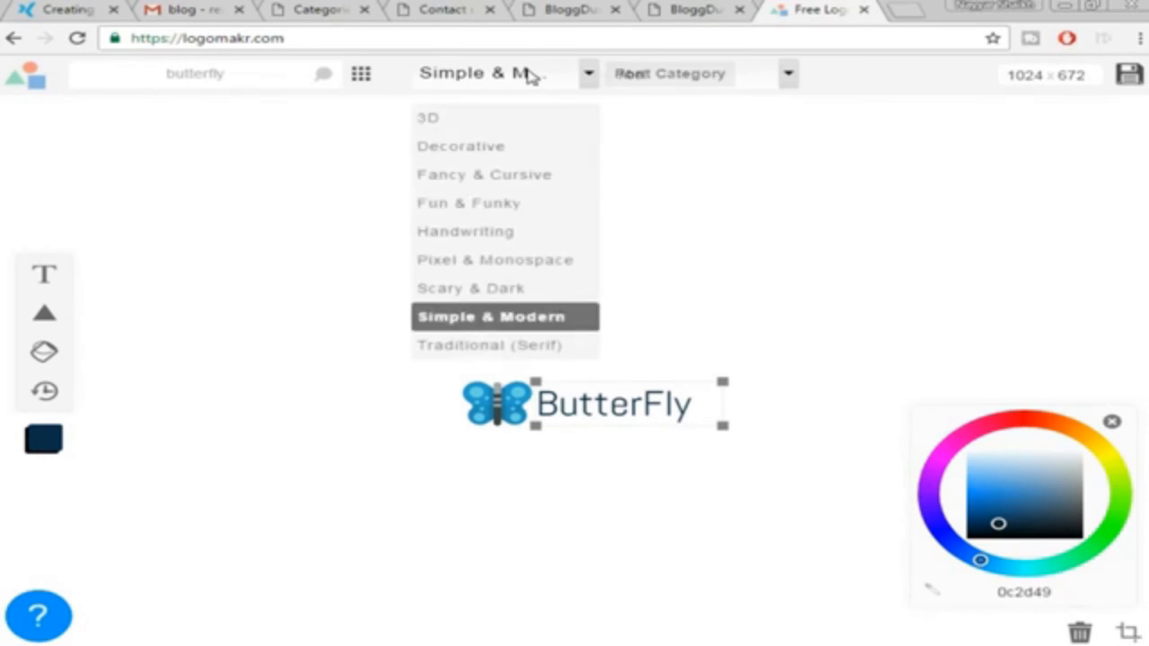
{"action": "left_click", "coordinate": [494, 146]}
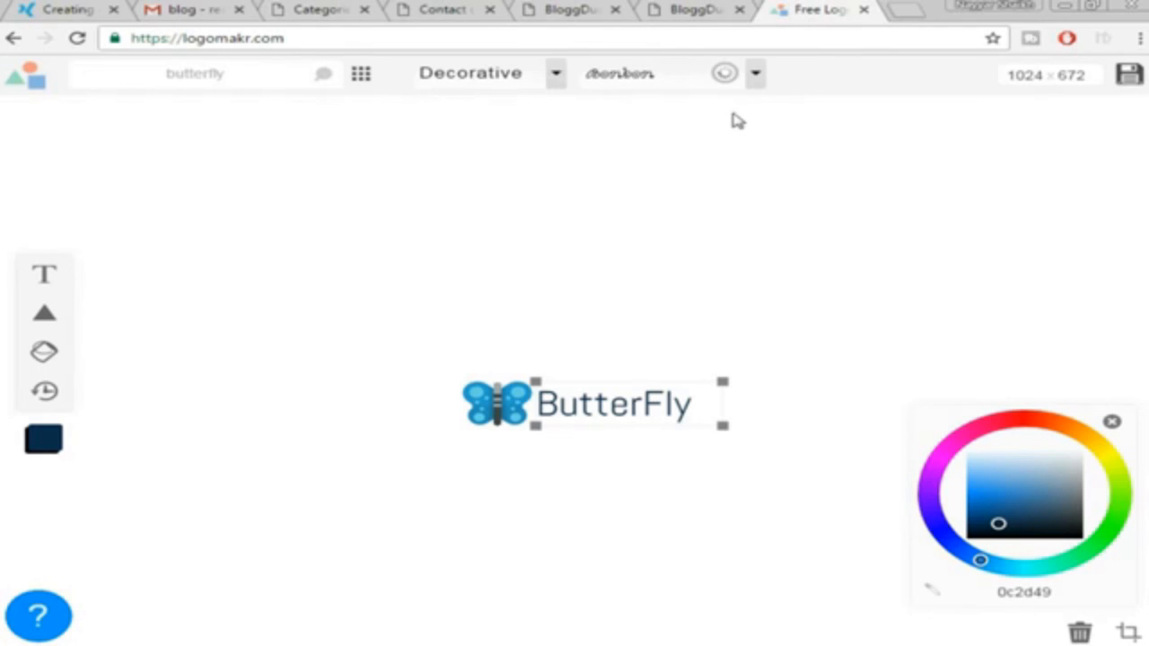
{"action": "left_click", "coordinate": [759, 87]}
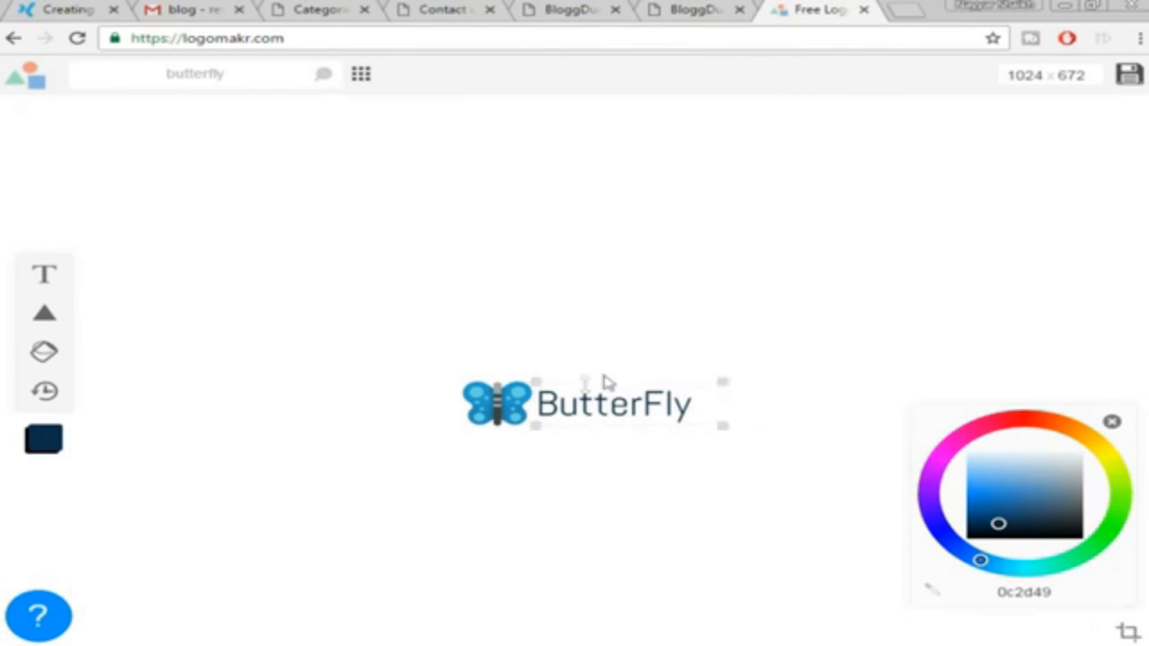
{"action": "left_click", "coordinate": [498, 402]}
{"action": "left_click", "coordinate": [619, 404]}
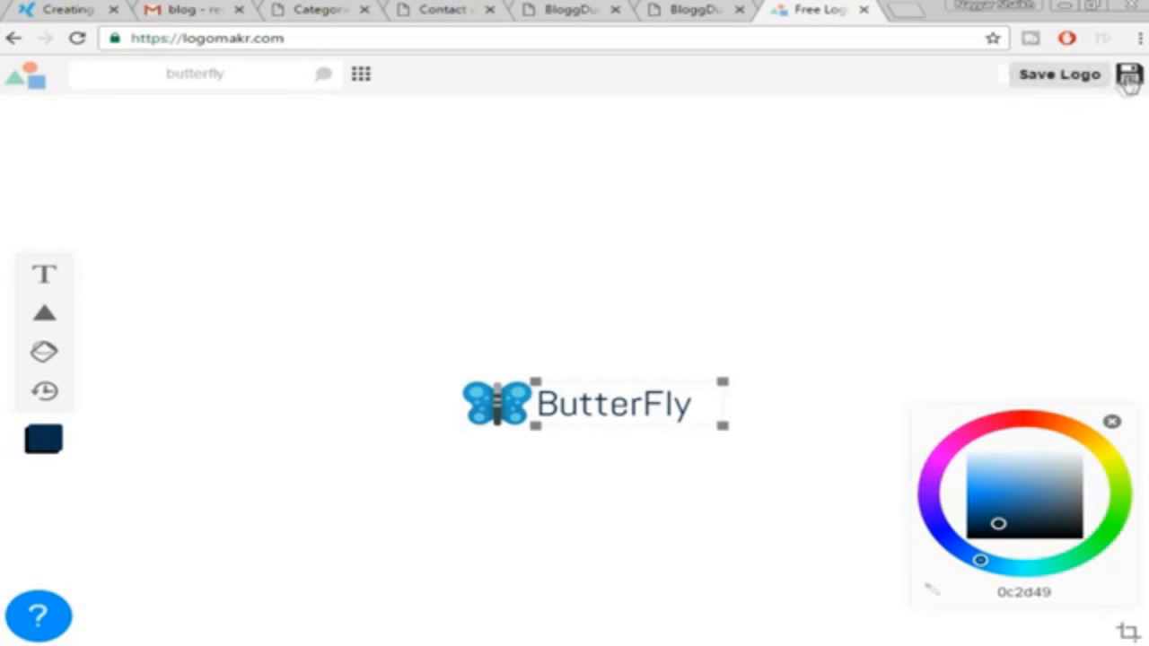
Crop the canvas to 208 × 50 around the logo and save it as Logomakr_5Lxk83.png
{"action": "left_click", "coordinate": [1127, 633]}
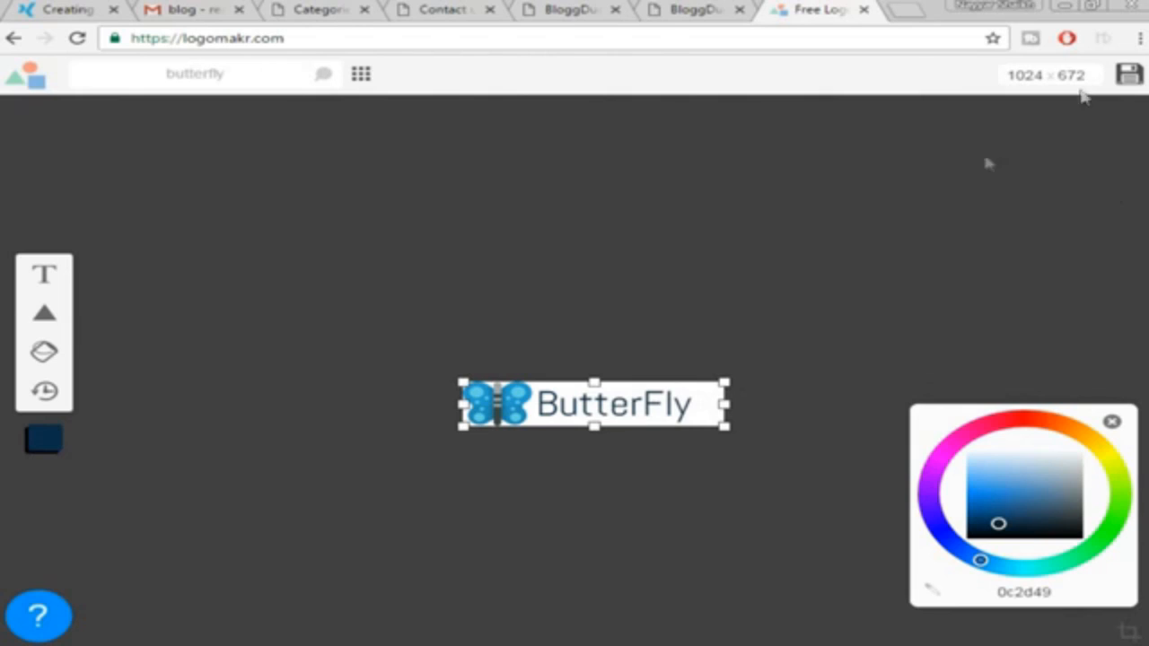
{"action": "left_click_drag", "start_coordinate": [725, 404], "coordinate": [701, 405]}
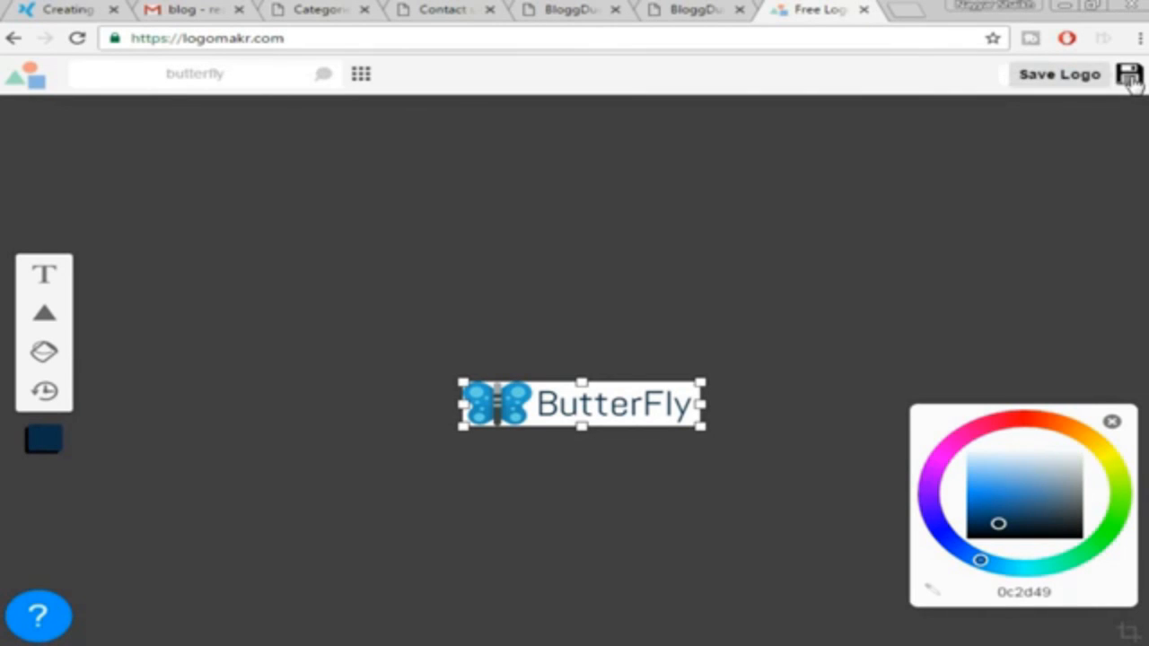
{"action": "left_click", "coordinate": [1130, 77]}
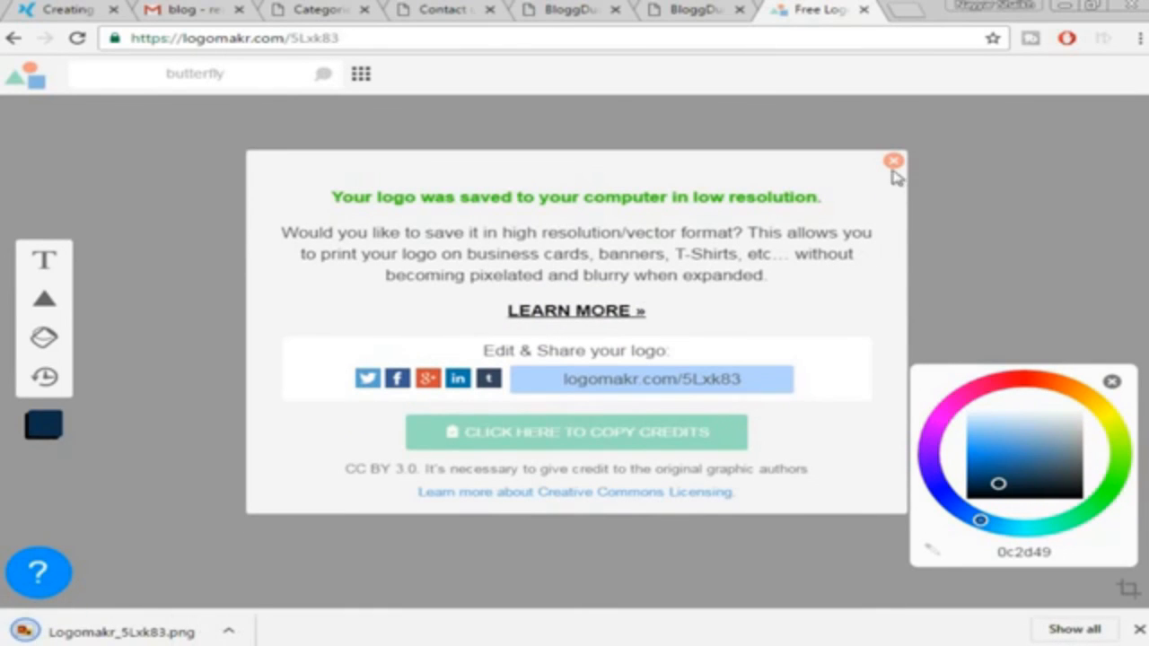
{"action": "left_click", "coordinate": [892, 162]}
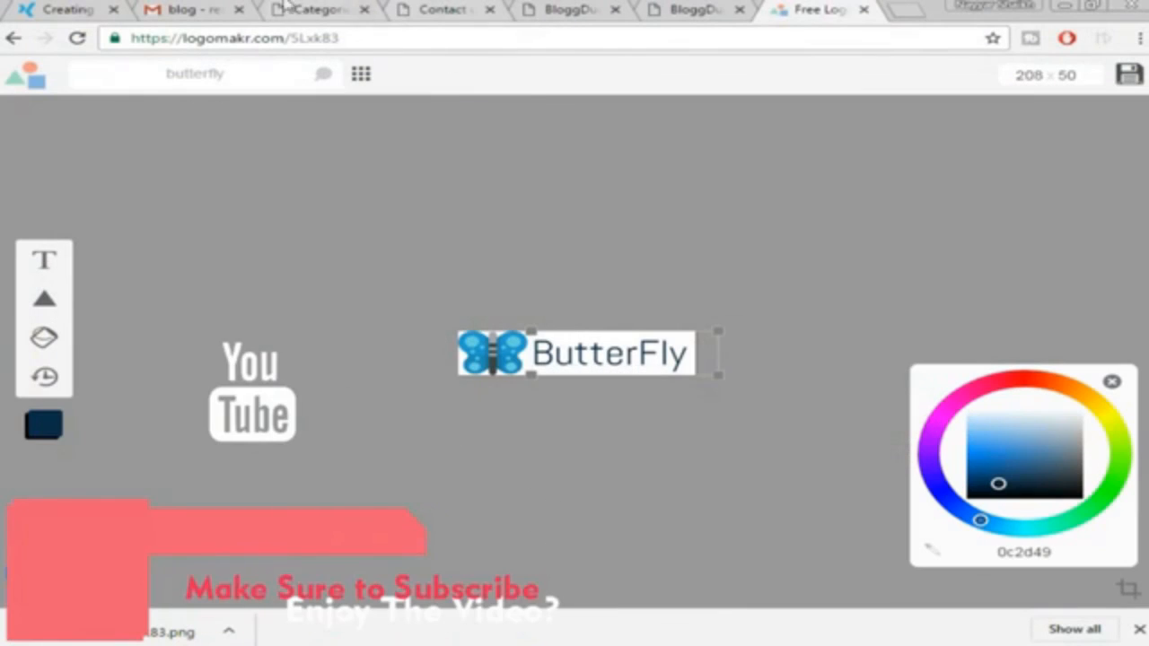
Upload Logomakr_5Lxk83.png in Site Identity and crop it as the site logo
{"action": "left_click", "coordinate": [306, 9]}
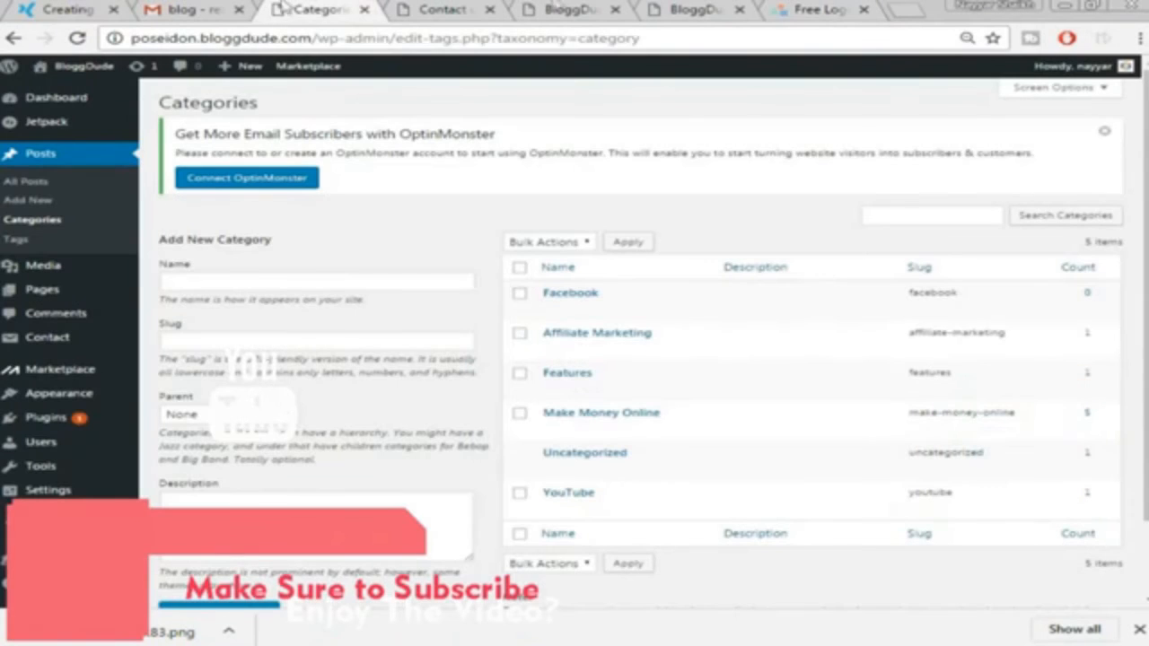
{"action": "left_click", "coordinate": [542, 9]}
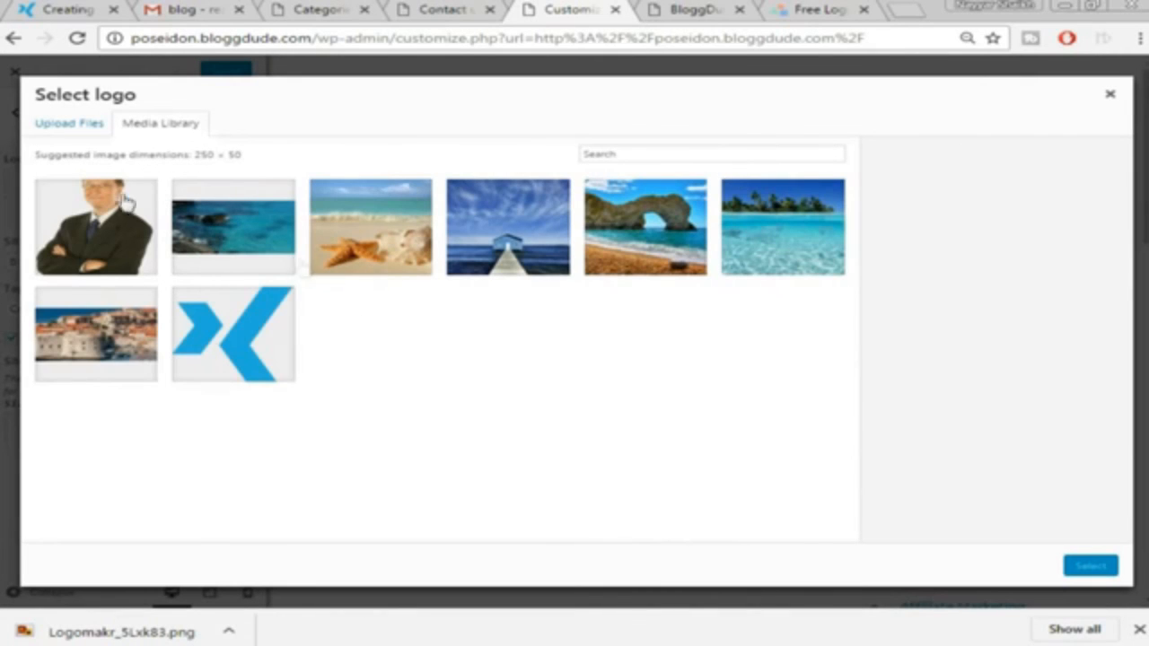
{"action": "left_click", "coordinate": [61, 126]}
{"action": "left_click", "coordinate": [573, 333]}
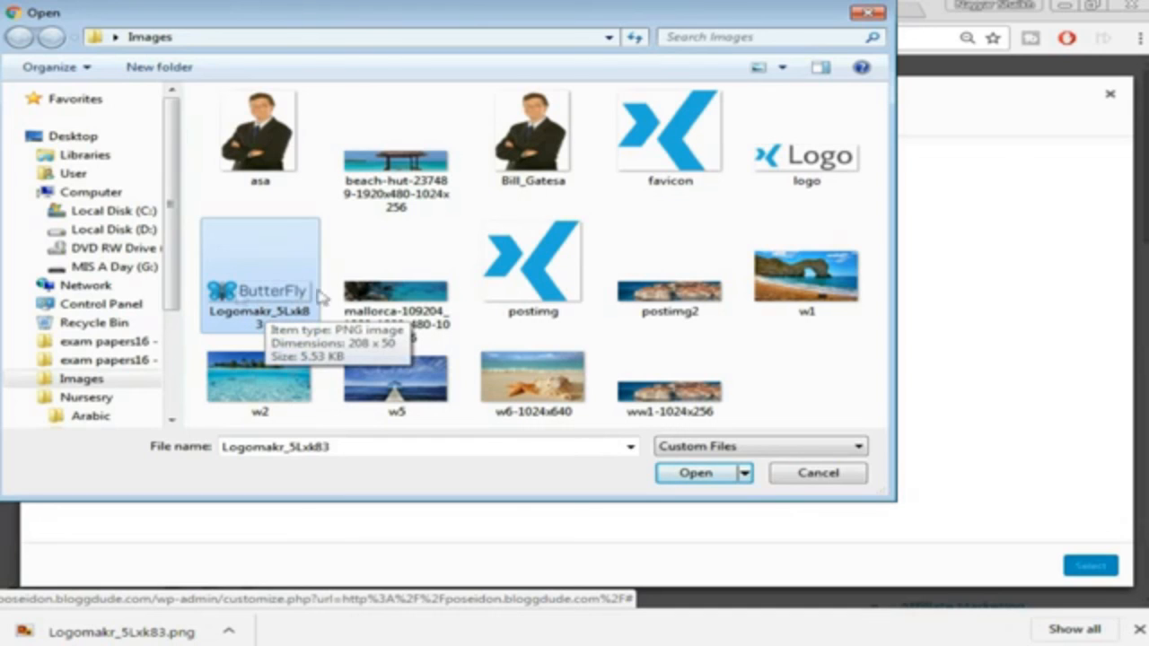
{"action": "left_click", "coordinate": [696, 473]}
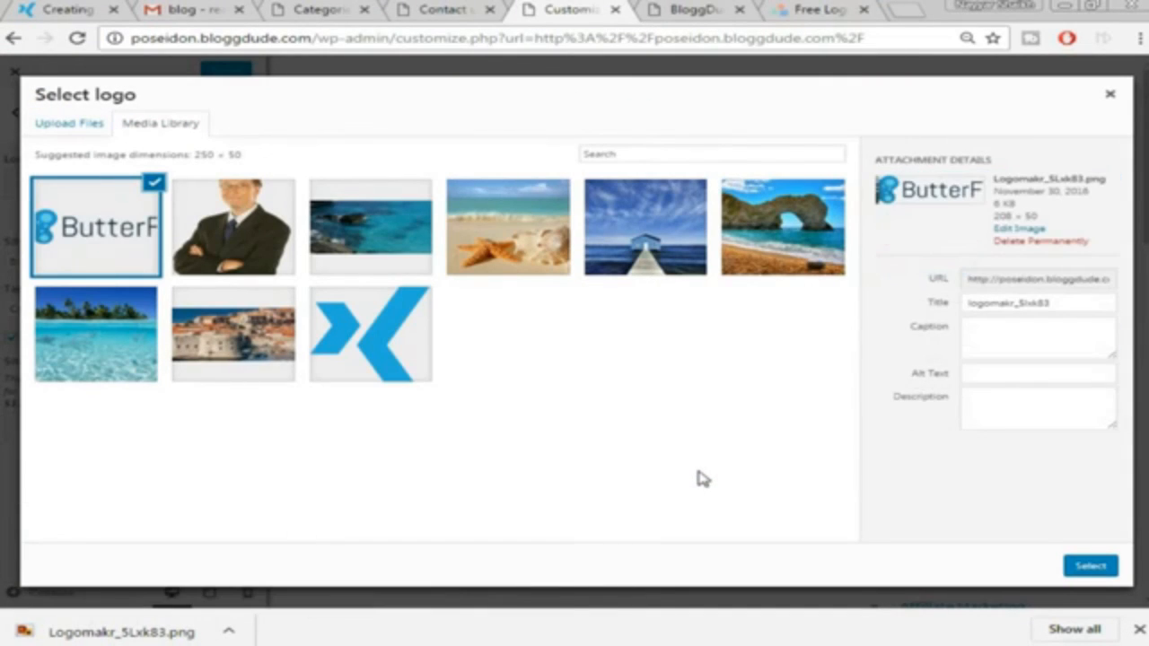
{"action": "left_click", "coordinate": [1089, 564]}
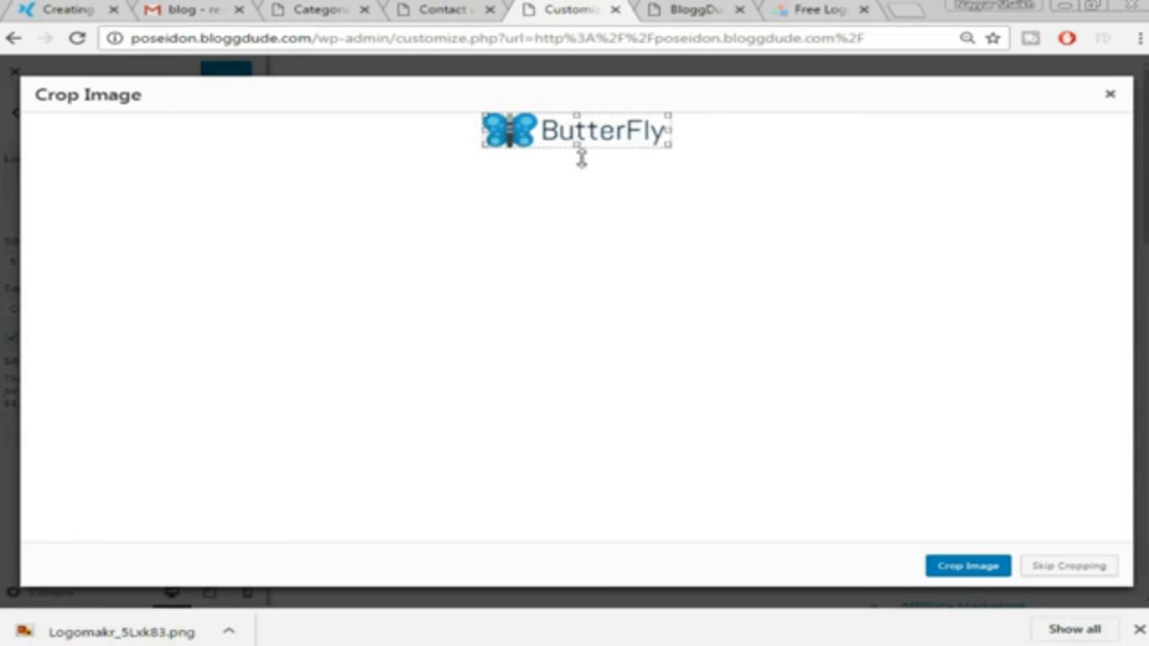
{"action": "left_click", "coordinate": [969, 566]}
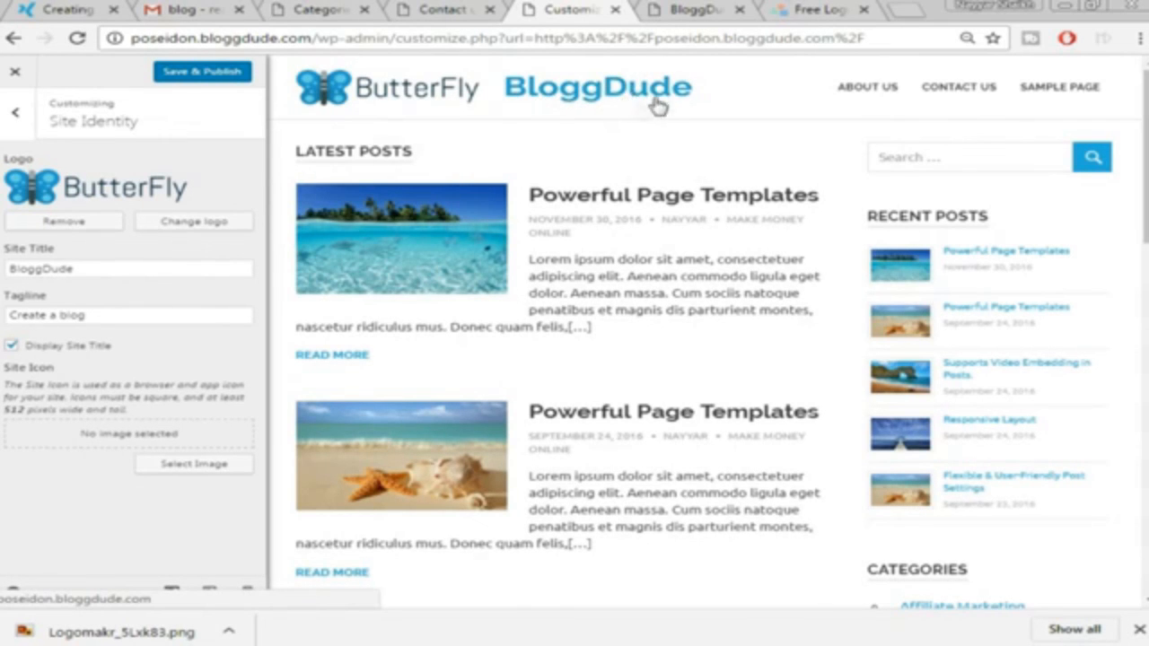
Turn off Display Site Title, glance at the demo and email tabs, and return
{"action": "left_click", "coordinate": [12, 346]}
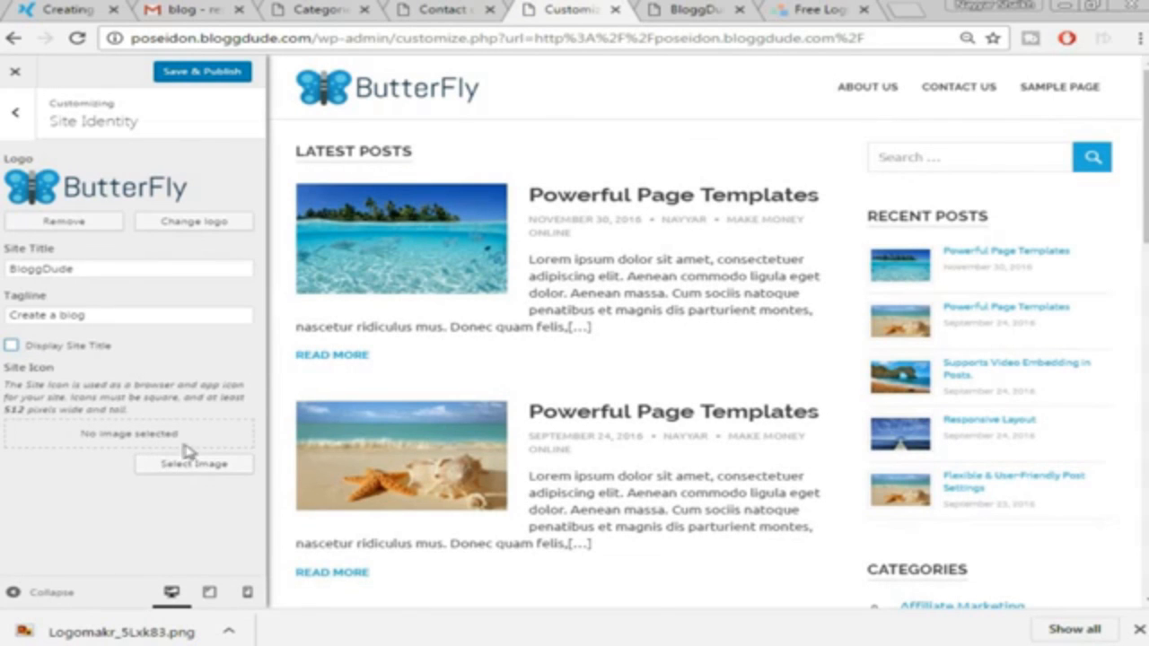
{"action": "left_click", "coordinate": [40, 12]}
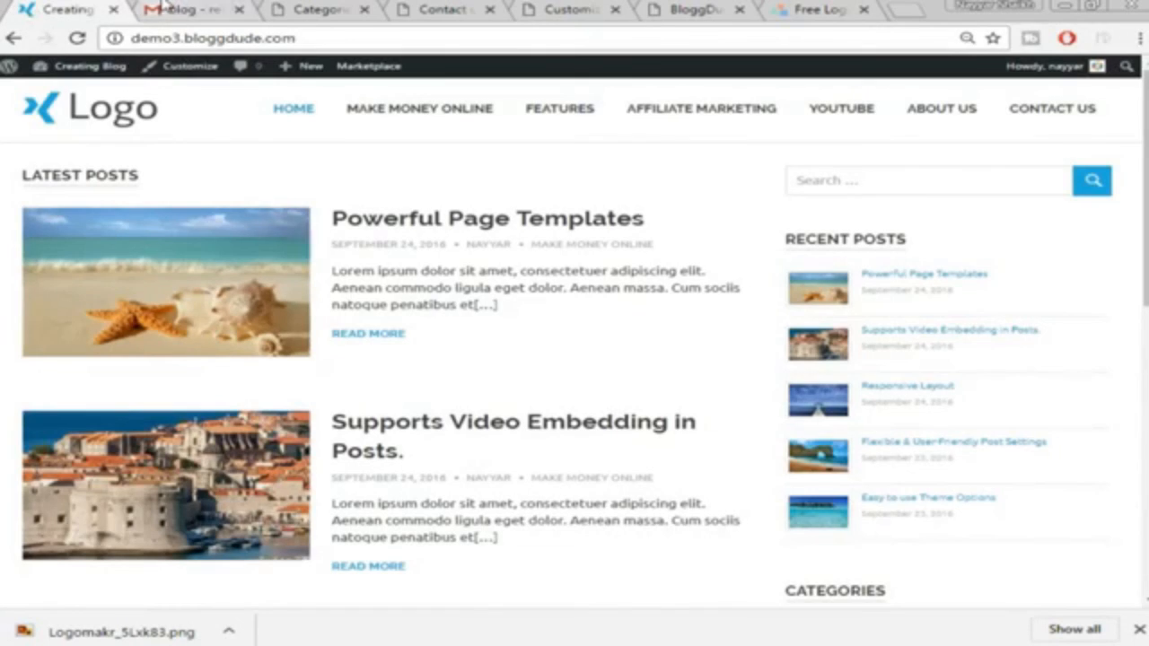
{"action": "left_click", "coordinate": [184, 9]}
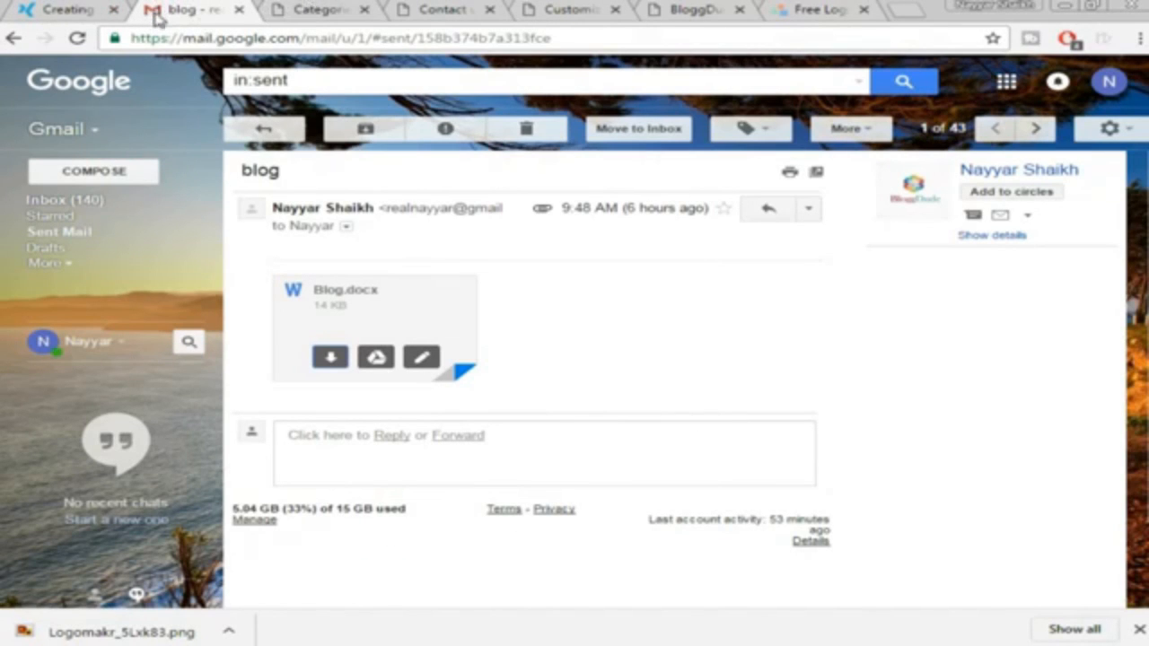
{"action": "left_click", "coordinate": [575, 9]}
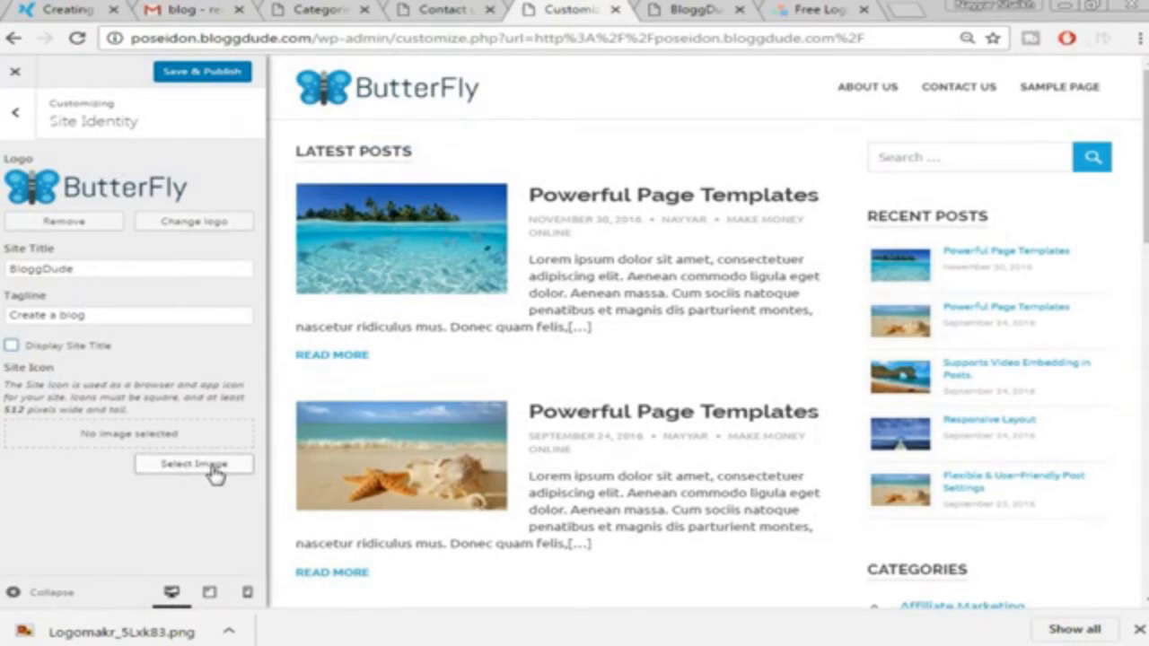
Set and crop the blue X image as site icon, then Save & Publish
{"action": "left_click", "coordinate": [216, 472]}
{"action": "left_click", "coordinate": [405, 347]}
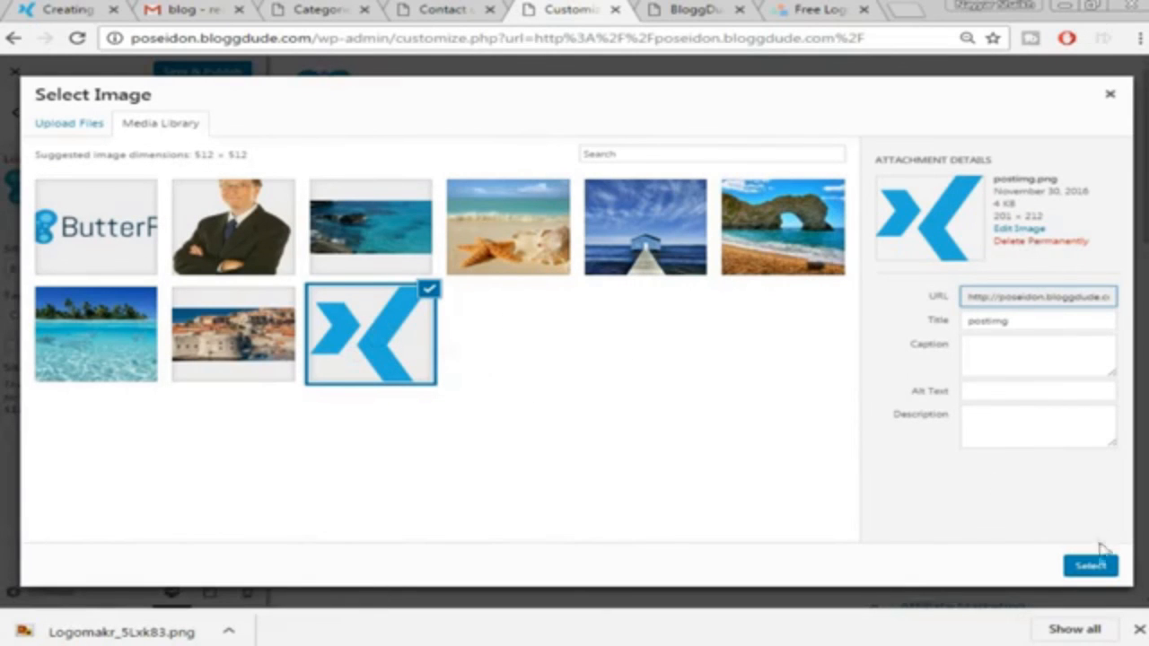
{"action": "left_click", "coordinate": [1092, 569]}
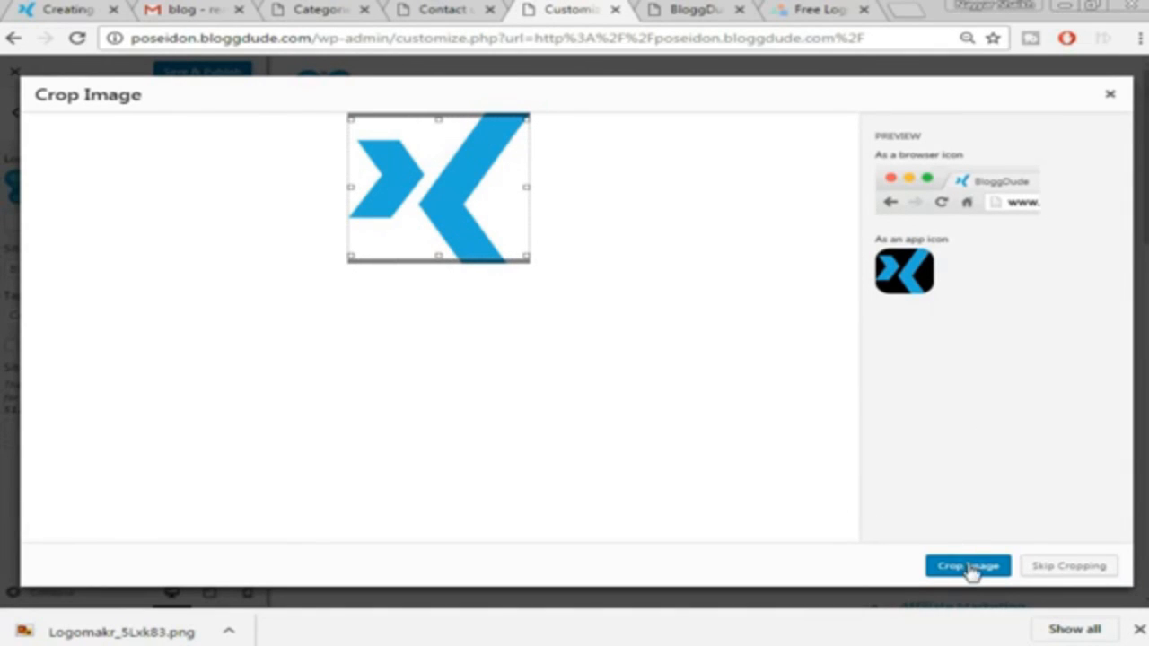
{"action": "left_click", "coordinate": [969, 567]}
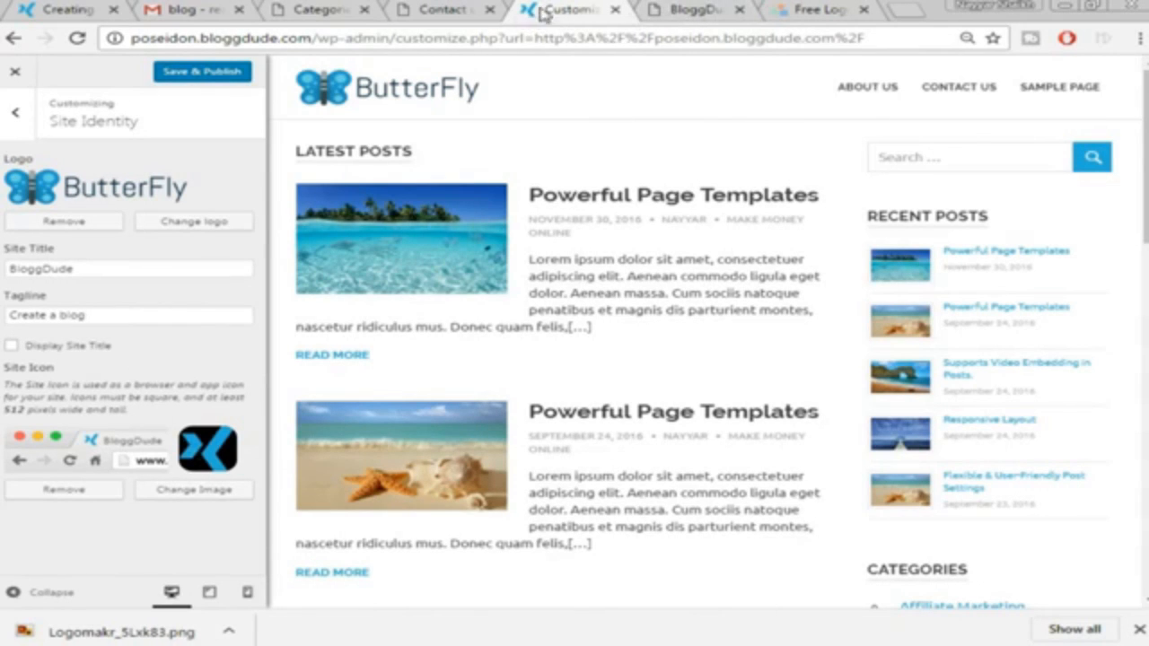
{"action": "left_click", "coordinate": [202, 73]}
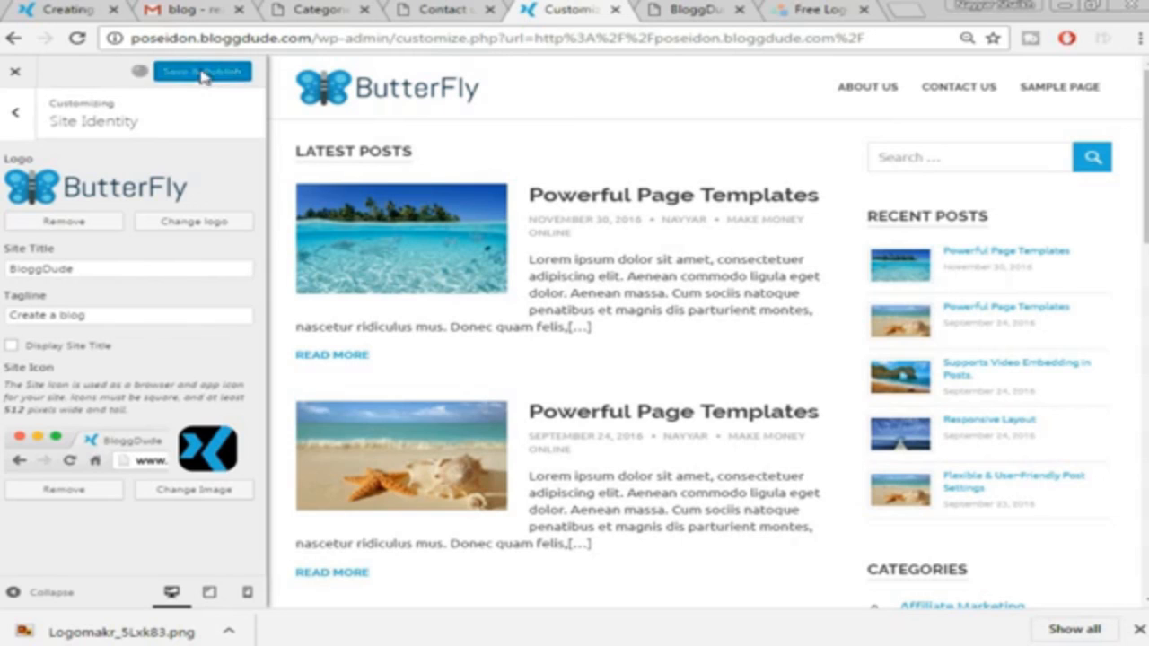
Load poseidon.bloggdude.com to check the live logo, then open the admin Dashboard
{"action": "left_click_drag", "start_coordinate": [328, 38], "coordinate": [864, 37]}
{"action": "key", "text": "BackSpace"}
{"action": "key", "text": "BackSpace"}
{"action": "key", "text": "Return"}
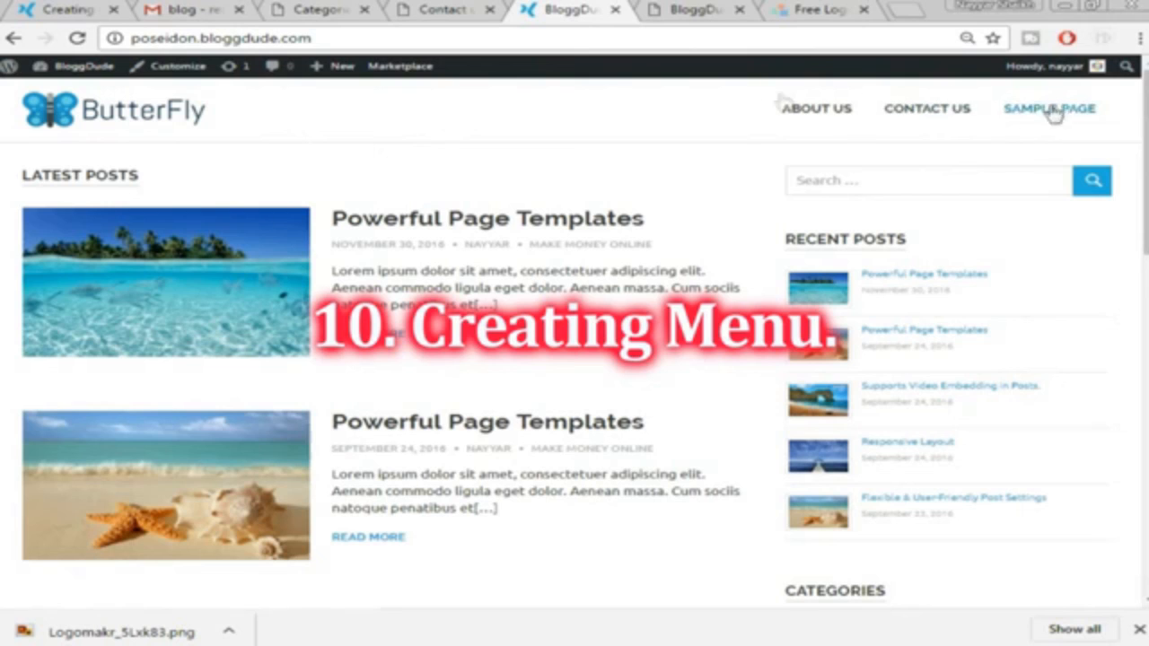
{"action": "left_click", "coordinate": [449, 18]}
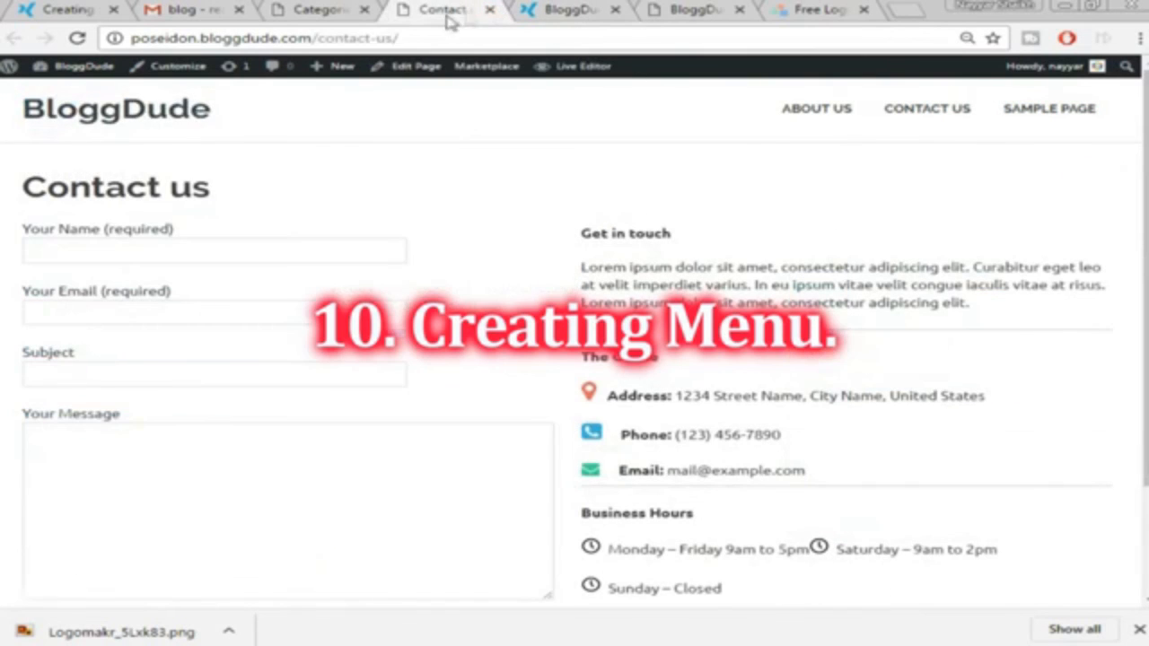
{"action": "left_click", "coordinate": [74, 69]}
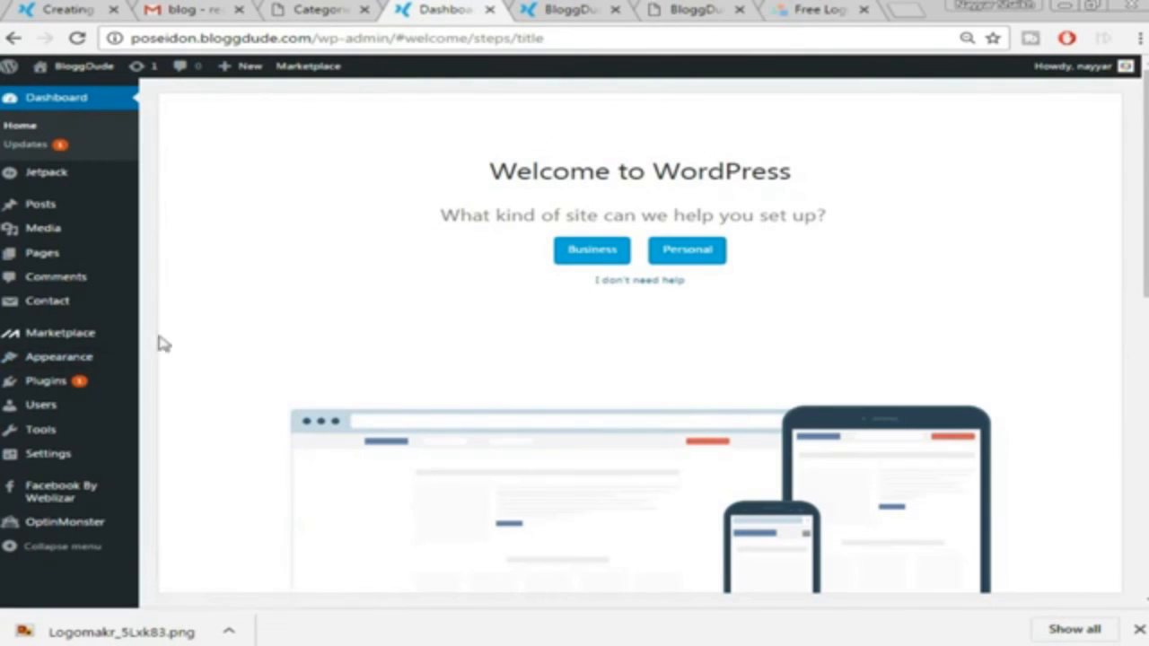
Under Appearance > Menus, create a new menu named 'Menu main'
{"action": "mouse_move", "coordinate": [90, 362]}
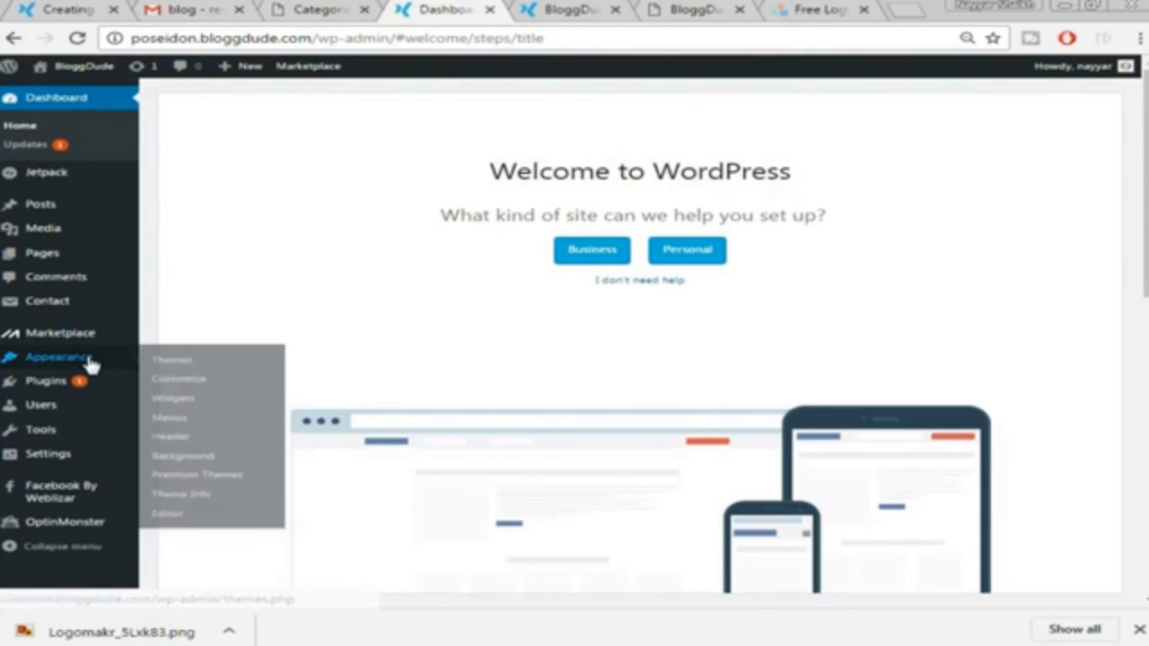
{"action": "left_click", "coordinate": [186, 416]}
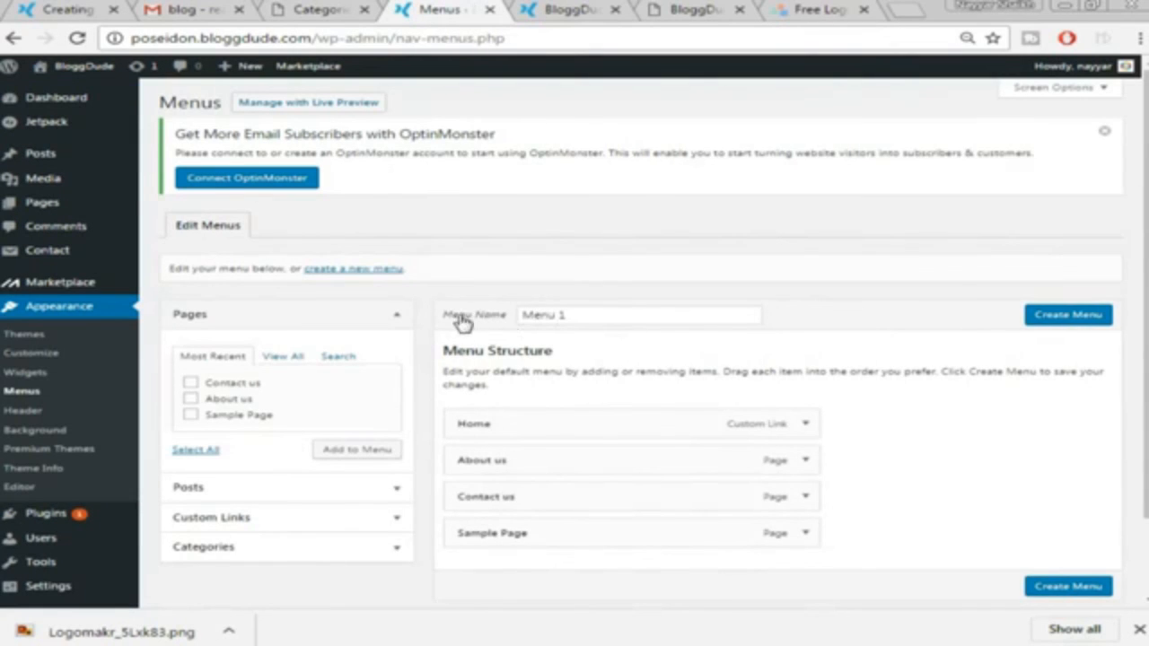
{"action": "left_click", "coordinate": [579, 316]}
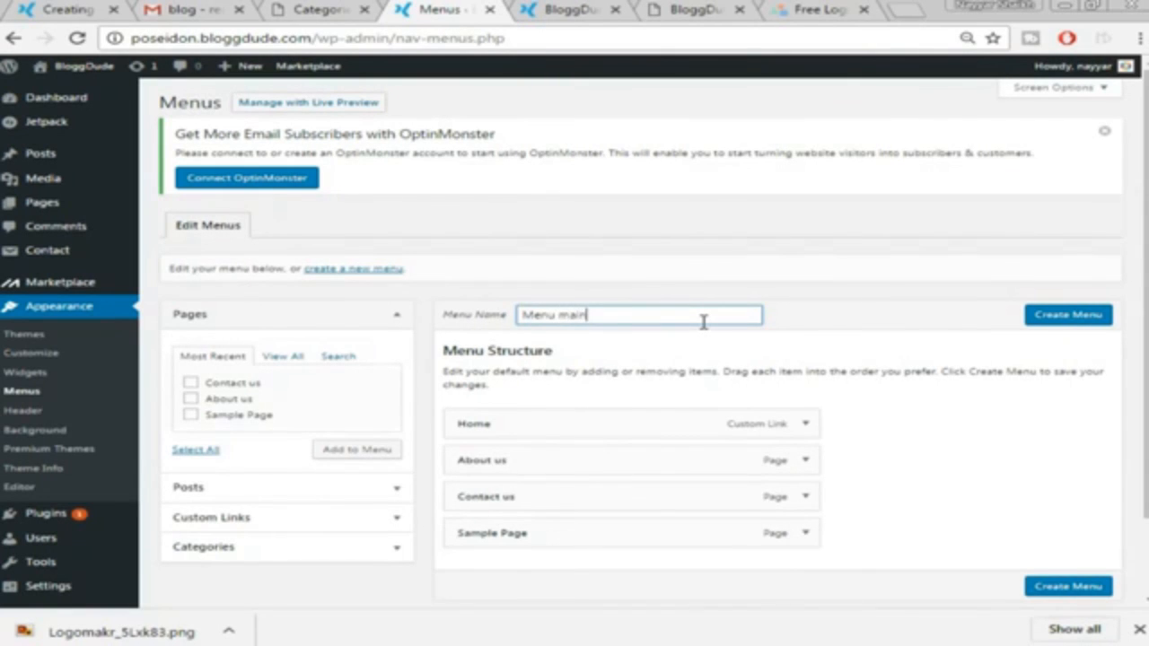
{"action": "left_click", "coordinate": [1065, 321]}
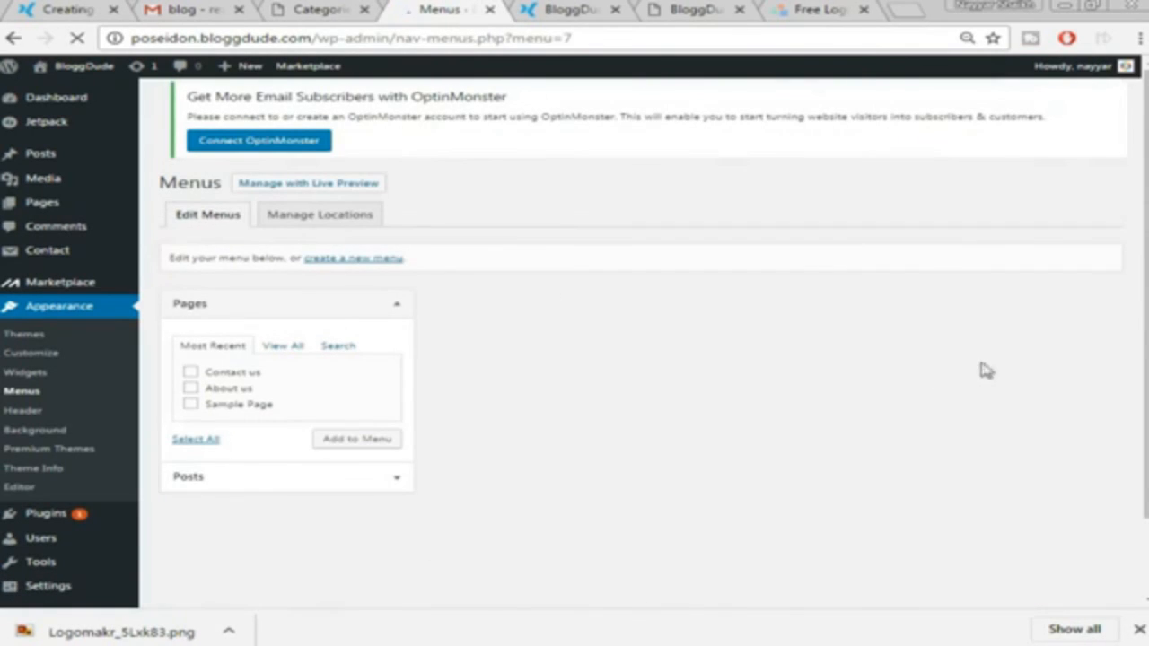
{"action": "scroll", "coordinate": [903, 351], "scroll_direction": "down", "scroll_amount": 1}
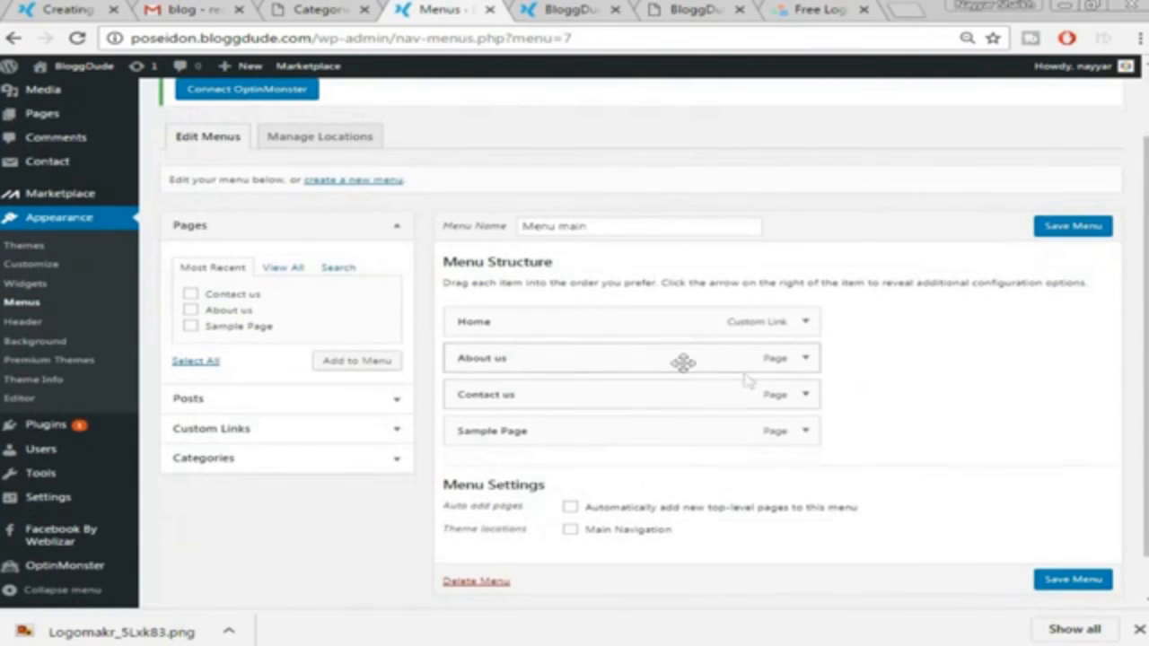
Remove the Sample Page item from Menu main
{"action": "scroll", "coordinate": [858, 428], "scroll_direction": "down", "scroll_amount": 1}
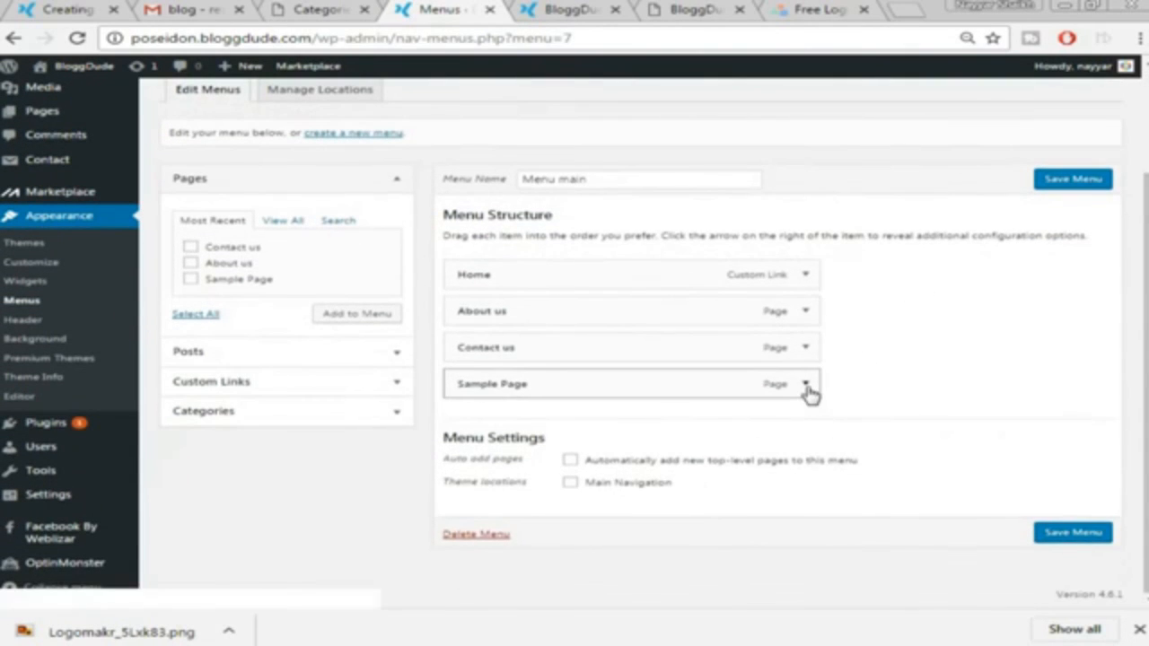
{"action": "left_click", "coordinate": [806, 386]}
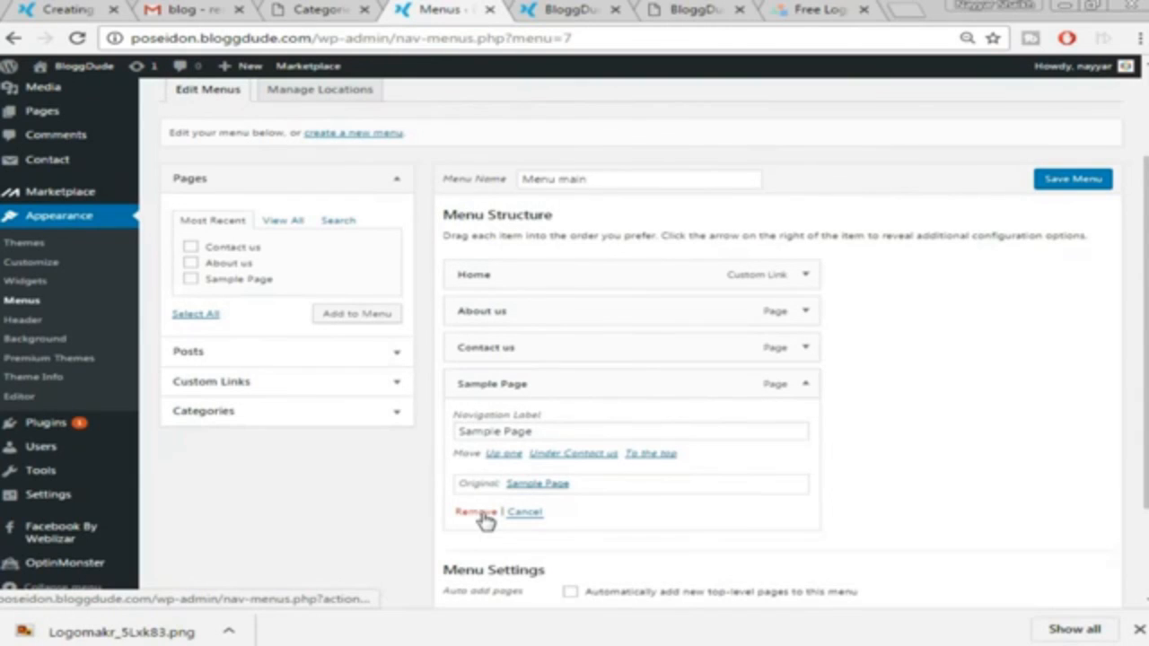
{"action": "left_click", "coordinate": [476, 511]}
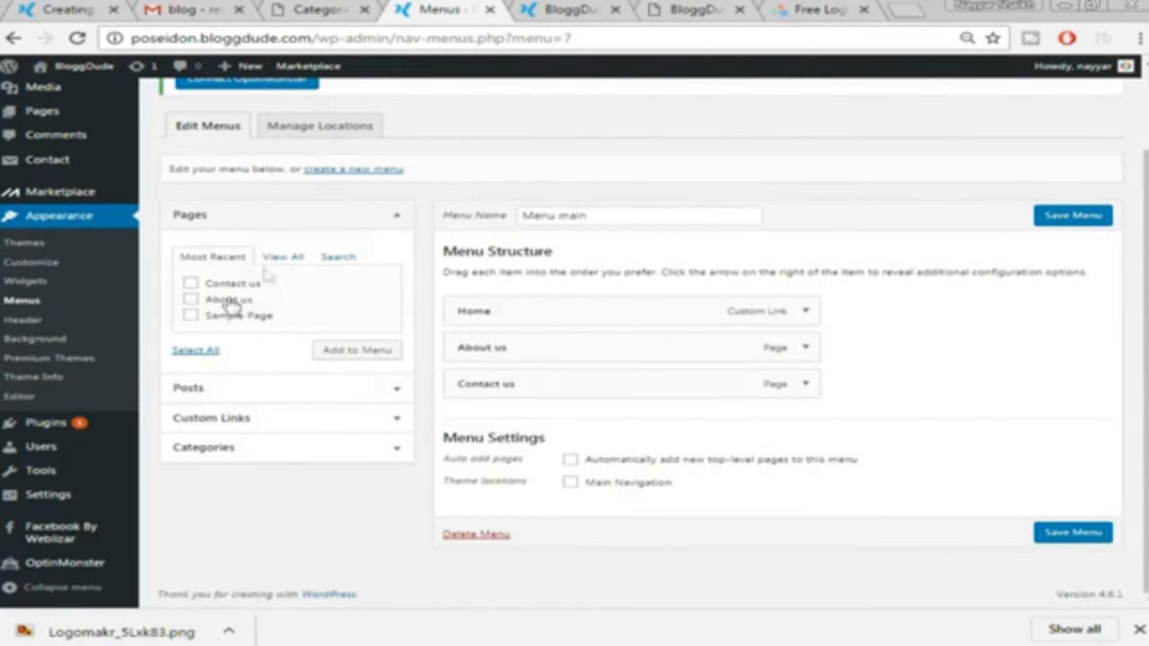
Add the five checked blog categories to Menu main, after comparing with the live site's menu
{"action": "left_click", "coordinate": [247, 447]}
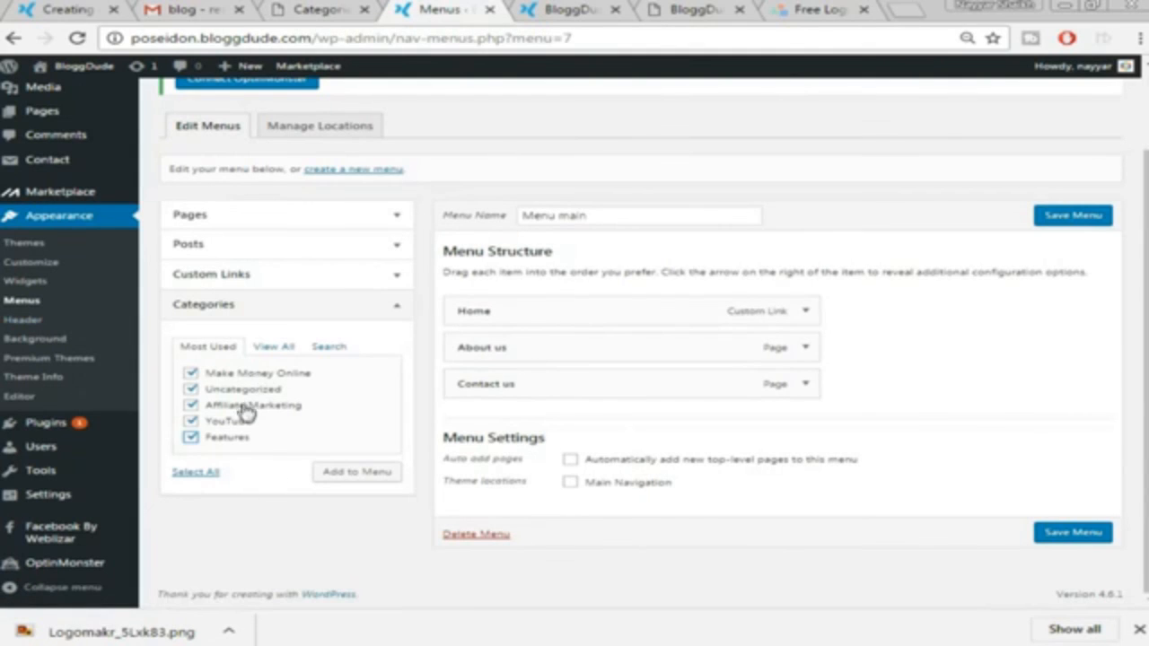
{"action": "left_click", "coordinate": [27, 9]}
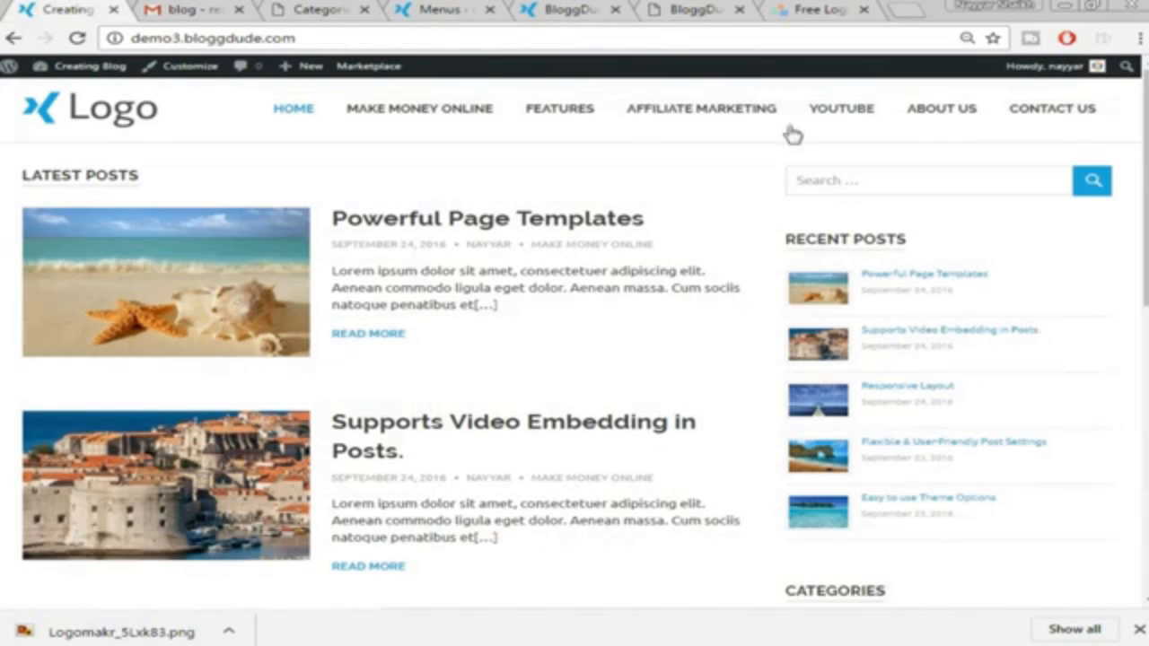
{"action": "left_click", "coordinate": [692, 9]}
{"action": "left_click", "coordinate": [555, 7]}
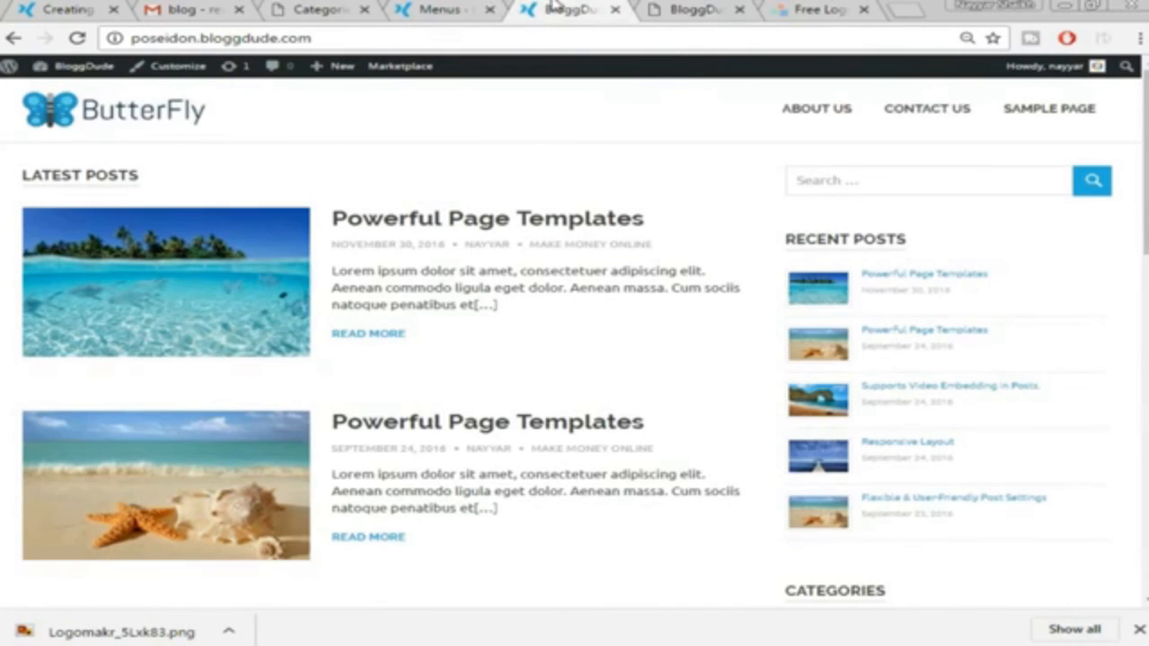
{"action": "left_click", "coordinate": [465, 7]}
{"action": "left_click", "coordinate": [366, 478]}
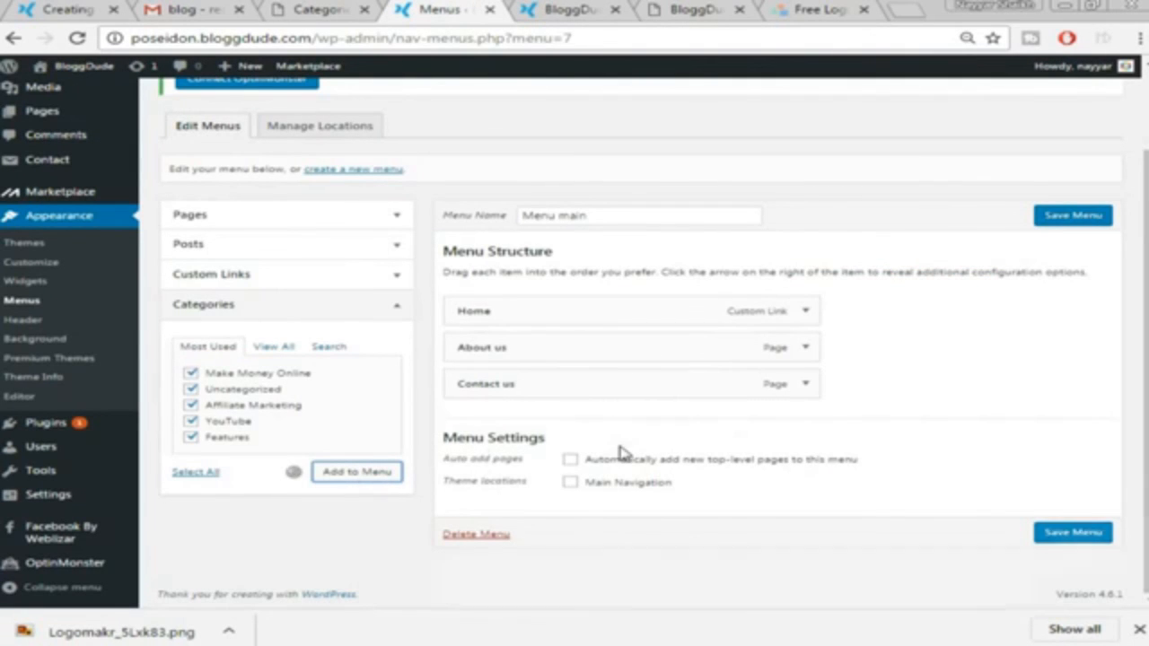
Move About us and Contact us to the end of the menu, in that order
{"action": "scroll", "coordinate": [915, 380], "scroll_direction": "down", "scroll_amount": 3}
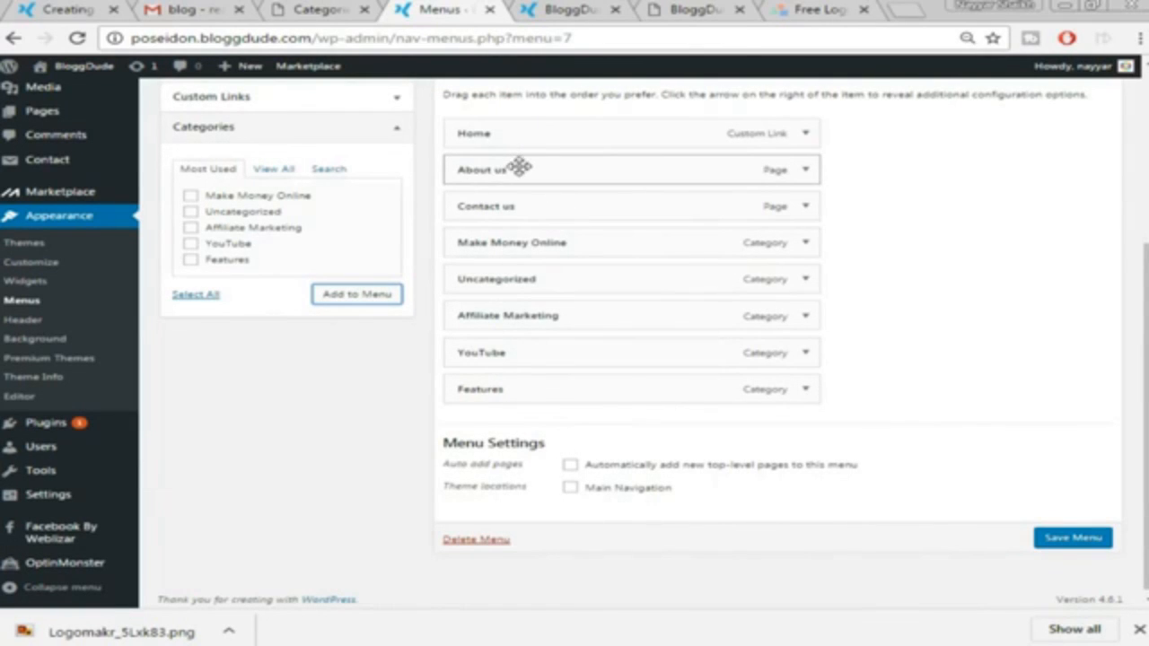
{"action": "left_click_drag", "start_coordinate": [518, 169], "coordinate": [516, 423]}
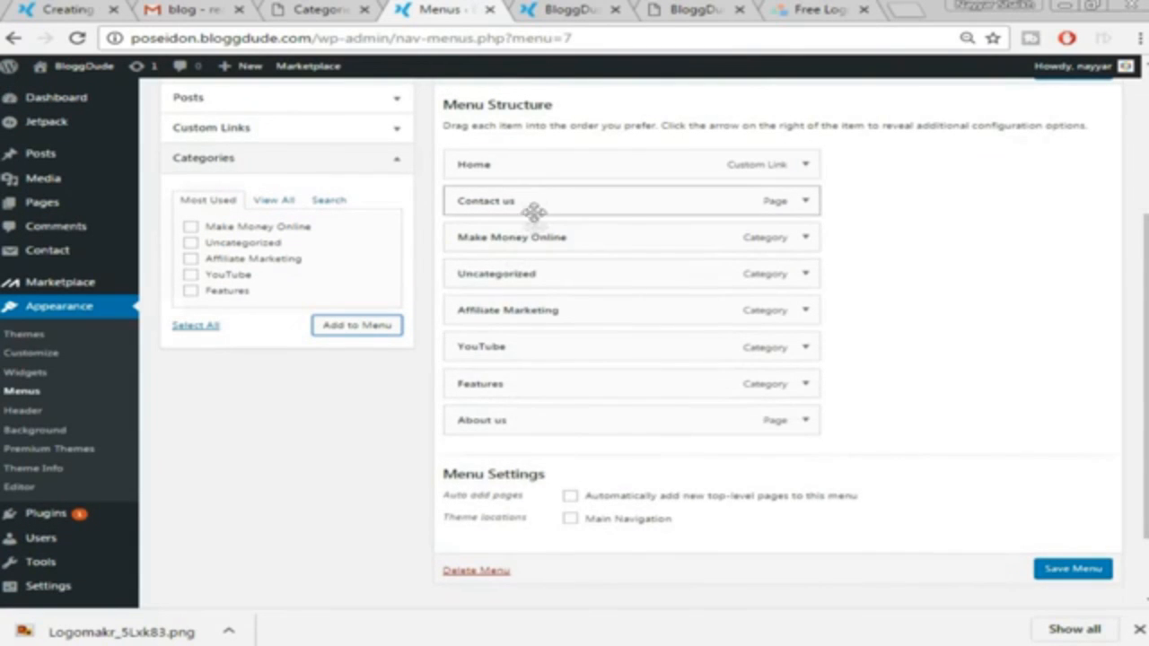
{"action": "left_click_drag", "start_coordinate": [531, 202], "coordinate": [530, 424]}
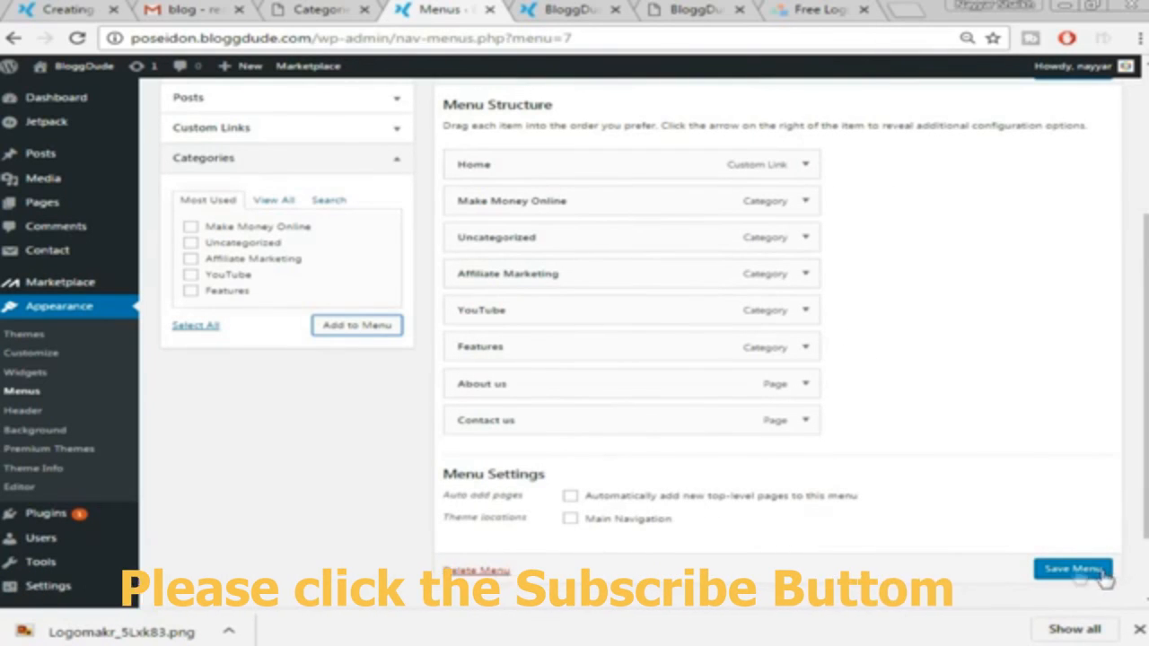
Save Menu main and reload the live ButterFly site to check its header menu
{"action": "left_click", "coordinate": [1072, 567]}
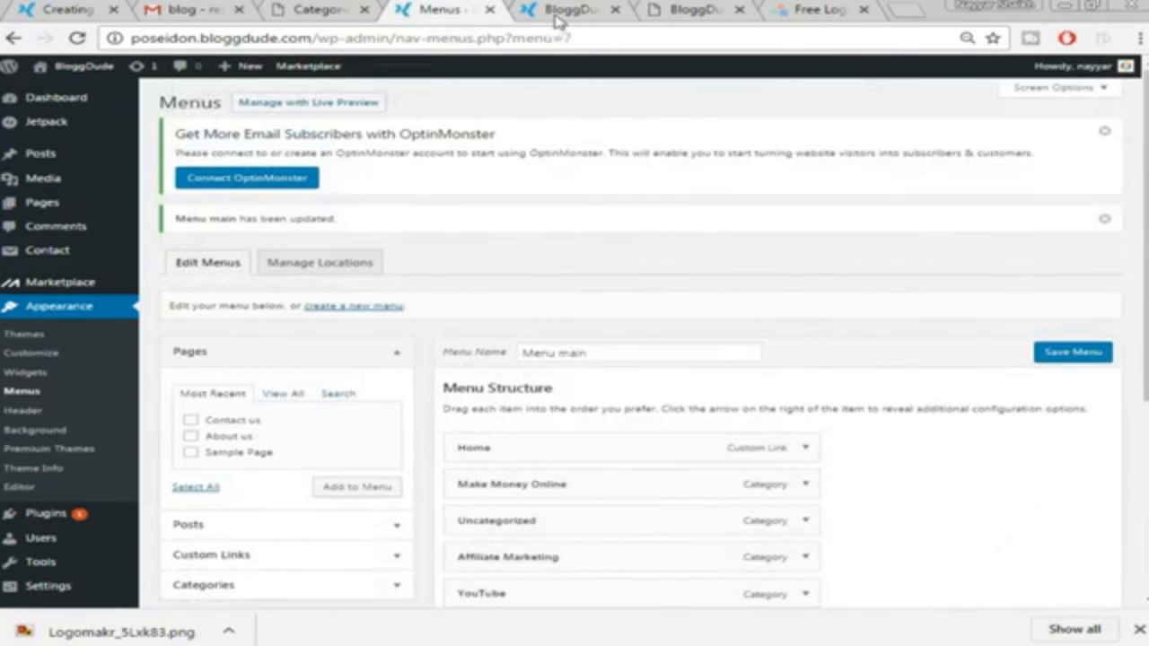
{"action": "left_click", "coordinate": [557, 18]}
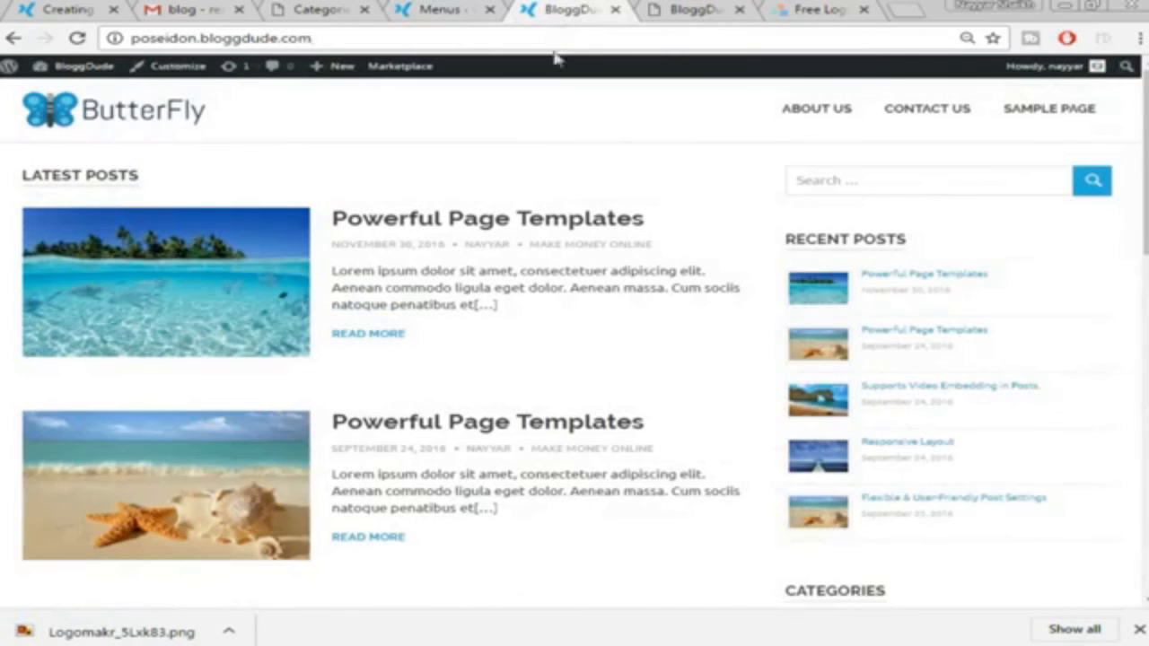
{"action": "left_click", "coordinate": [546, 38]}
{"action": "key", "text": "Return"}
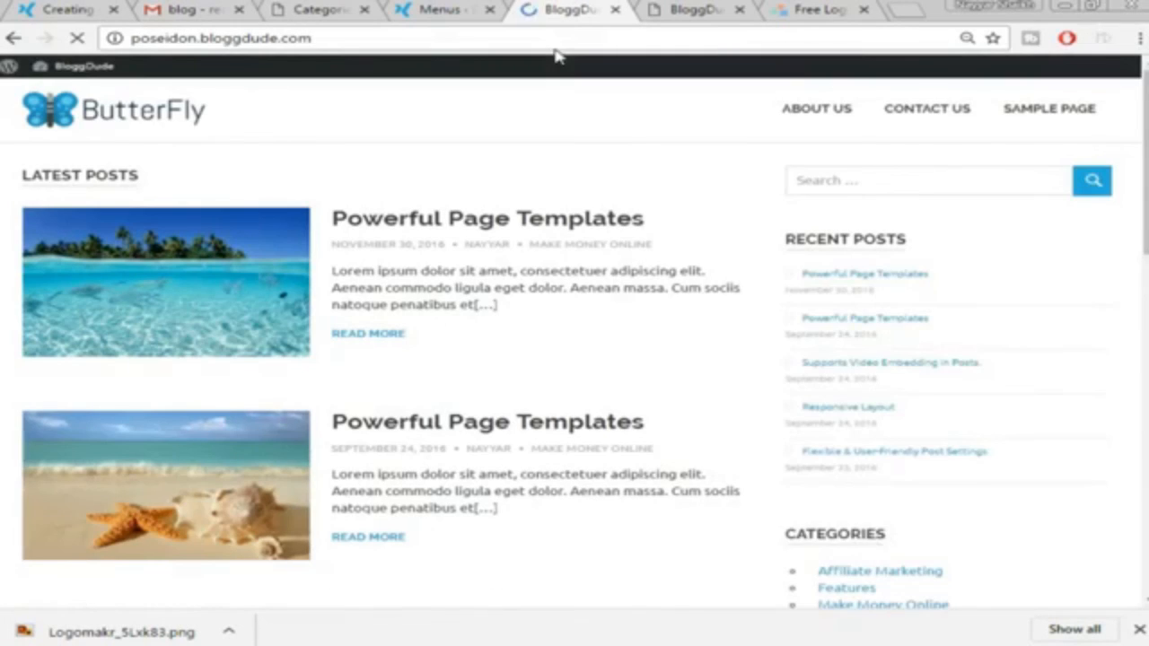
{"action": "left_click", "coordinate": [439, 9]}
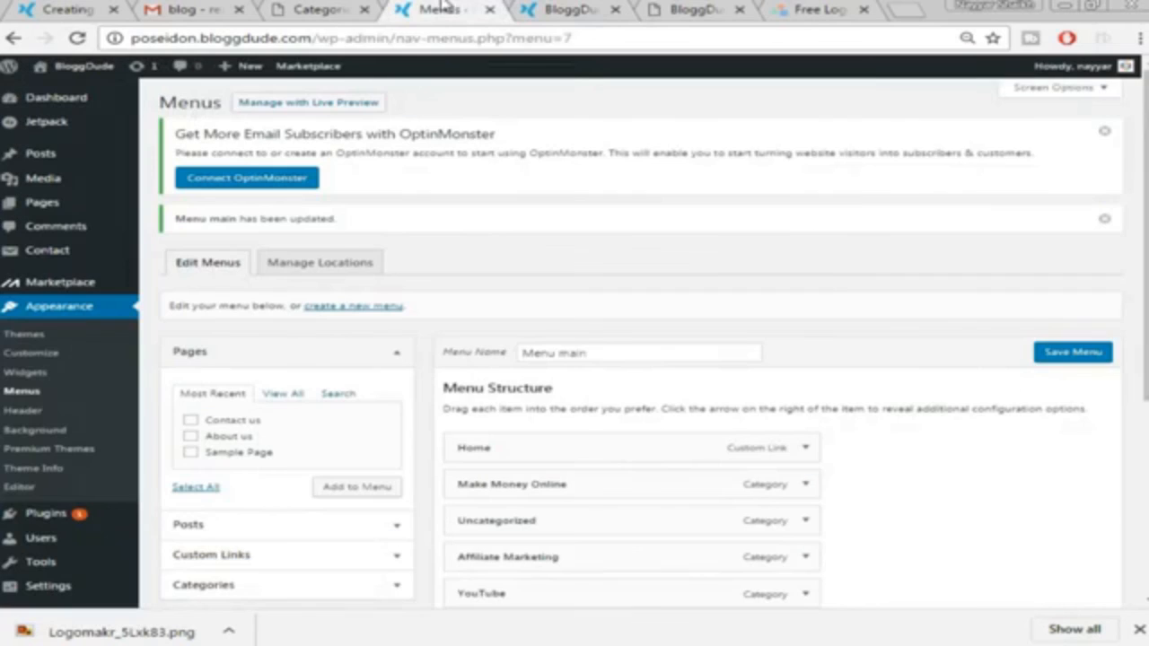
{"action": "left_click", "coordinate": [559, 9]}
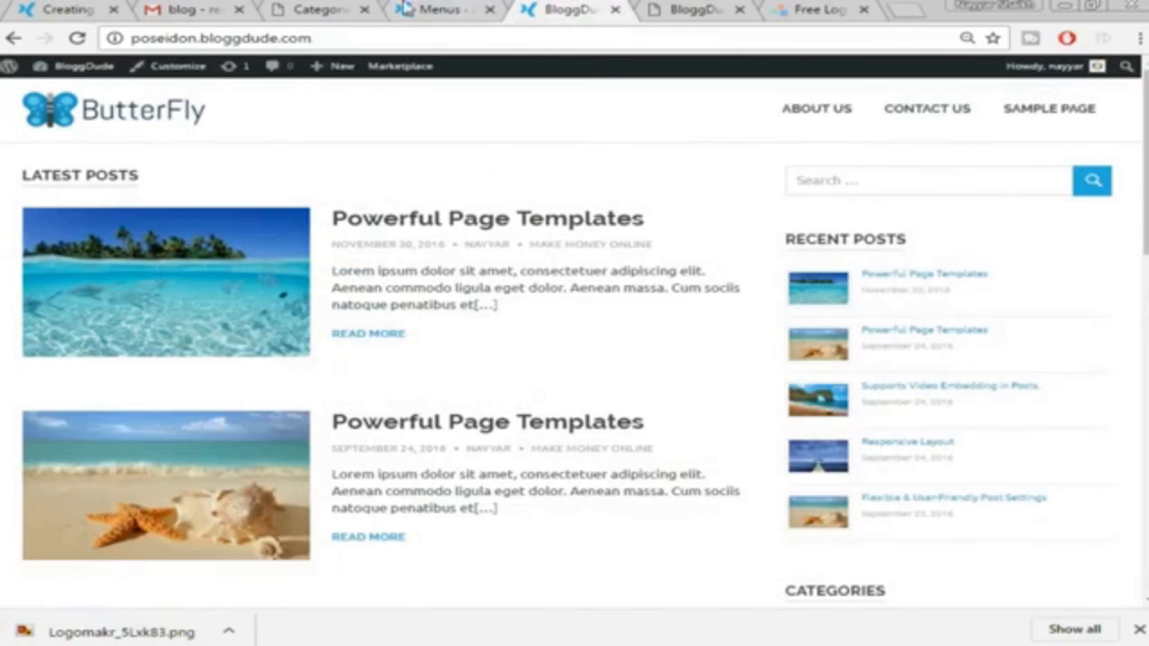
{"action": "key", "text": "ctrl+shift+Tab"}
Assign Menu main to the Main Navigation location, save, and view the live site
{"action": "scroll", "coordinate": [915, 260], "scroll_direction": "down", "scroll_amount": 3}
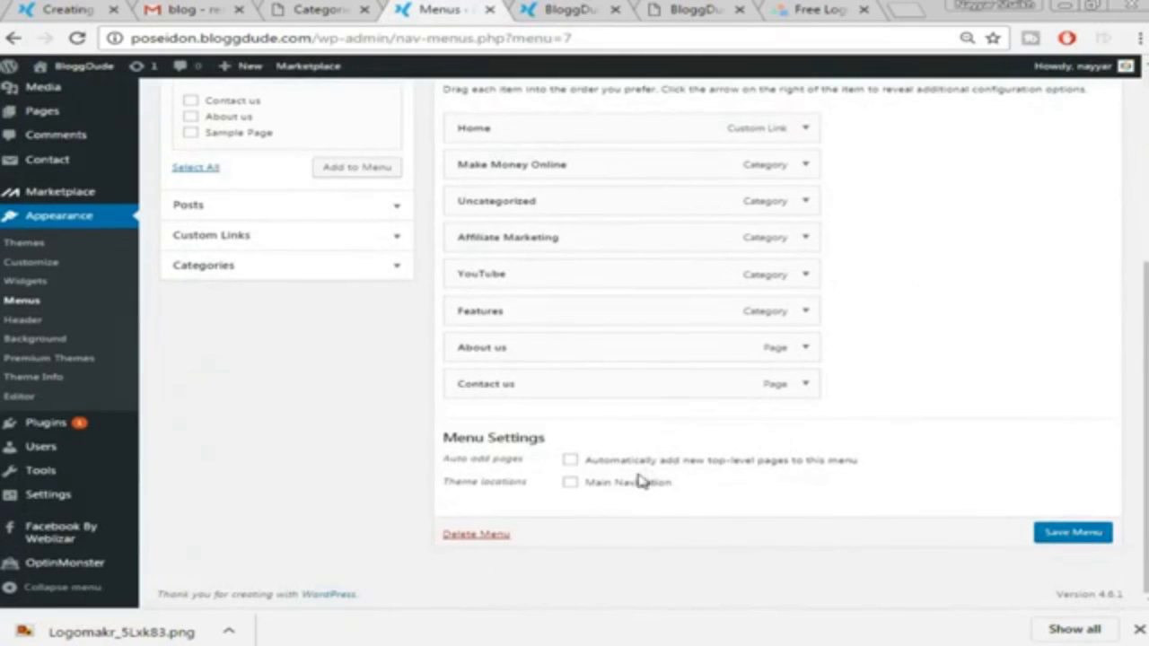
{"action": "left_click", "coordinate": [590, 485]}
{"action": "left_click", "coordinate": [1077, 533]}
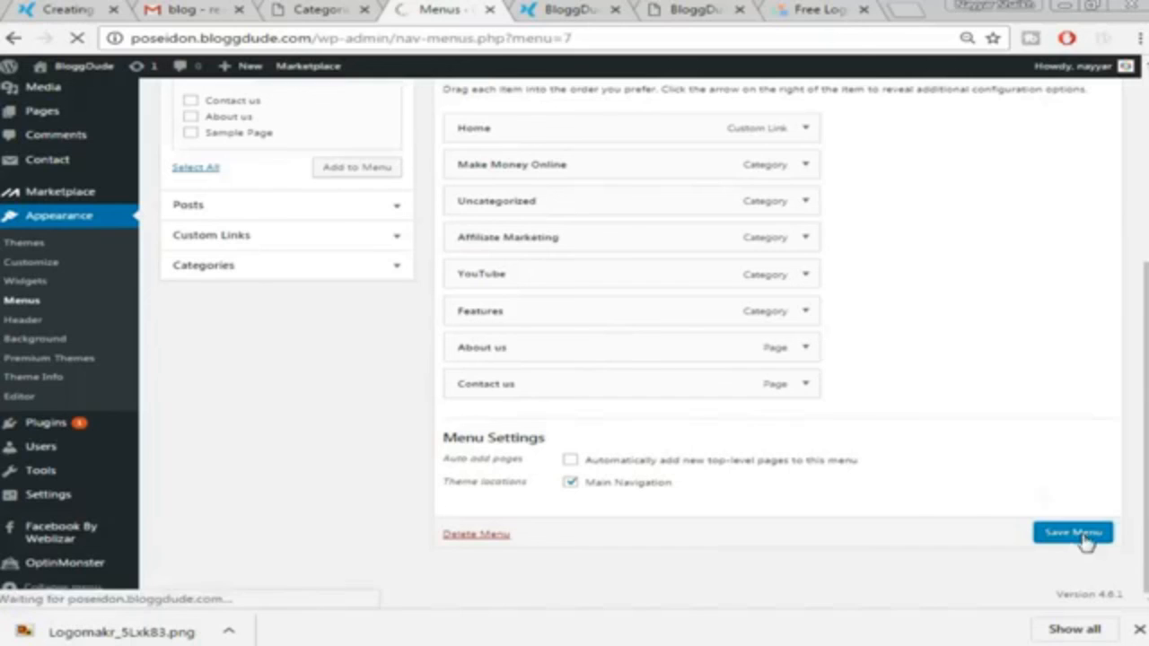
{"action": "left_click", "coordinate": [575, 11]}
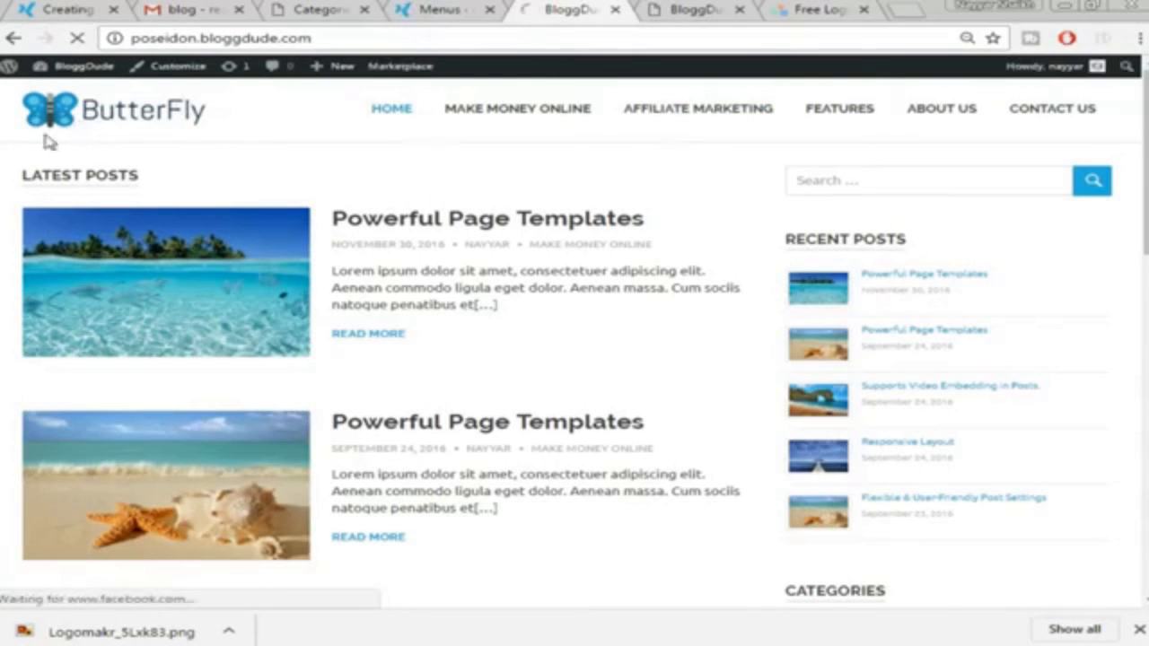
{"action": "scroll", "coordinate": [1072, 243], "scroll_direction": "down", "scroll_amount": 10}
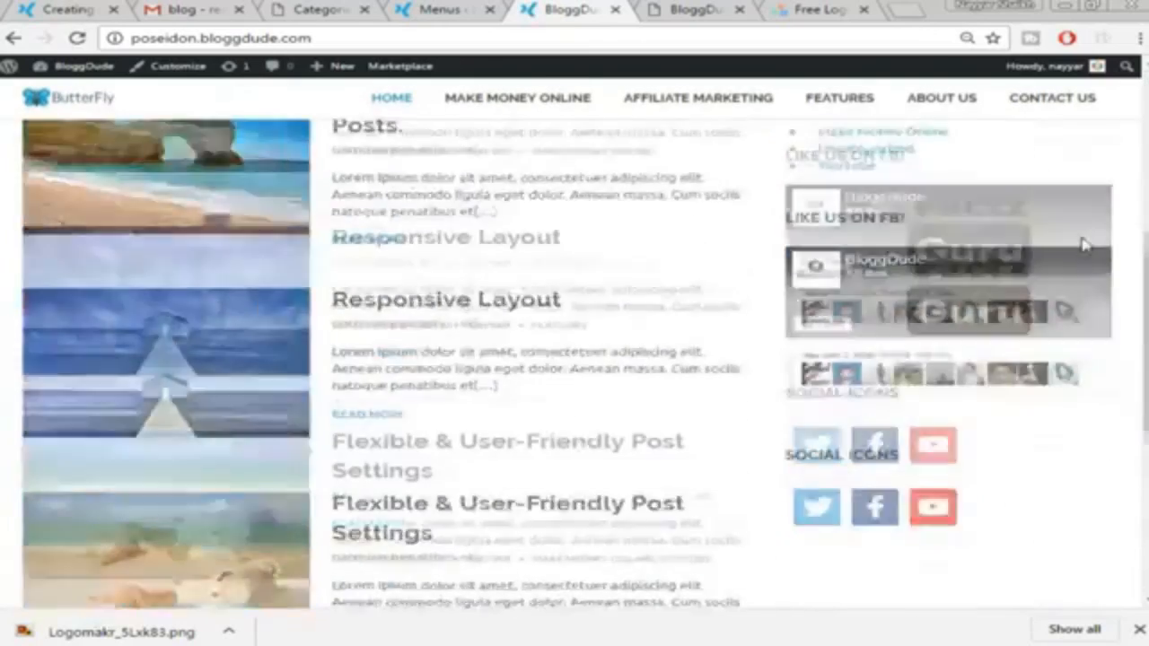
{"action": "scroll", "coordinate": [850, 375], "scroll_direction": "up", "scroll_amount": 10}
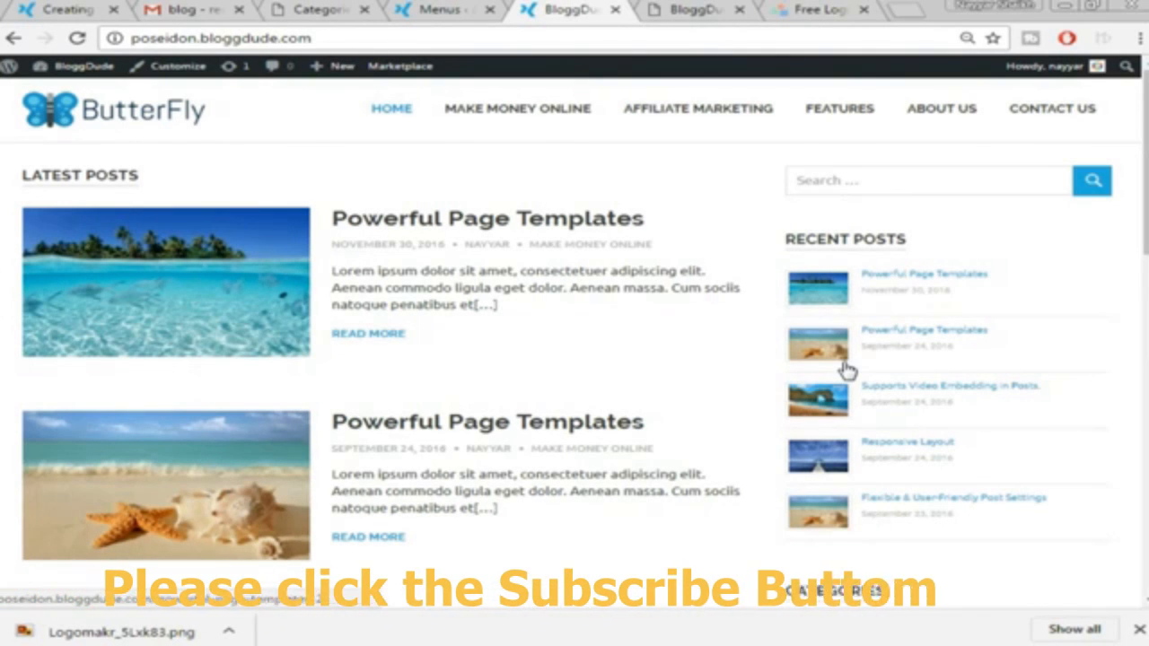
{"action": "scroll", "coordinate": [574, 359], "scroll_direction": "down", "scroll_amount": 11}
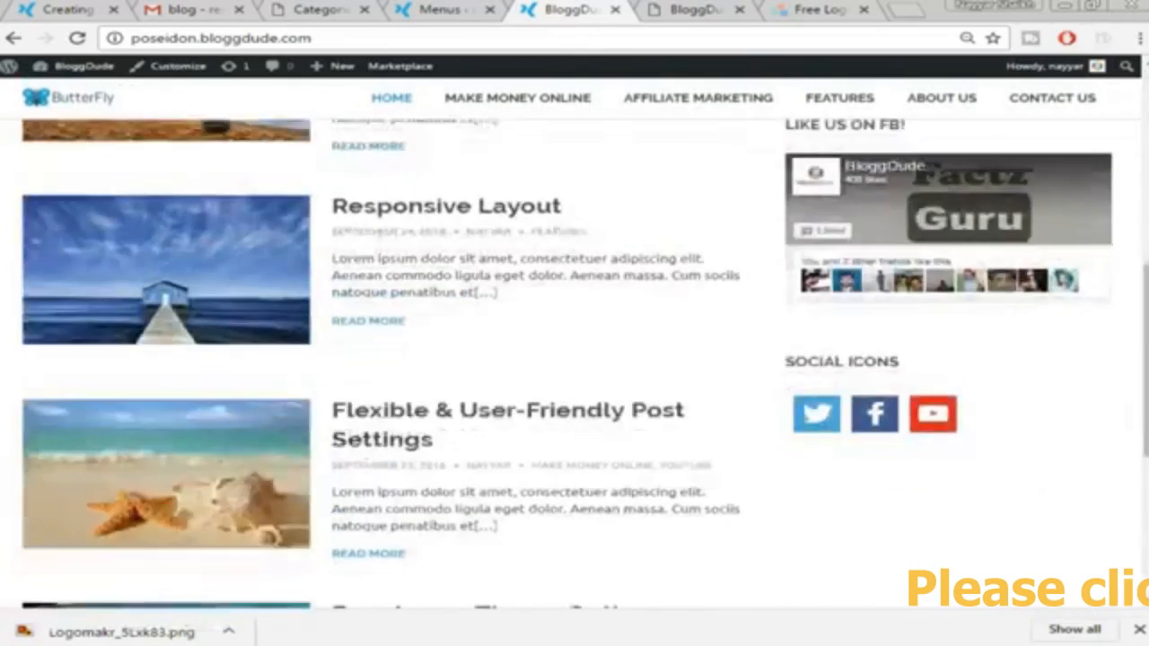
{"action": "scroll", "coordinate": [574, 359], "scroll_direction": "up", "scroll_amount": 10}
{"action": "scroll", "coordinate": [1115, 241], "scroll_direction": "up", "scroll_amount": 2}
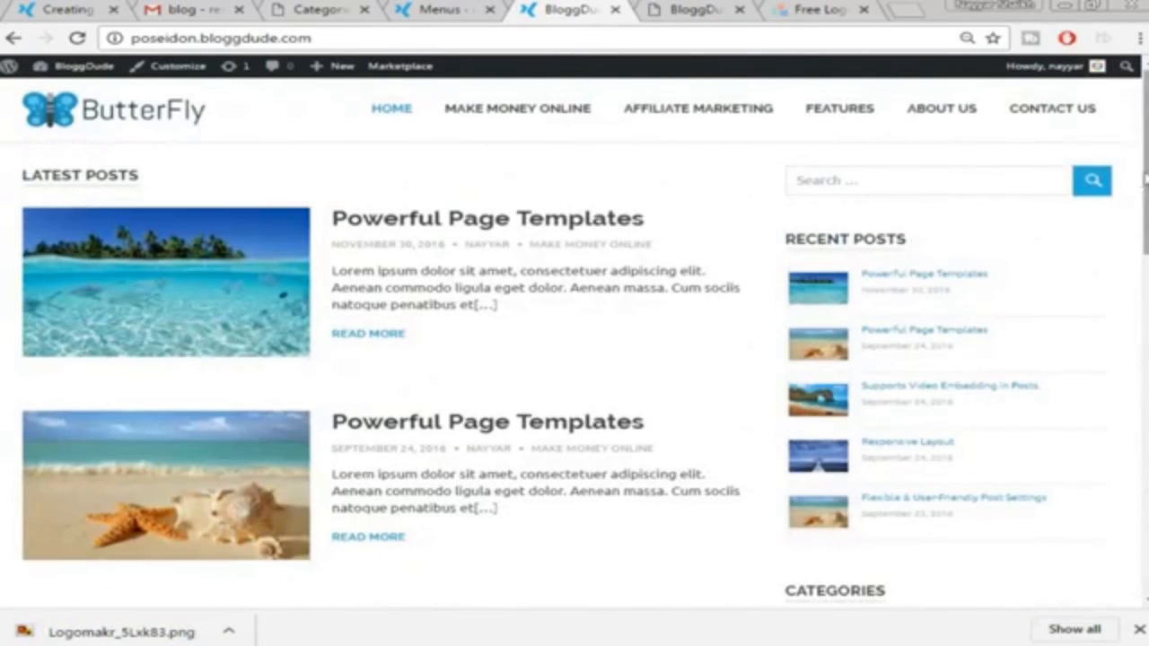